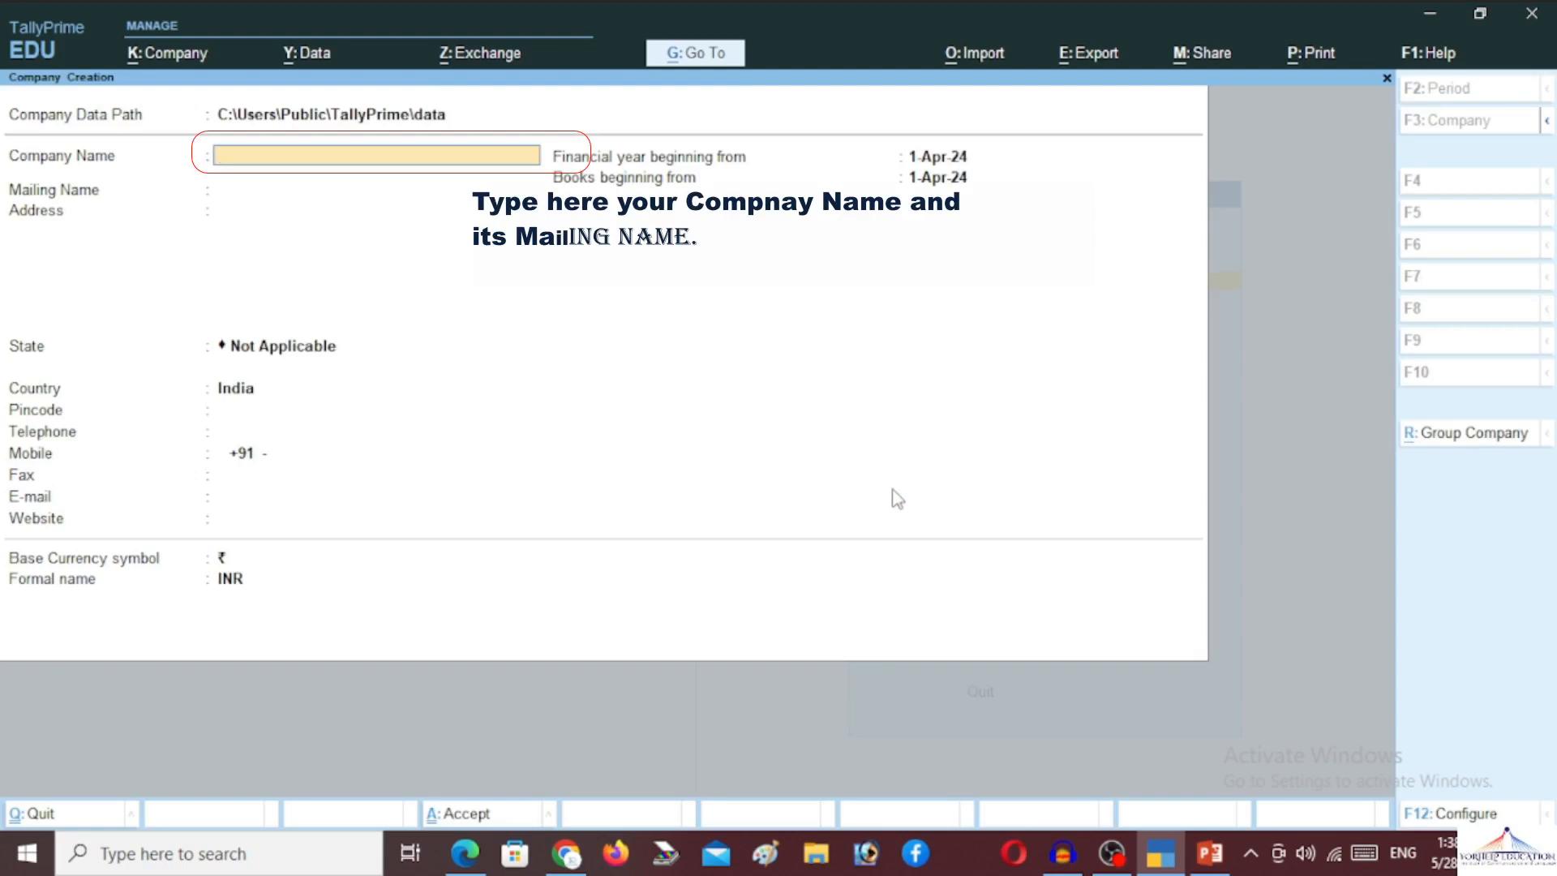
# Name the company YorhelpFoundation, enter its first address line, and choose Uttar Pradesh as state
pyautogui.write('E')
pyautogui.press('BackSpace')
pyautogui.write('YorhelpFoundation')
pyautogui.press('Return')
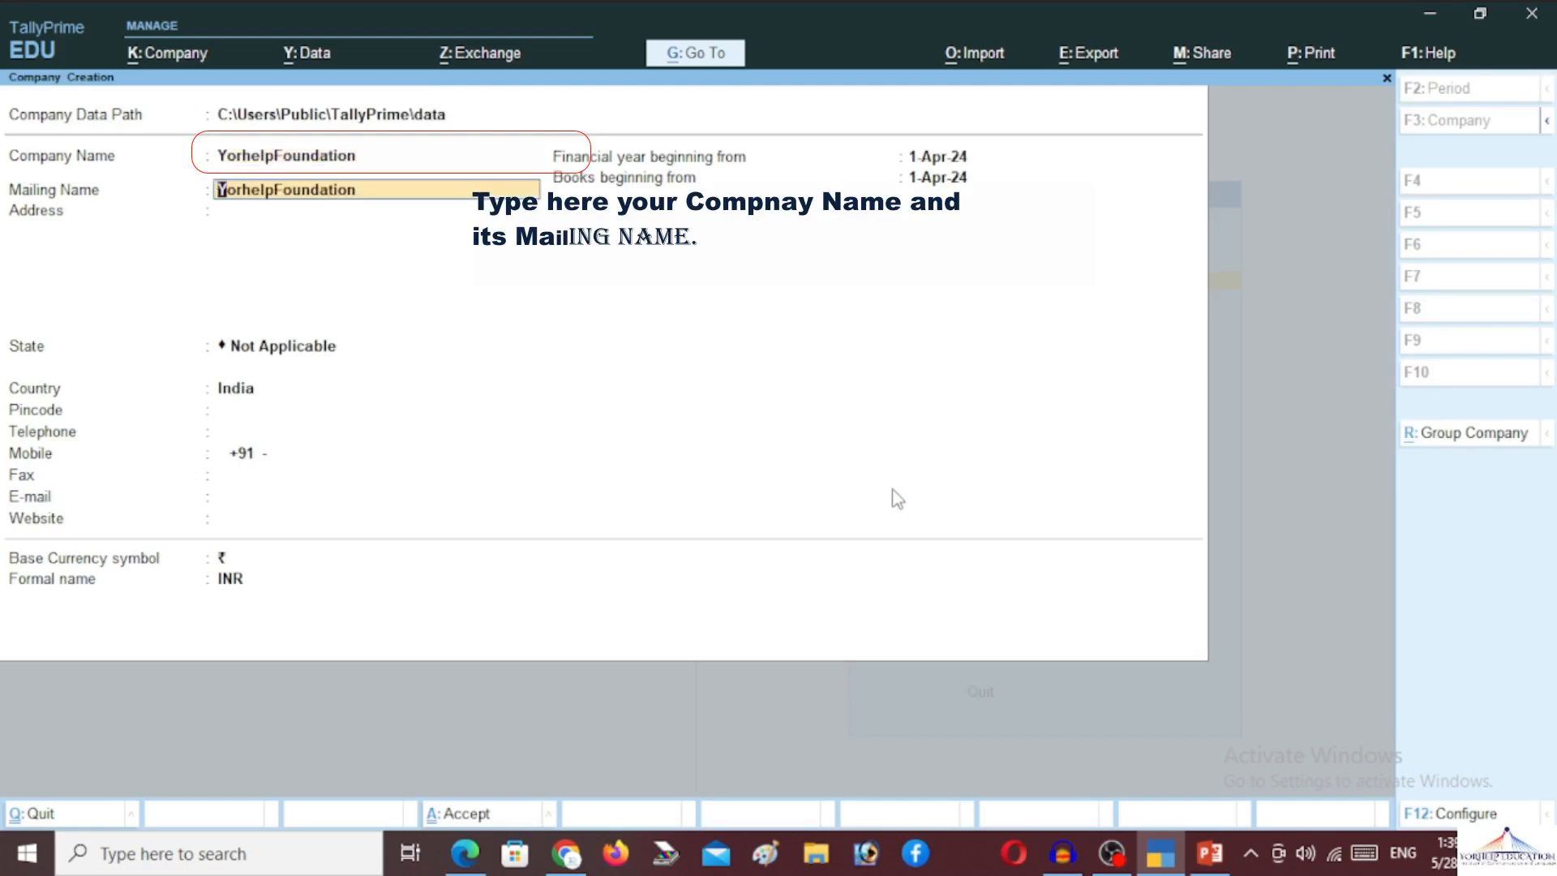
pyautogui.press('Return')
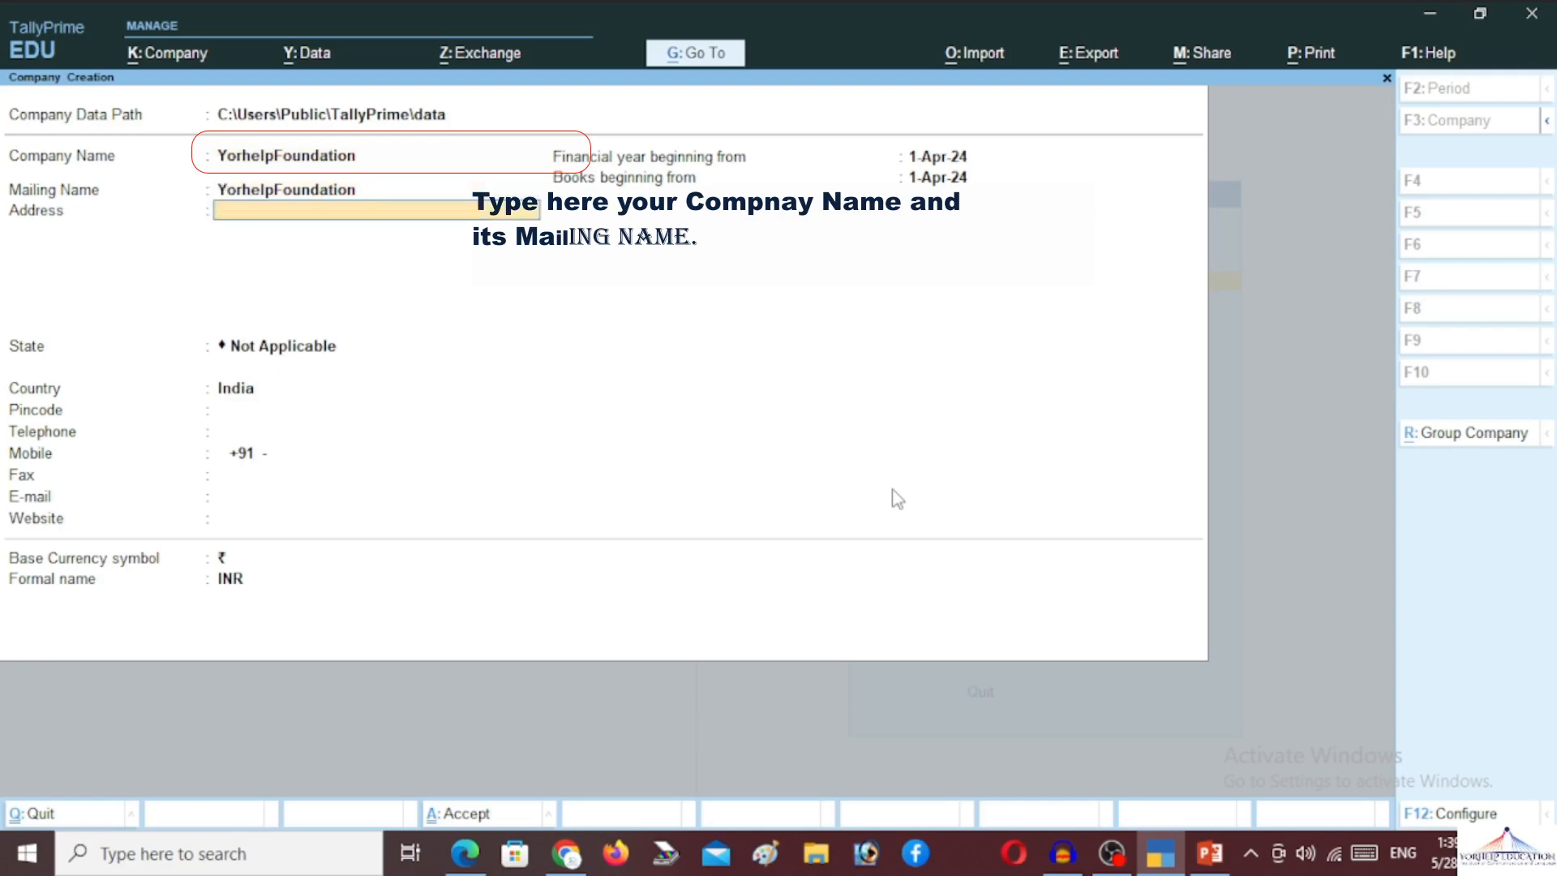
pyautogui.write('Hamirpur')
pyautogui.press('Return')
pyautogui.press('Return')
pyautogui.write('Ut')
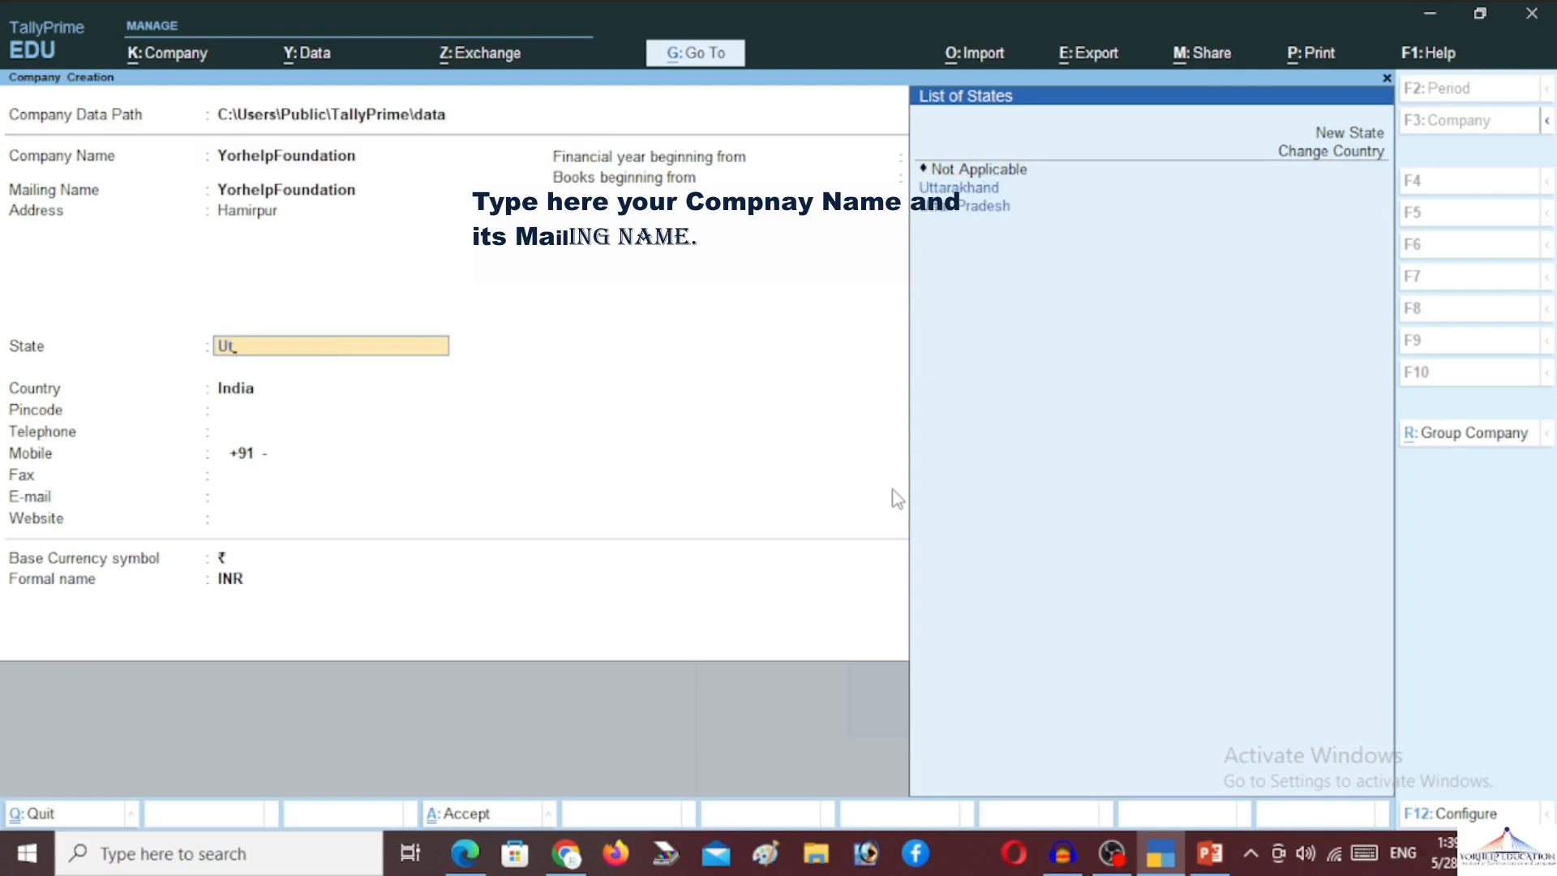
pyautogui.press('Down')
pyautogui.press('Return')
# Enter the pincode and mobile number, keeping the 1-Apr-24 books date and rupee symbol
pyautogui.write('2')
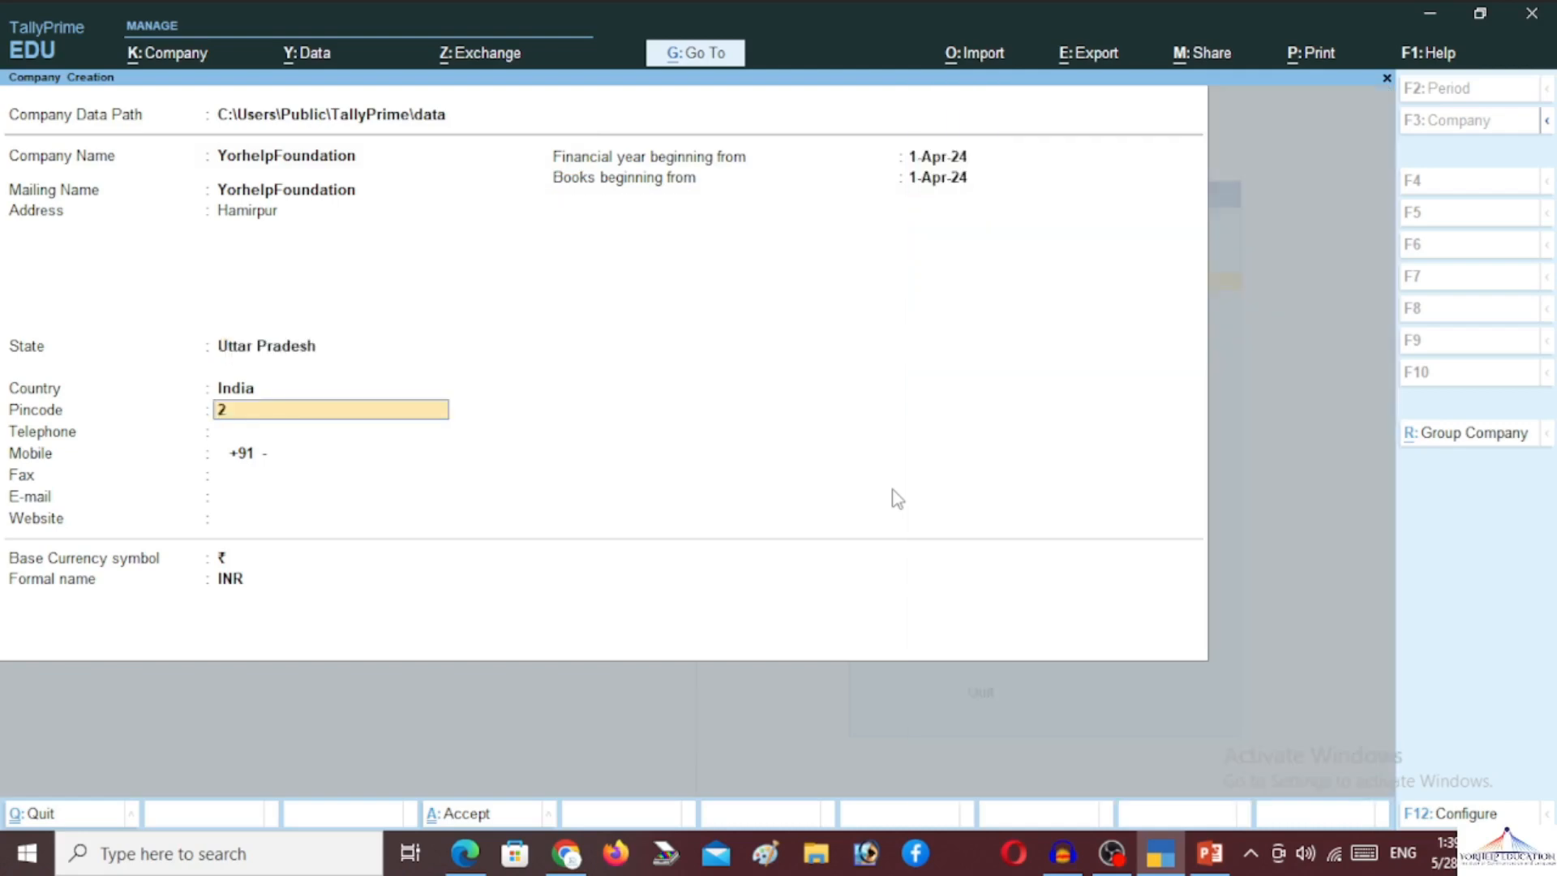
pyautogui.write('10431')
pyautogui.press('Return')
pyautogui.press('Return')
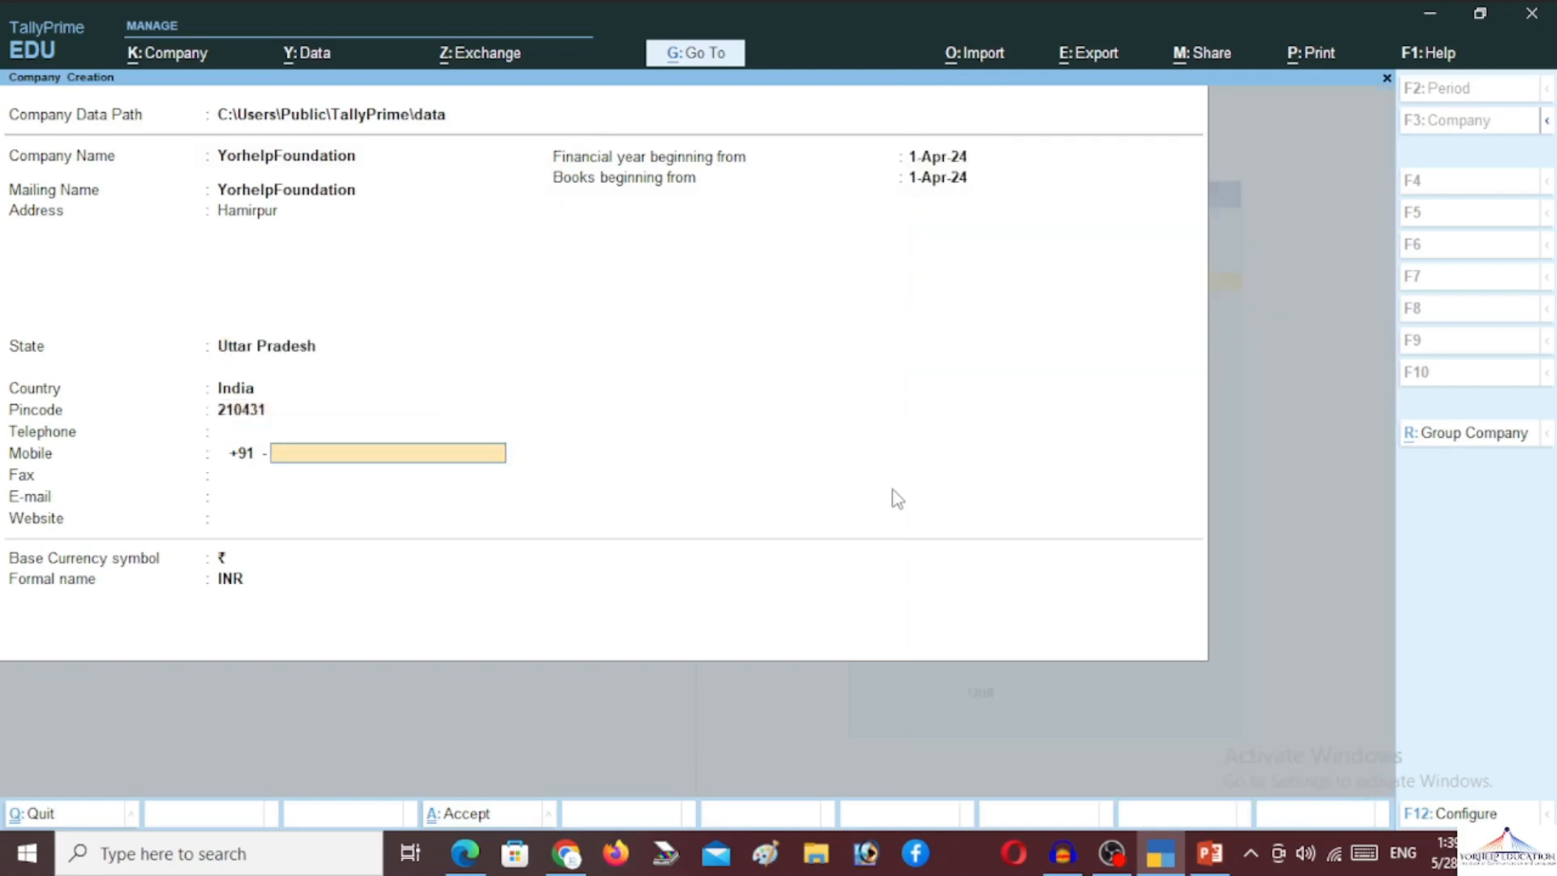
pyautogui.press('Return')
pyautogui.press('Return')
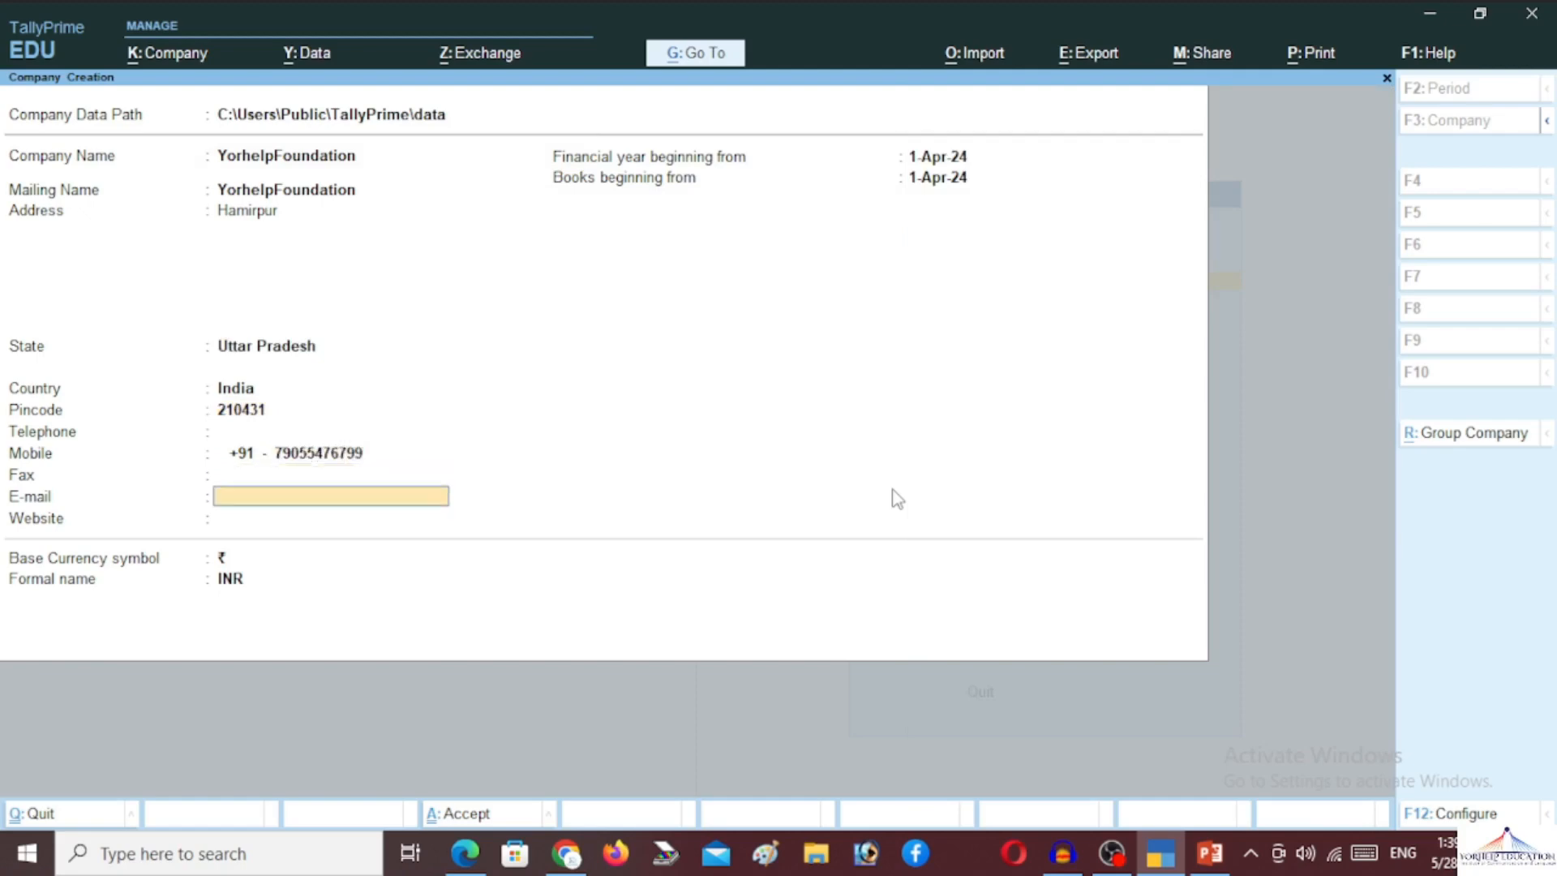
pyautogui.press('Return')
pyautogui.press('Return')
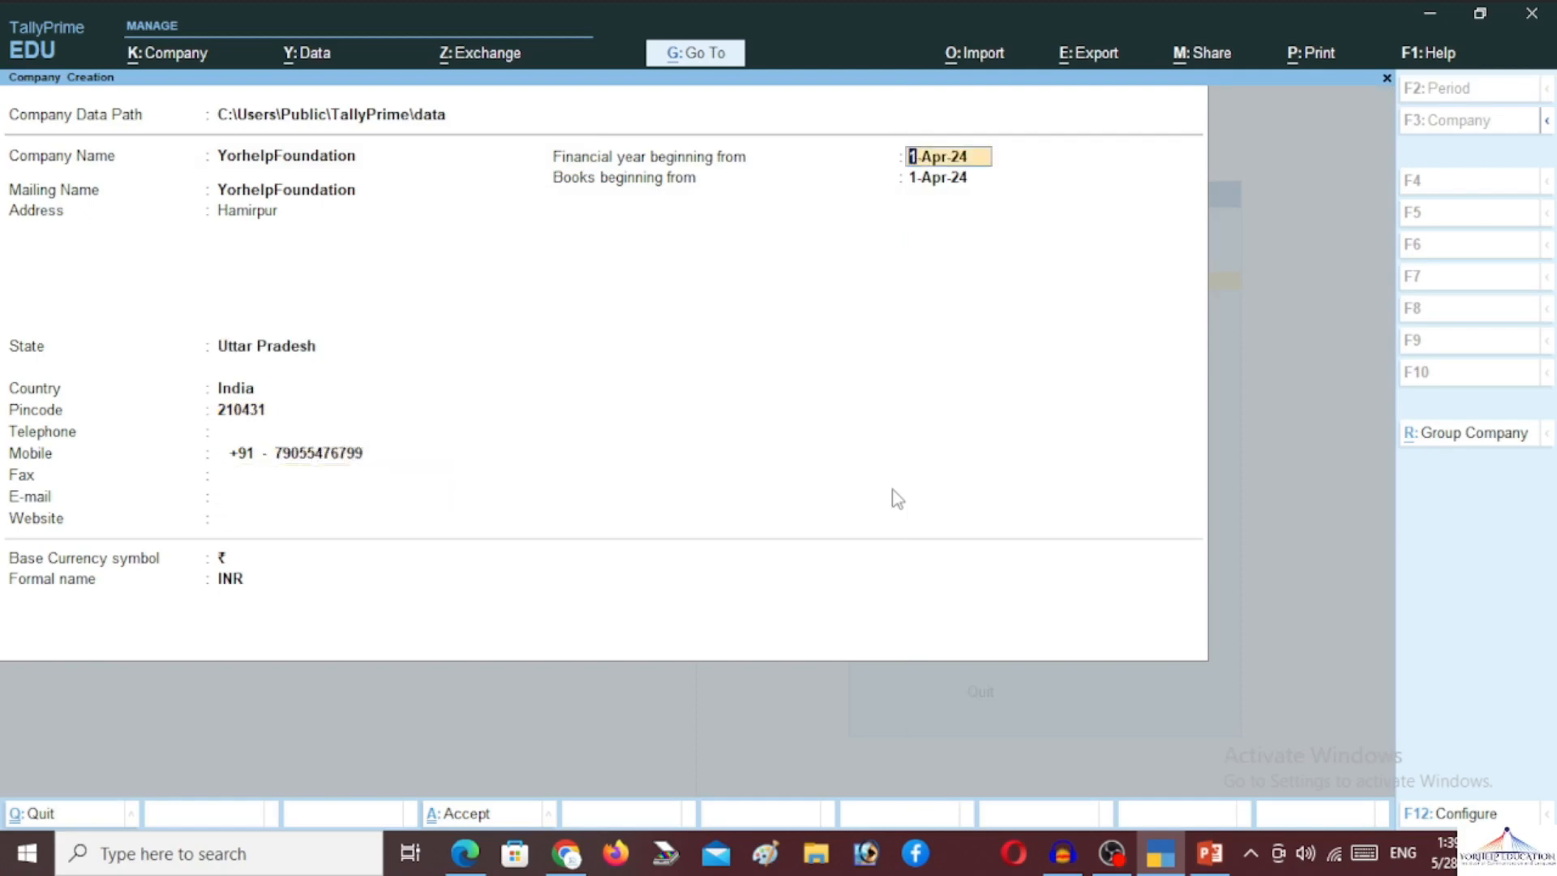
pyautogui.press('Return')
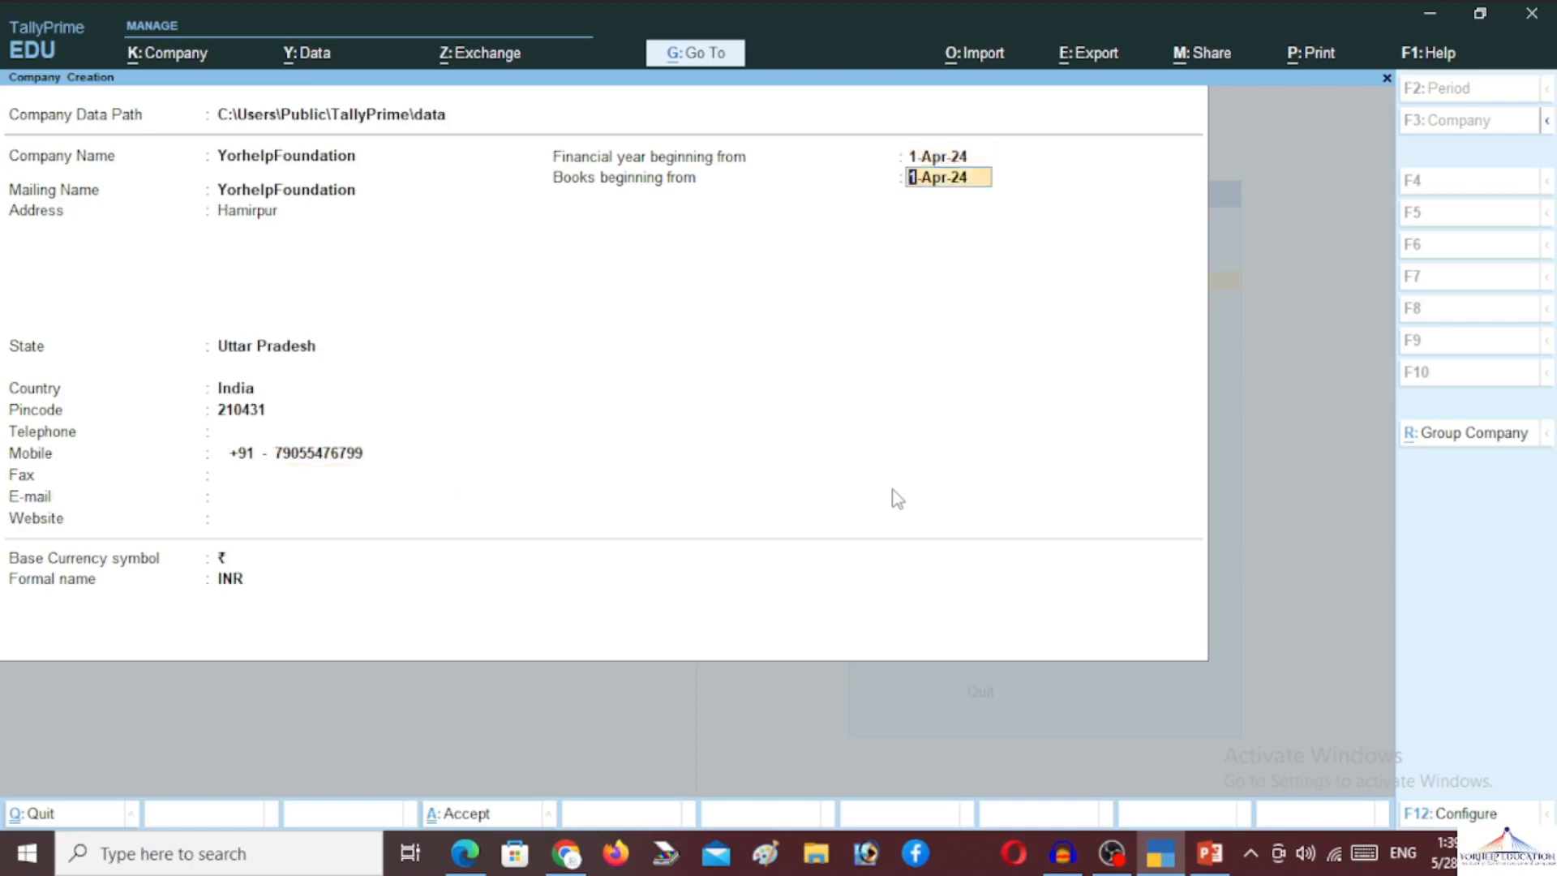
pyautogui.press('Return')
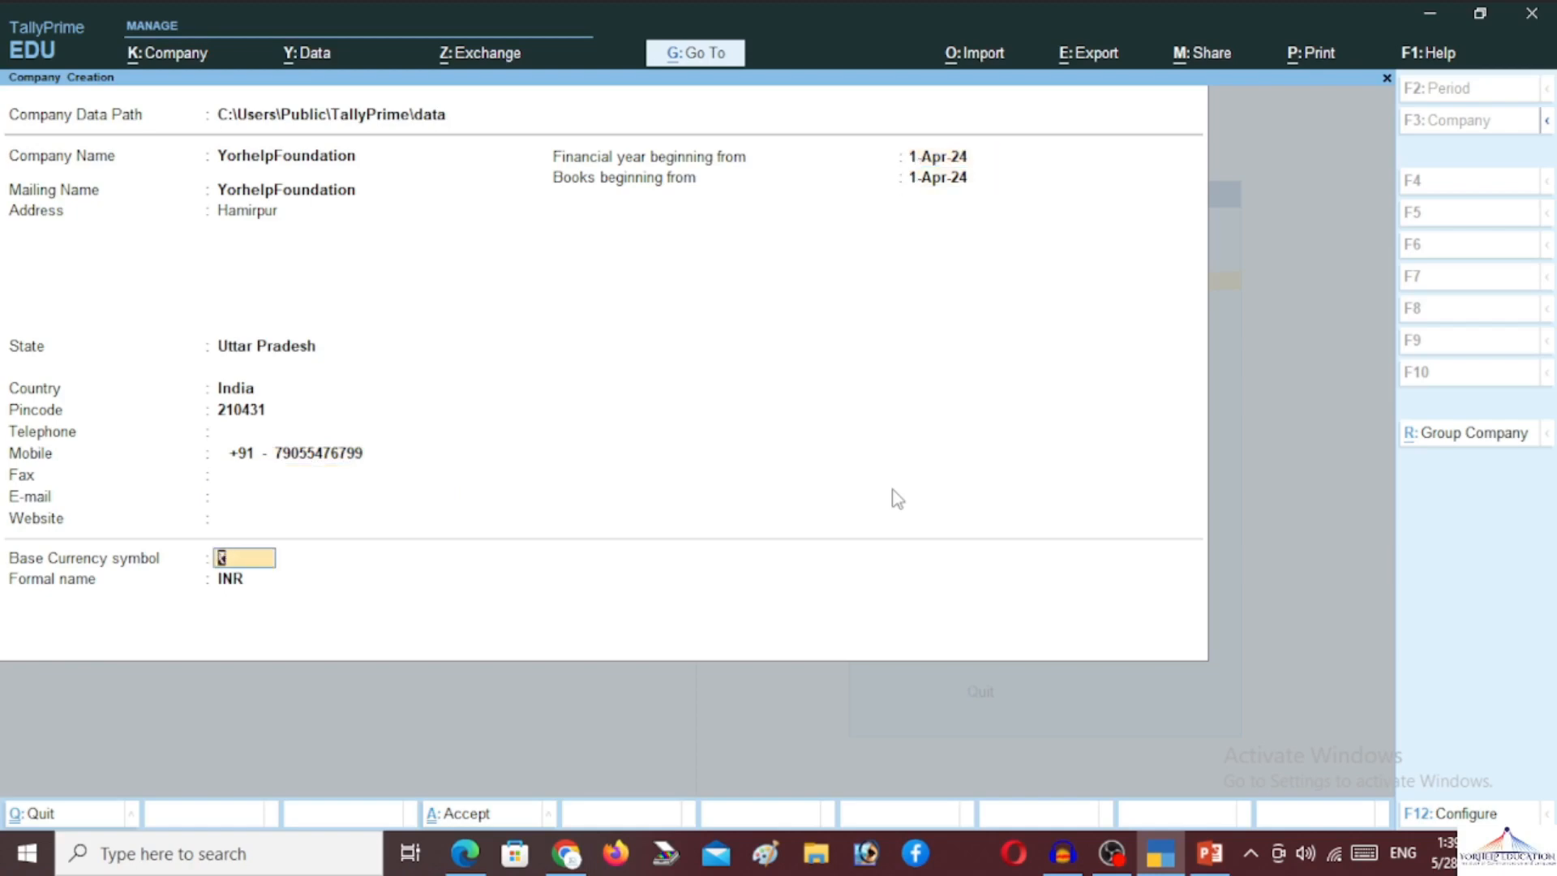
pyautogui.press('Return')
pyautogui.press('Return')
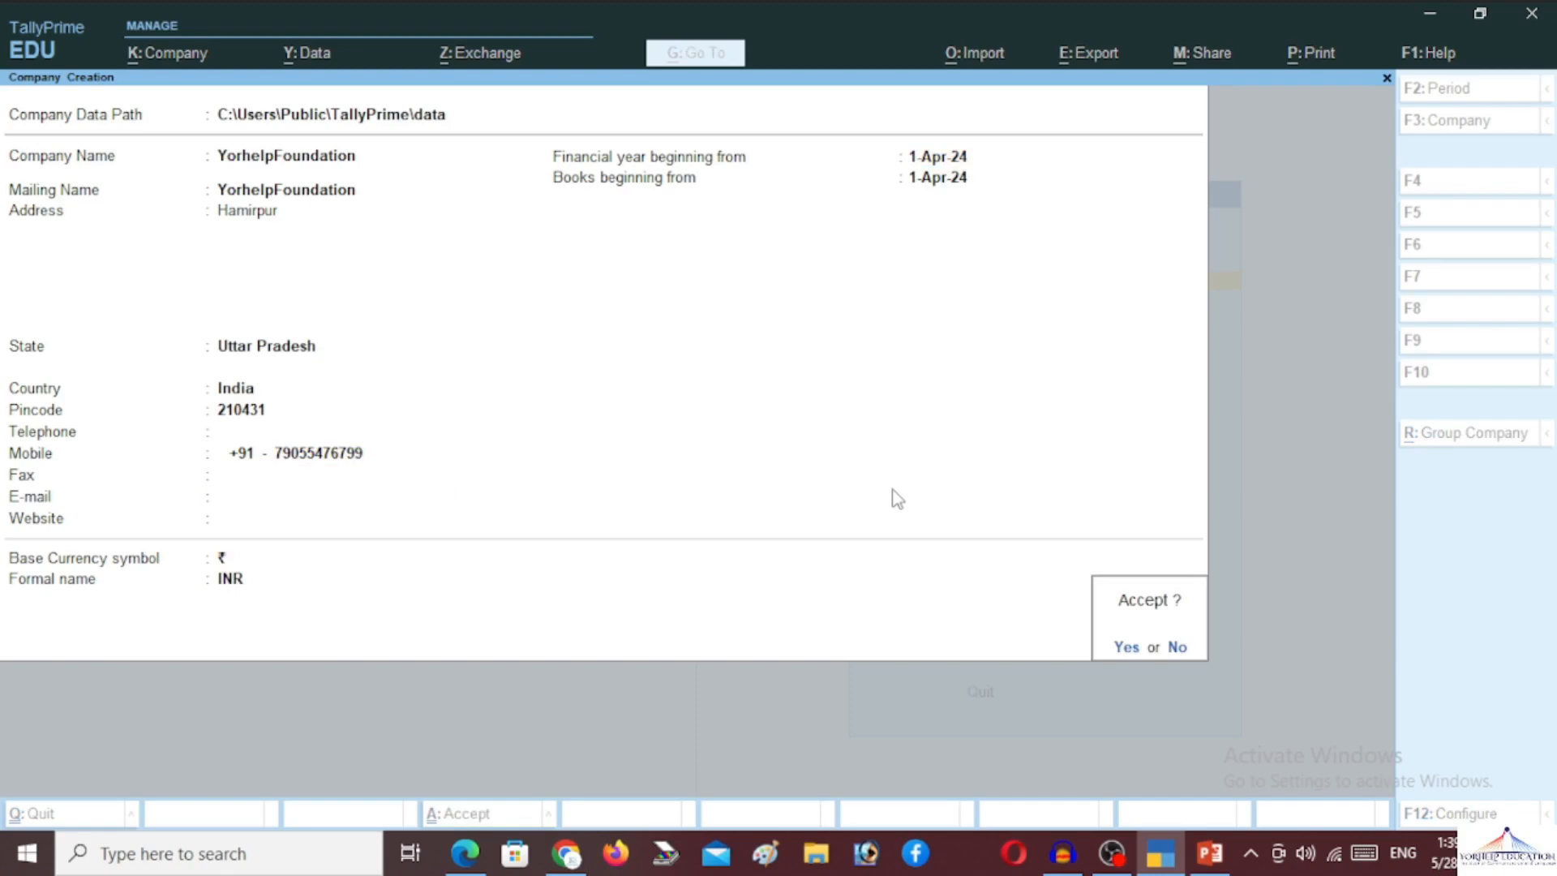
pyautogui.press('Return')
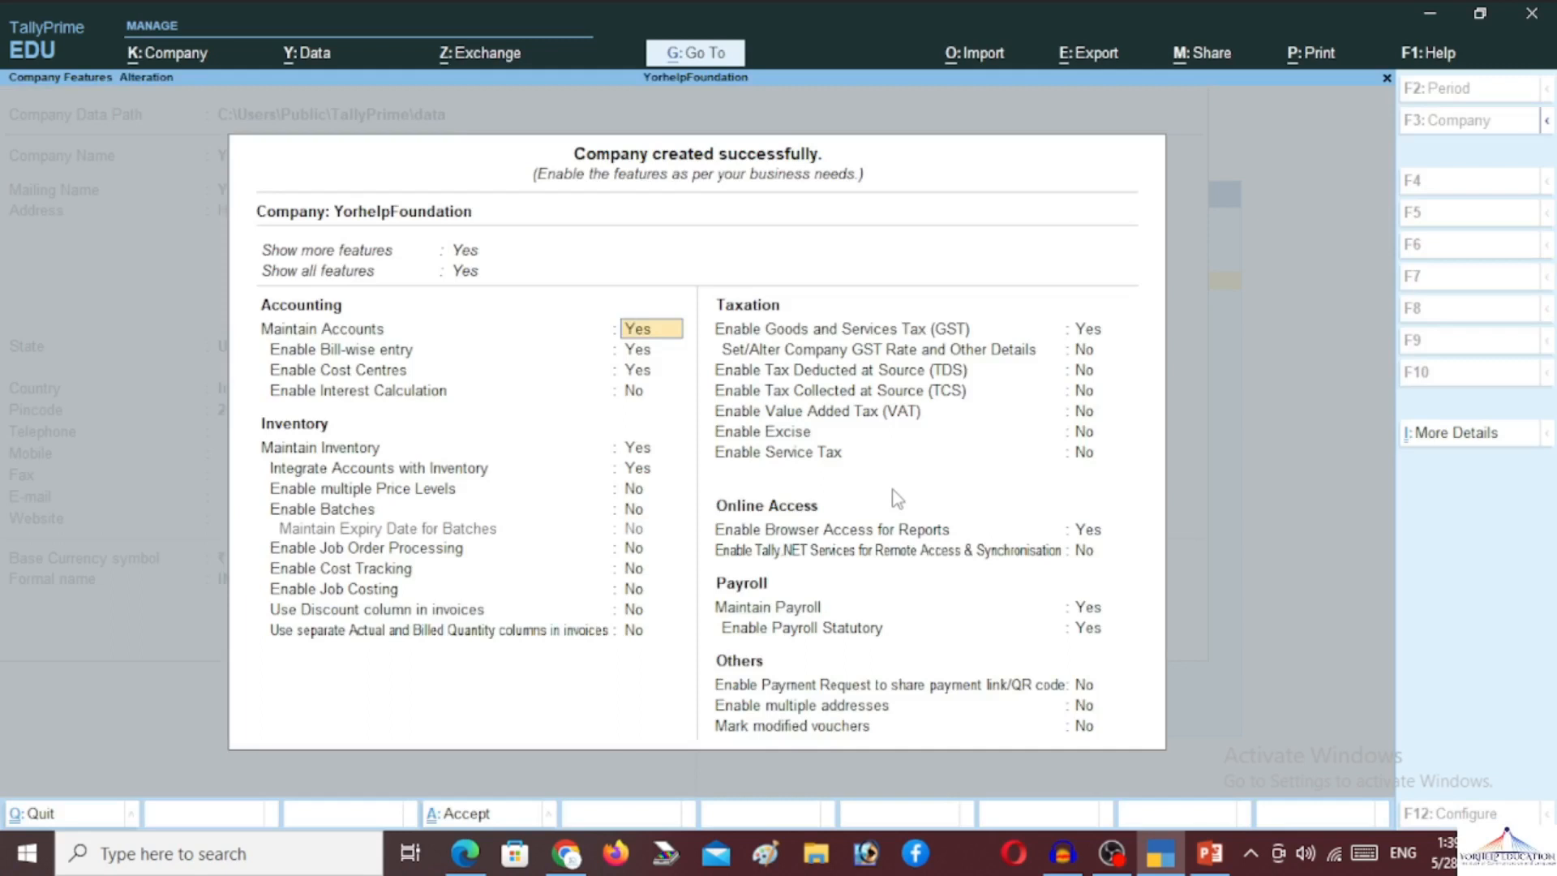
# Set Enable Cost Centres to No and turn on GST to reach the Uttar Pradesh GST Details
pyautogui.press('Return')
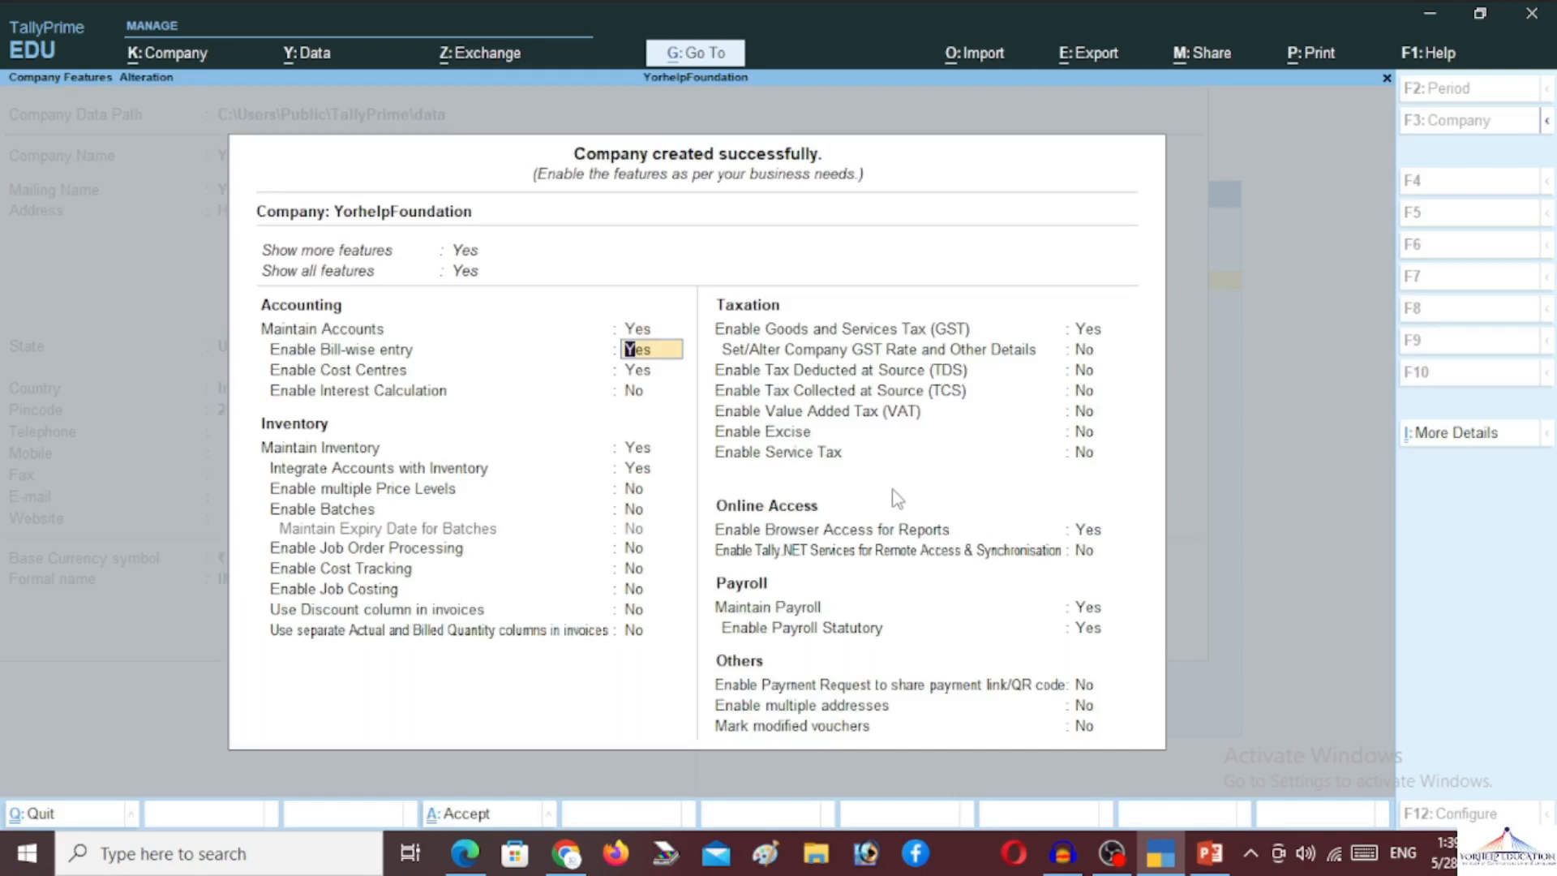
pyautogui.press('Return')
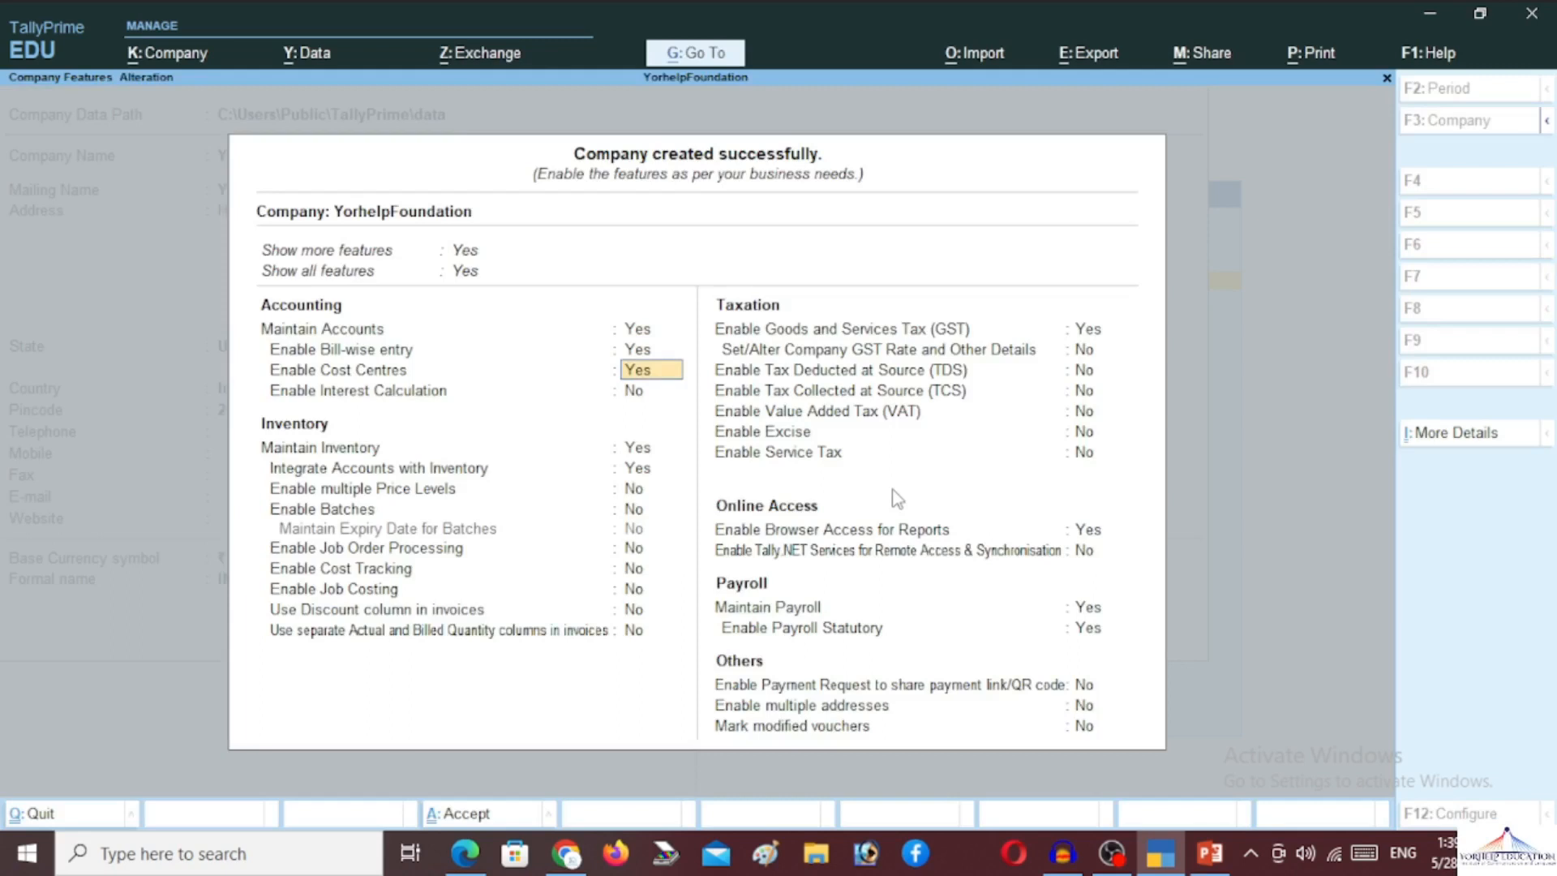
pyautogui.press('n')
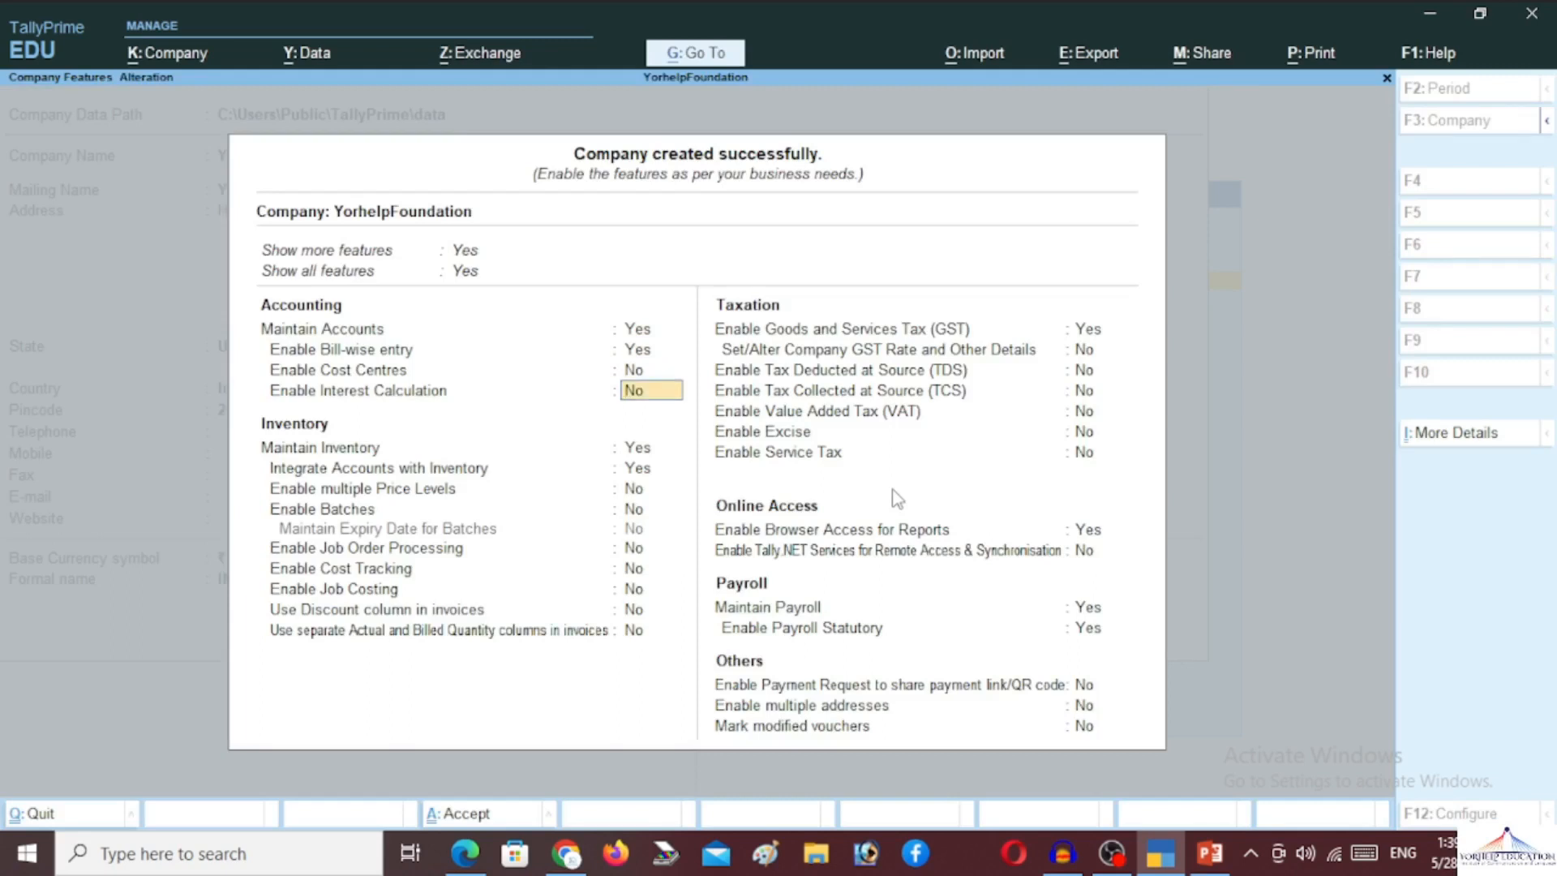
pyautogui.press('Return')
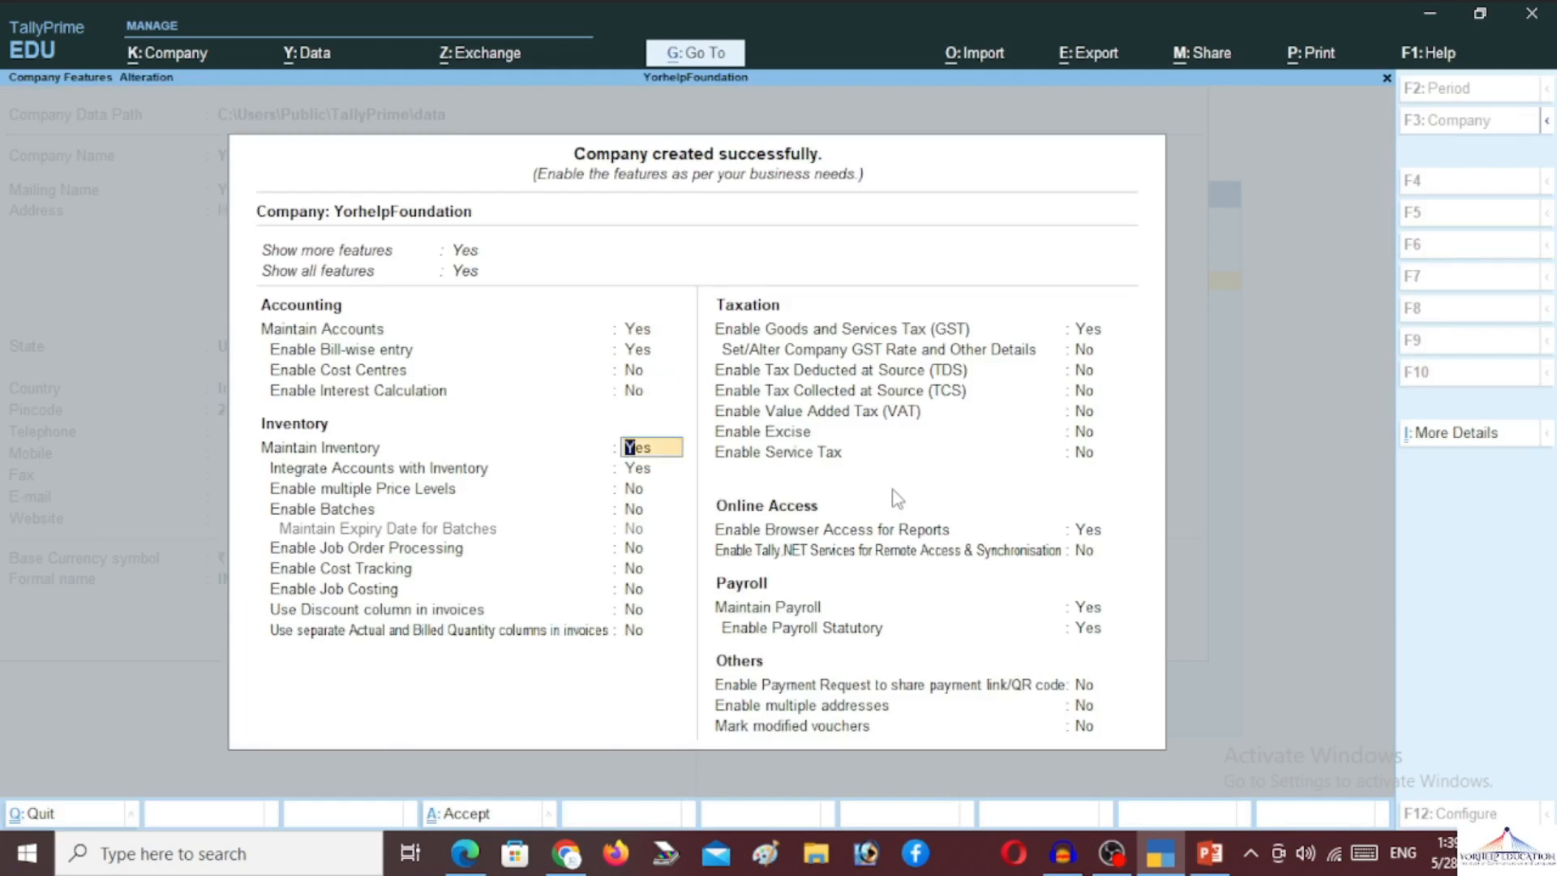
pyautogui.press('Return')
pyautogui.press('Return')
pyautogui.press('Return')
pyautogui.press('Return')
pyautogui.press('Return')
pyautogui.press('Return')
pyautogui.press('Return')
pyautogui.press('Return')
pyautogui.press('Return')
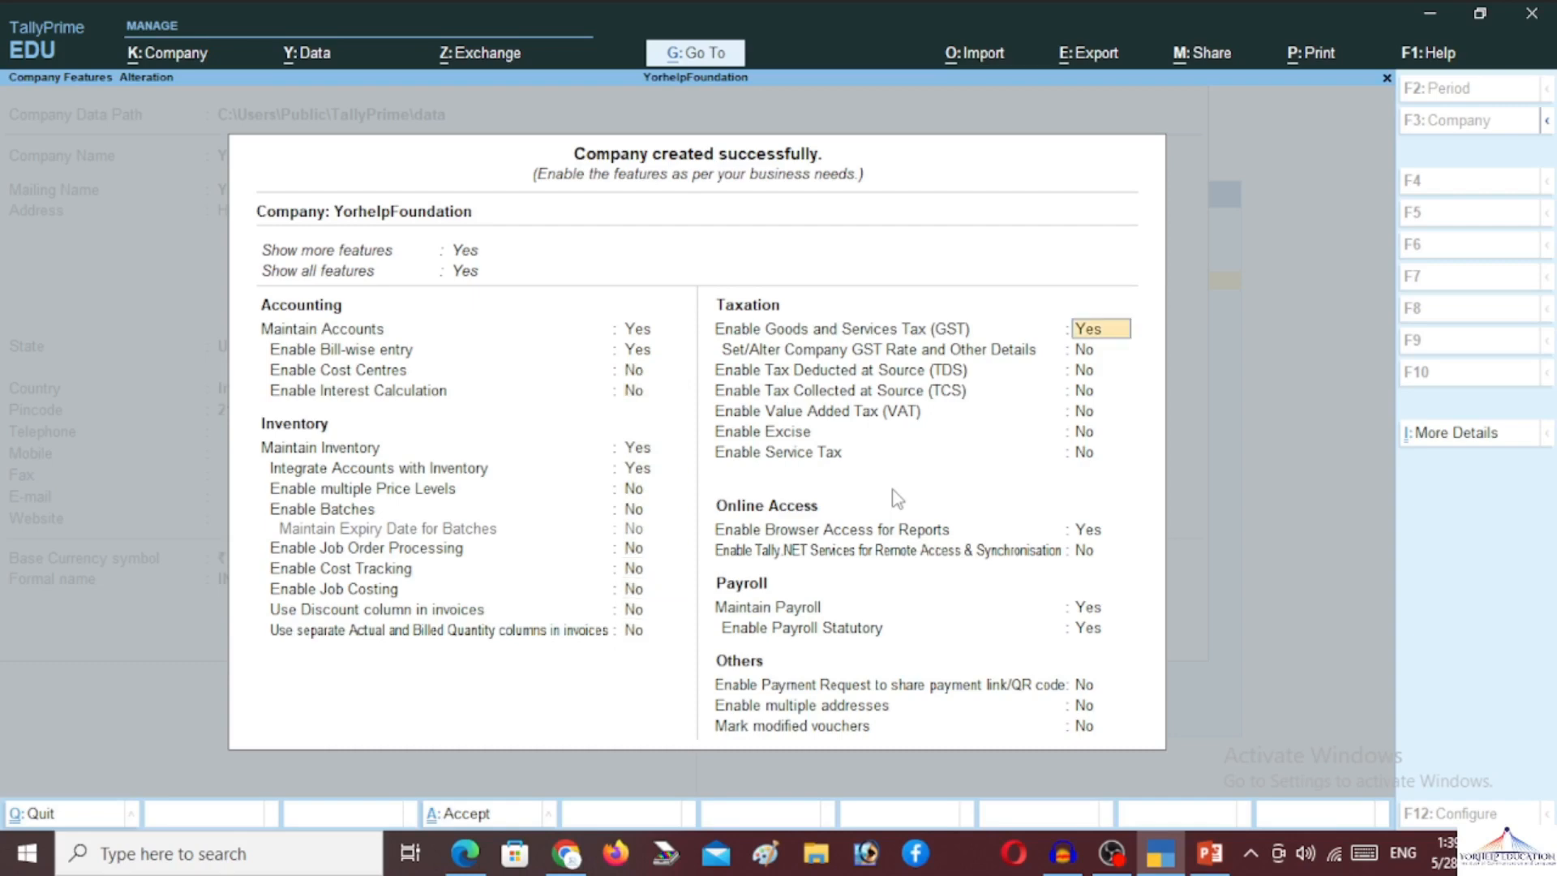
pyautogui.press('Return')
pyautogui.press('Return')
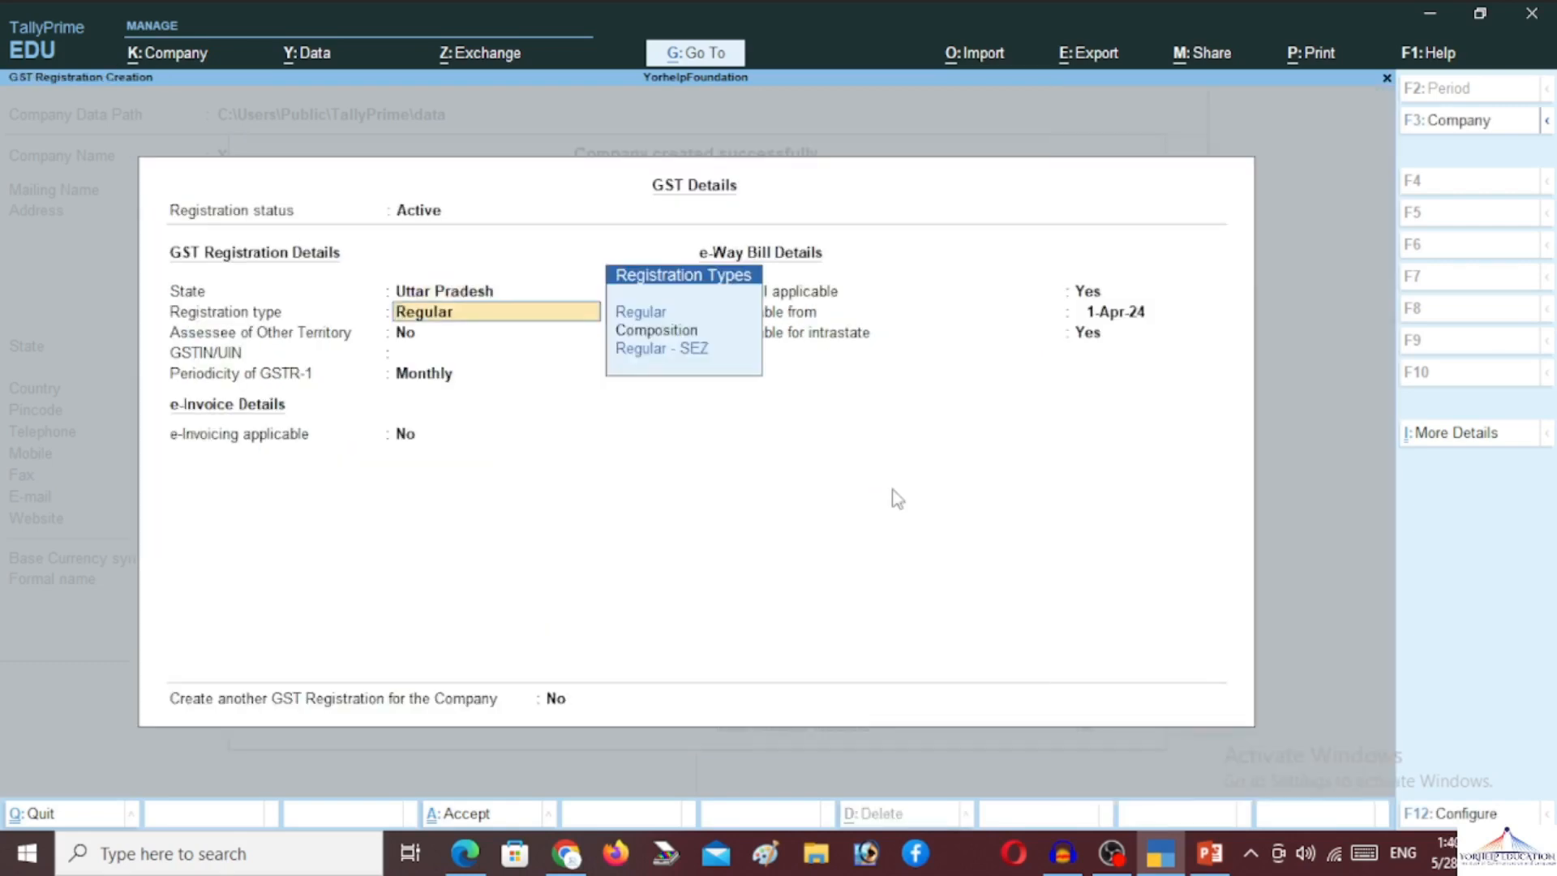
# Choose Regular registration, enter the company's GSTIN, keep monthly GSTR-1 and e-Way Bill, and save
pyautogui.press('Return')
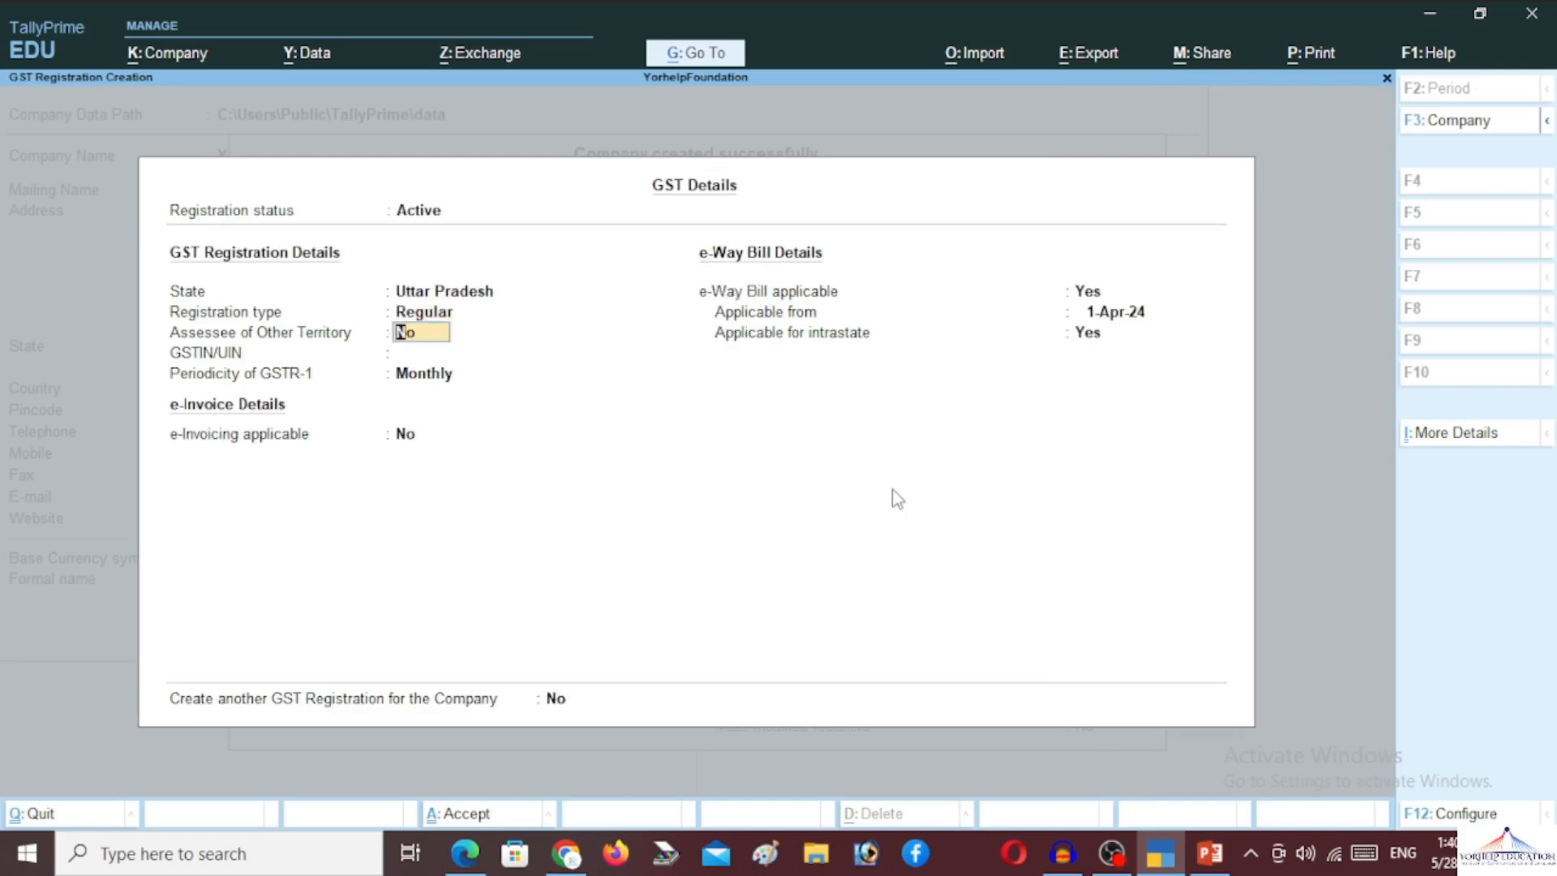
pyautogui.press('Return')
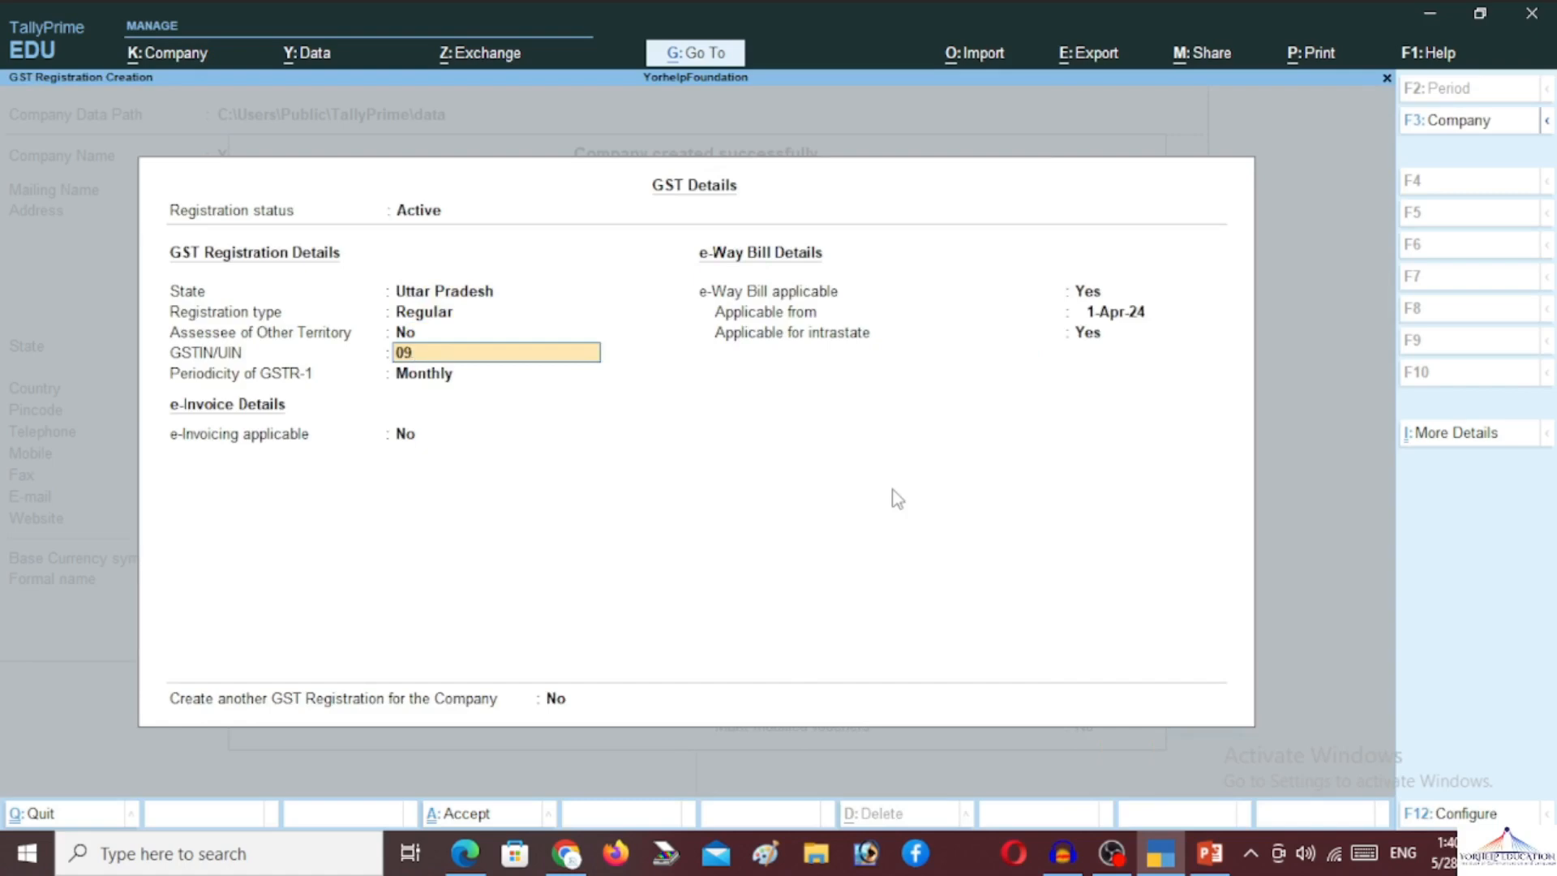
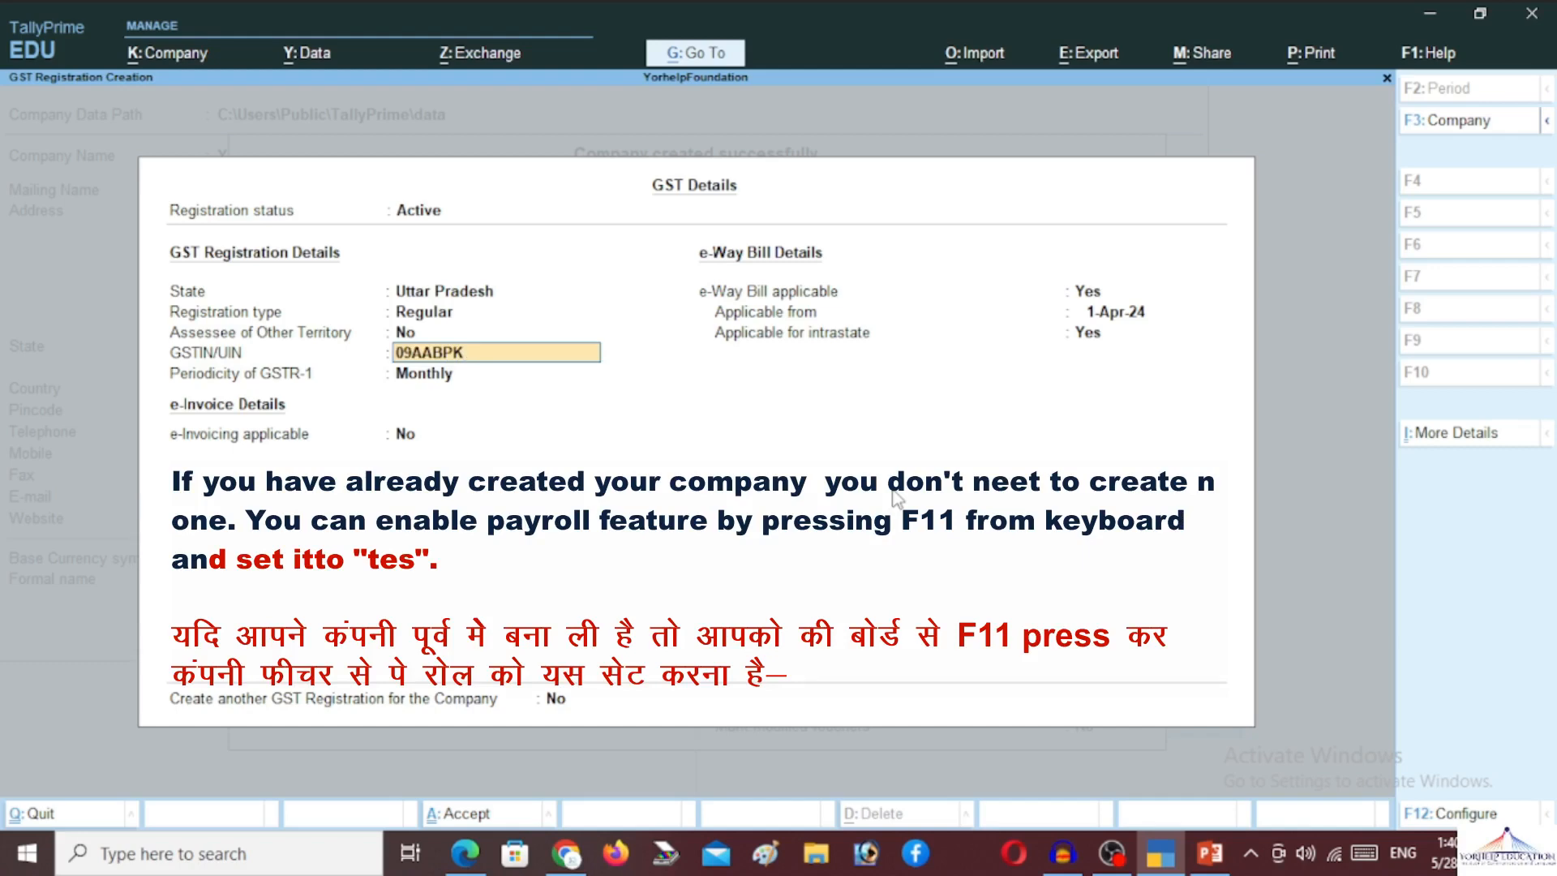
pyautogui.press('Return')
pyautogui.press('Return')
pyautogui.press('Return')
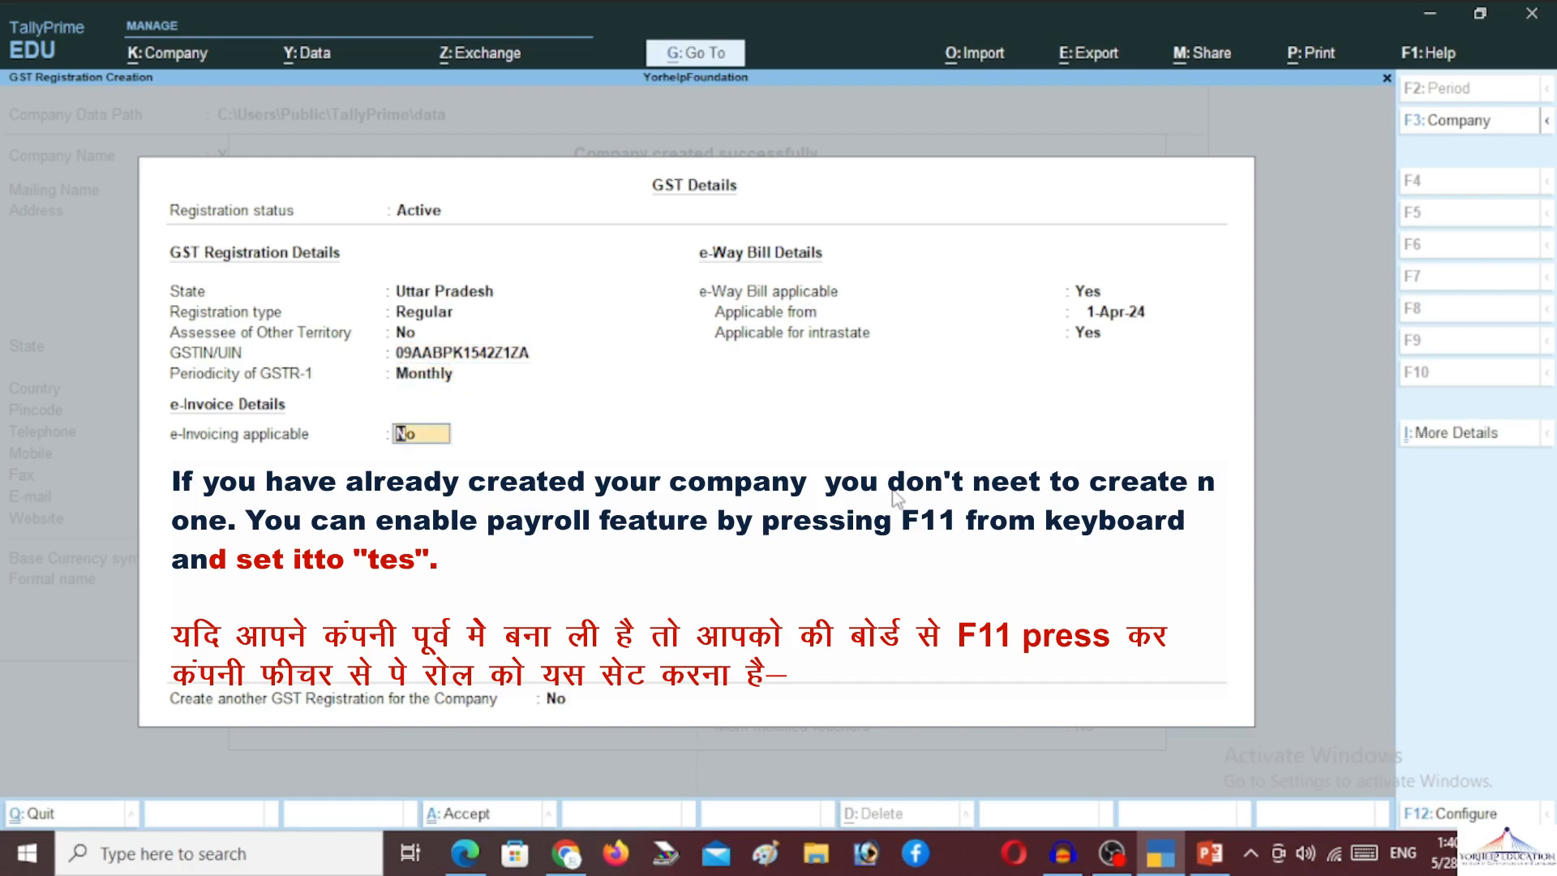
pyautogui.press('Return')
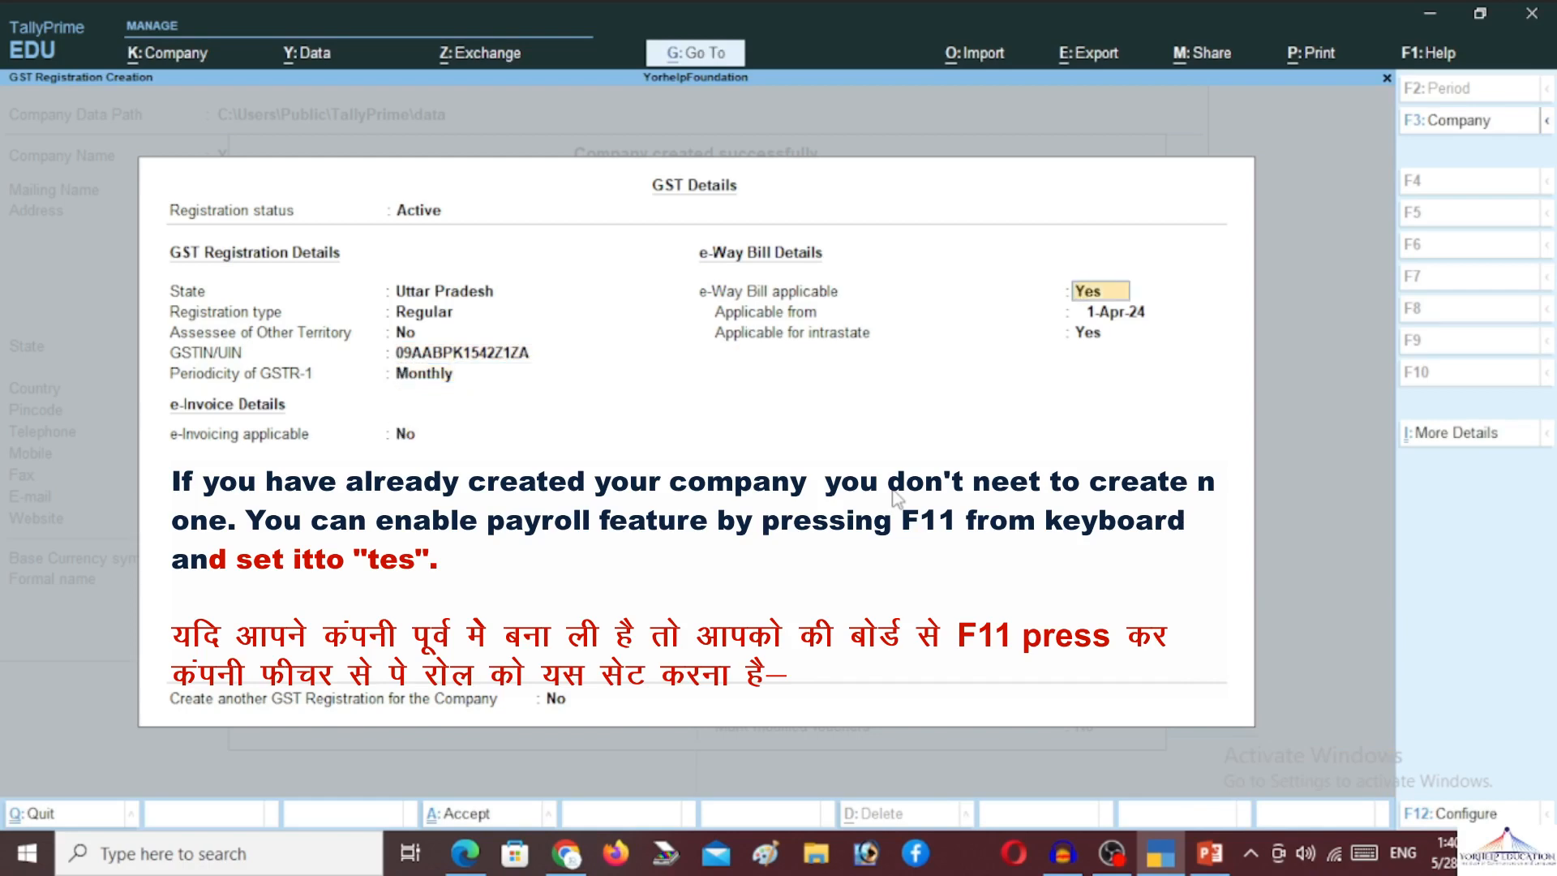
pyautogui.press('Return')
pyautogui.press('Return')
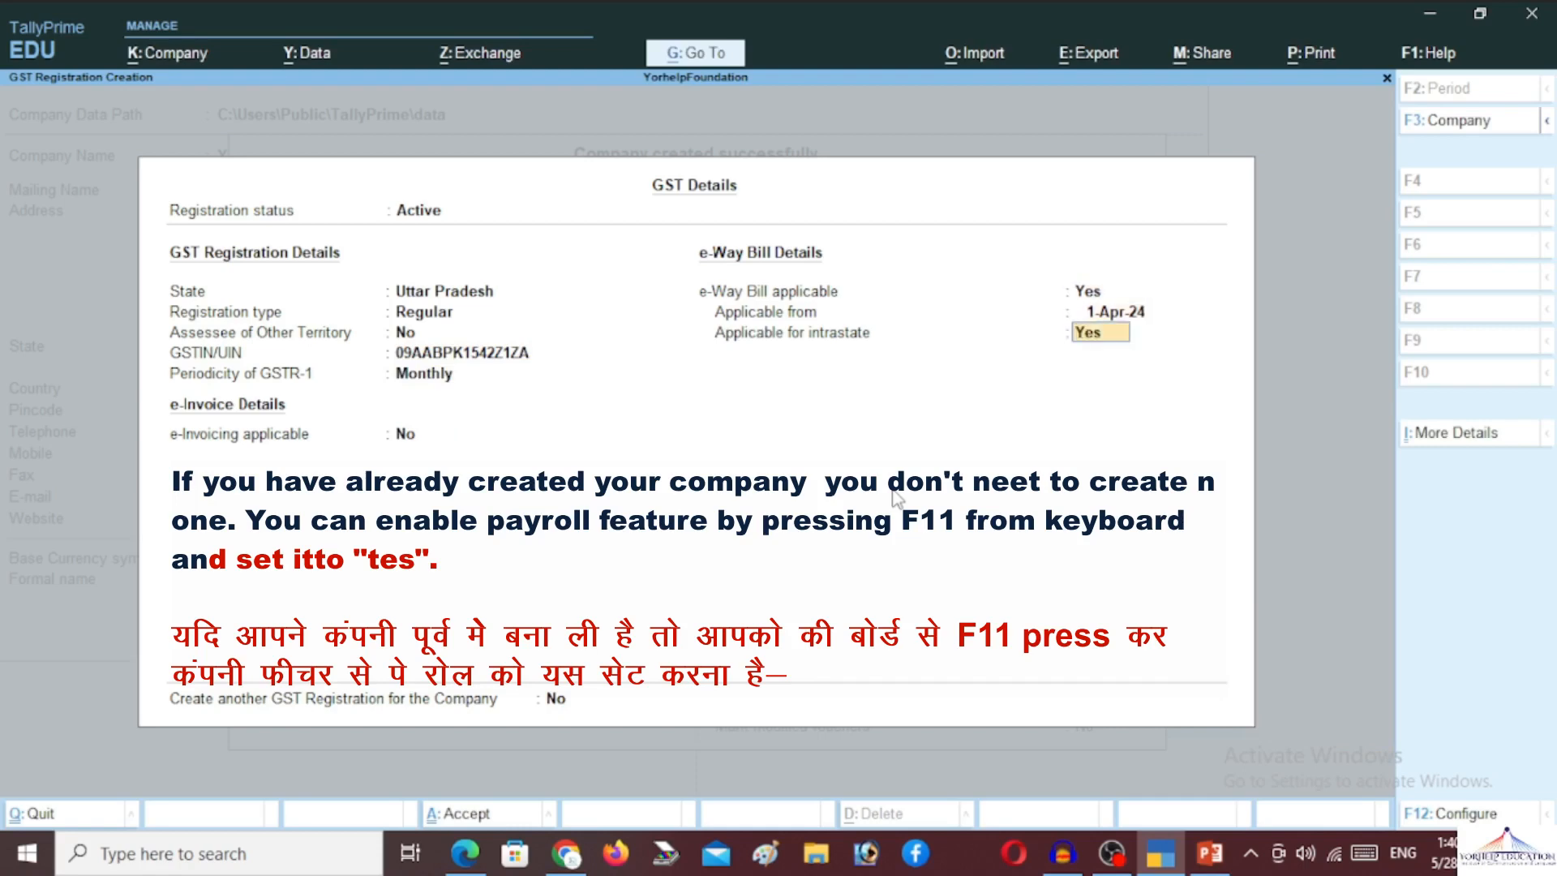
pyautogui.press('Return')
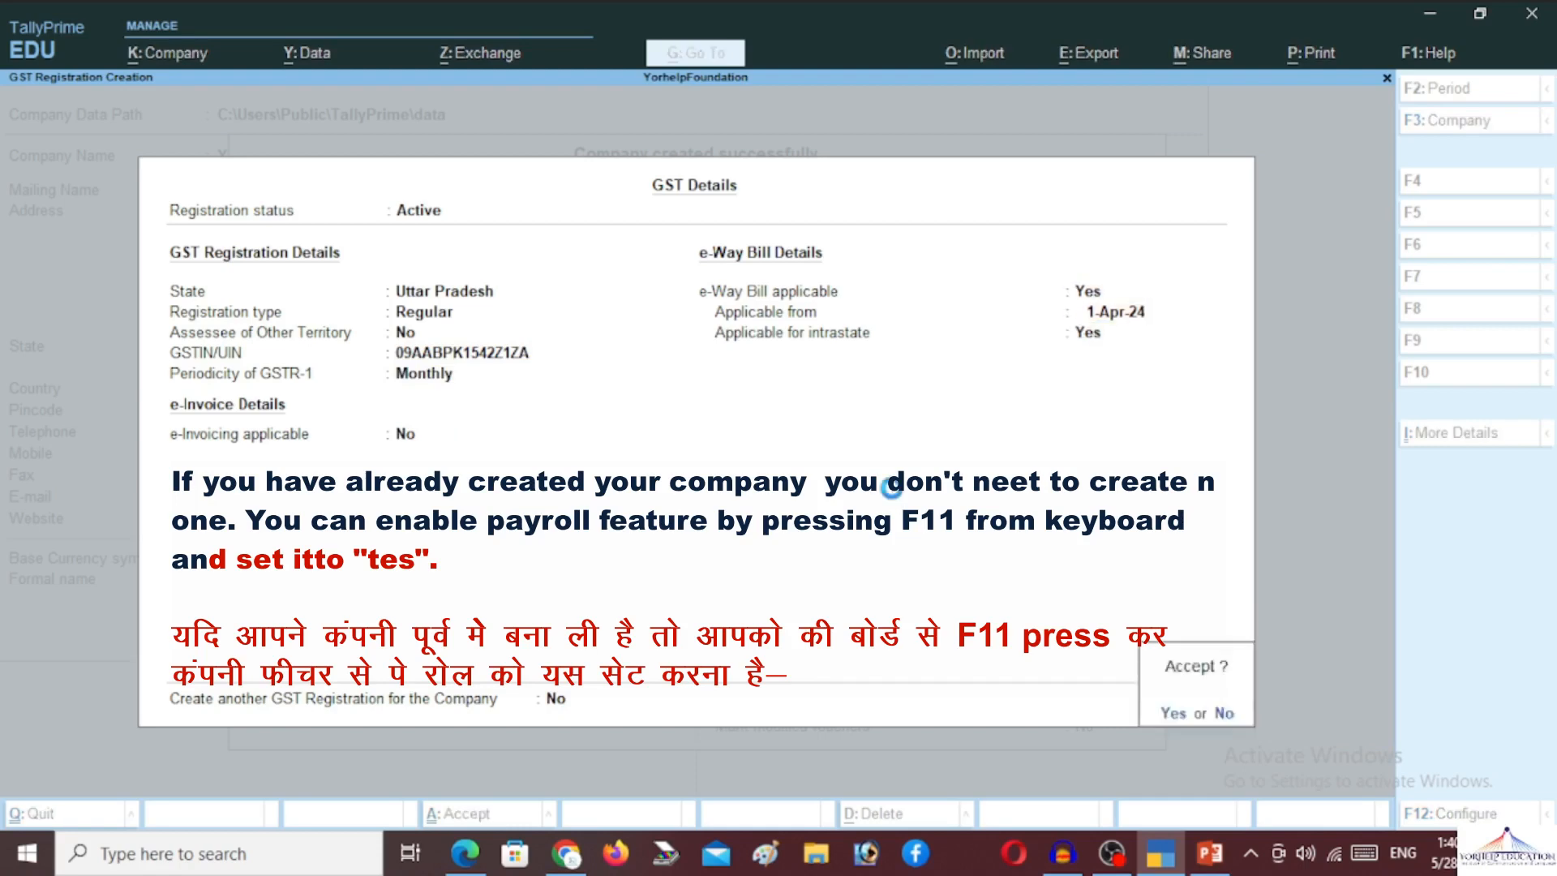
pyautogui.press('Return')
# Keep payroll enabled, set the PF and ESI company code Y001, and accept the features
pyautogui.press('Return')
pyautogui.press('Return')
pyautogui.press('Return')
pyautogui.press('Return')
pyautogui.press('Return')
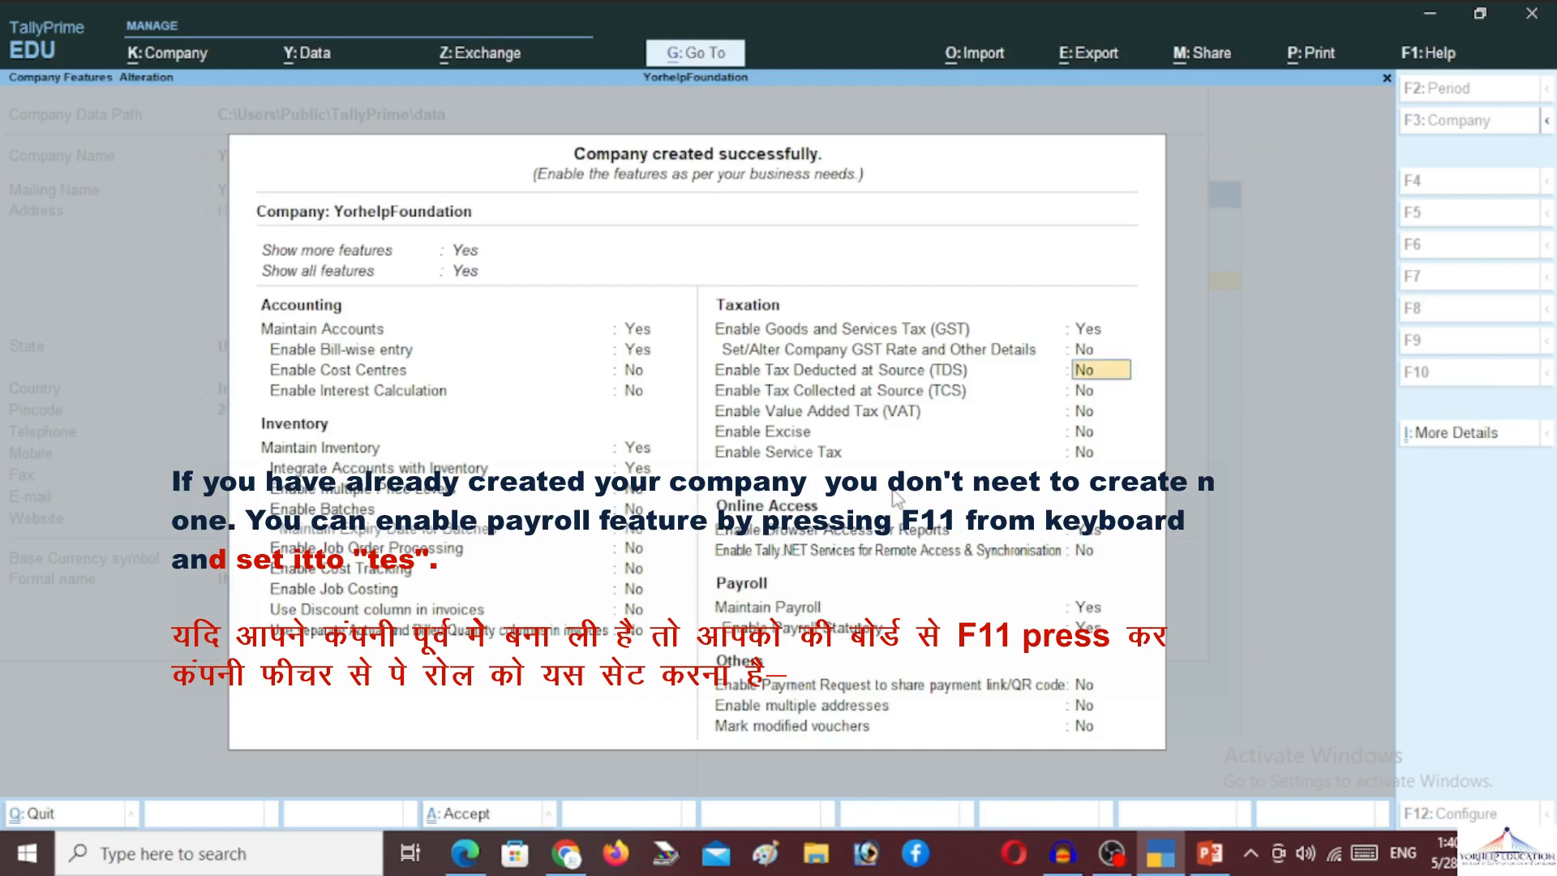
pyautogui.press('Return')
pyautogui.press('Return')
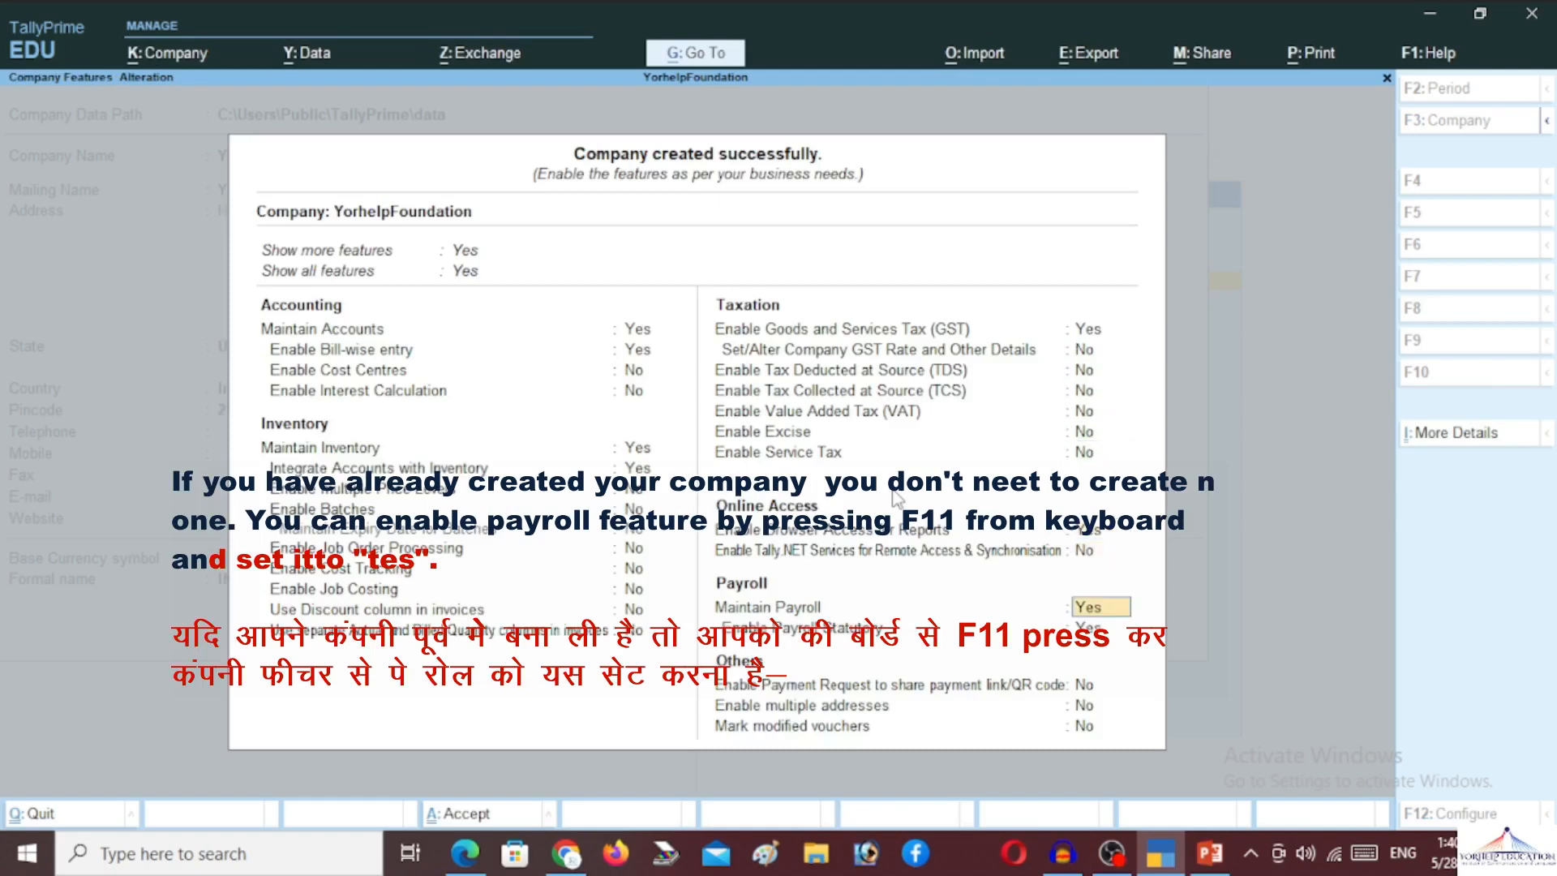
pyautogui.press('Up')
pyautogui.press('Up')
pyautogui.press('Return')
pyautogui.press('Return')
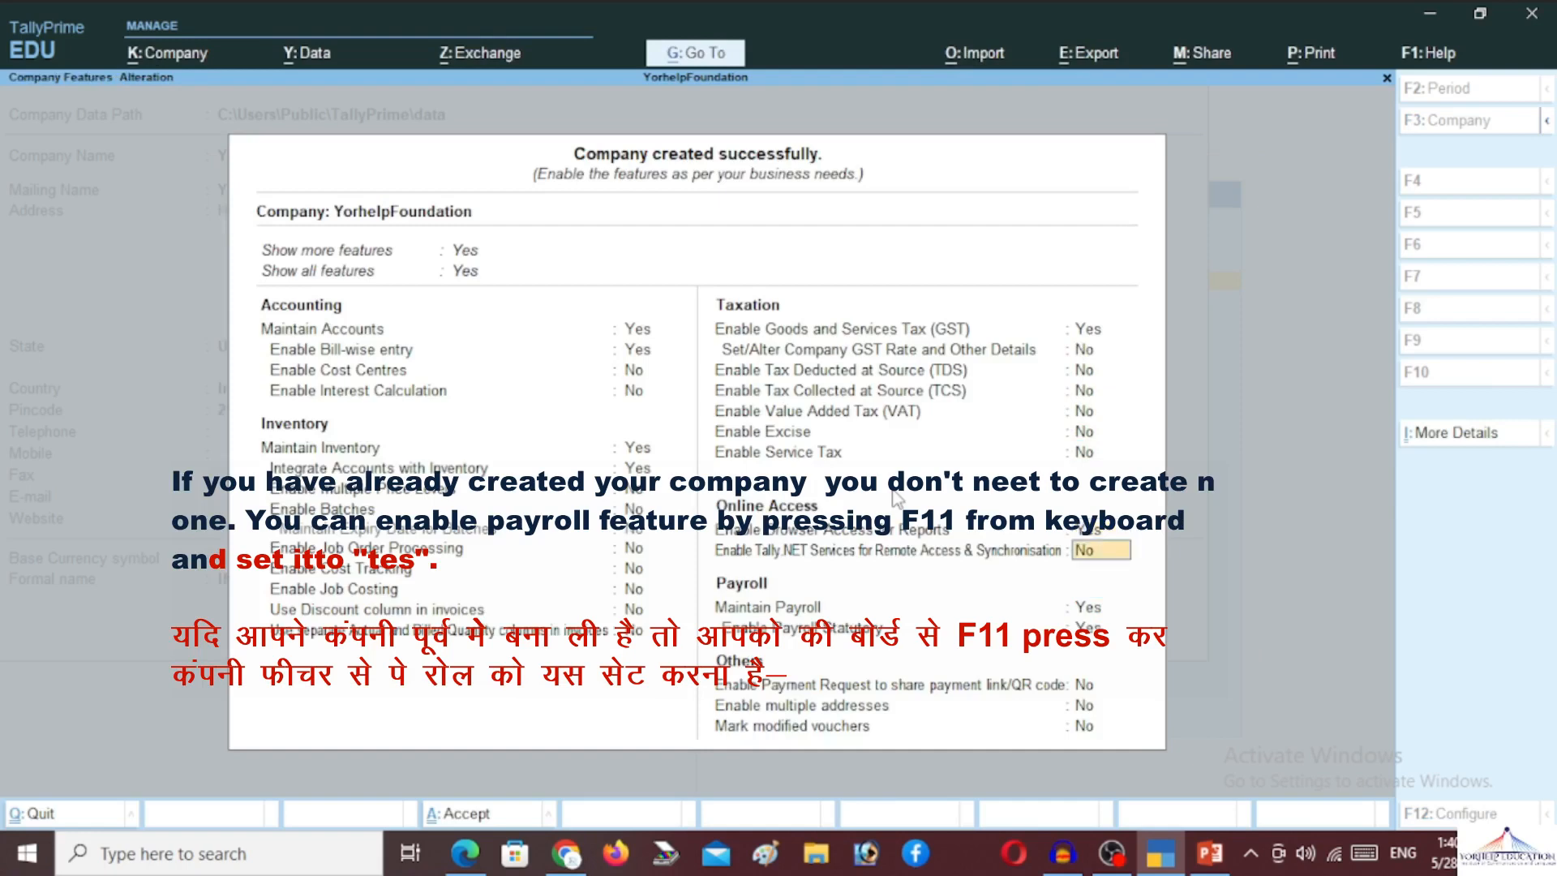
pyautogui.press('Return')
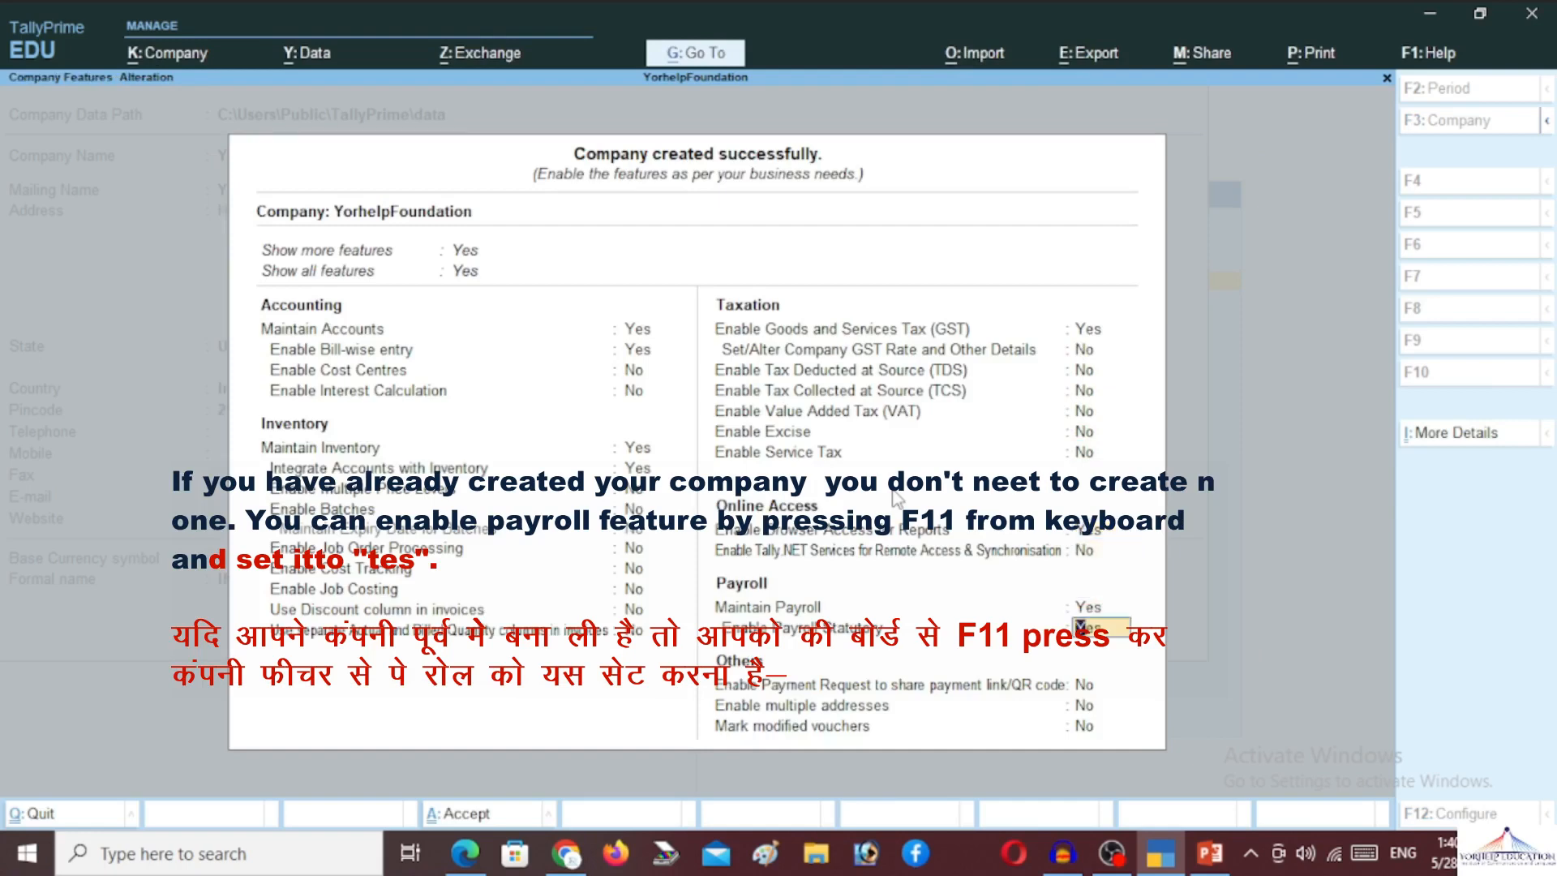
pyautogui.press('Return')
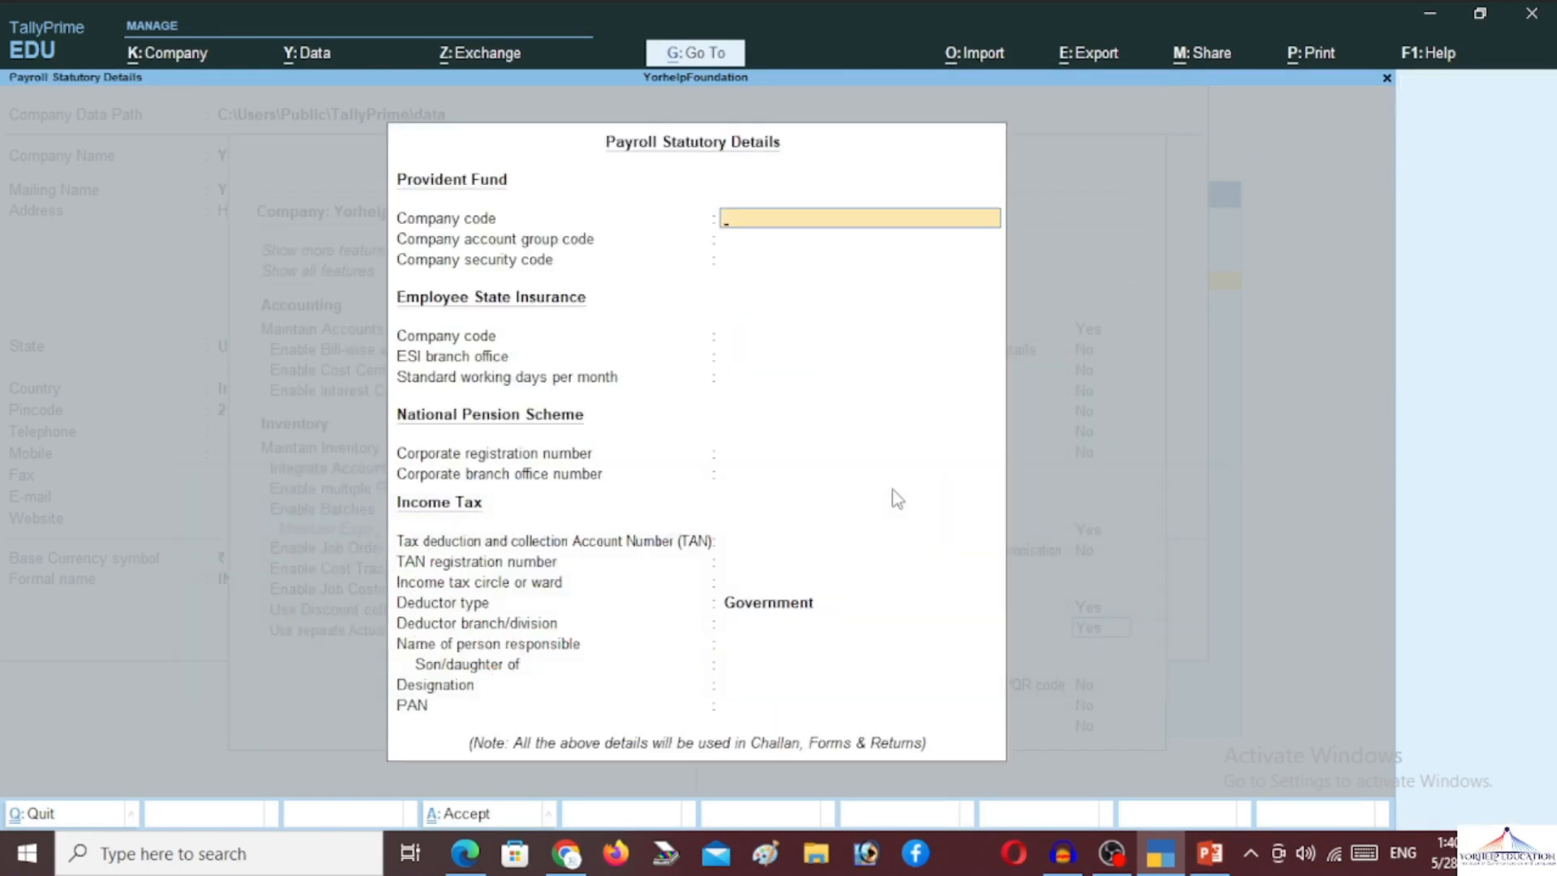
pyautogui.write('Y001')
pyautogui.press('Return')
pyautogui.press('Return')
pyautogui.press('Return')
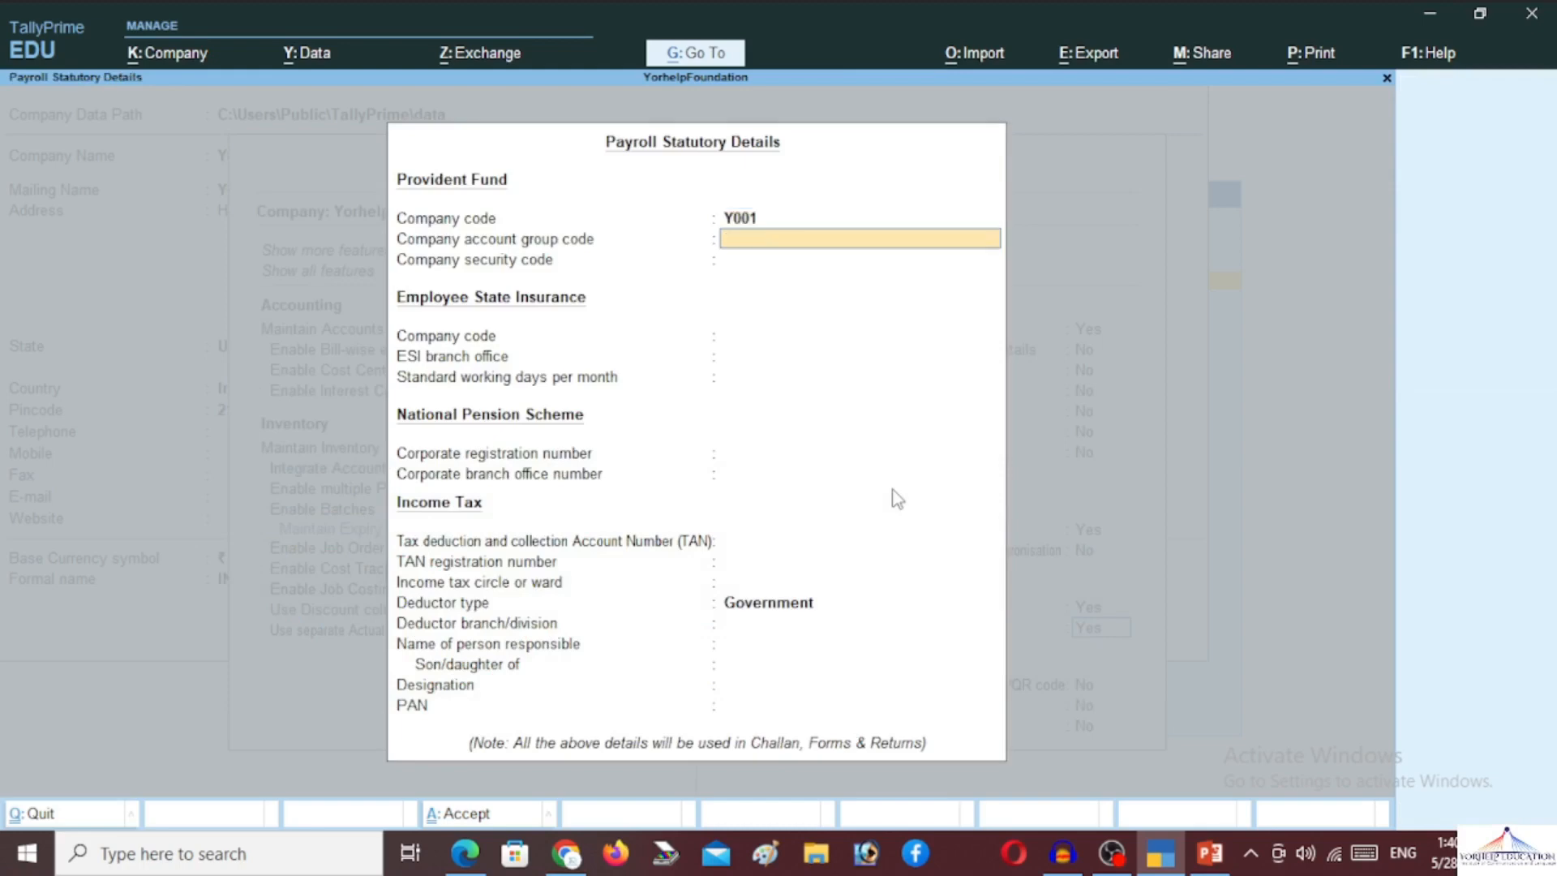
pyautogui.write('Y001')
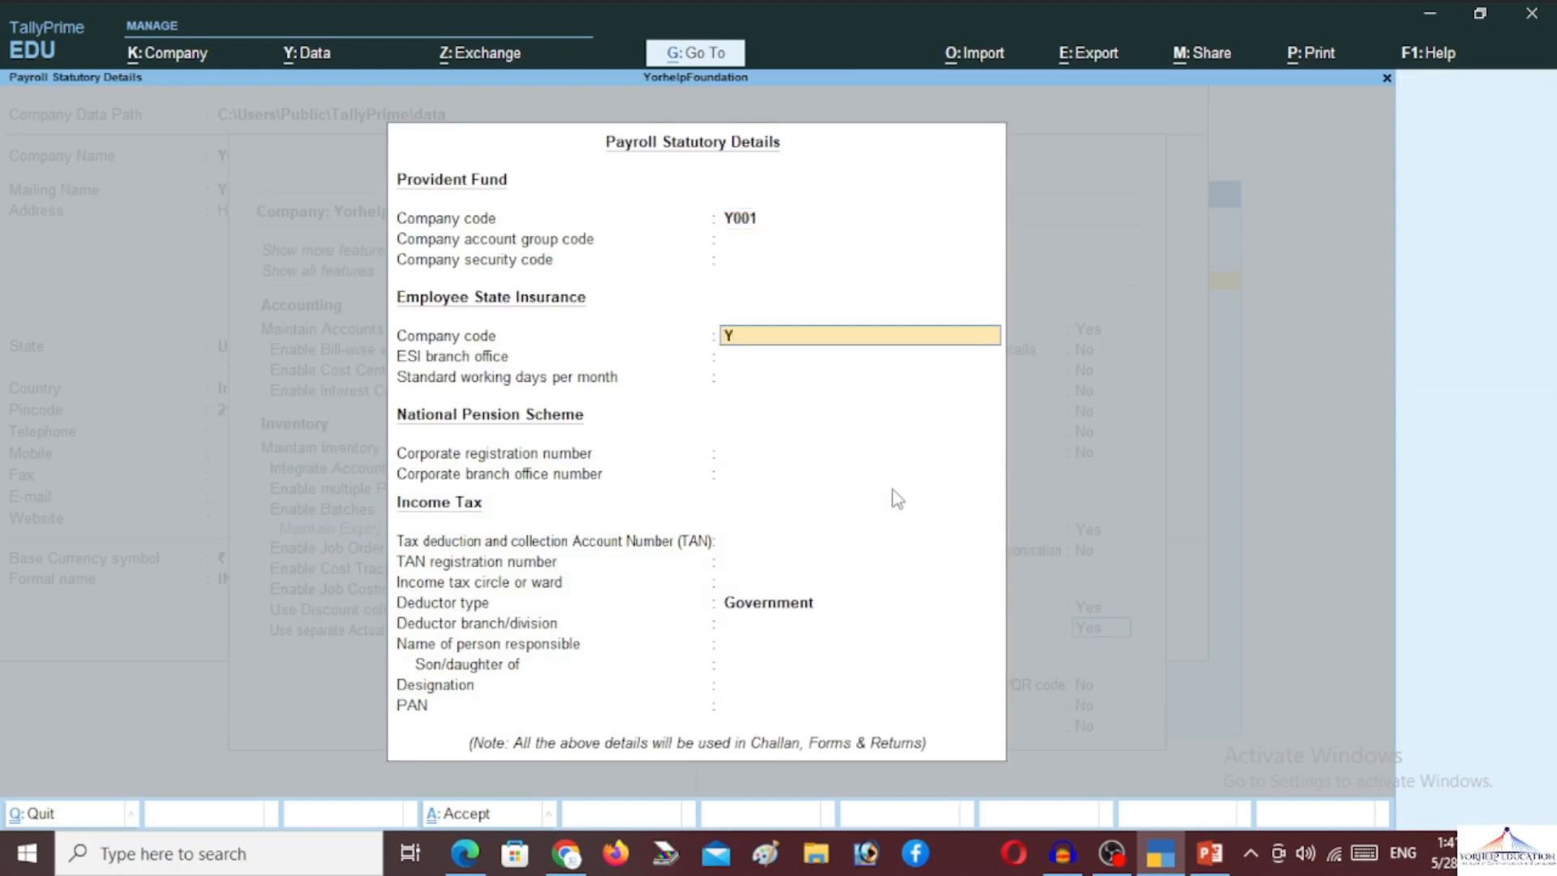
pyautogui.press('Return')
pyautogui.press('Return')
pyautogui.press('Return')
pyautogui.press('Return')
pyautogui.press('Return')
pyautogui.press('Return')
pyautogui.press('Return')
pyautogui.press('Return')
pyautogui.press('Return')
pyautogui.press('Return')
pyautogui.press('Return')
pyautogui.press('Return')
pyautogui.press('Return')
pyautogui.press('Return')
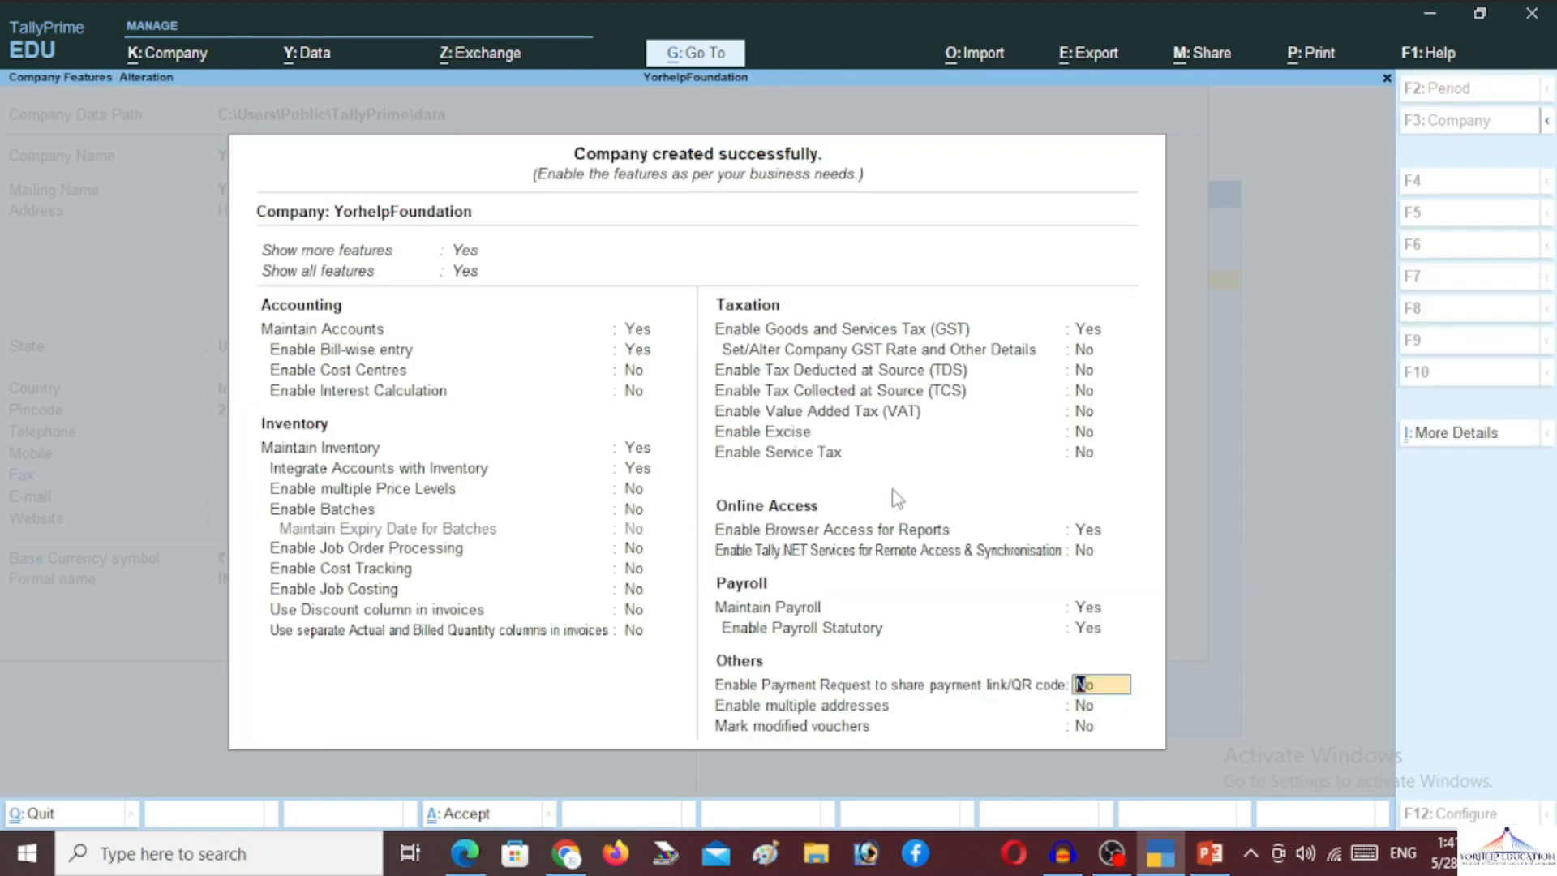
pyautogui.press('Return')
pyautogui.press('Return')
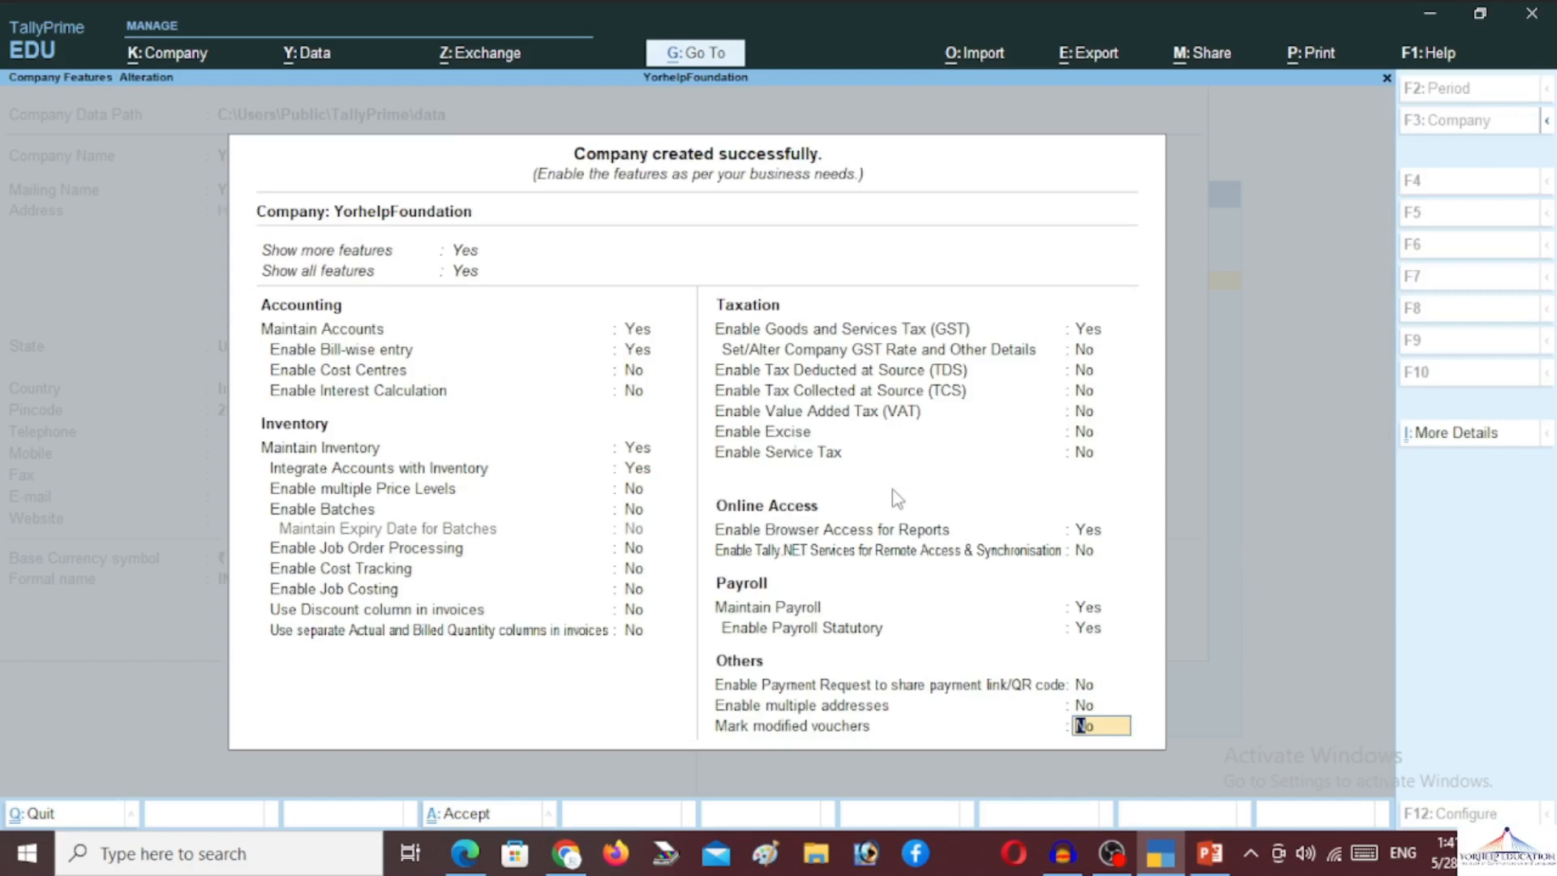
pyautogui.press('Return')
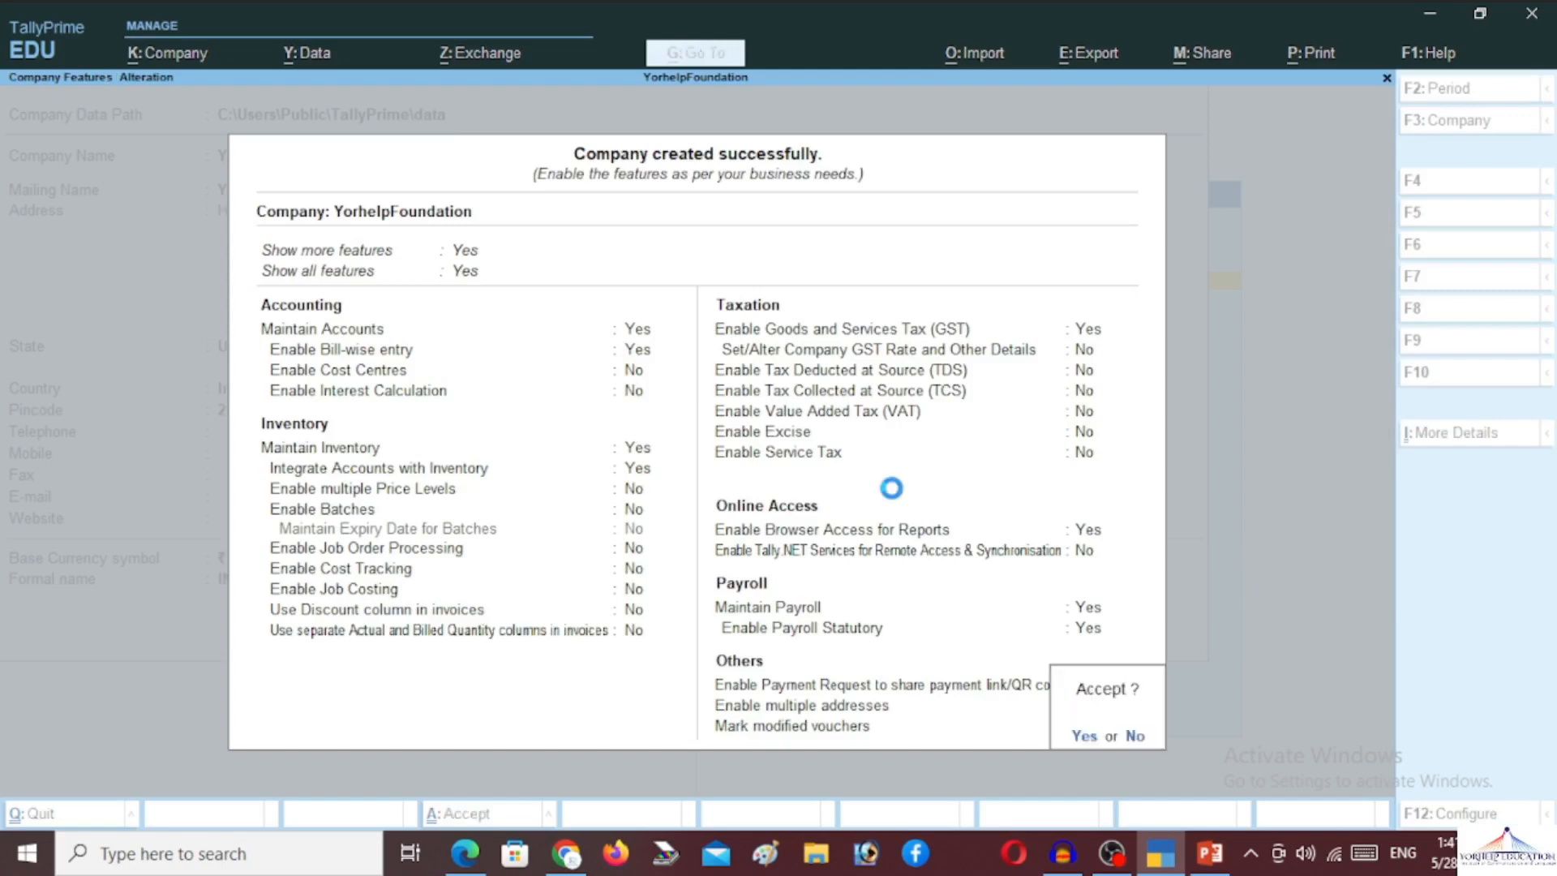
pyautogui.press('Return')
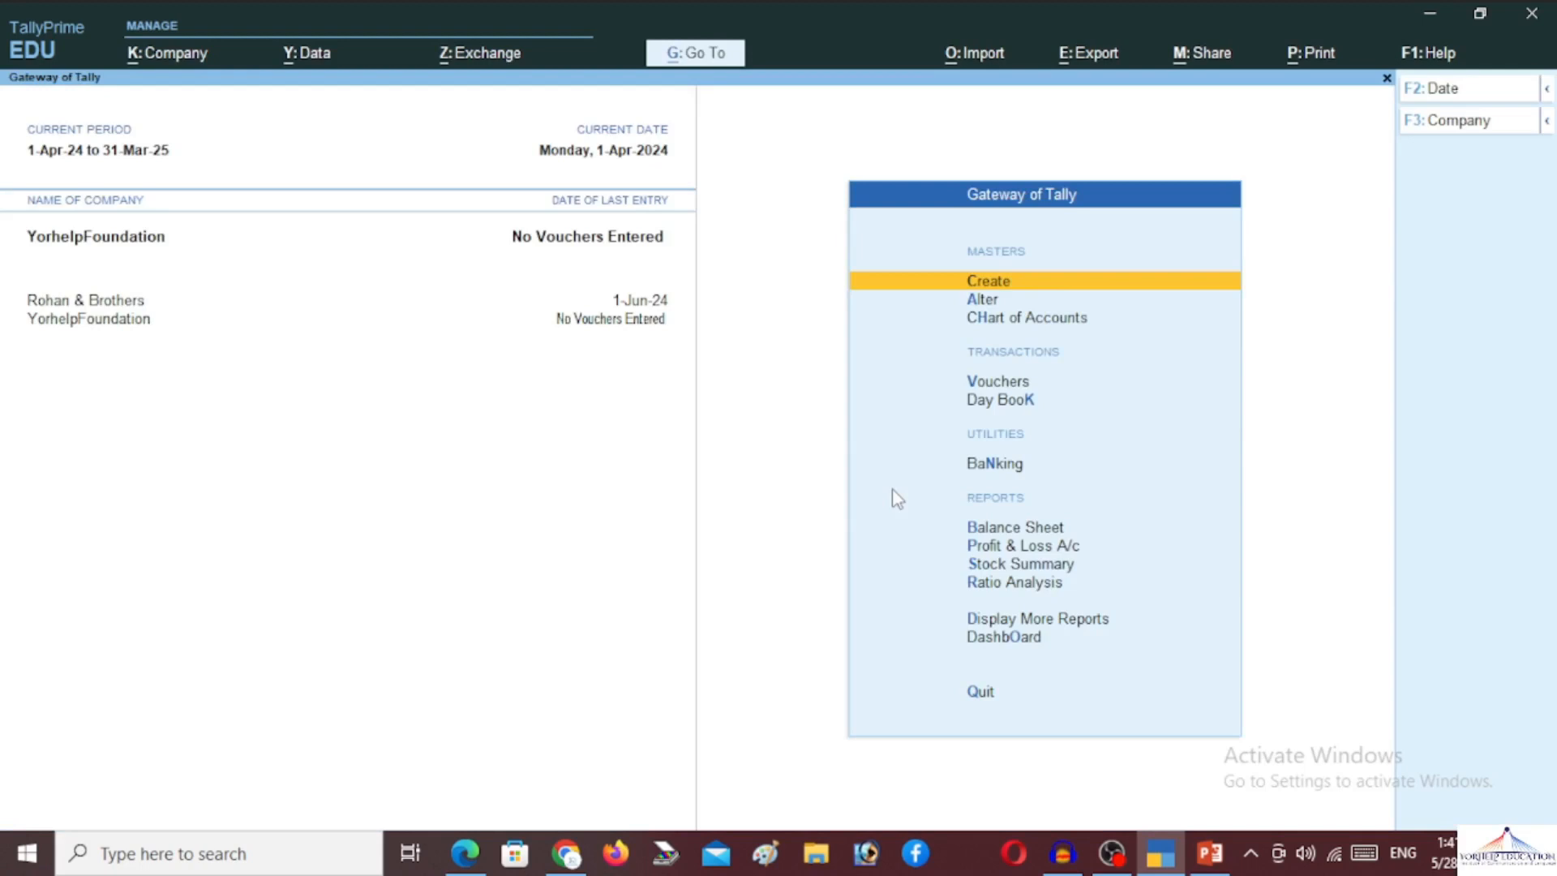
# Start a new ledger for the proprietor, placed under Capital Account
pyautogui.press('Down')
pyautogui.press('Return')
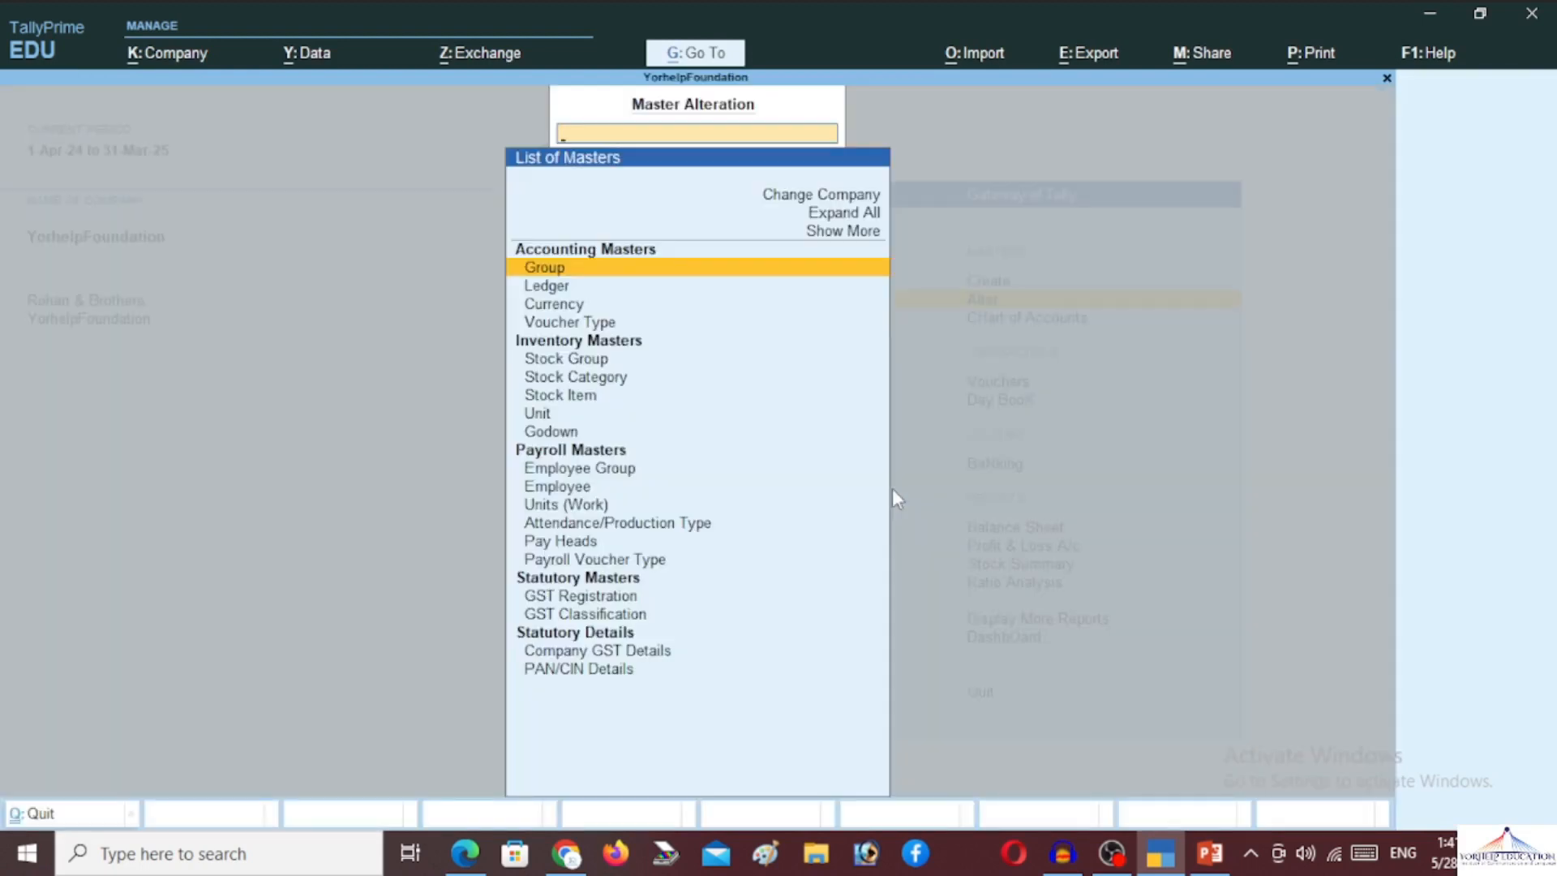
pyautogui.press('Down')
pyautogui.press('Return')
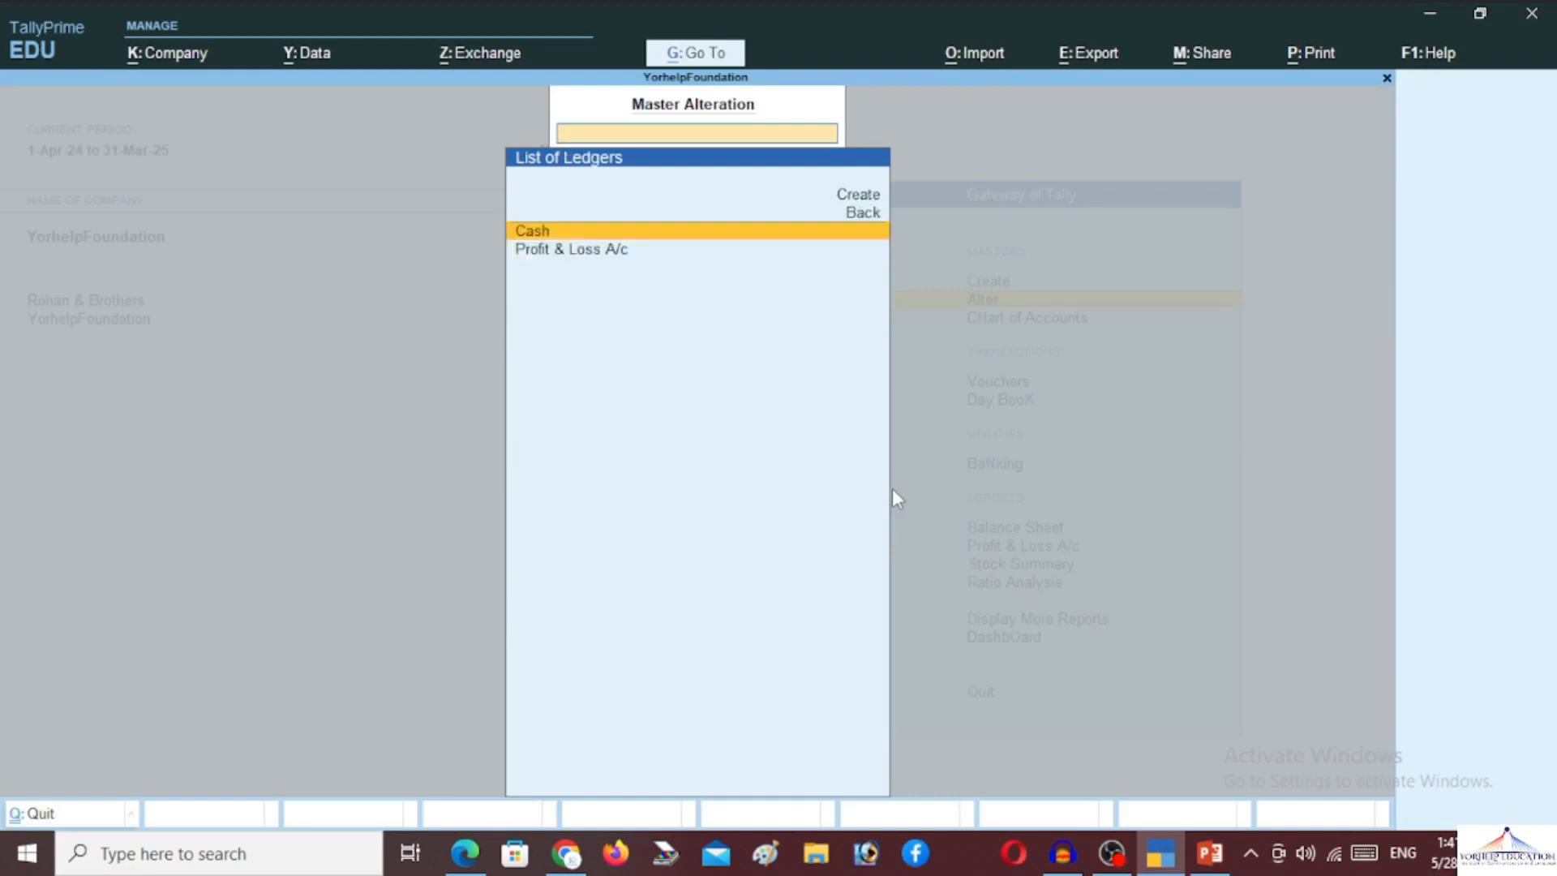
pyautogui.press('Up')
pyautogui.press('Up')
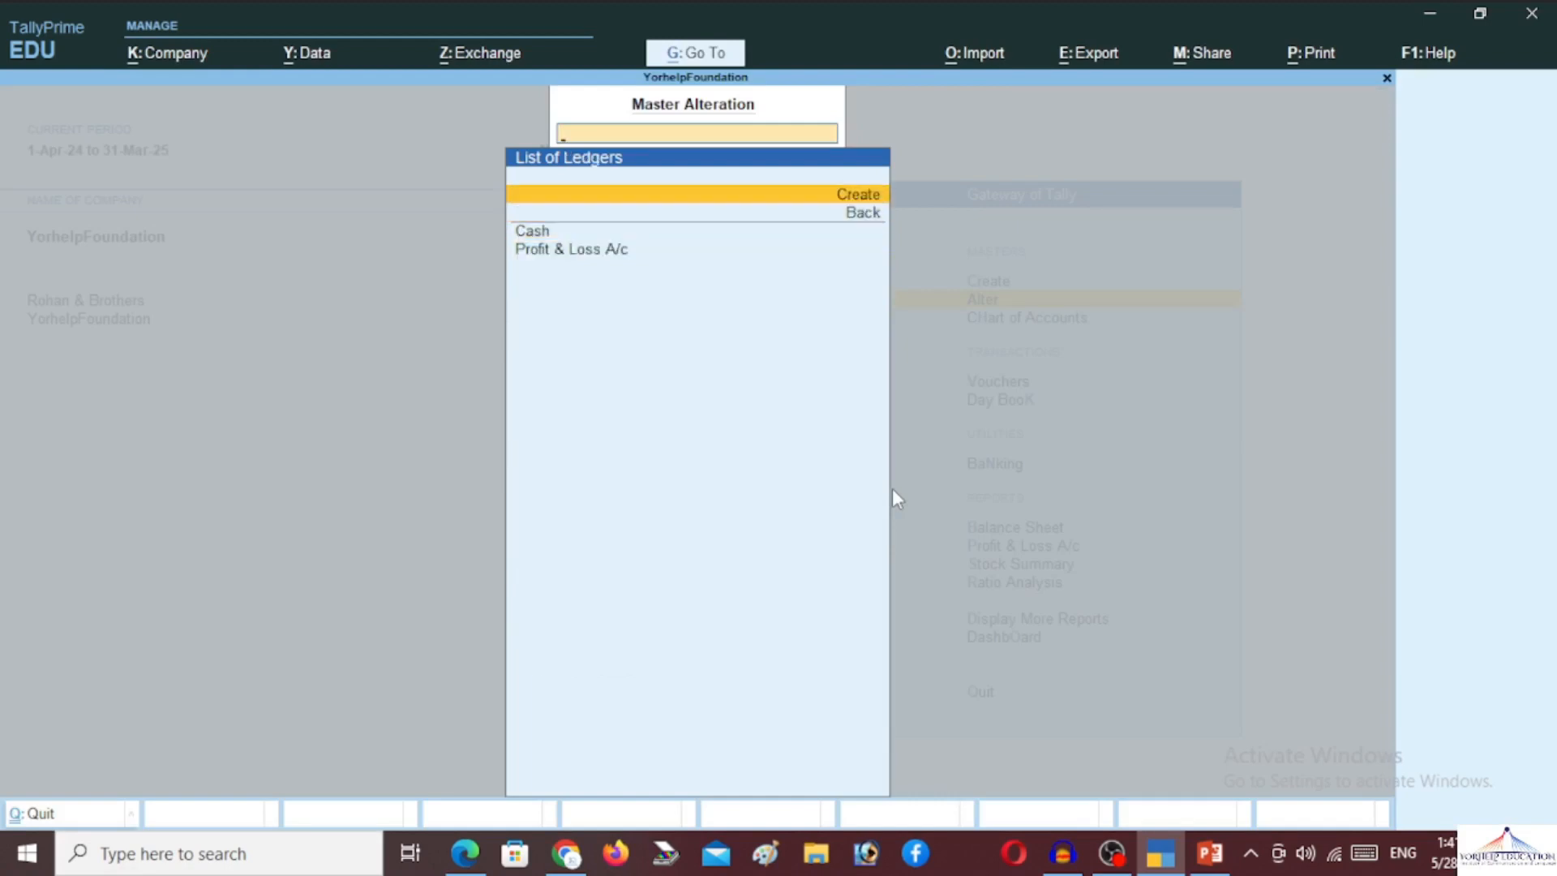
pyautogui.press('Return')
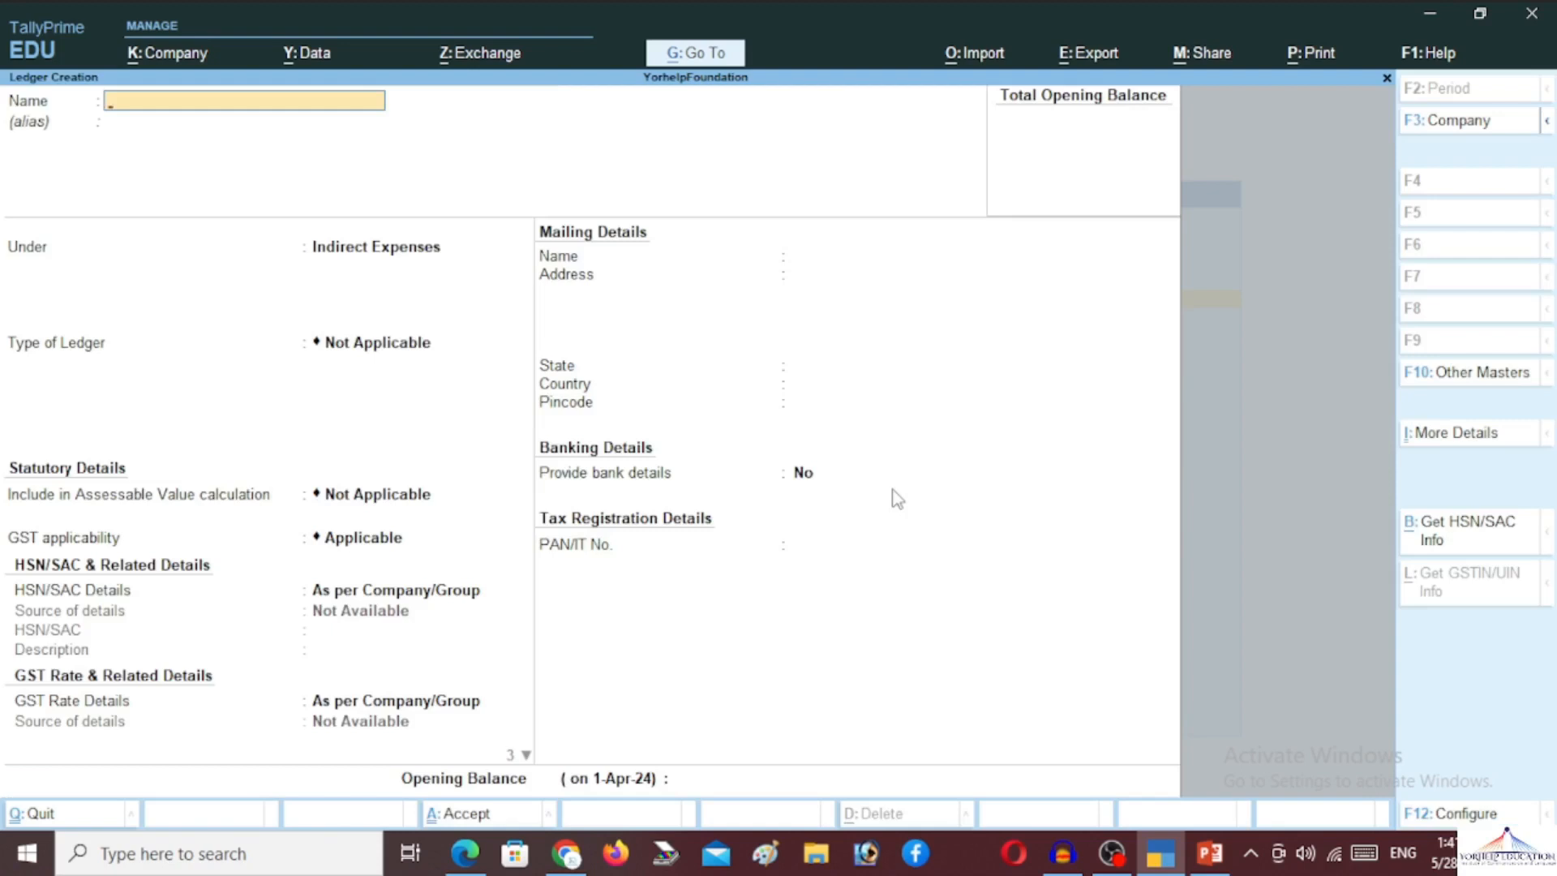
pyautogui.press('Return')
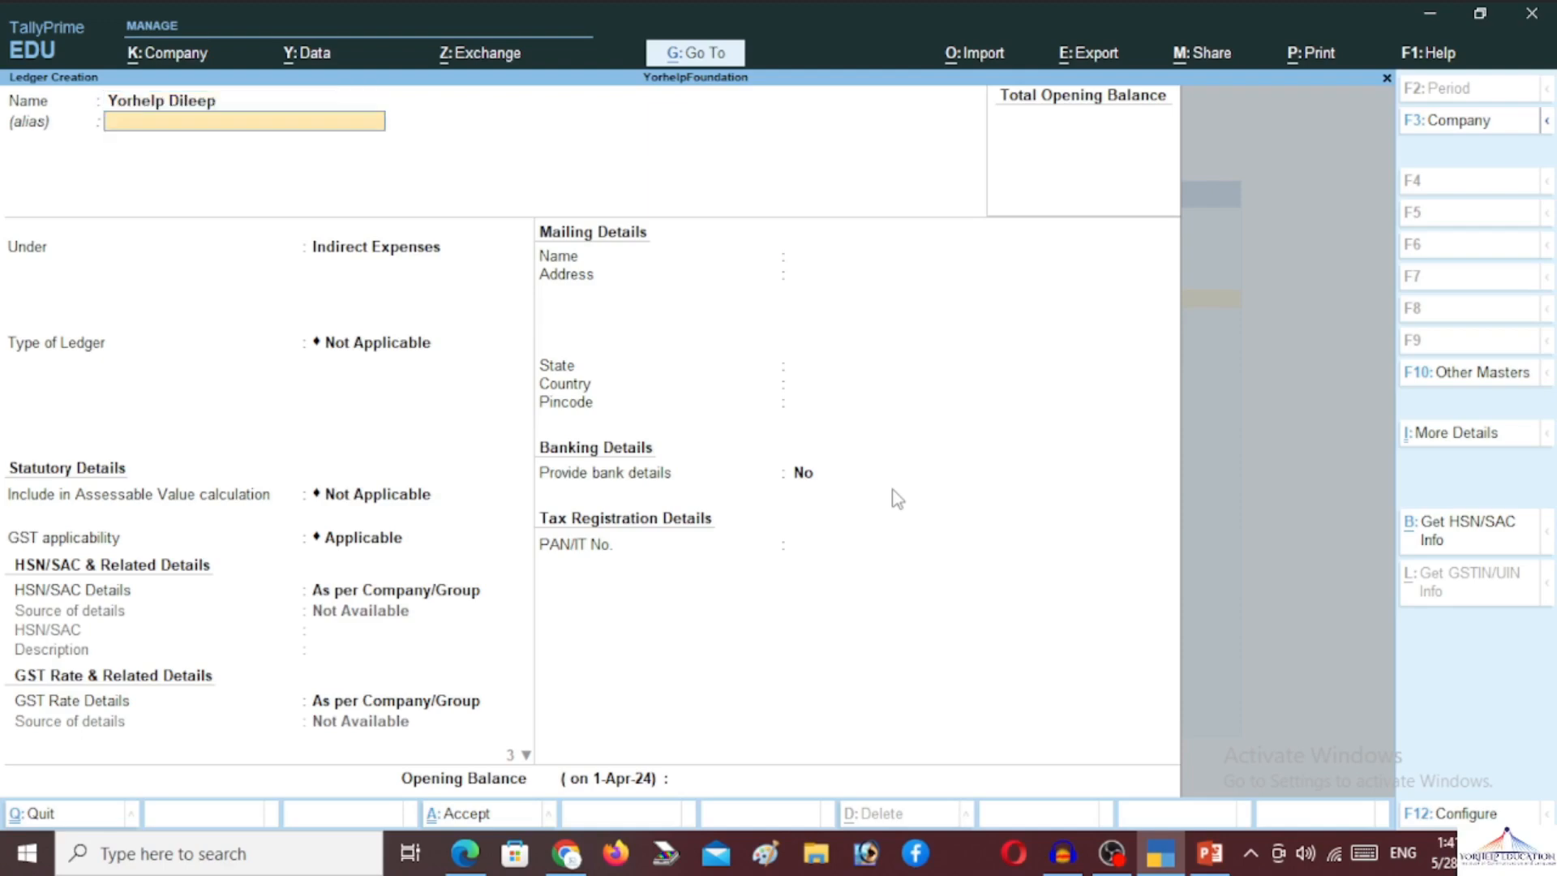
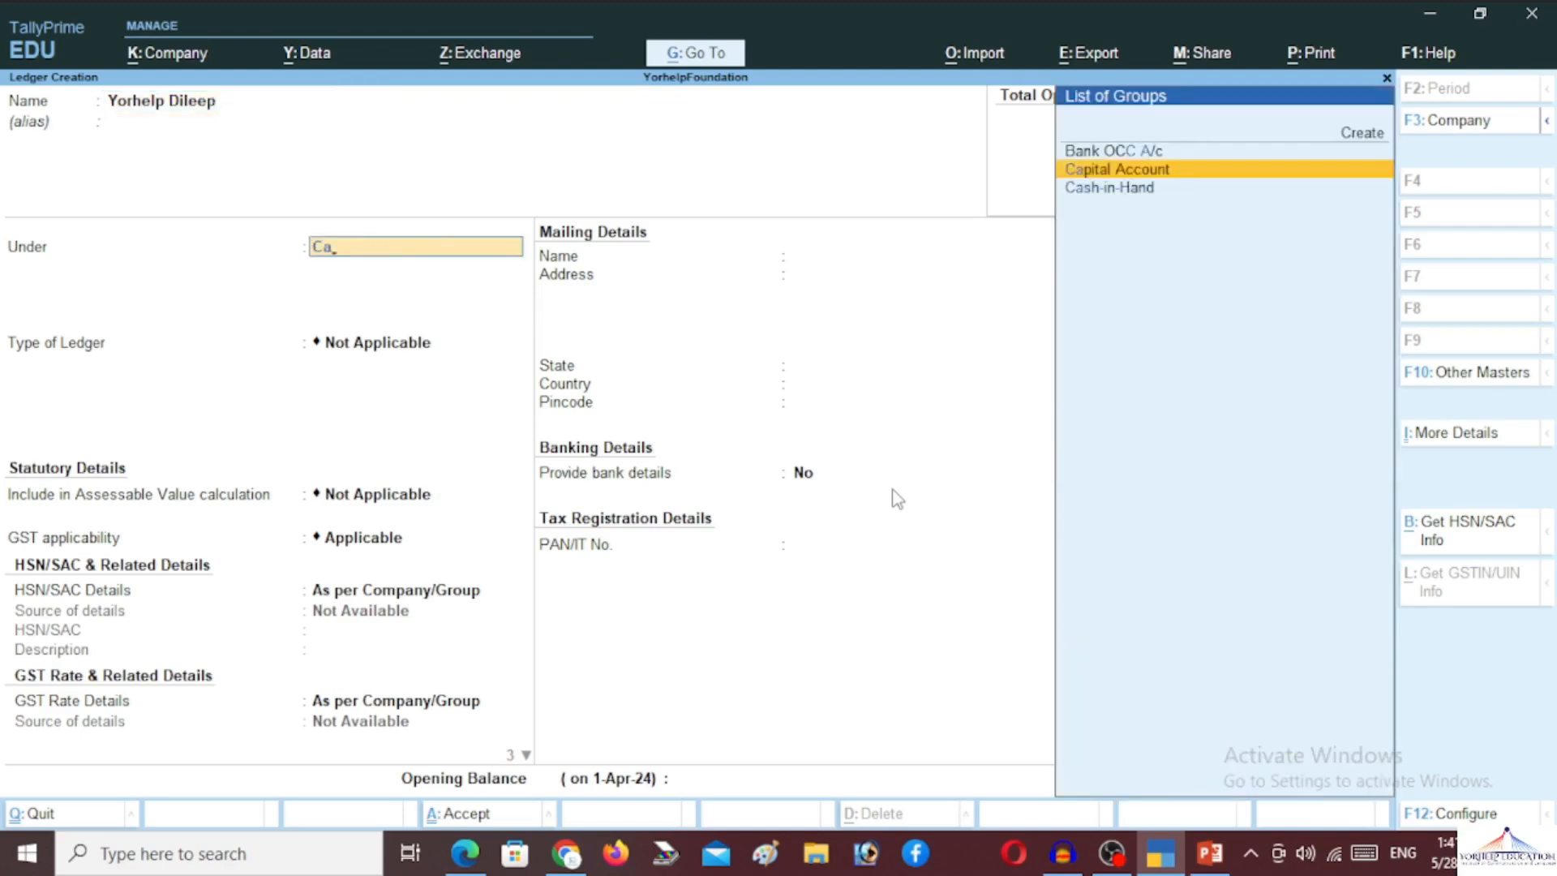
pyautogui.press('Return')
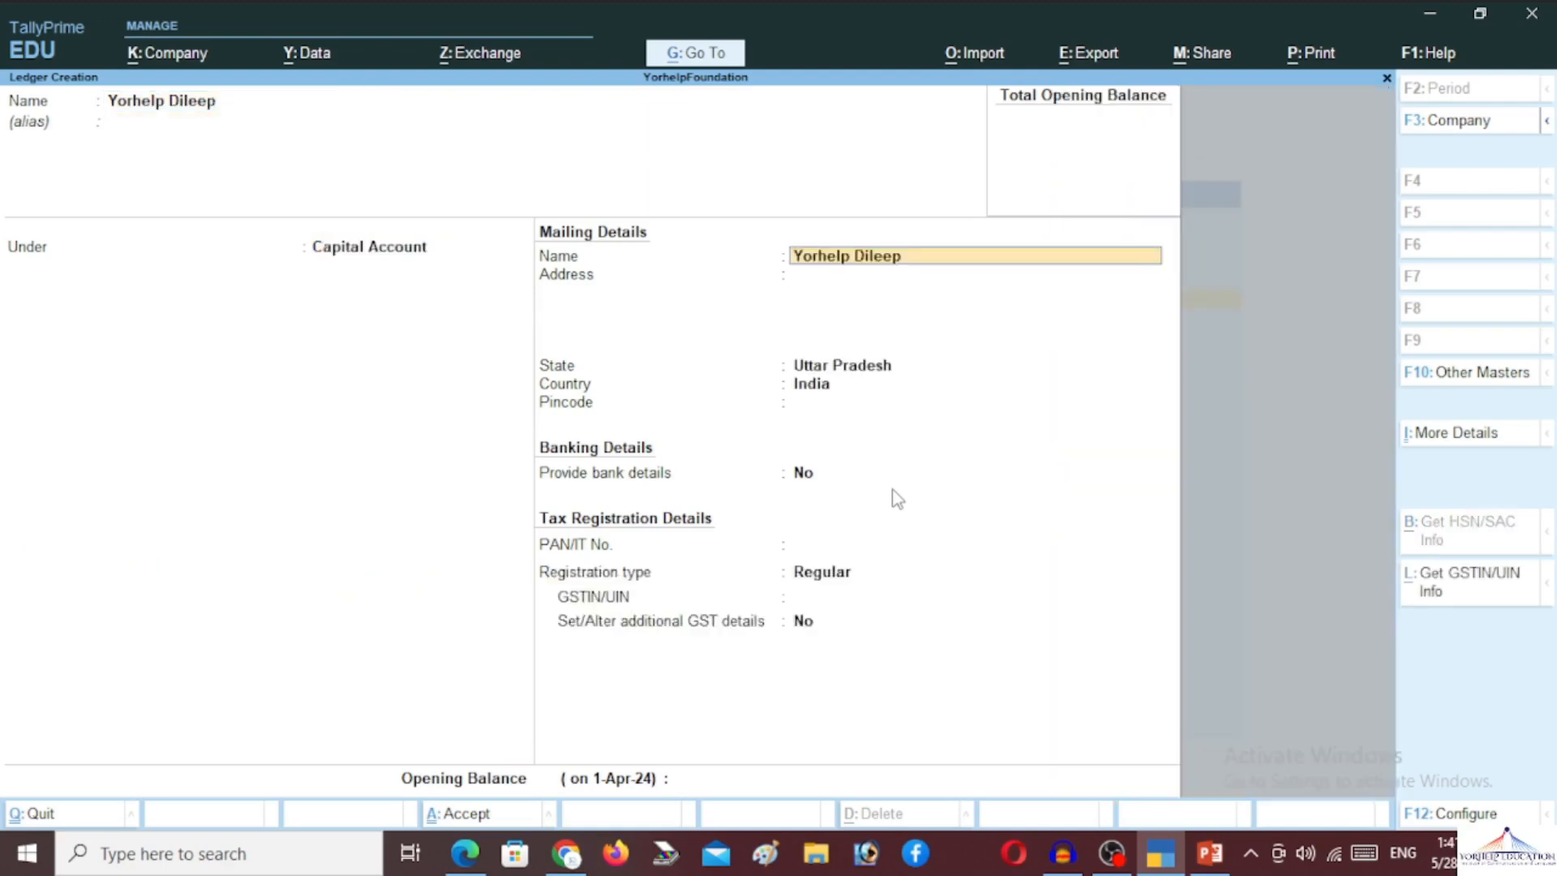
# Fill in the address with Uttar Pradesh and Regular registration, and a 5,00,000 Cr opening balance
pyautogui.press('Return')
pyautogui.press('Return')
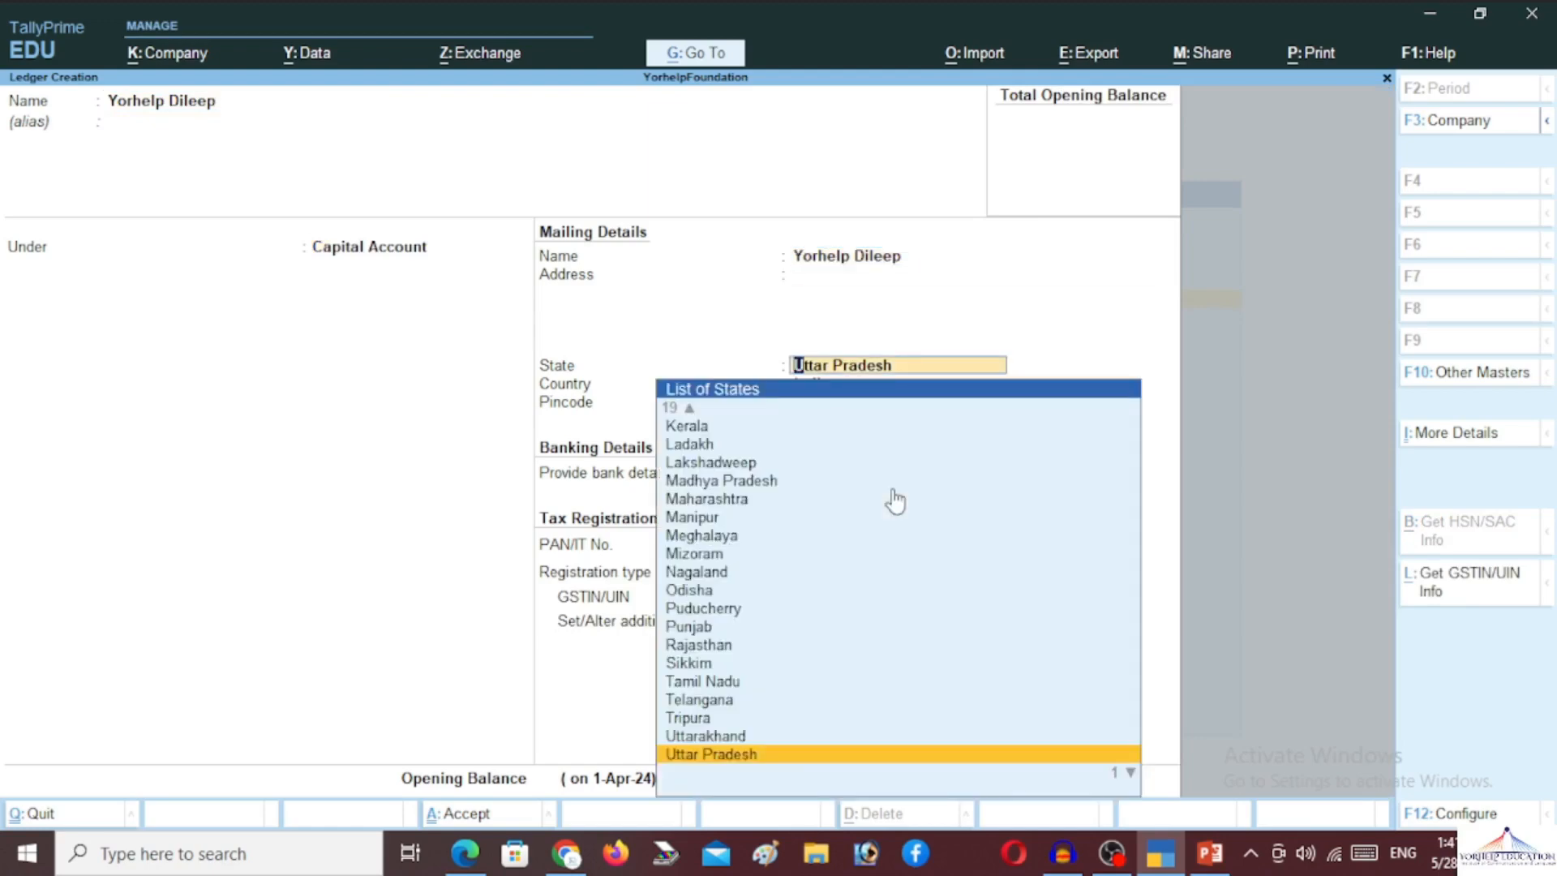
pyautogui.press('BackSpace')
pyautogui.write('Hamirp')
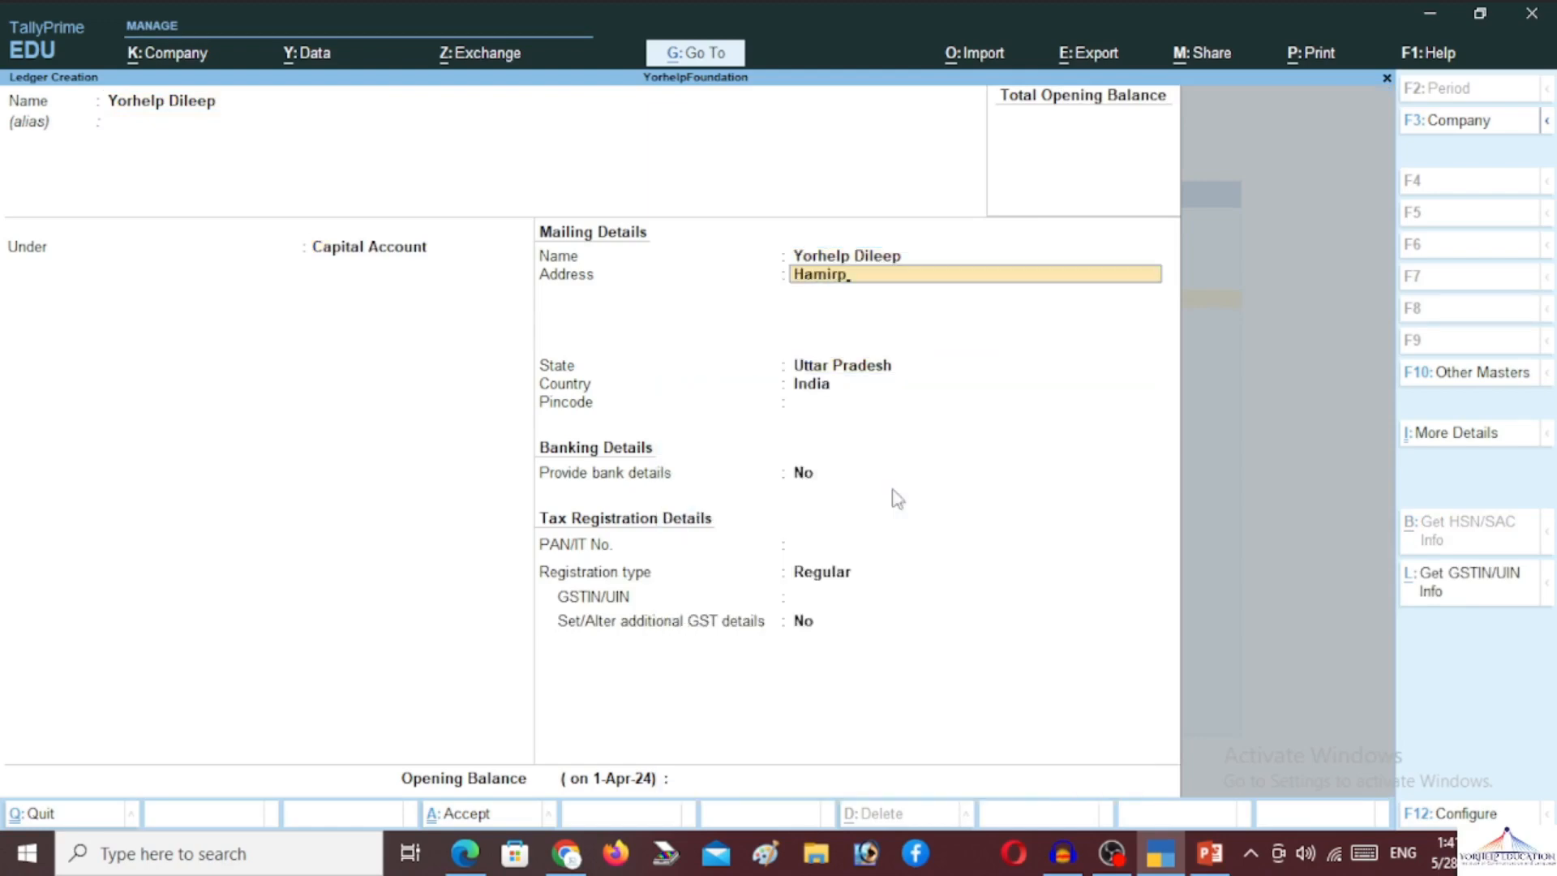
pyautogui.write('ur')
pyautogui.press('Return')
pyautogui.press('Return')
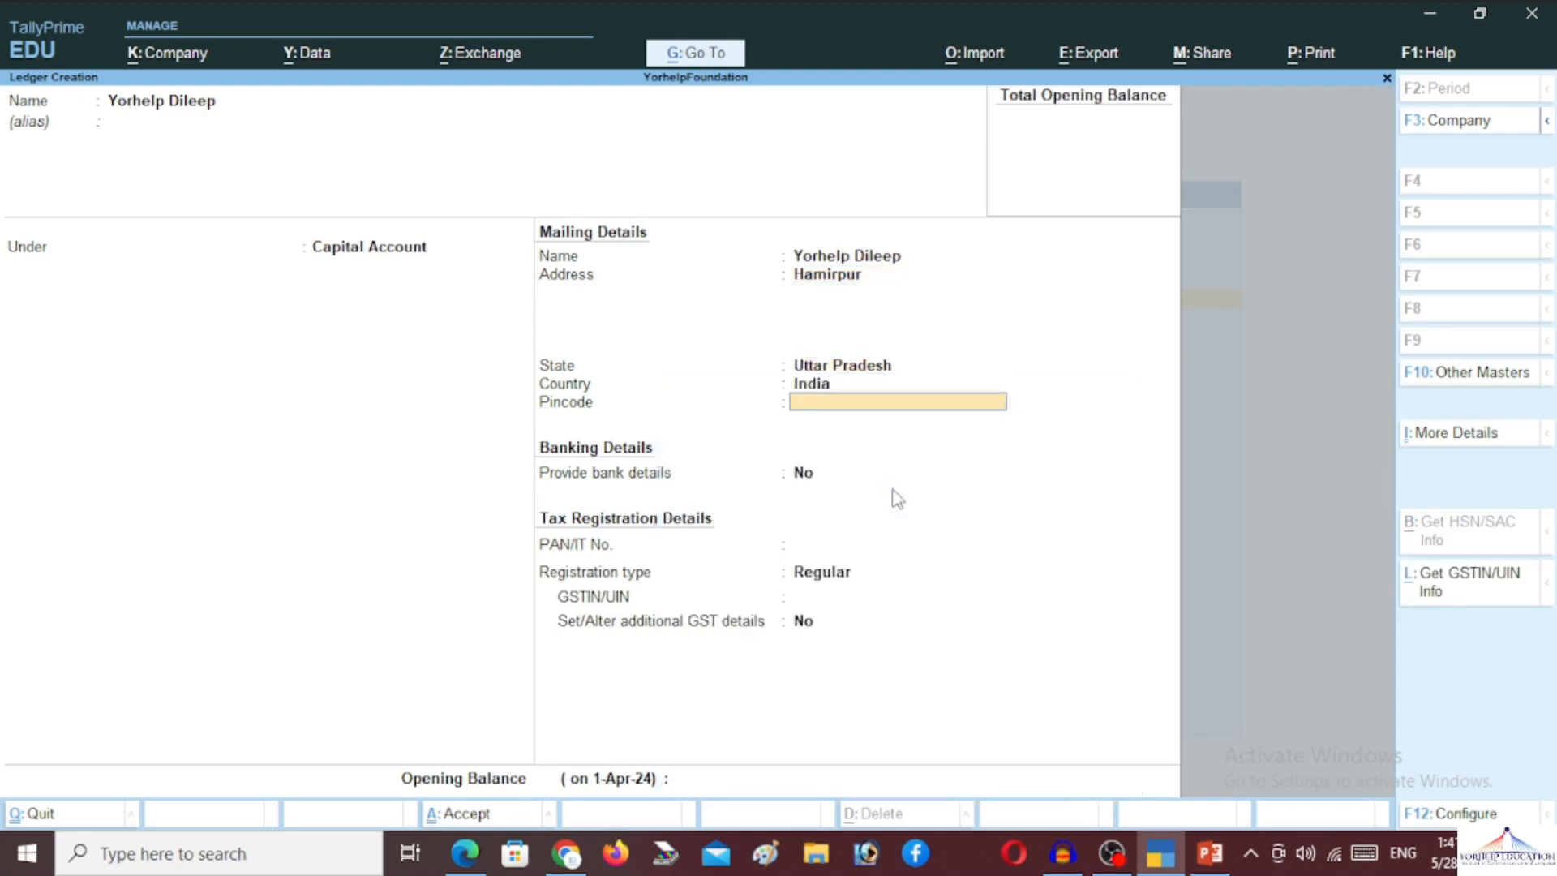
pyautogui.press('Return')
pyautogui.press('Return')
pyautogui.press('Return')
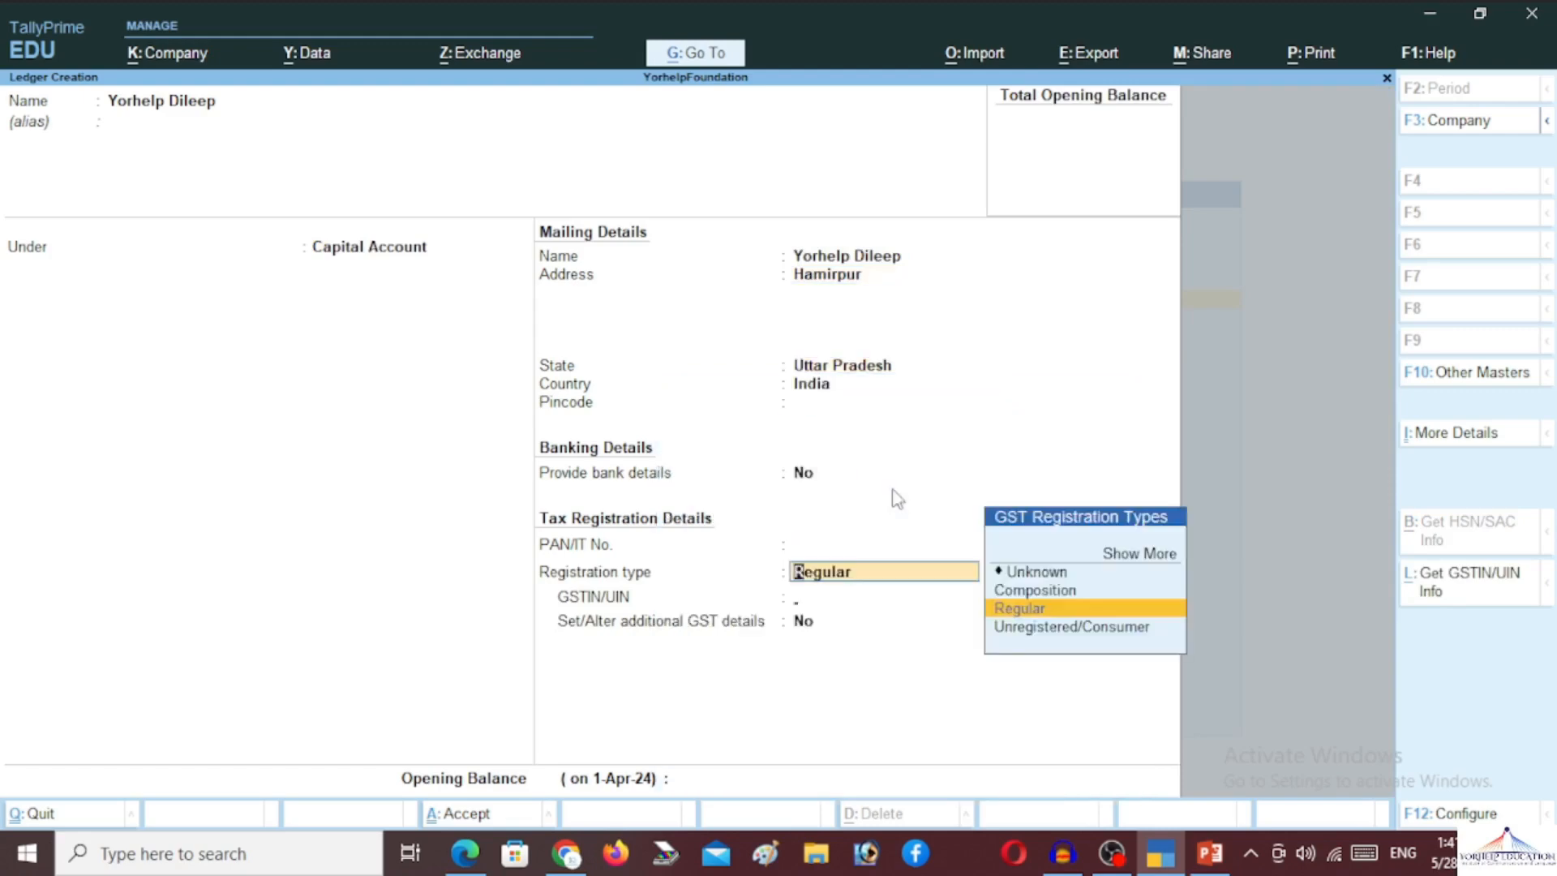
pyautogui.press('Return')
pyautogui.press('Return')
pyautogui.press('Return')
pyautogui.press('Return')
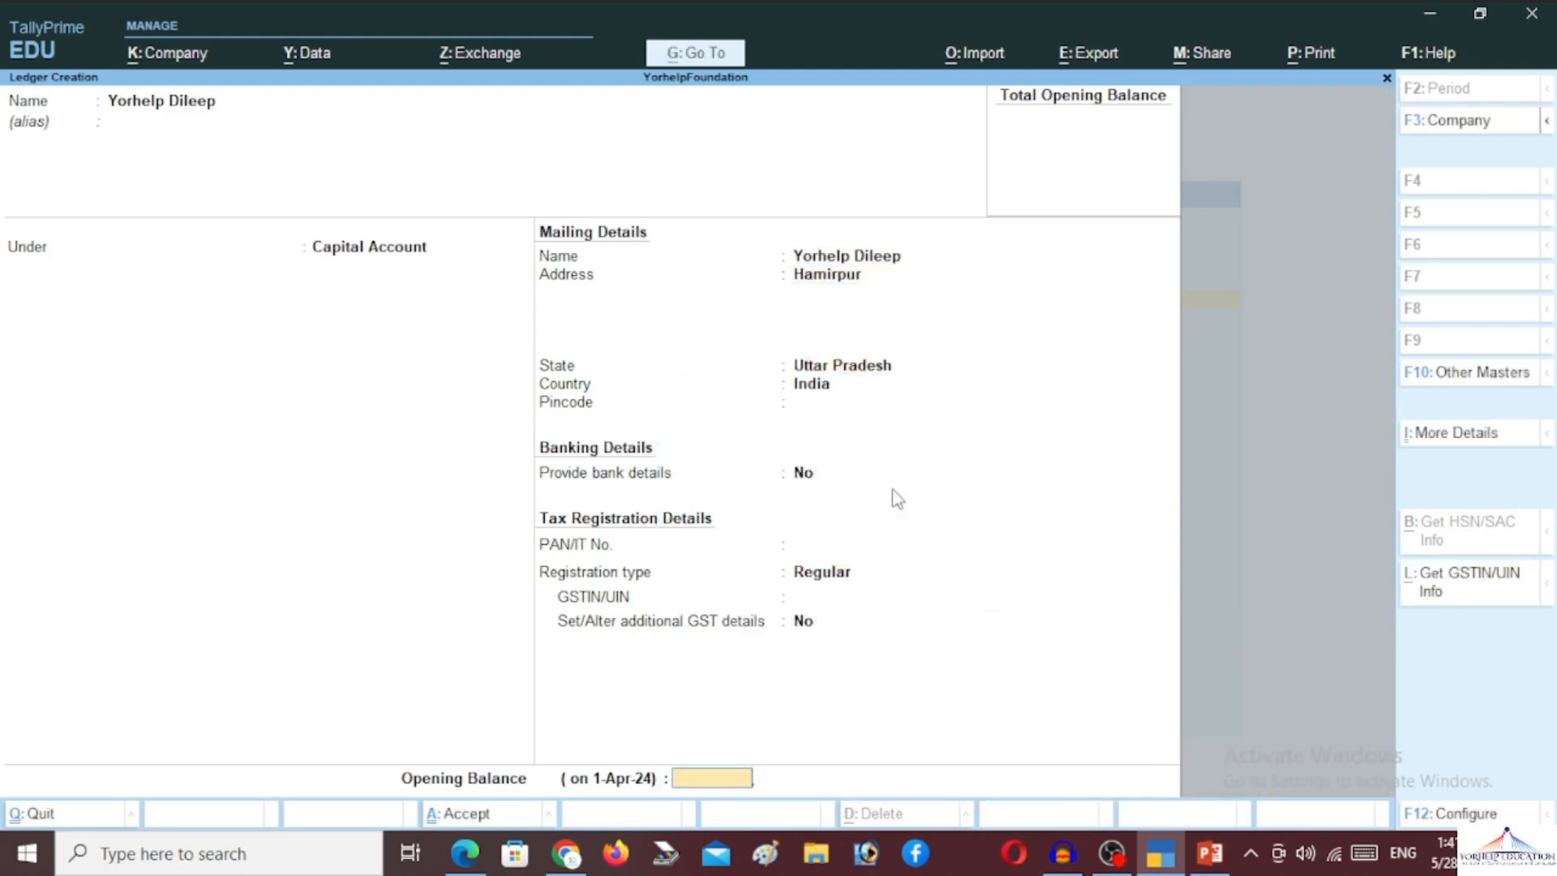
pyautogui.write('500000')
pyautogui.press('Return')
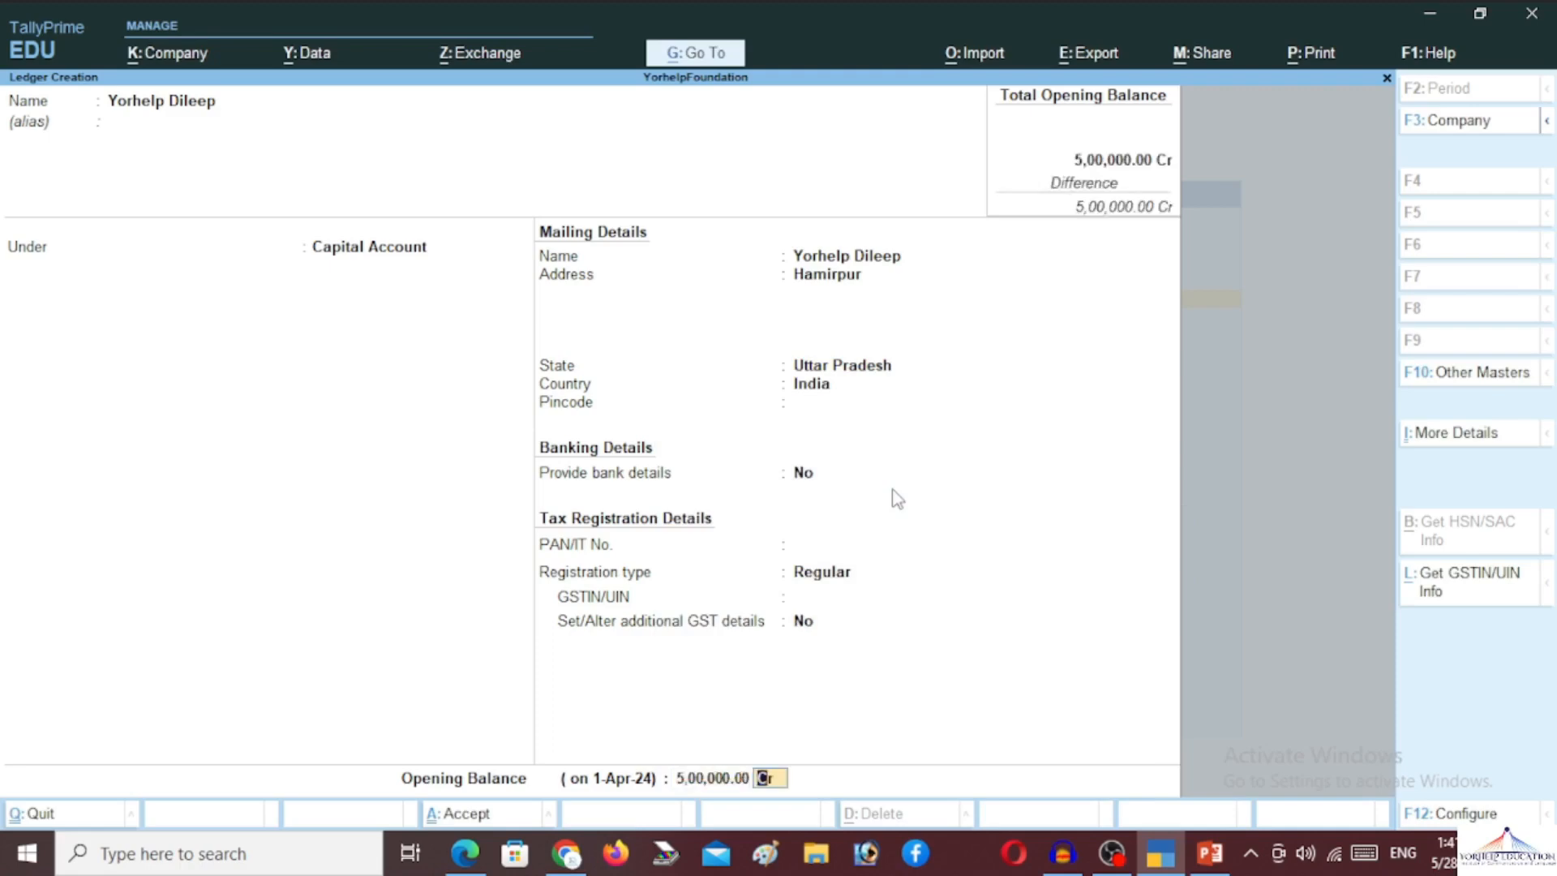
pyautogui.press('Return')
pyautogui.press('Return')
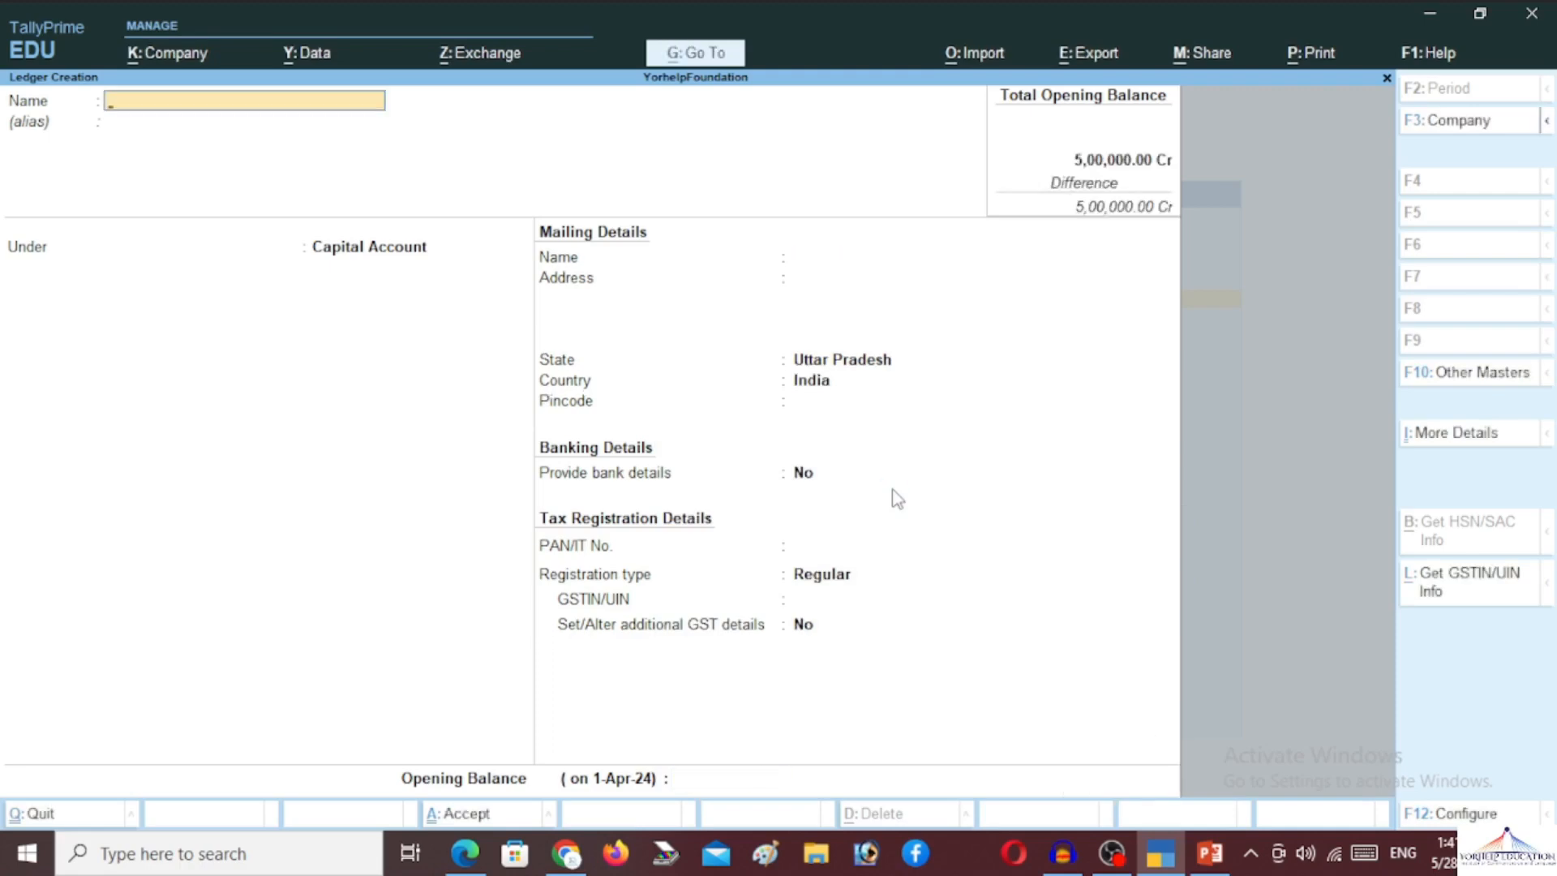
# Go back through the masters and open the Cash ledger for alteration
pyautogui.press('Escape')
pyautogui.press('Down')
pyautogui.press('Down')
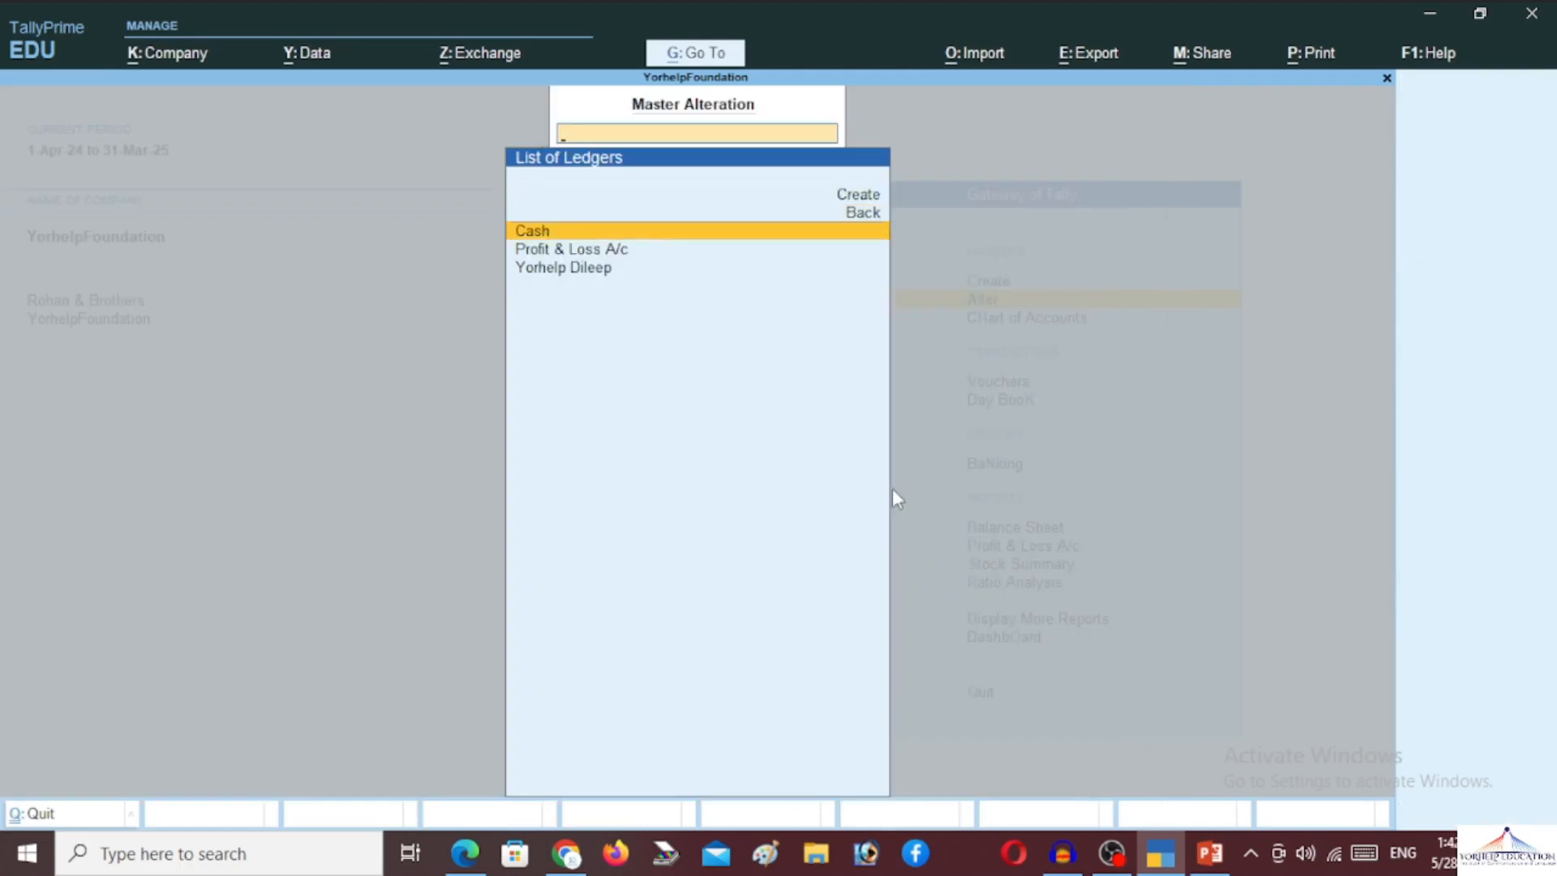
pyautogui.press('Up')
pyautogui.press('Up')
pyautogui.press('Down')
pyautogui.press('Return')
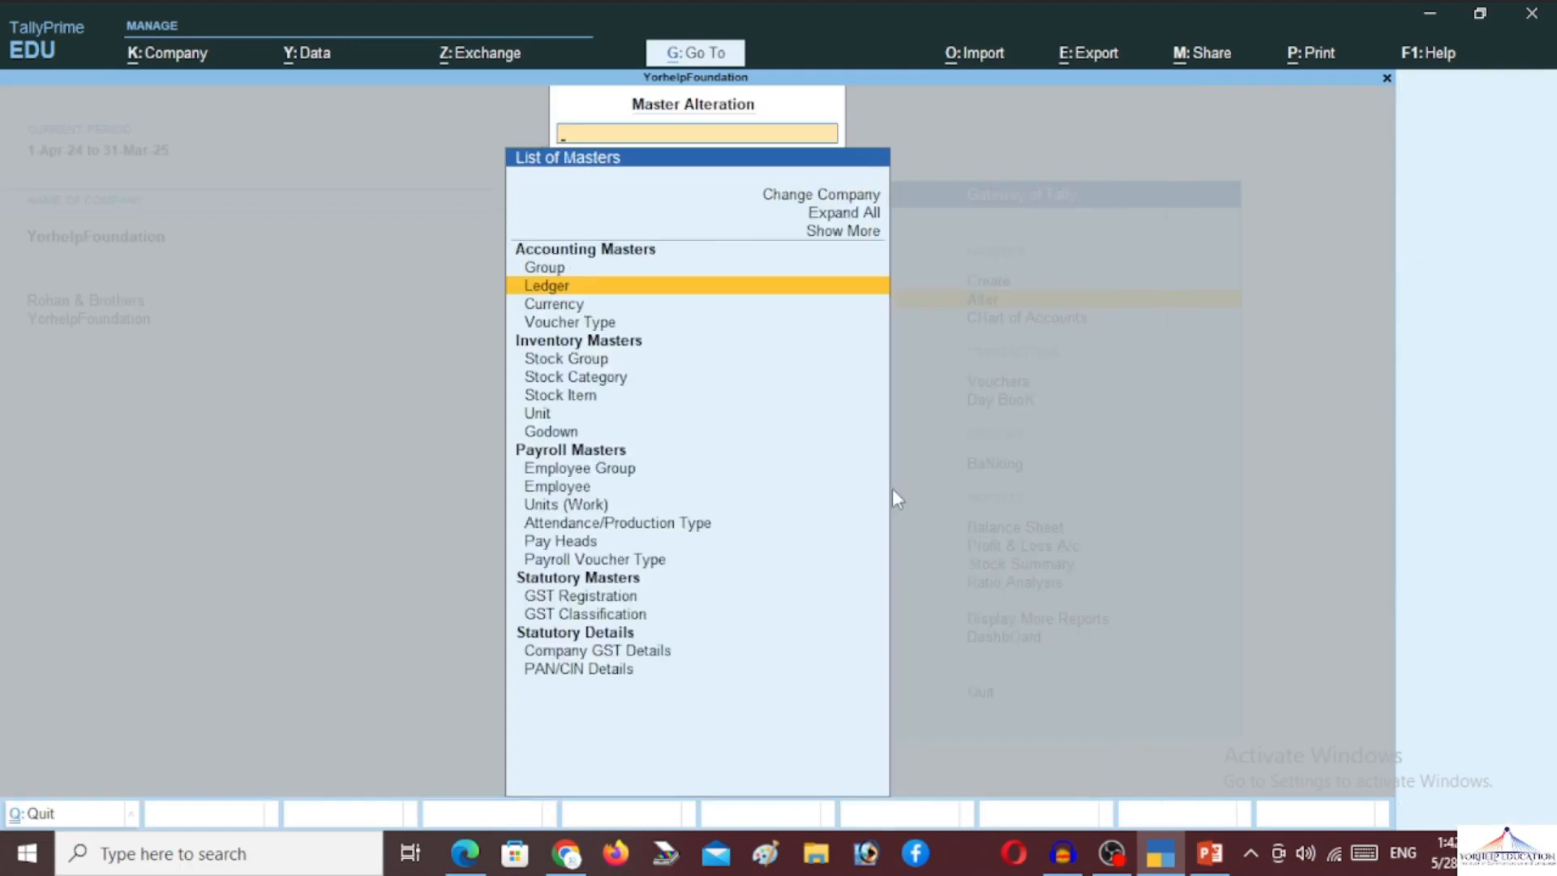
pyautogui.press('Return')
pyautogui.press('Escape')
pyautogui.press('Escape')
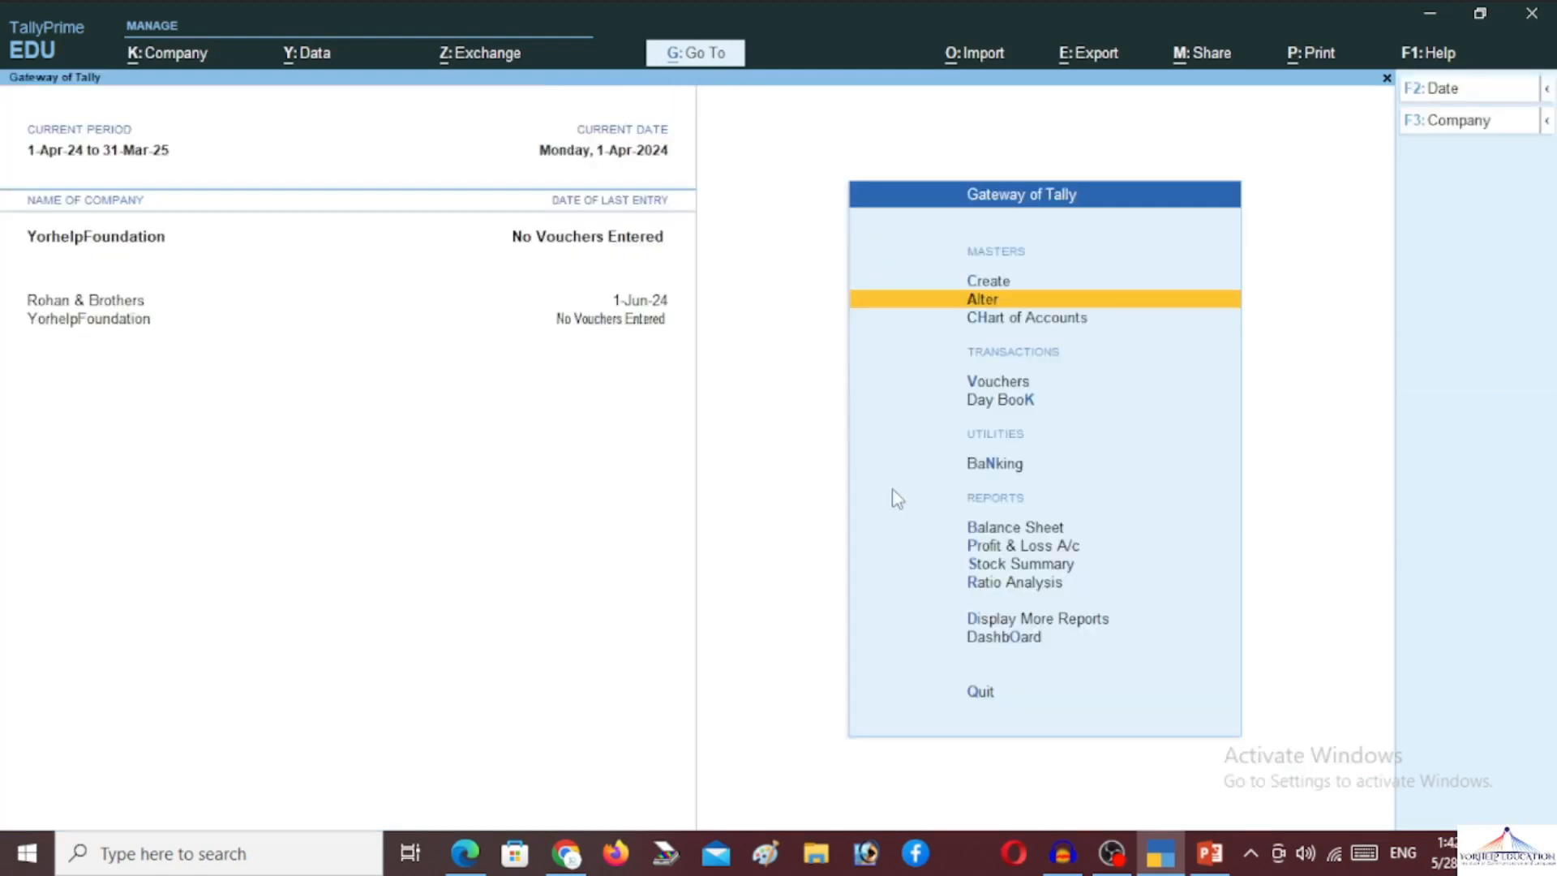
pyautogui.press('Return')
pyautogui.press('Down')
pyautogui.press('Return')
pyautogui.press('Down')
pyautogui.press('Up')
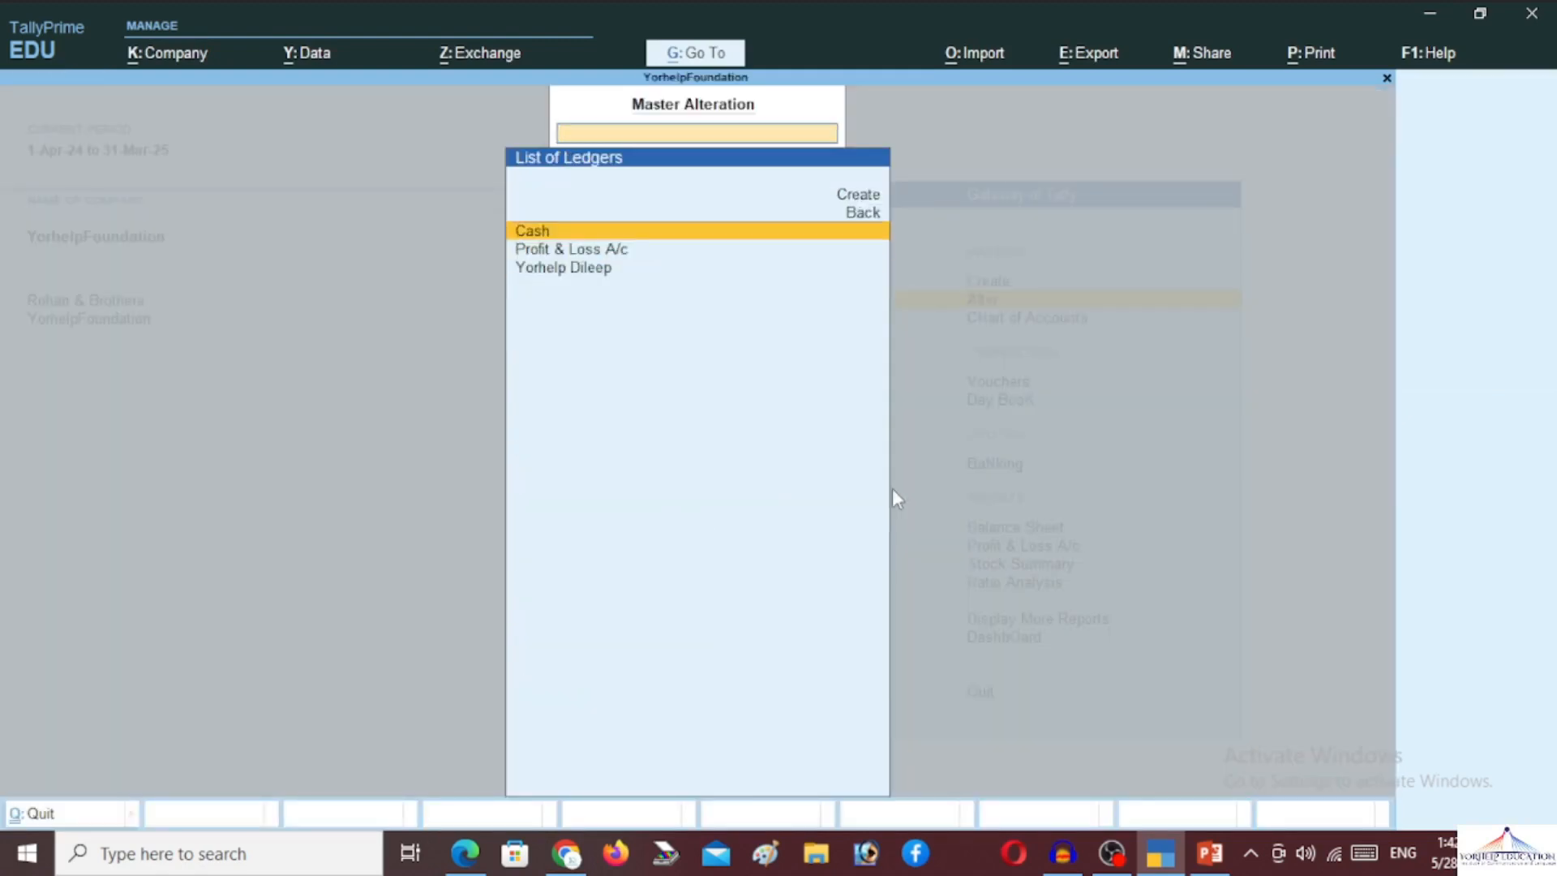
pyautogui.press('Return')
pyautogui.press('Return')
pyautogui.press('Return')
pyautogui.press('Return')
pyautogui.press('Return')
pyautogui.press('Return')
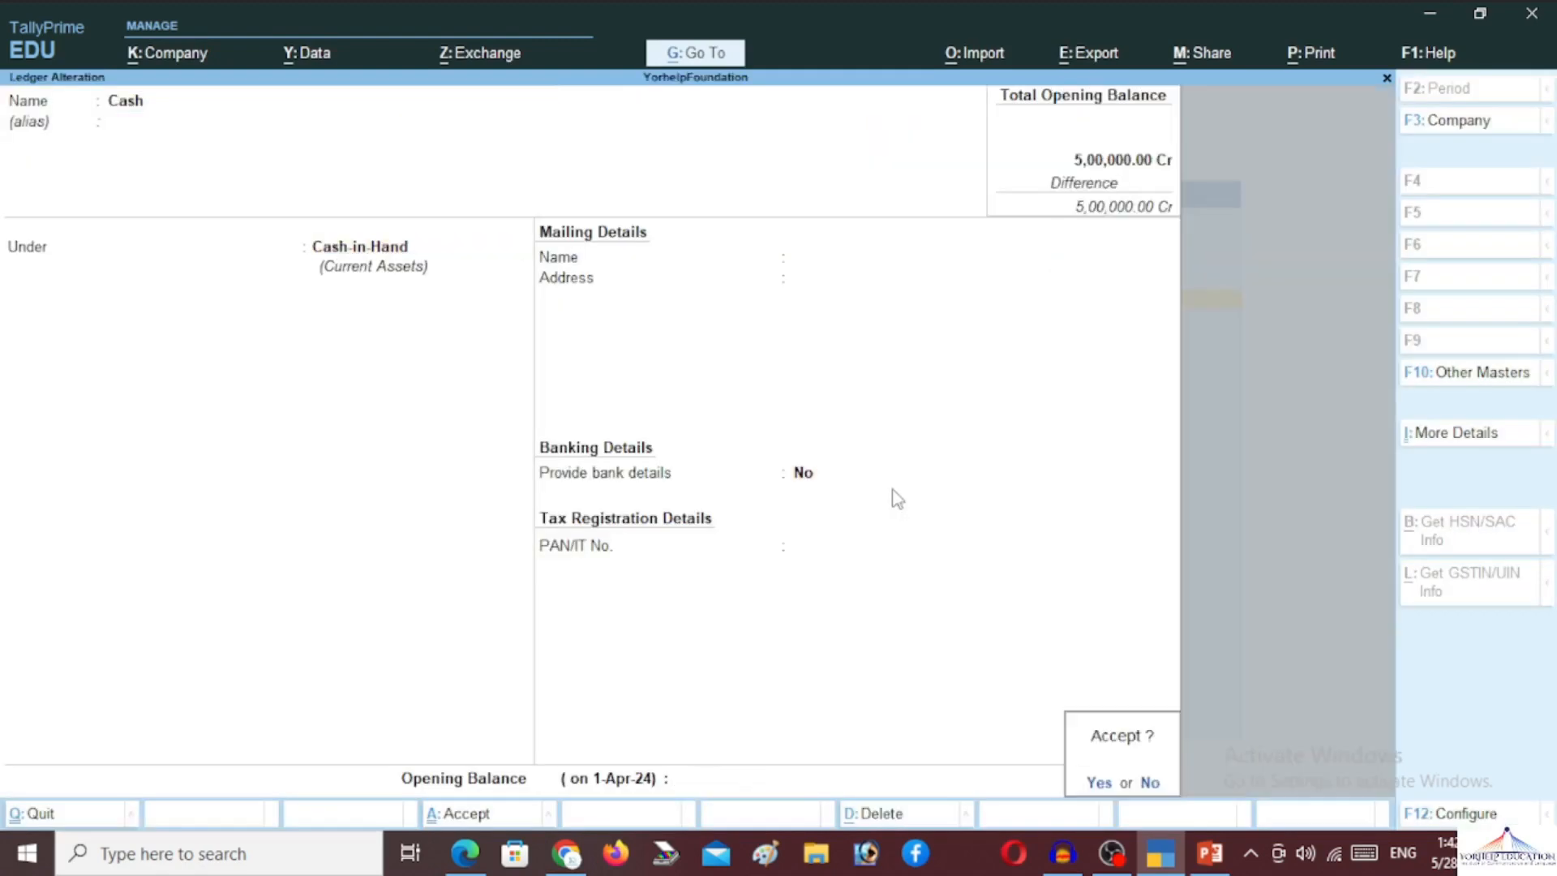
# Set the Cash ledger's opening balance to 3,00,000 Dr and save it
pyautogui.press('n')
pyautogui.press('Return')
pyautogui.press('Return')
pyautogui.press('Return')
pyautogui.press('Return')
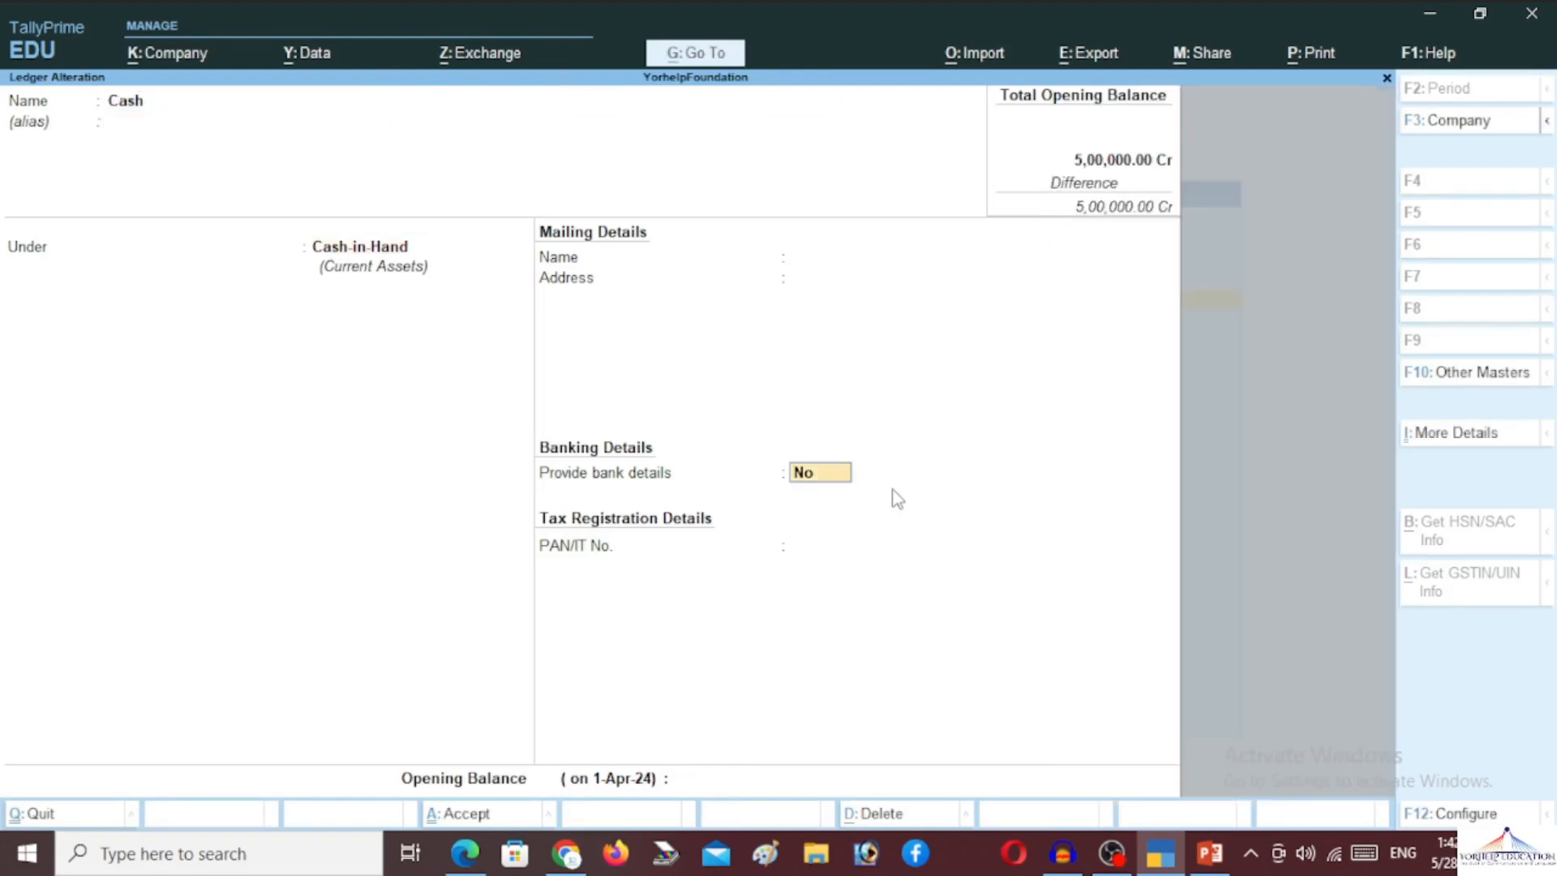
pyautogui.write('3,00,000')
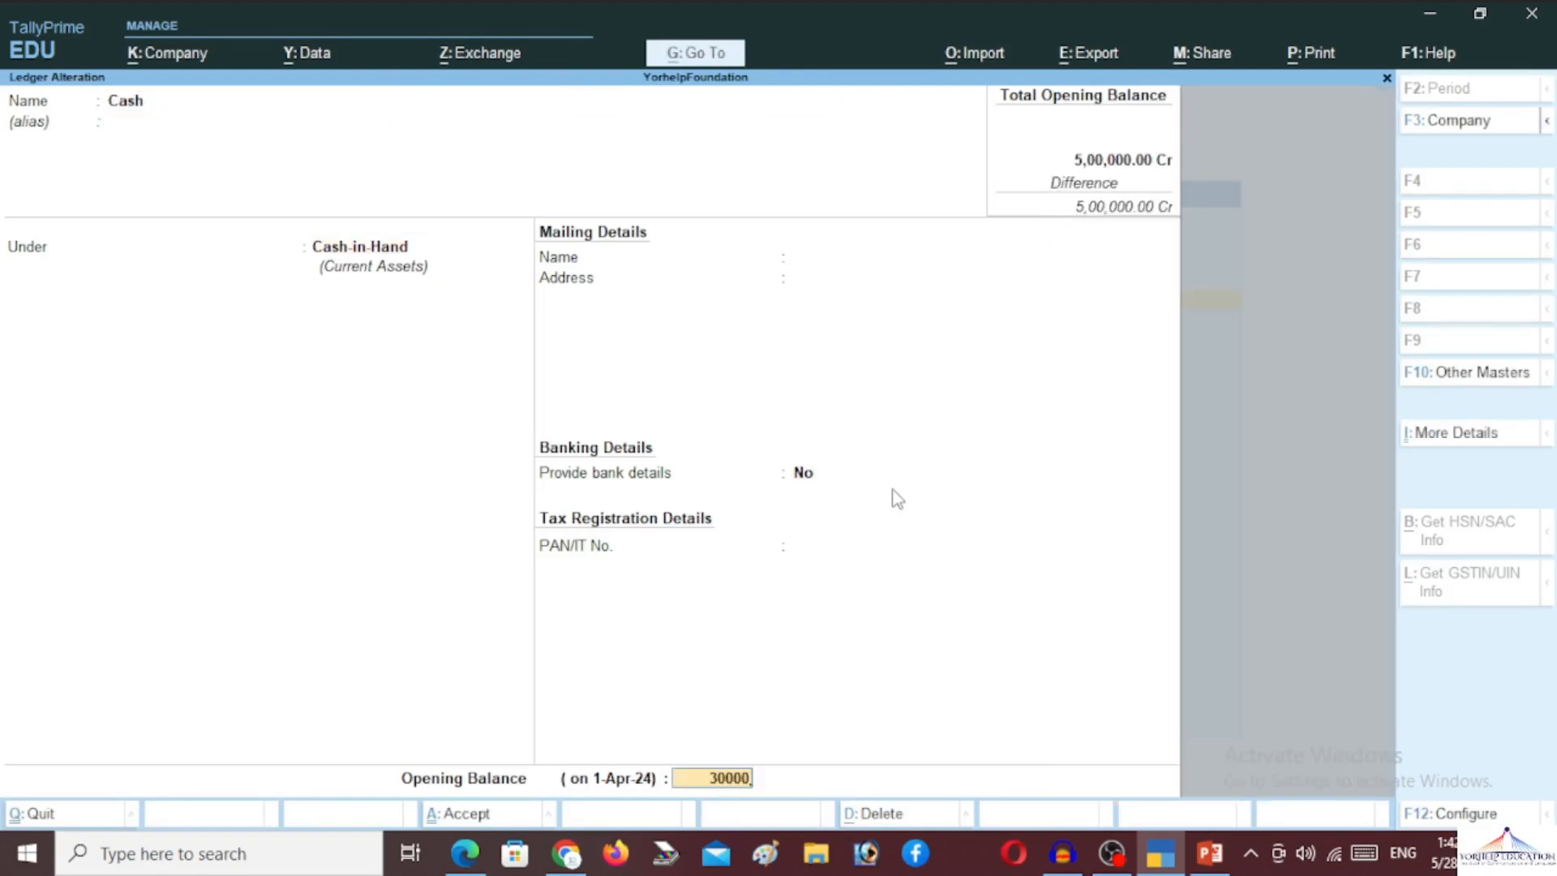
pyautogui.press('Return')
pyautogui.press('Return')
pyautogui.press('y')
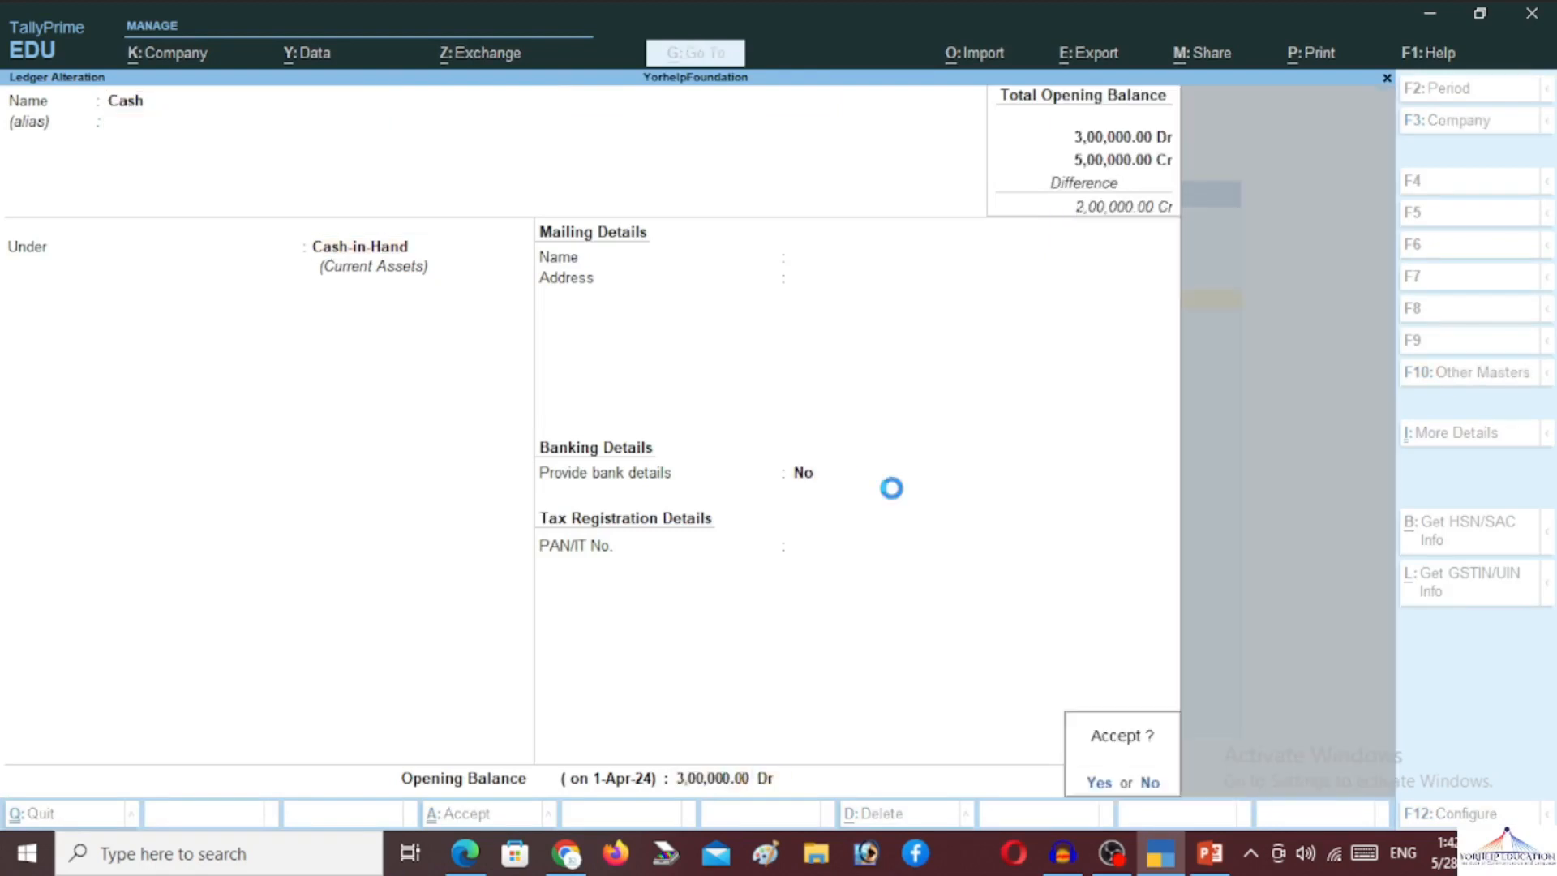
pyautogui.press('Return')
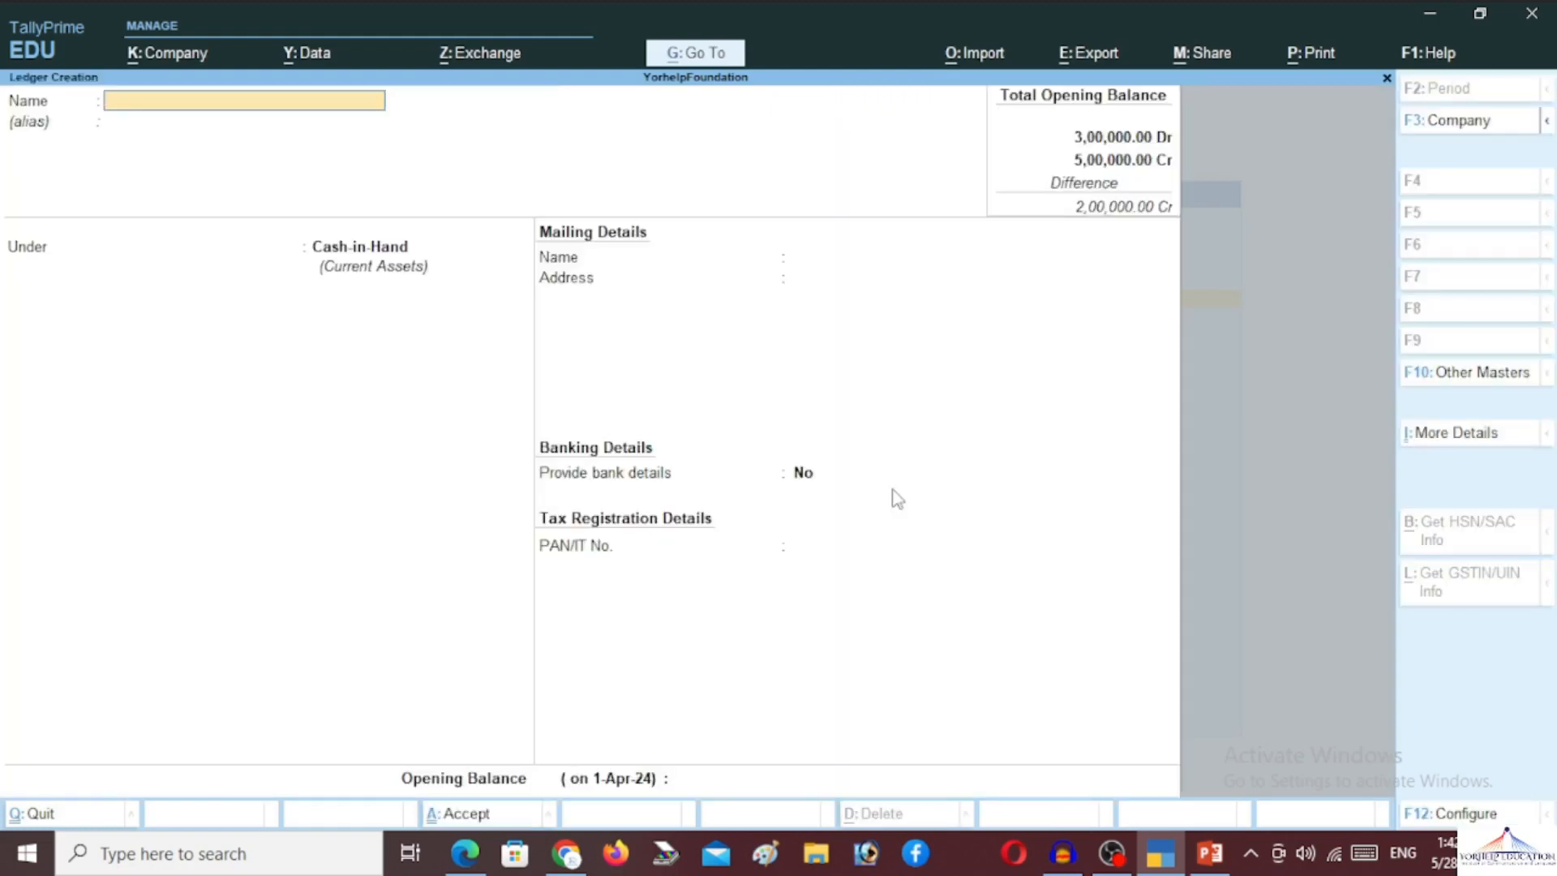
# Save a ledger named Axis Bank in the Bank Accounts group with opening balance 20,000 Dr
pyautogui.write('Axis Bank')
pyautogui.press('Return')
pyautogui.press('Return')
pyautogui.write('Ba')
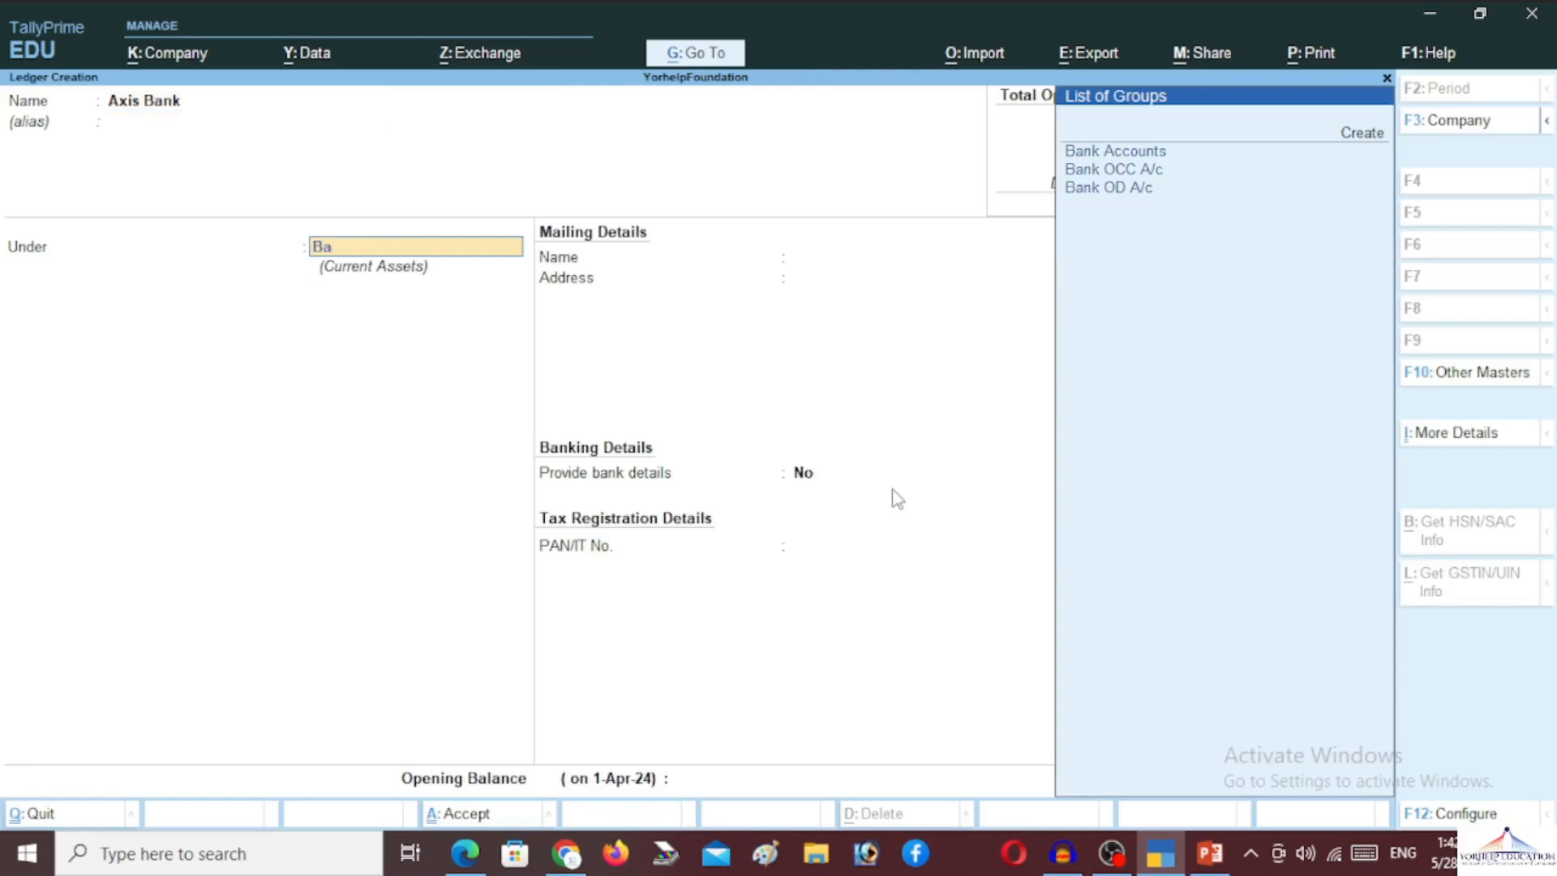
pyautogui.press('Return')
pyautogui.press('Return')
pyautogui.press('Return')
pyautogui.press('Return')
pyautogui.press('Return')
pyautogui.press('Return')
pyautogui.press('Return')
pyautogui.press('Return')
pyautogui.press('Return')
pyautogui.press('Return')
pyautogui.press('Return')
pyautogui.press('Return')
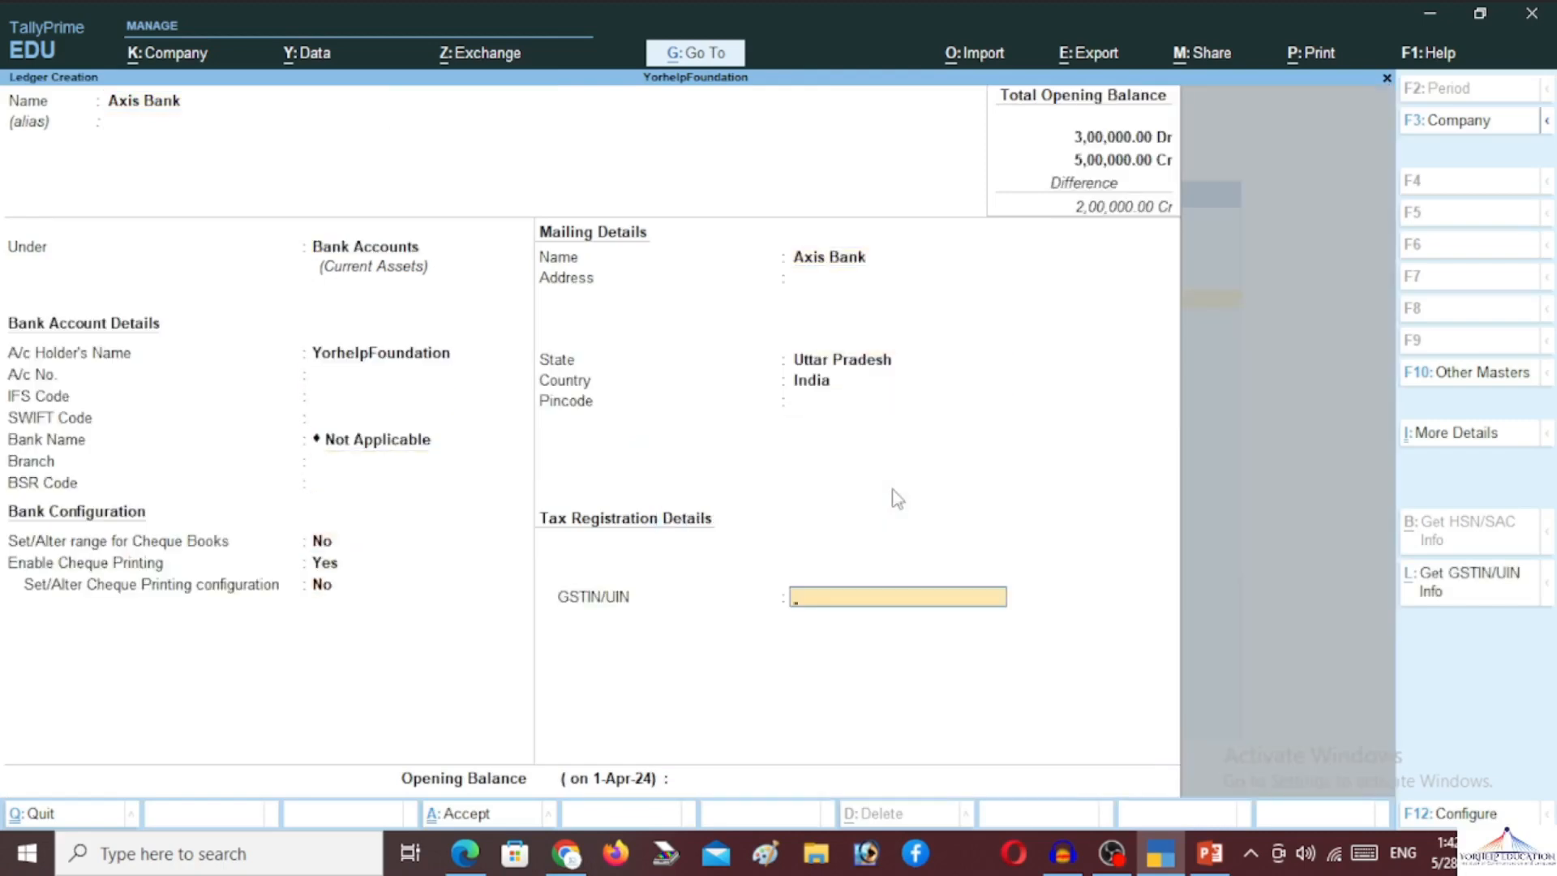
pyautogui.press('Return')
pyautogui.write('20000')
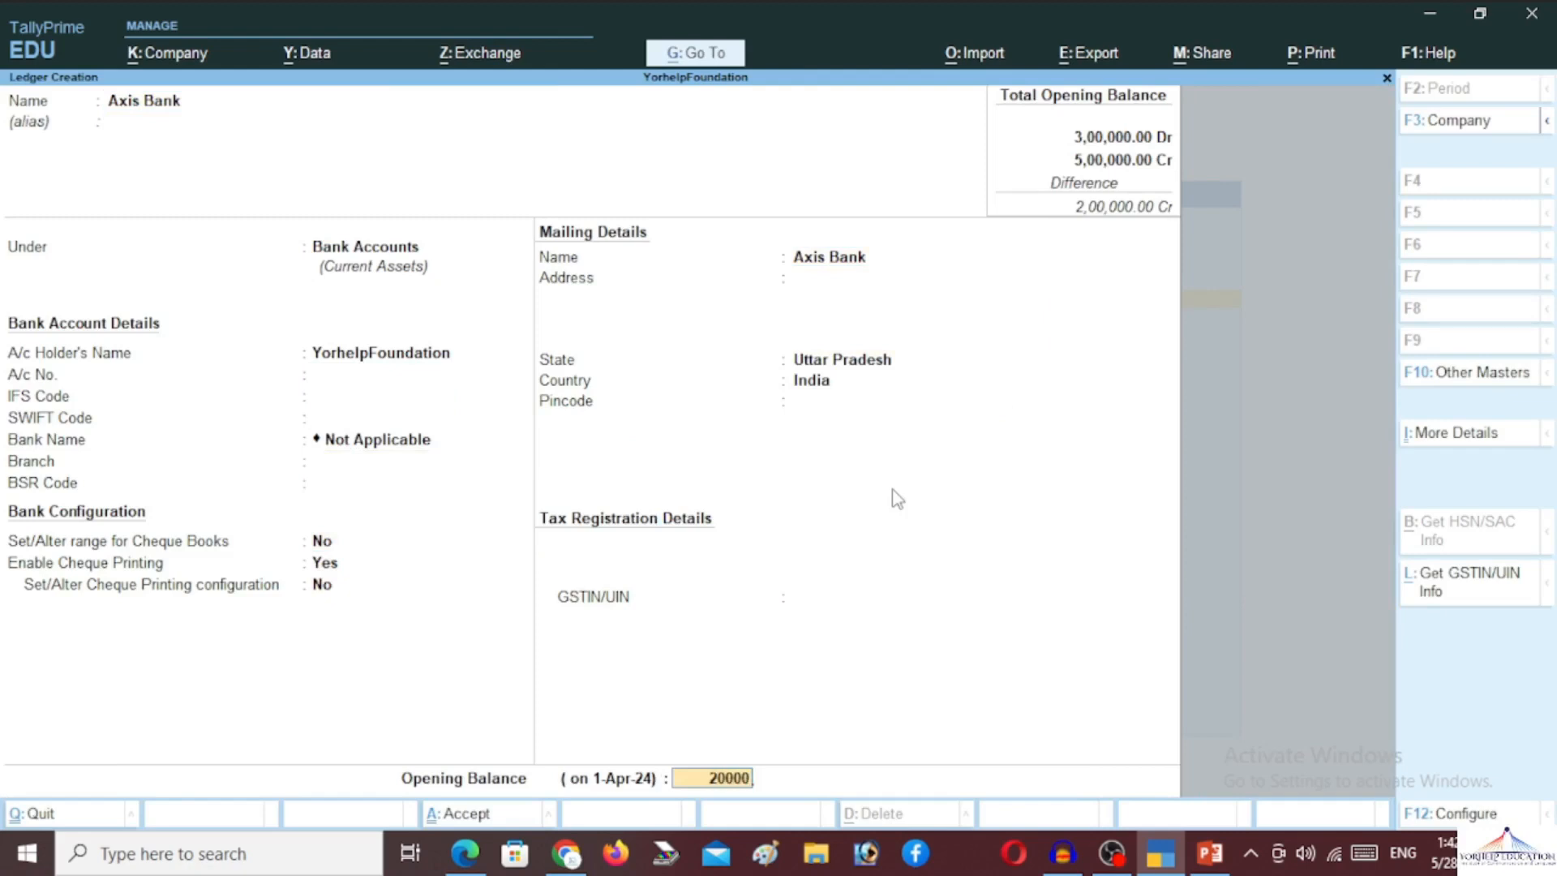
pyautogui.press('Return')
pyautogui.press('Return')
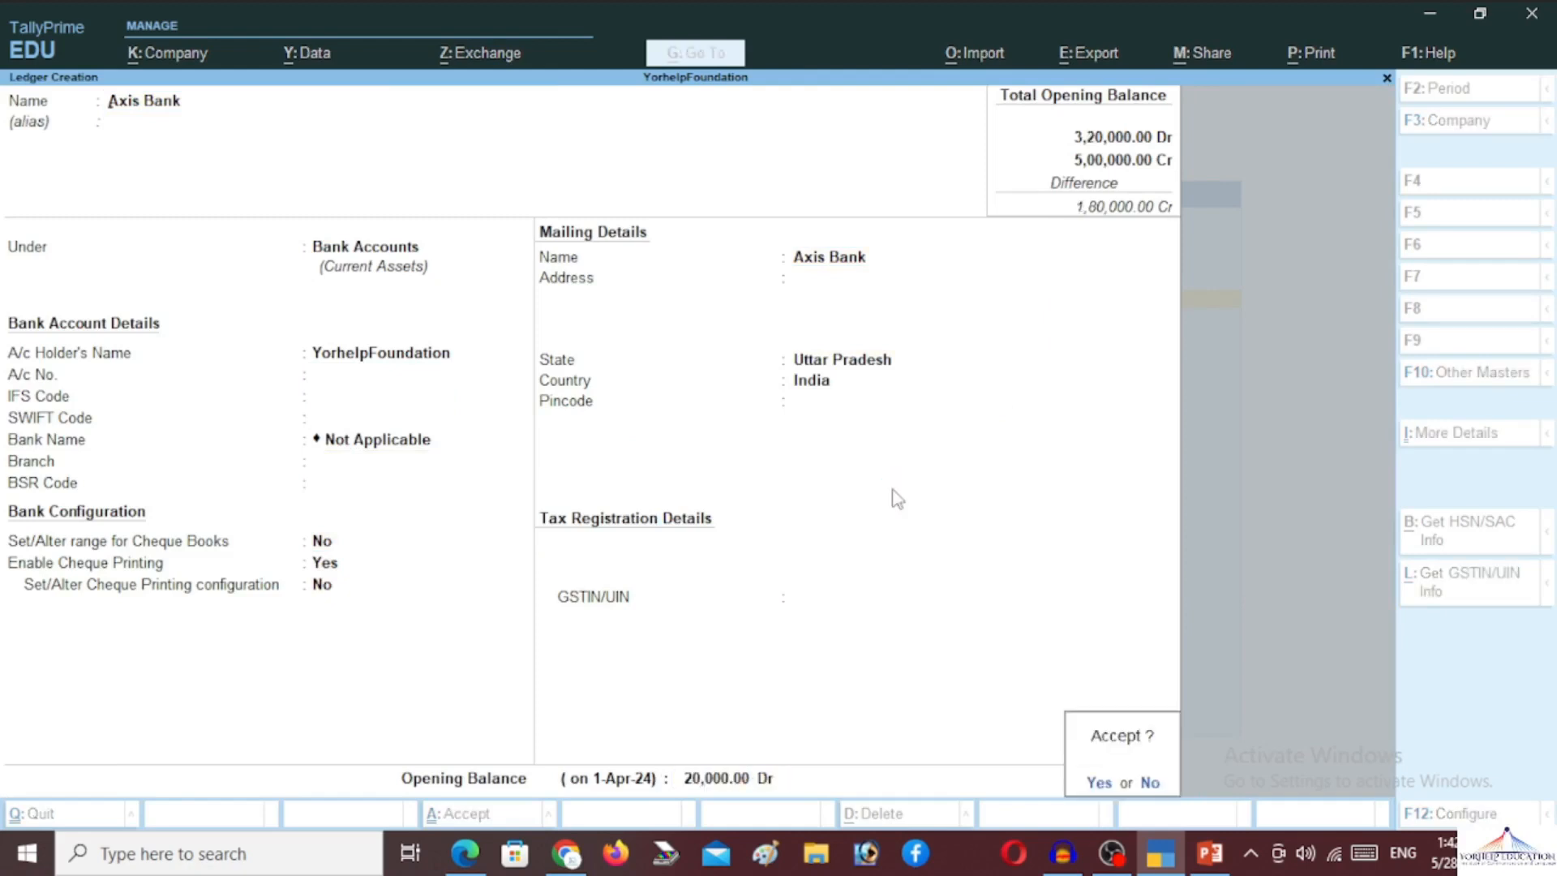
pyautogui.press('Return')
pyautogui.press('Escape')
pyautogui.press('Return')
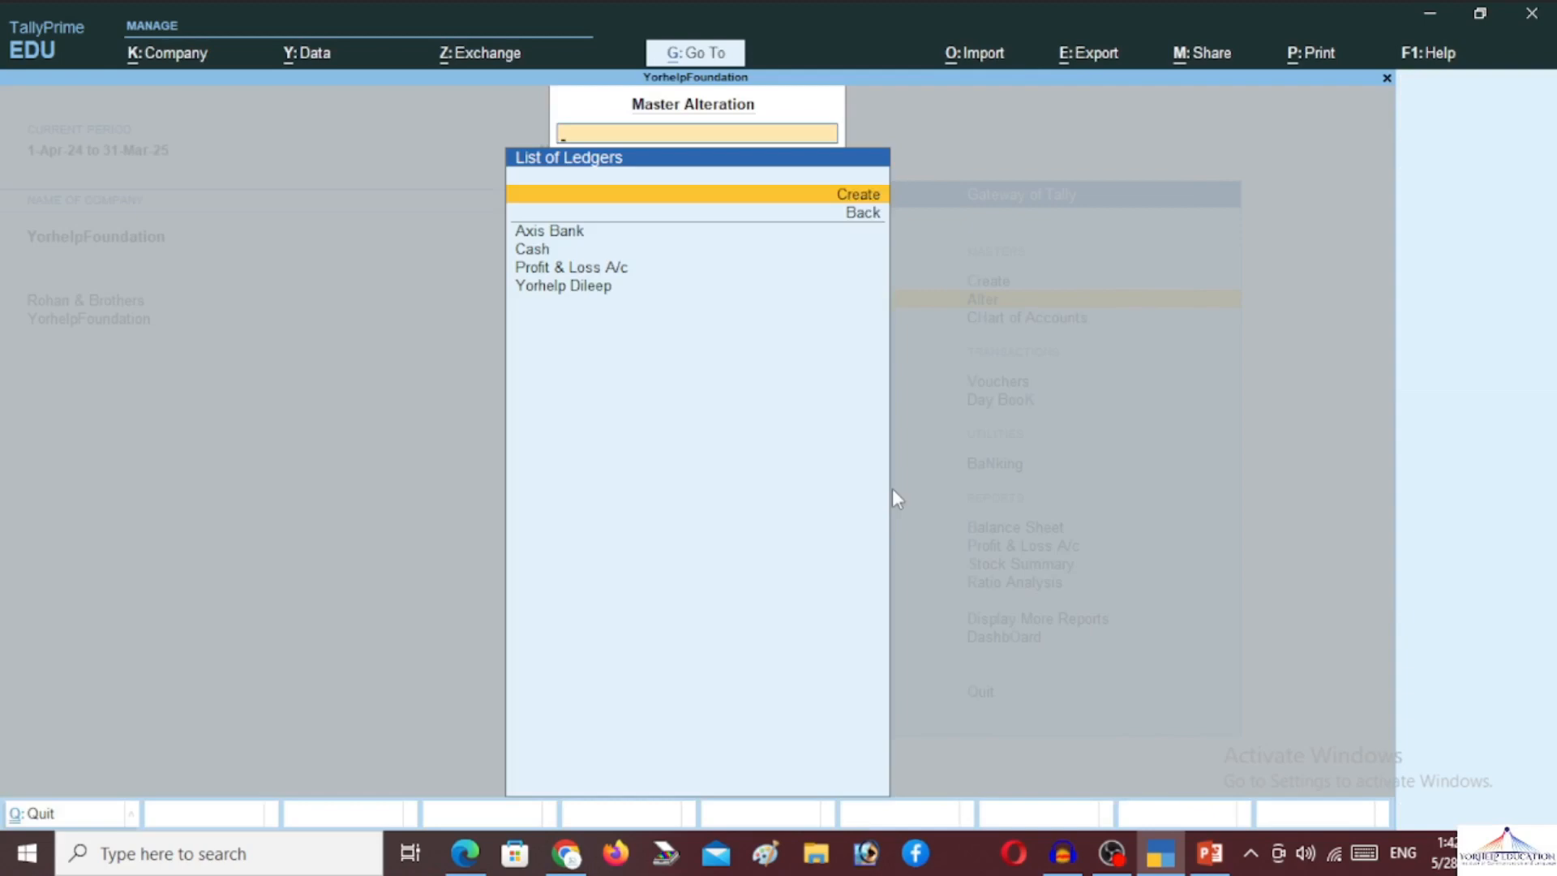
# Return to the Gateway and create the Marketing employee group under Primary
pyautogui.press('Escape')
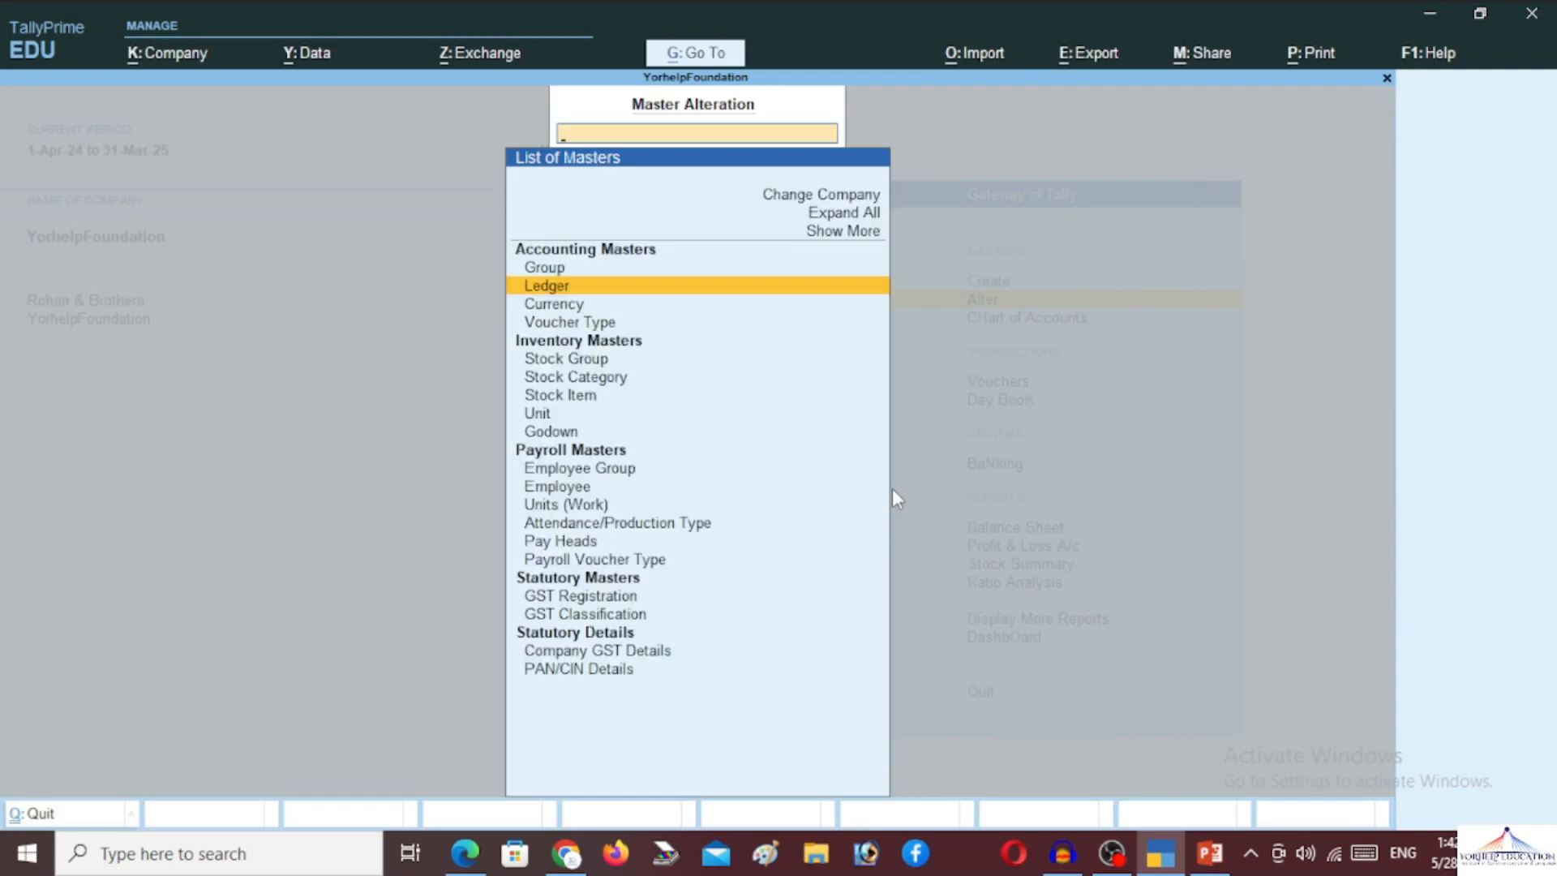
pyautogui.press('Down')
pyautogui.press('Down')
pyautogui.press('Down')
pyautogui.press('Down')
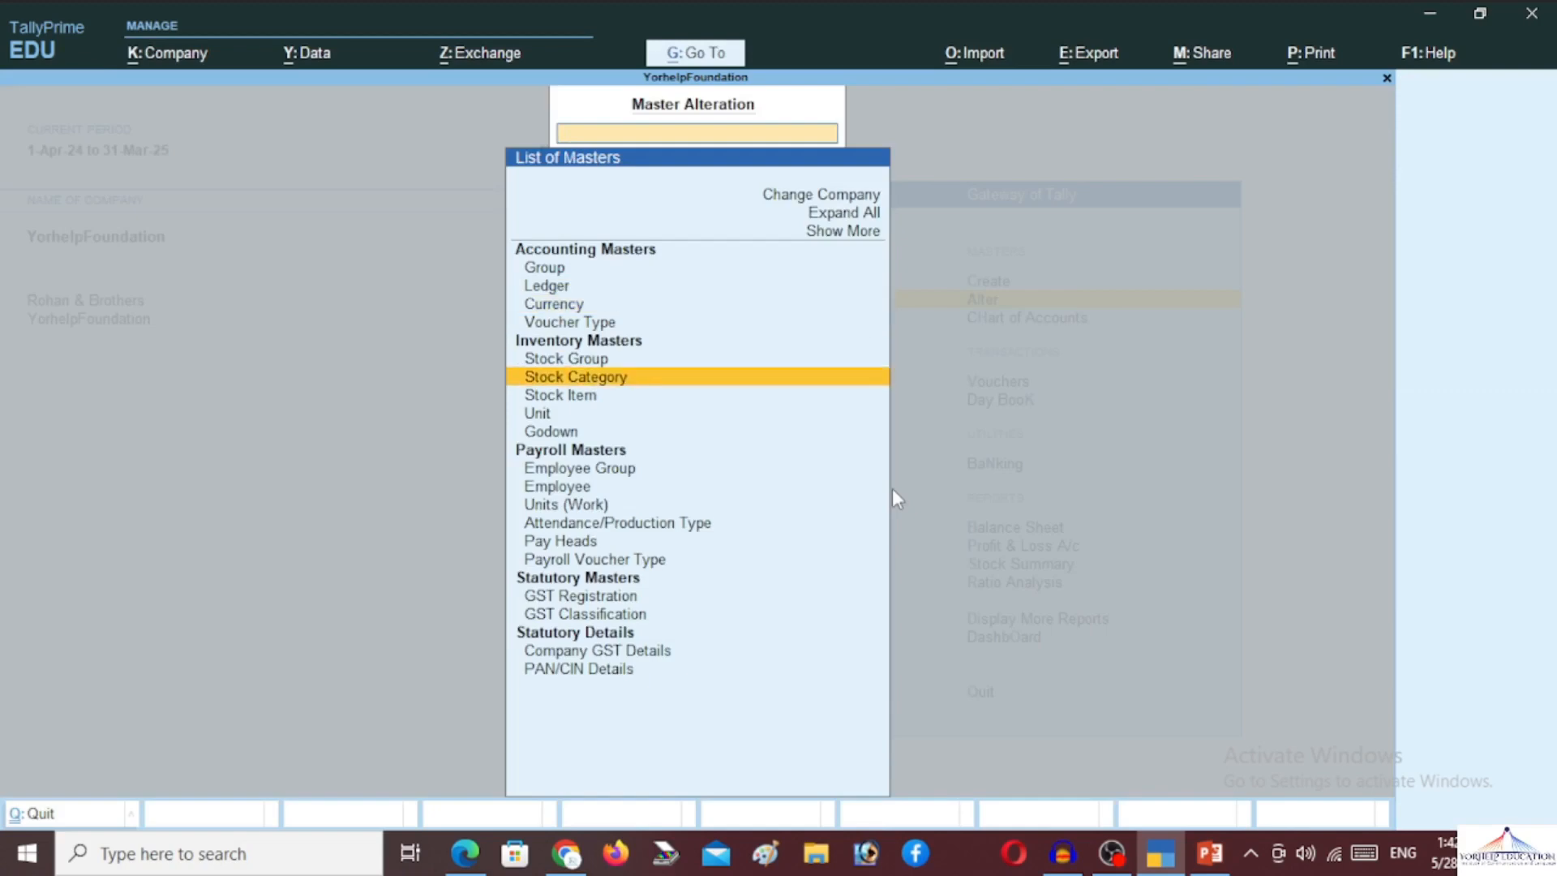
pyautogui.press('Escape')
pyautogui.press('Escape')
pyautogui.press('Escape')
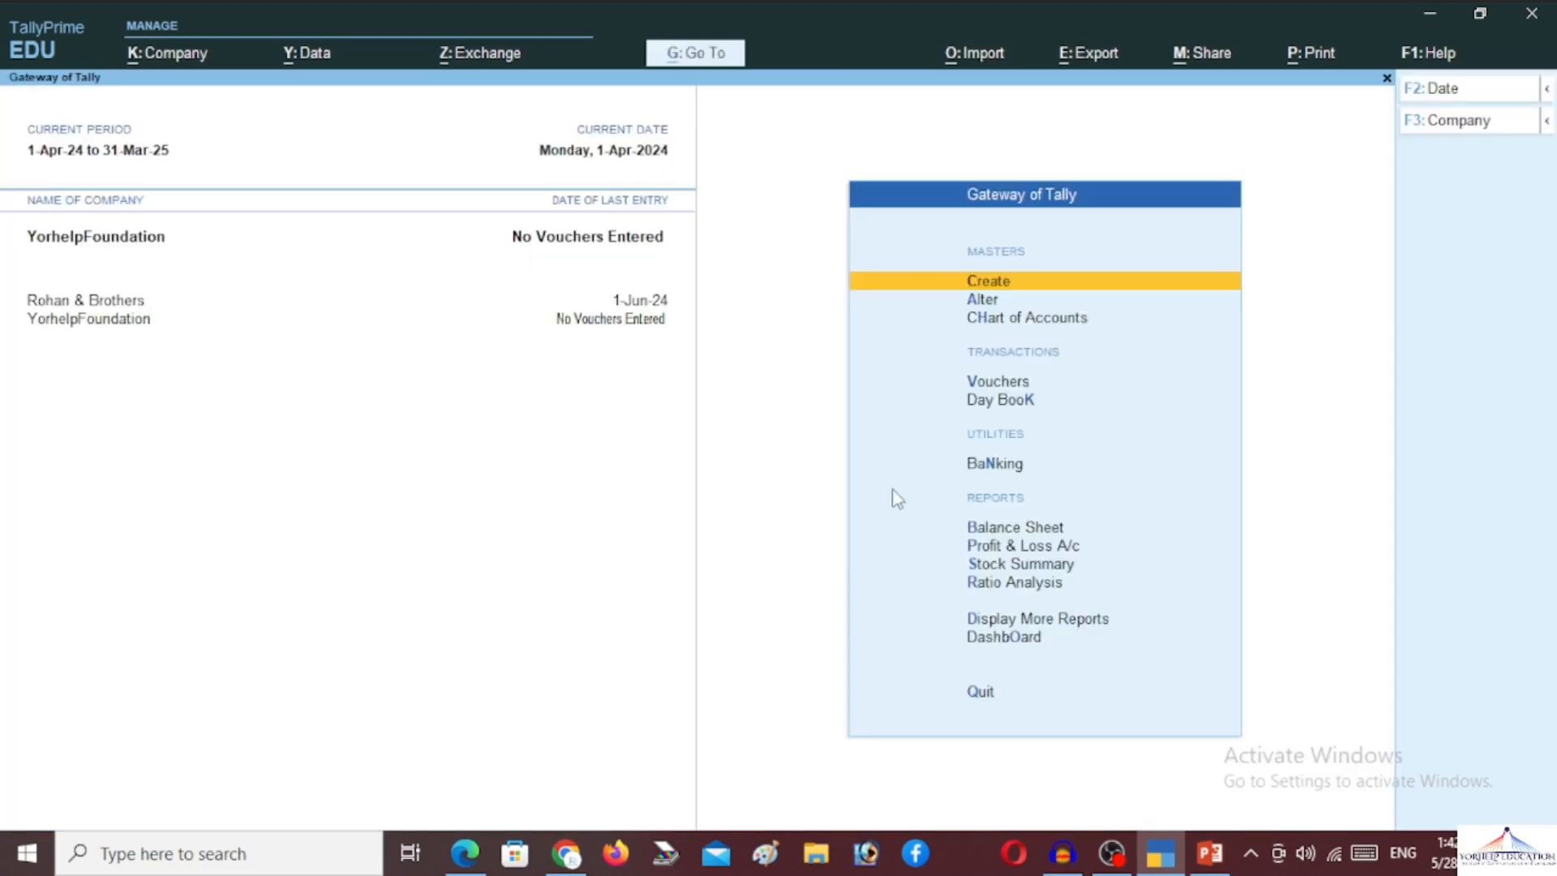
pyautogui.press('Return')
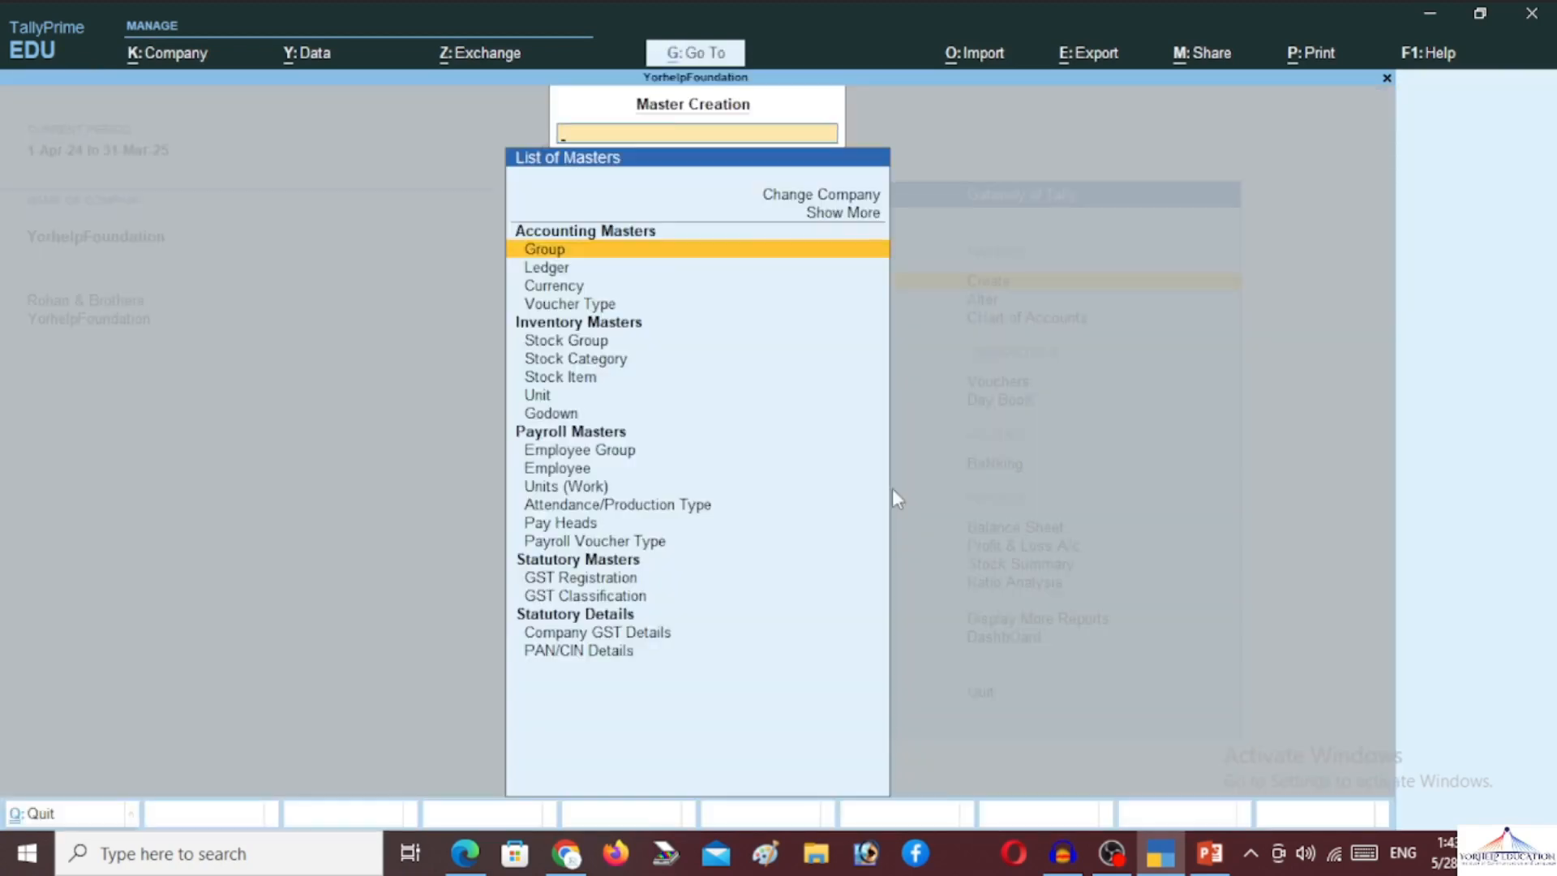
pyautogui.press('Down')
pyautogui.press('Down')
pyautogui.press('Down')
pyautogui.press('Down')
pyautogui.press('Down')
pyautogui.press('Down')
pyautogui.press('Down')
pyautogui.press('Down')
pyautogui.press('Down')
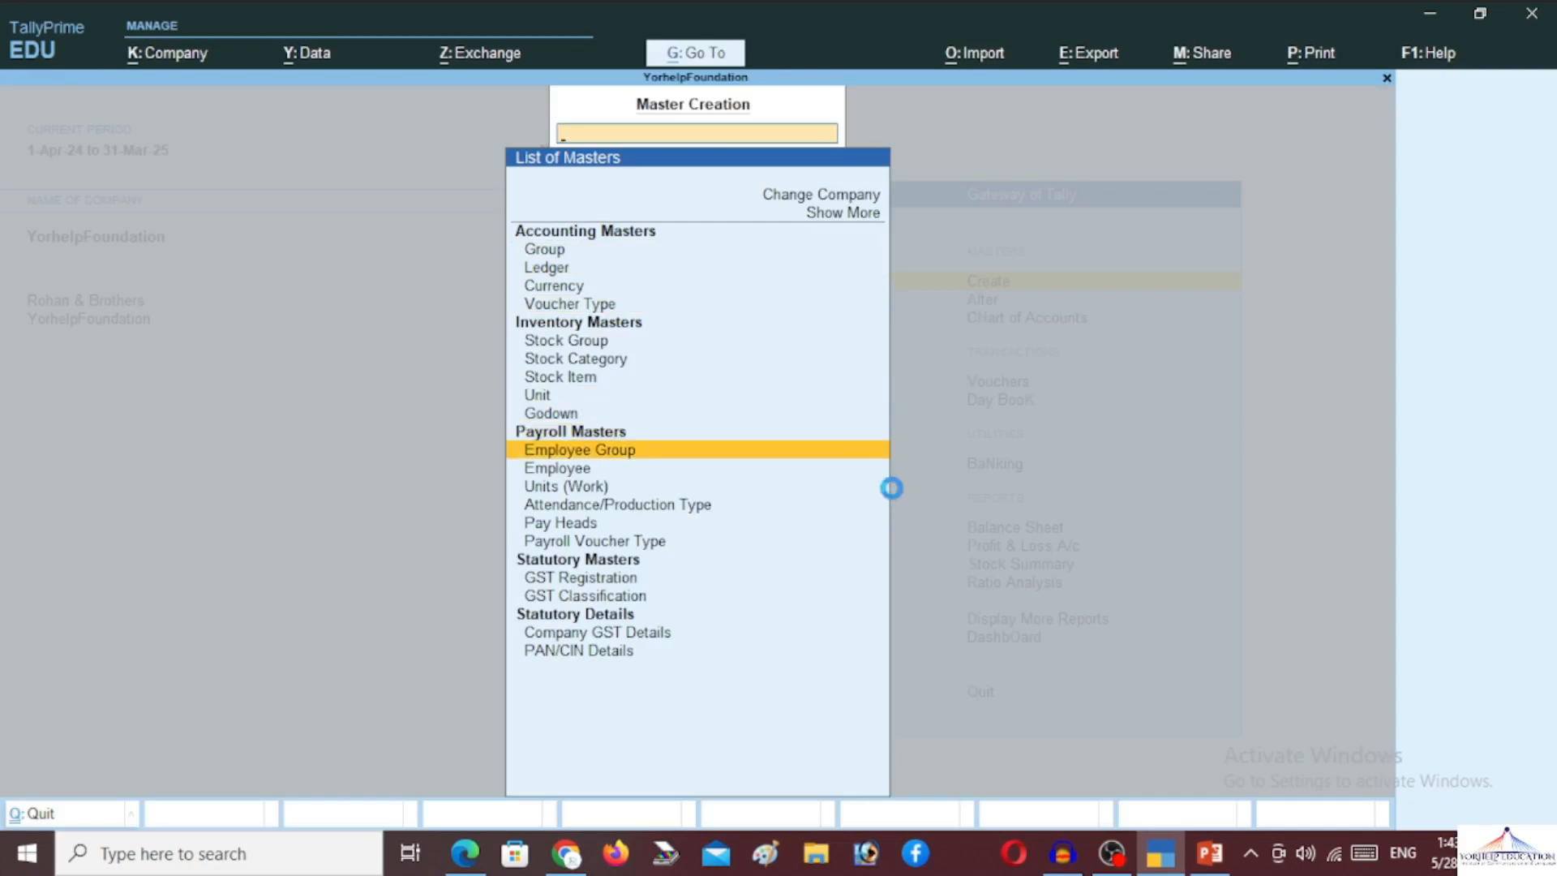
pyautogui.press('Return')
pyautogui.write('M')
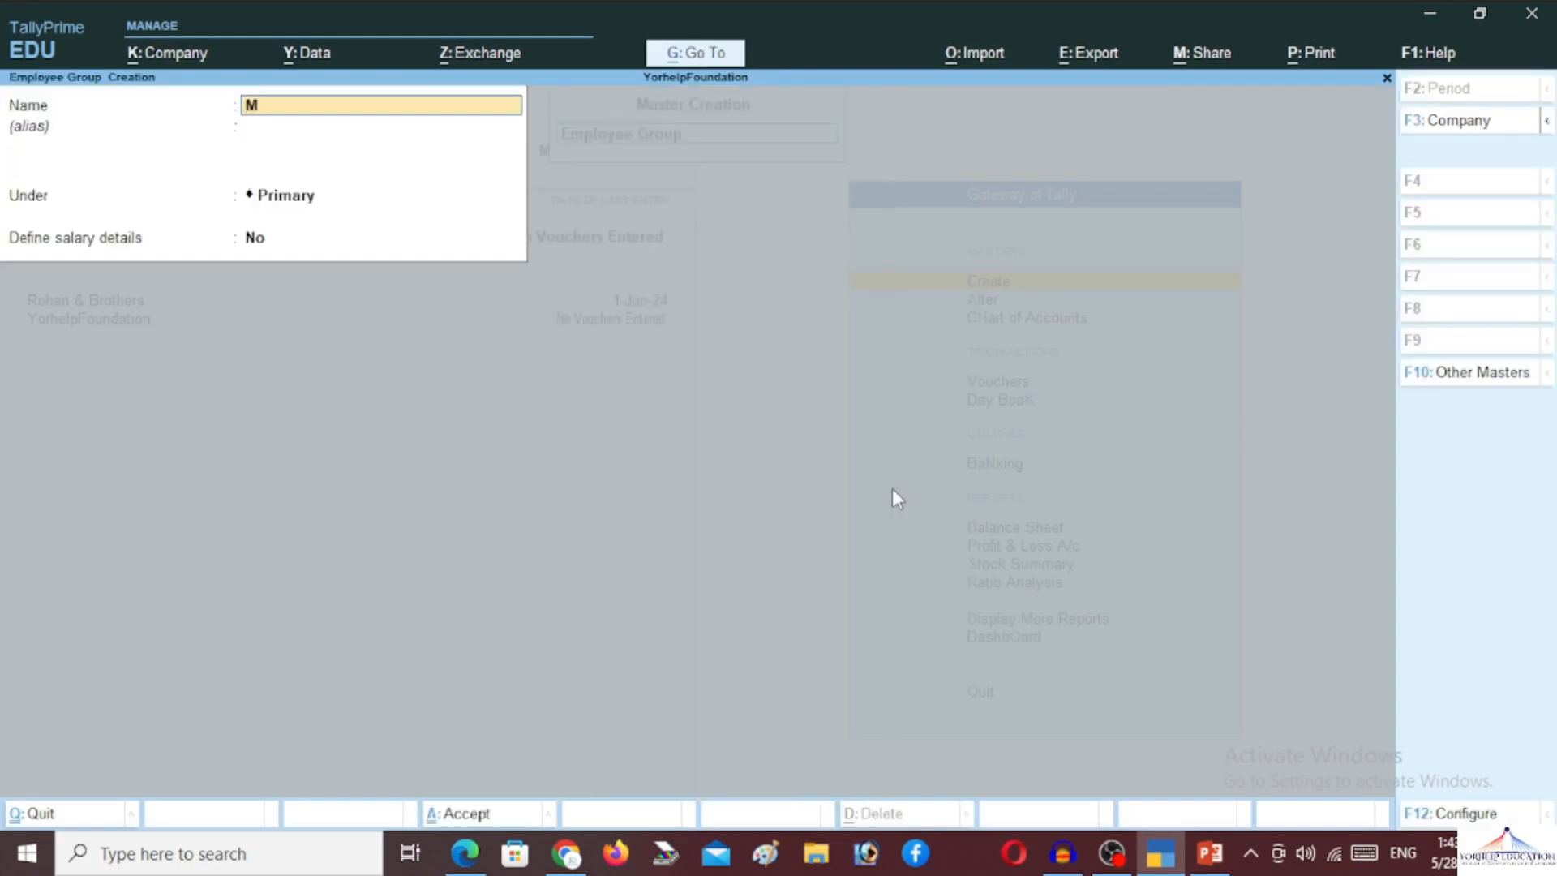
pyautogui.write('arketing')
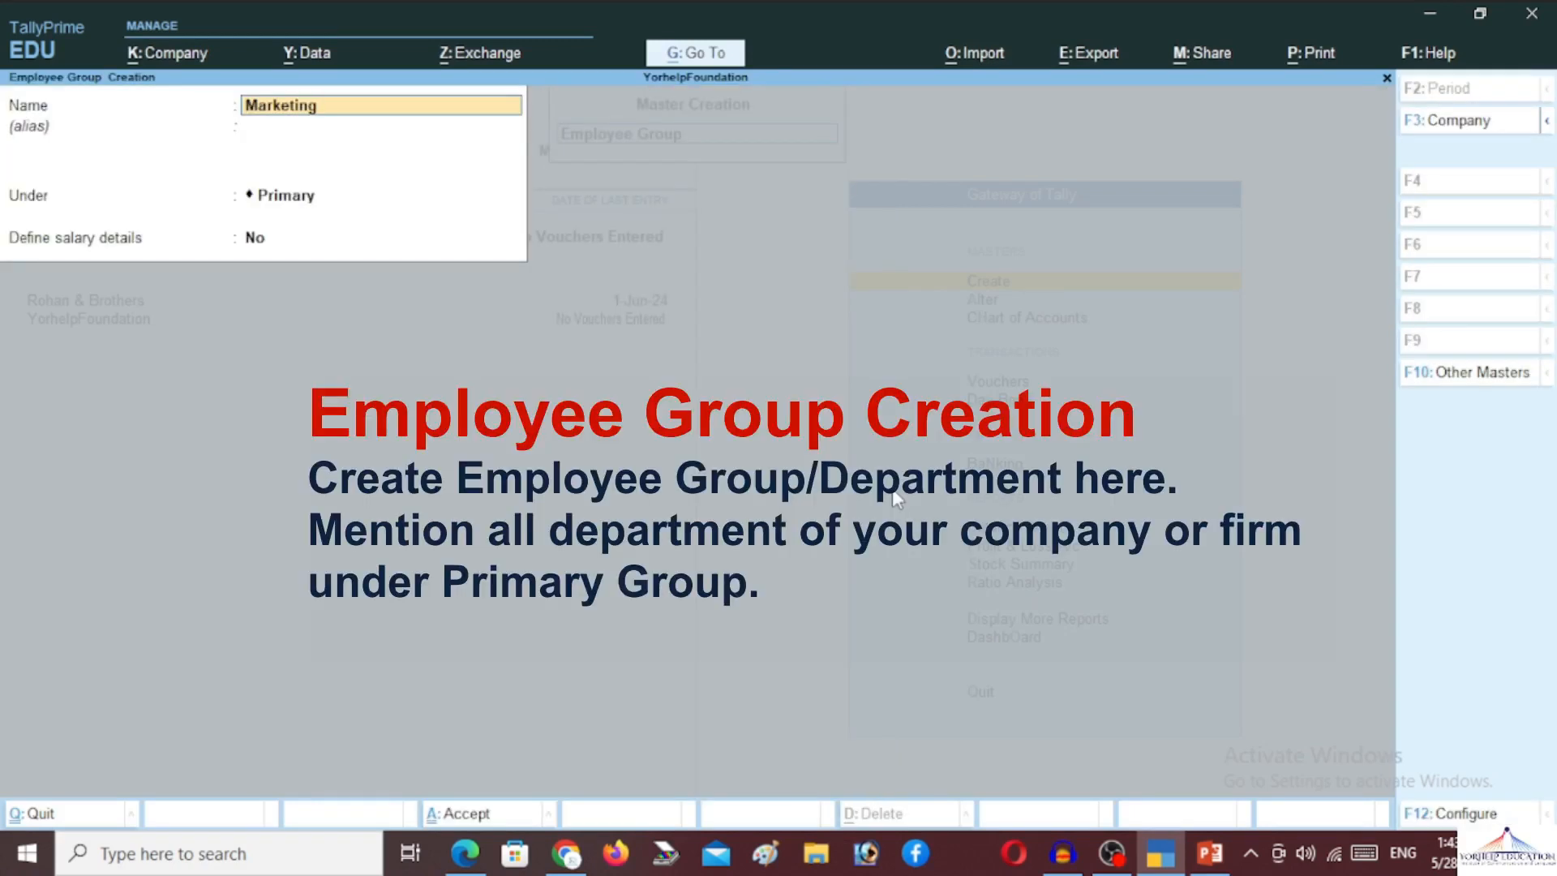
pyautogui.press('Return')
pyautogui.press('Return')
pyautogui.press('Return')
pyautogui.press('Return')
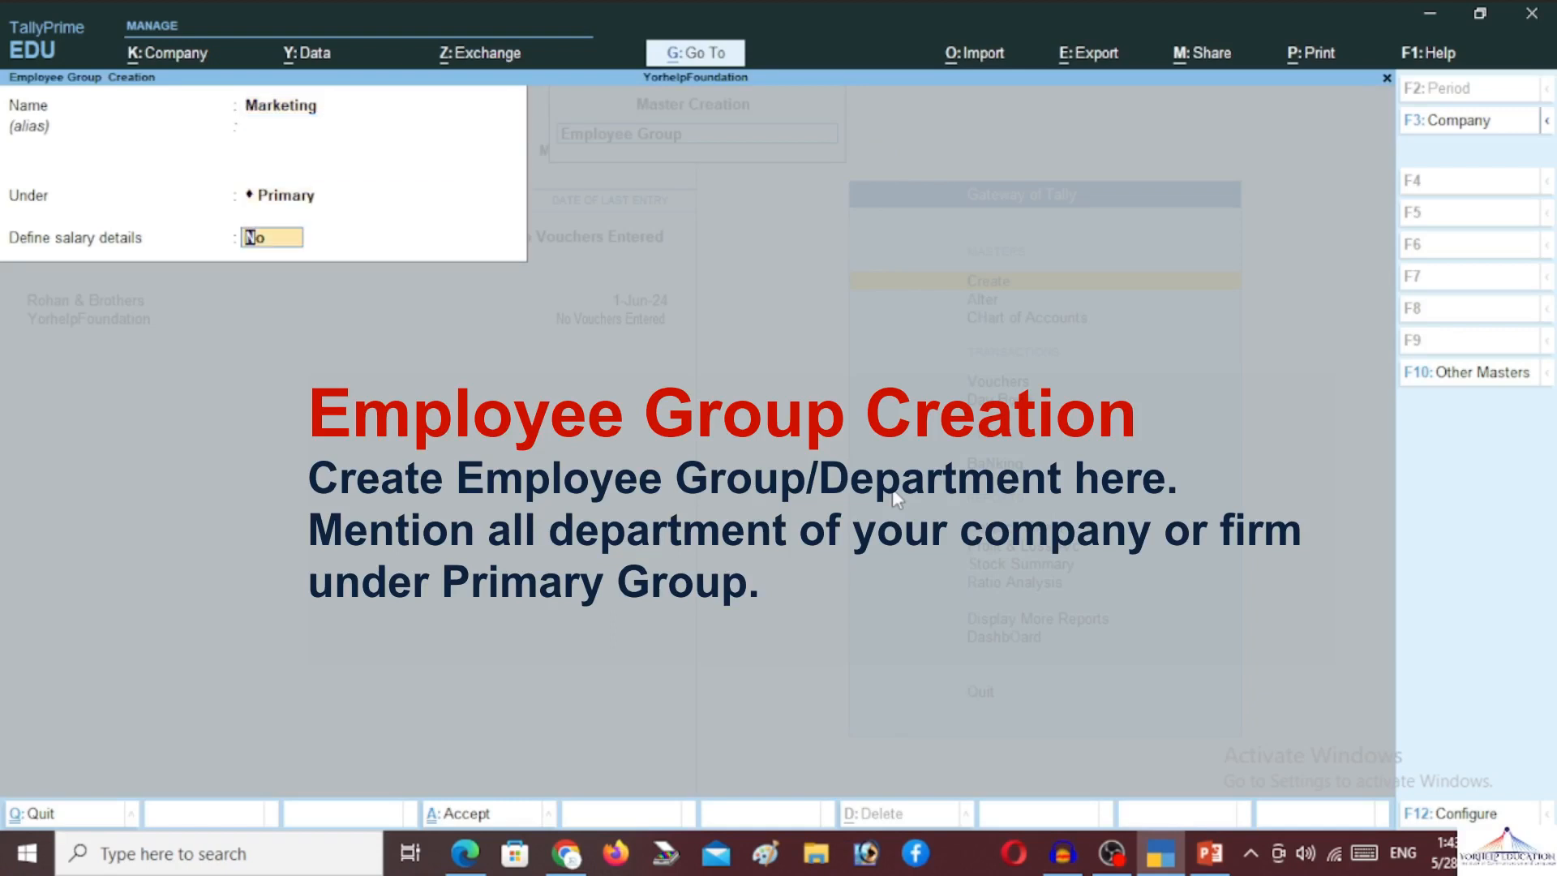
# Add the Sales, HR and Service employee groups under Primary, then close the form
pyautogui.write('y')
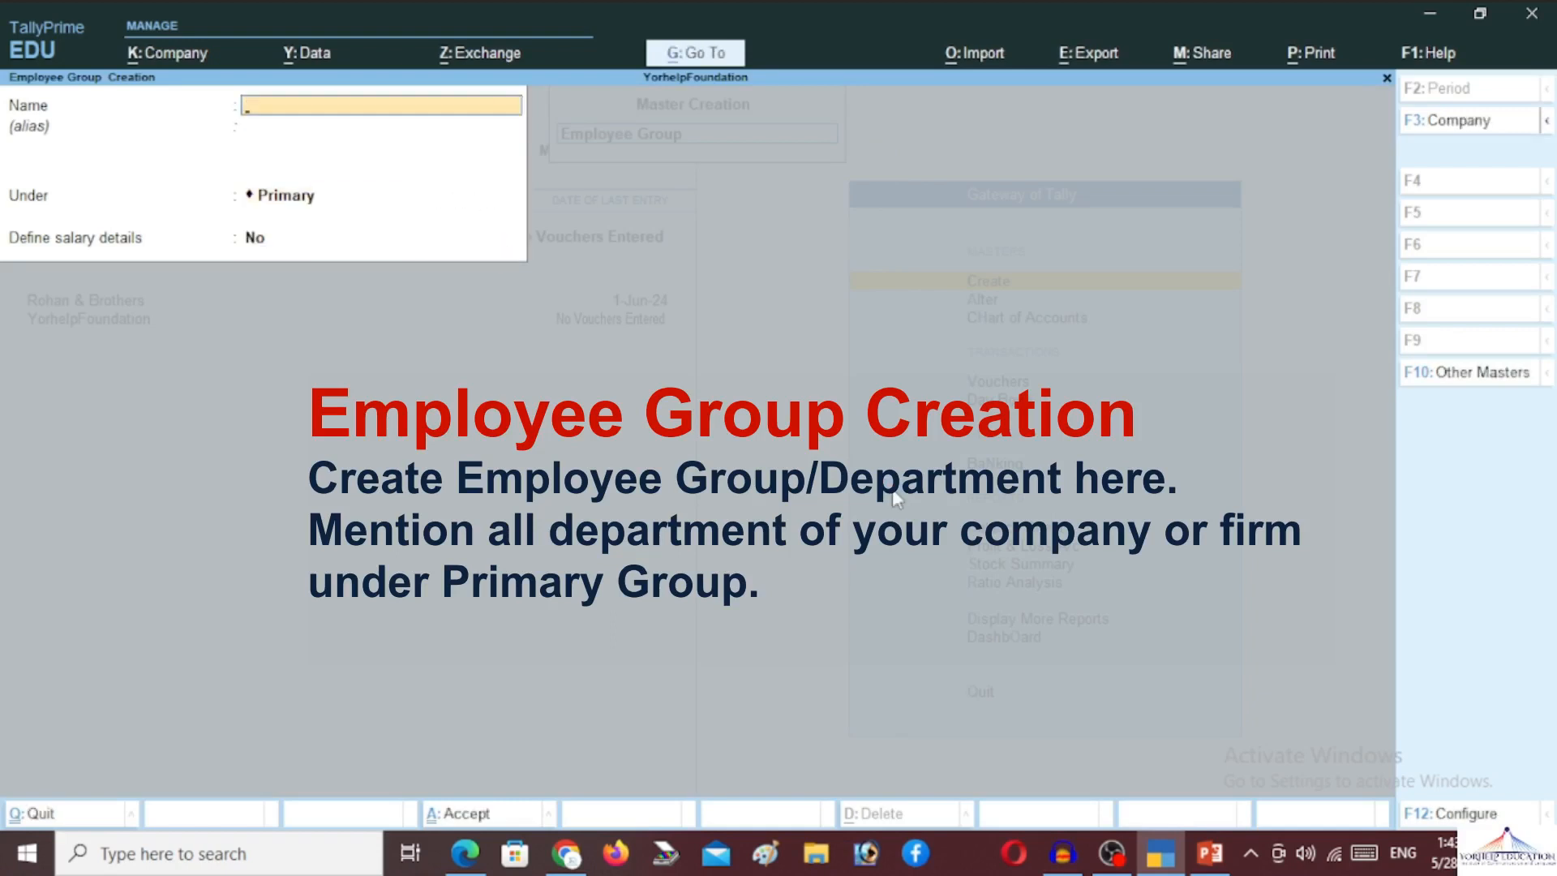
pyautogui.write('Sales')
pyautogui.press('Return')
pyautogui.press('Return')
pyautogui.press('Return')
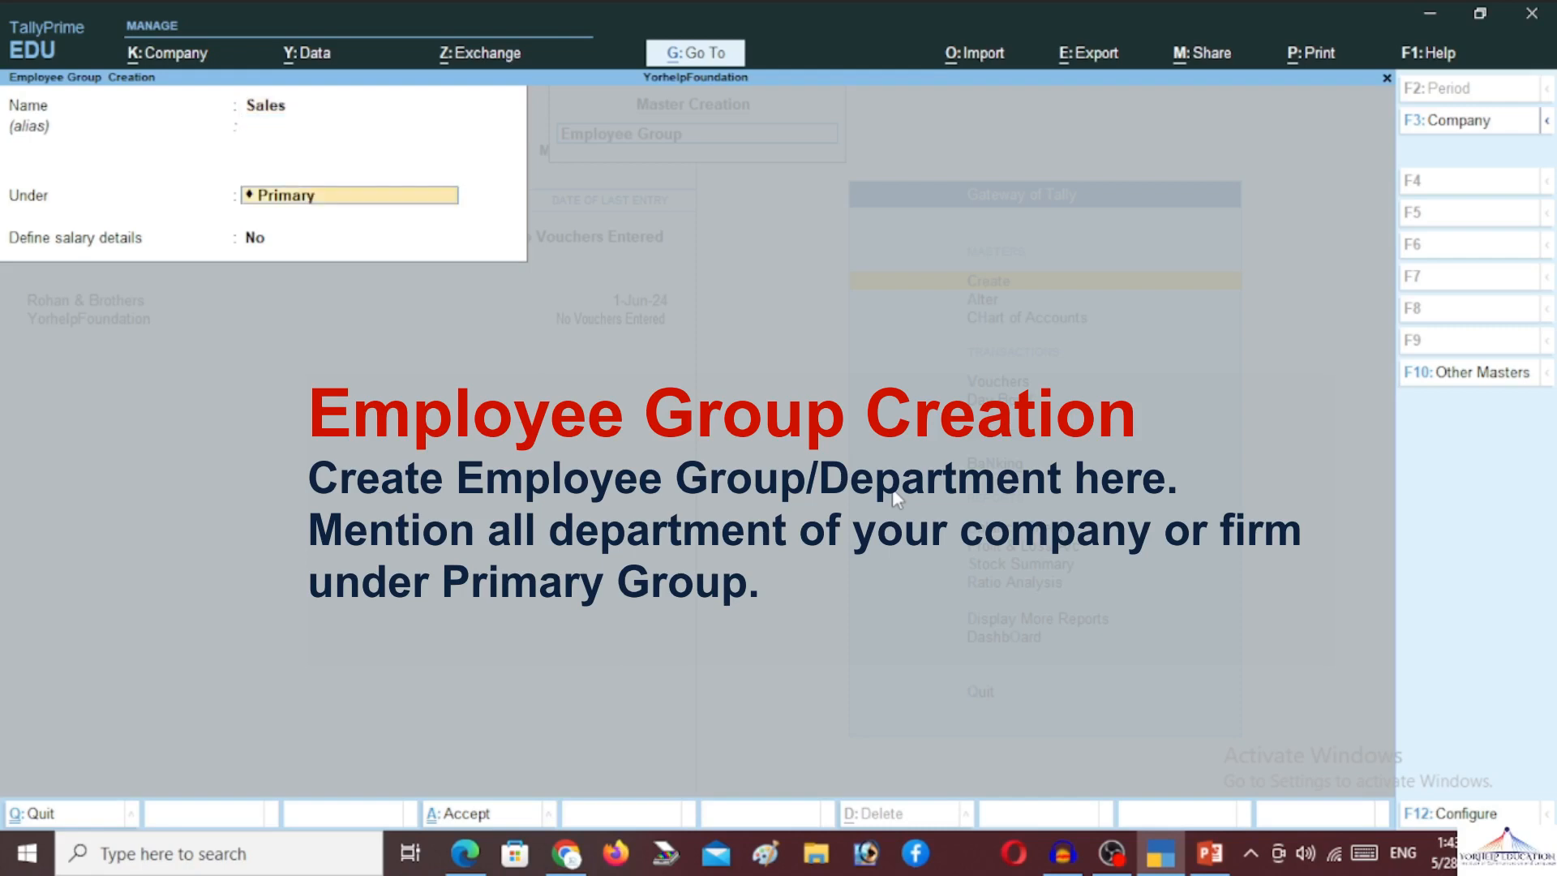
pyautogui.press('Return')
pyautogui.write('y')
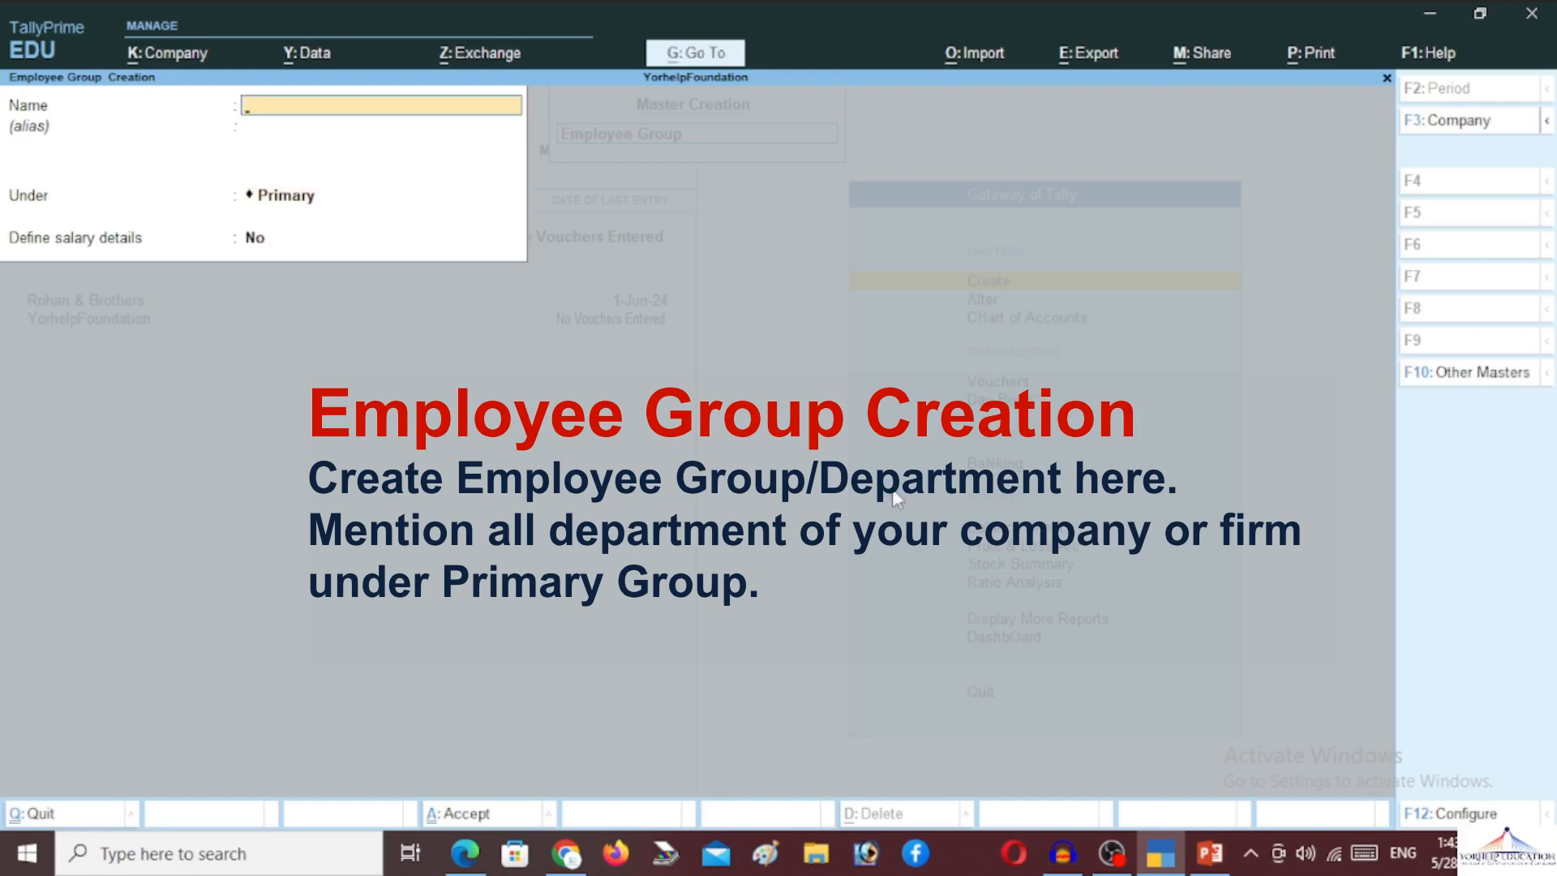
pyautogui.write('HR')
pyautogui.press('Return')
pyautogui.press('Return')
pyautogui.press('Return')
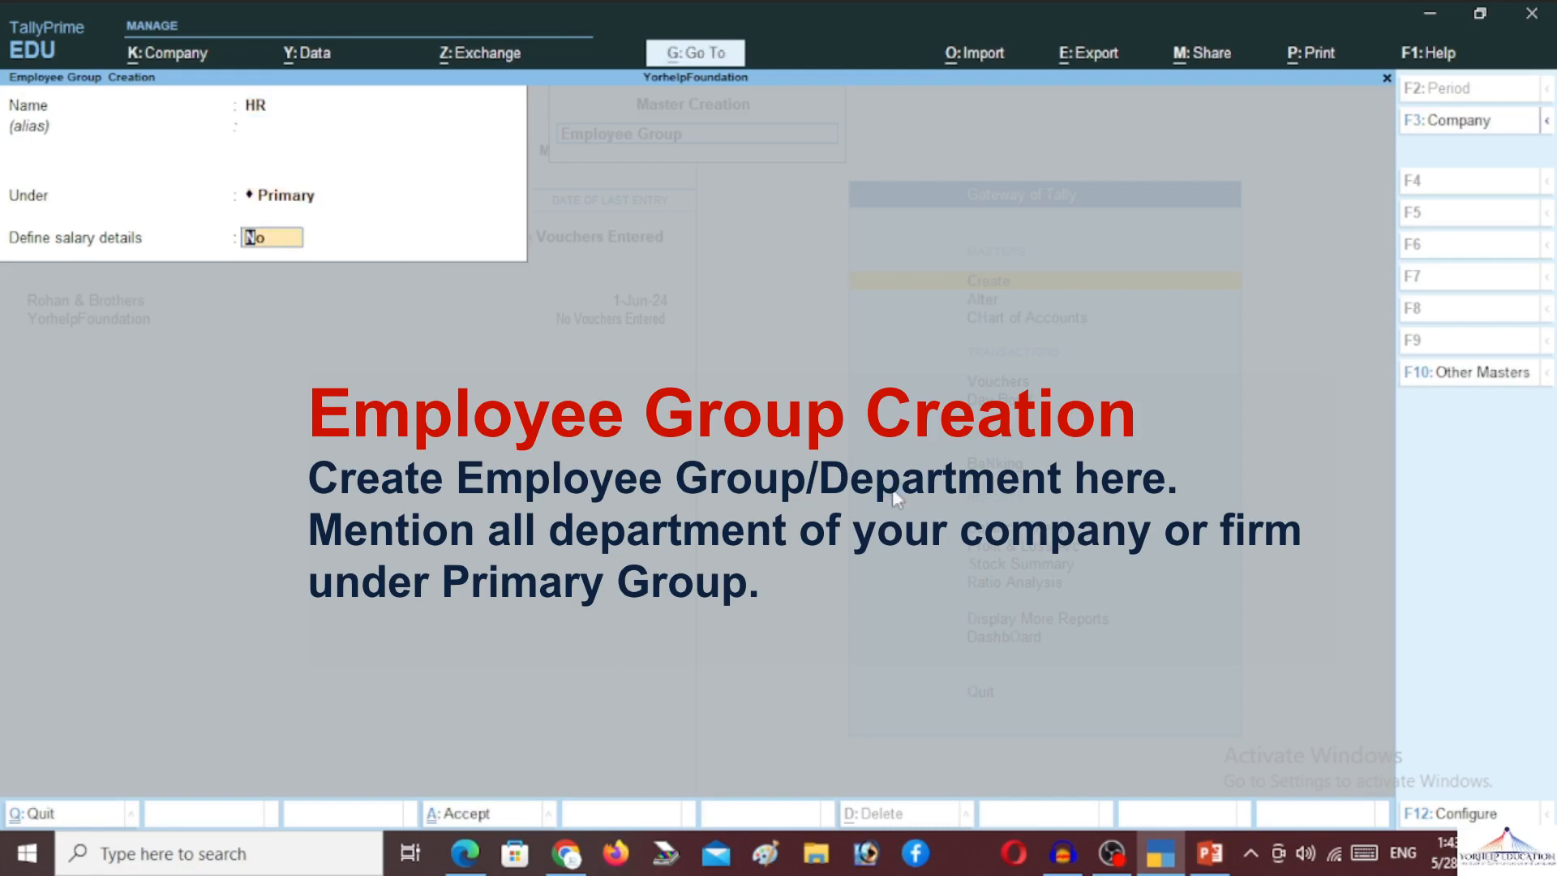
pyautogui.press('Return')
pyautogui.write('y')
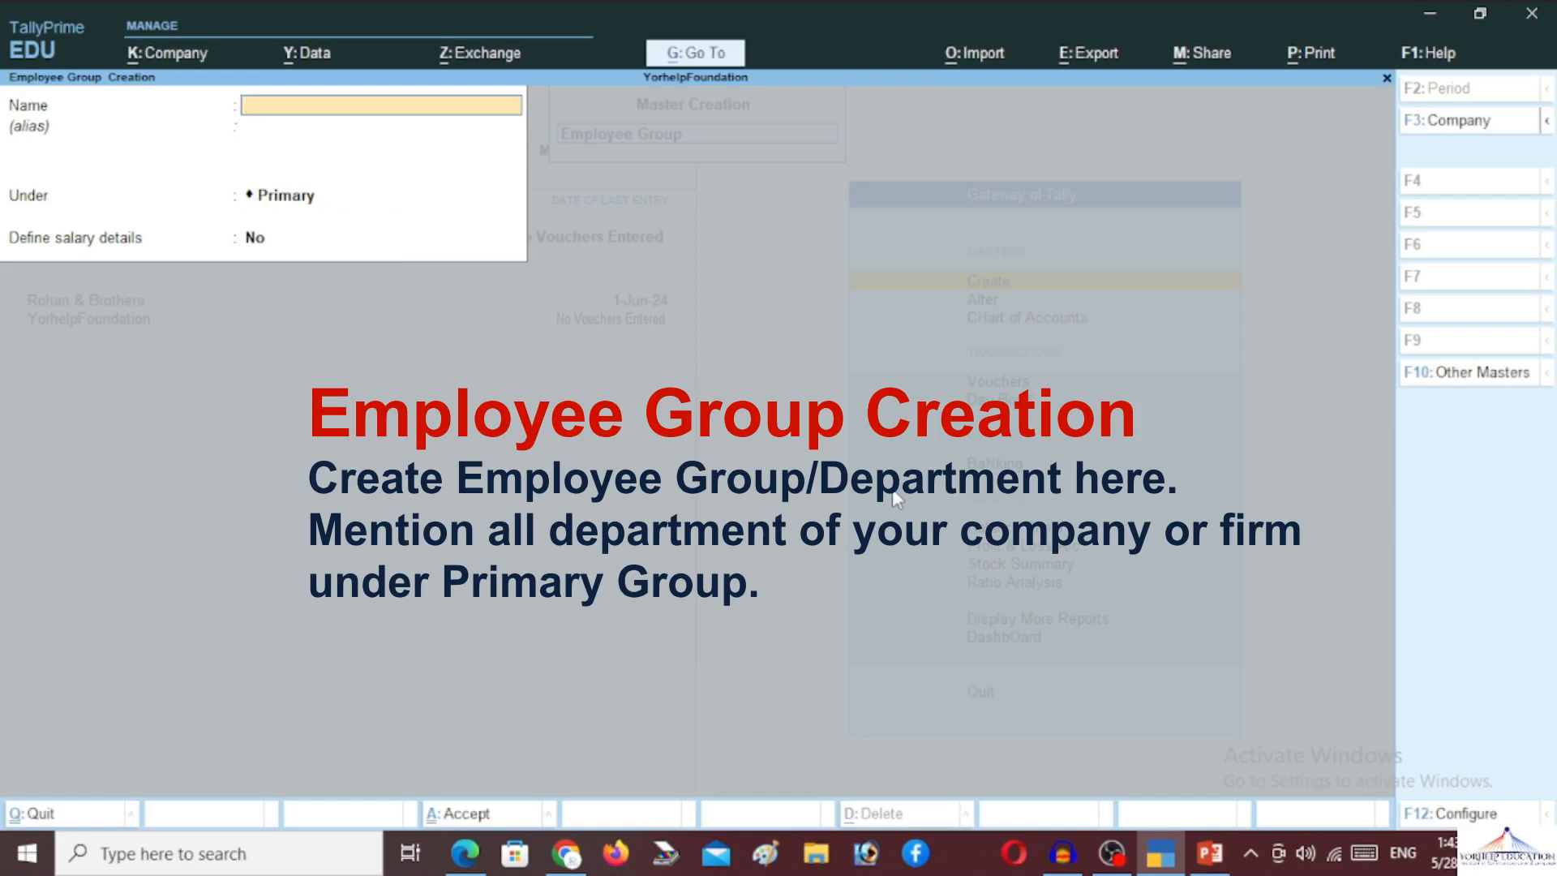
pyautogui.write('Service')
pyautogui.press('Return')
pyautogui.press('Return')
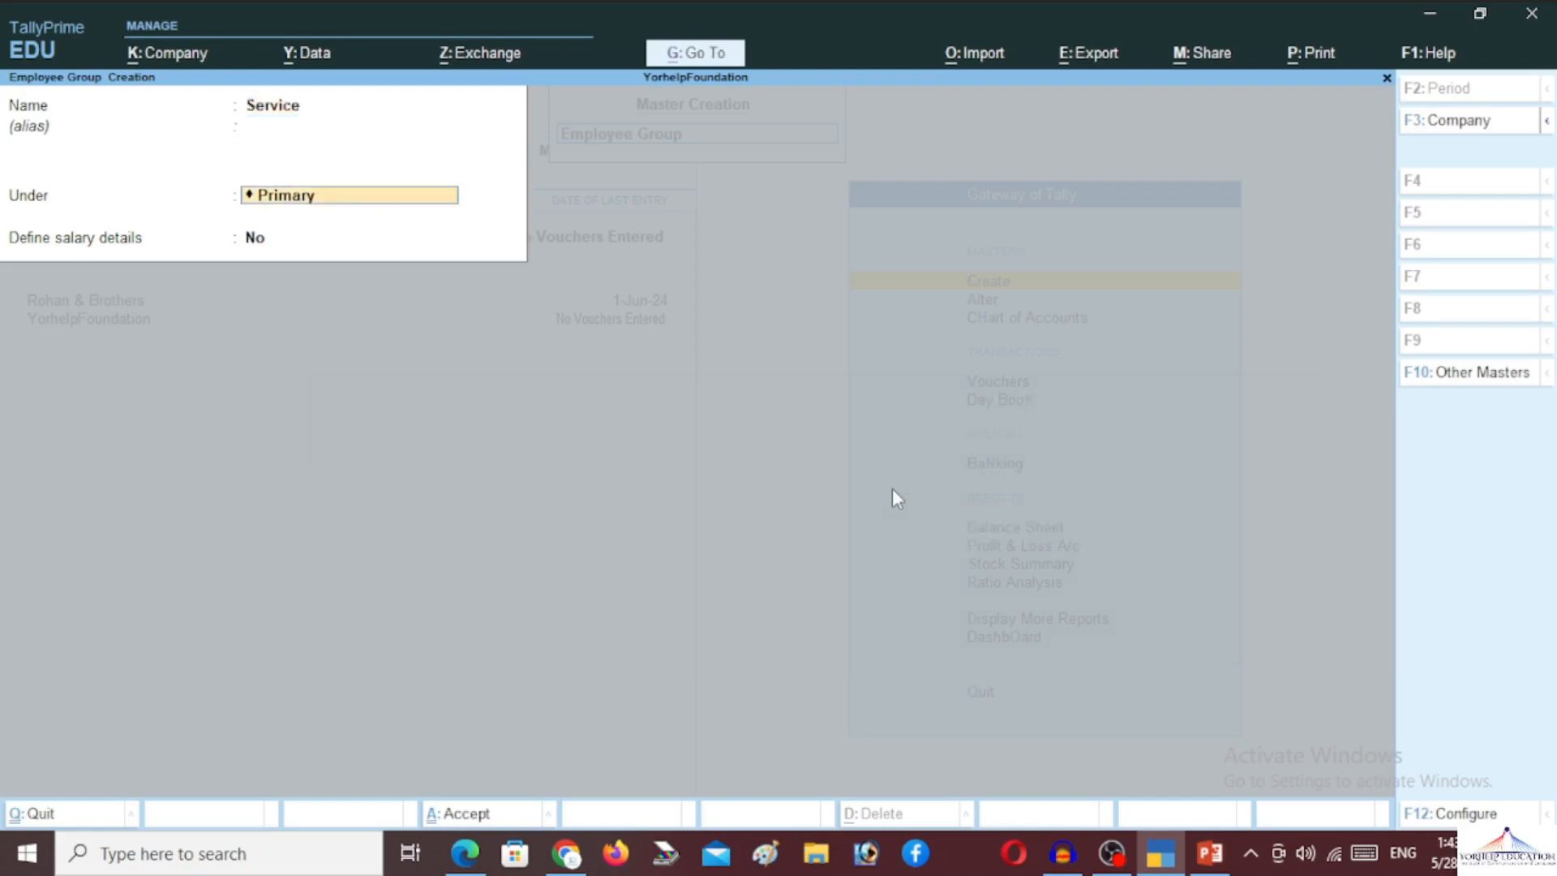
pyautogui.press('Return')
pyautogui.press('Return')
pyautogui.press('y')
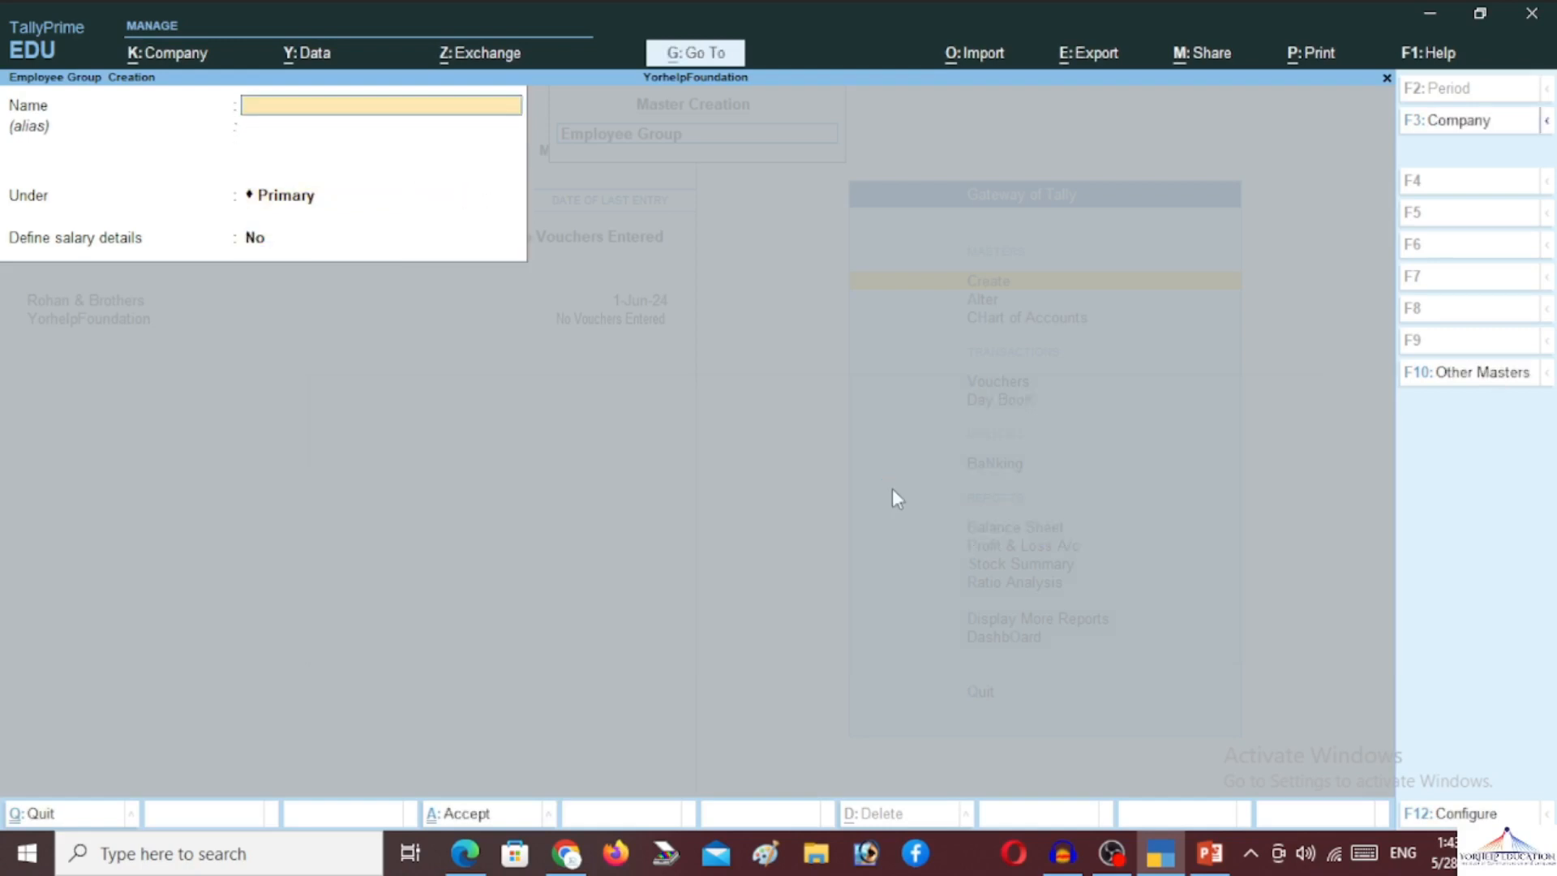
pyautogui.press('Escape')
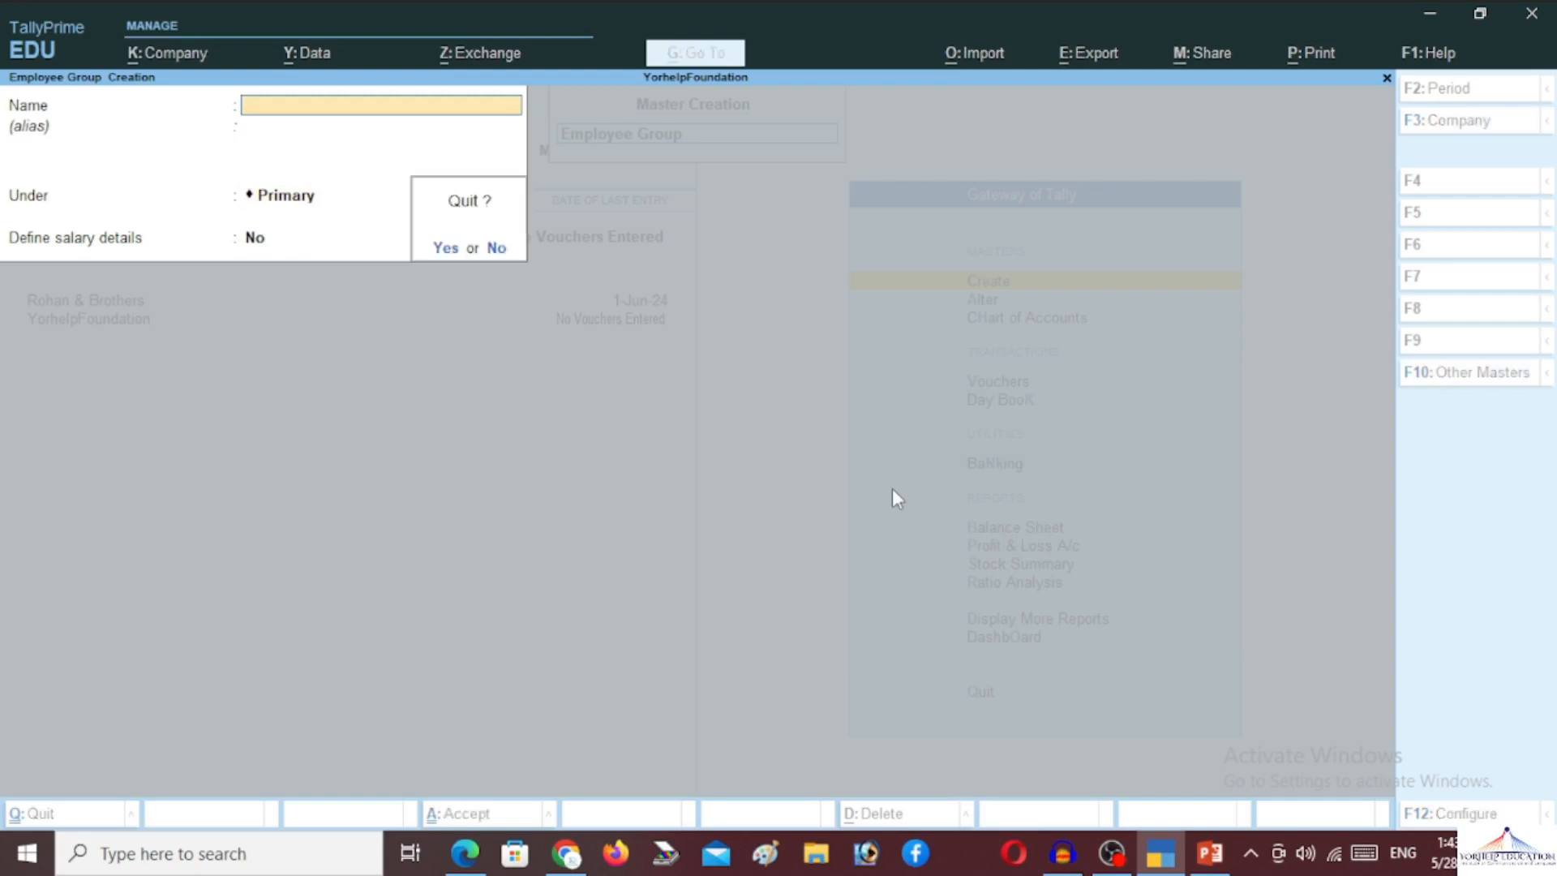
pyautogui.press('y')
pyautogui.press('Down')
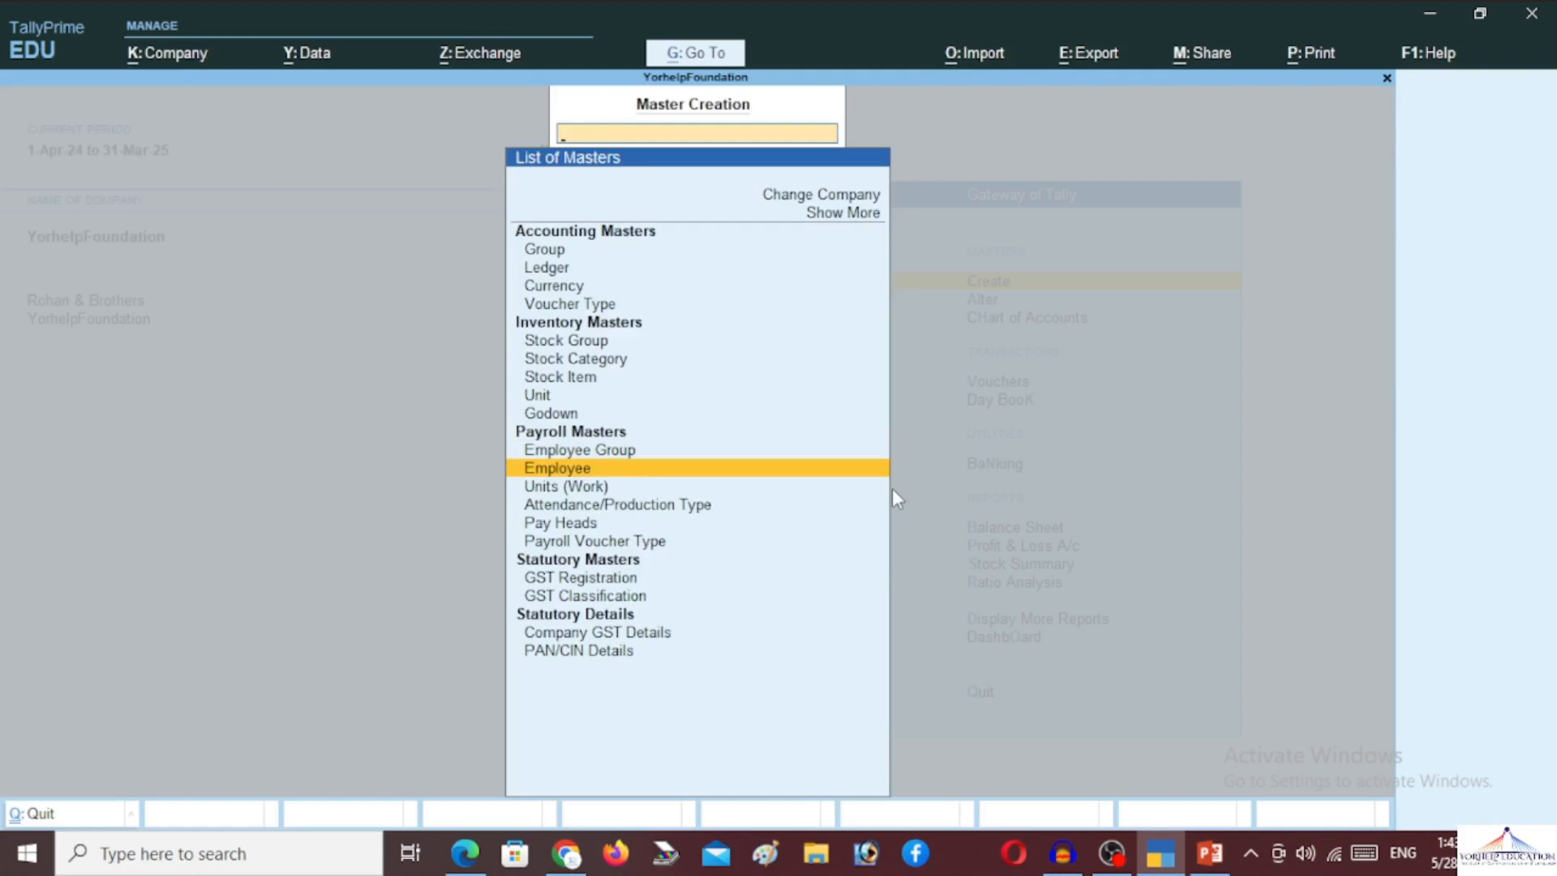
# Start a new employee under Marketing with the employee's name and 1-Apr-2024 joining date
pyautogui.press('Return')
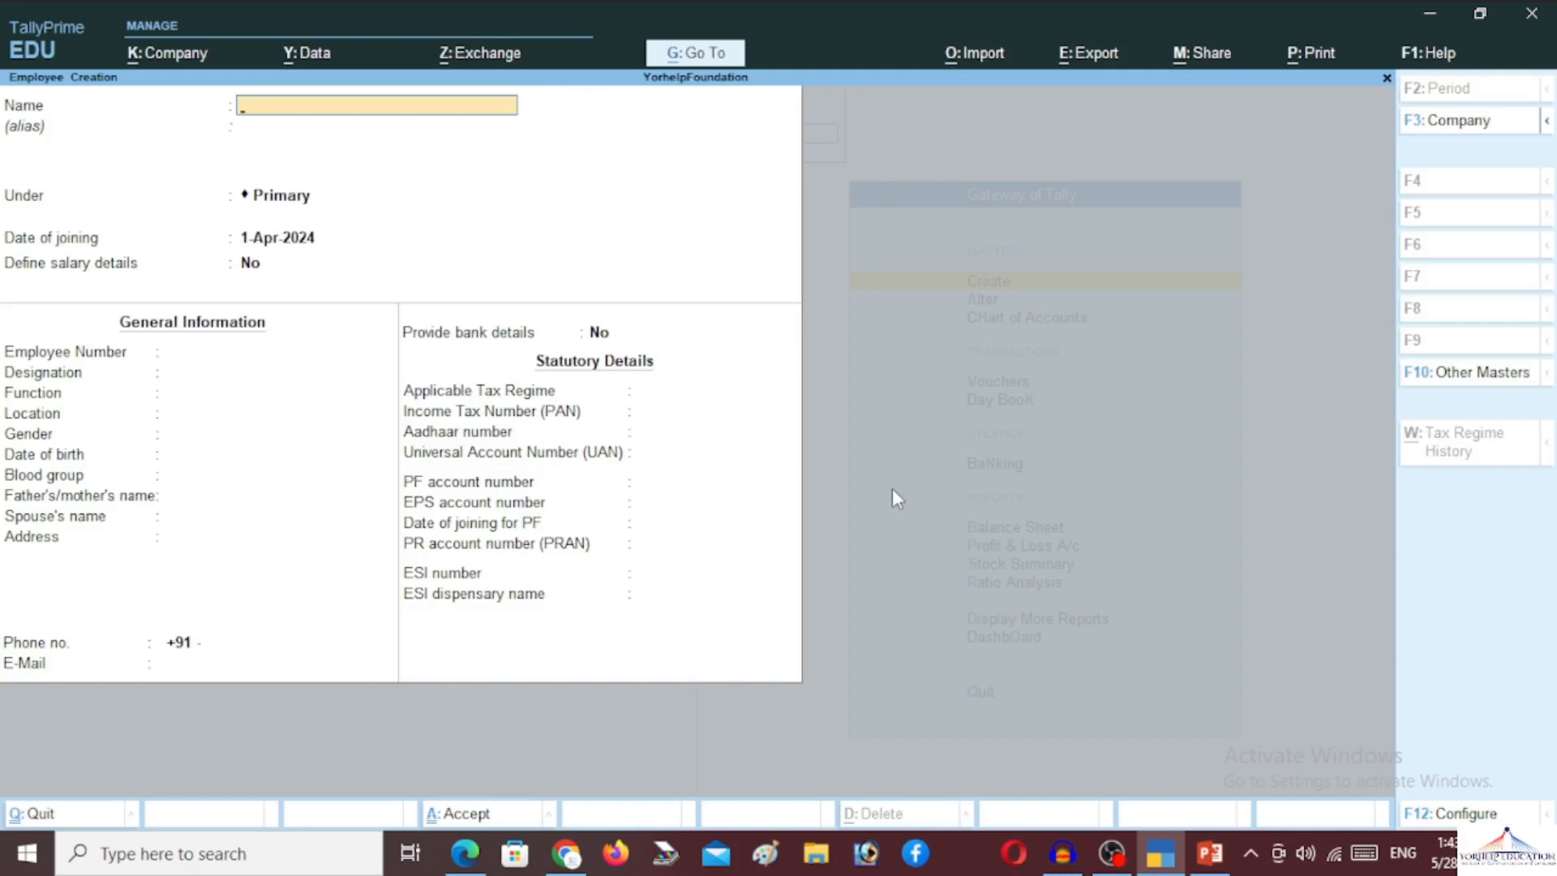
pyautogui.write('Ravishankar')
pyautogui.press('Return')
pyautogui.press('Return')
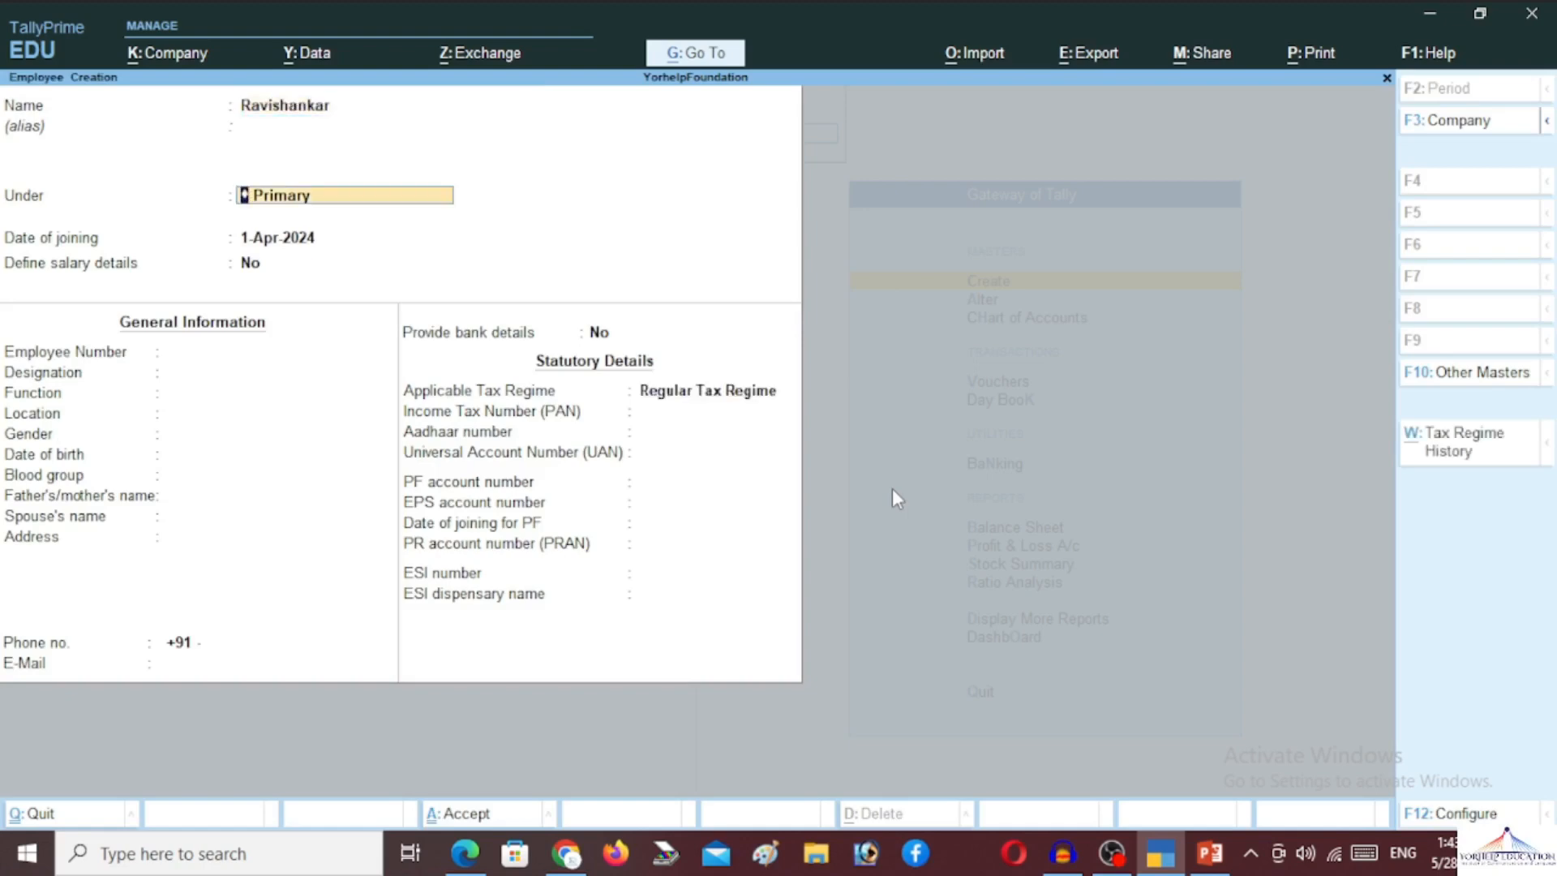
pyautogui.write('M')
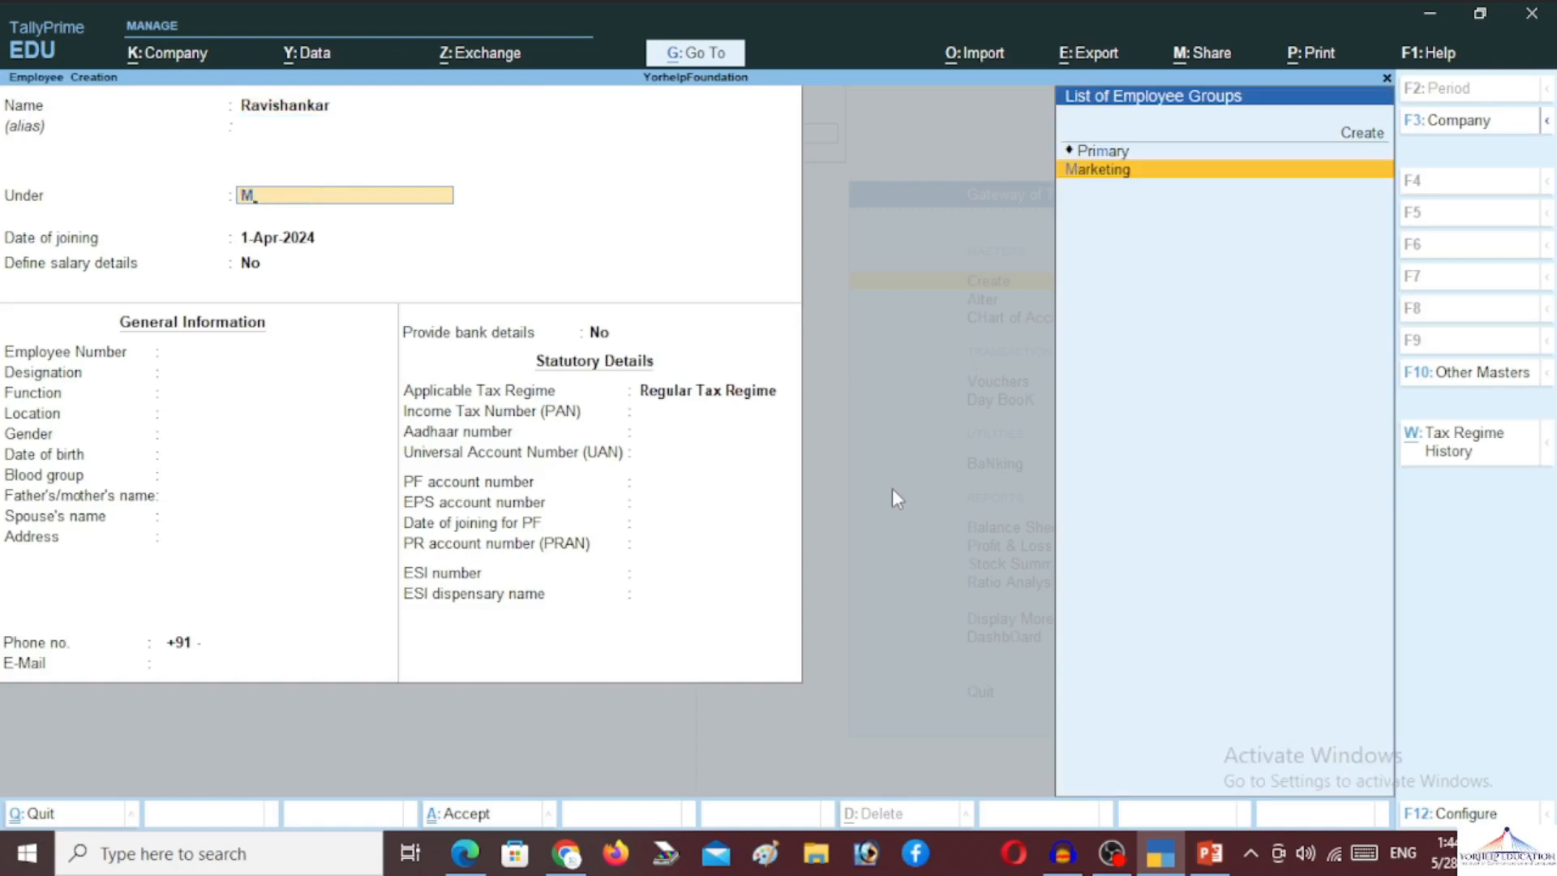
pyautogui.press('Return')
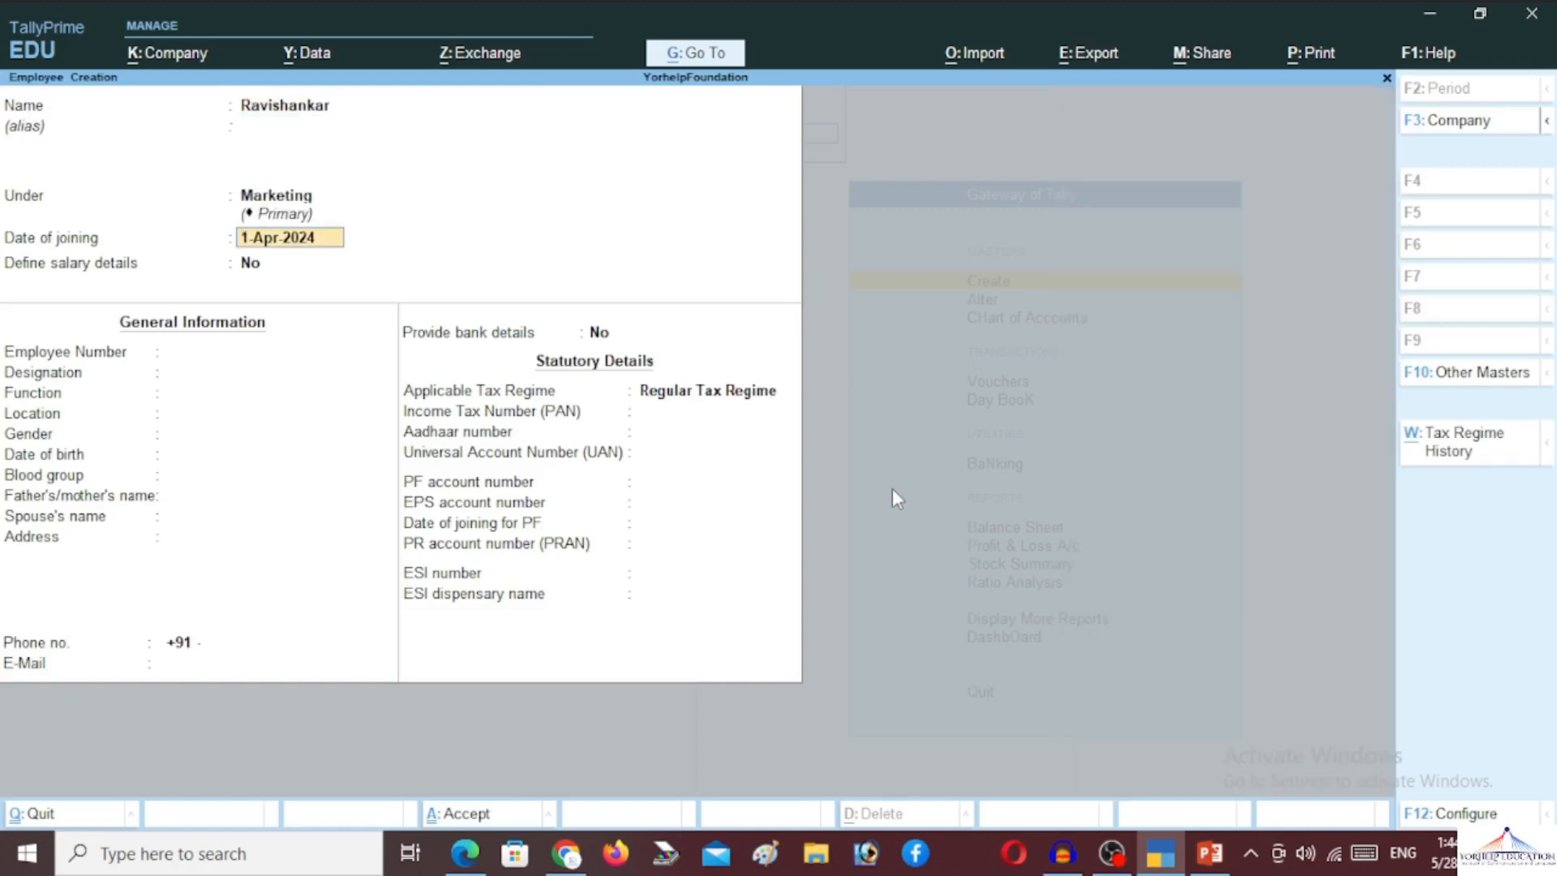
pyautogui.press('Return')
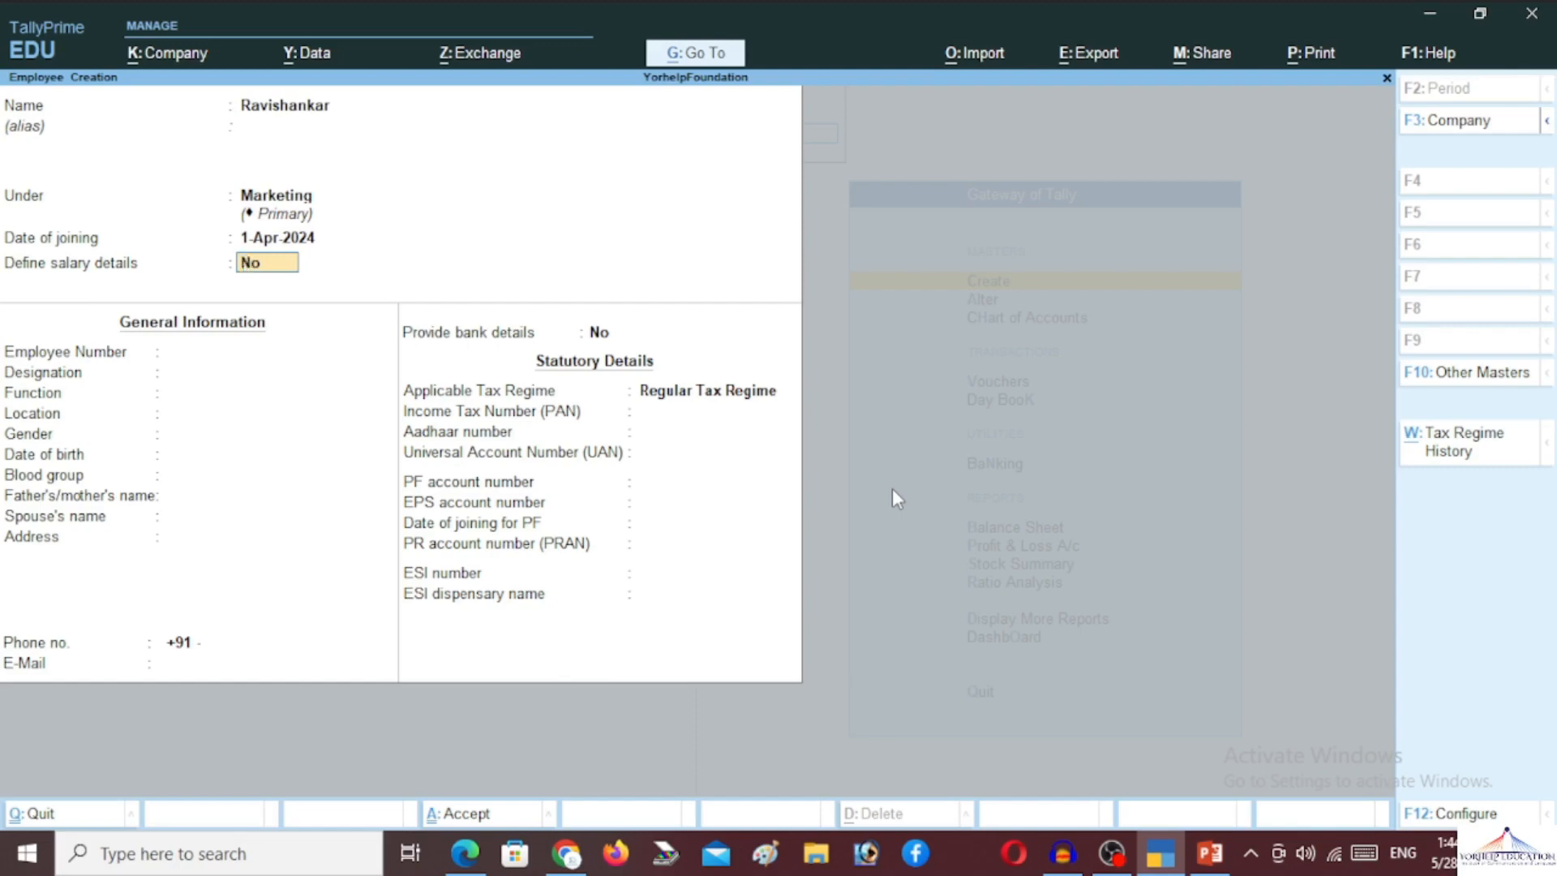
pyautogui.press('Return')
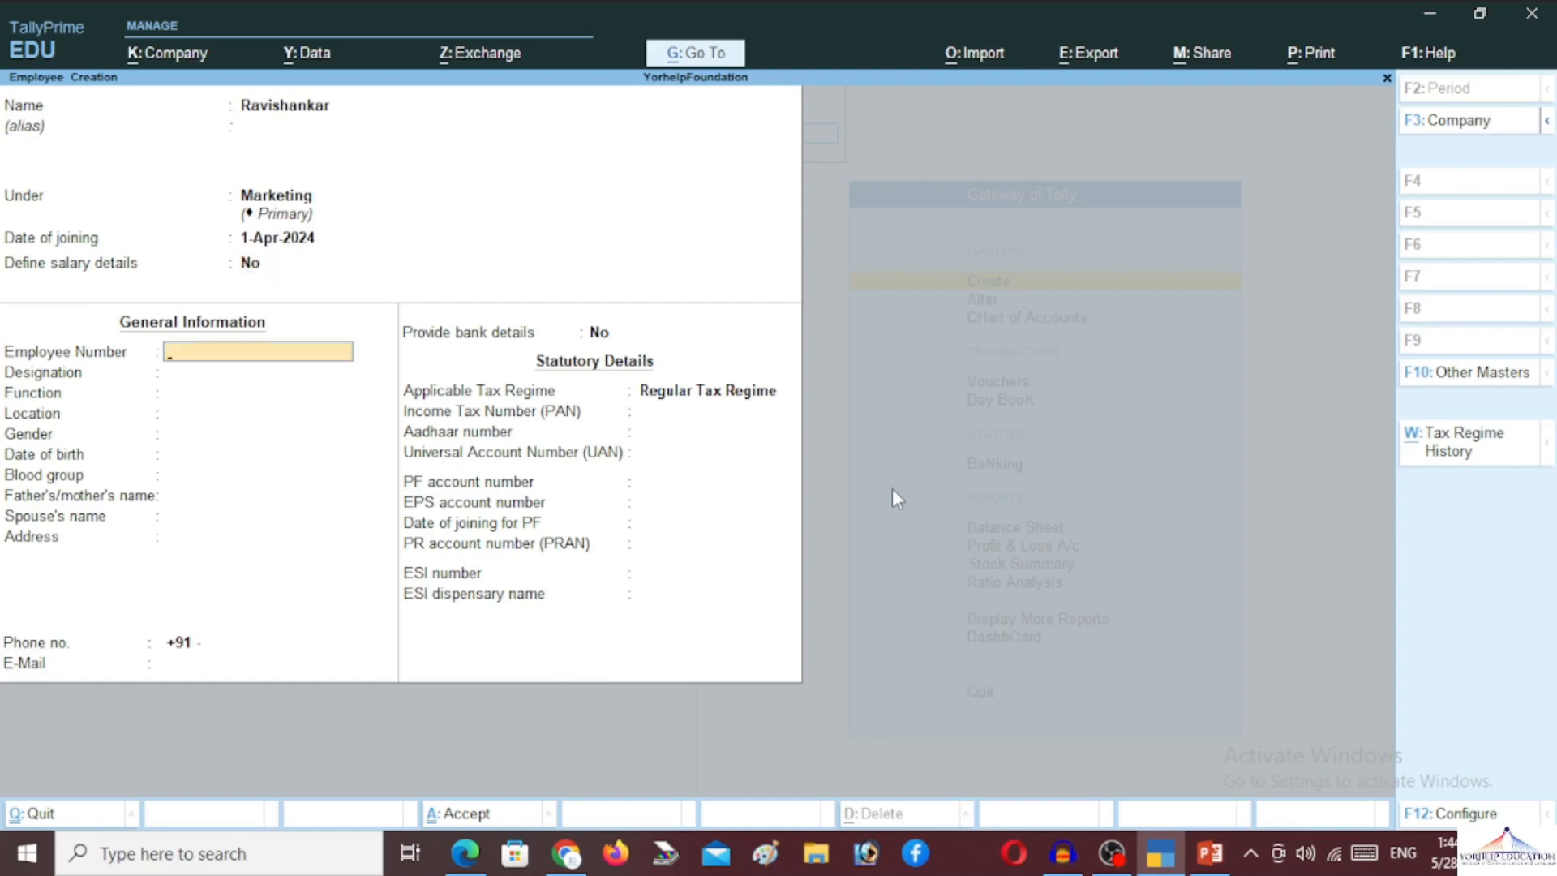
# Fill in employee number Y001, designation General Manager and location Kanpur
pyautogui.write('Y001')
pyautogui.press('Return')
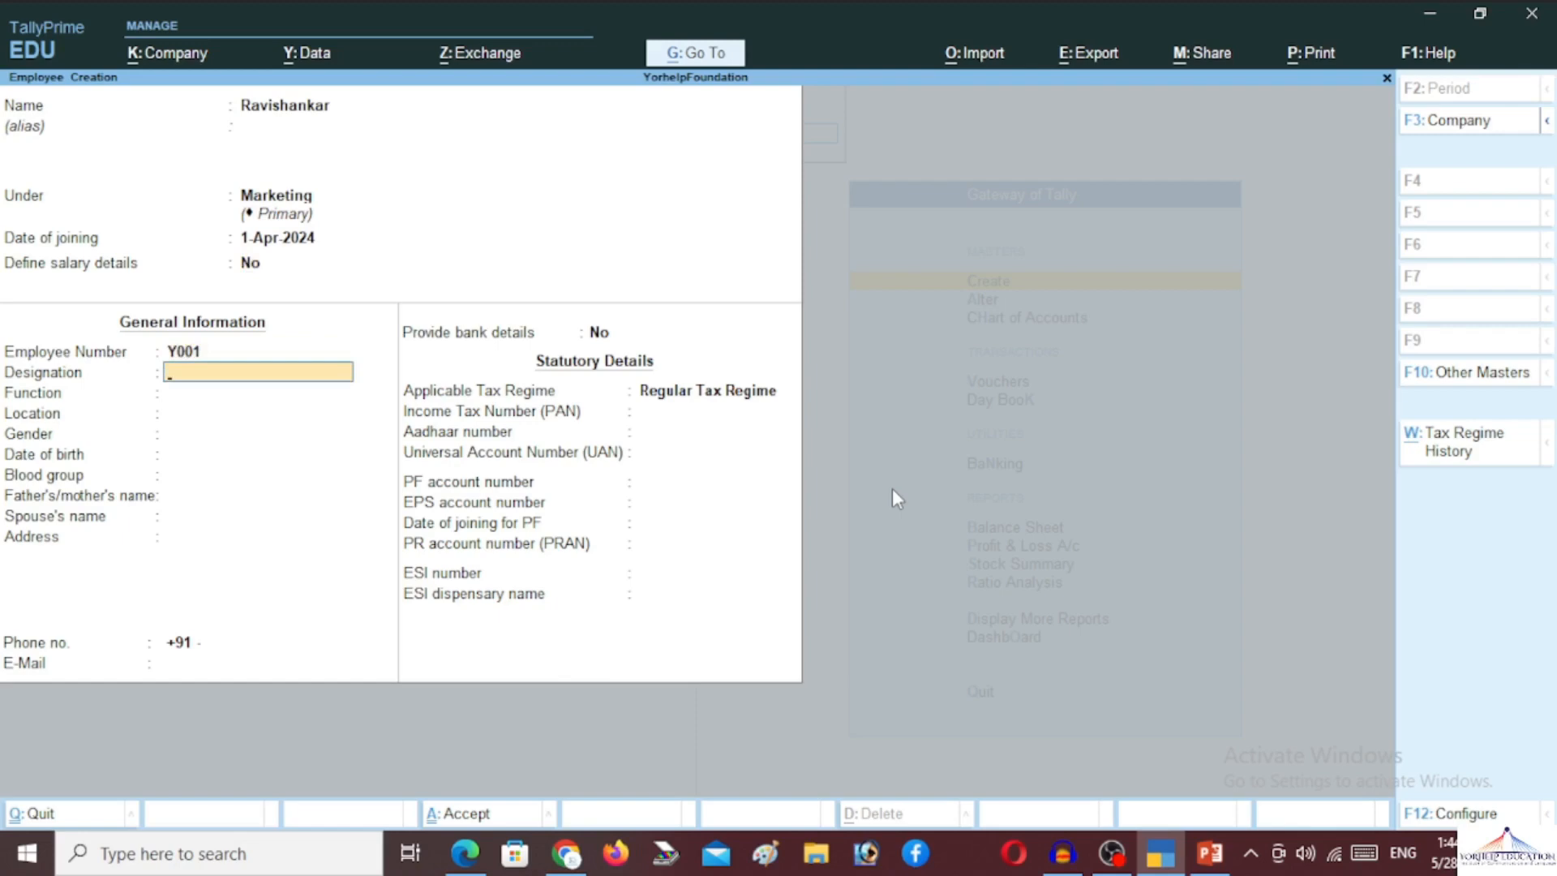
pyautogui.write('General Manager')
pyautogui.press('Return')
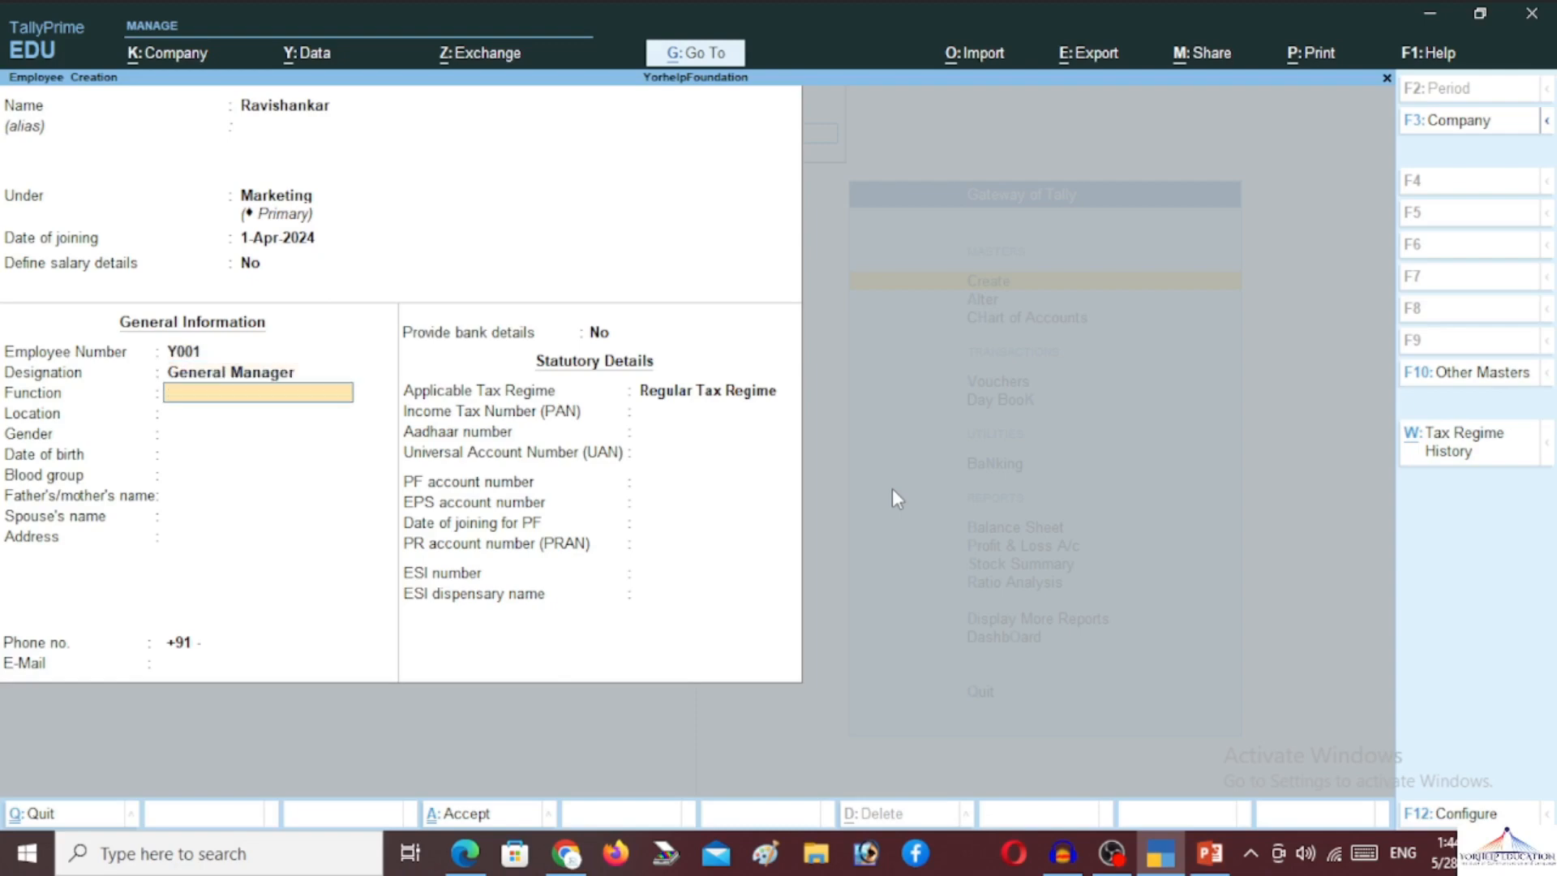
pyautogui.press('Return')
pyautogui.write('Kanpur')
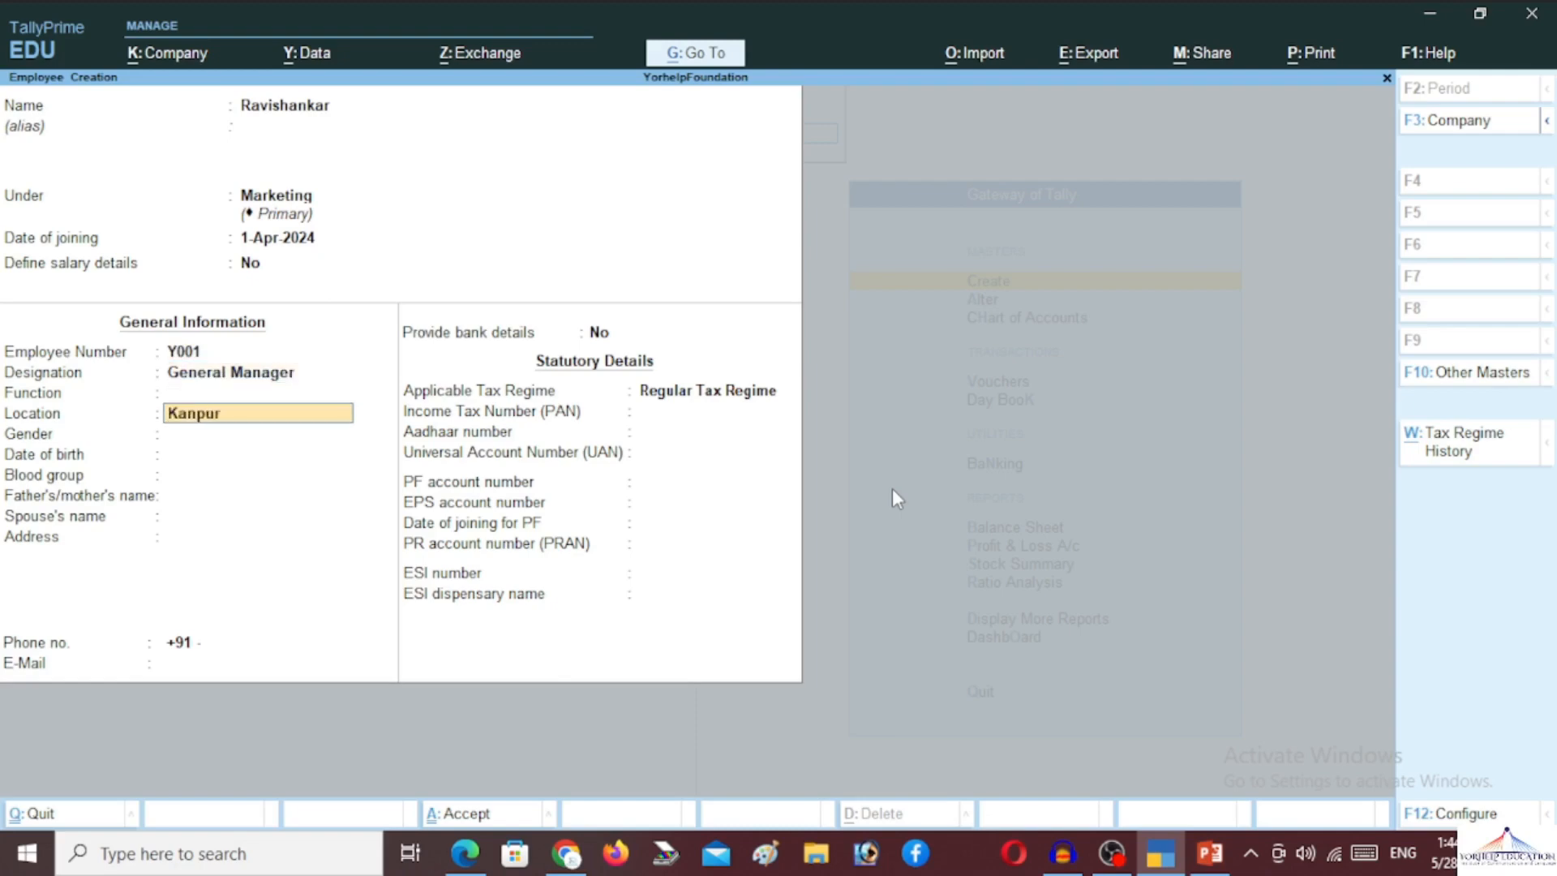
pyautogui.press('Return')
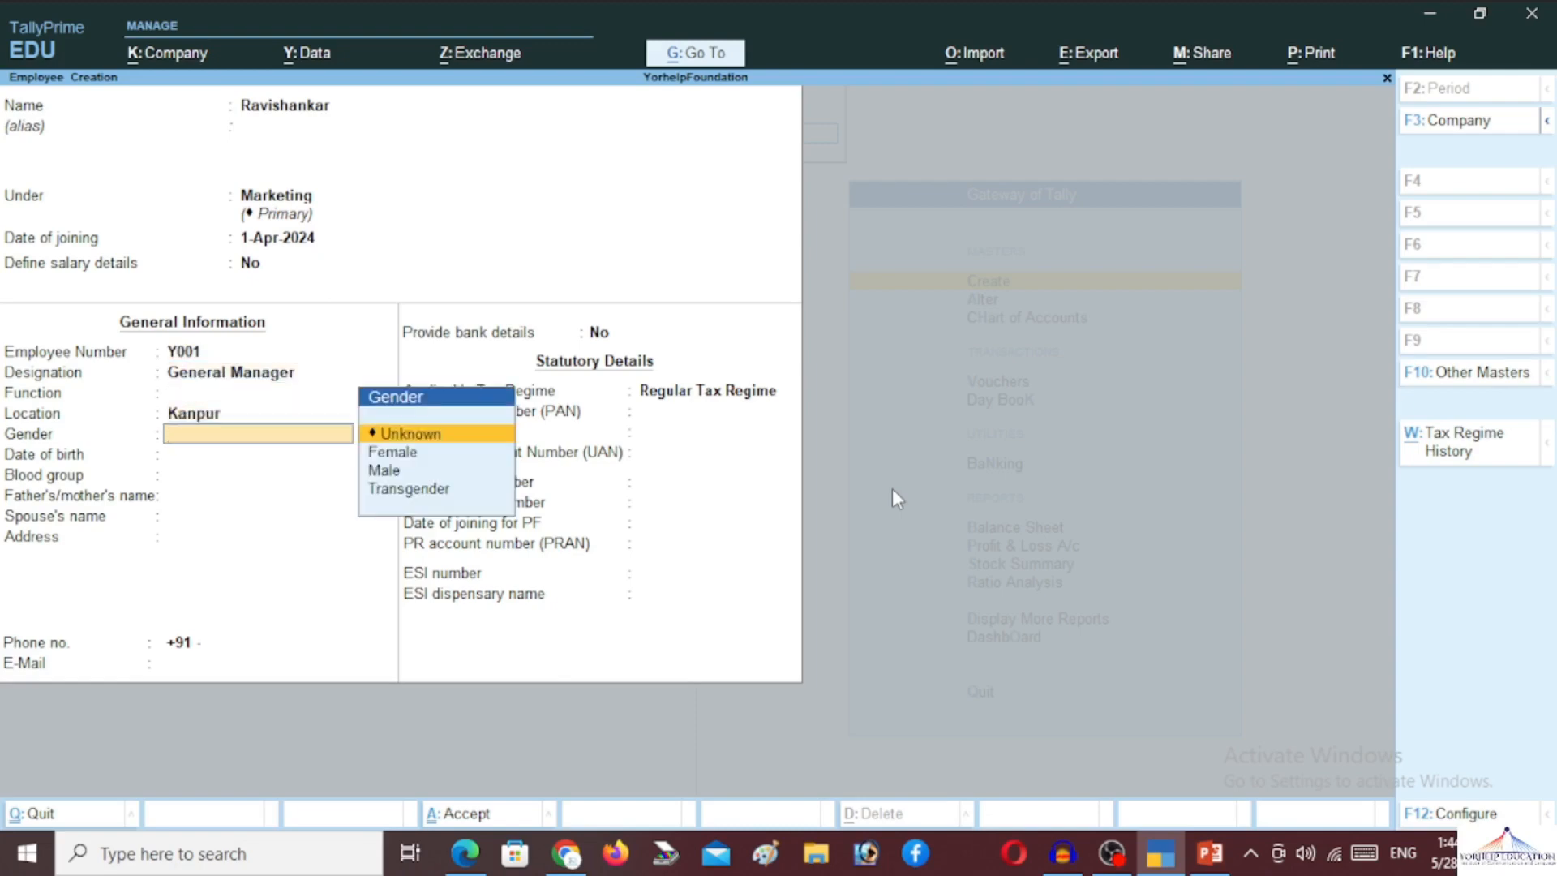
# Set the employee's gender to Male, birth date 02-May-2000 and blood group A Positive
pyautogui.press('Down')
pyautogui.press('Down')
pyautogui.press('Return')
pyautogui.write('02')
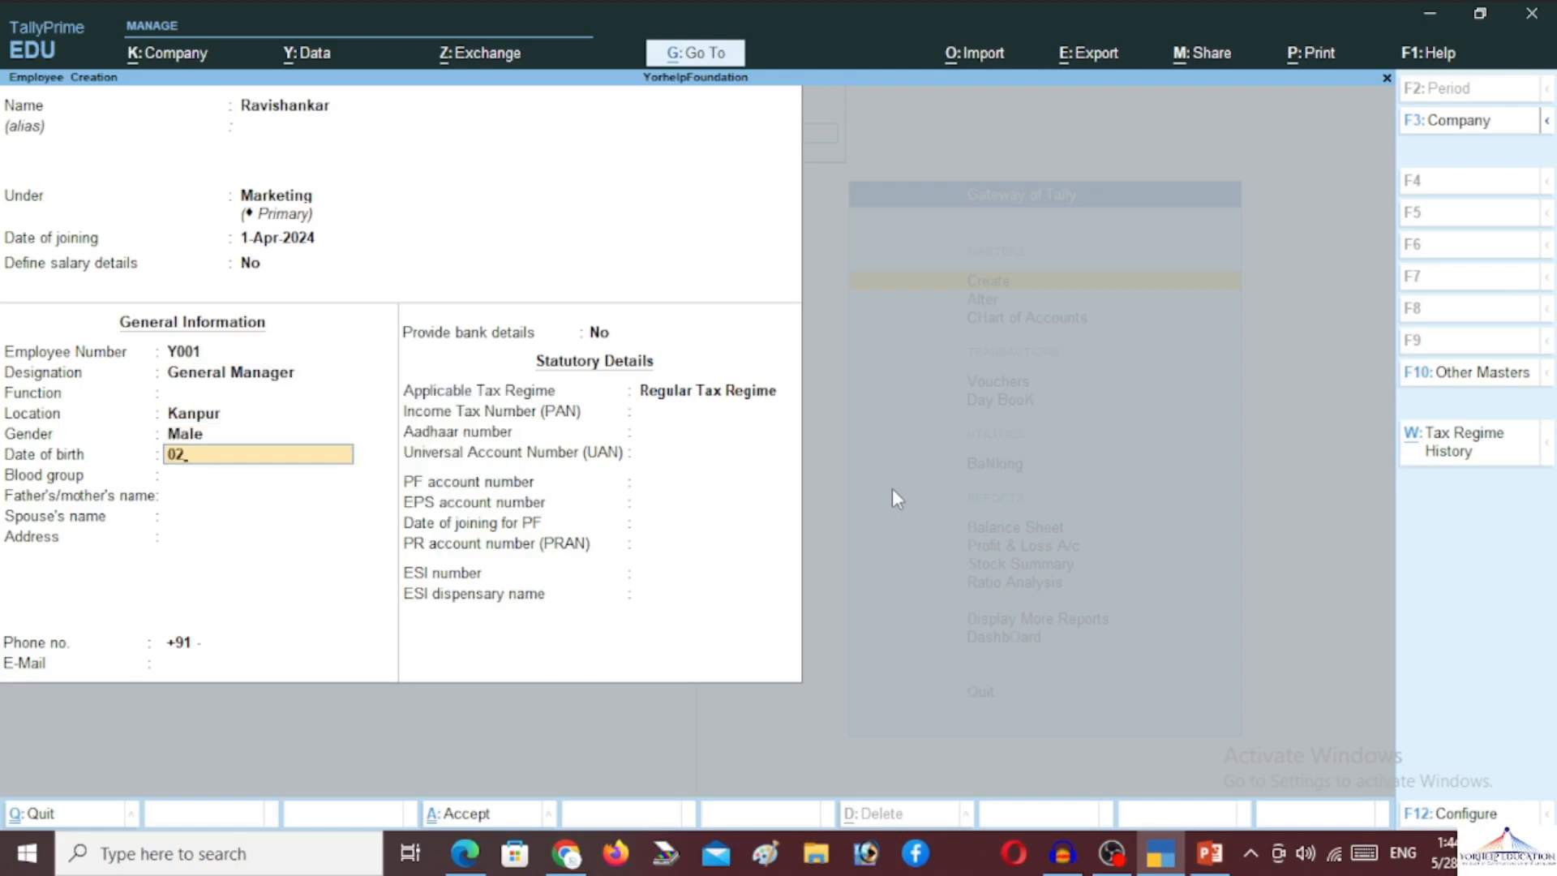
pyautogui.write('-May-2000')
pyautogui.press('Return')
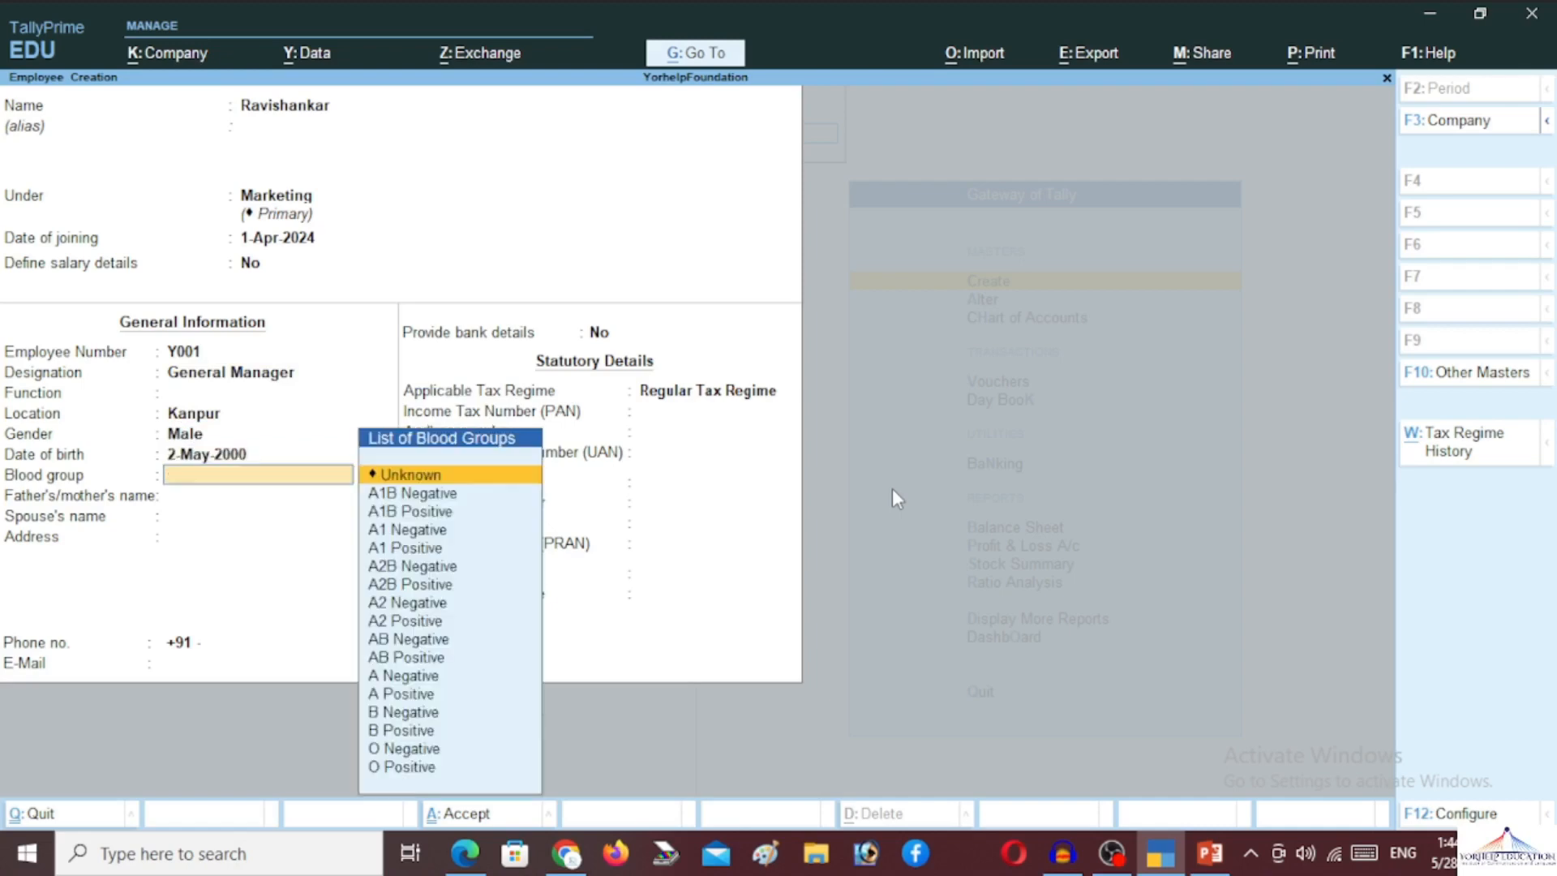
pyautogui.press('Down')
pyautogui.press('Down')
pyautogui.press('Down')
pyautogui.press('Down')
pyautogui.press('Down')
pyautogui.press('Down')
pyautogui.press('Down')
pyautogui.press('Down')
pyautogui.press('Down')
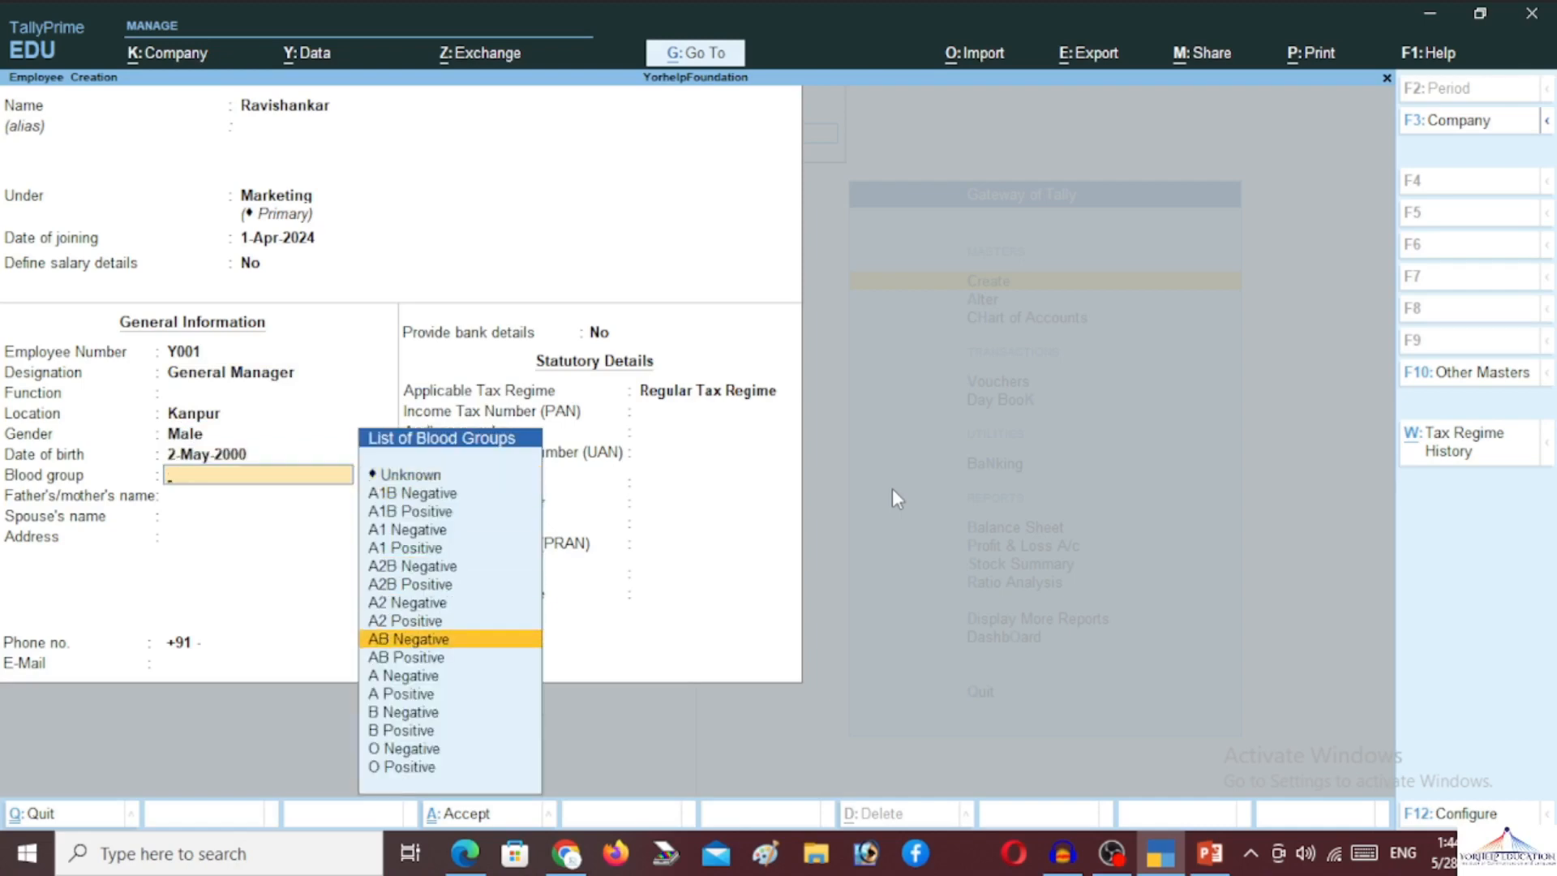
pyautogui.press('Up')
pyautogui.press('Down')
pyautogui.press('Down')
pyautogui.press('Down')
pyautogui.press('Down')
pyautogui.press('Return')
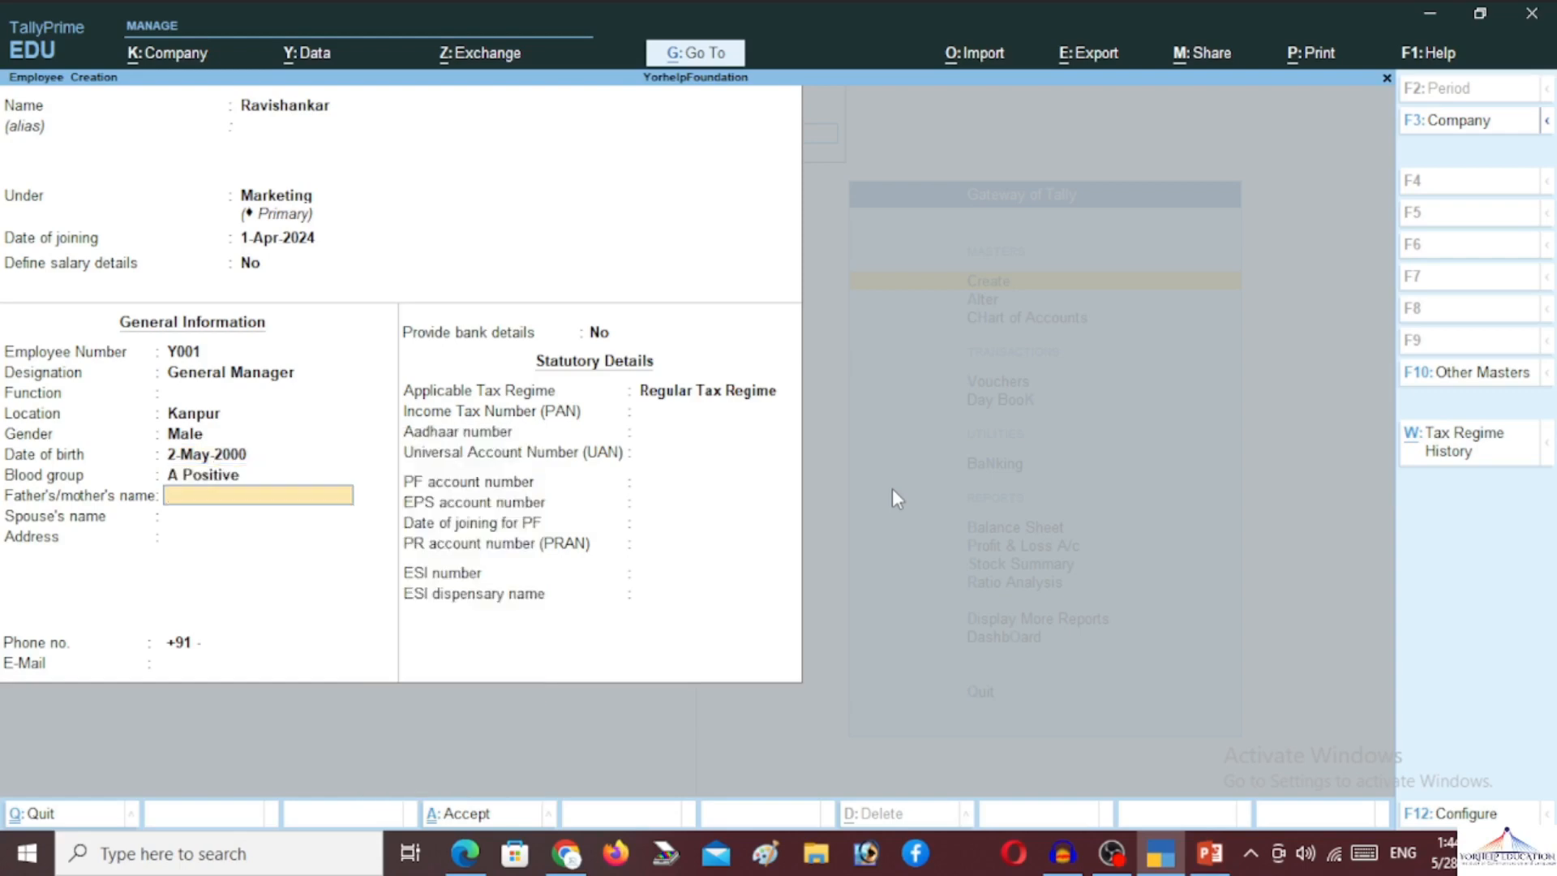
# Fill in the parent's name and address Kanpur, then save the employee record
pyautogui.write('Harishanka')
pyautogui.press('Return')
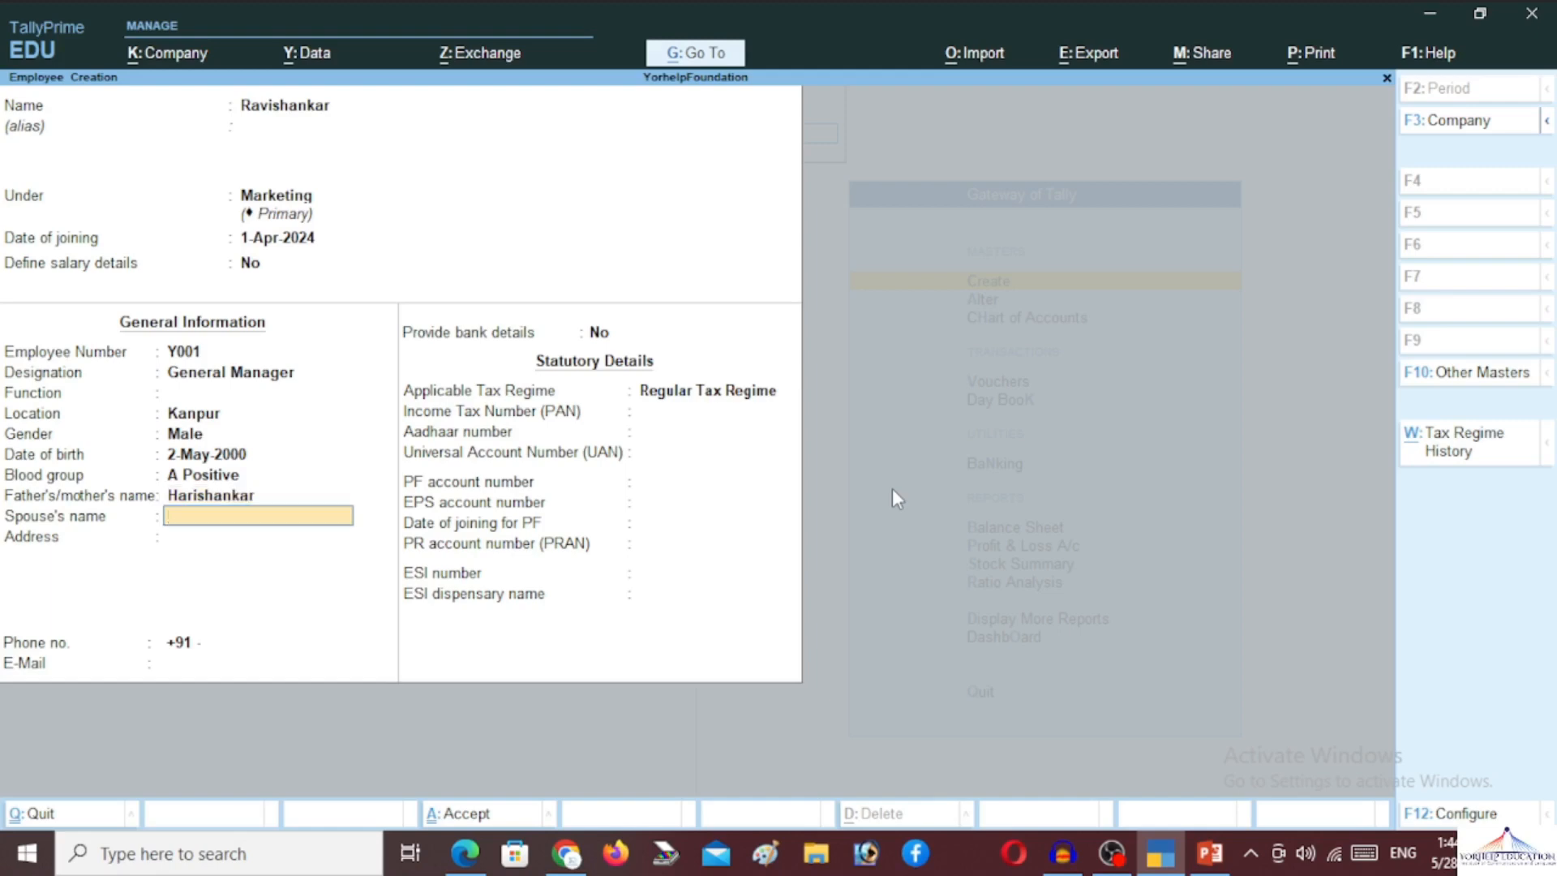
pyautogui.press('Return')
pyautogui.write('Kanpur')
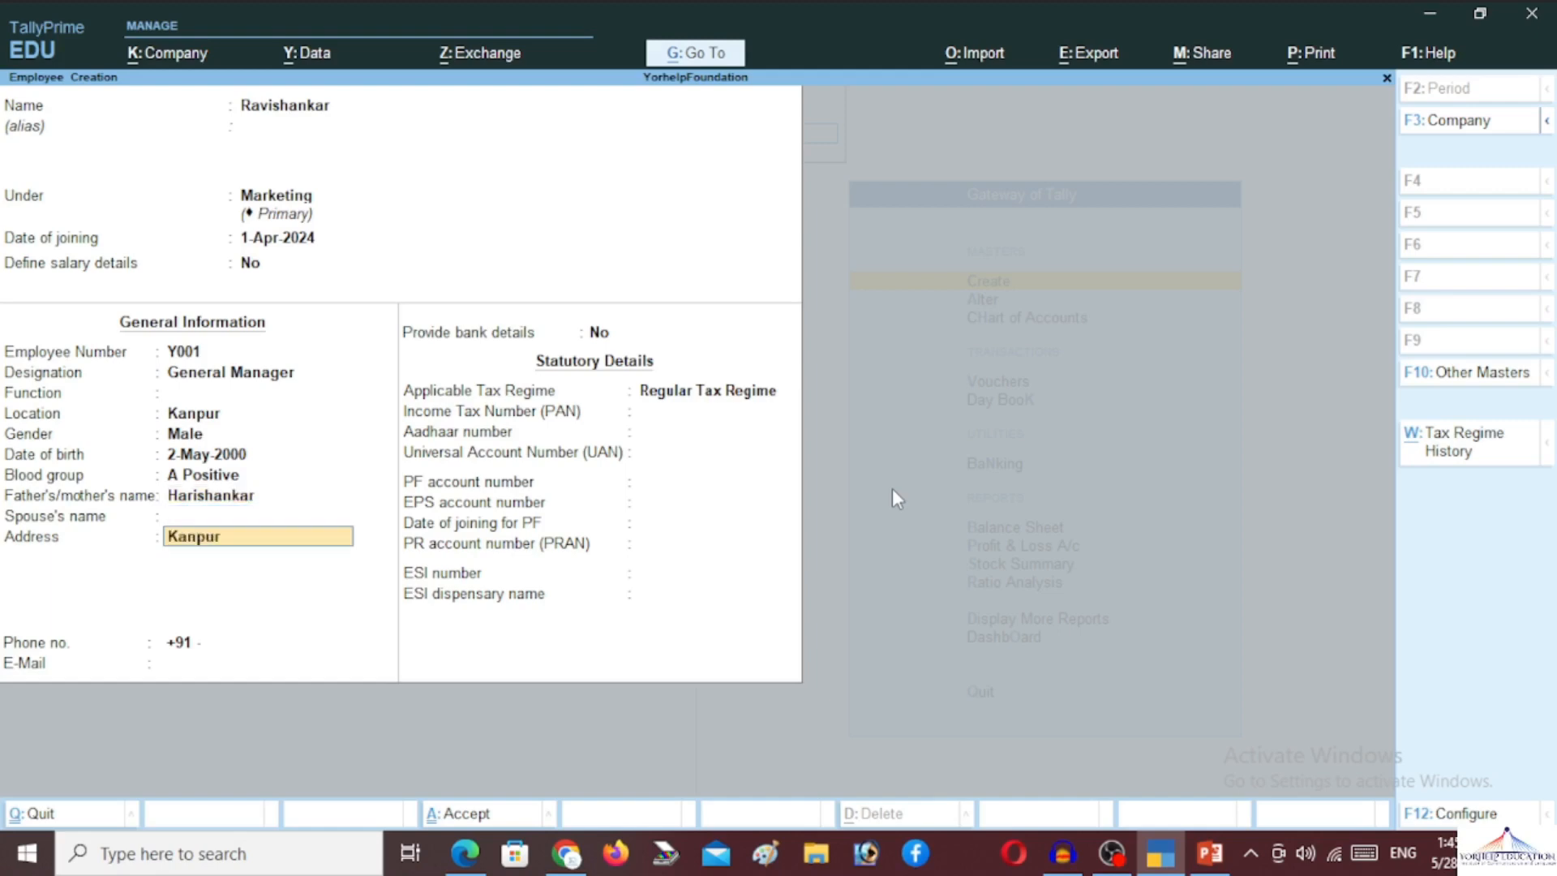
pyautogui.press('Return')
pyautogui.press('Return')
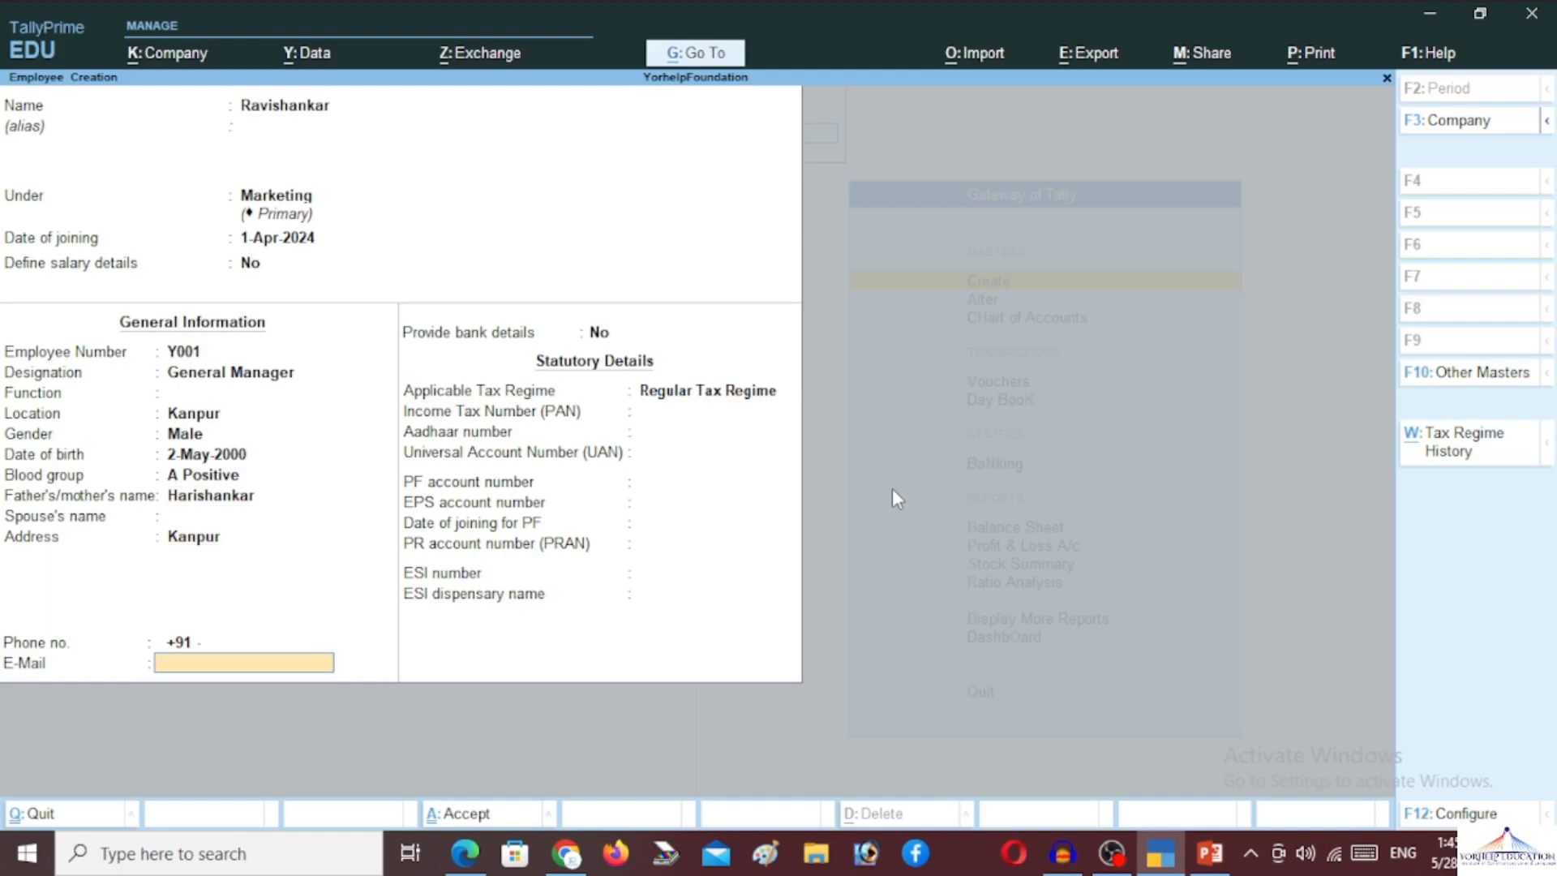
pyautogui.press('Return')
pyautogui.press('Return')
pyautogui.press('Return')
pyautogui.press('Return')
pyautogui.press('Return')
pyautogui.press('Return')
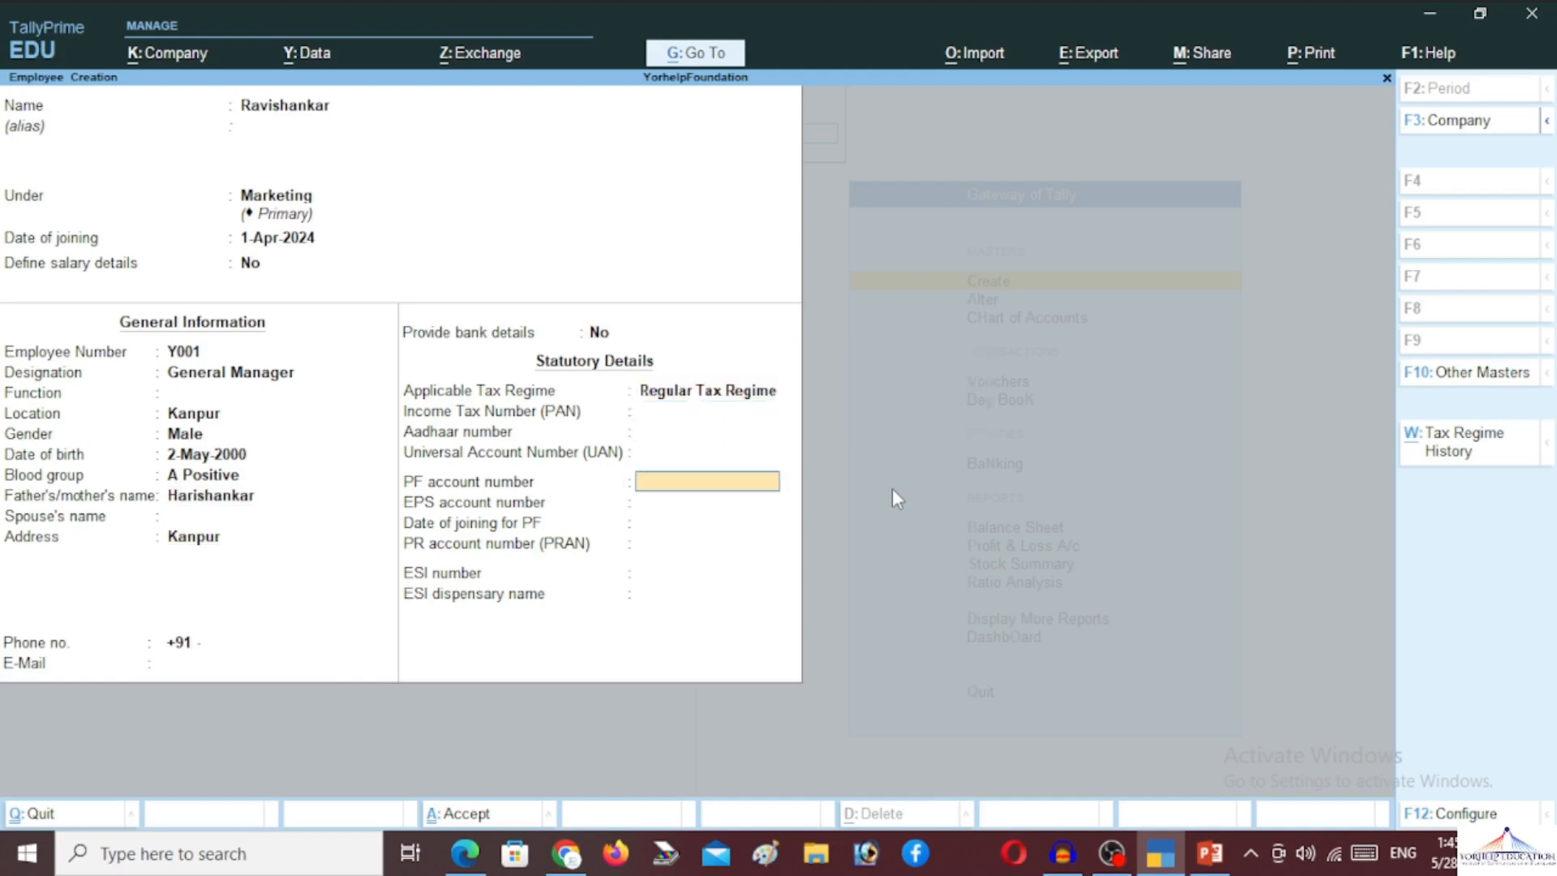
pyautogui.press('Return')
pyautogui.press('Return')
pyautogui.press('Return')
pyautogui.press('Return')
pyautogui.press('Return')
pyautogui.press('Return')
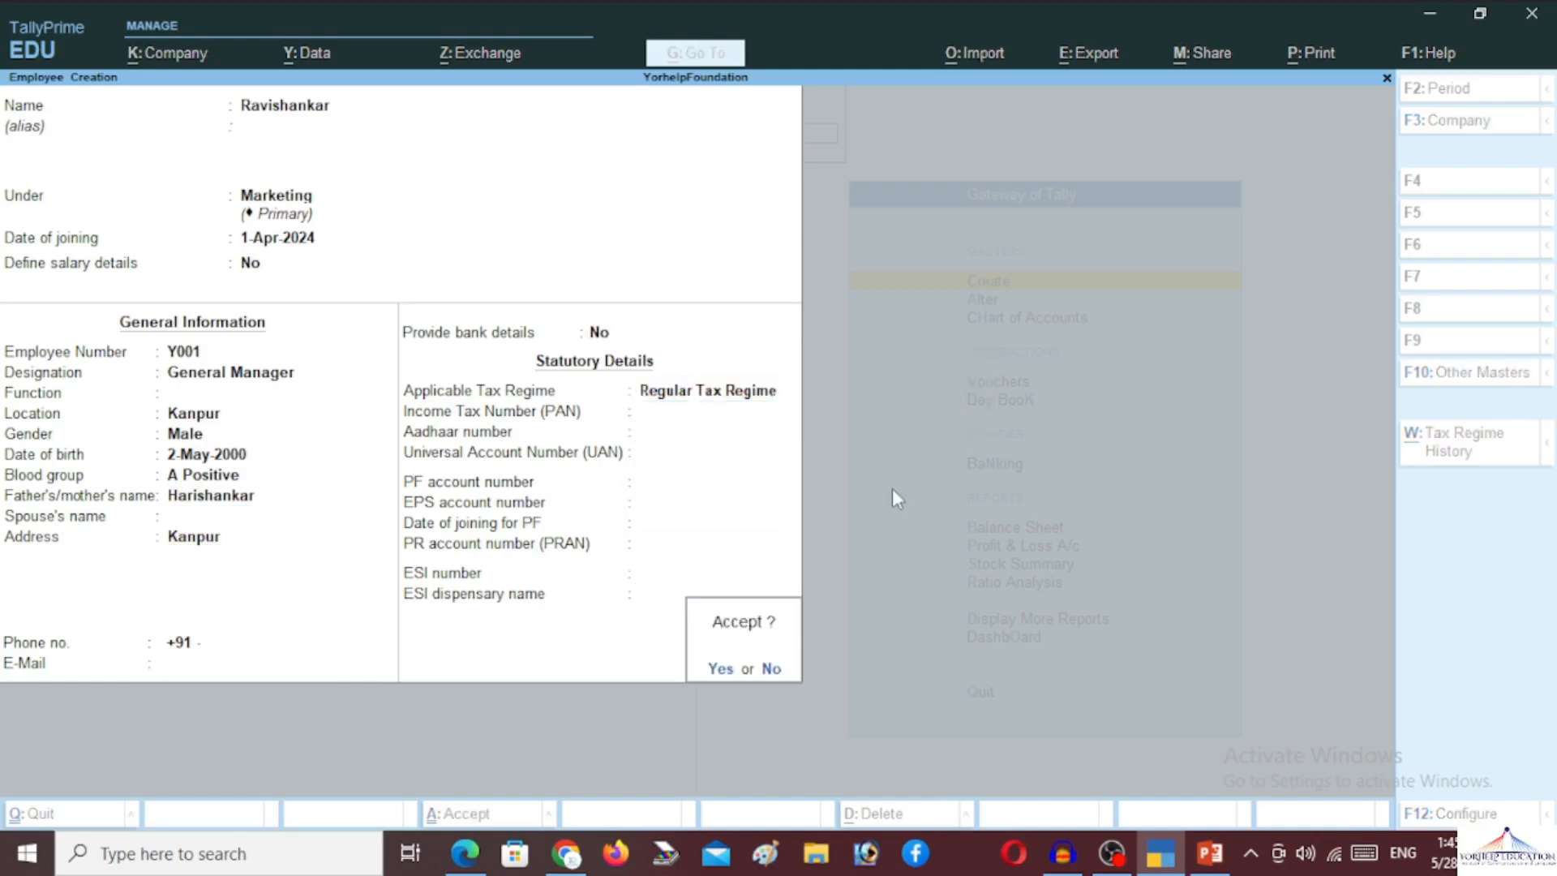
pyautogui.press('Return')
pyautogui.press('Escape')
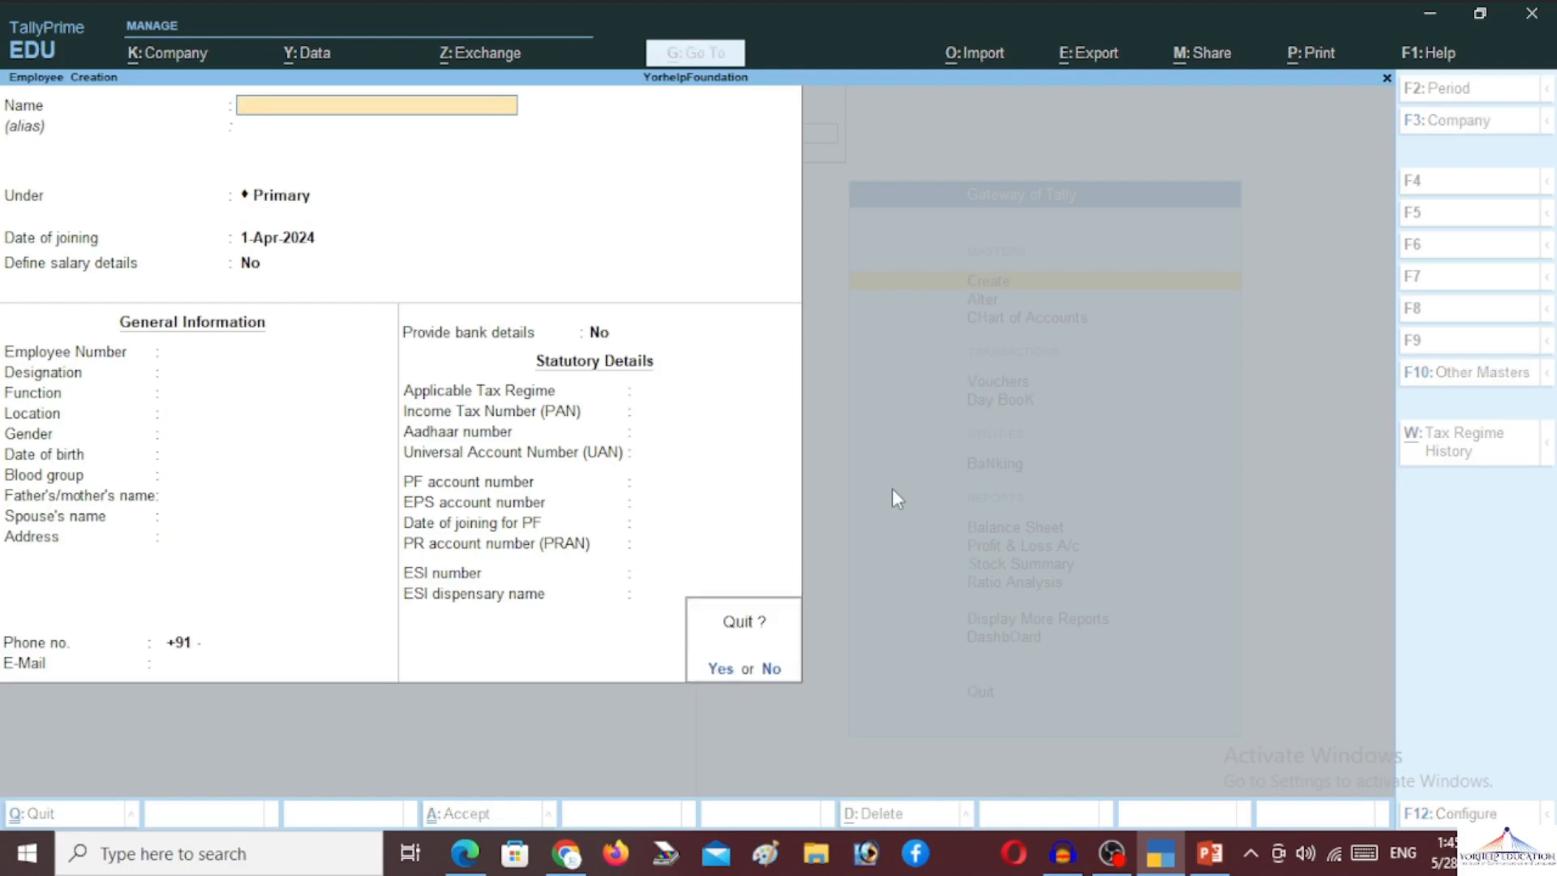
# Create the work unit Day with formal name Days and no unit code
pyautogui.press('Return')
pyautogui.press('Down')
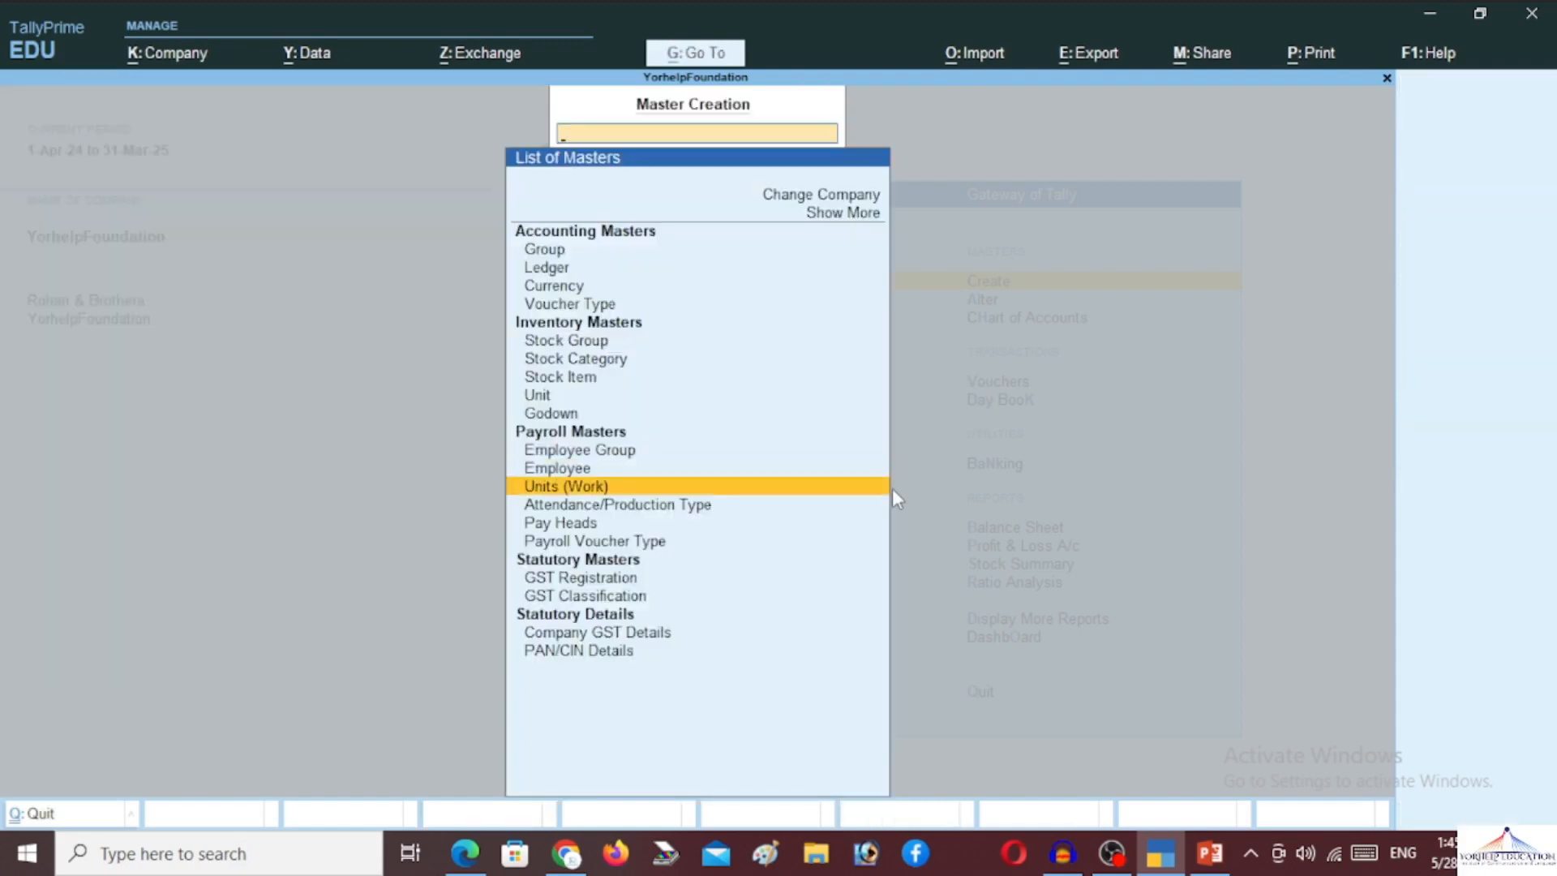
pyautogui.press('Return')
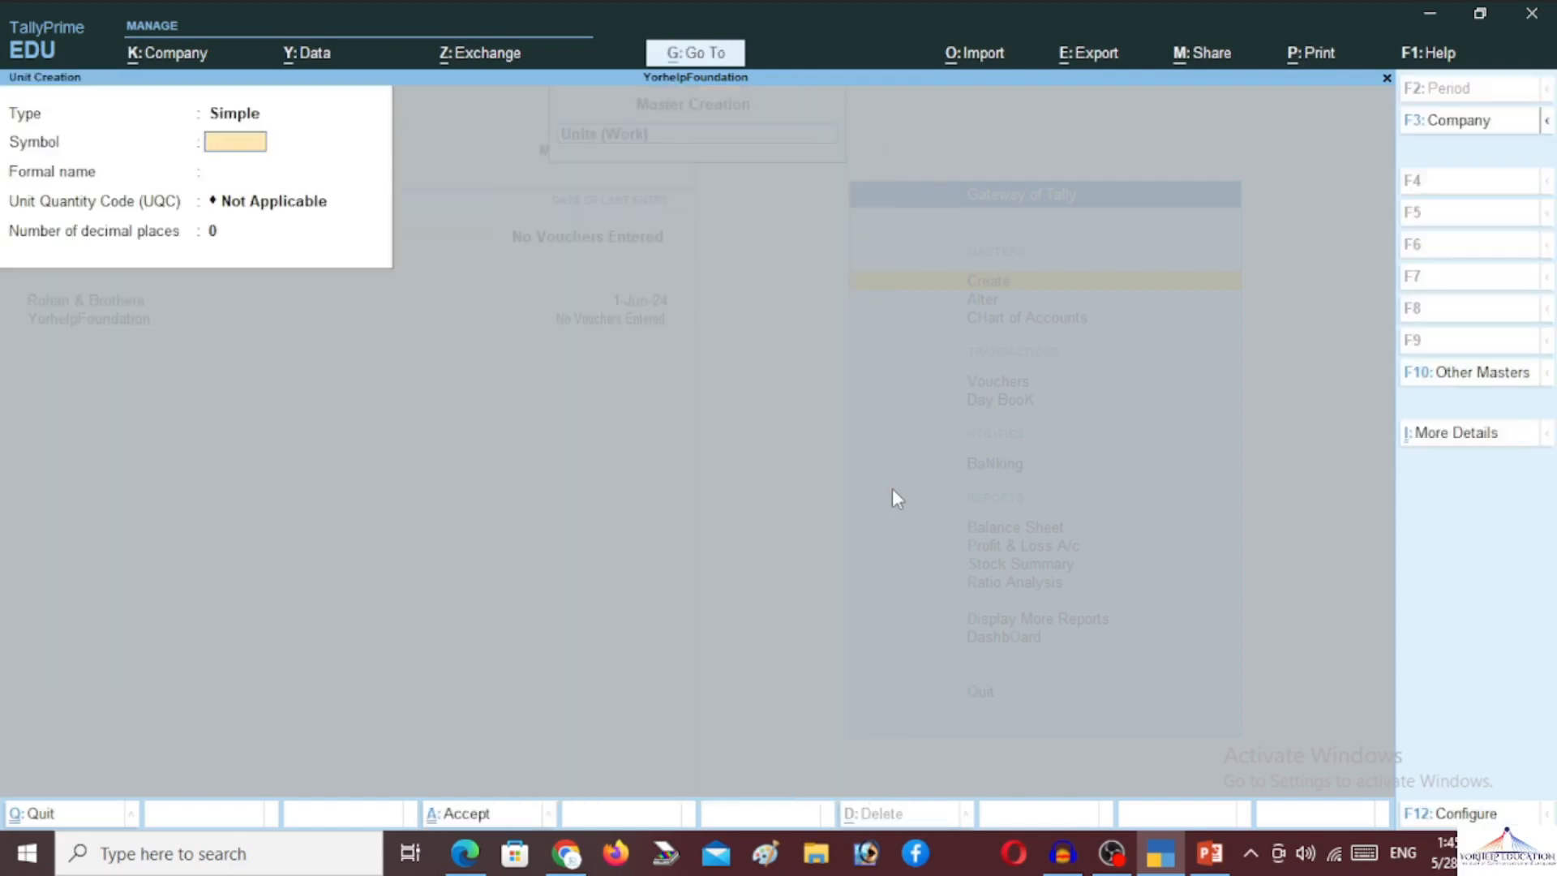
pyautogui.write('Day')
pyautogui.press('Return')
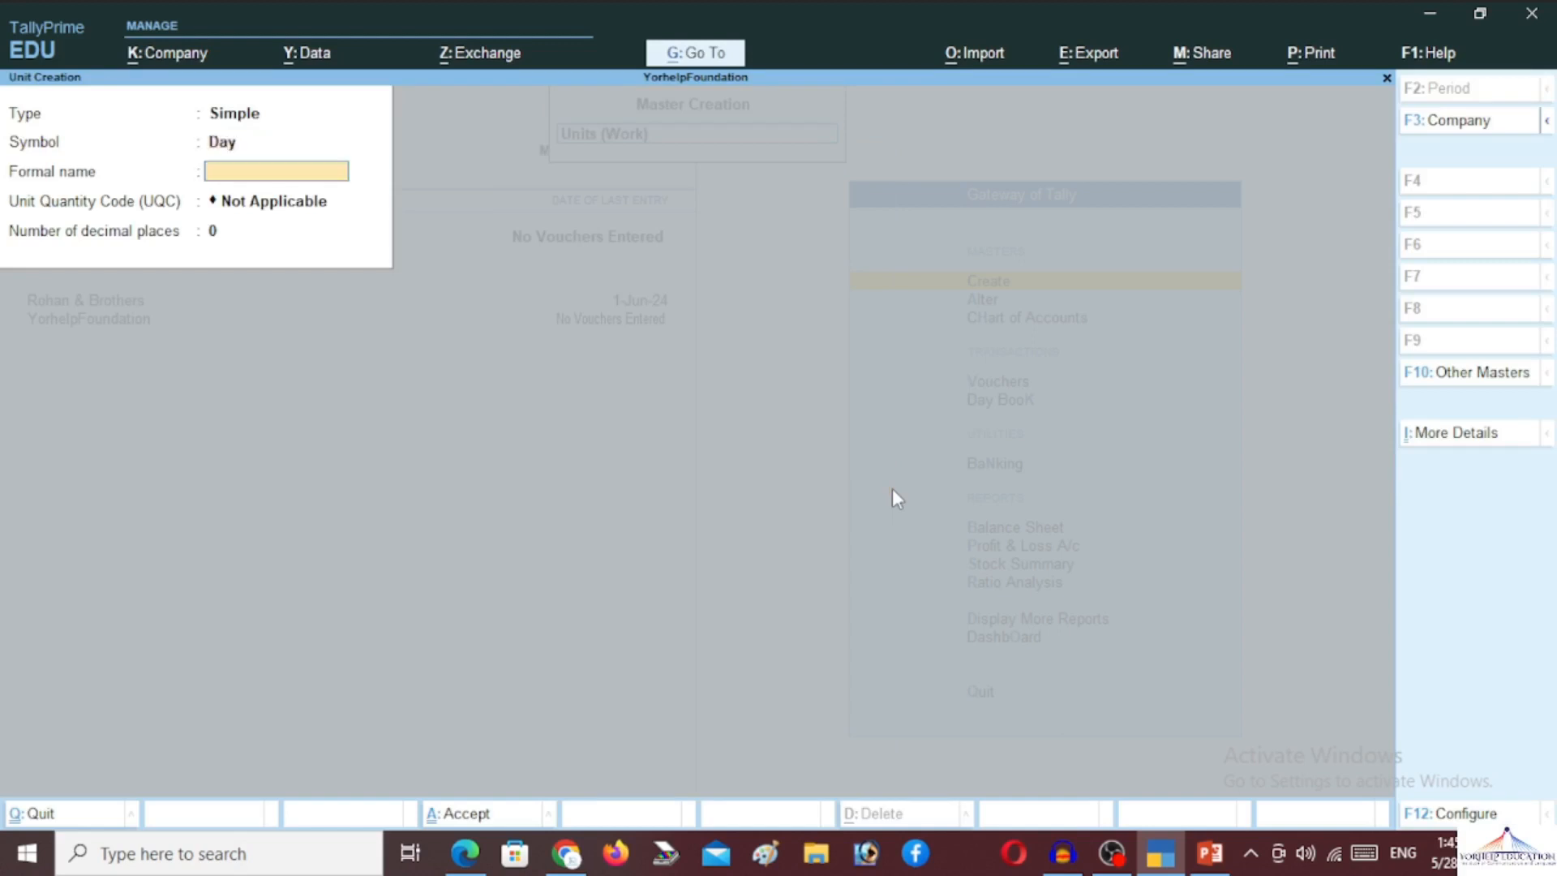
pyautogui.write('Days')
pyautogui.press('Return')
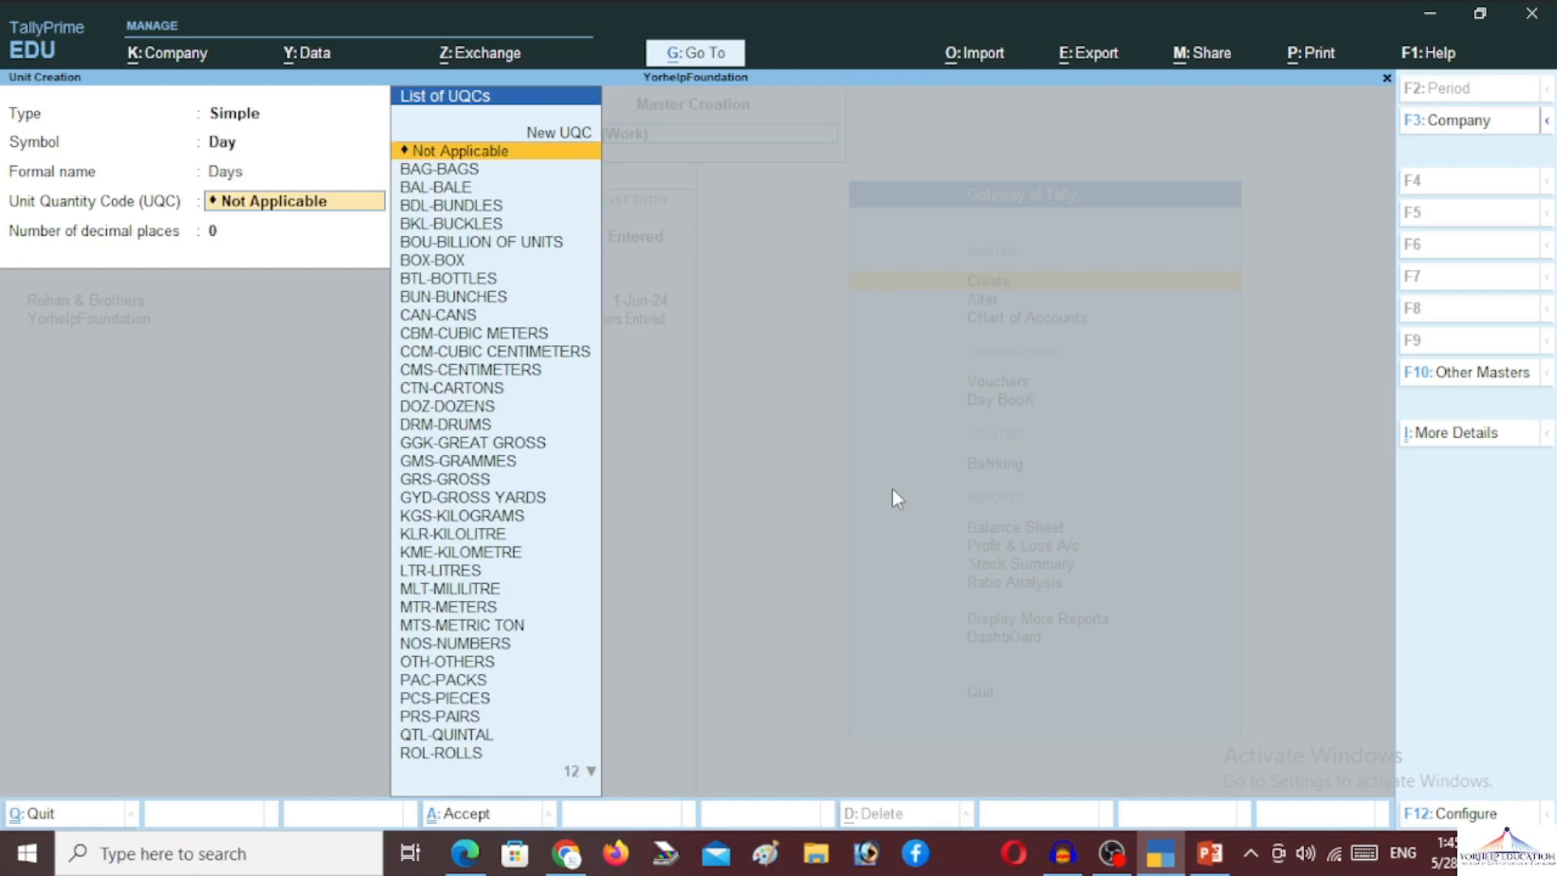
pyautogui.write('da')
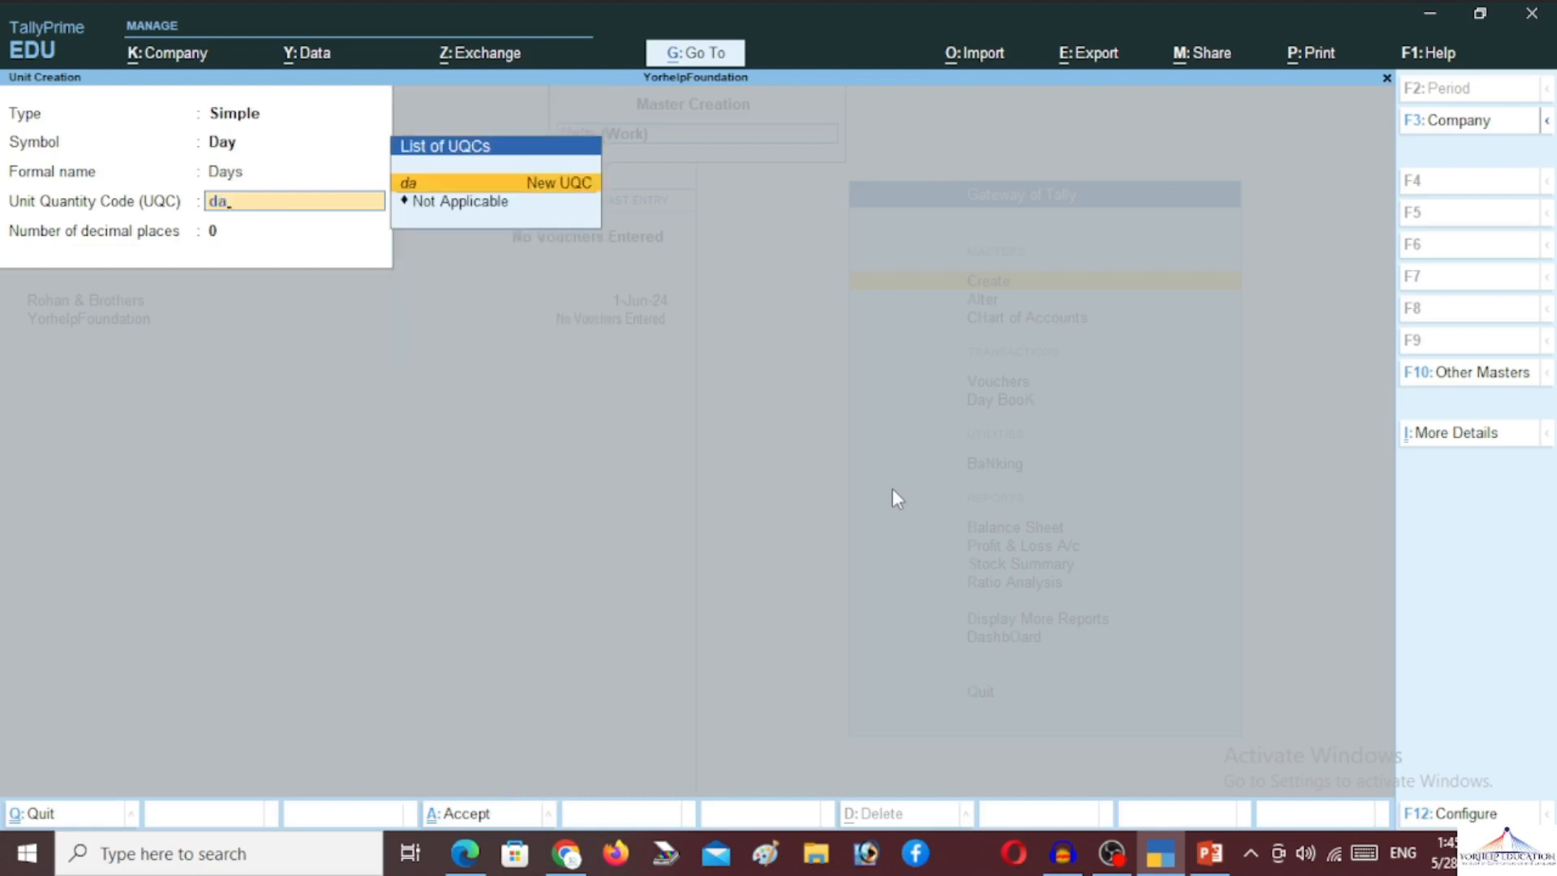
pyautogui.press('BackSpace')
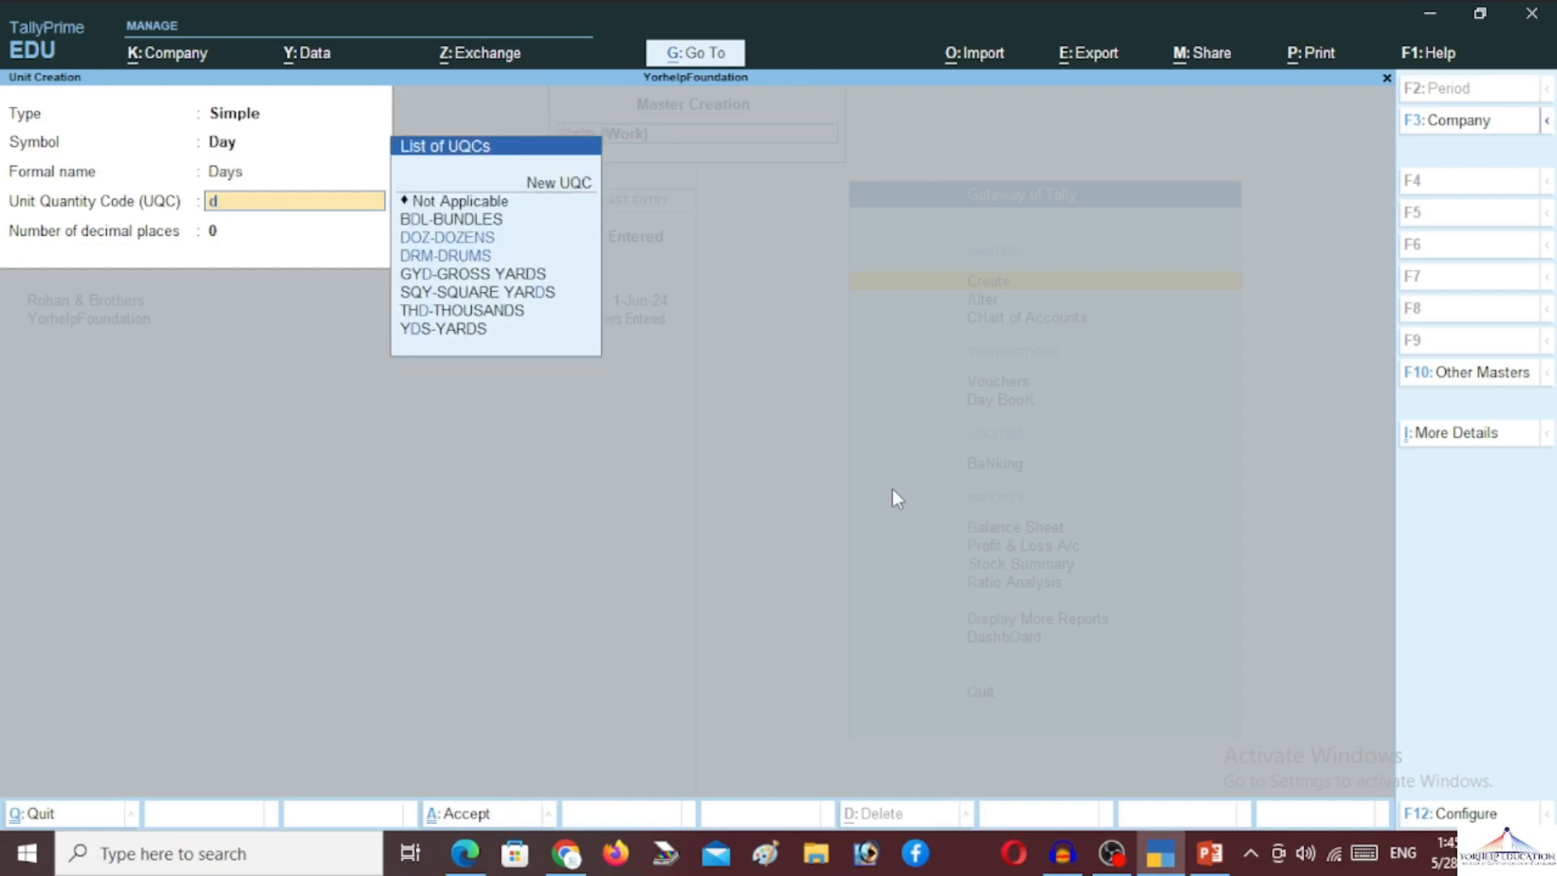
pyautogui.press('BackSpace')
pyautogui.press('Return')
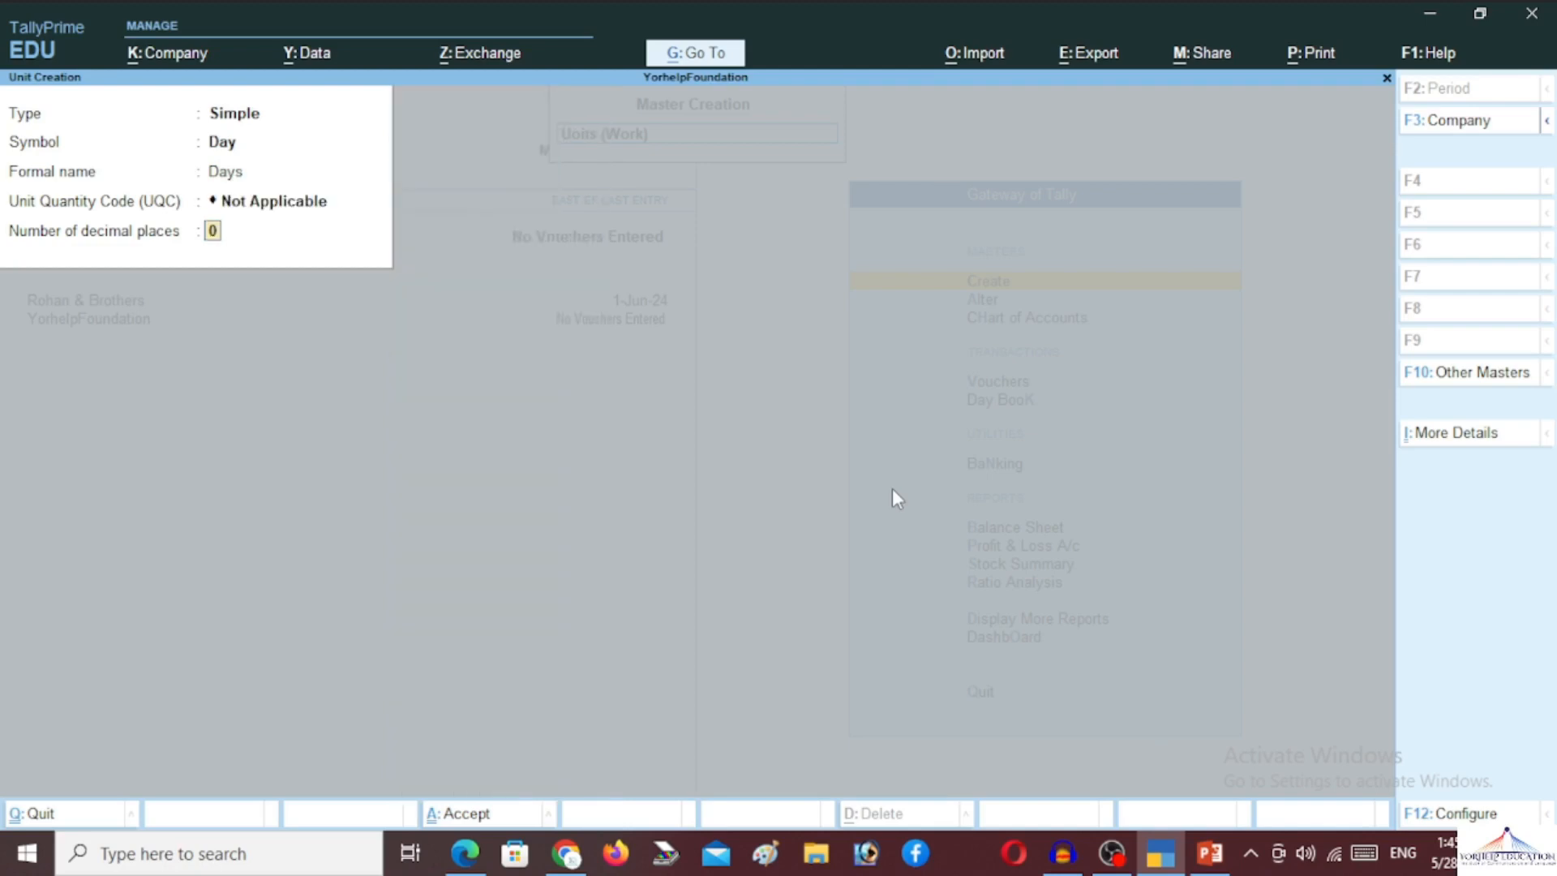
pyautogui.press('Return')
# Create the work unit Hrs with formal name Hours and leave unit creation
pyautogui.press('Return')
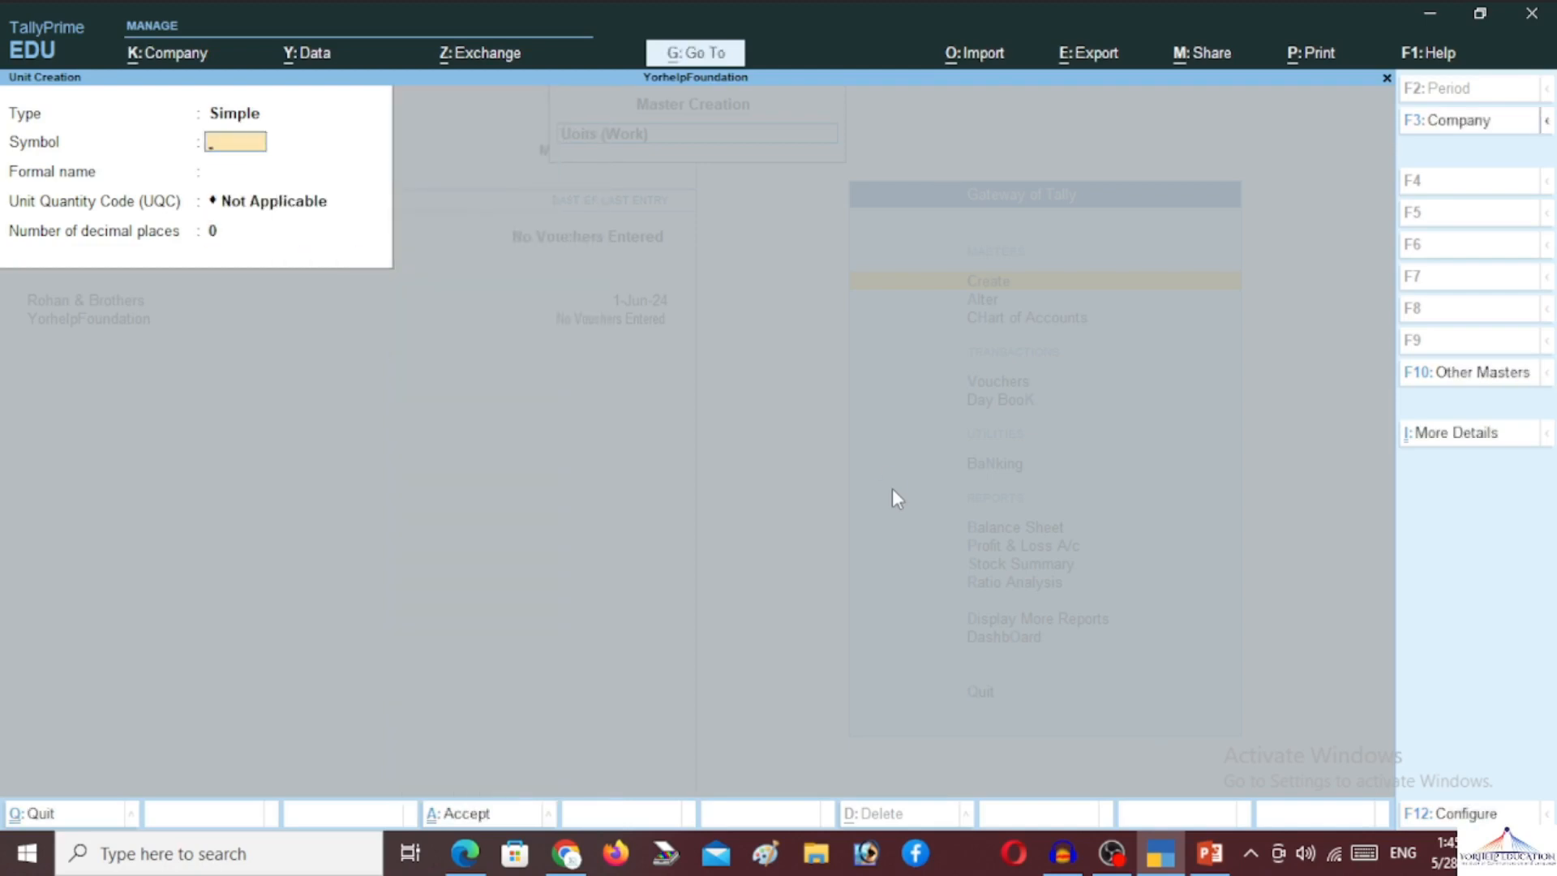
pyautogui.write('Hrs')
pyautogui.press('Return')
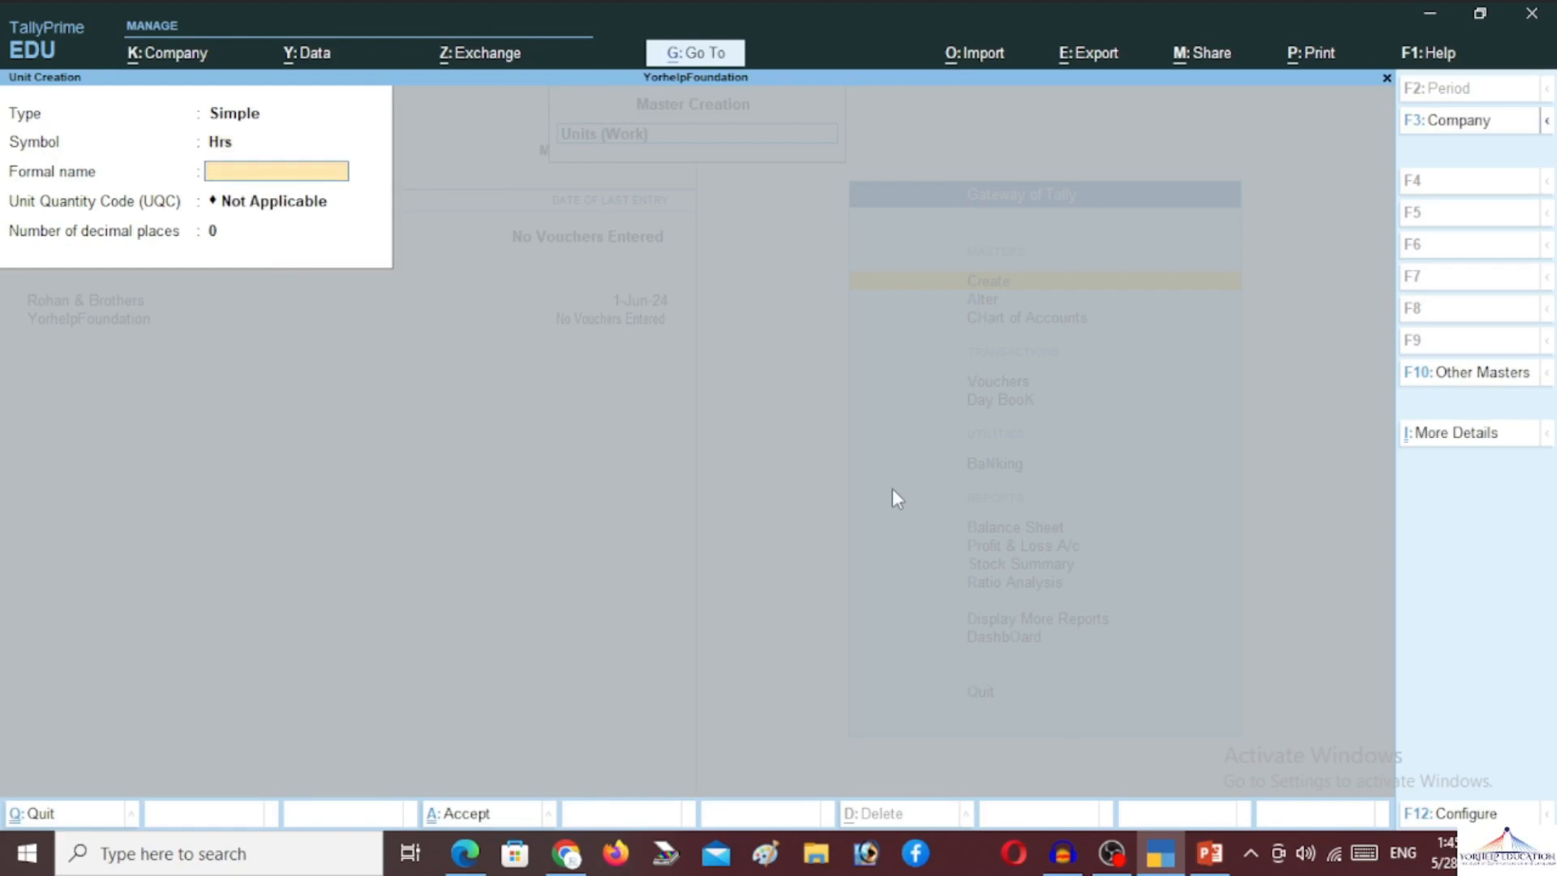
pyautogui.write('Hours')
pyautogui.press('Return')
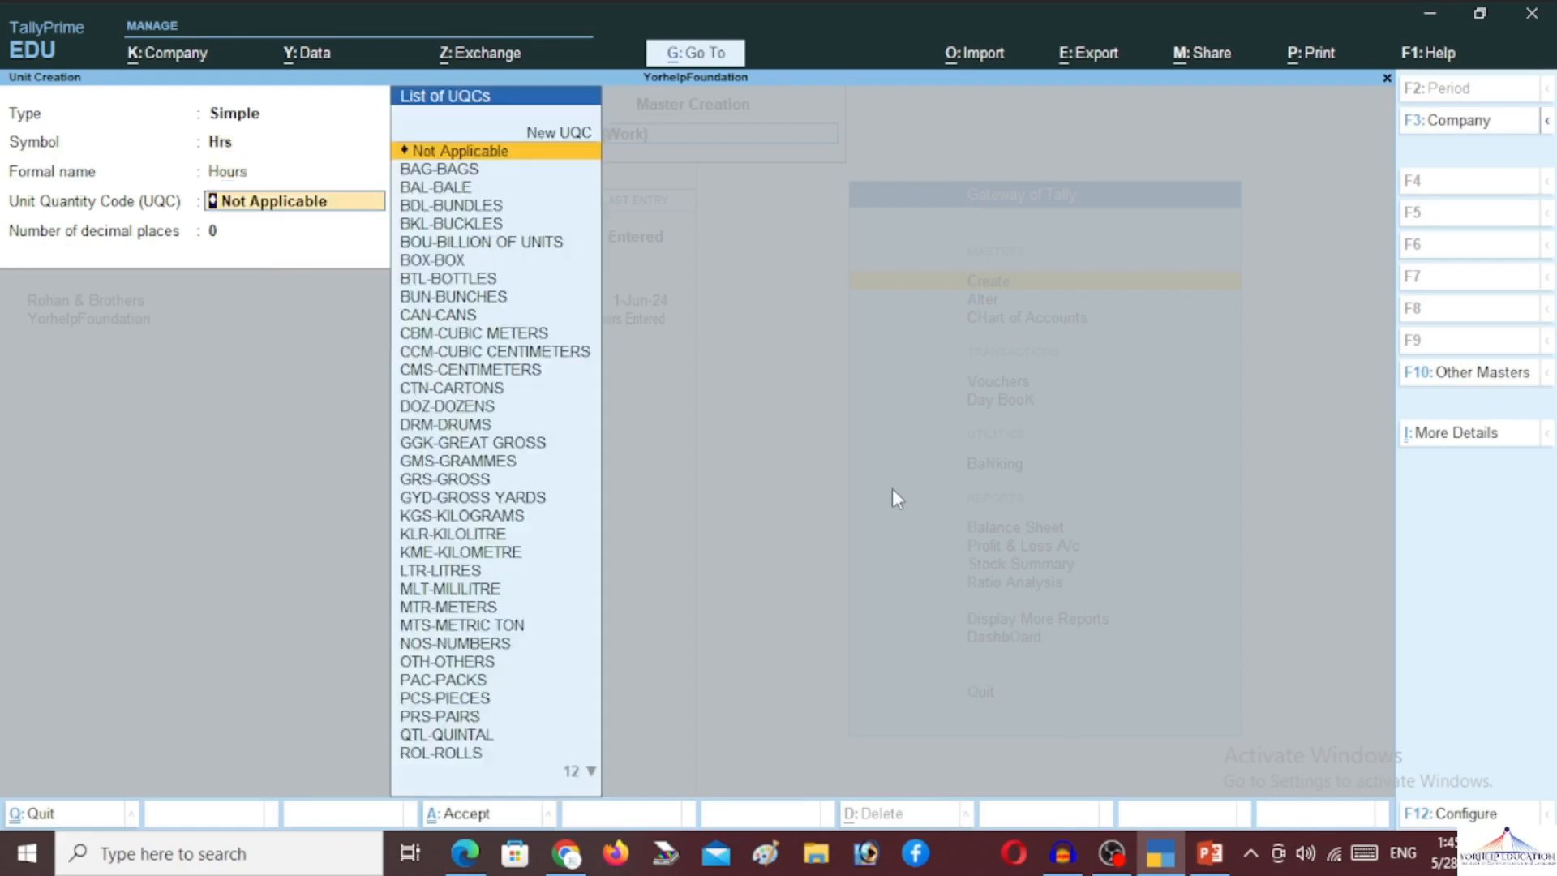
pyautogui.press('Return')
pyautogui.press('Return')
pyautogui.press('Return')
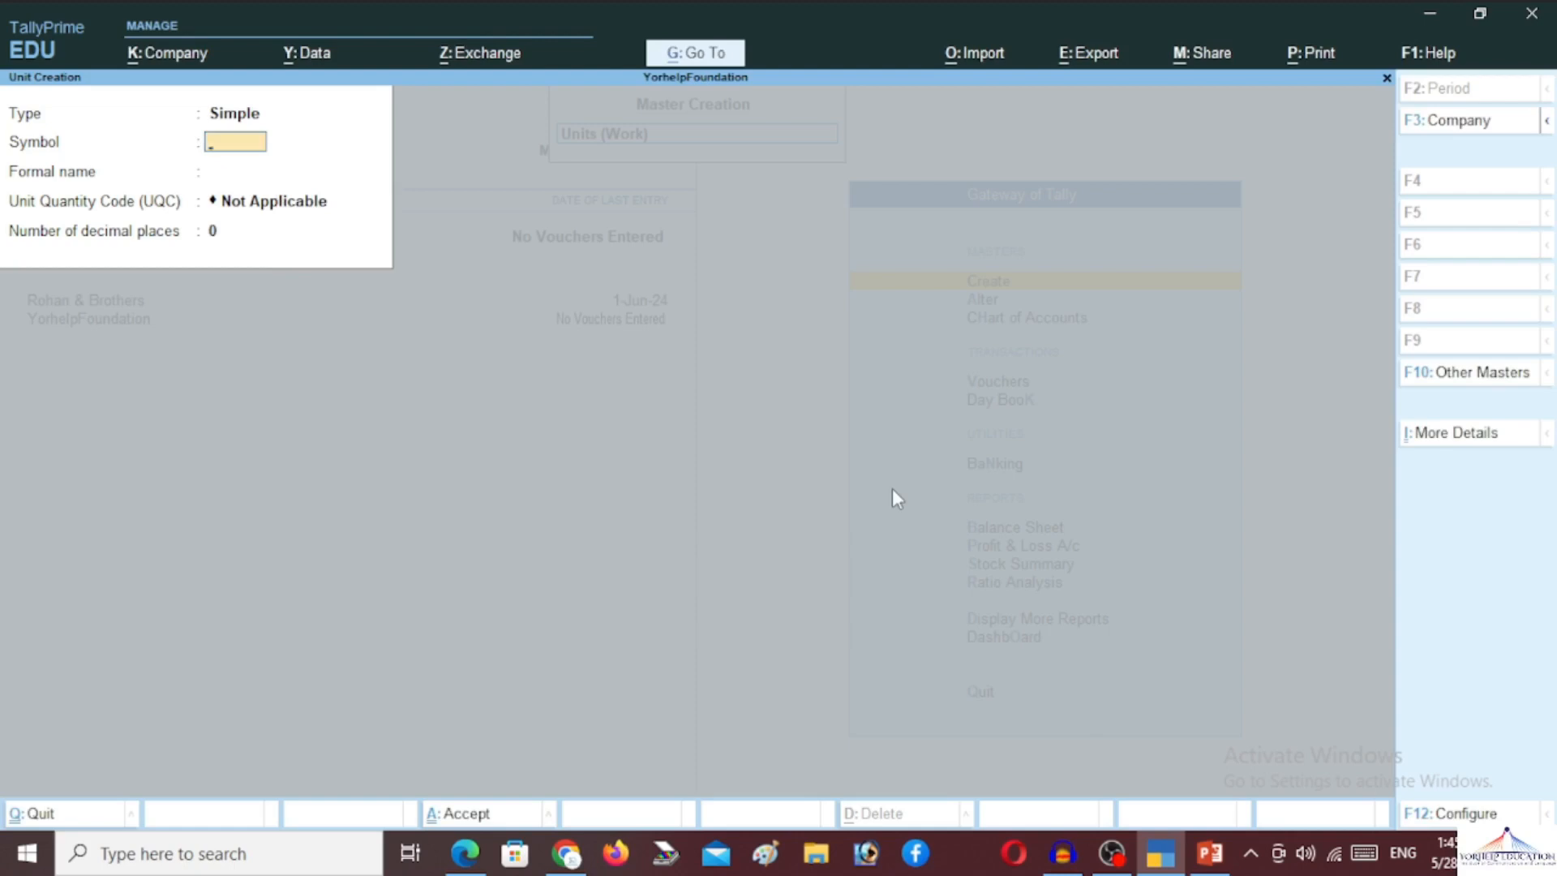
pyautogui.press('Escape')
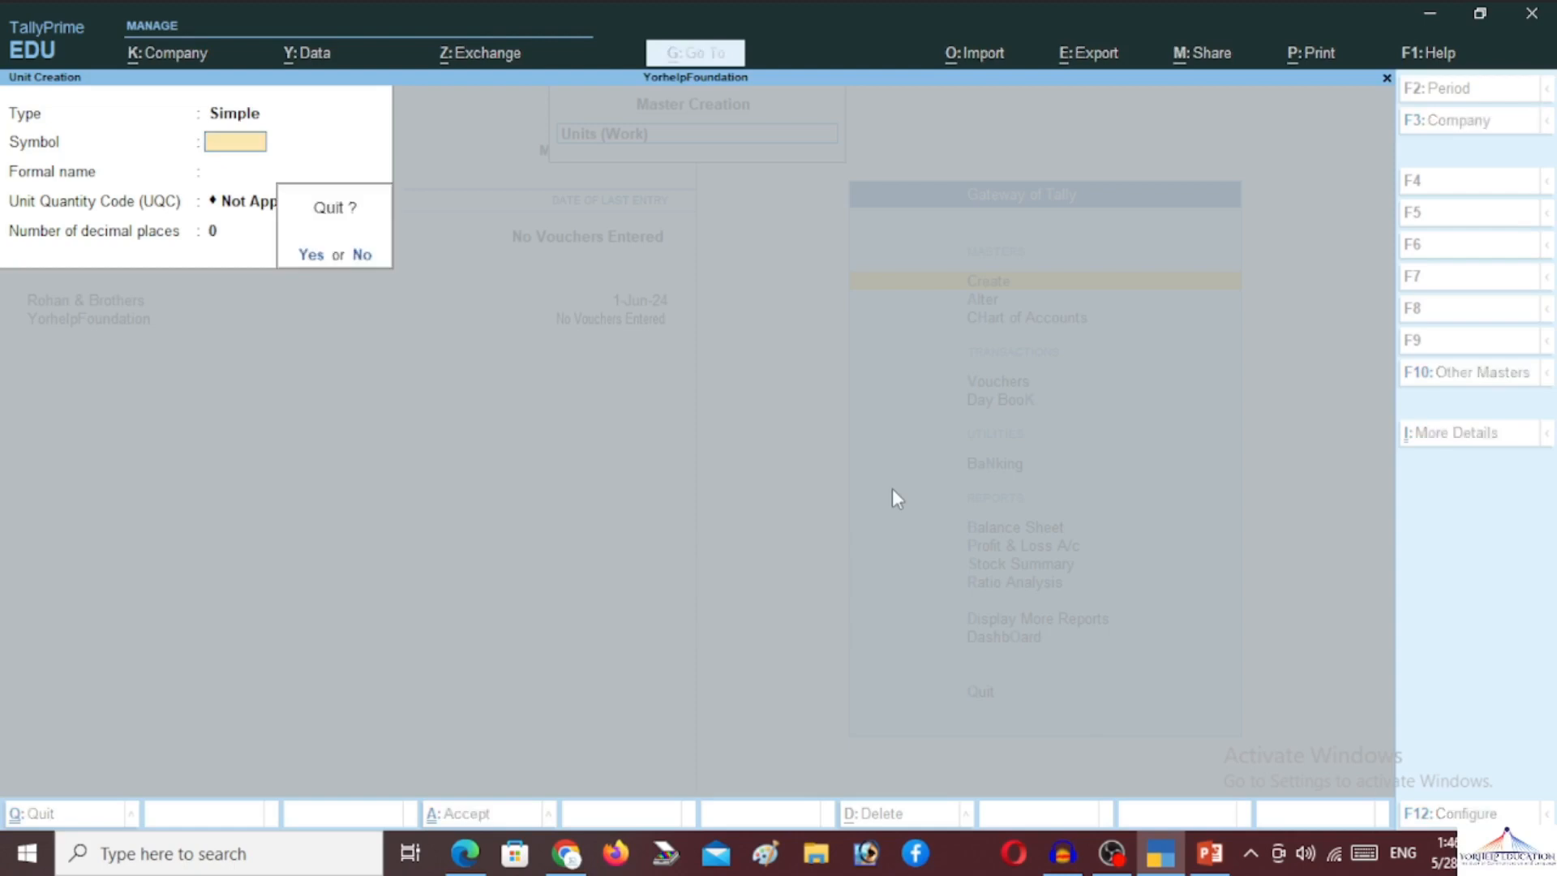
pyautogui.press('Return')
pyautogui.press('Down')
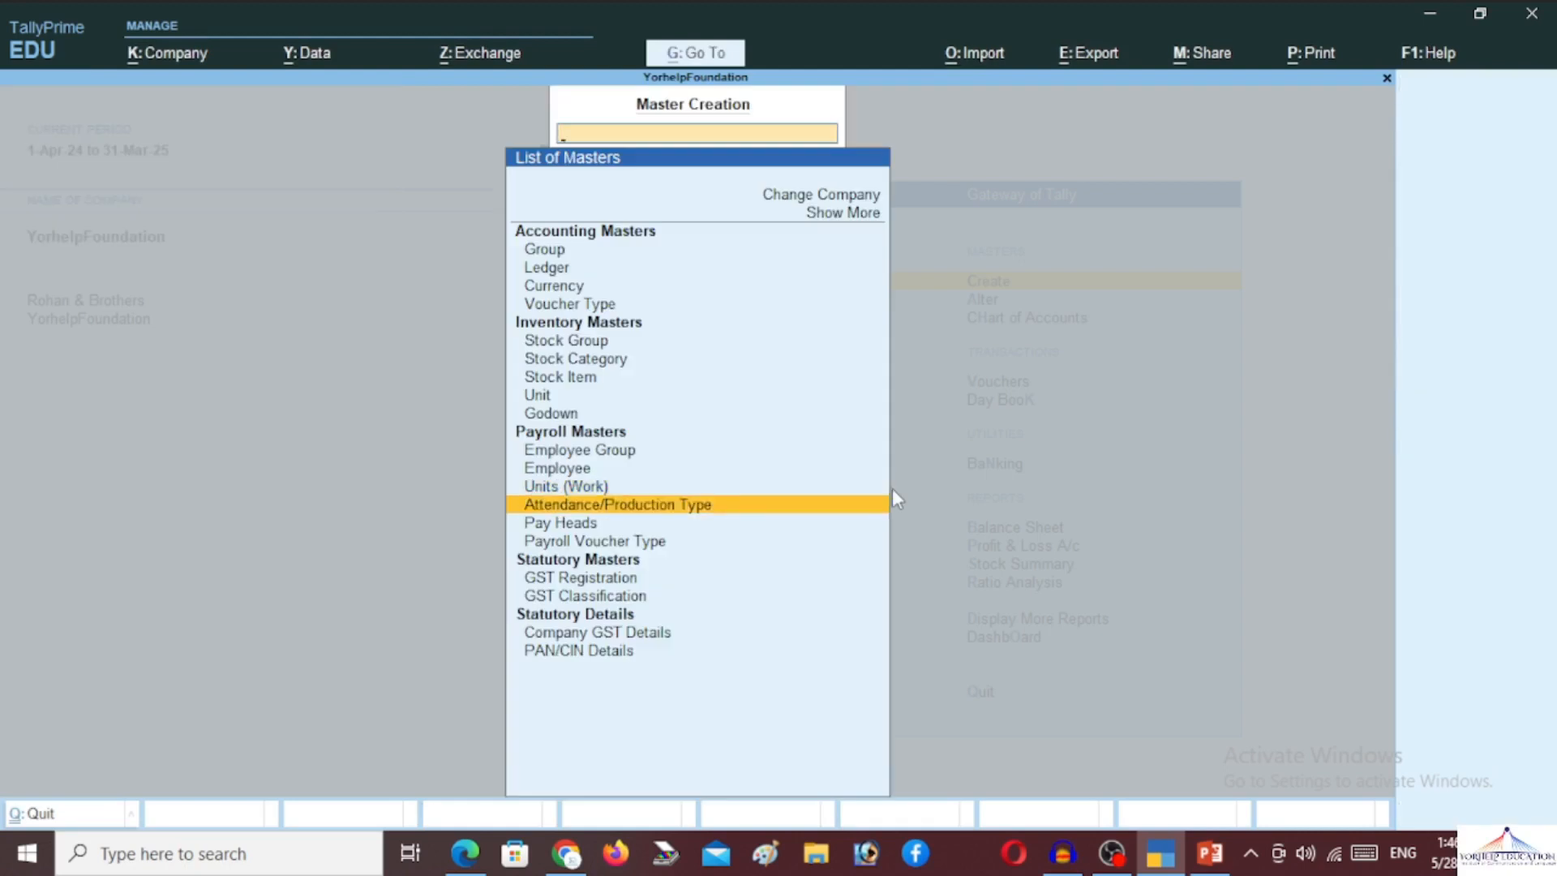
# Create the attendance type Present under Primary as Attendance/Leave with Pay
pyautogui.press('Return')
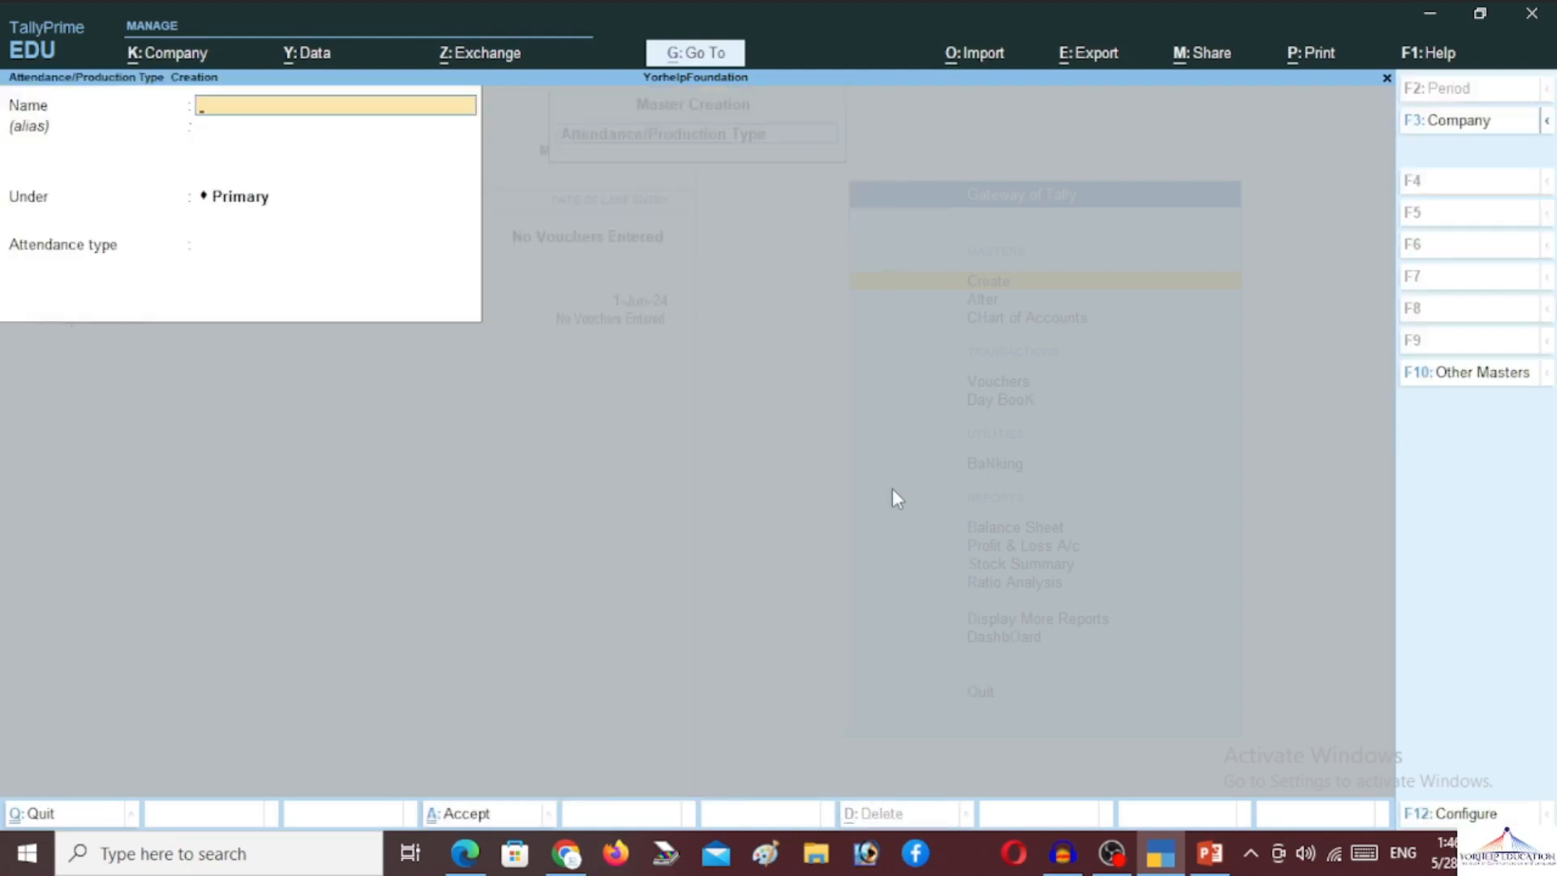
pyautogui.write('Present')
pyautogui.press('Return')
pyautogui.press('Return')
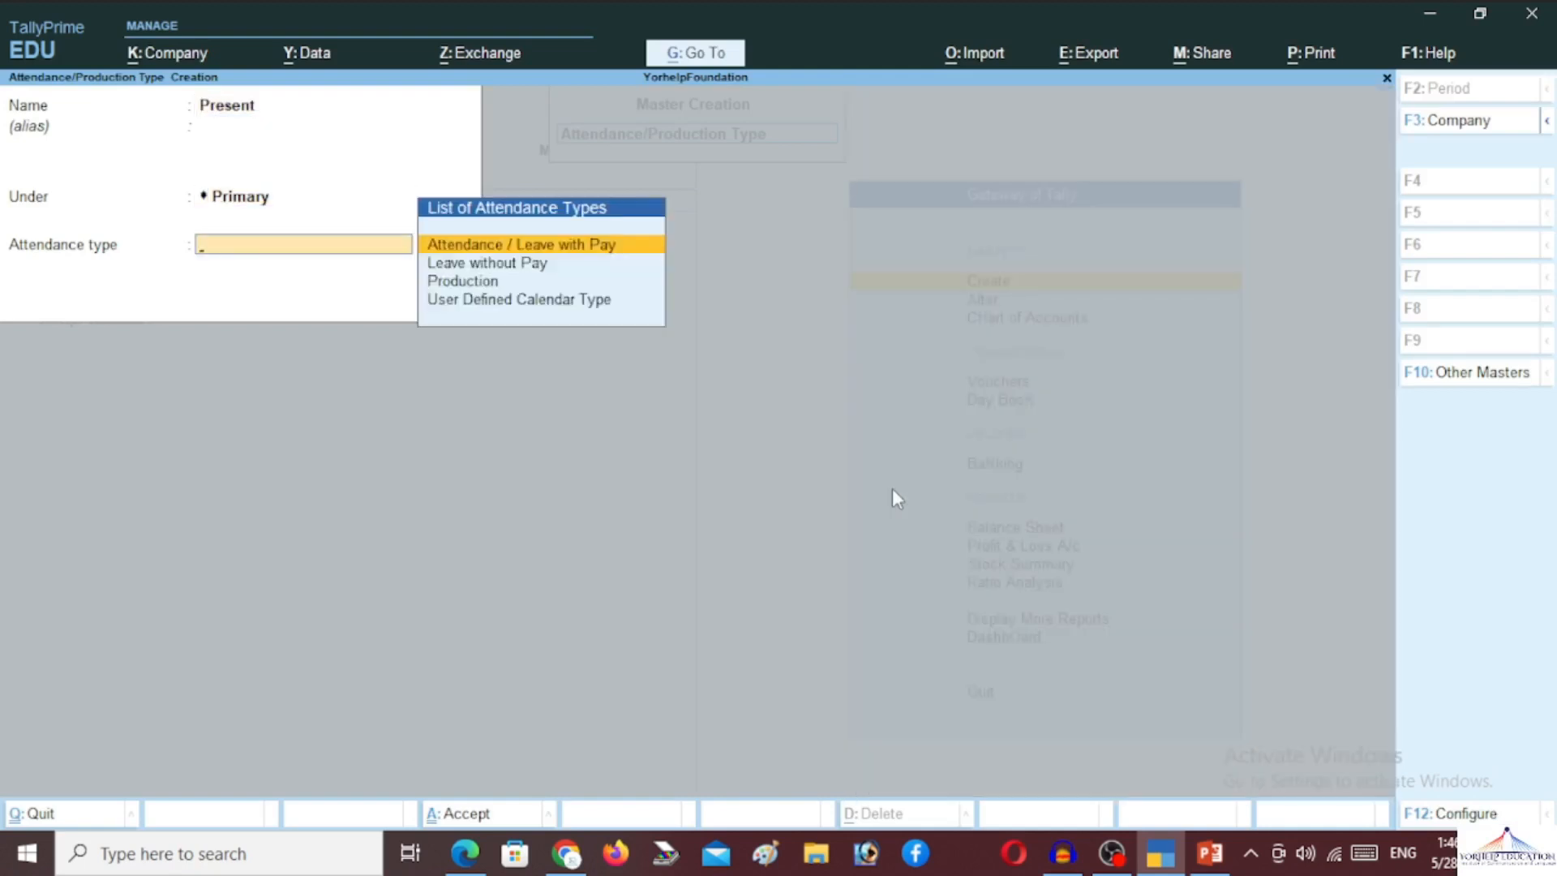
pyautogui.press('Return')
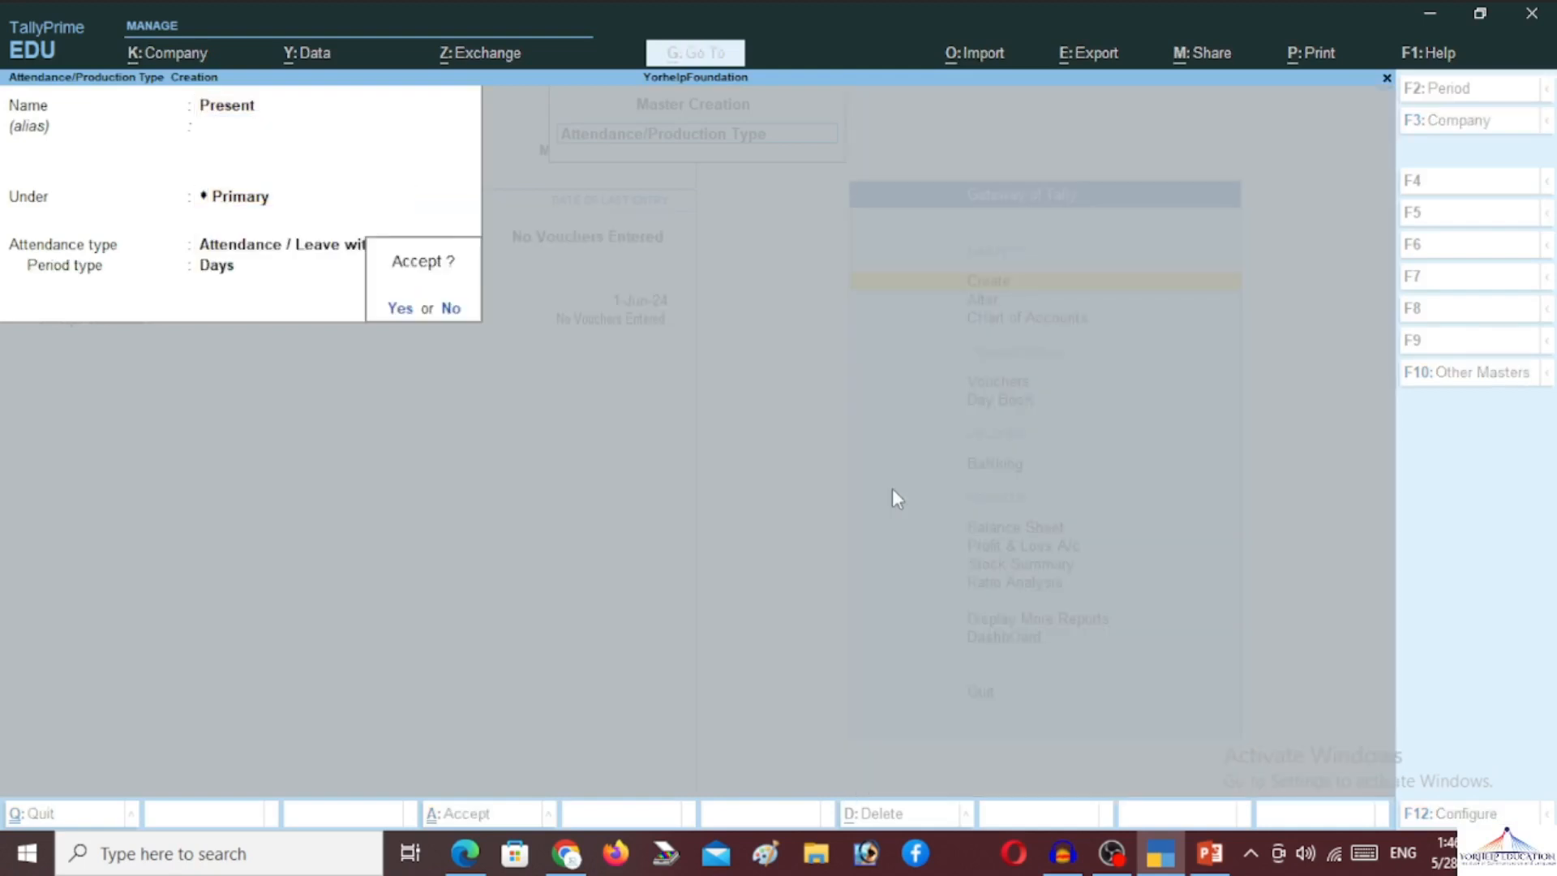
pyautogui.press('Return')
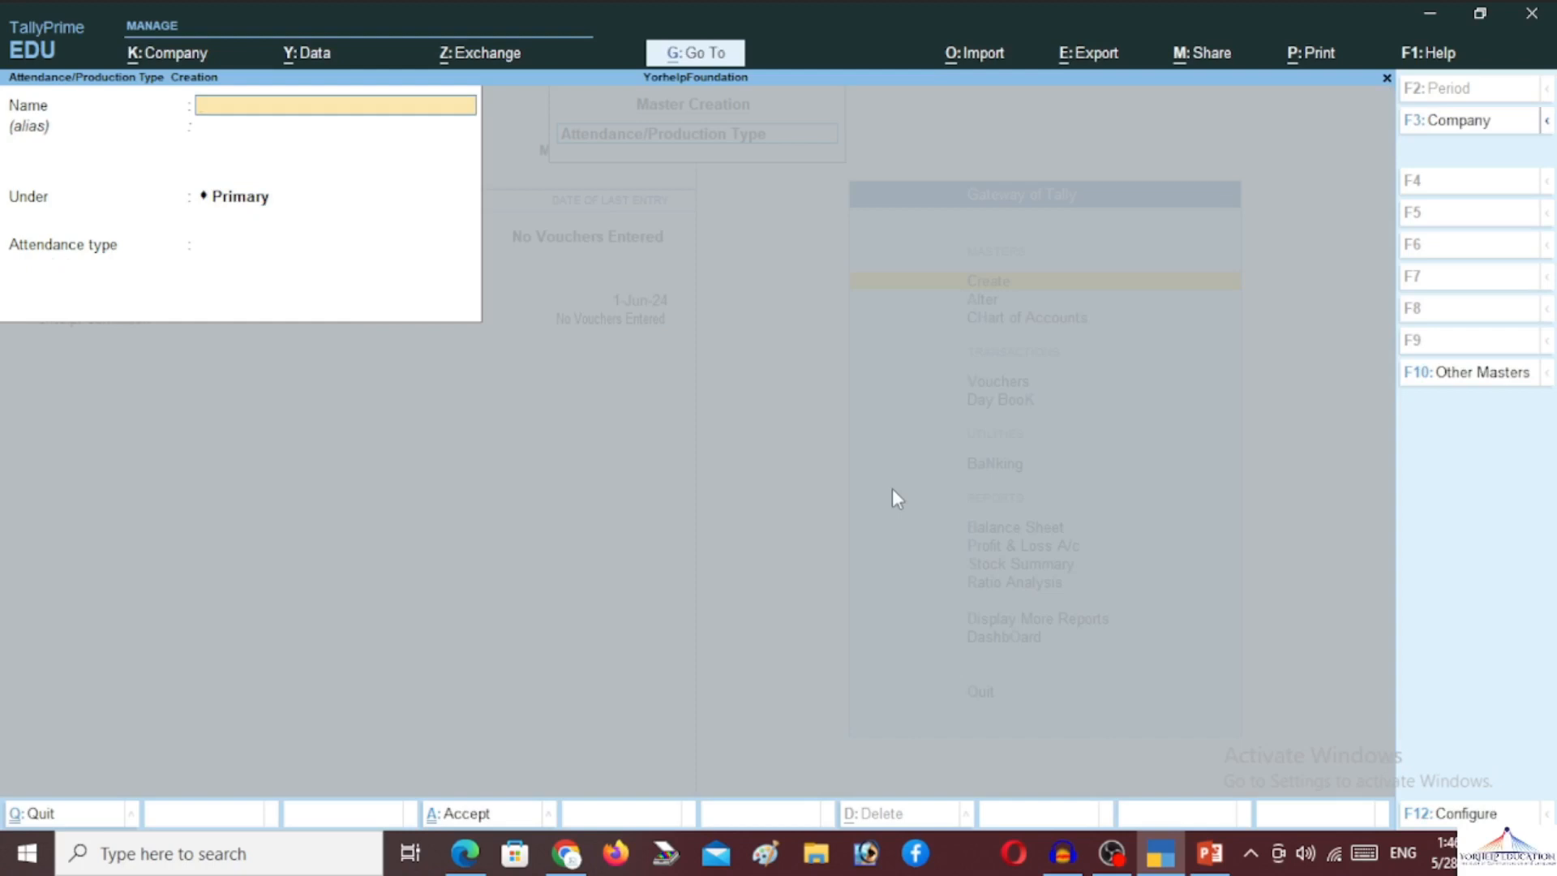
# Create the attendance type Absent as Leave without Pay
pyautogui.write('Absent')
pyautogui.press('Return')
pyautogui.press('Return')
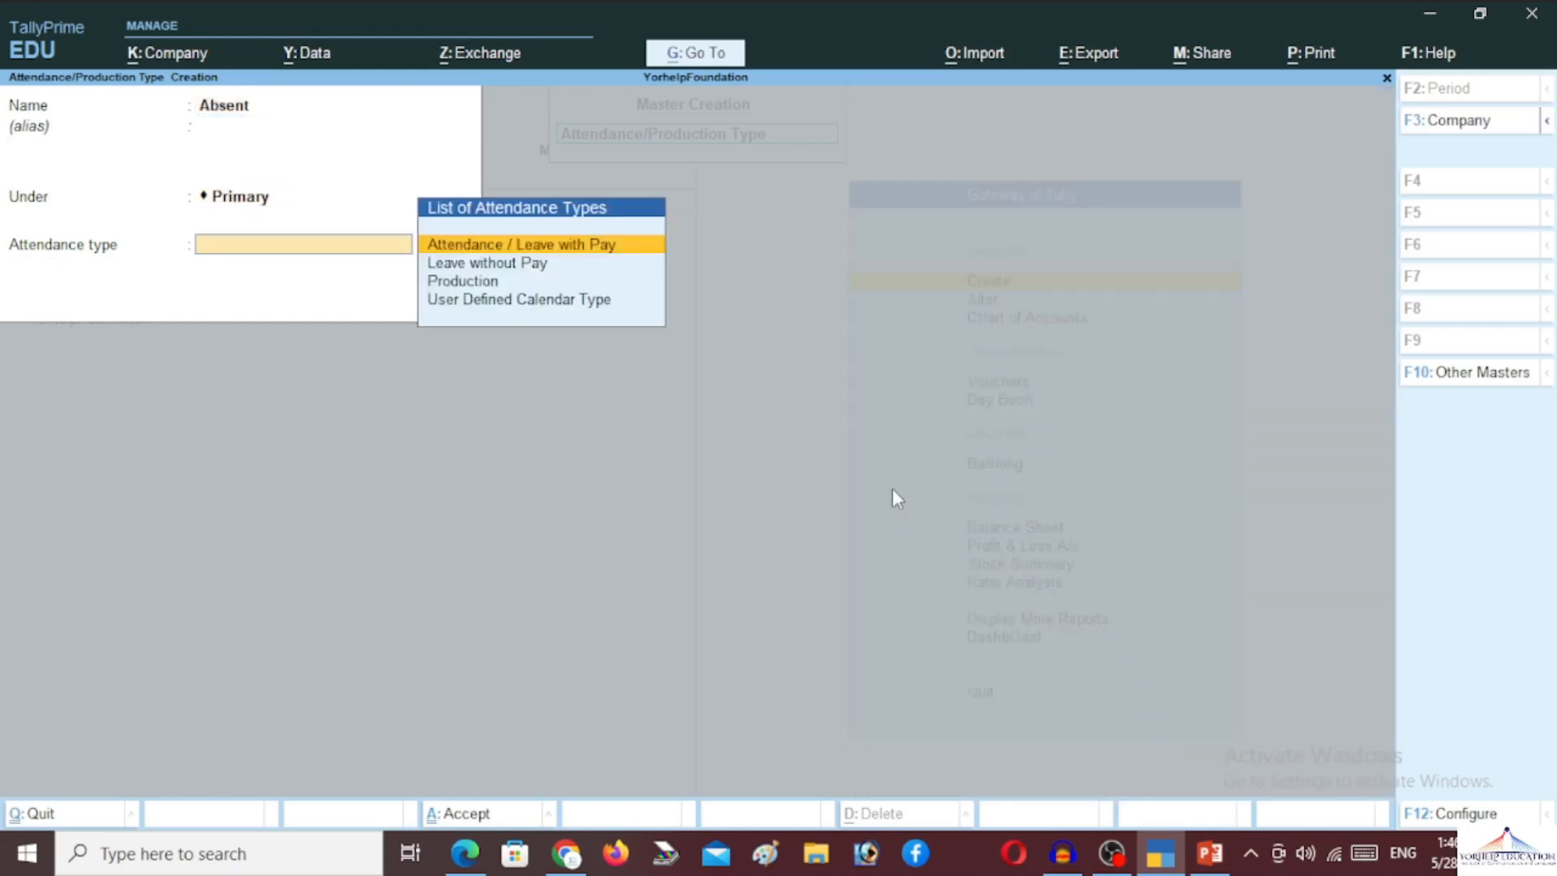
pyautogui.press('Down')
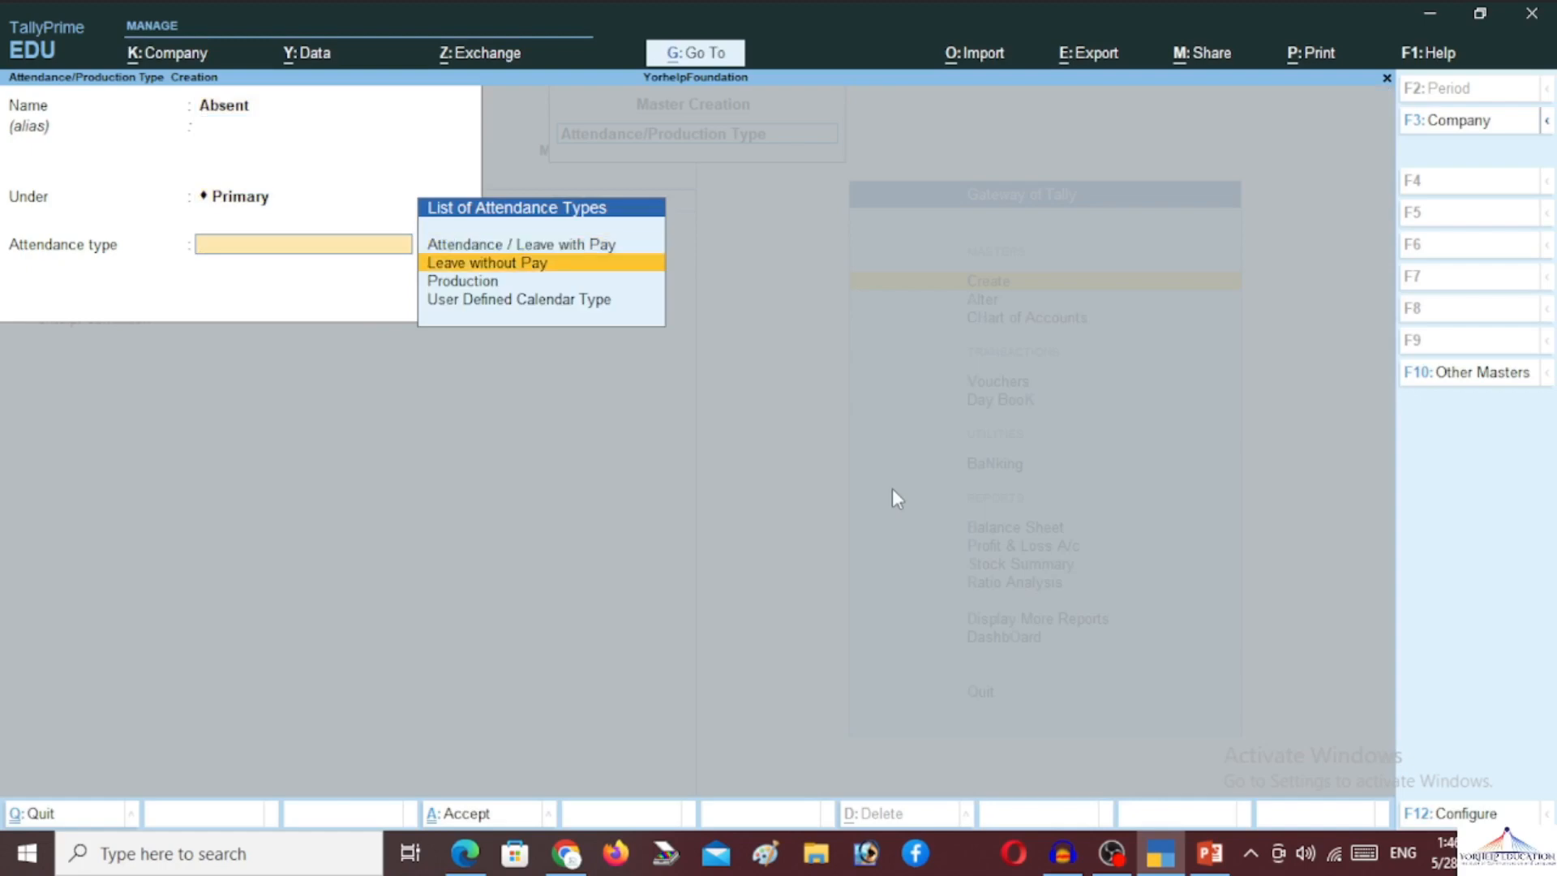
pyautogui.press('Return')
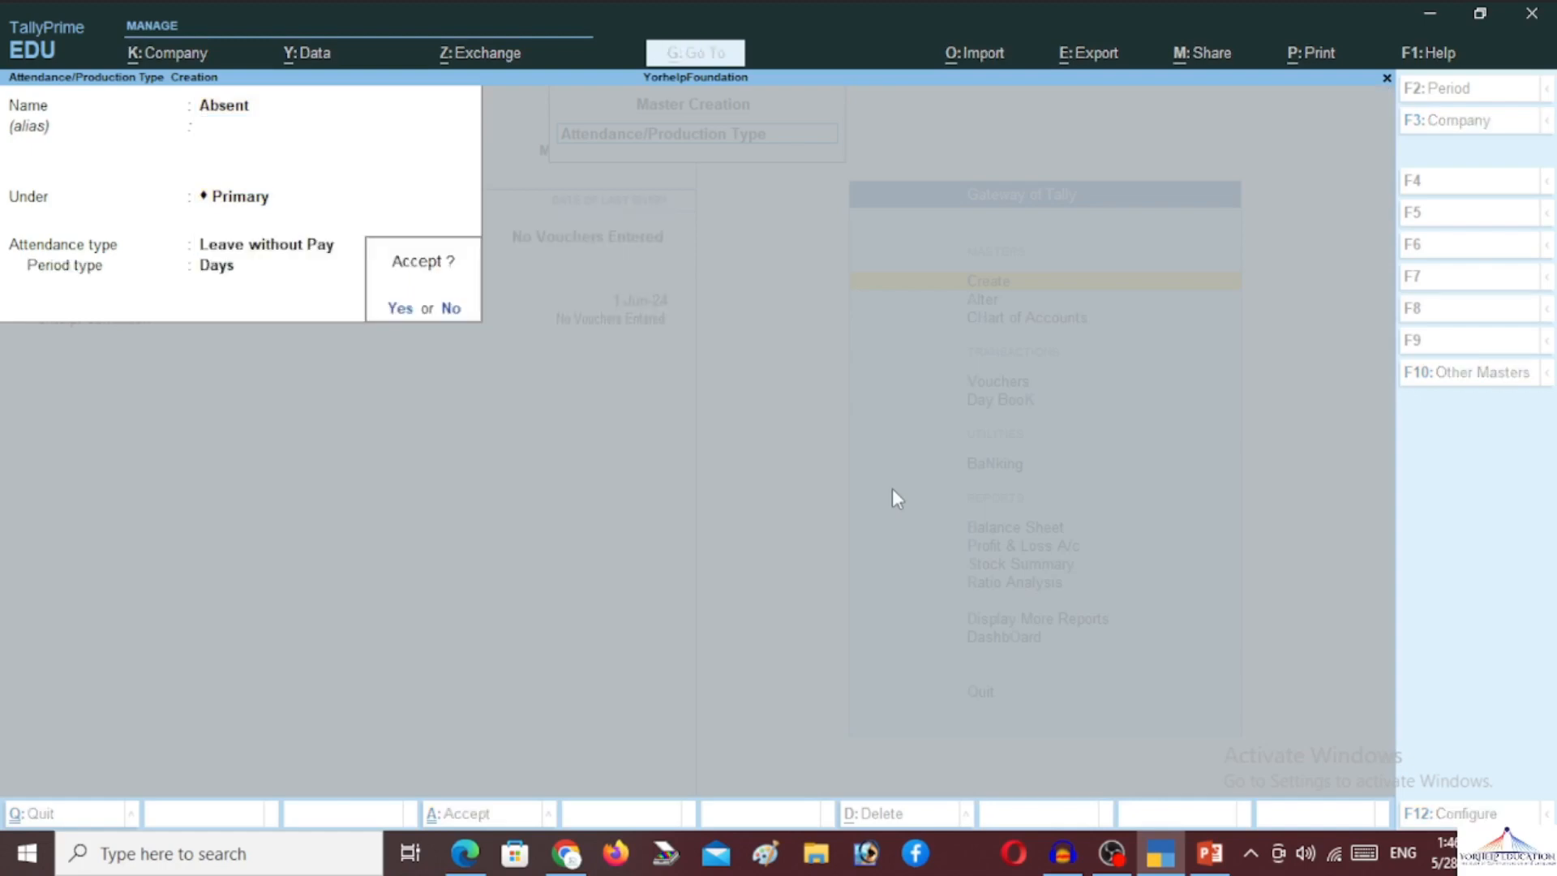
pyautogui.press('Return')
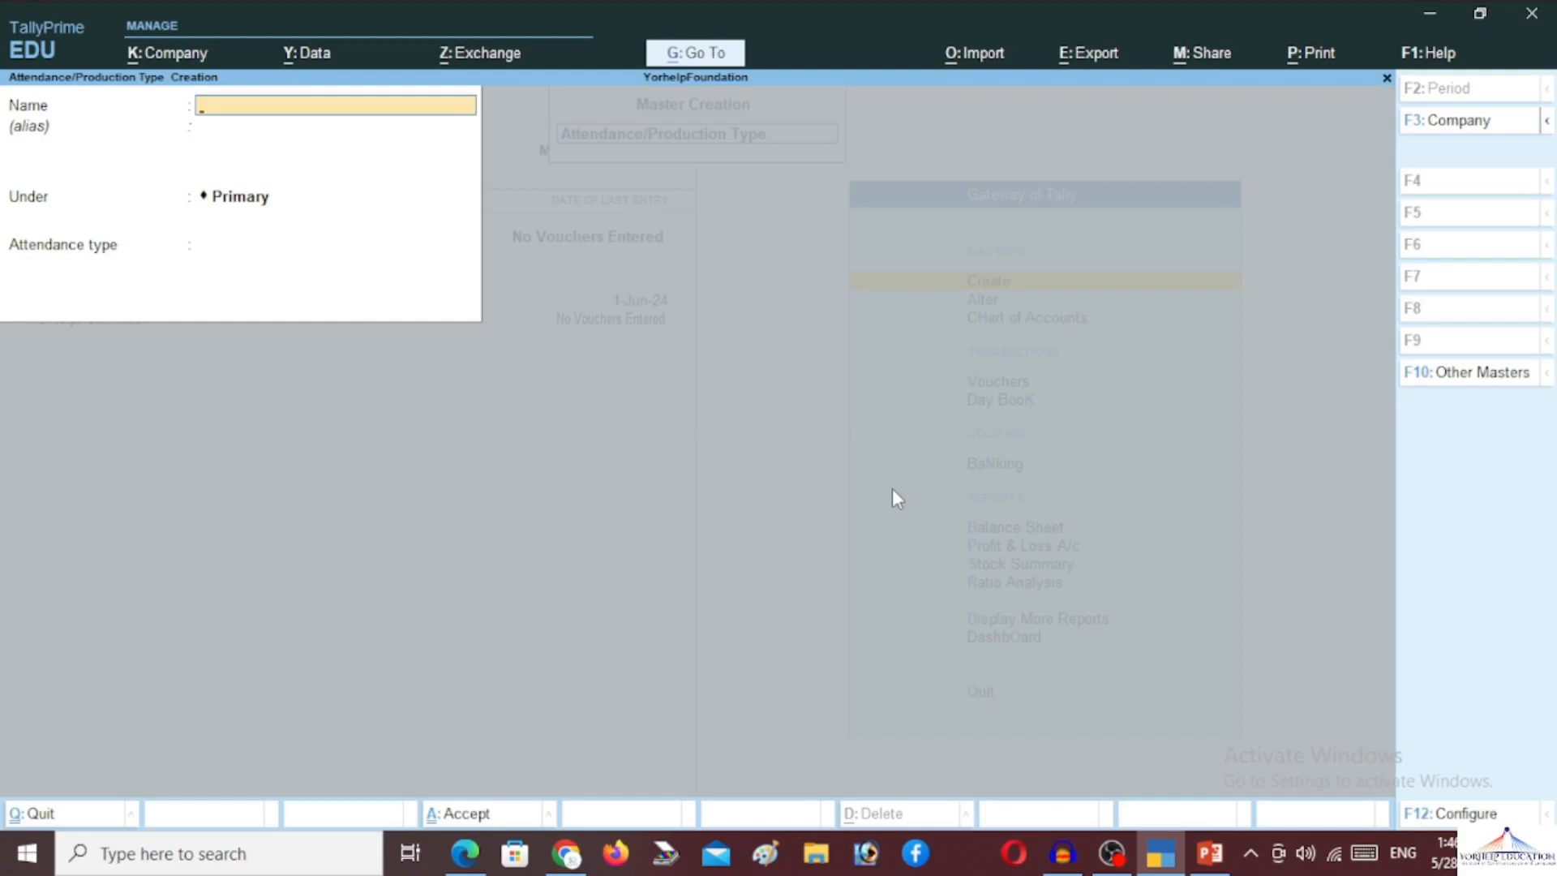
# Create Over Time as a Production type measured in Hrs
pyautogui.write('Over Time')
pyautogui.press('Return')
pyautogui.press('Return')
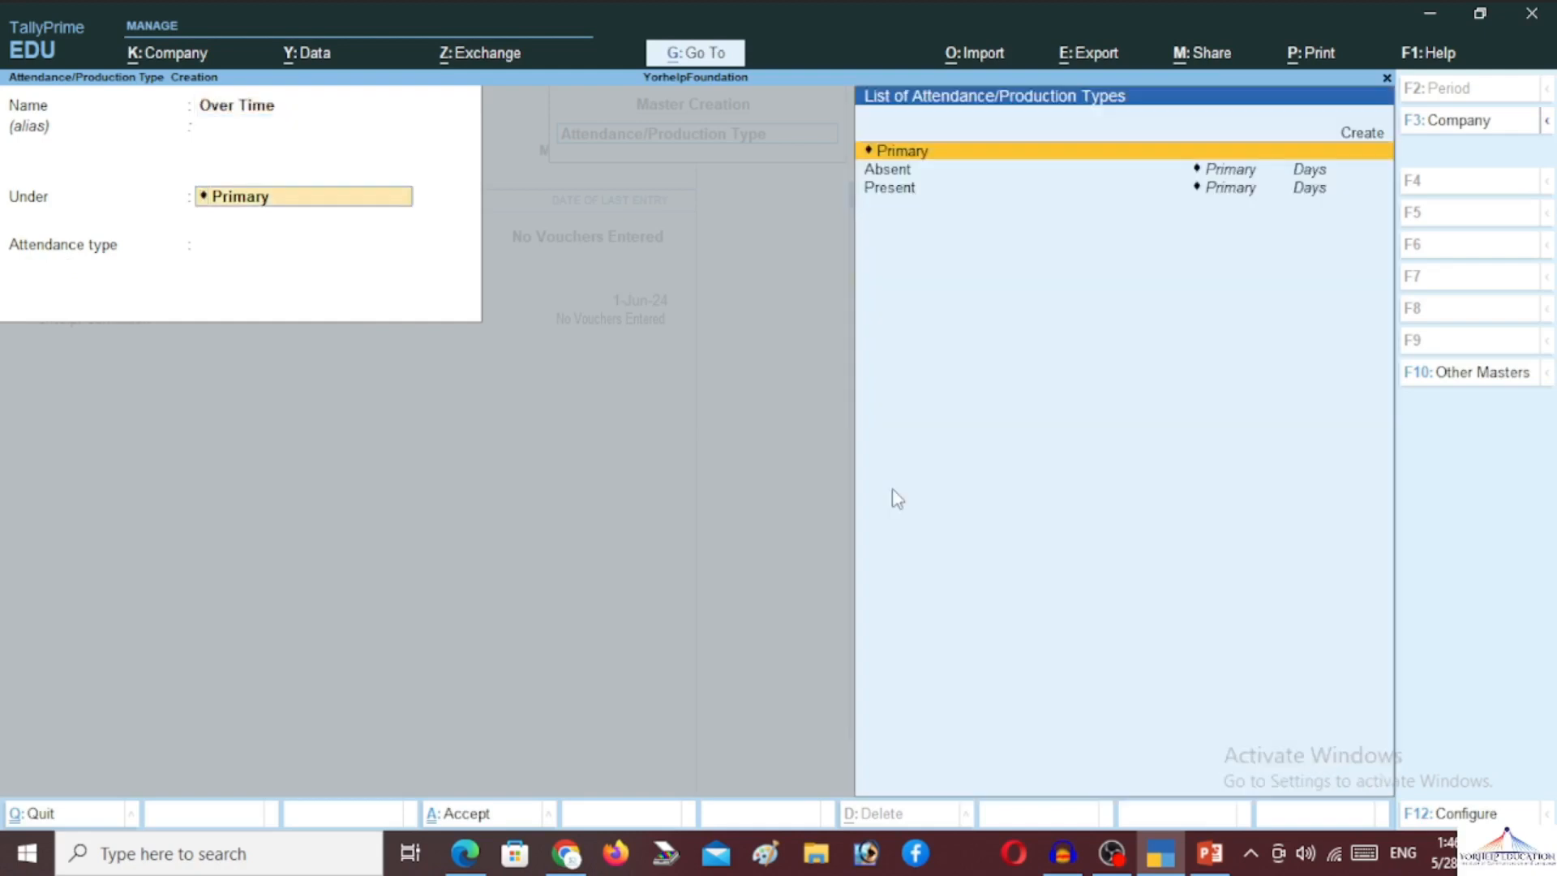
pyautogui.press('Return')
pyautogui.press('Down')
pyautogui.press('Down')
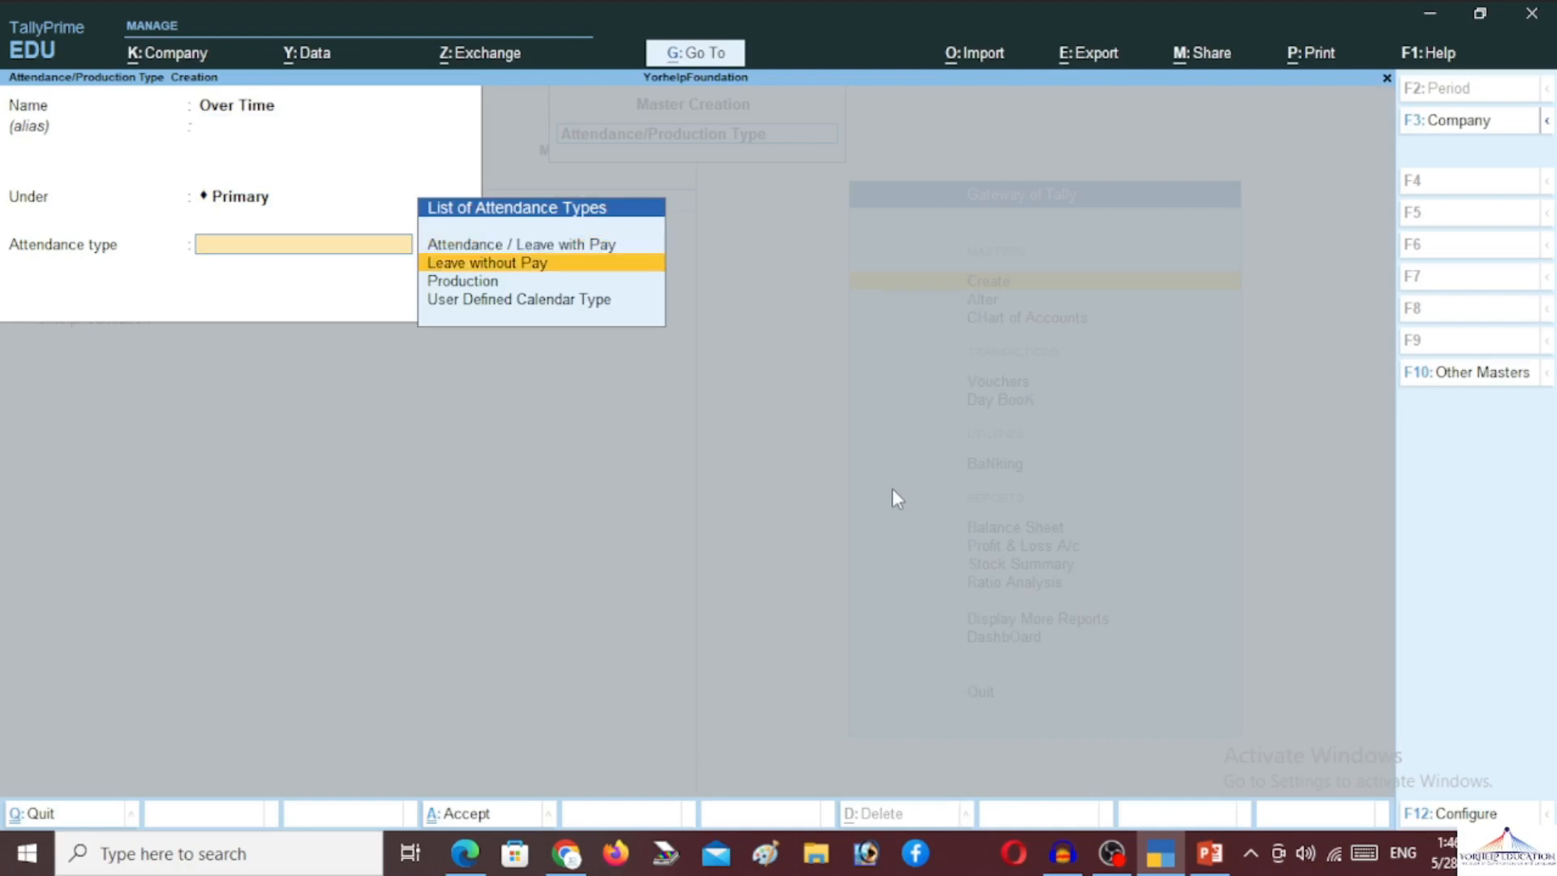
pyautogui.press('Return')
pyautogui.press('Down')
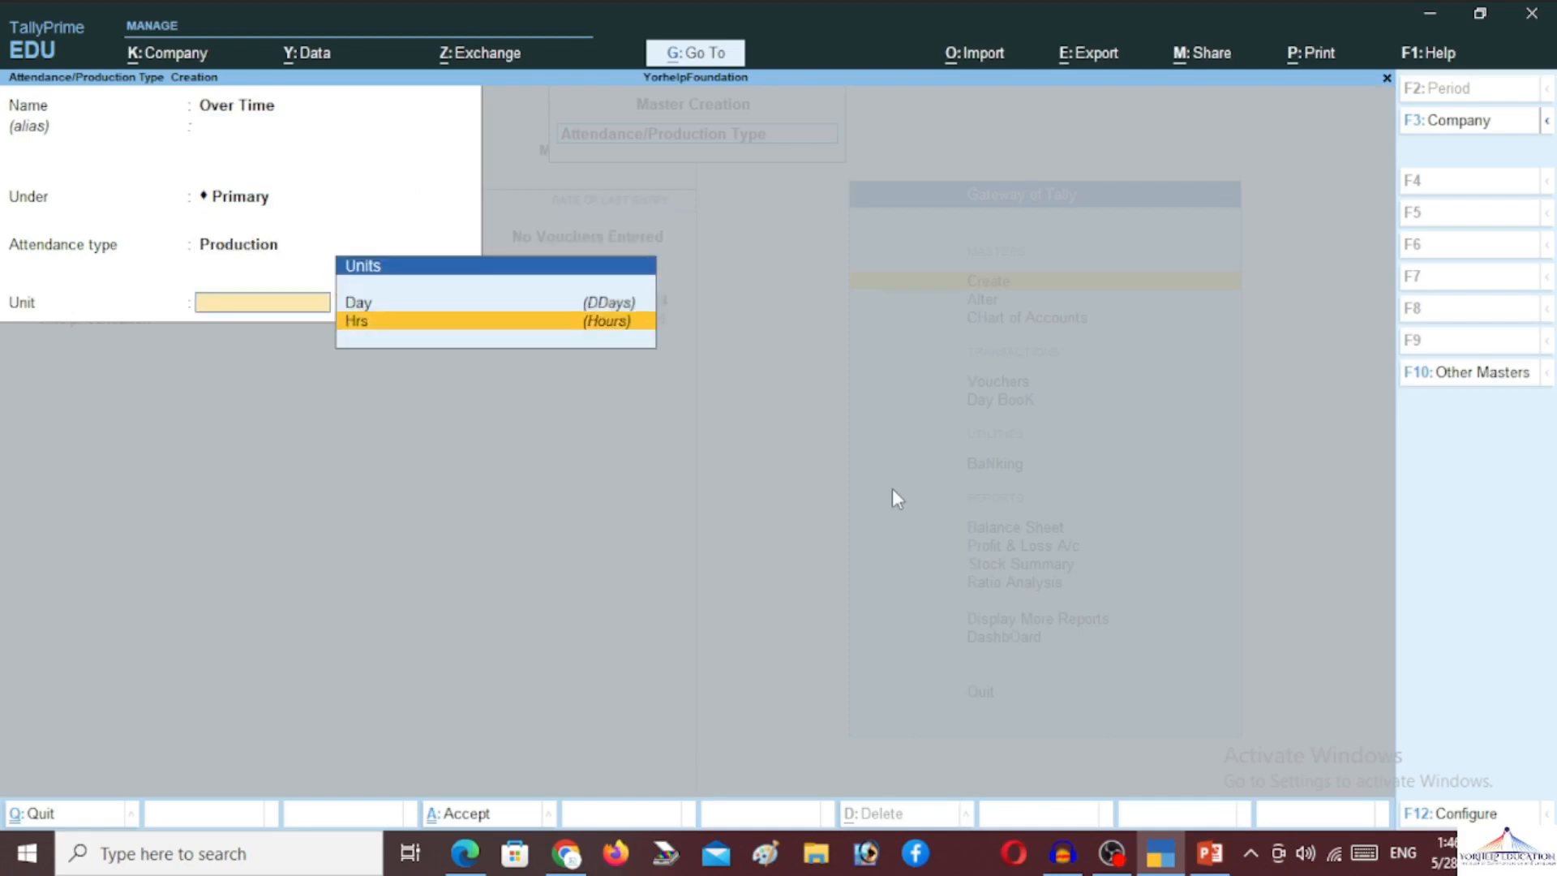
pyautogui.press('Return')
pyautogui.press('Return')
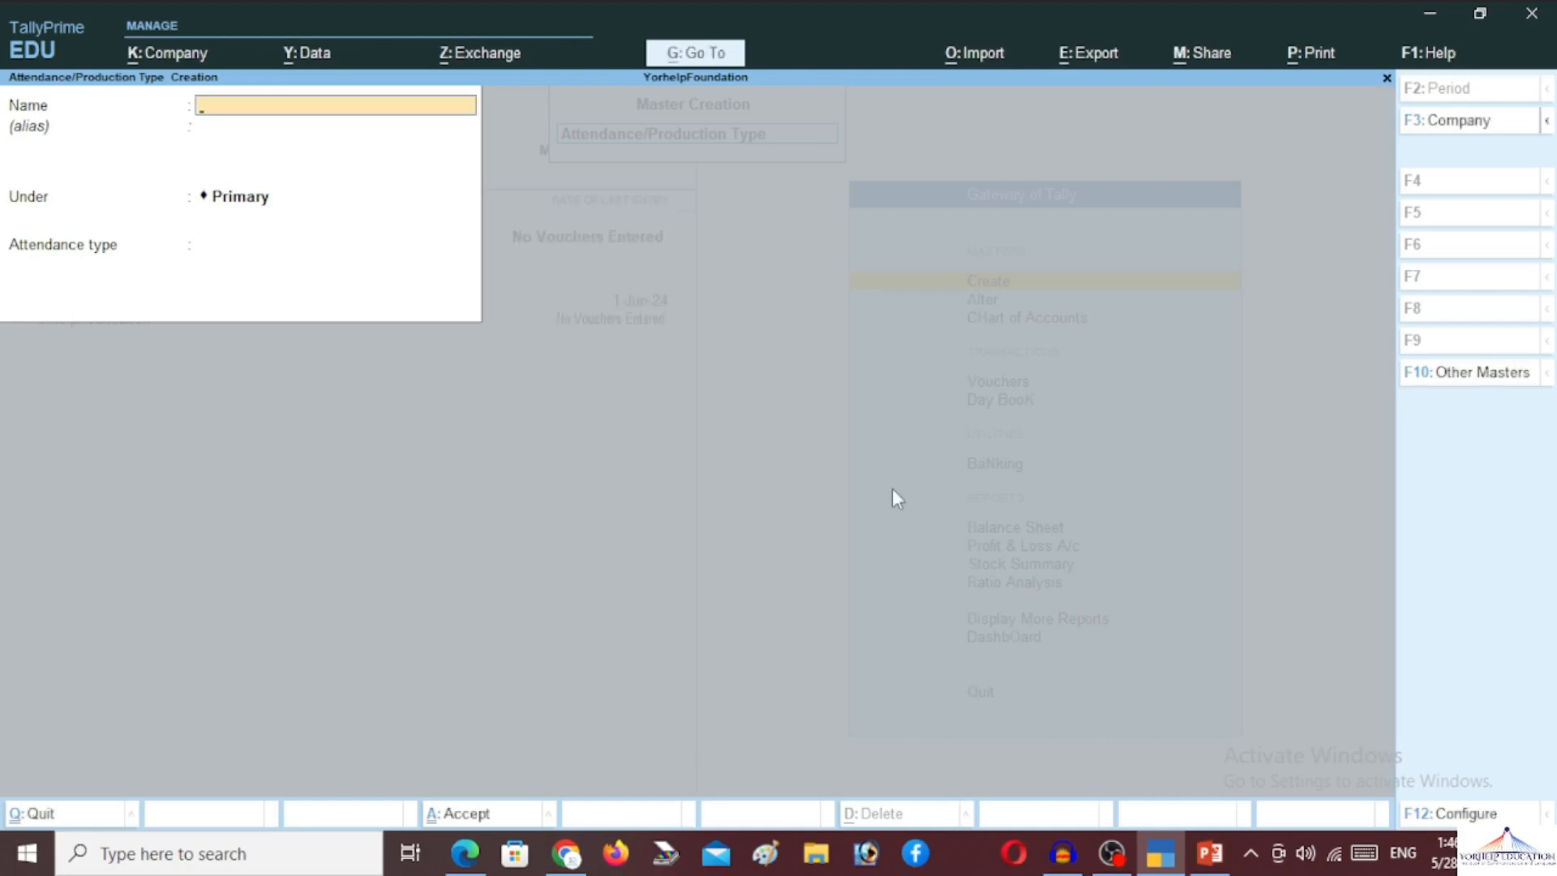
# Create pay head Basic Pay as Earnings for Employees under Indirect Expenses, used for gratuity
pyautogui.press('Escape')
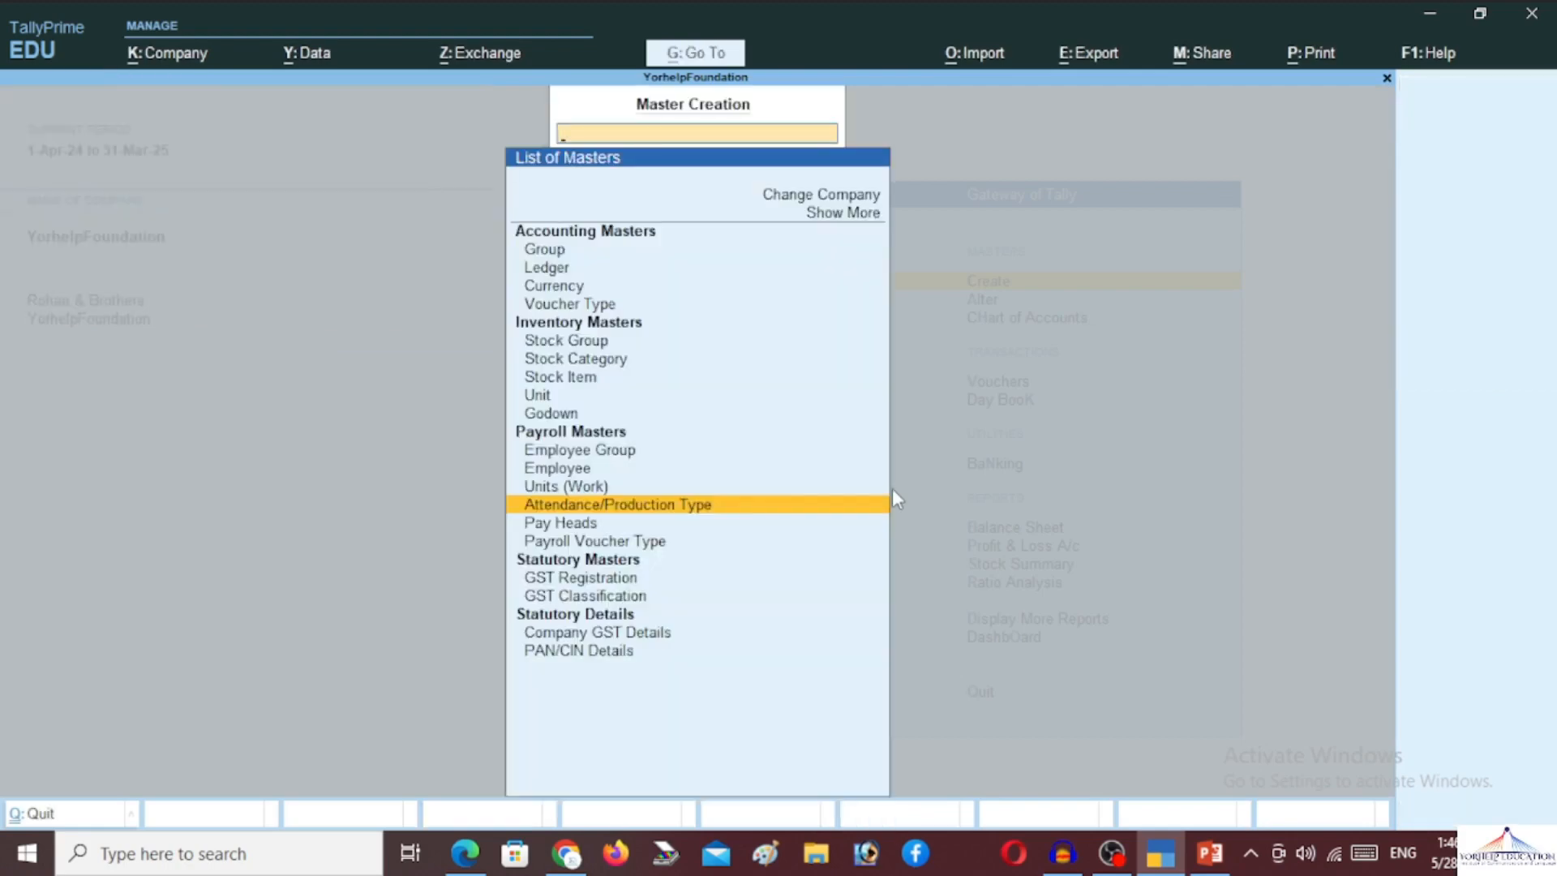
pyautogui.press('Down')
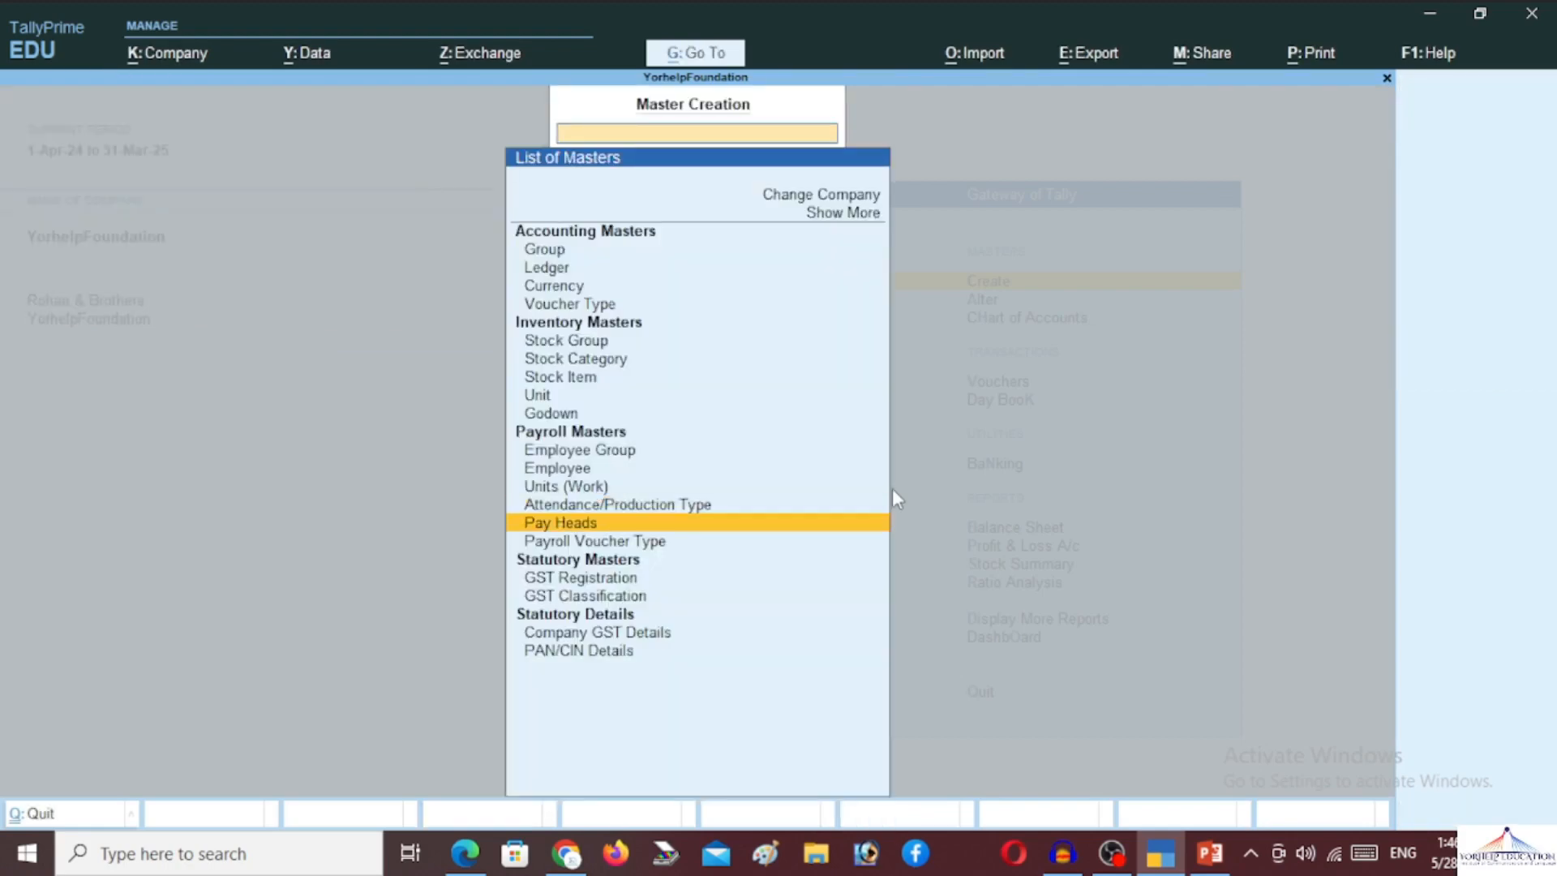
pyautogui.press('Return')
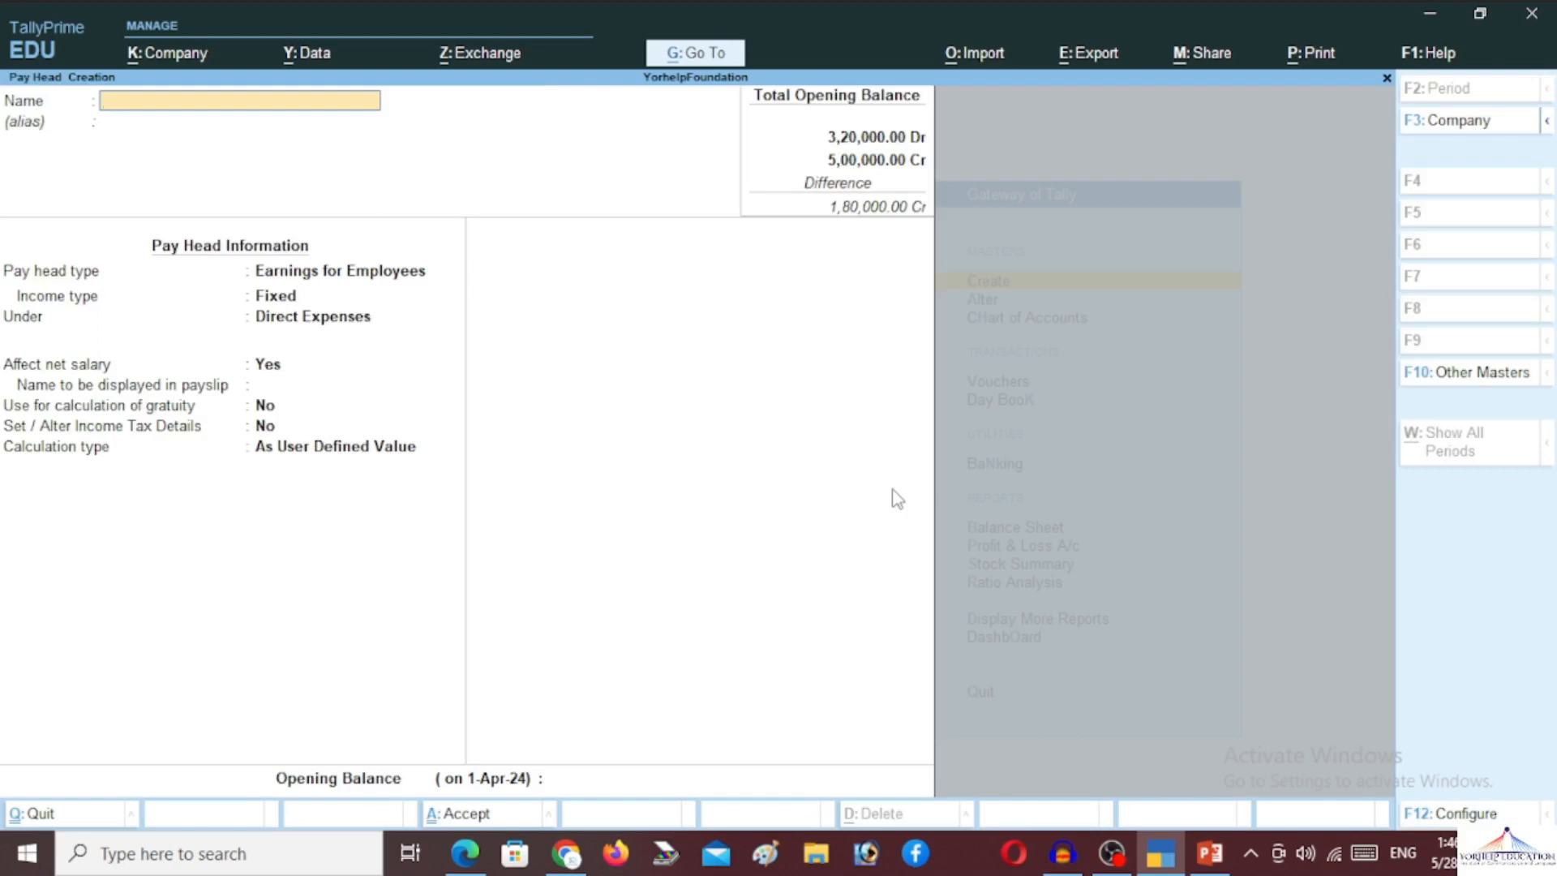
pyautogui.write('Basic Pay')
pyautogui.press('Return')
pyautogui.press('Return')
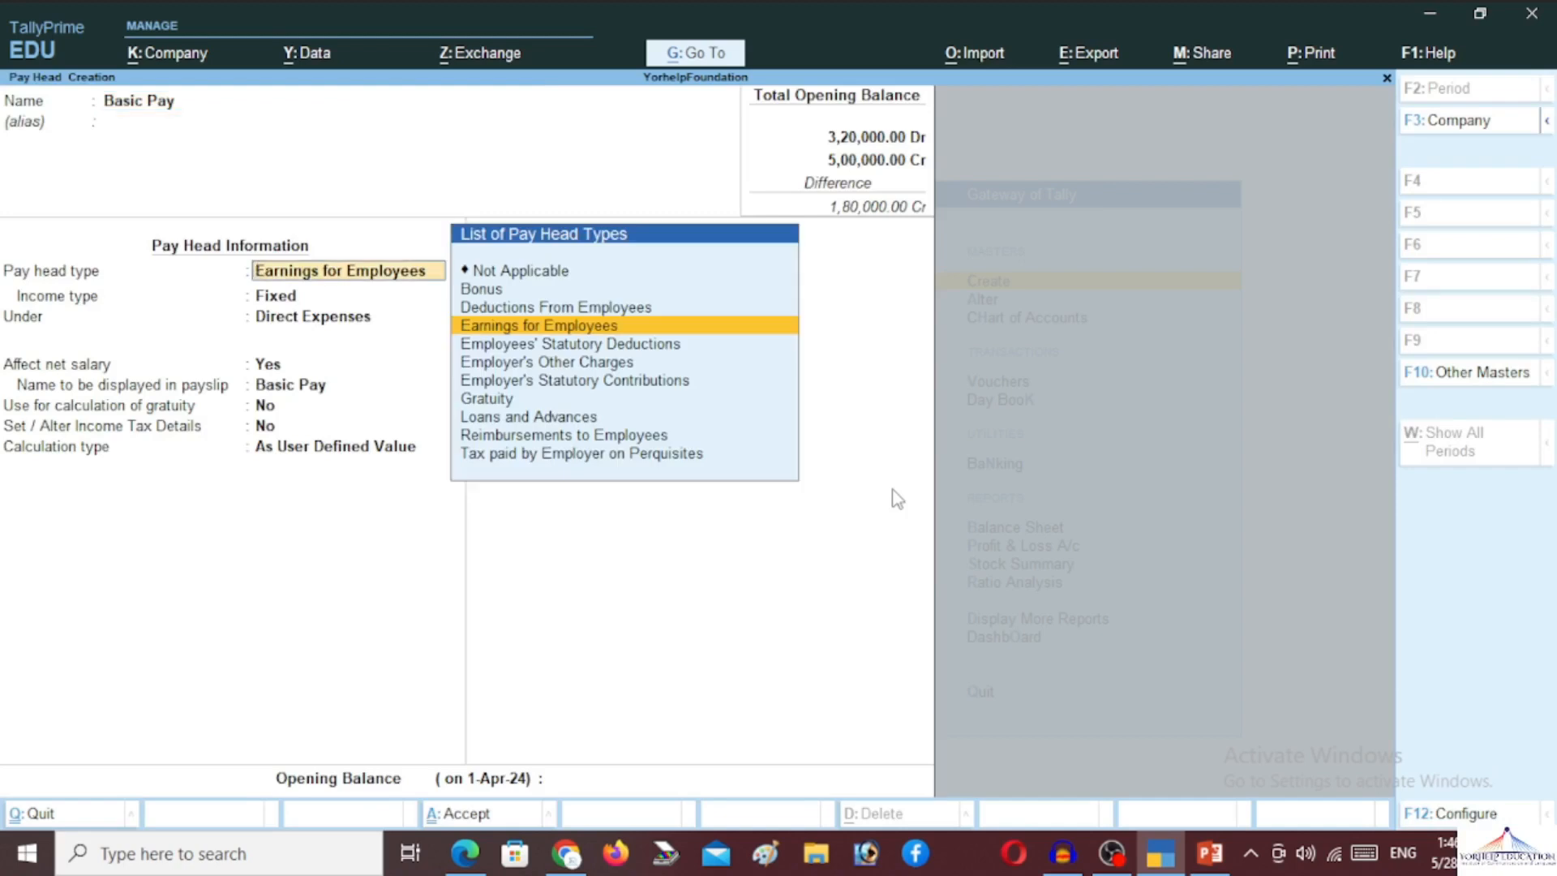
pyautogui.press('Return')
pyautogui.press('Return')
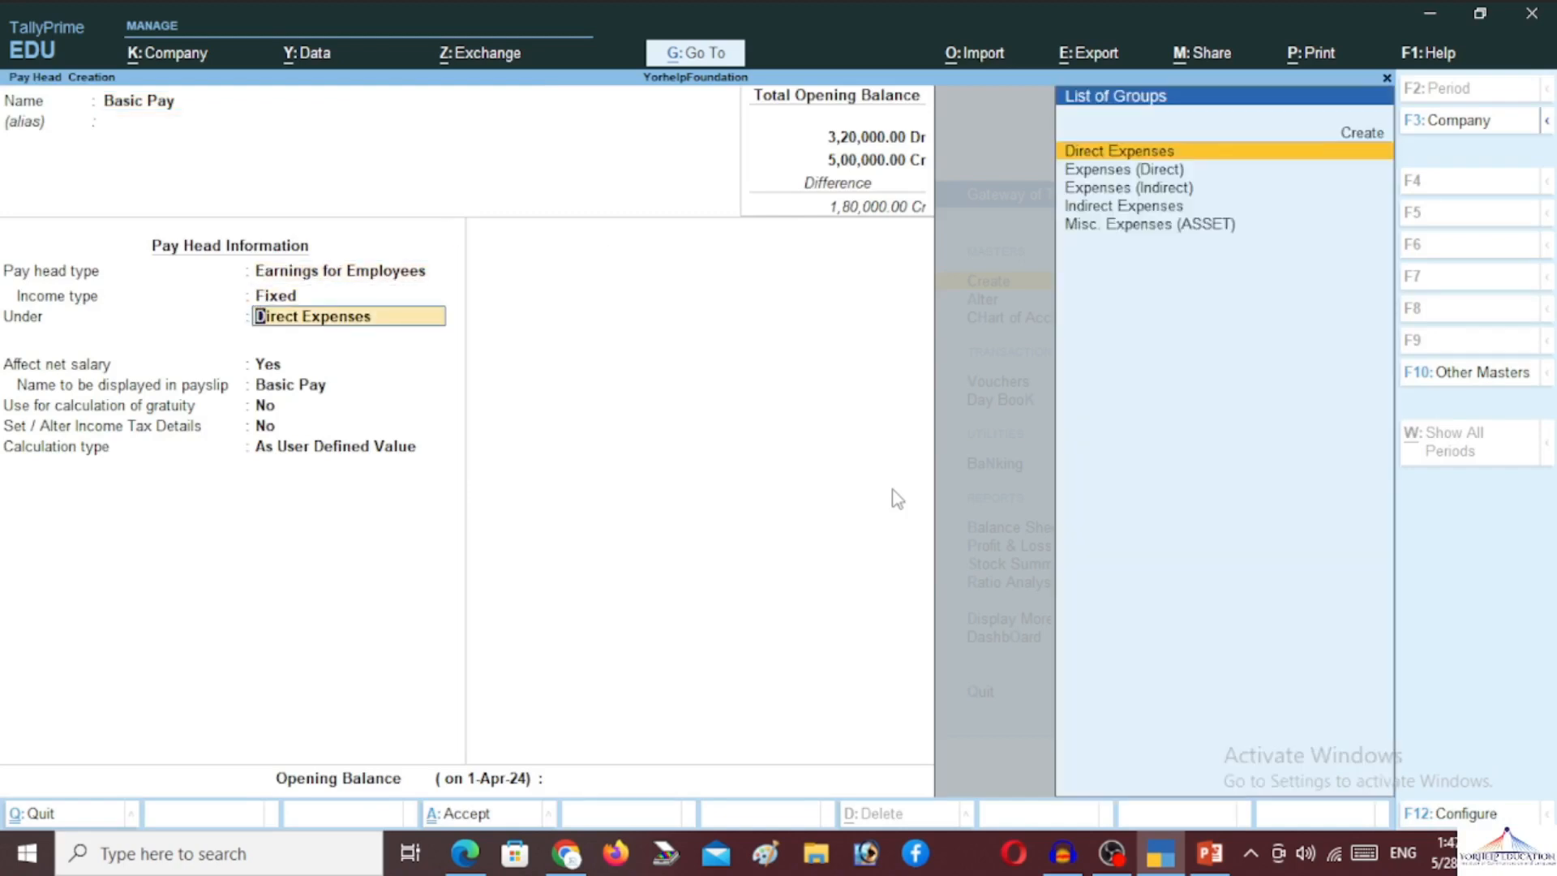
pyautogui.write('In')
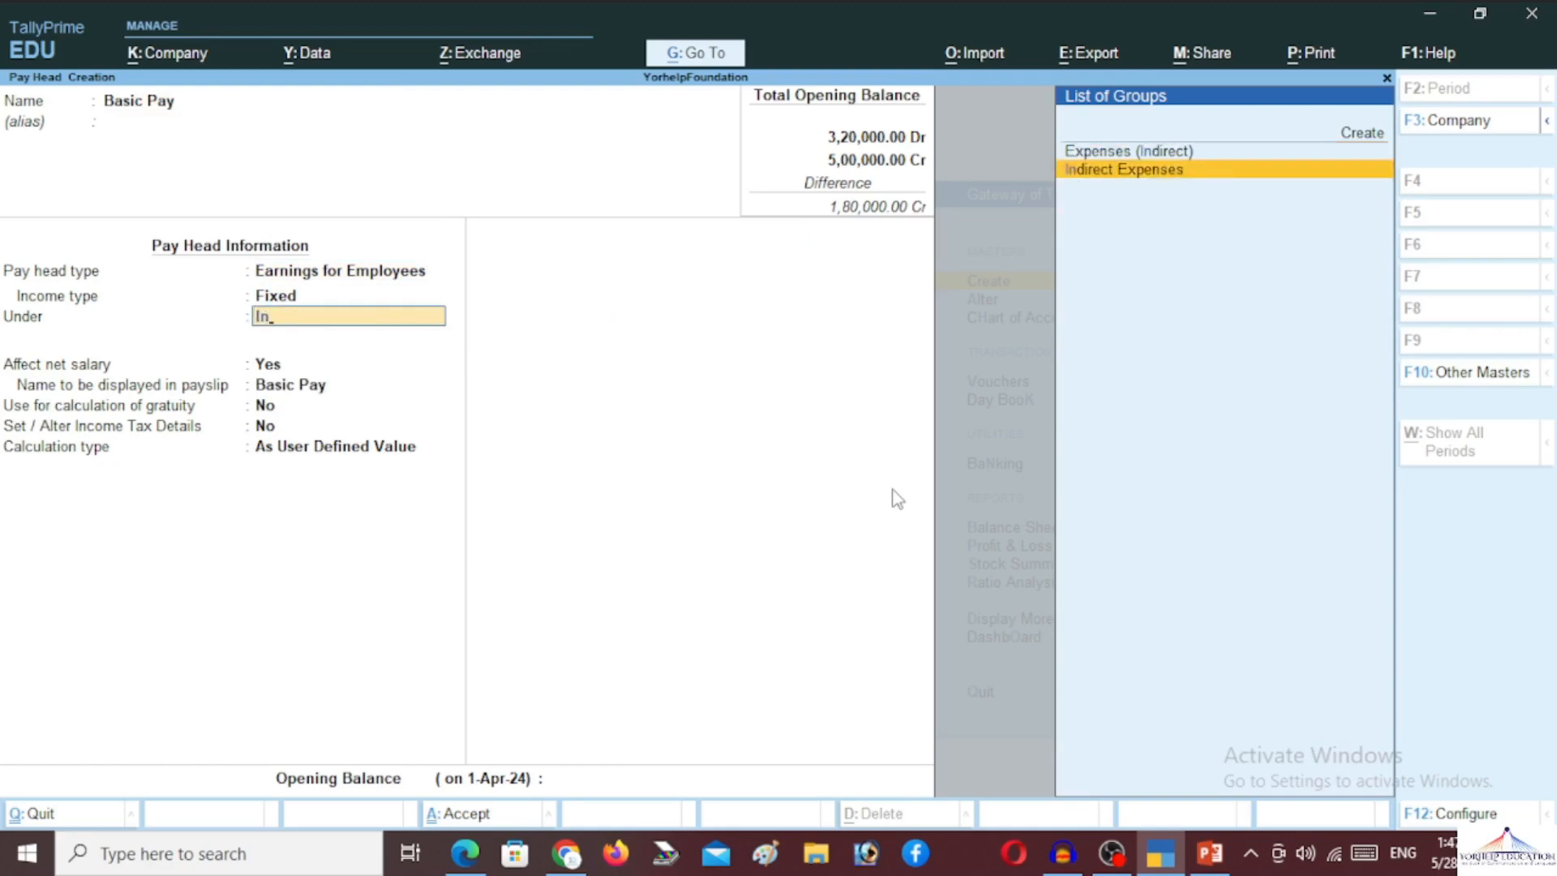
pyautogui.press('Return')
pyautogui.press('Return')
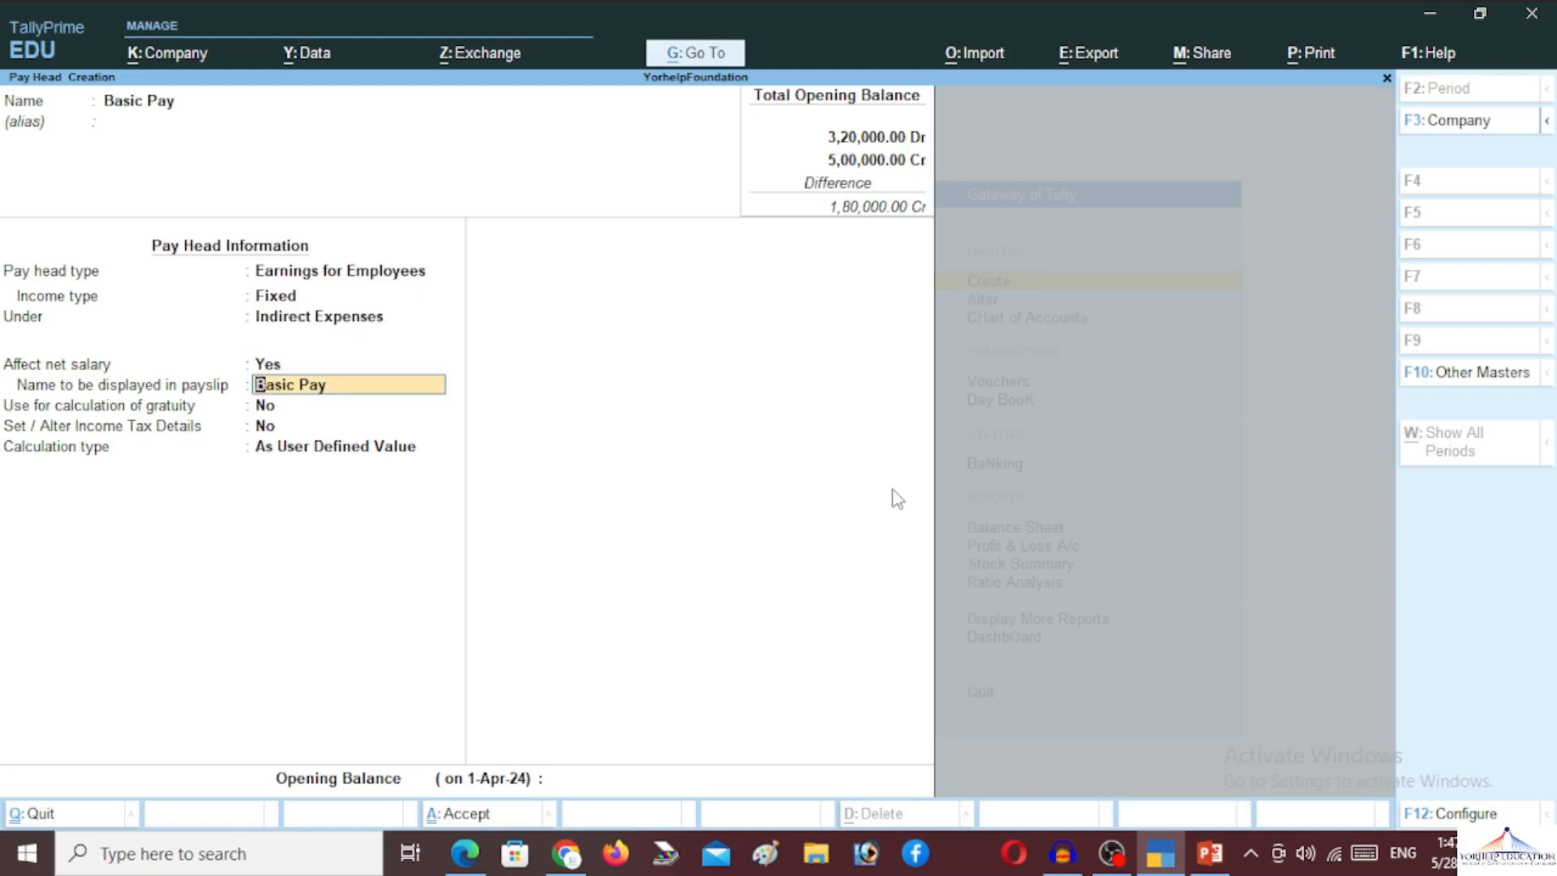
pyautogui.press('Return')
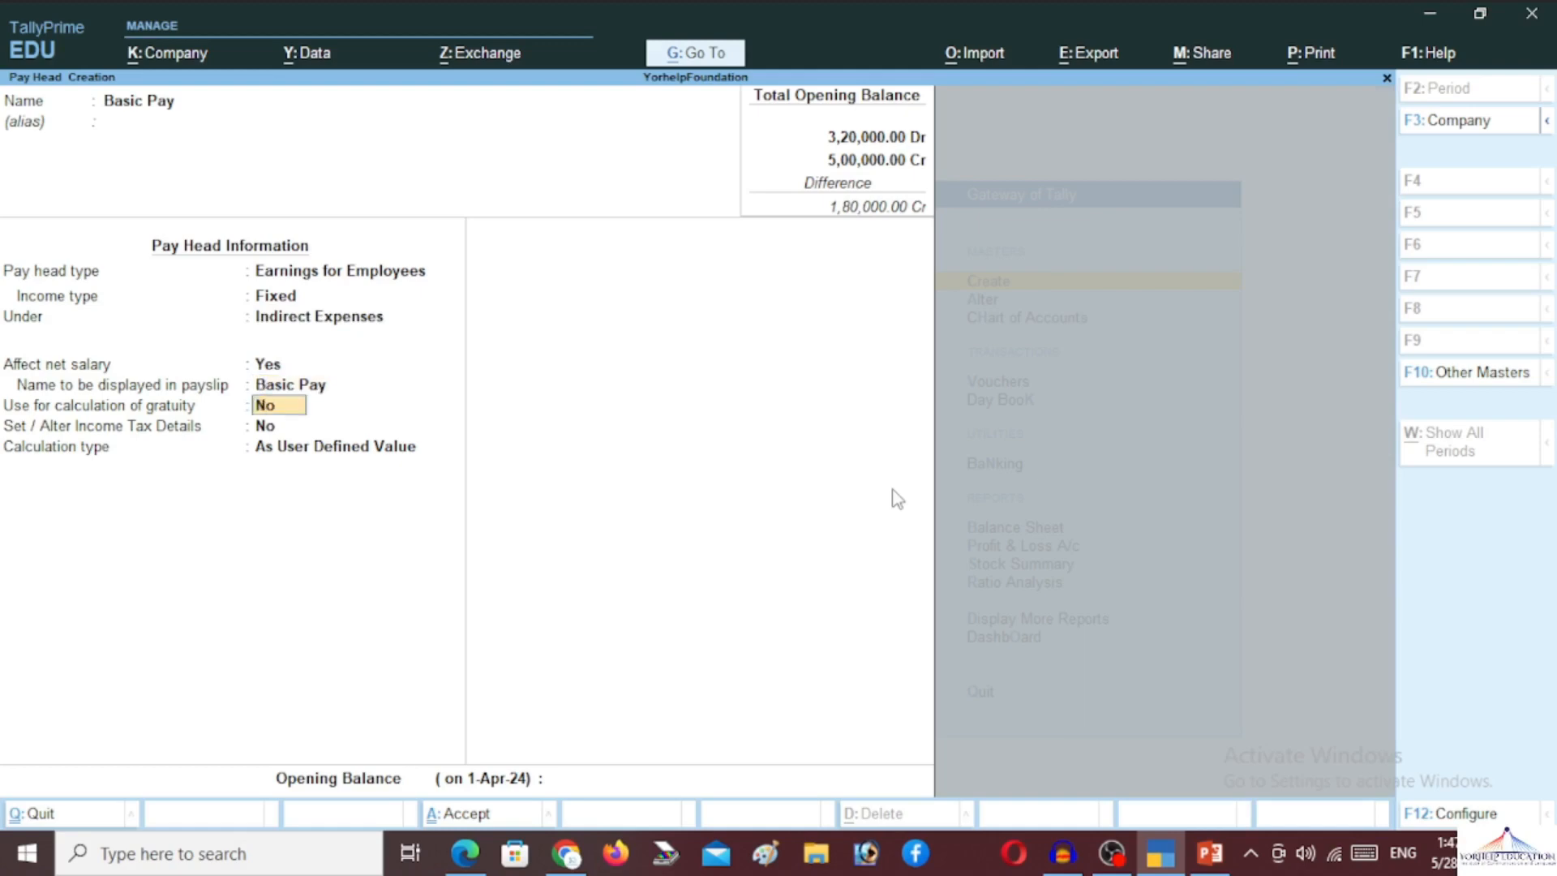
pyautogui.press('y')
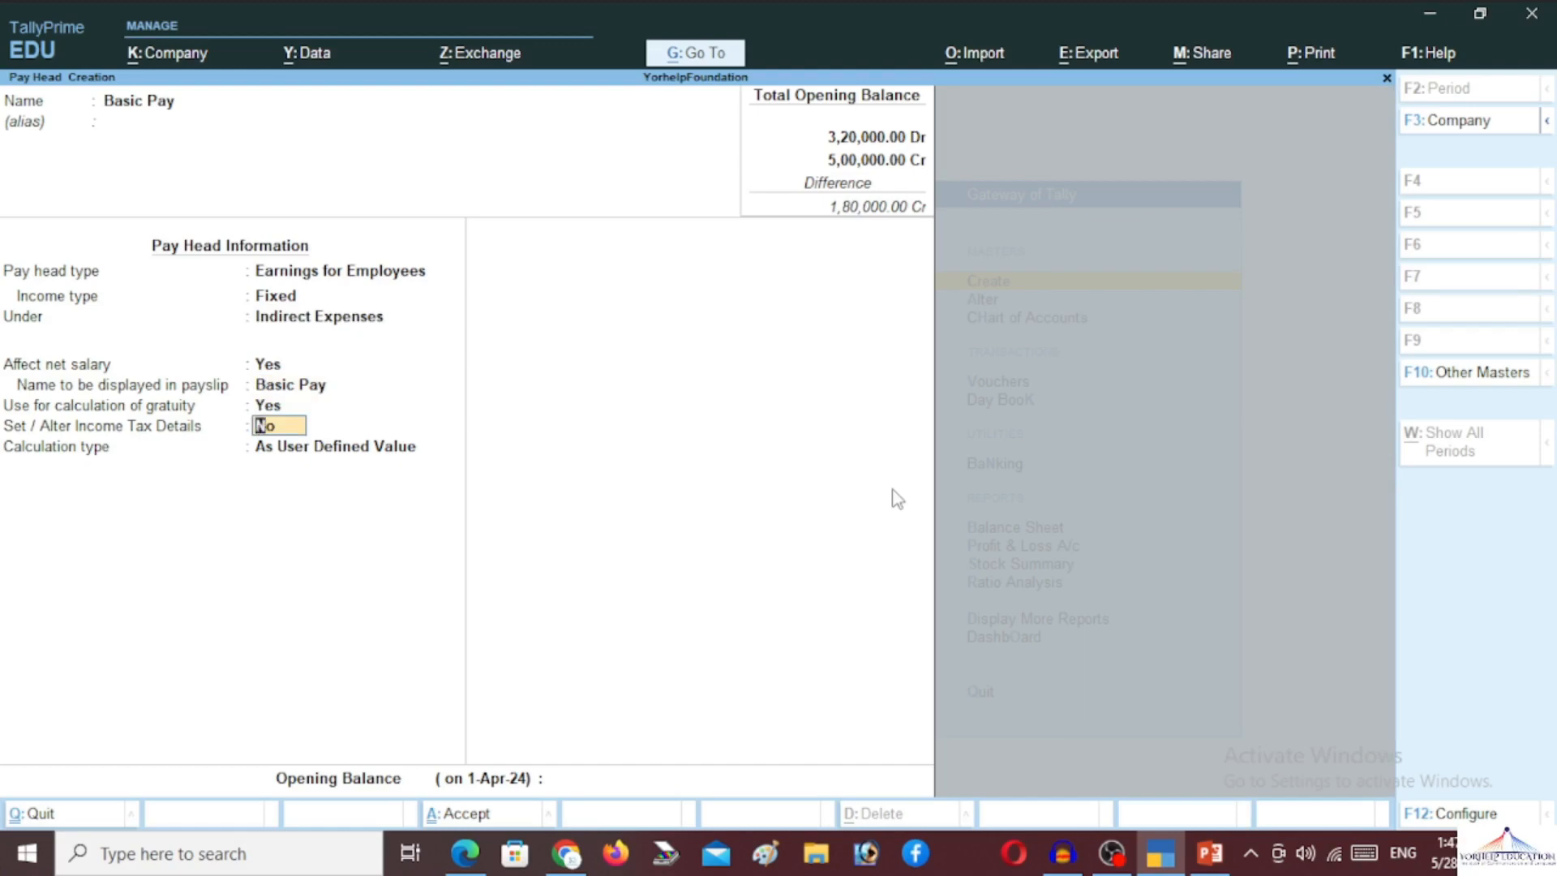
pyautogui.press('Return')
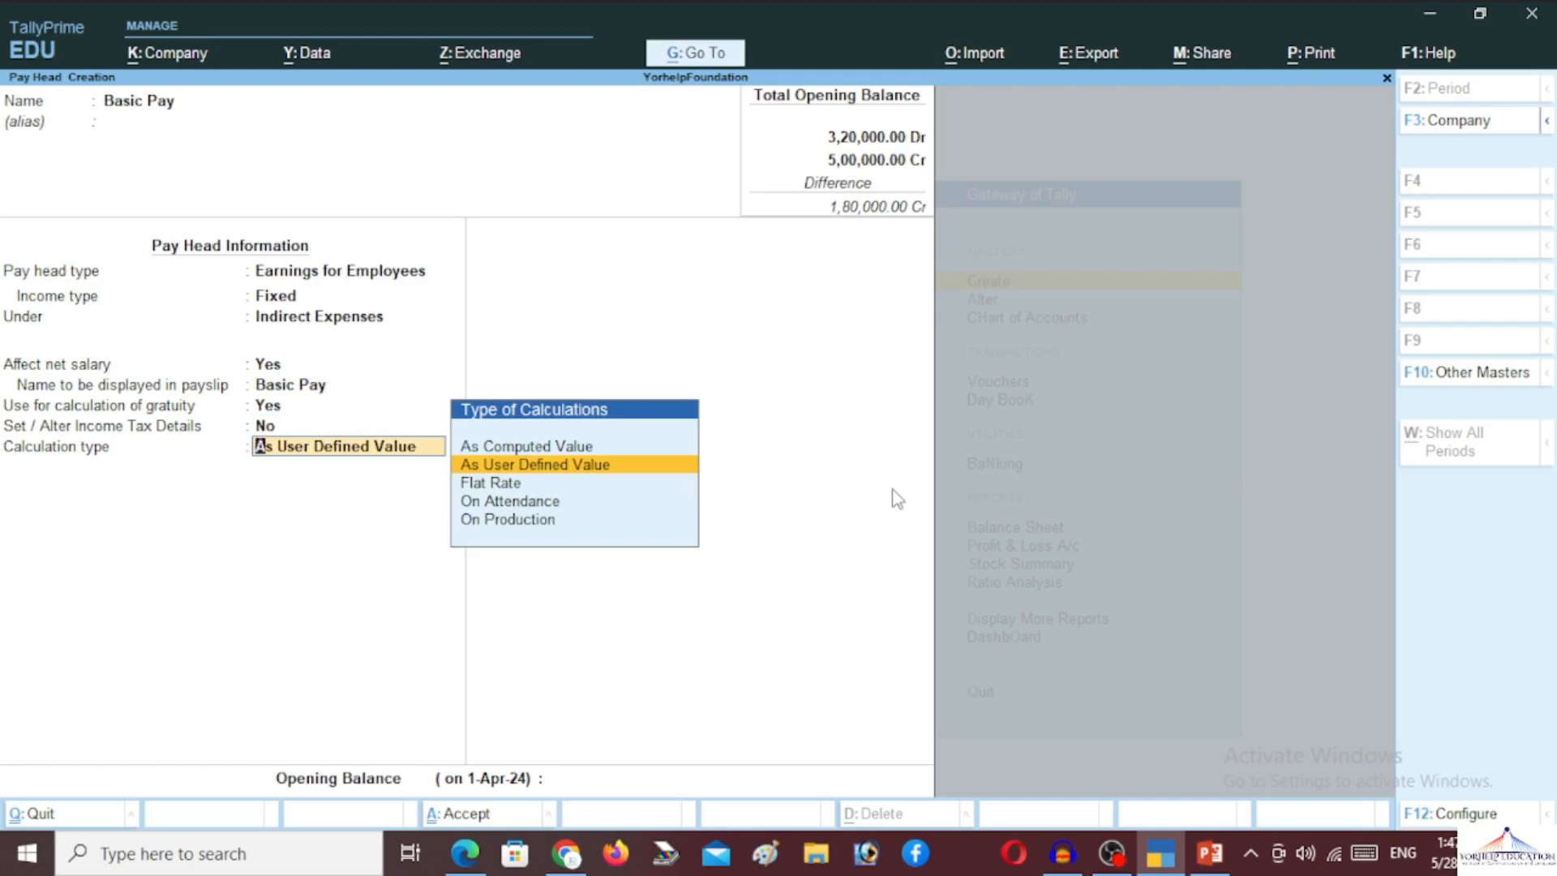
# Calculate Basic Pay On Attendance for Present, per Days, with Normal Rounding, and save it
pyautogui.press('Up')
pyautogui.press('Down')
pyautogui.press('Down')
pyautogui.press('Down')
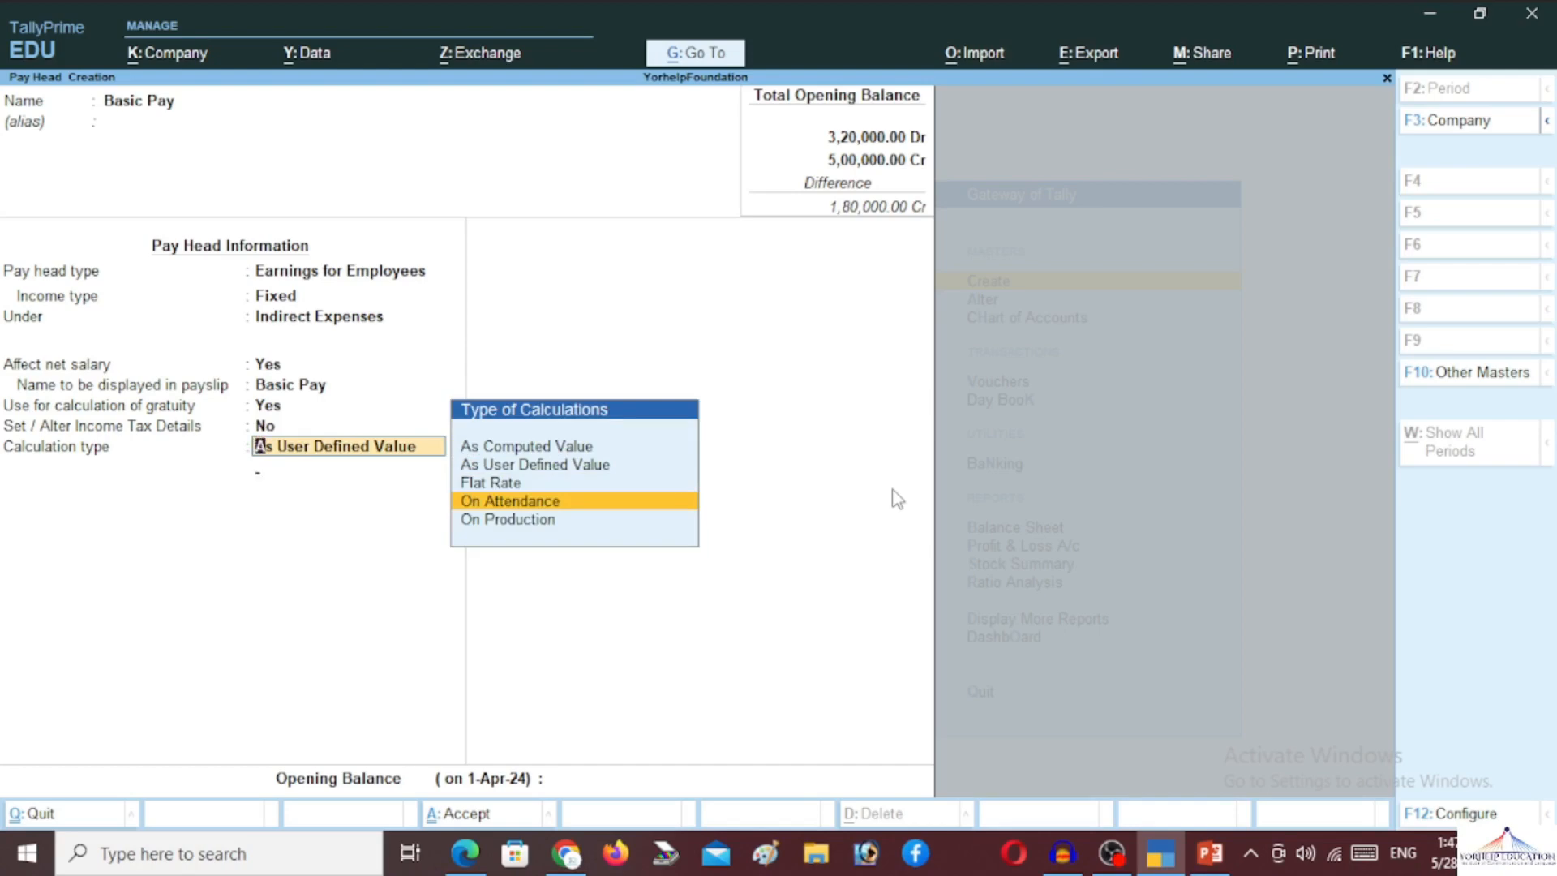
pyautogui.press('Return')
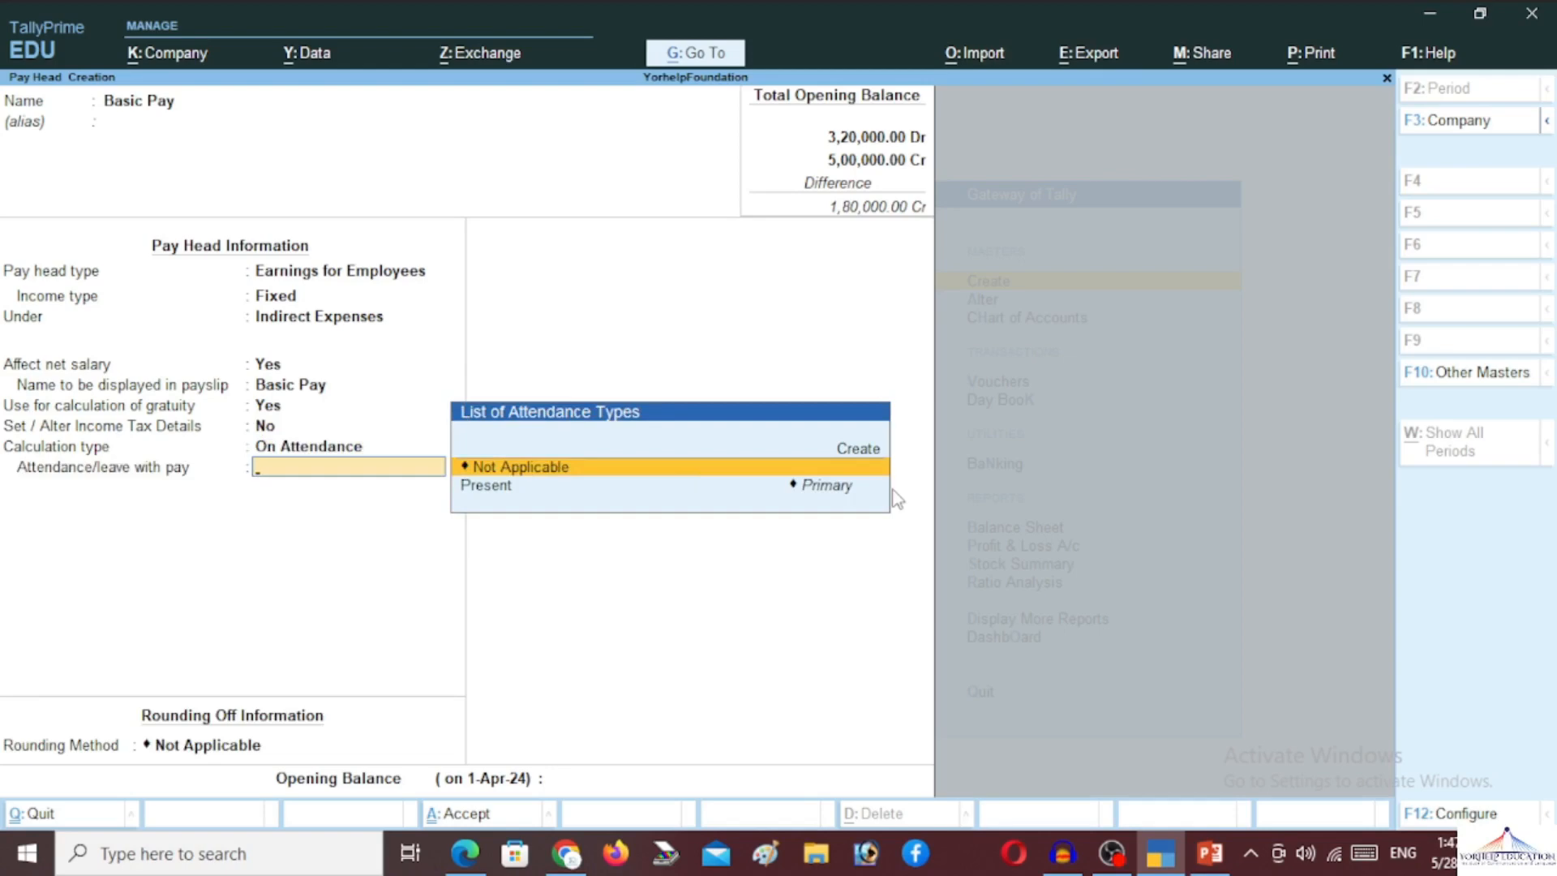
pyautogui.press('Down')
pyautogui.press('Return')
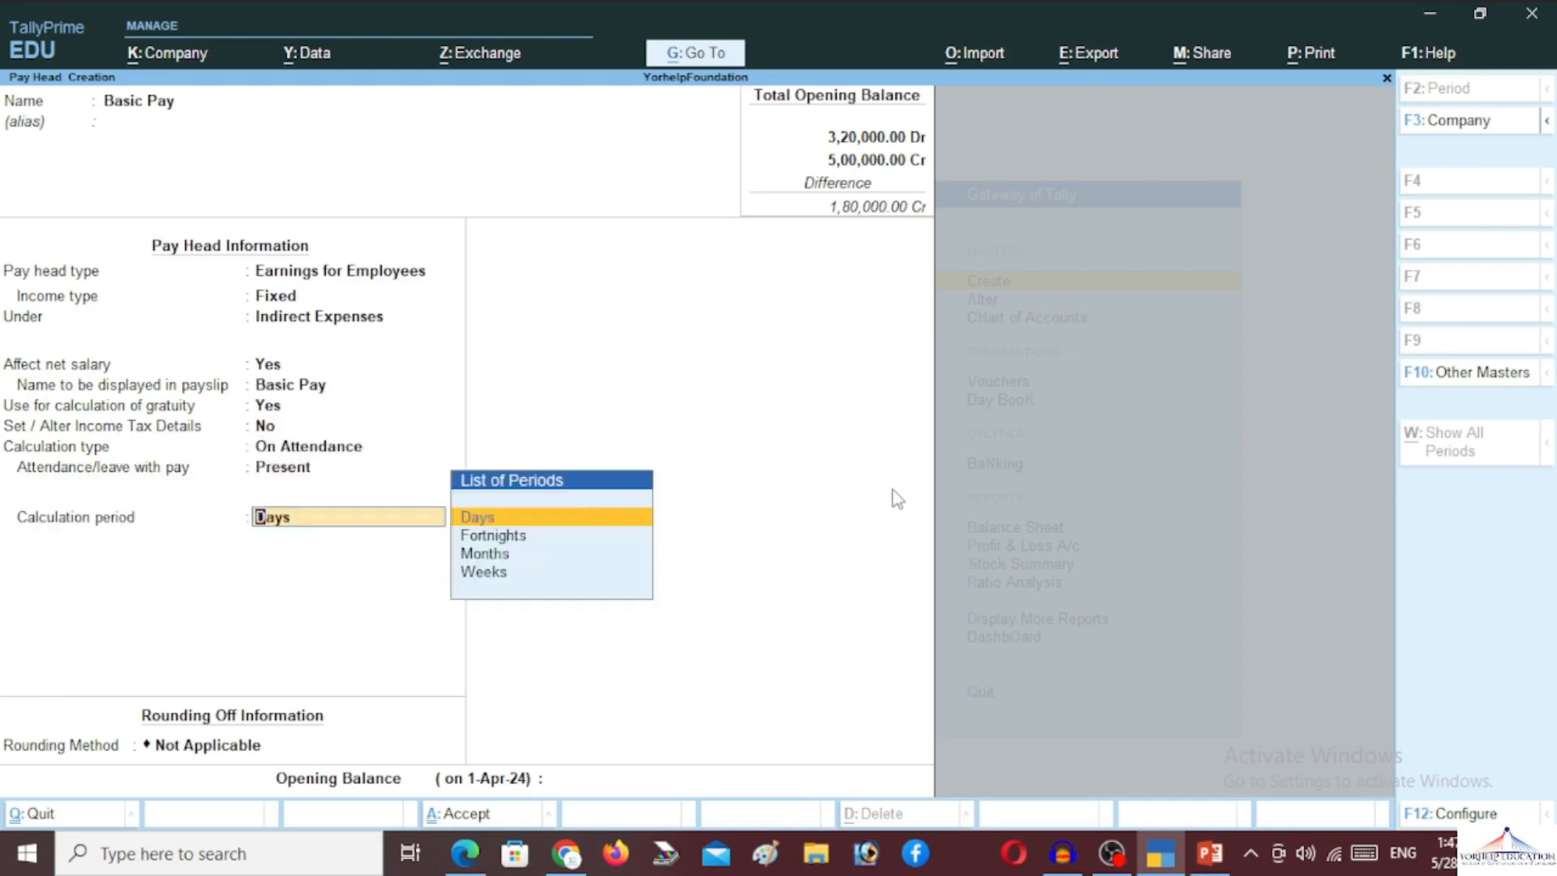
pyautogui.press('Return')
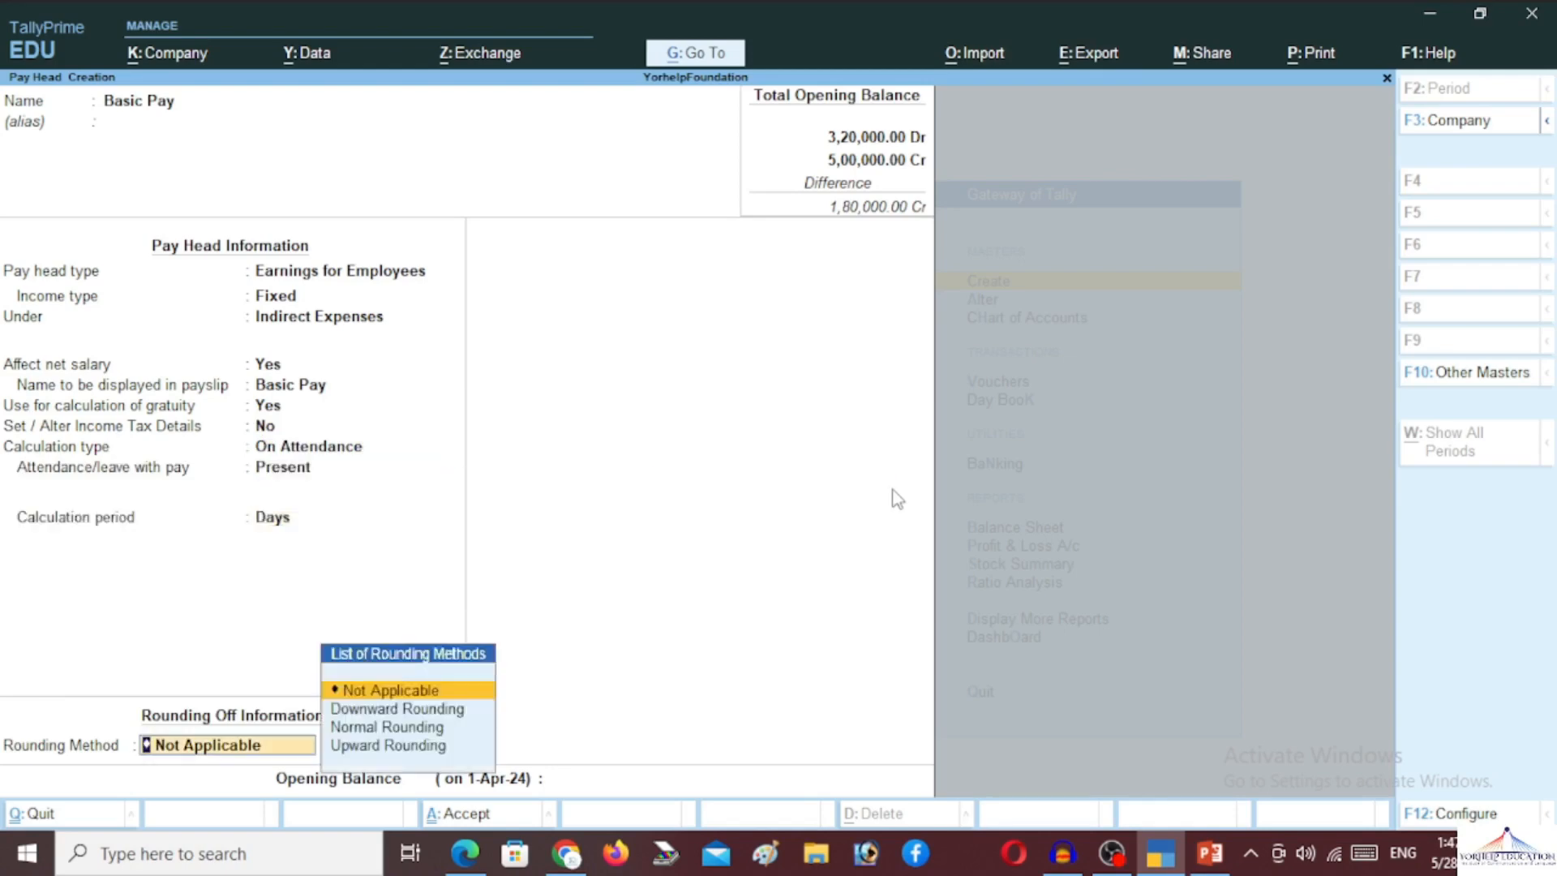
pyautogui.press('Down')
pyautogui.press('Down')
pyautogui.press('Return')
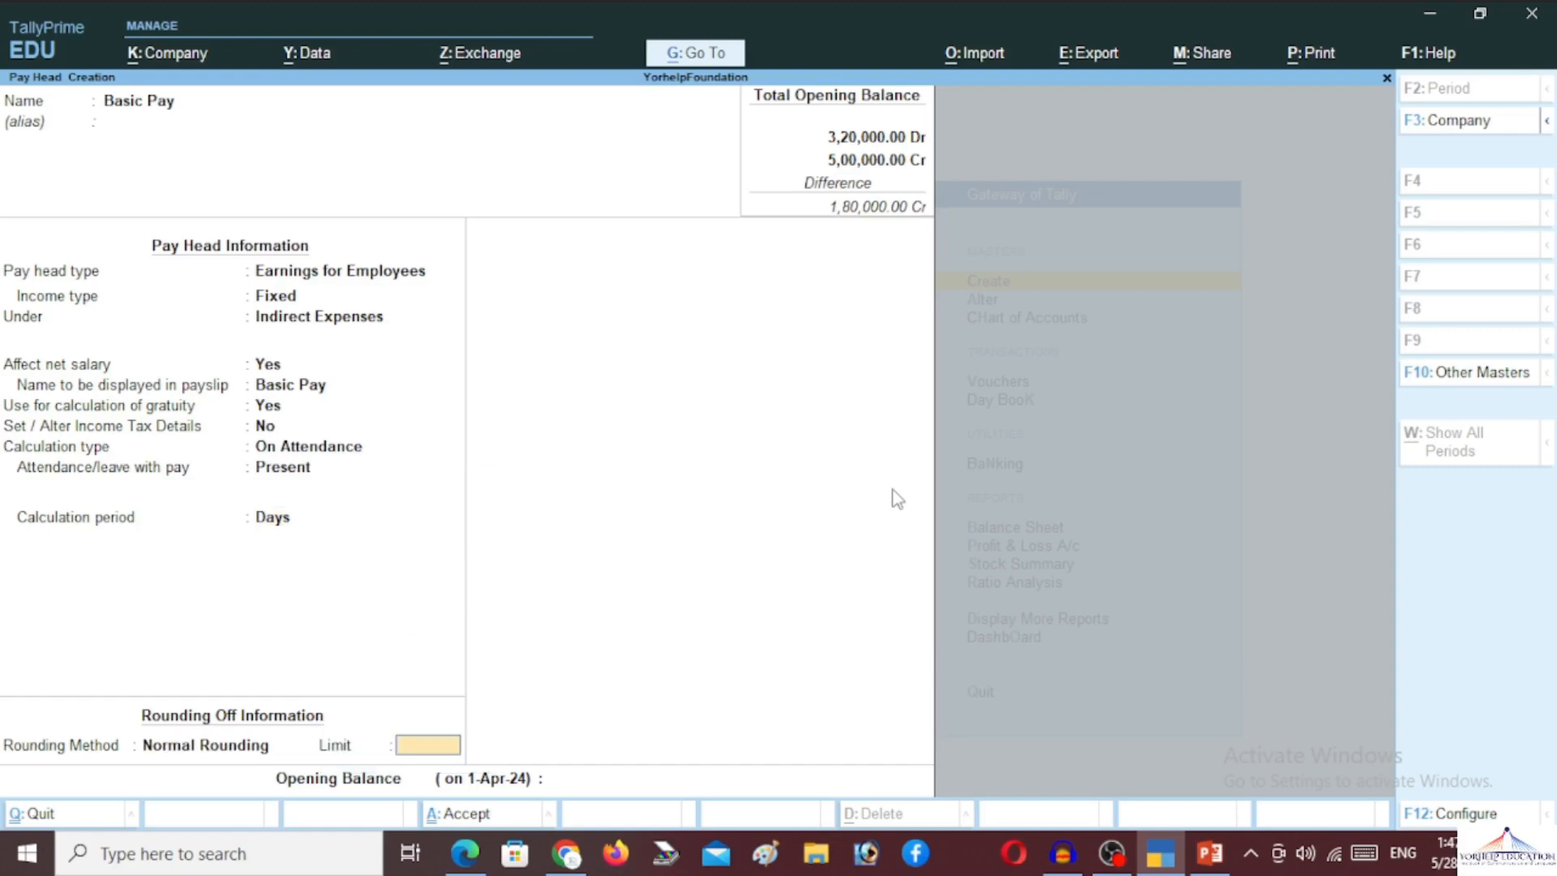
pyautogui.press('Return')
pyautogui.press('Return')
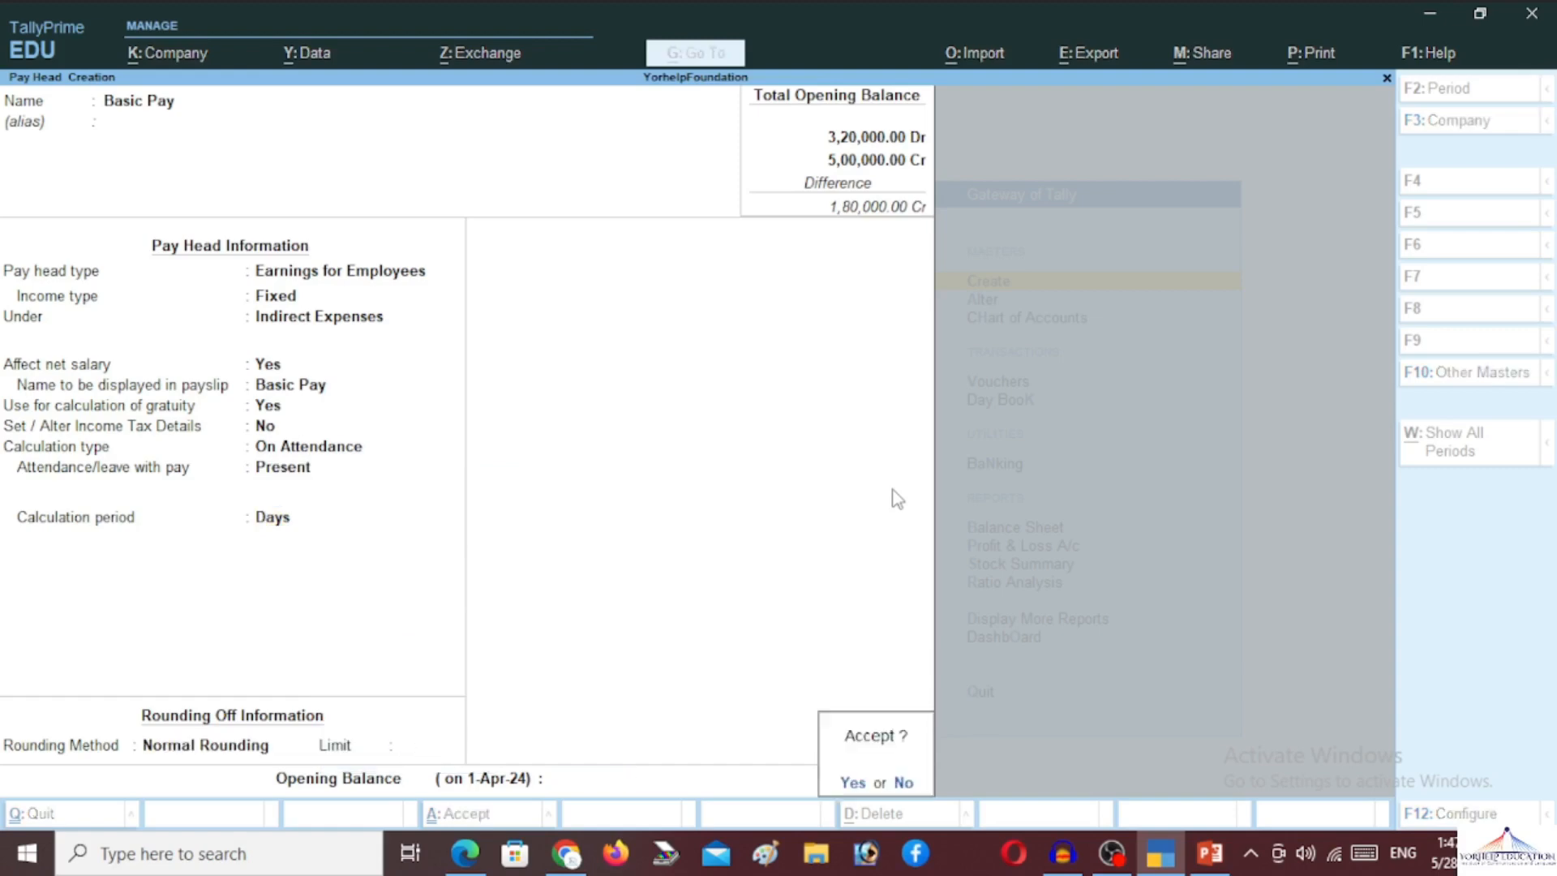
pyautogui.press('Return')
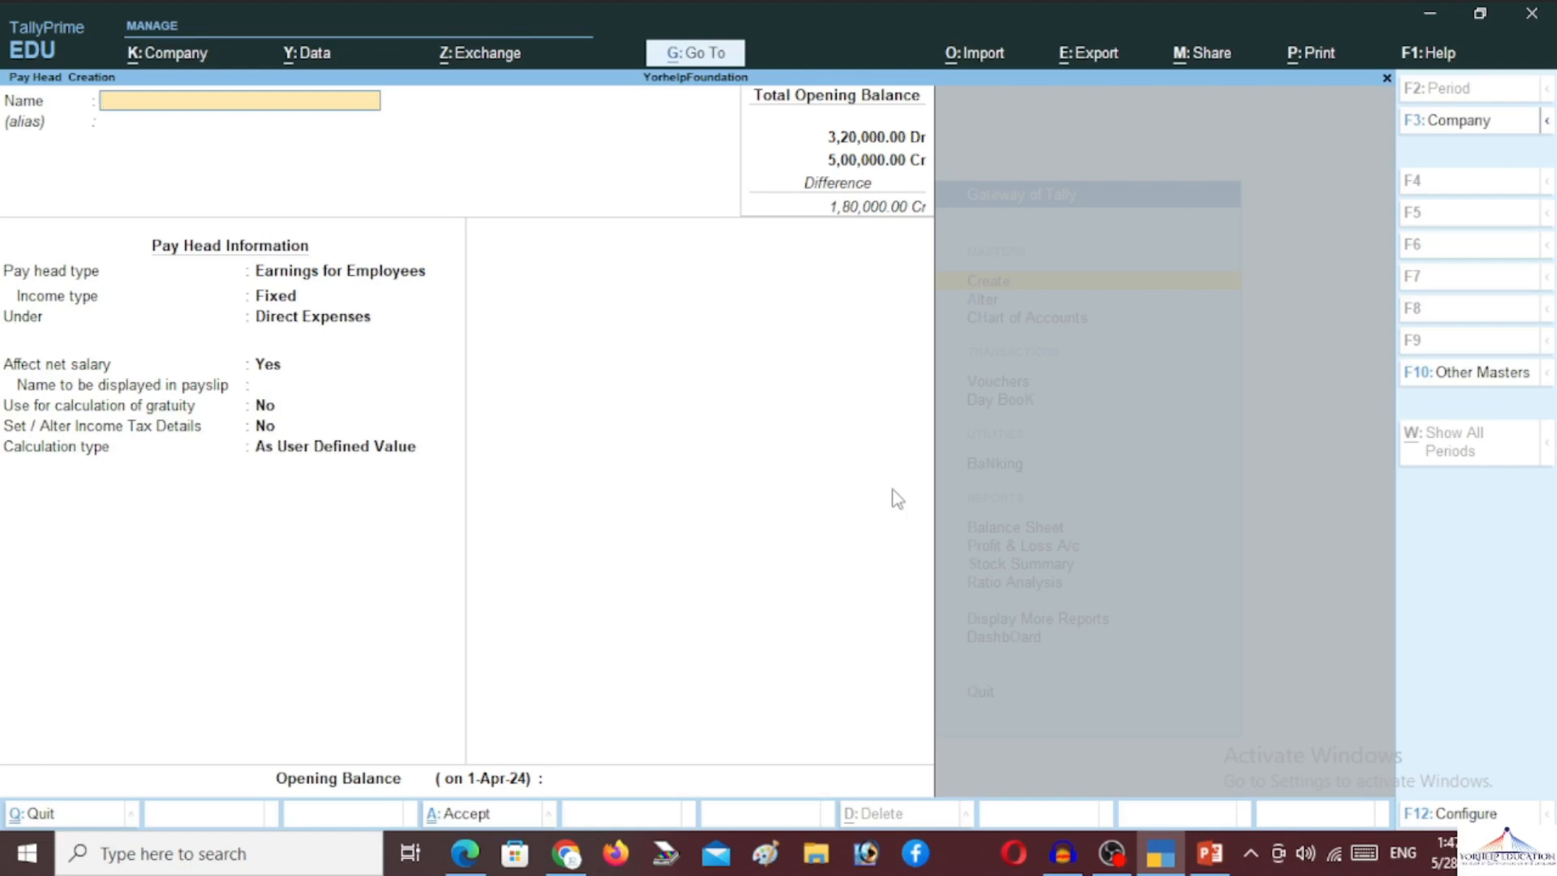
# Name the pay head HRA, alias 'Human Resource Allownces', Fixed earnings under Indirect Expenses
pyautogui.write('HRA')
pyautogui.press('Return')
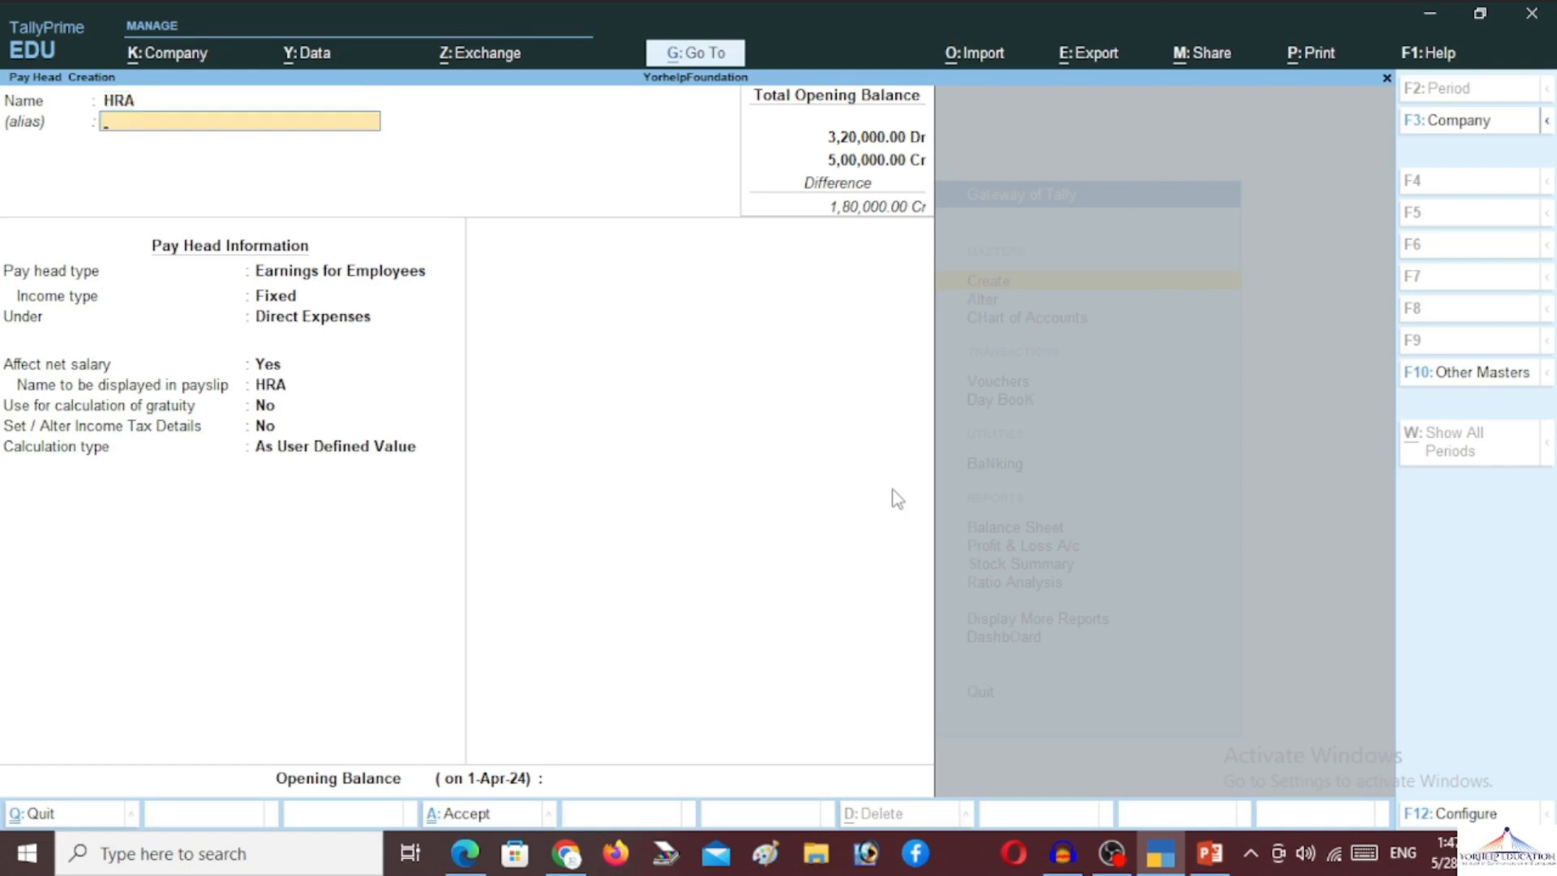
pyautogui.write('Humarn Rea')
pyautogui.press('BackSpace')
pyautogui.write('oource Allownces')
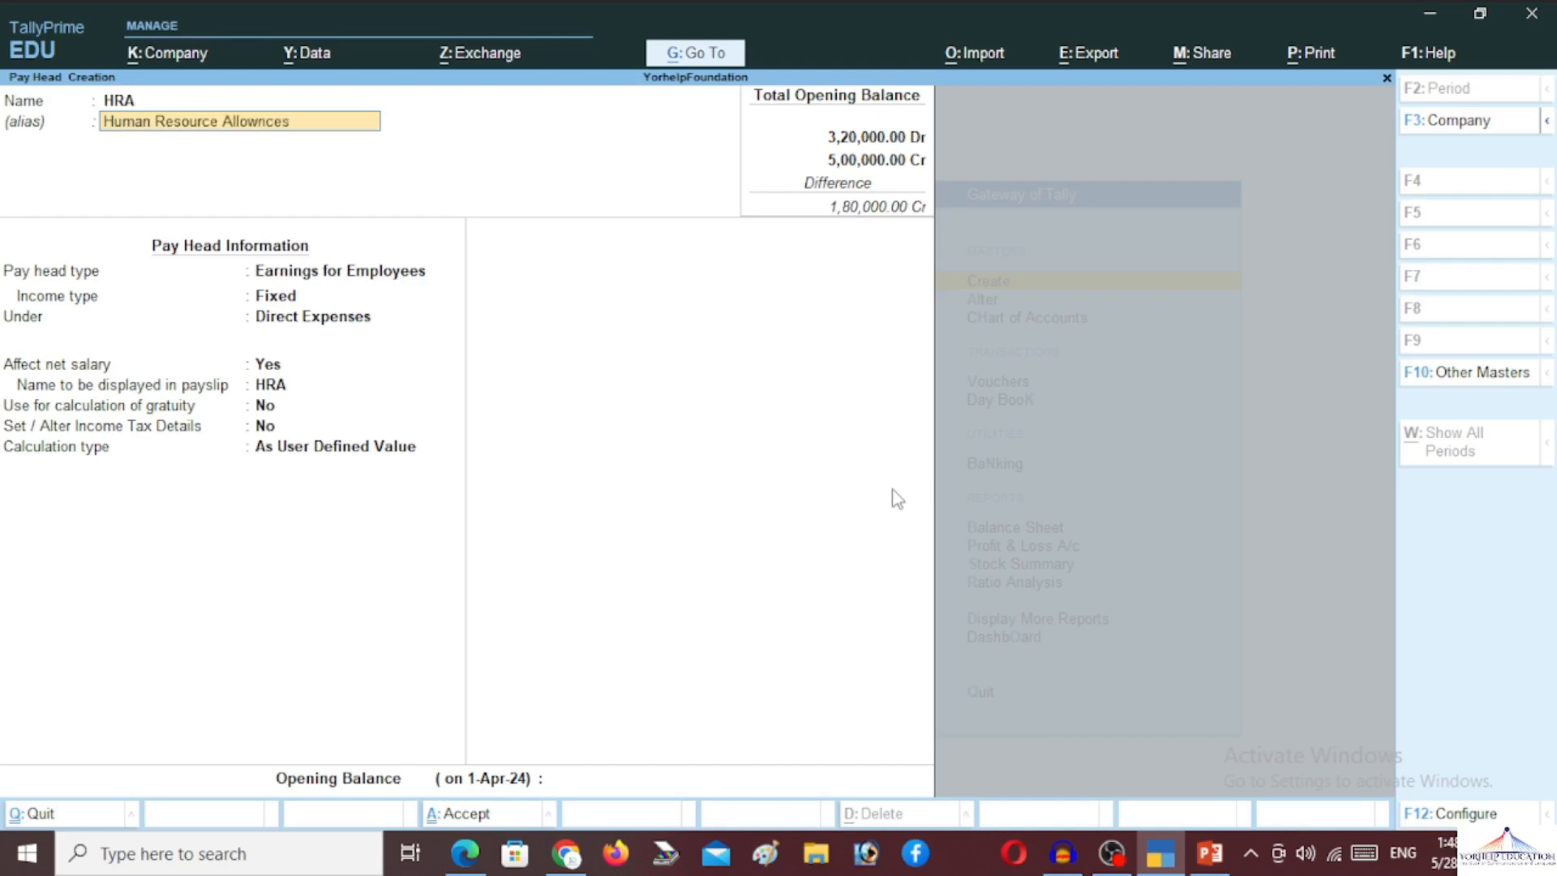
pyautogui.press('Return')
pyautogui.press('Return')
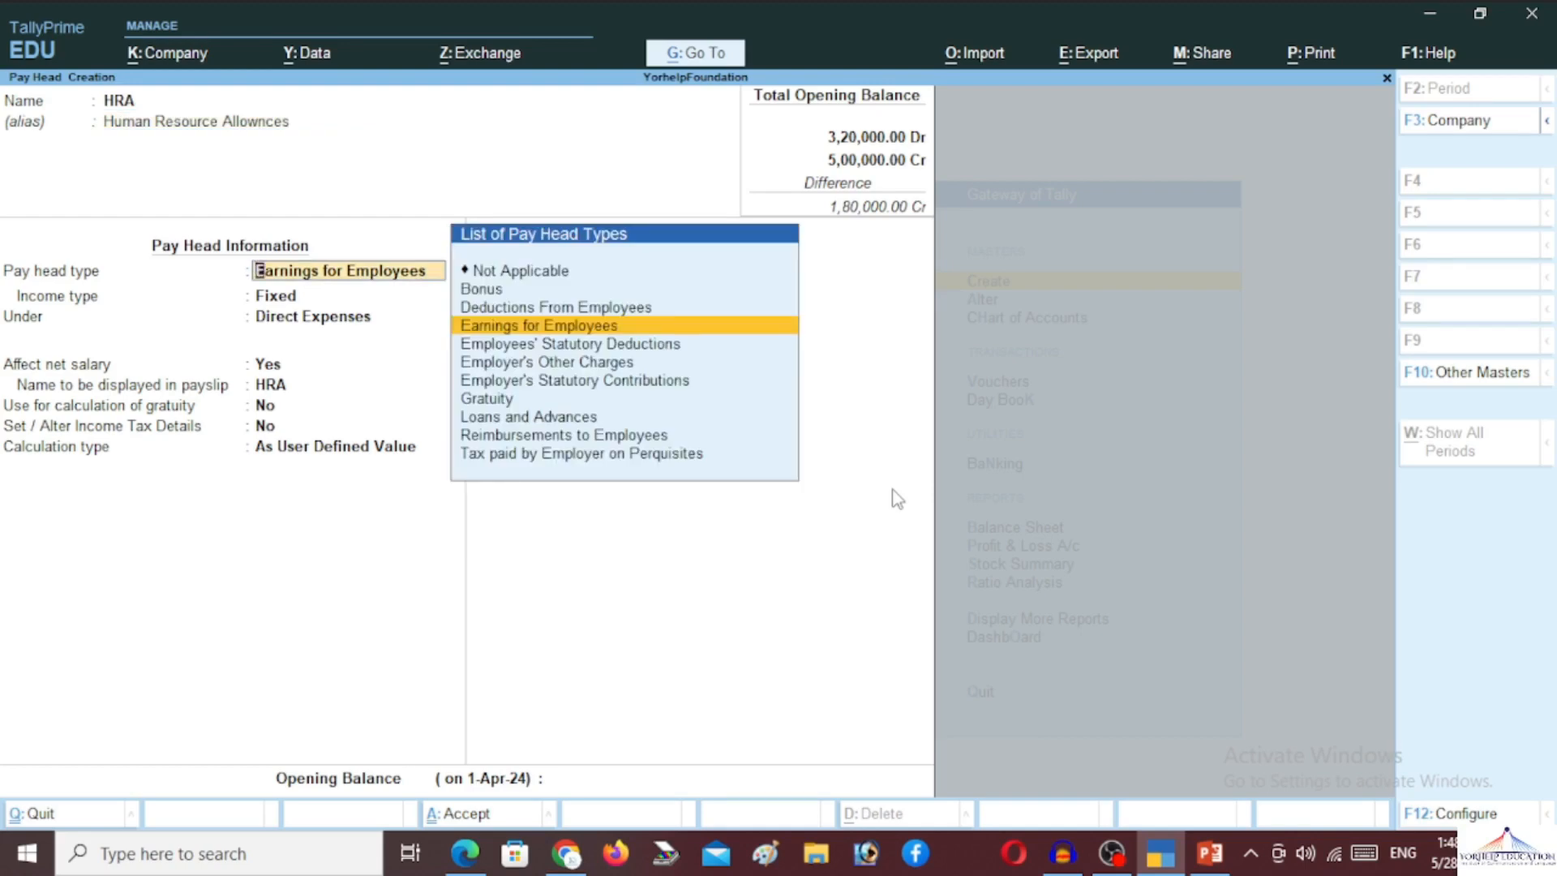
pyautogui.press('Return')
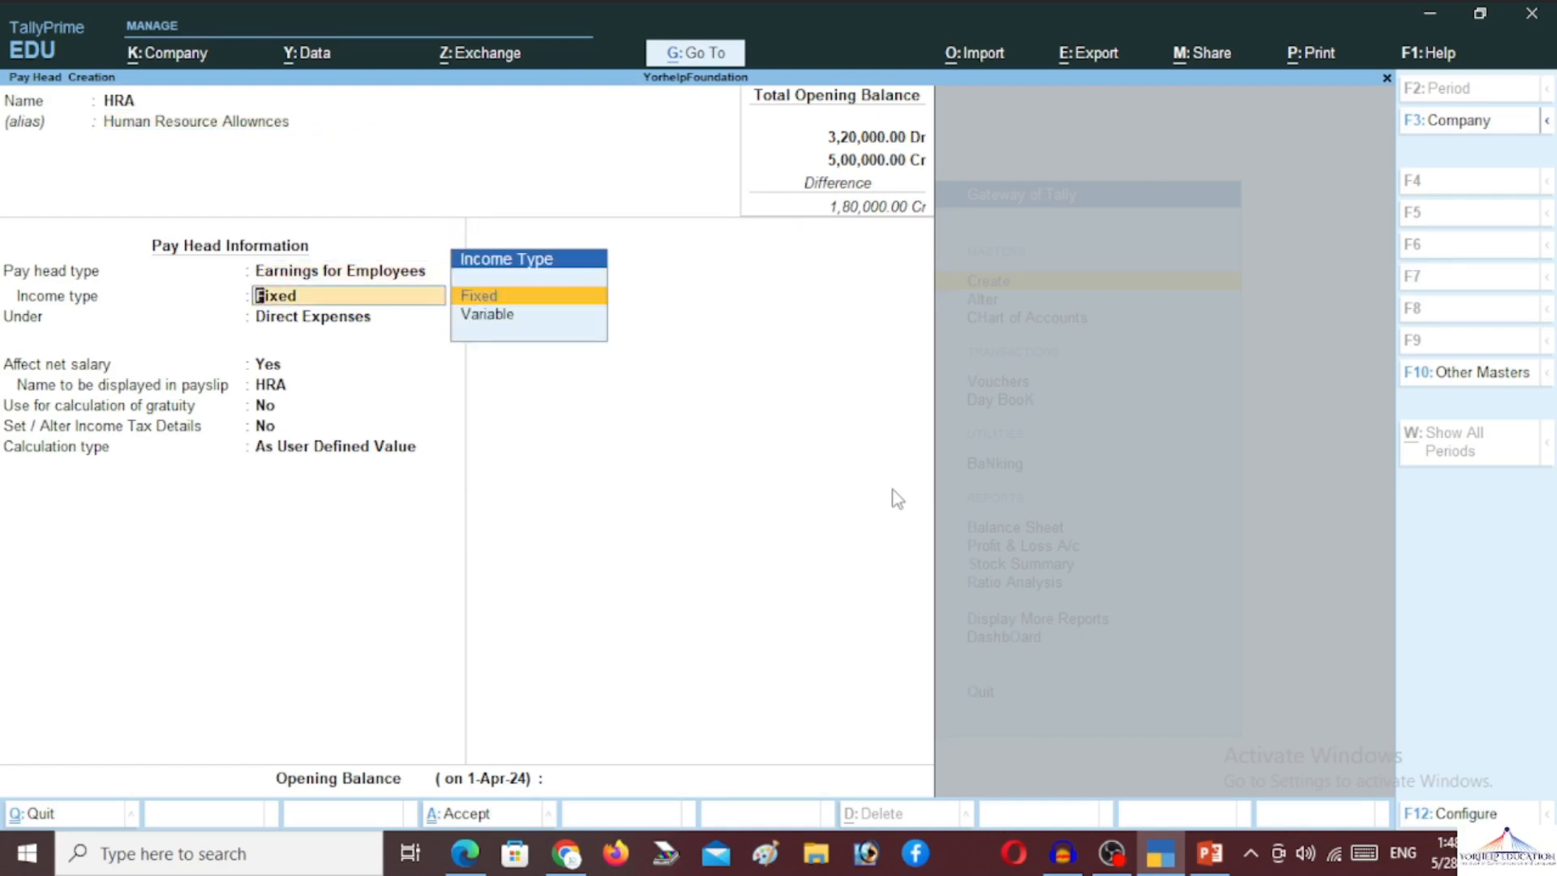
pyautogui.press('Return')
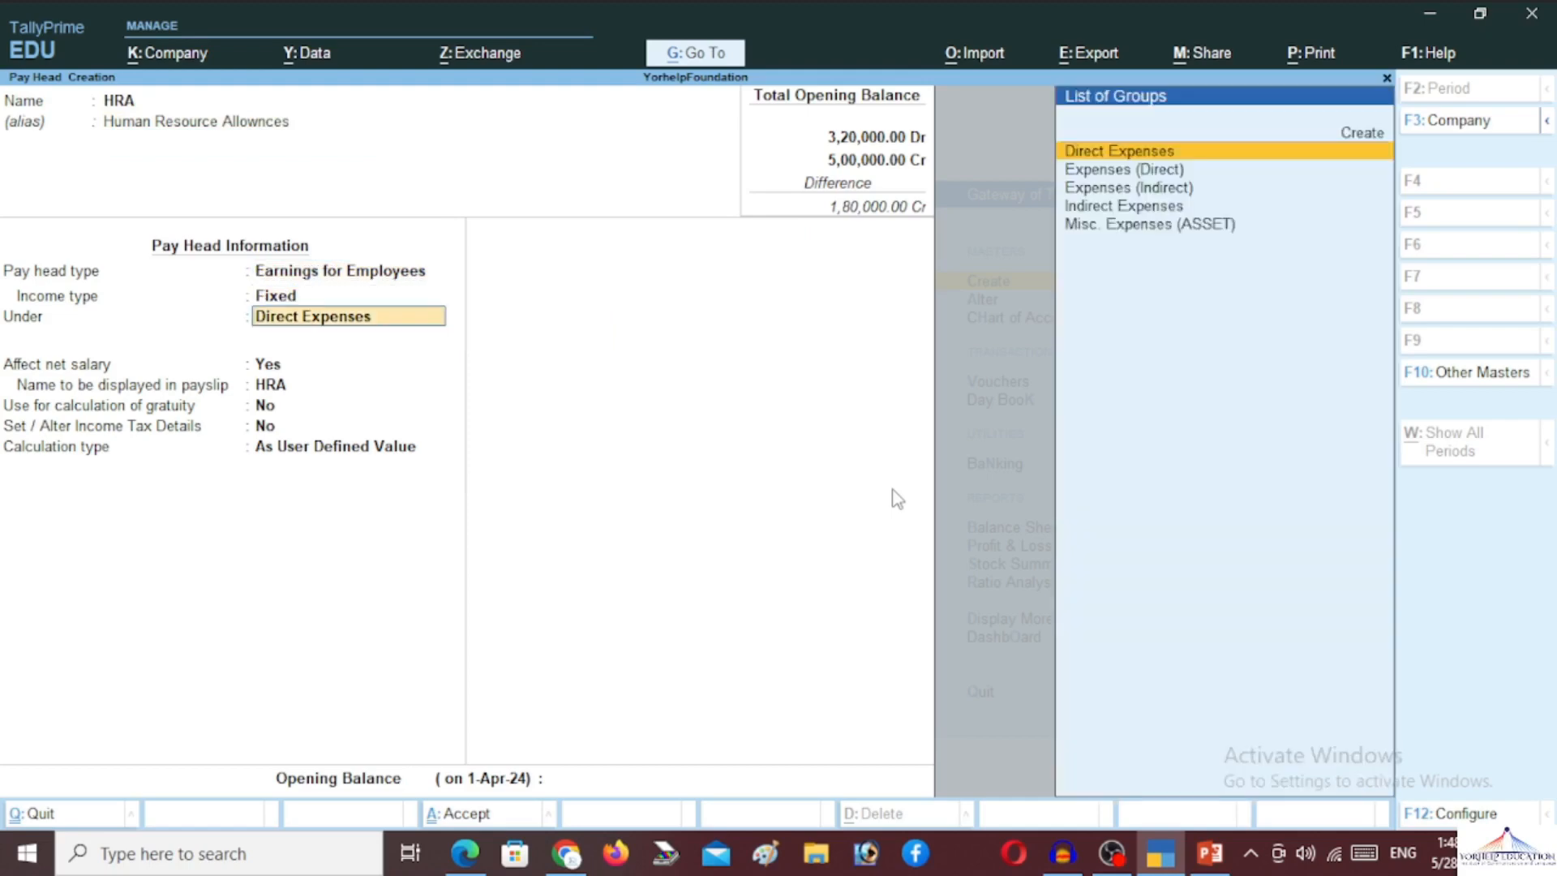
pyautogui.write('I')
pyautogui.press('Return')
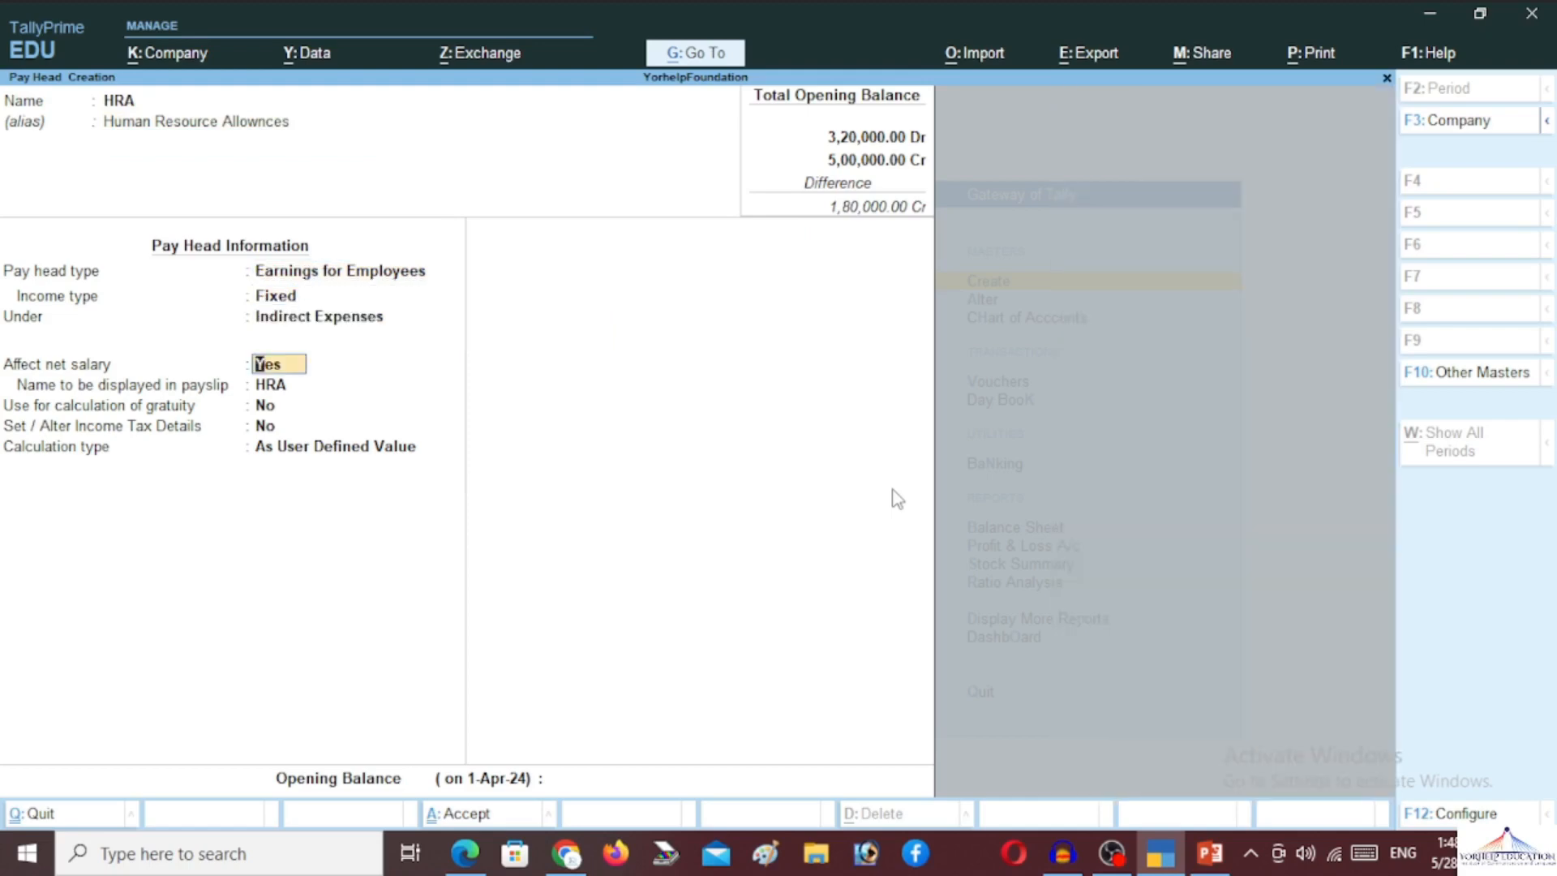
pyautogui.press('Return')
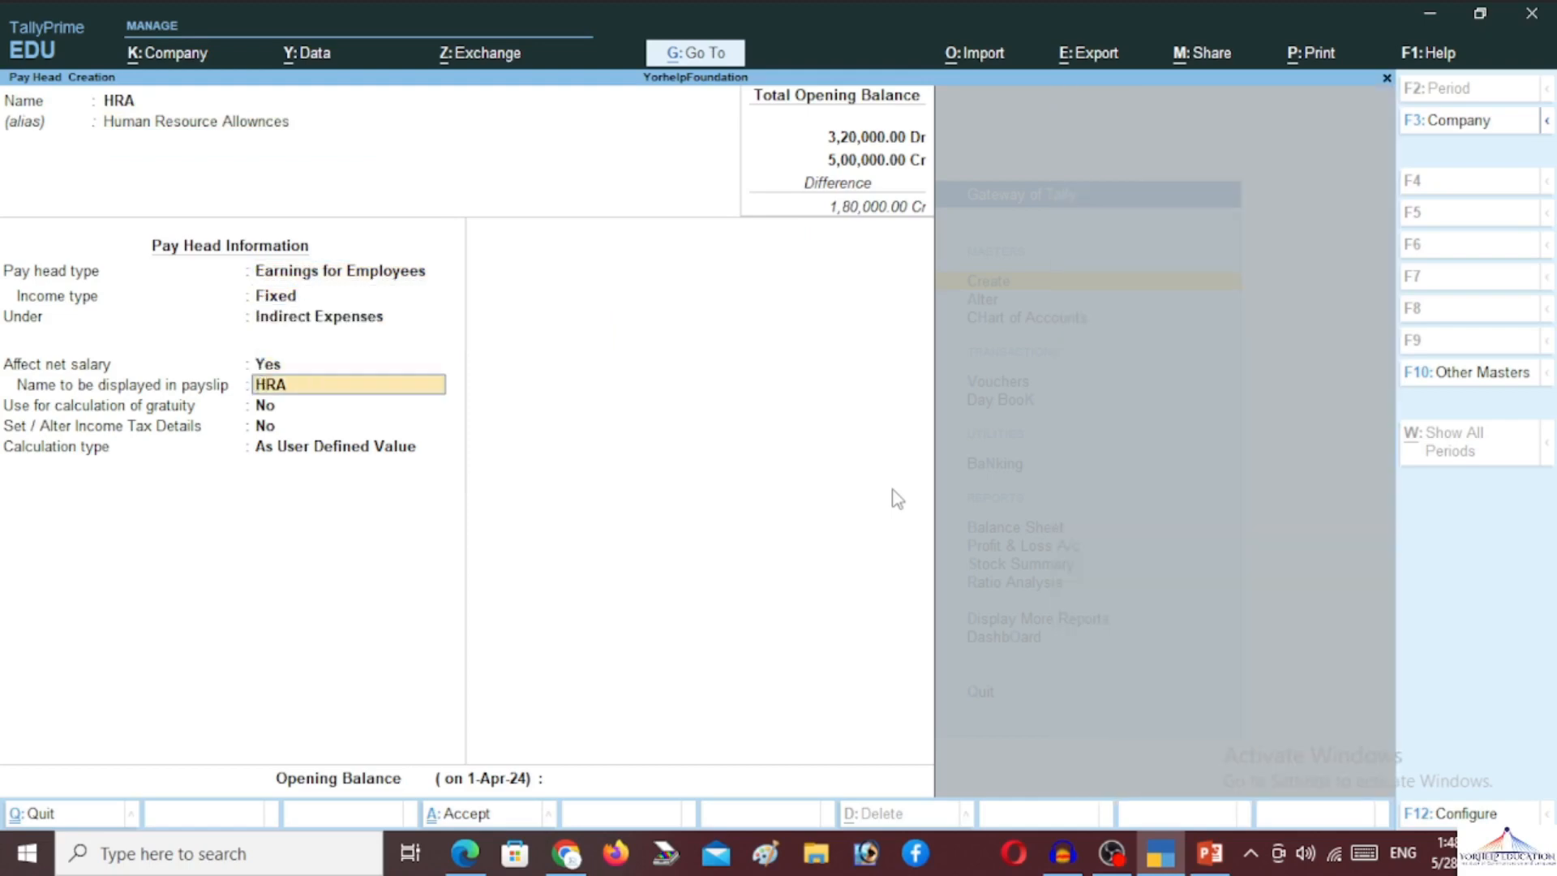
pyautogui.press('Return')
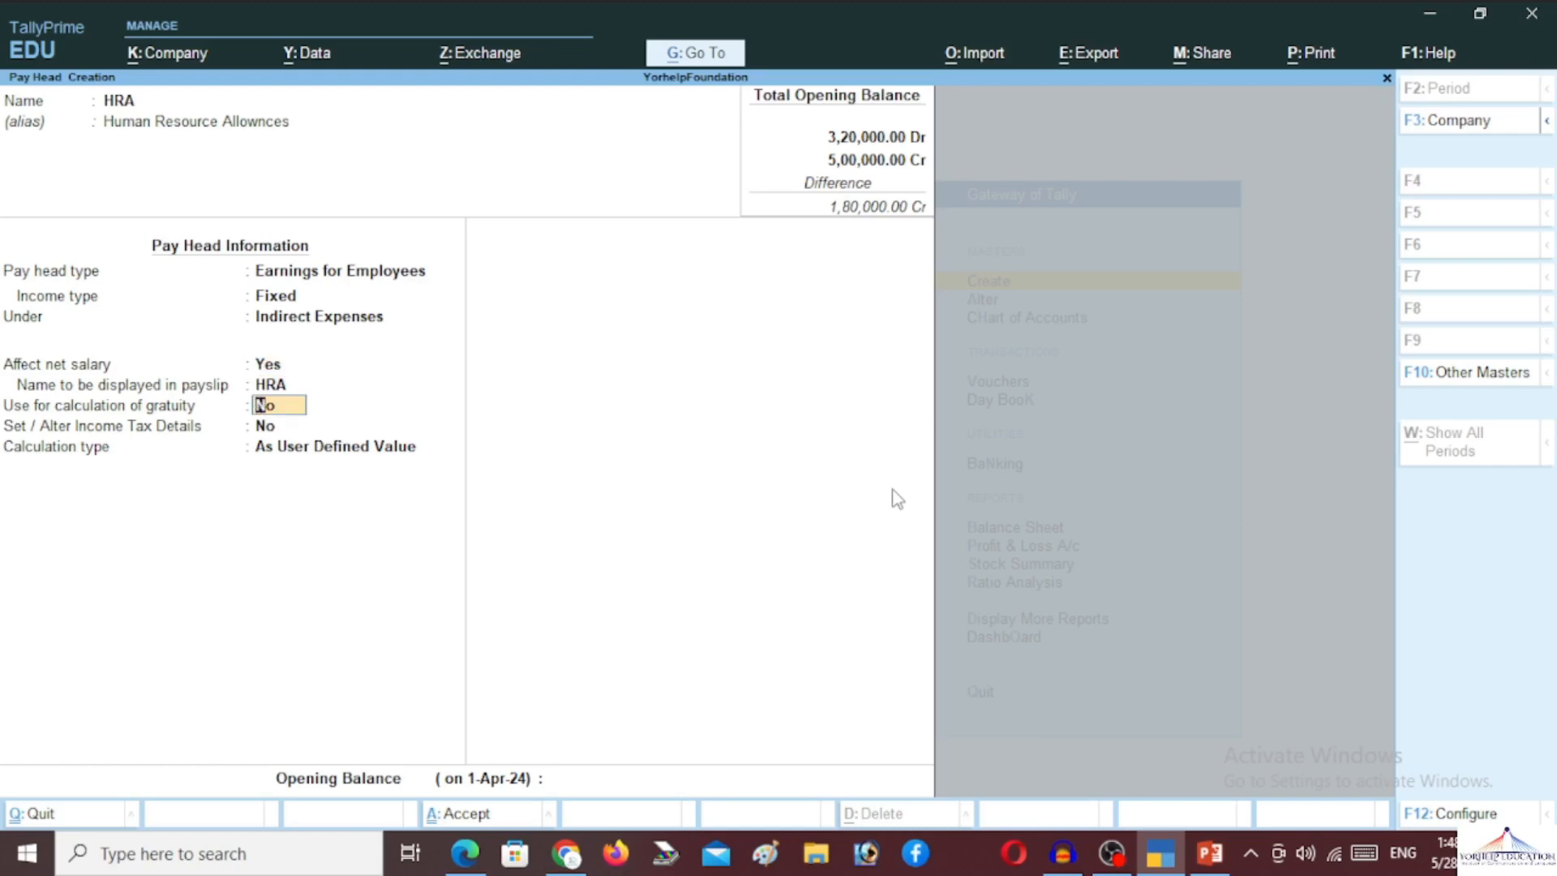
pyautogui.press('Return')
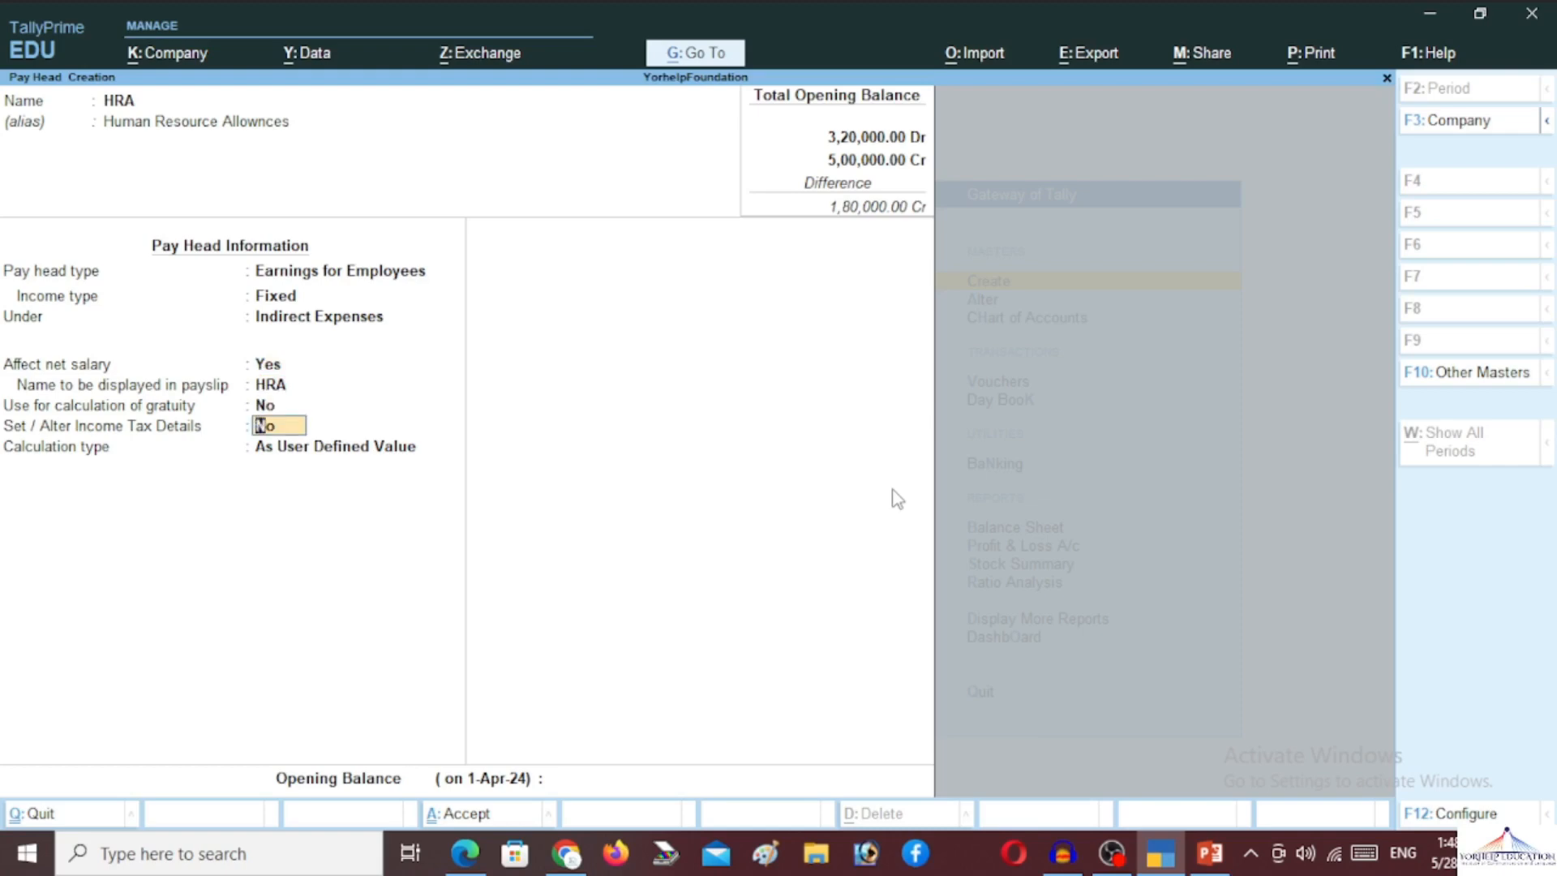
pyautogui.press('Return')
# Make HRA an As Computed Value head with Normal Rounding
pyautogui.press('Down')
pyautogui.press('Down')
pyautogui.press('Down')
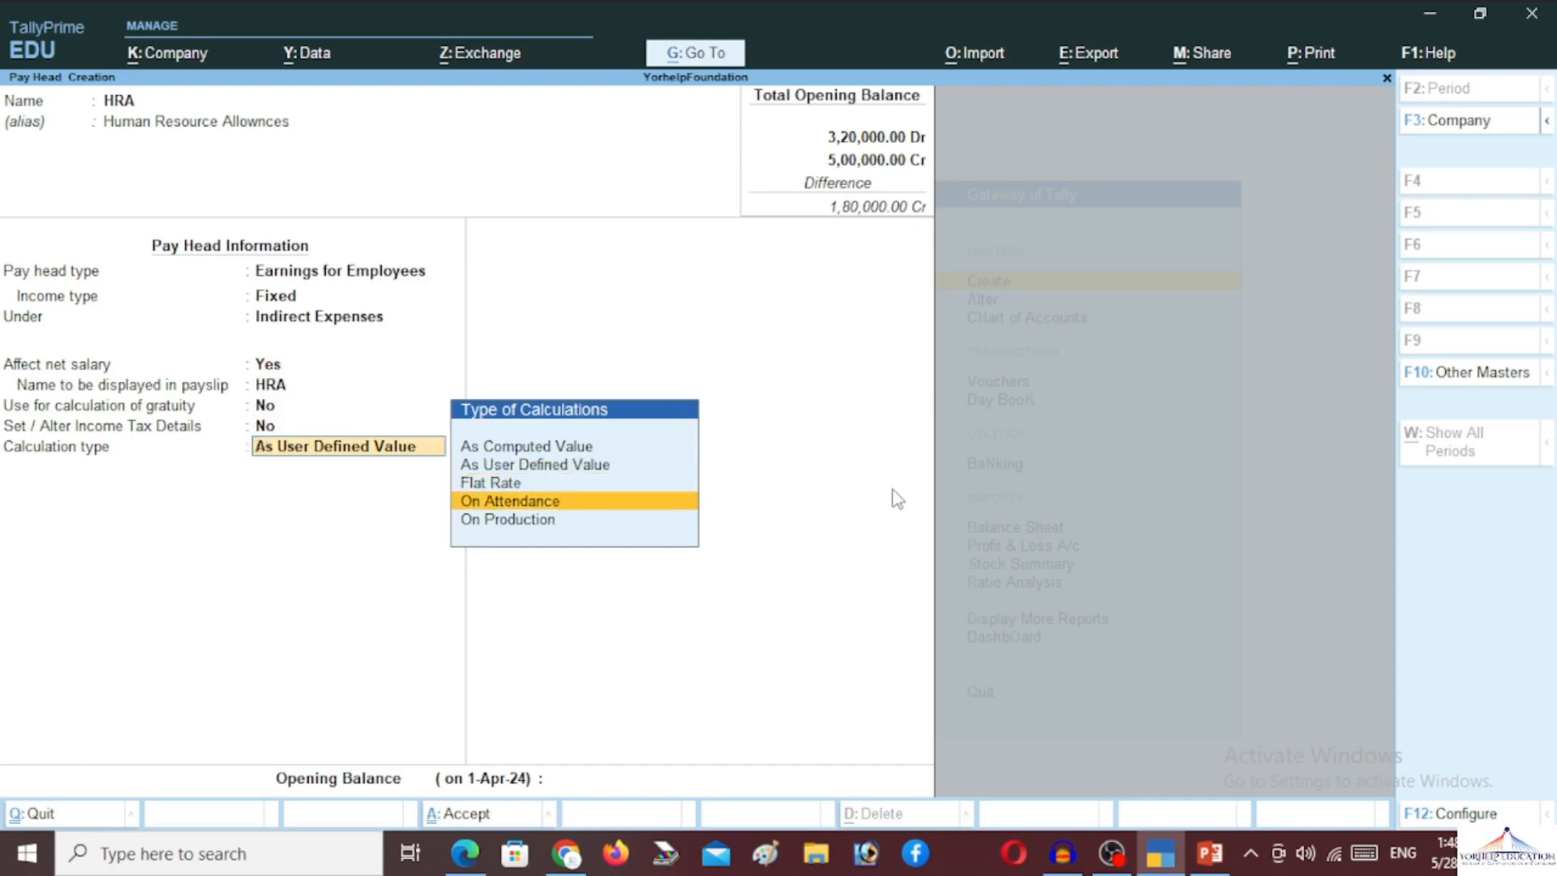
pyautogui.press('Up')
pyautogui.press('Up')
pyautogui.press('Up')
pyautogui.press('Up')
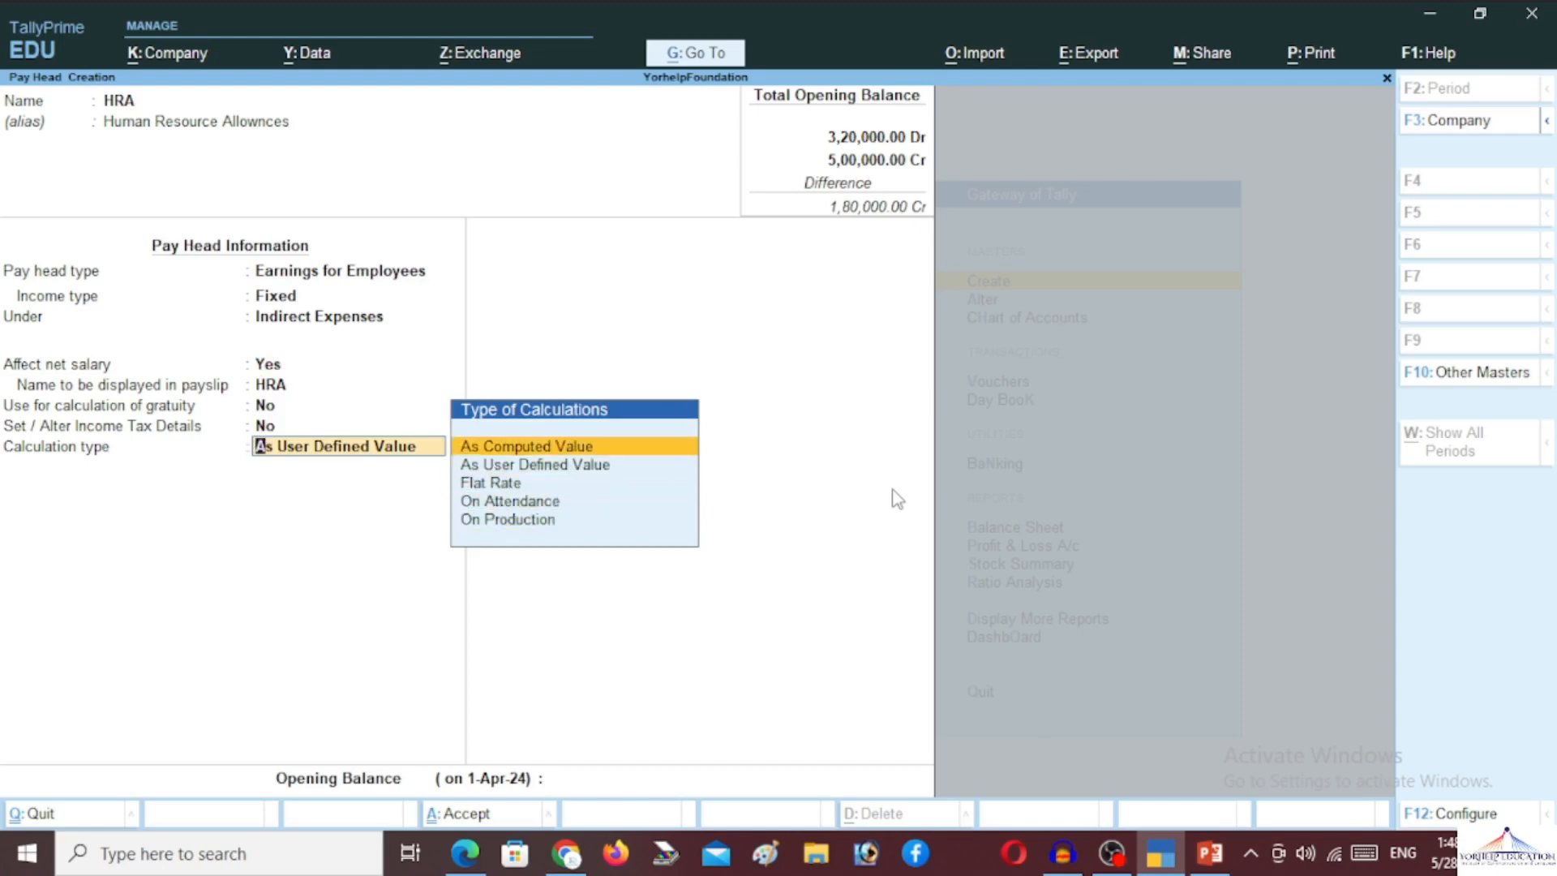
pyautogui.press('Return')
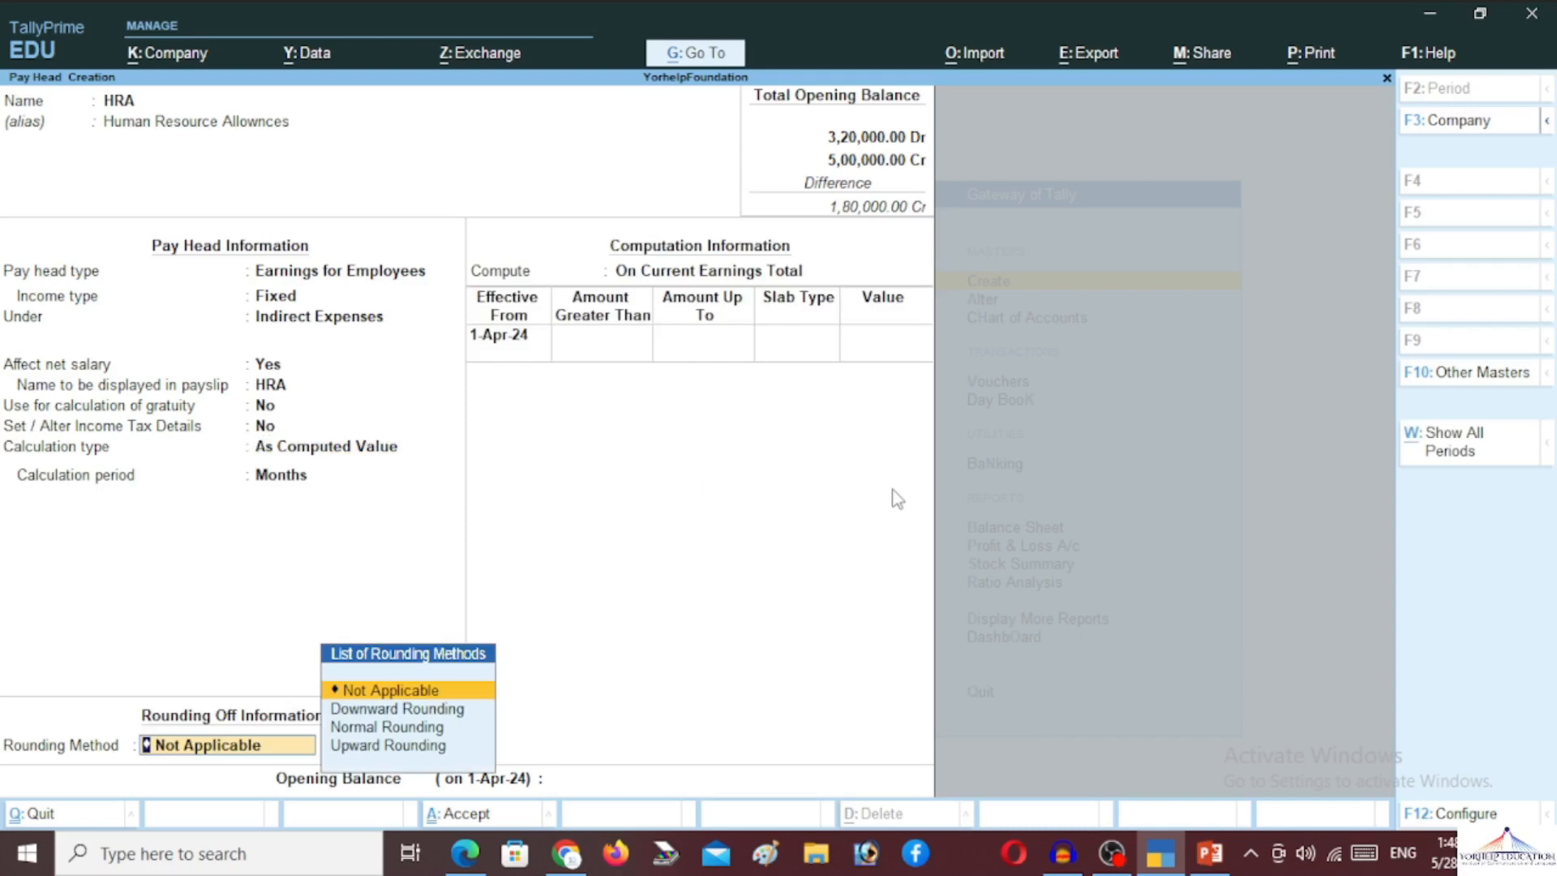
pyautogui.press('Down')
pyautogui.press('Down')
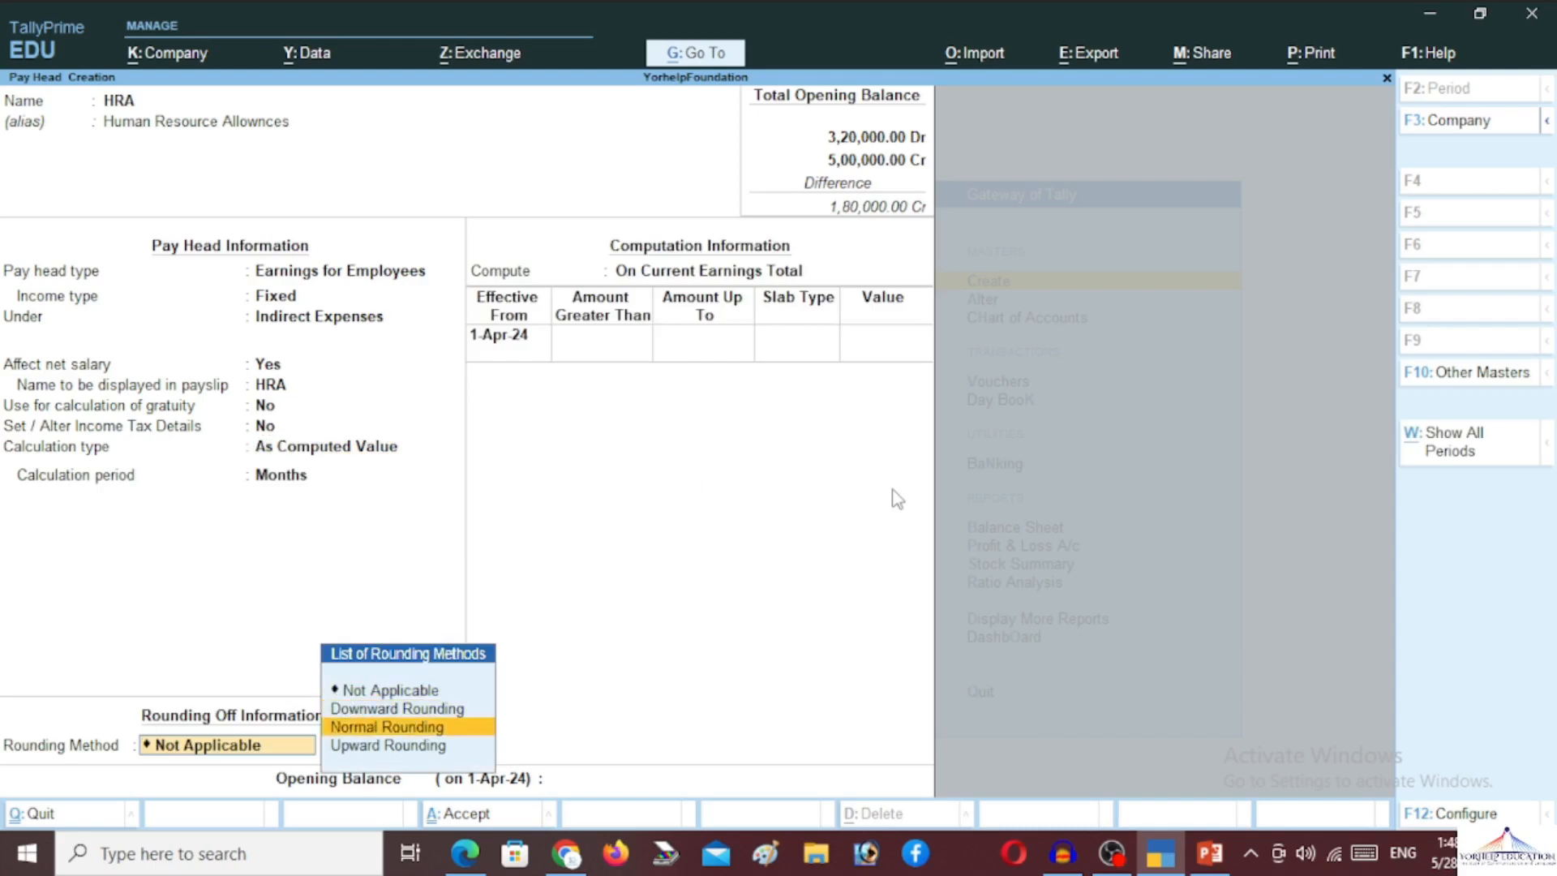
pyautogui.press('Return')
pyautogui.press('Return')
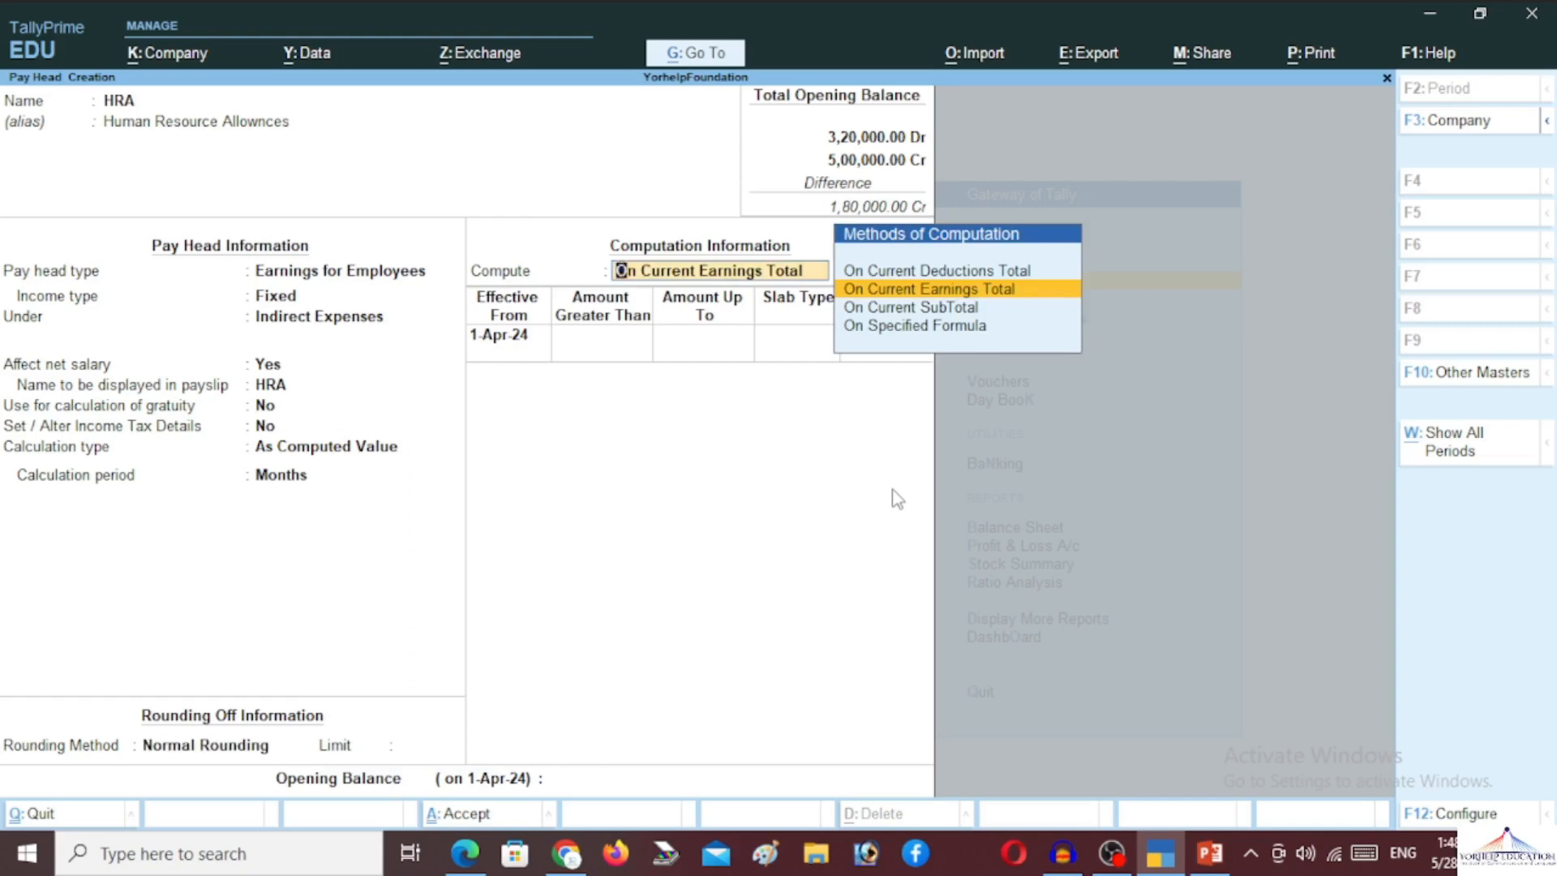
pyautogui.press('Down')
pyautogui.press('Down')
# Compute HRA on a Basic Pay formula at 10% for the slab up to 5,00,000
pyautogui.press('Return')
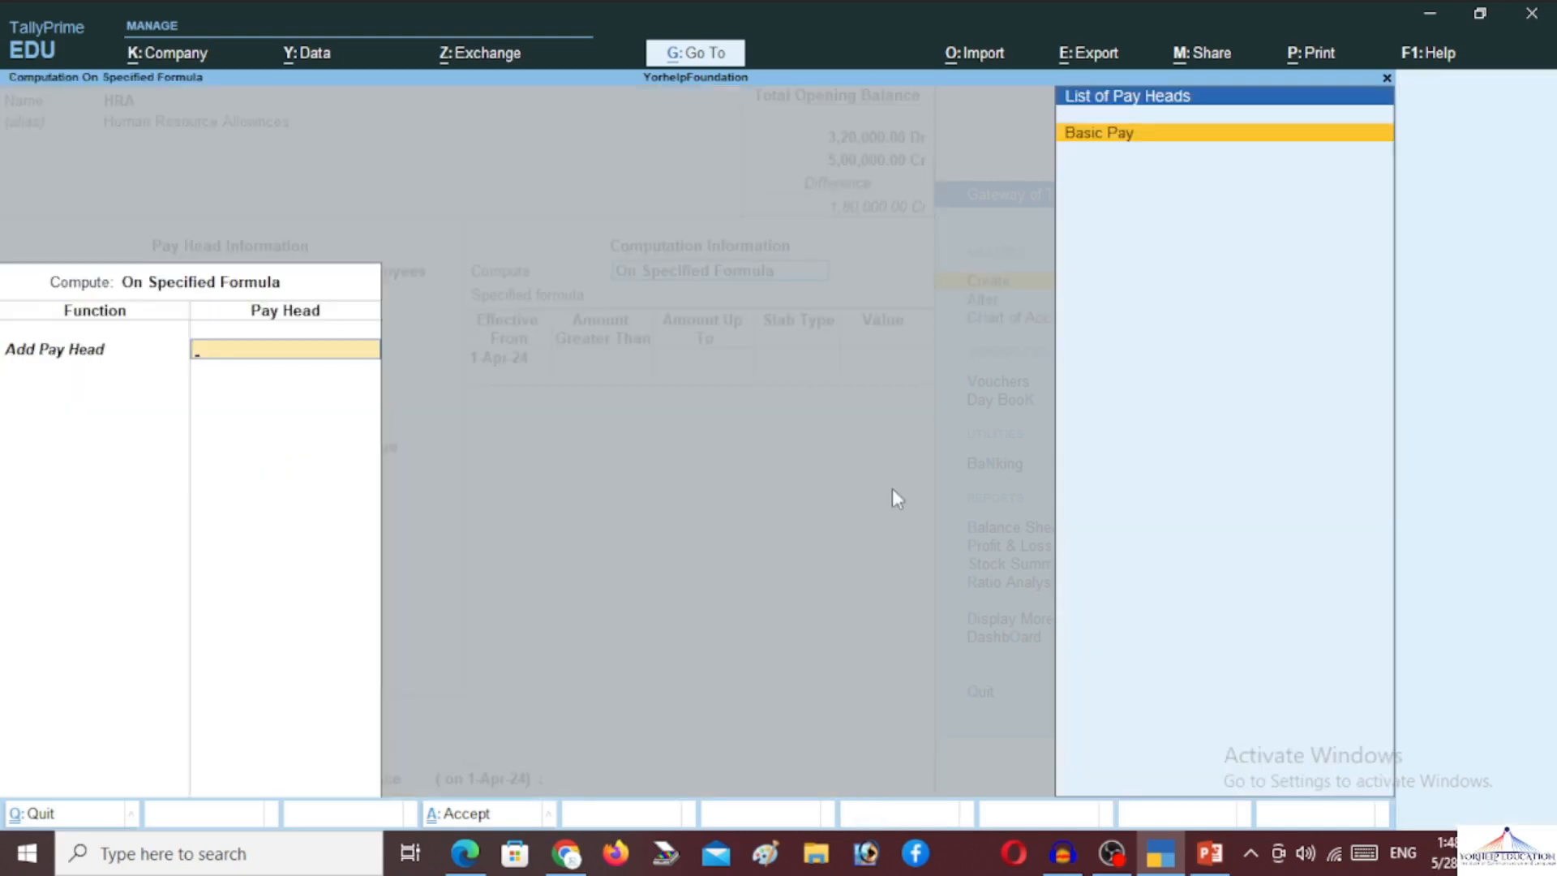
pyautogui.press('Return')
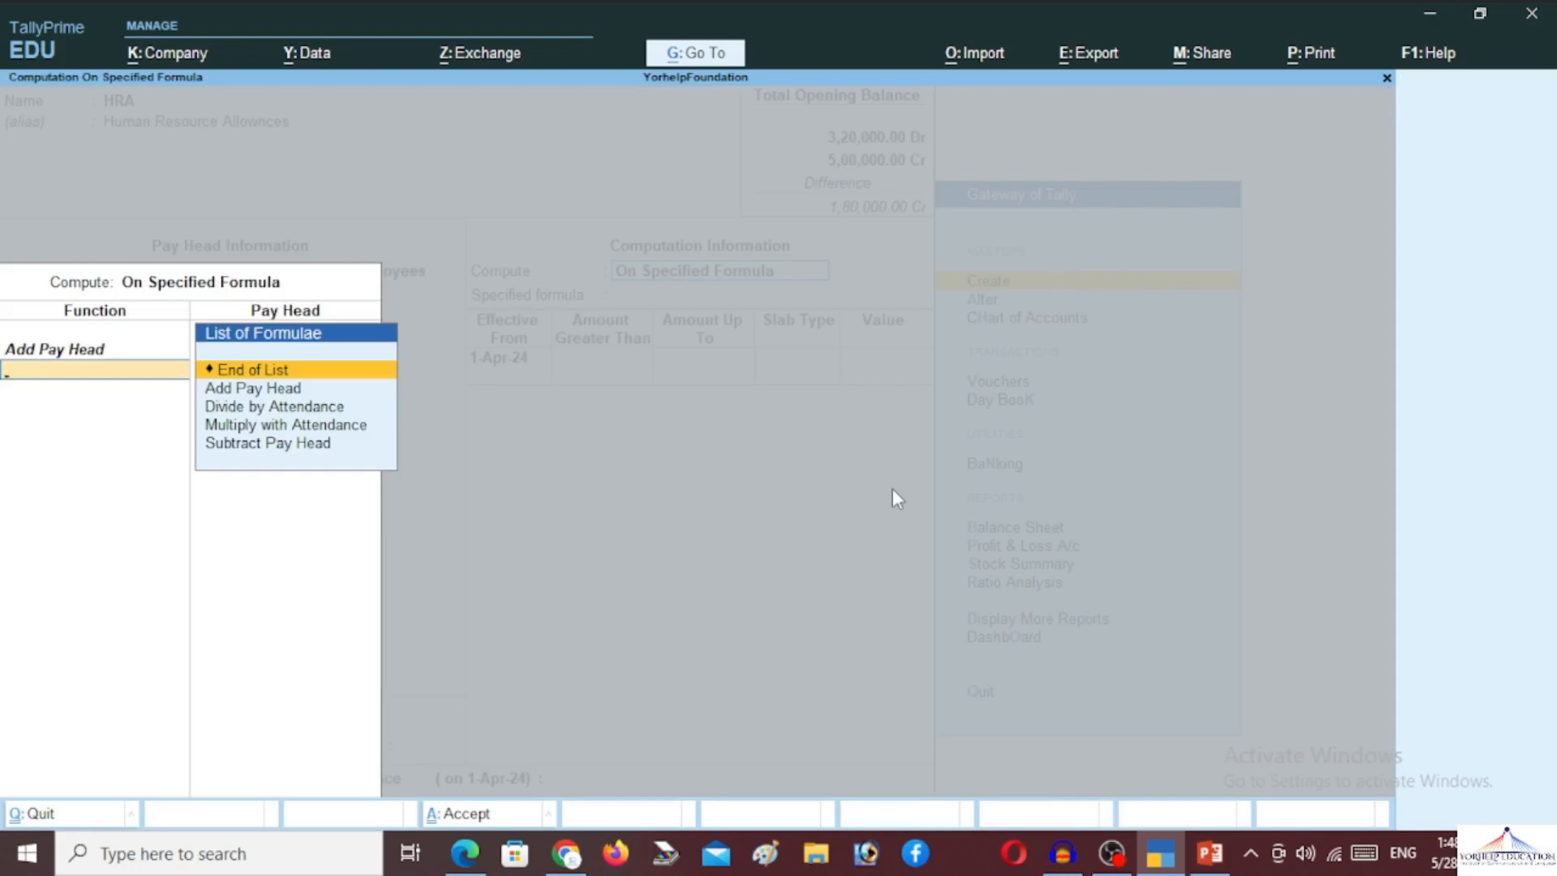
pyautogui.press('Return')
pyautogui.press('Return')
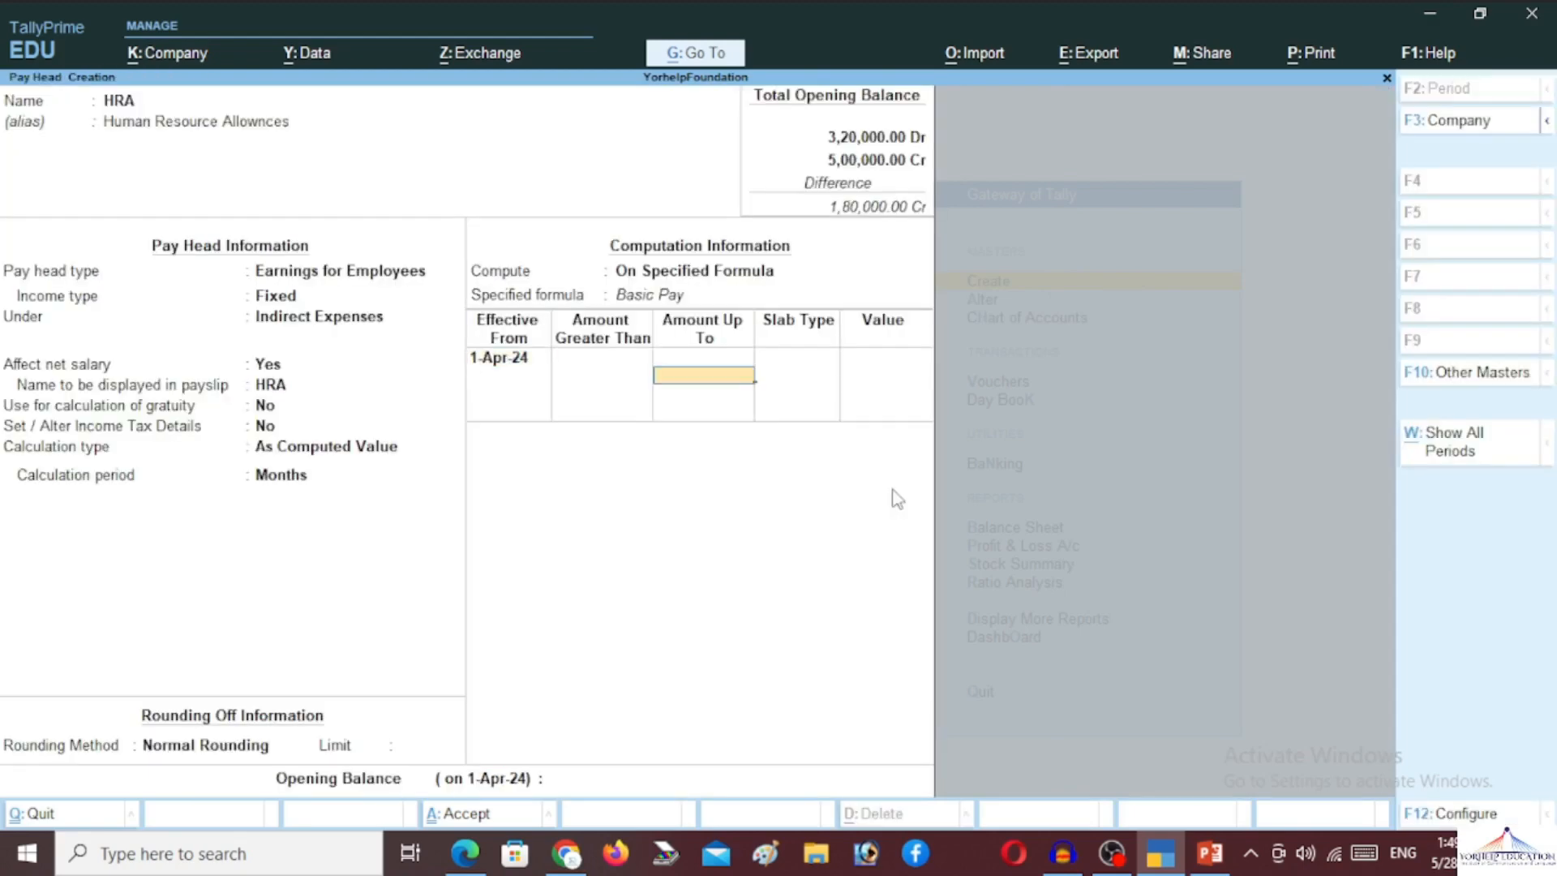
pyautogui.write('50000')
pyautogui.press('Return')
pyautogui.press('Return')
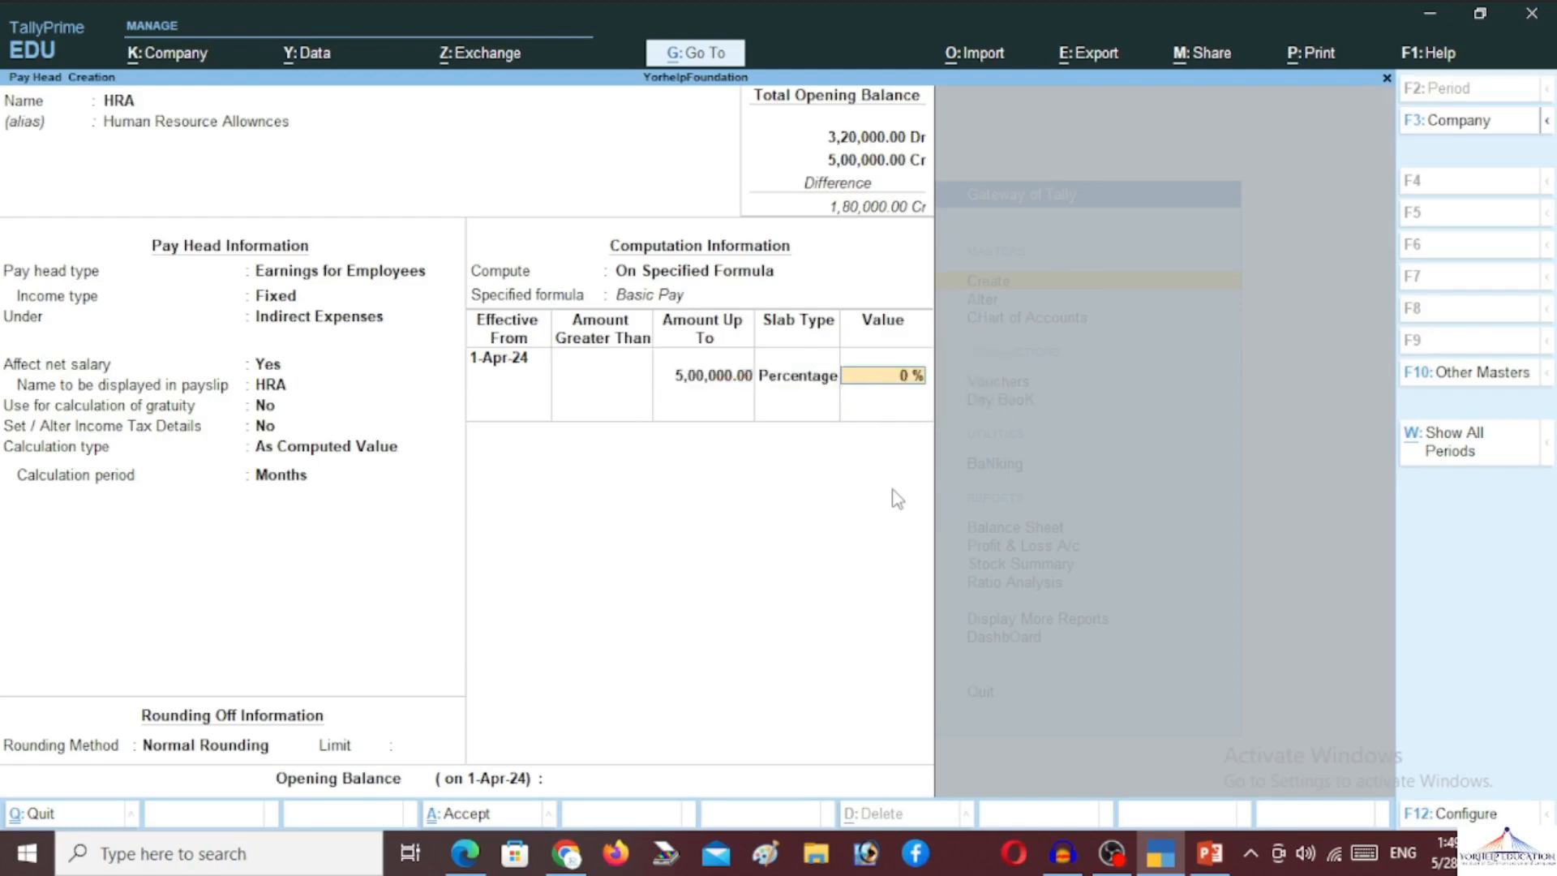
pyautogui.write('10')
pyautogui.press('Return')
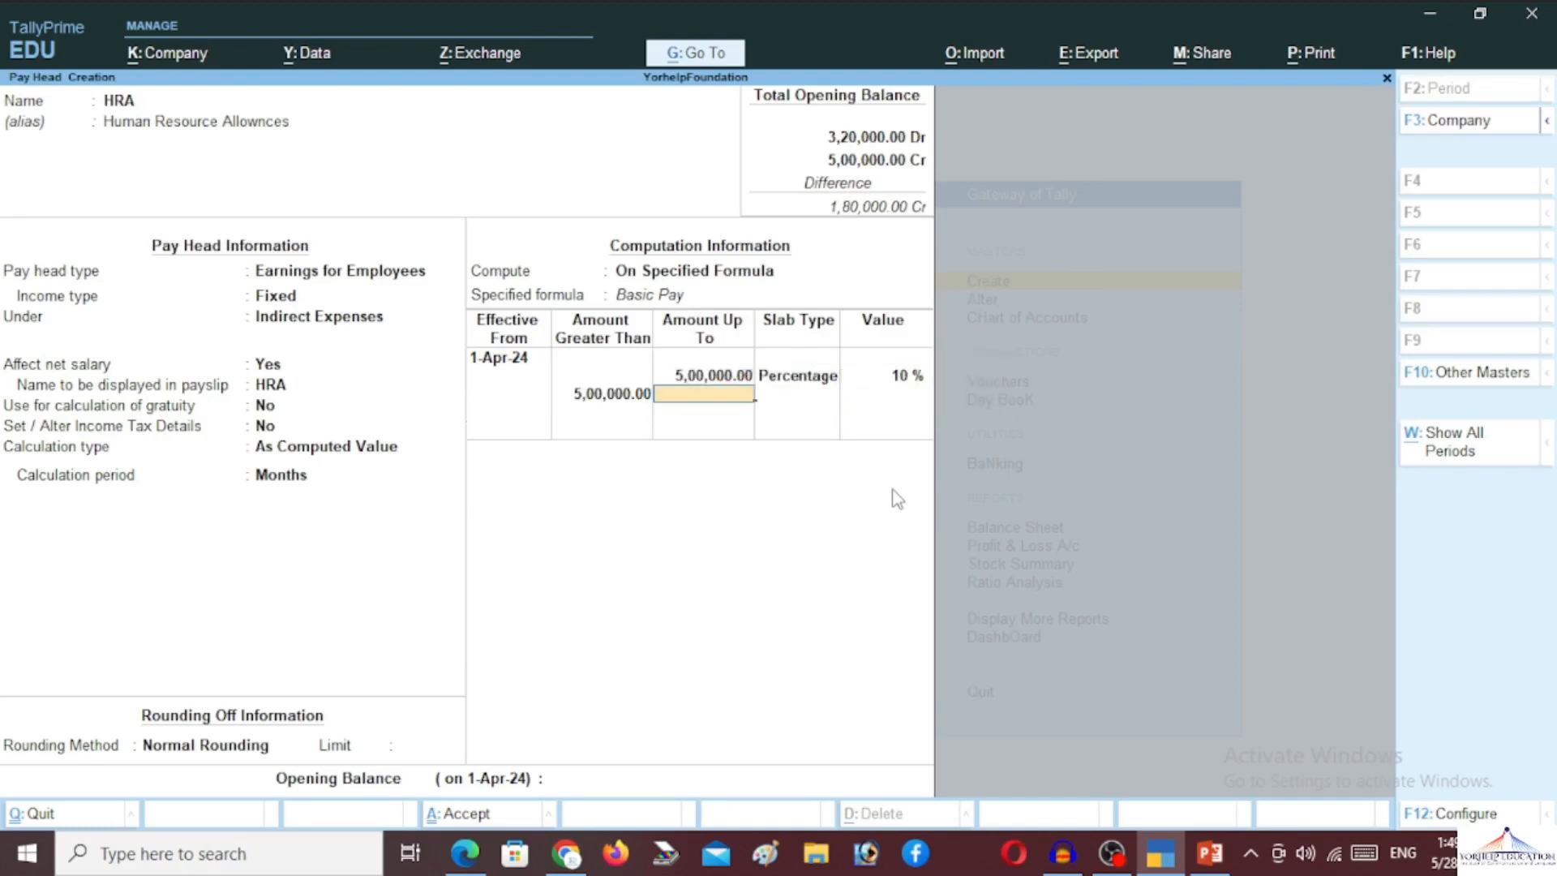
# Add a 15% percentage slab above 5,00,000 and save the HRA pay head
pyautogui.press('Return')
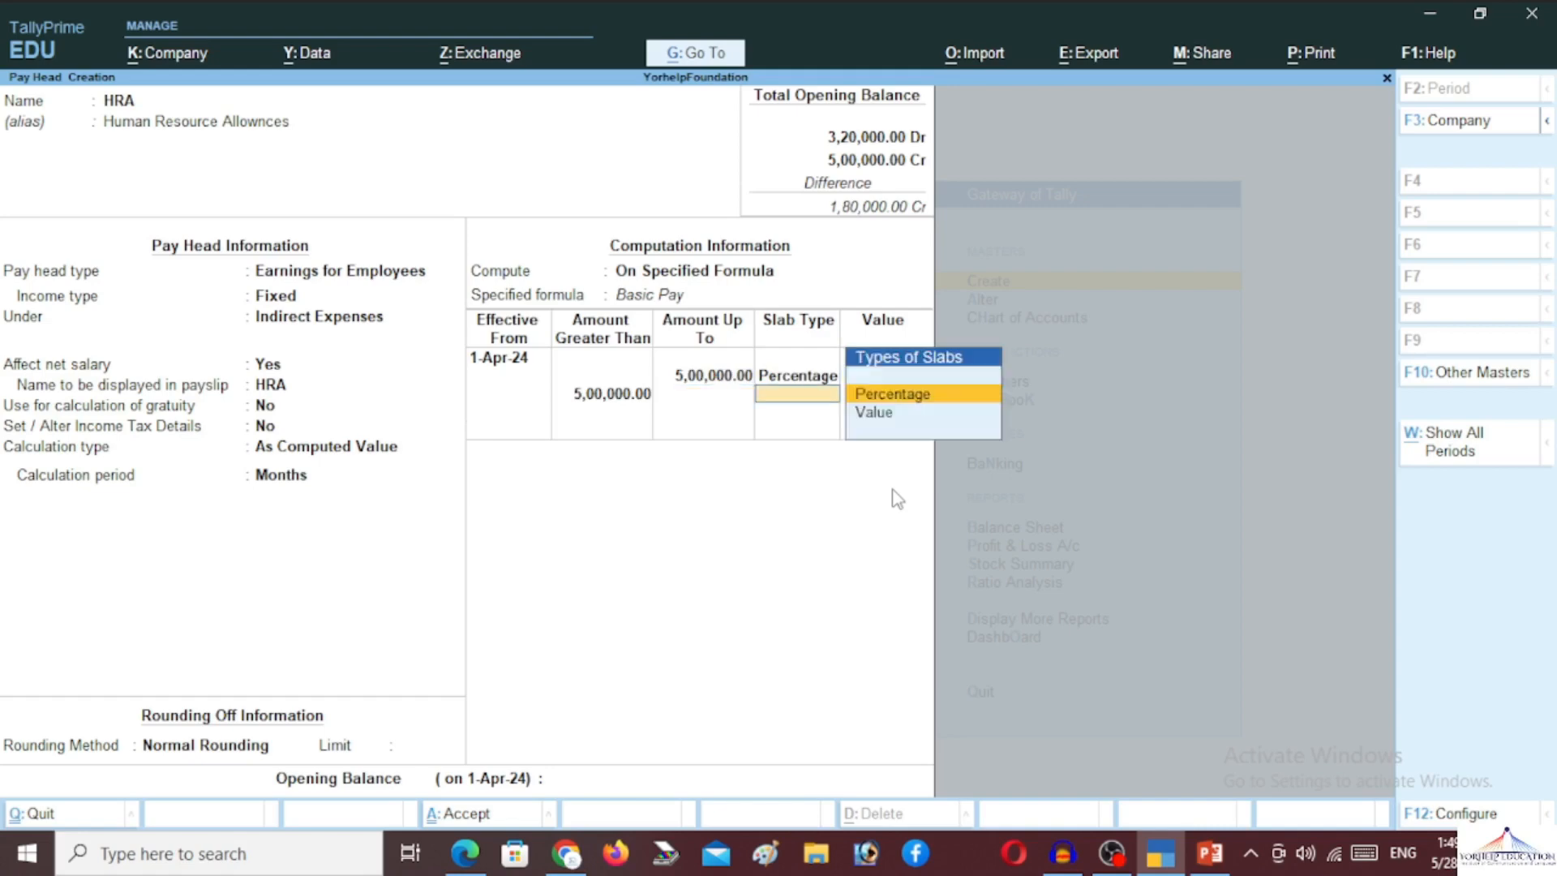
pyautogui.press('Down')
pyautogui.press('Up')
pyautogui.press('Return')
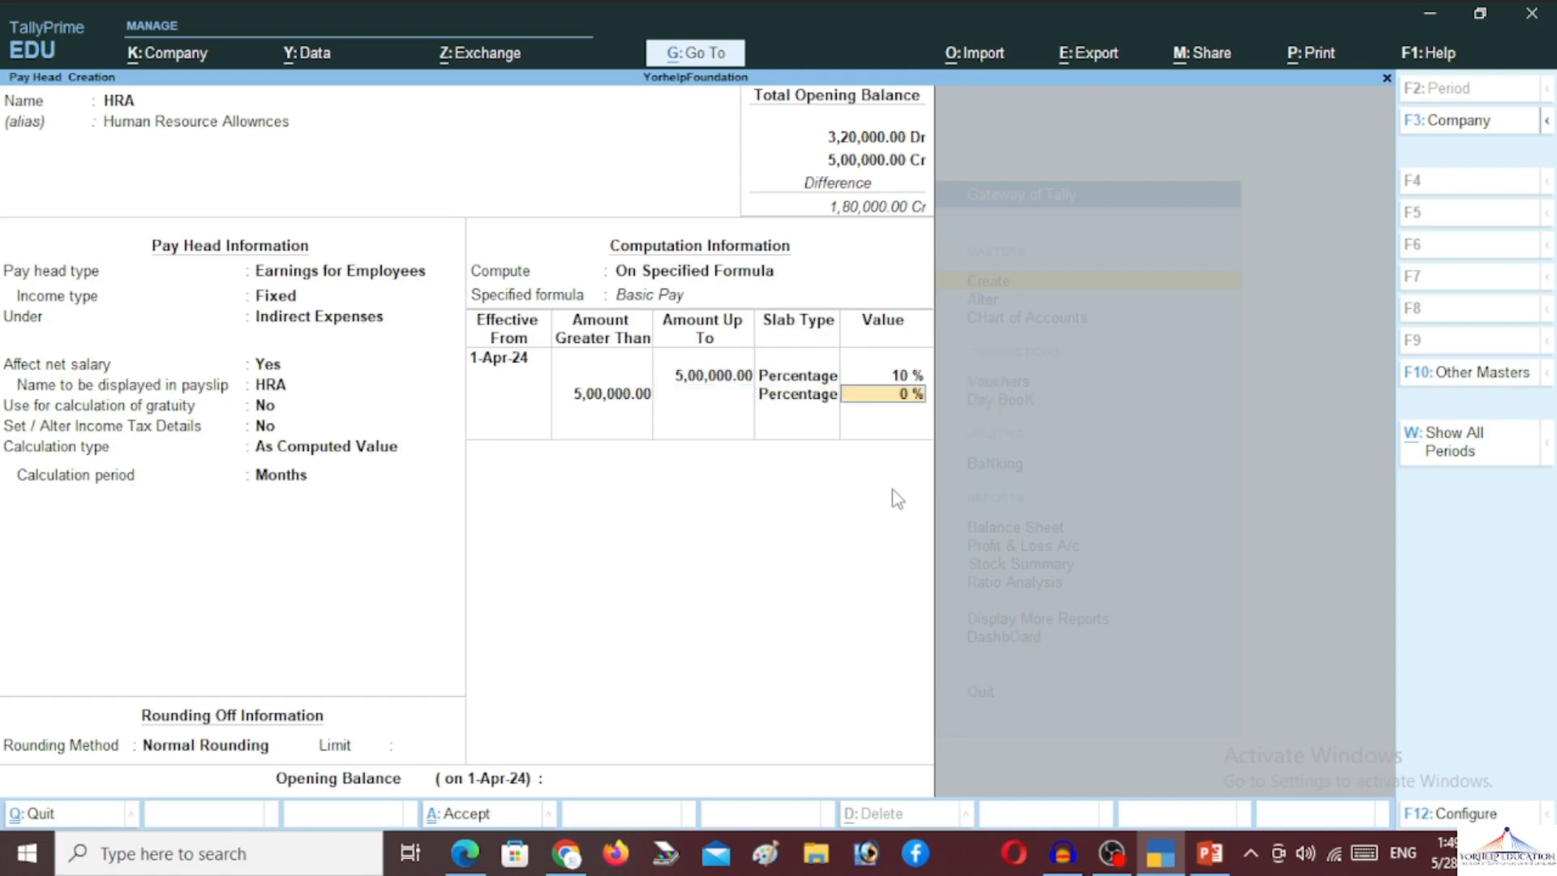
pyautogui.write('15')
pyautogui.press('Return')
pyautogui.press('Return')
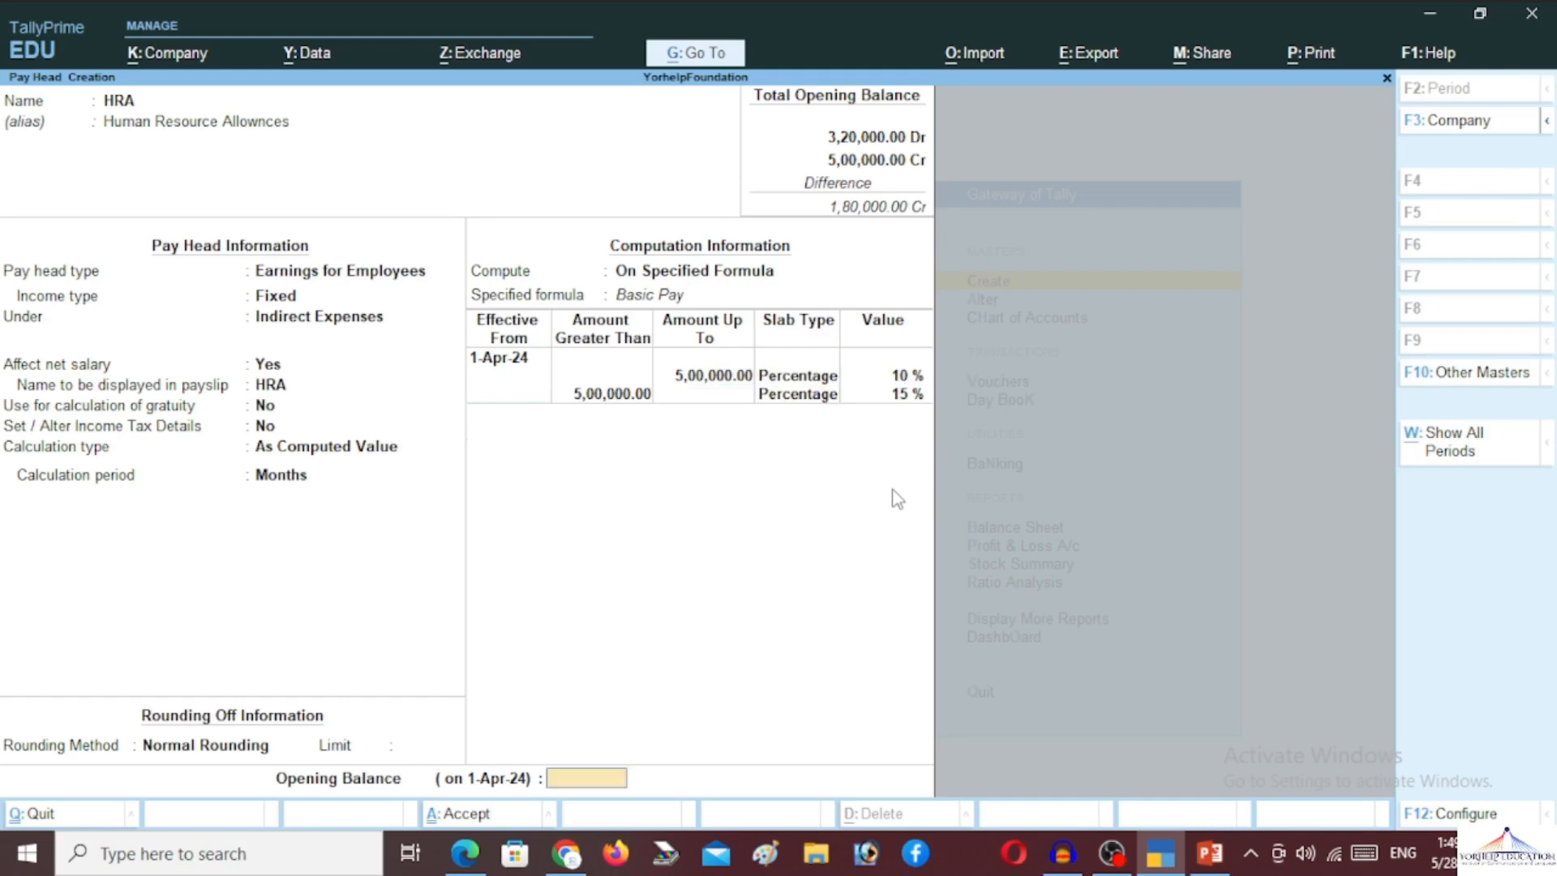
pyautogui.press('Return')
pyautogui.press('Return')
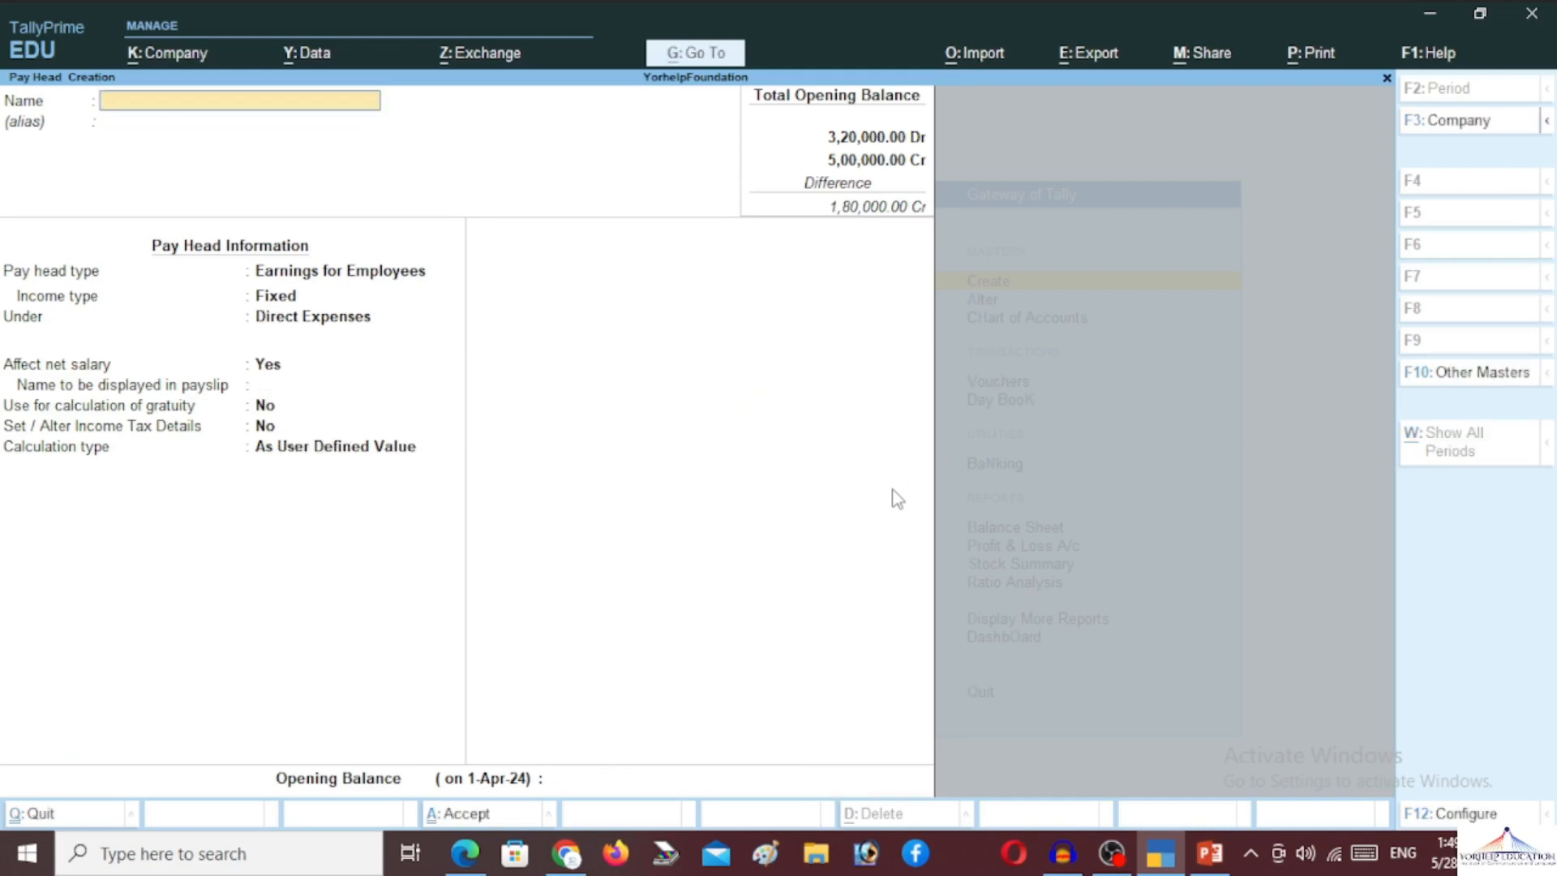
# Create pay head DA, alias 'Dearness Allownces', Fixed earnings under Indirect Expenses, As Computed Value
pyautogui.write('DA')
pyautogui.press('Return')
pyautogui.write('Dearn')
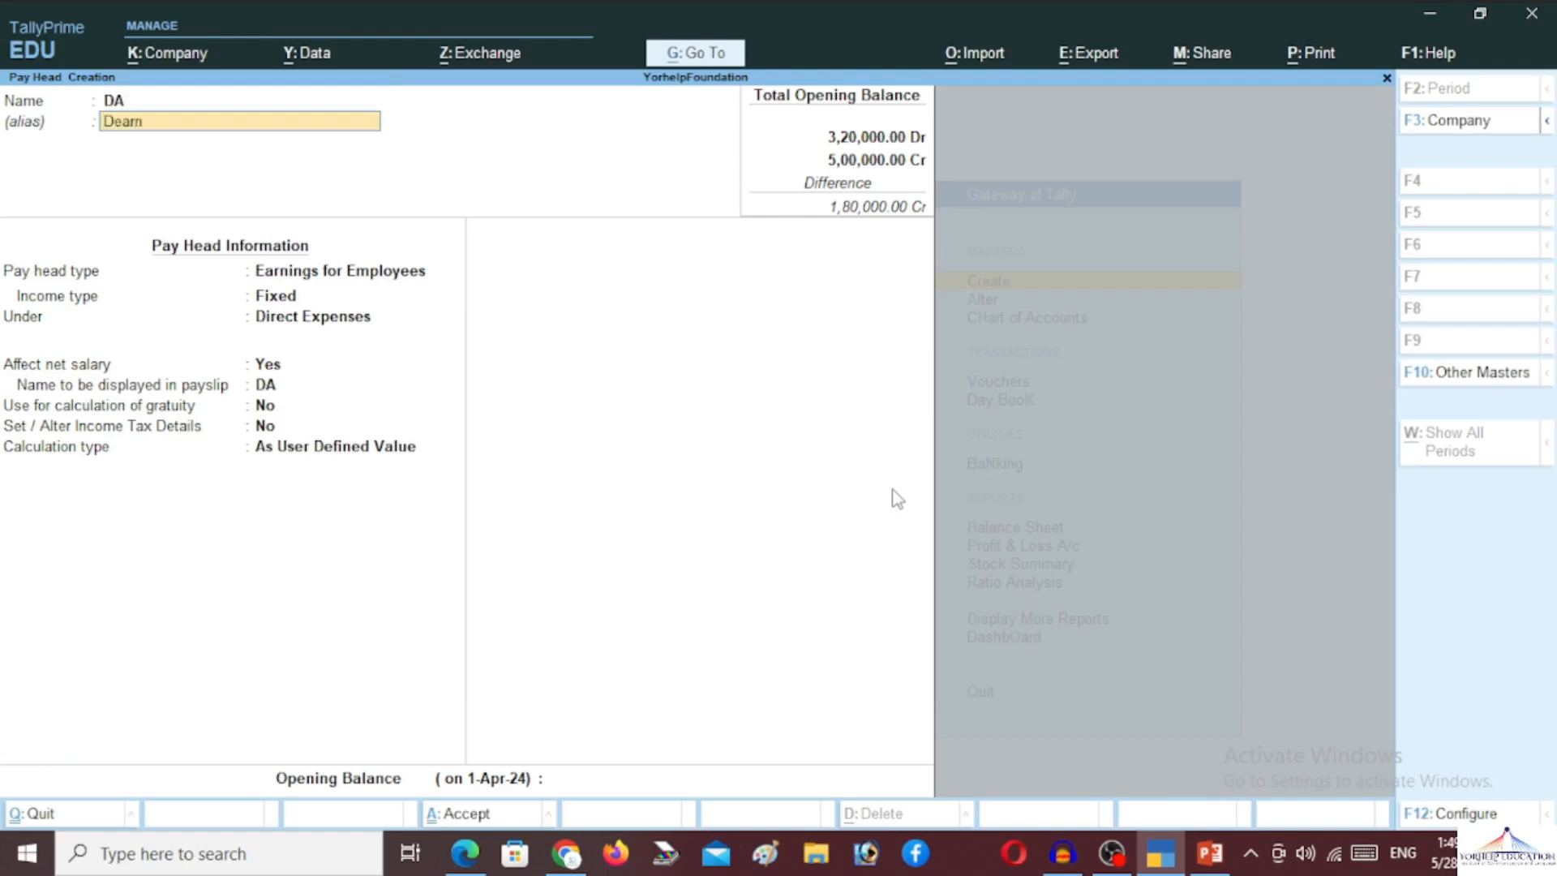
pyautogui.write('ess Allownces')
pyautogui.press('Return')
pyautogui.press('Return')
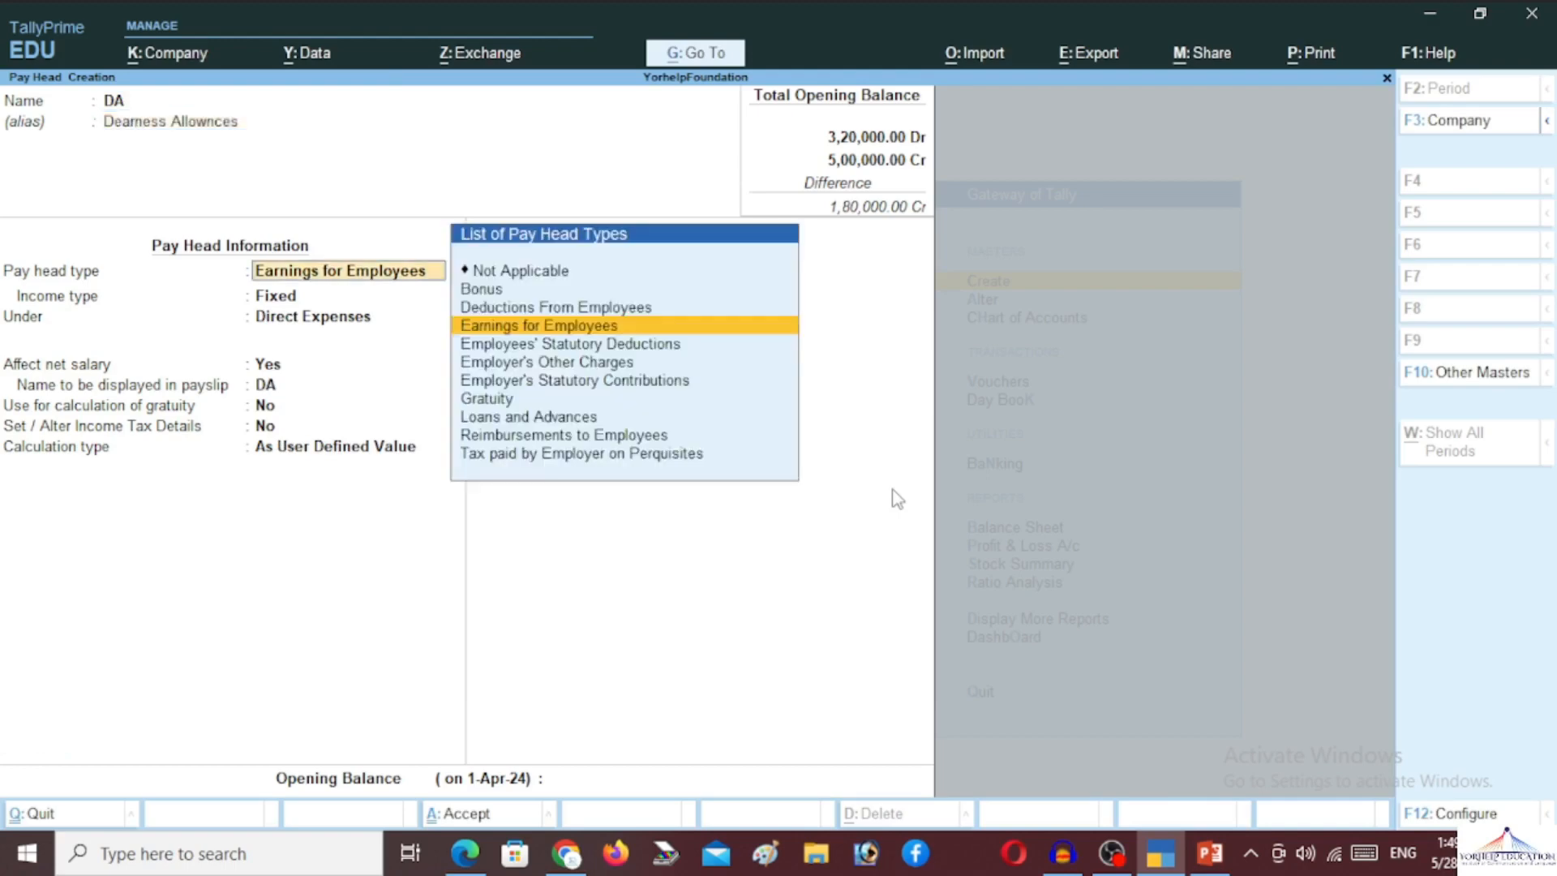
pyautogui.press('Return')
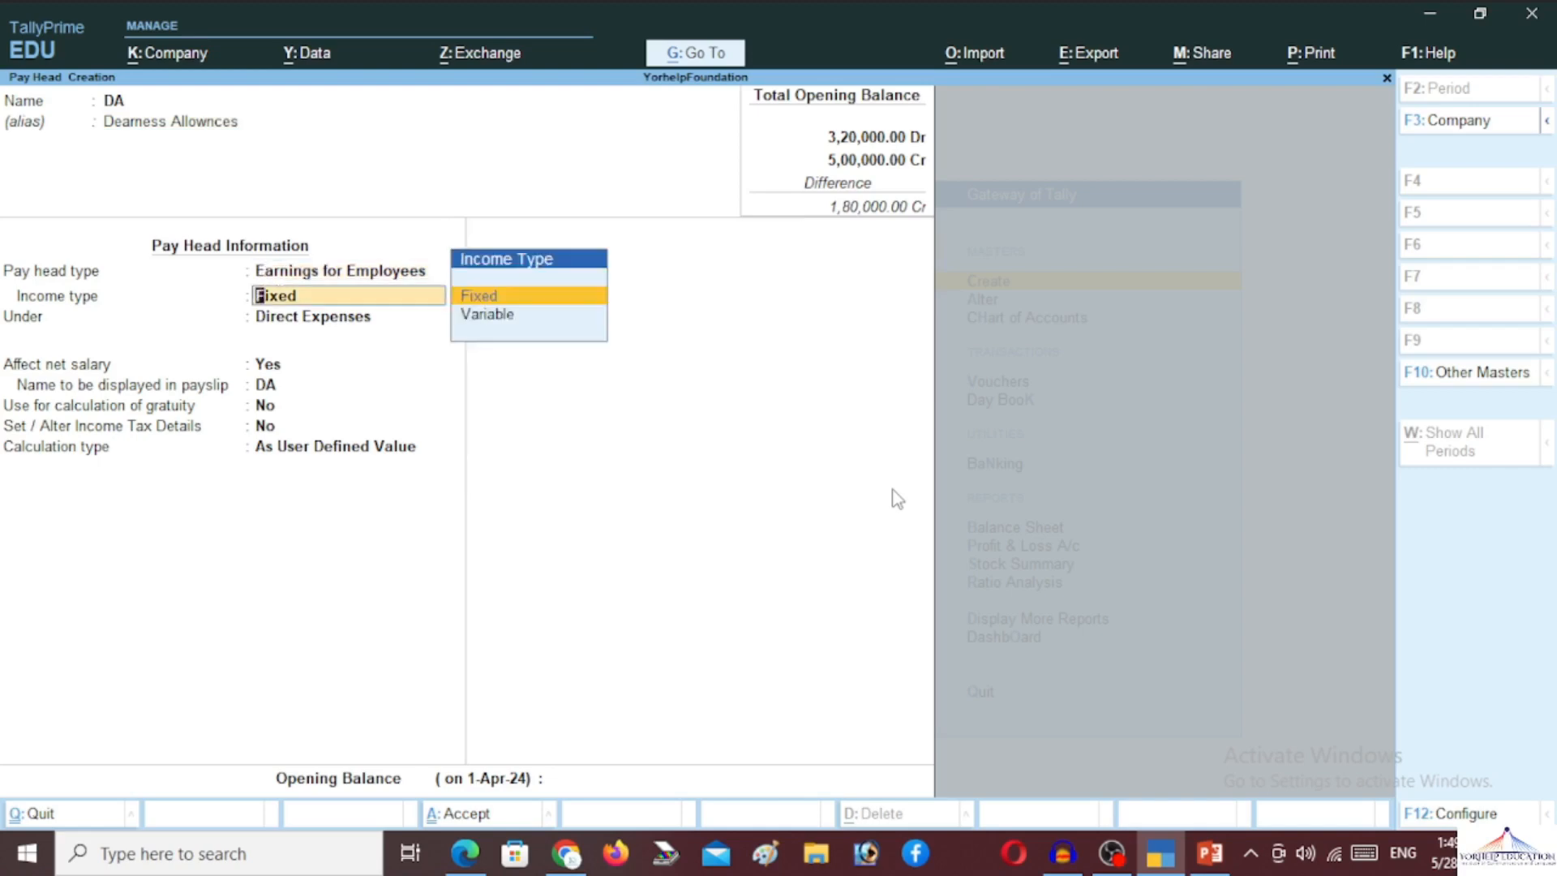
pyautogui.press('Return')
pyautogui.write('In')
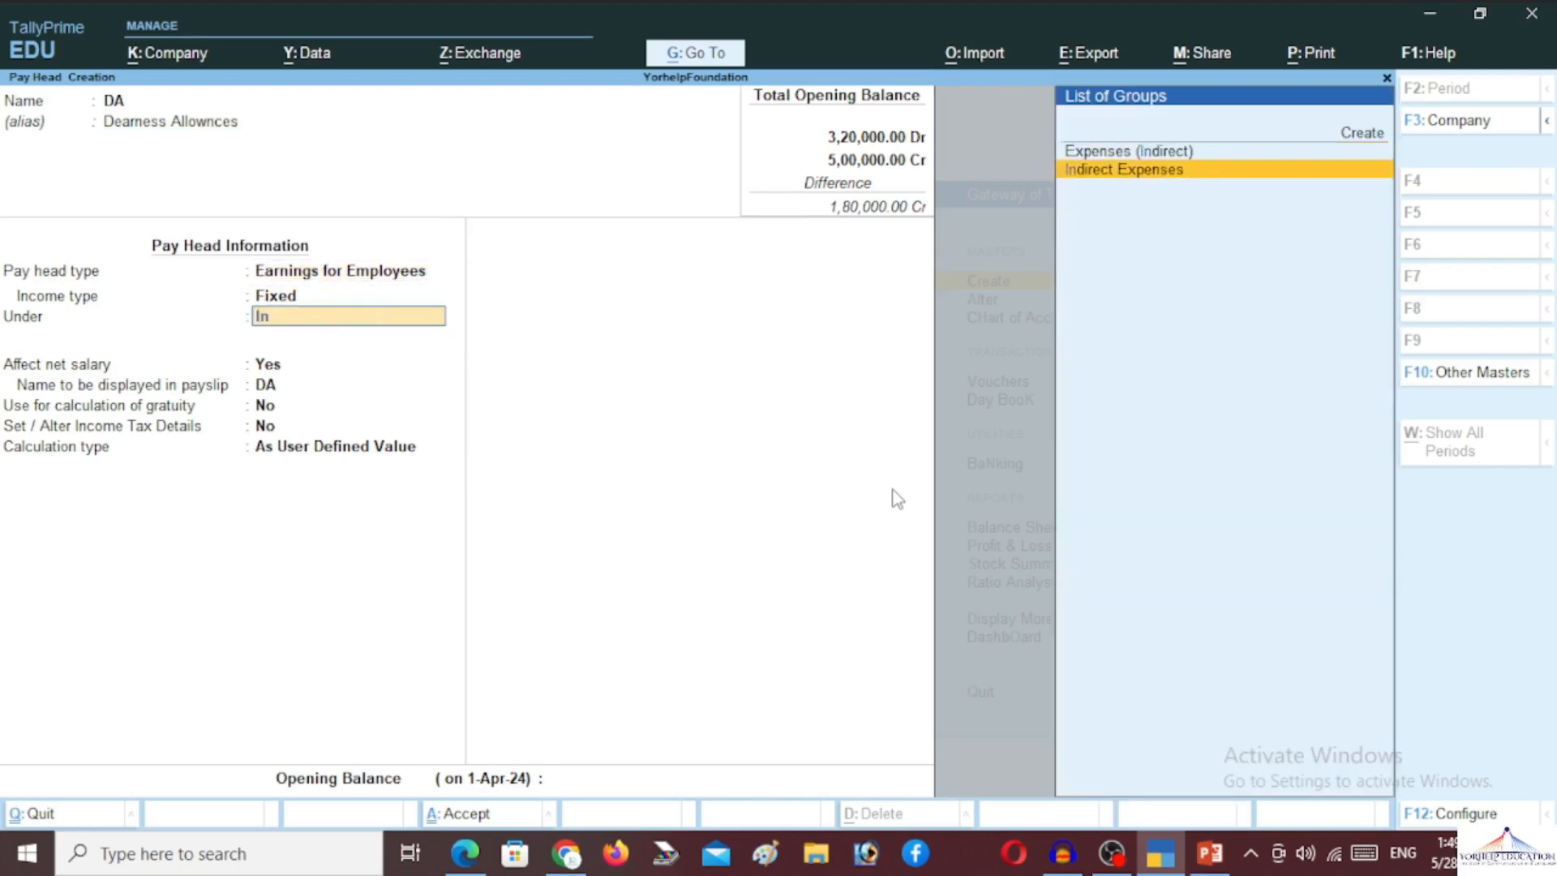
pyautogui.press('Return')
pyautogui.press('Return')
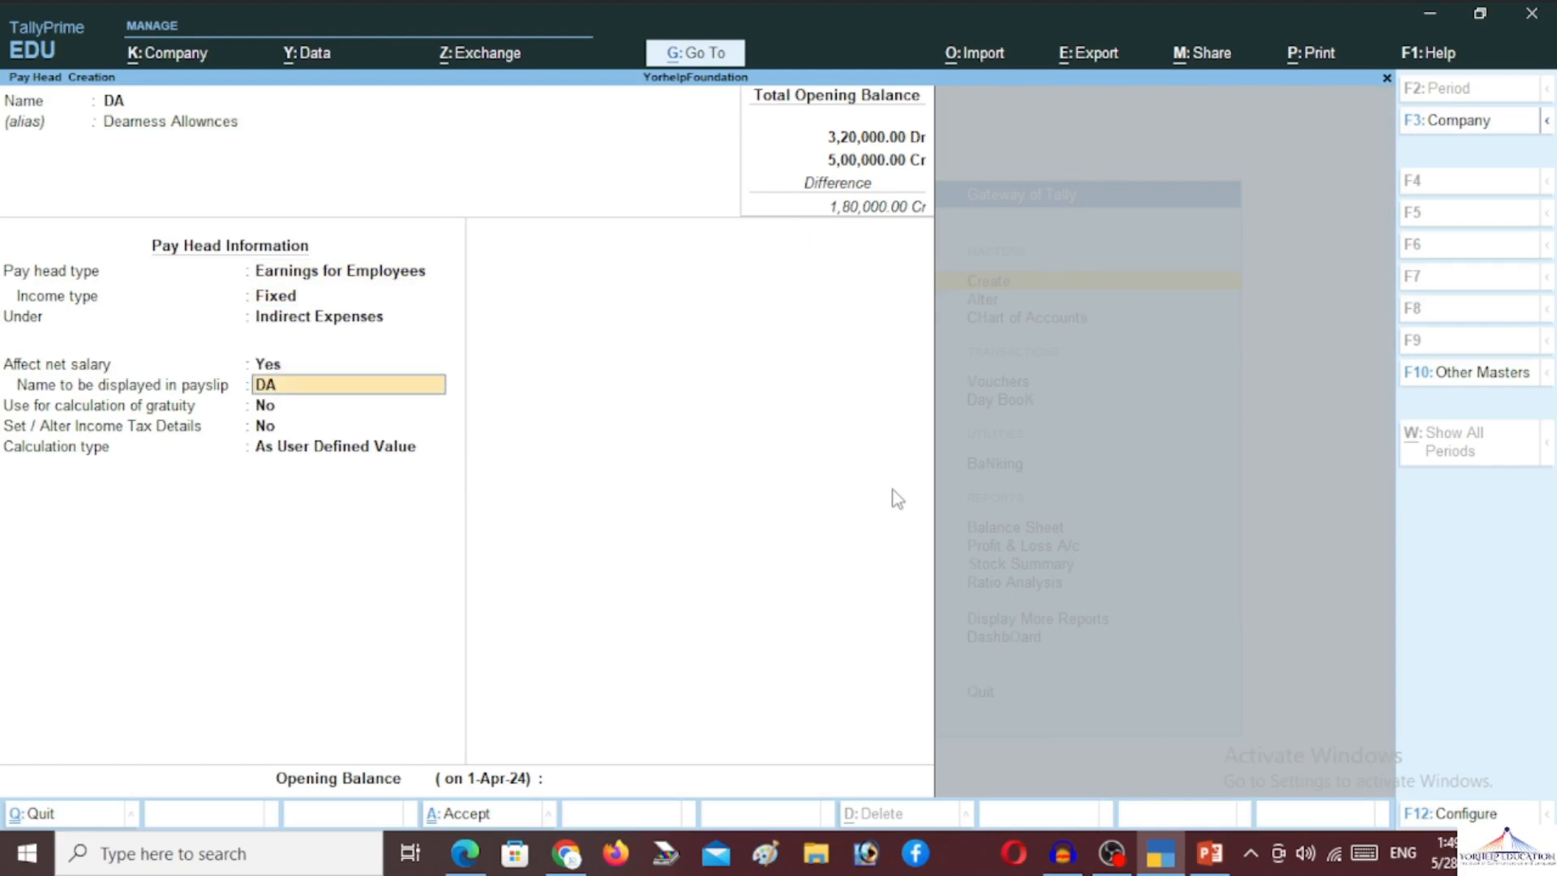
pyautogui.press('Return')
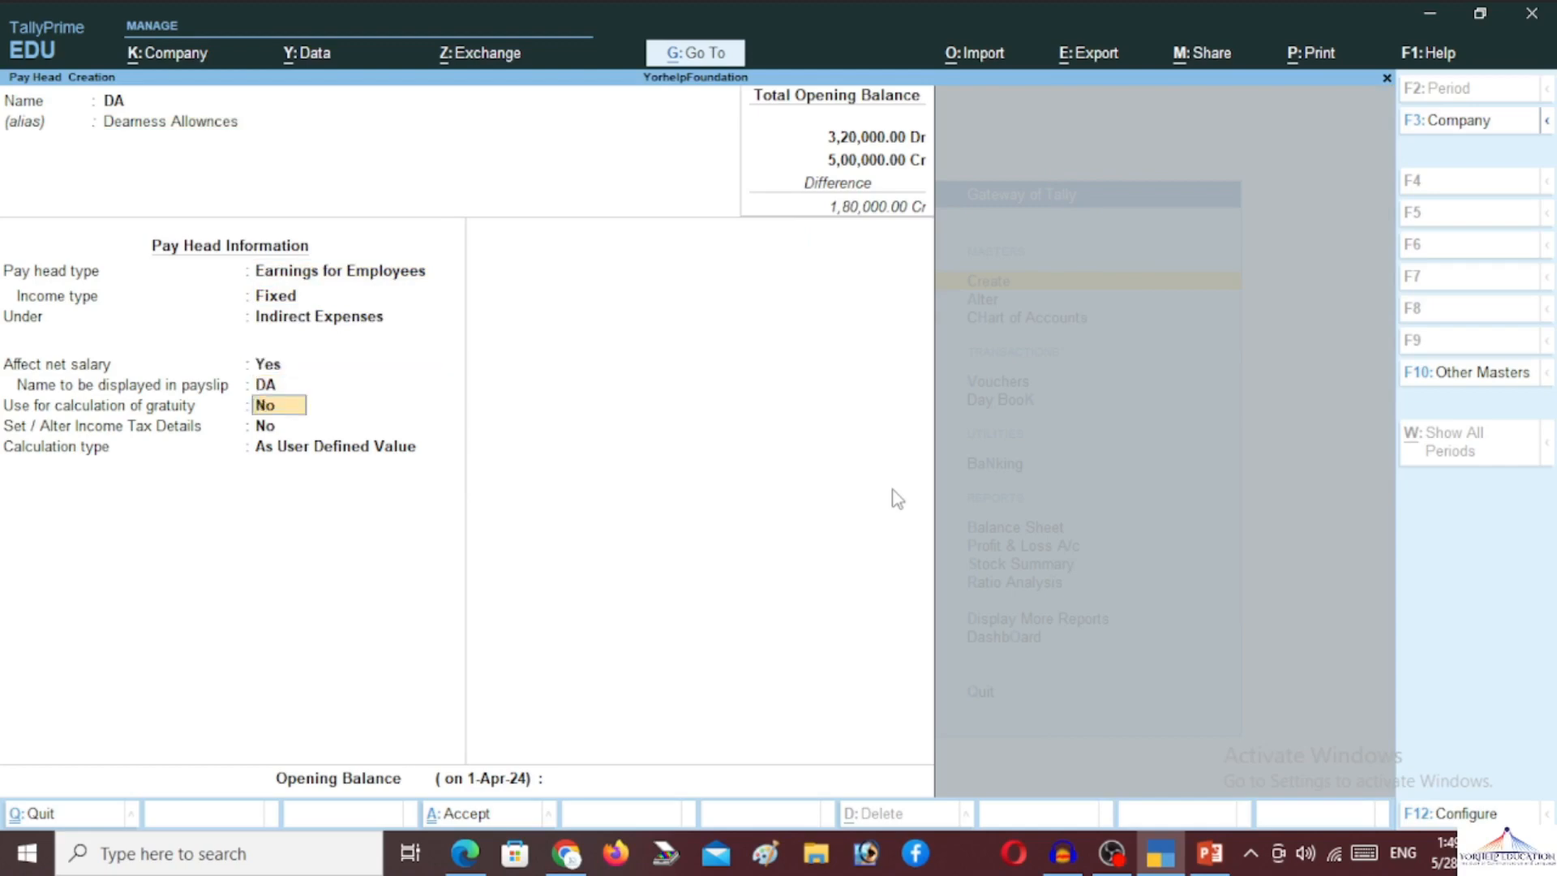
pyautogui.press('Return')
pyautogui.press('Return')
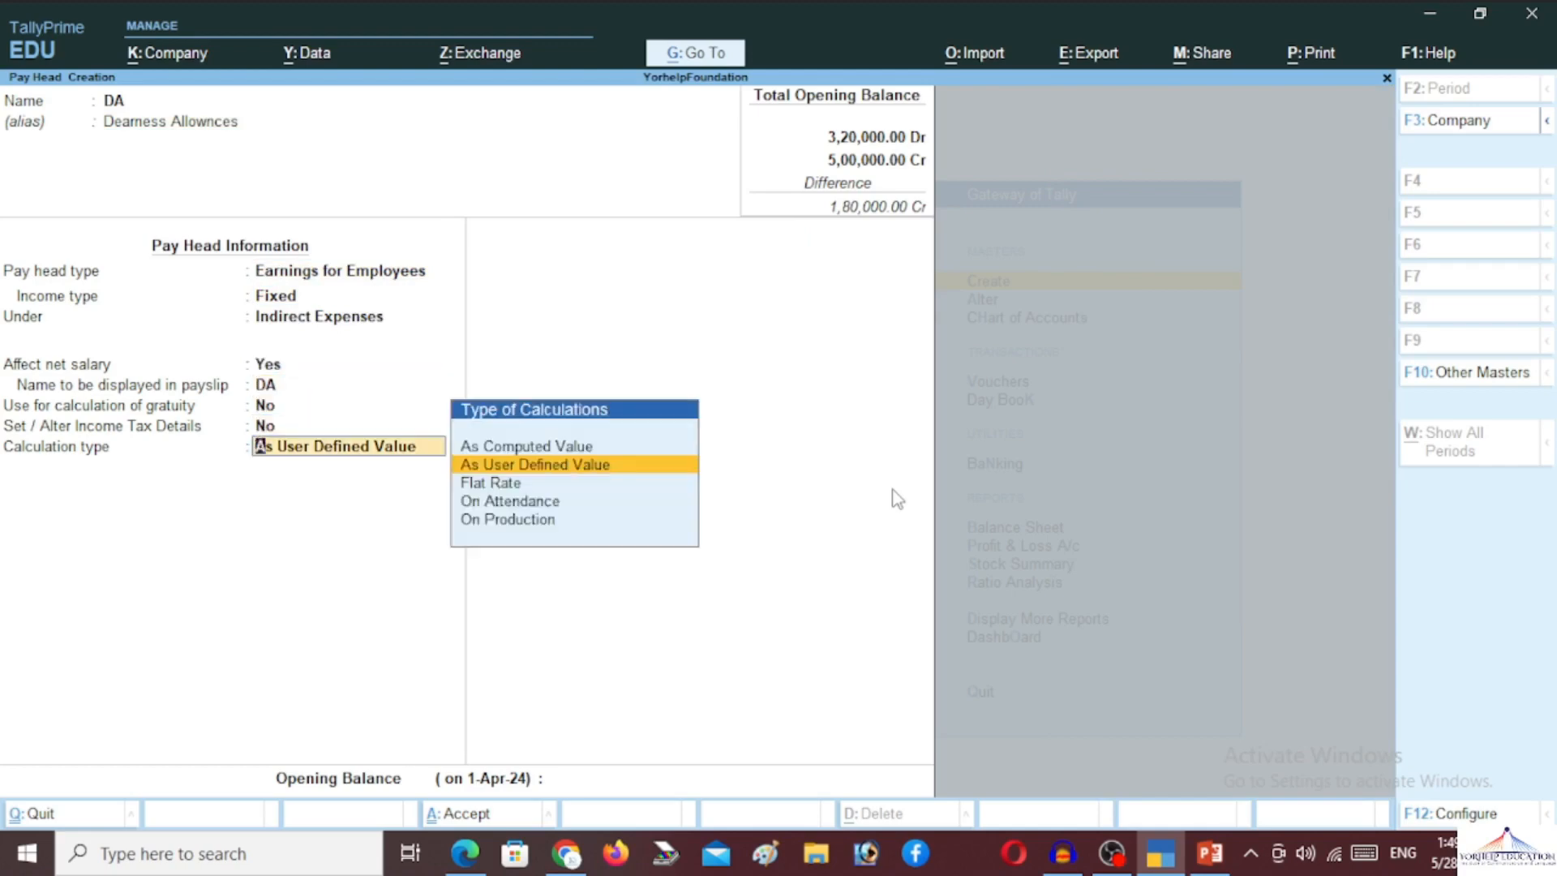
pyautogui.press('Up')
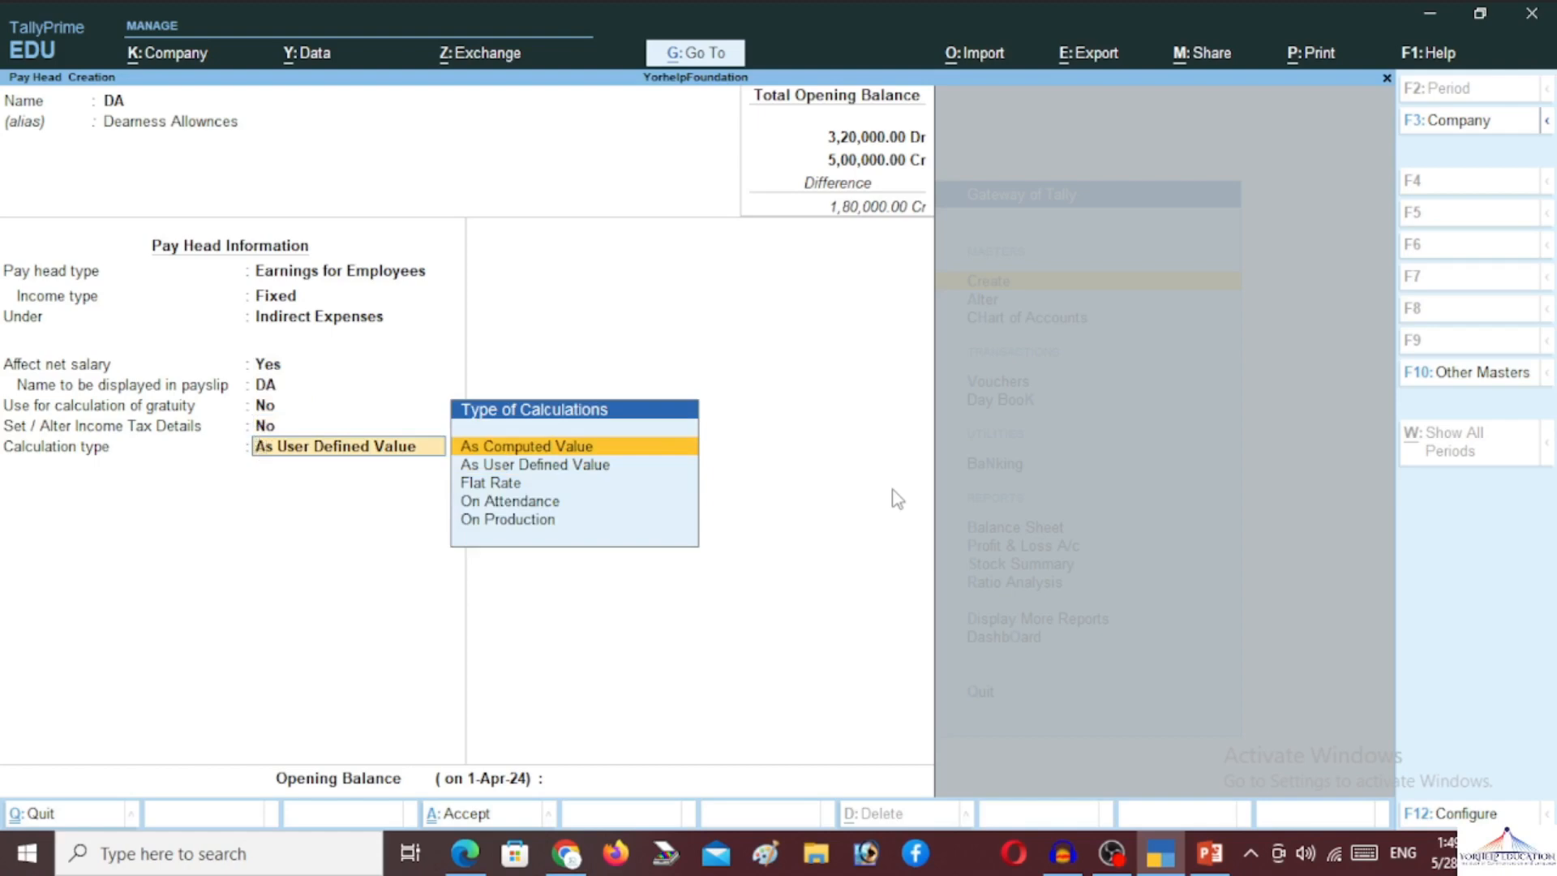
pyautogui.press('Return')
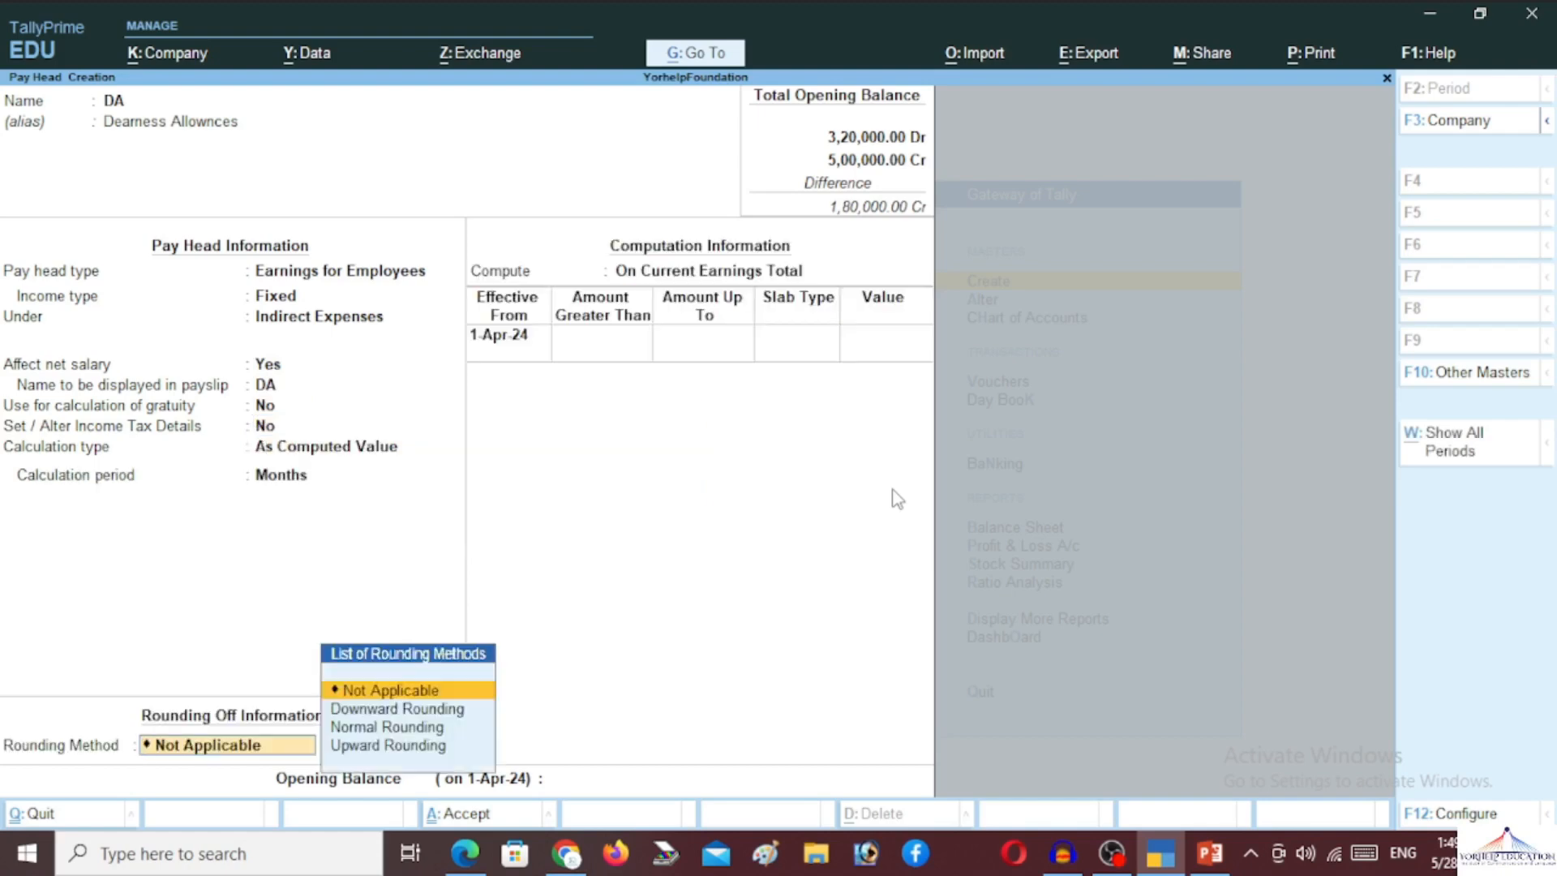
# Give DA Normal Rounding and a Basic Pay formula at 36 percent, then save it
pyautogui.press('Down')
pyautogui.press('Down')
pyautogui.press('Down')
pyautogui.press('Up')
pyautogui.press('Return')
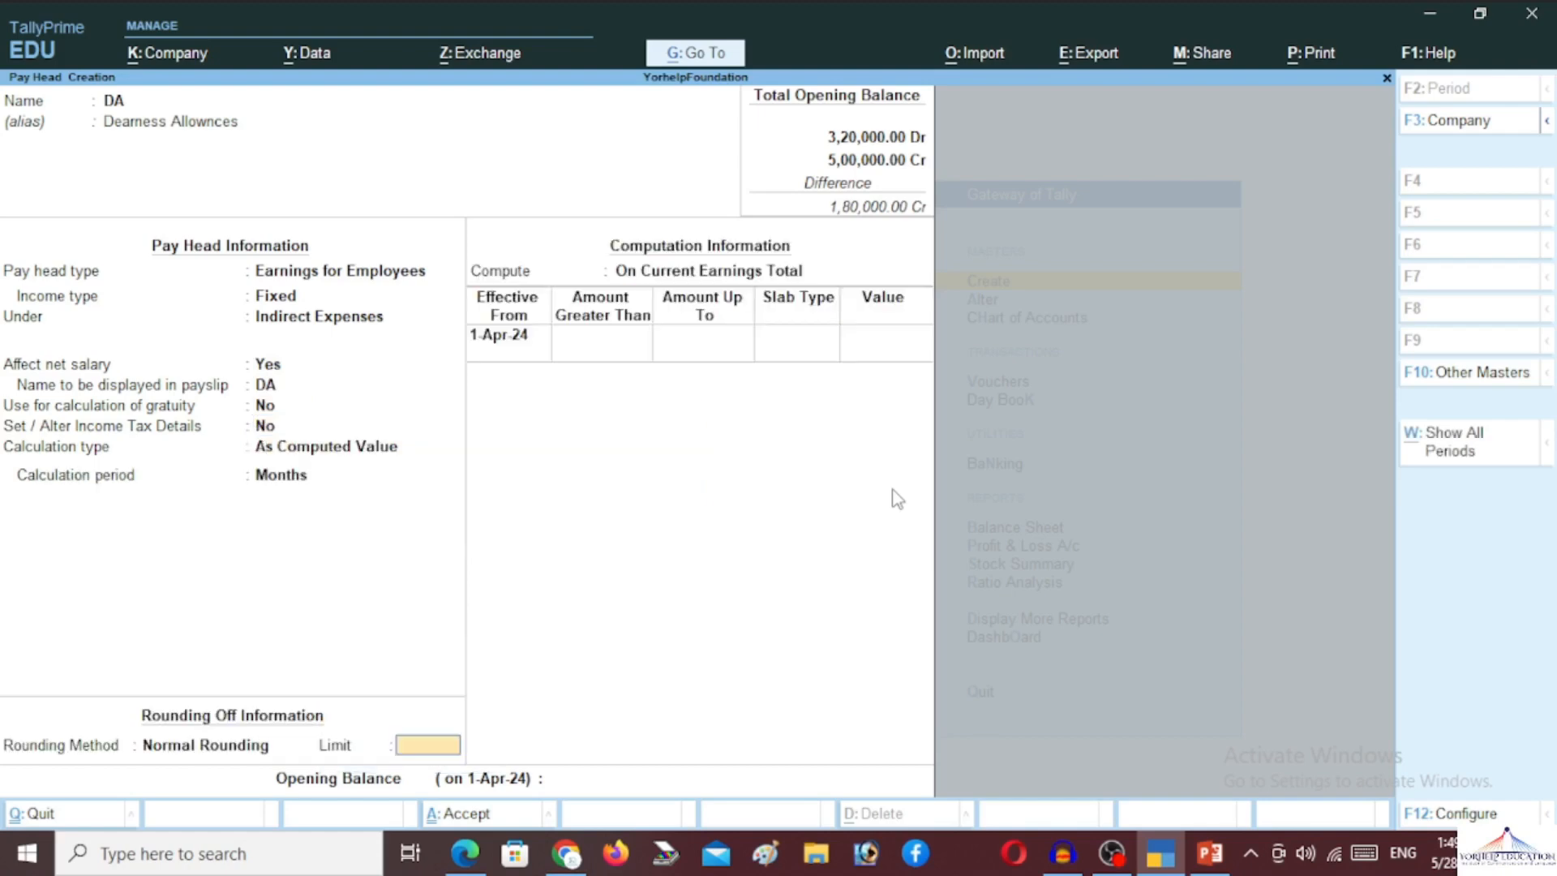
pyautogui.press('Return')
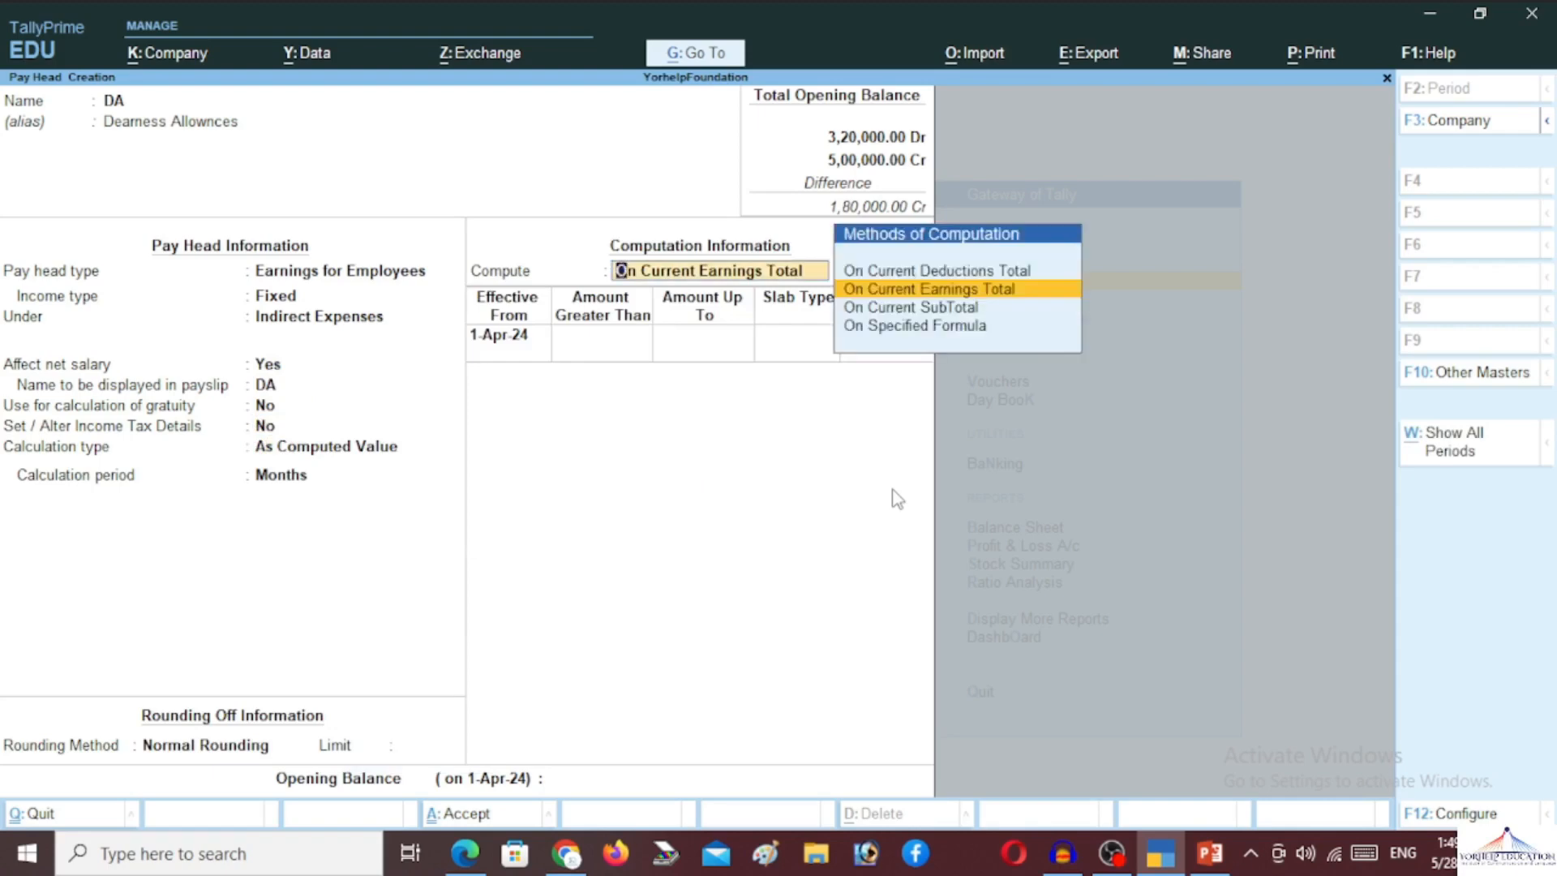
pyautogui.press('Down')
pyautogui.press('Down')
pyautogui.press('Return')
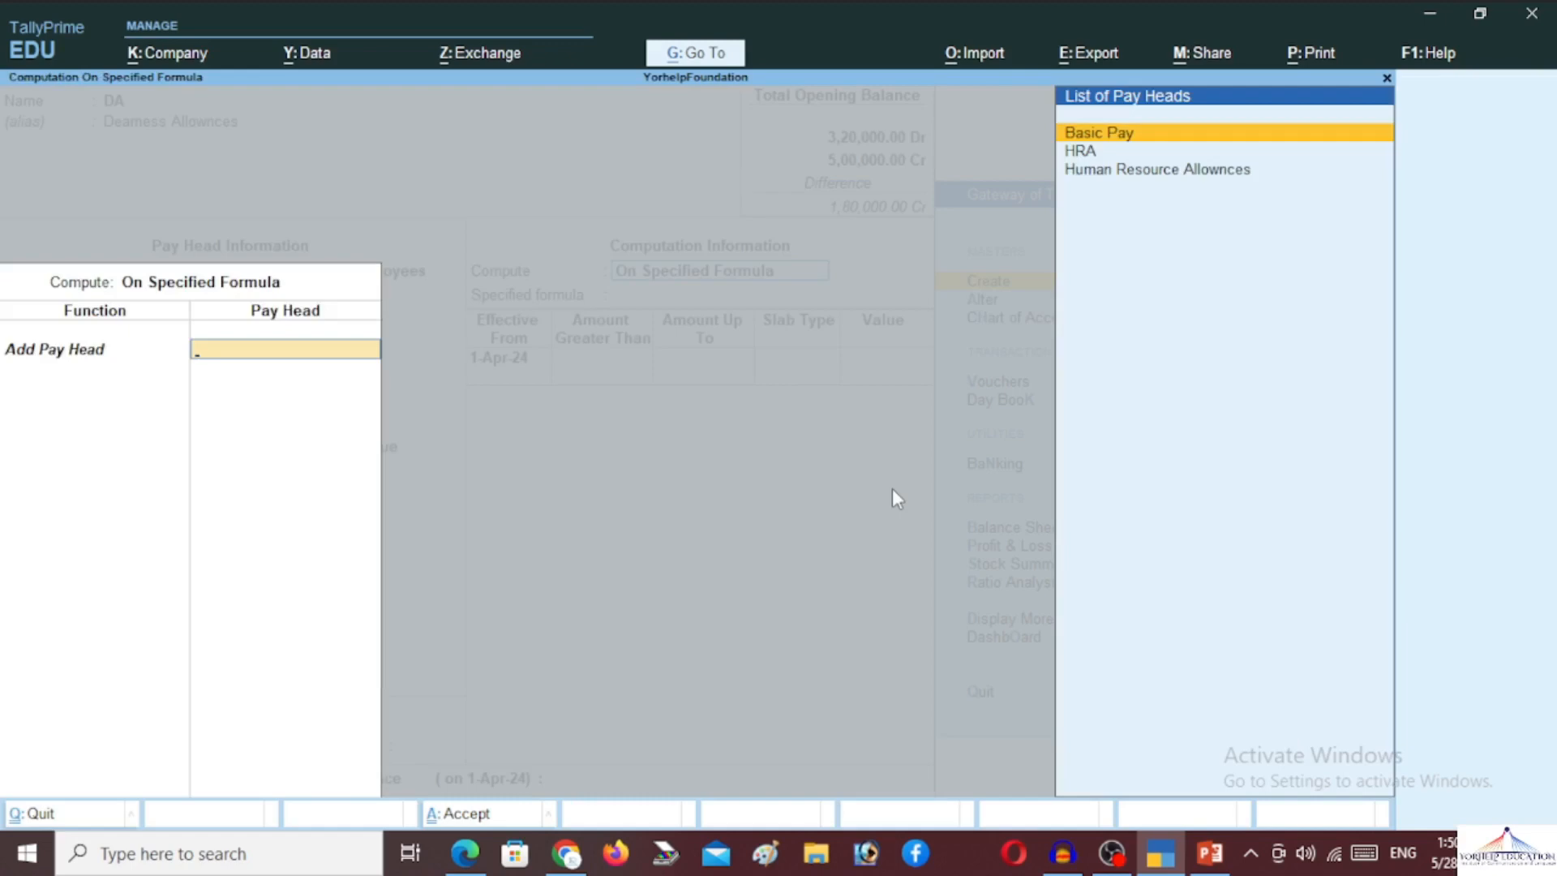
pyautogui.press('Return')
pyautogui.press('Return')
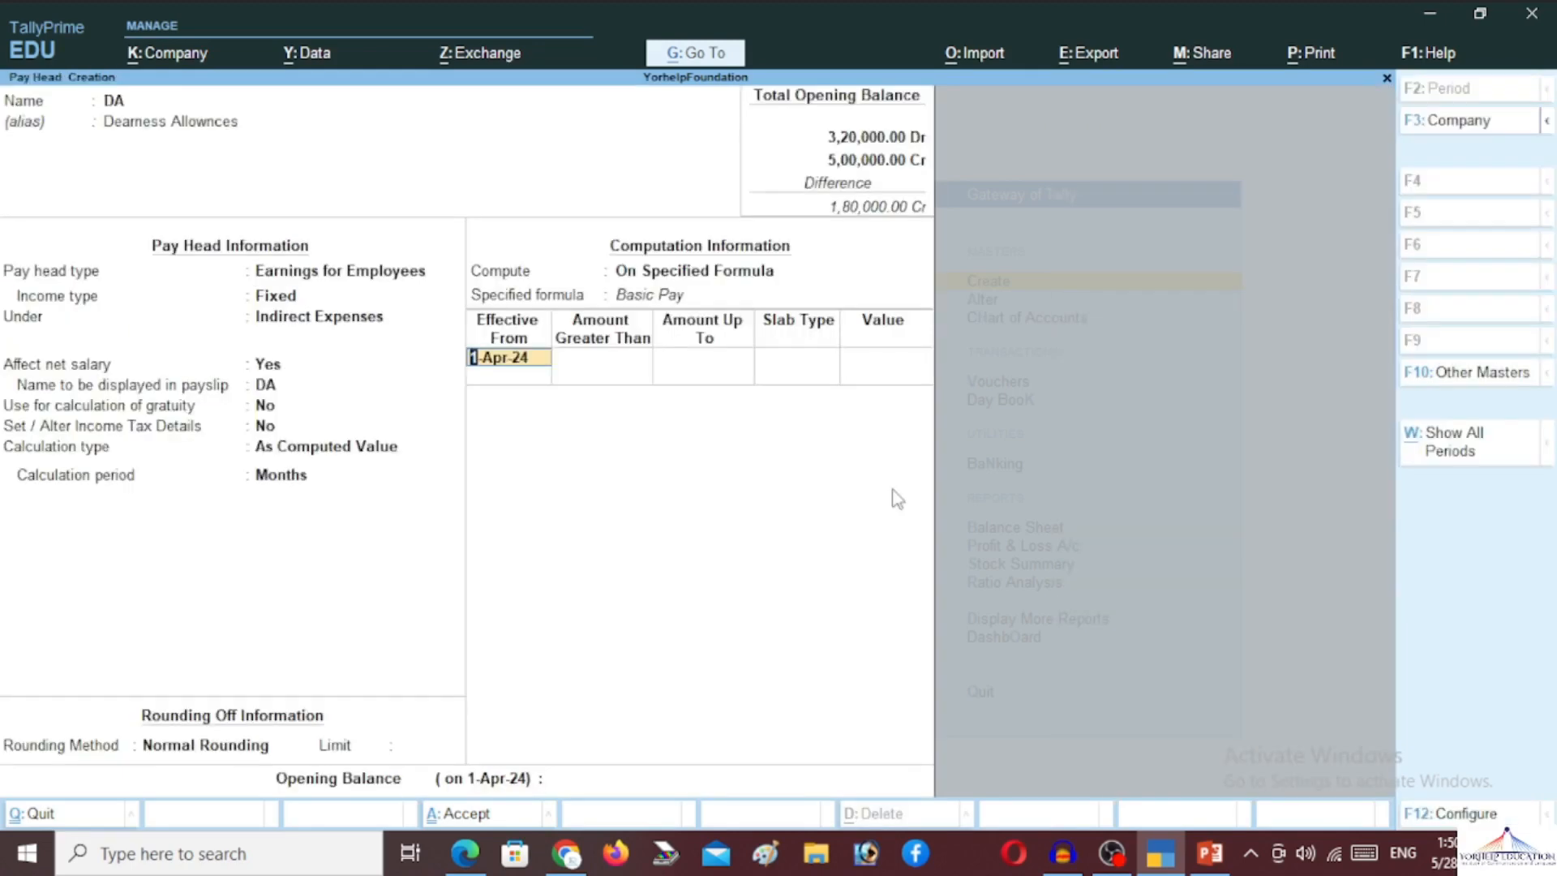
pyautogui.press('Return')
pyautogui.press('Return')
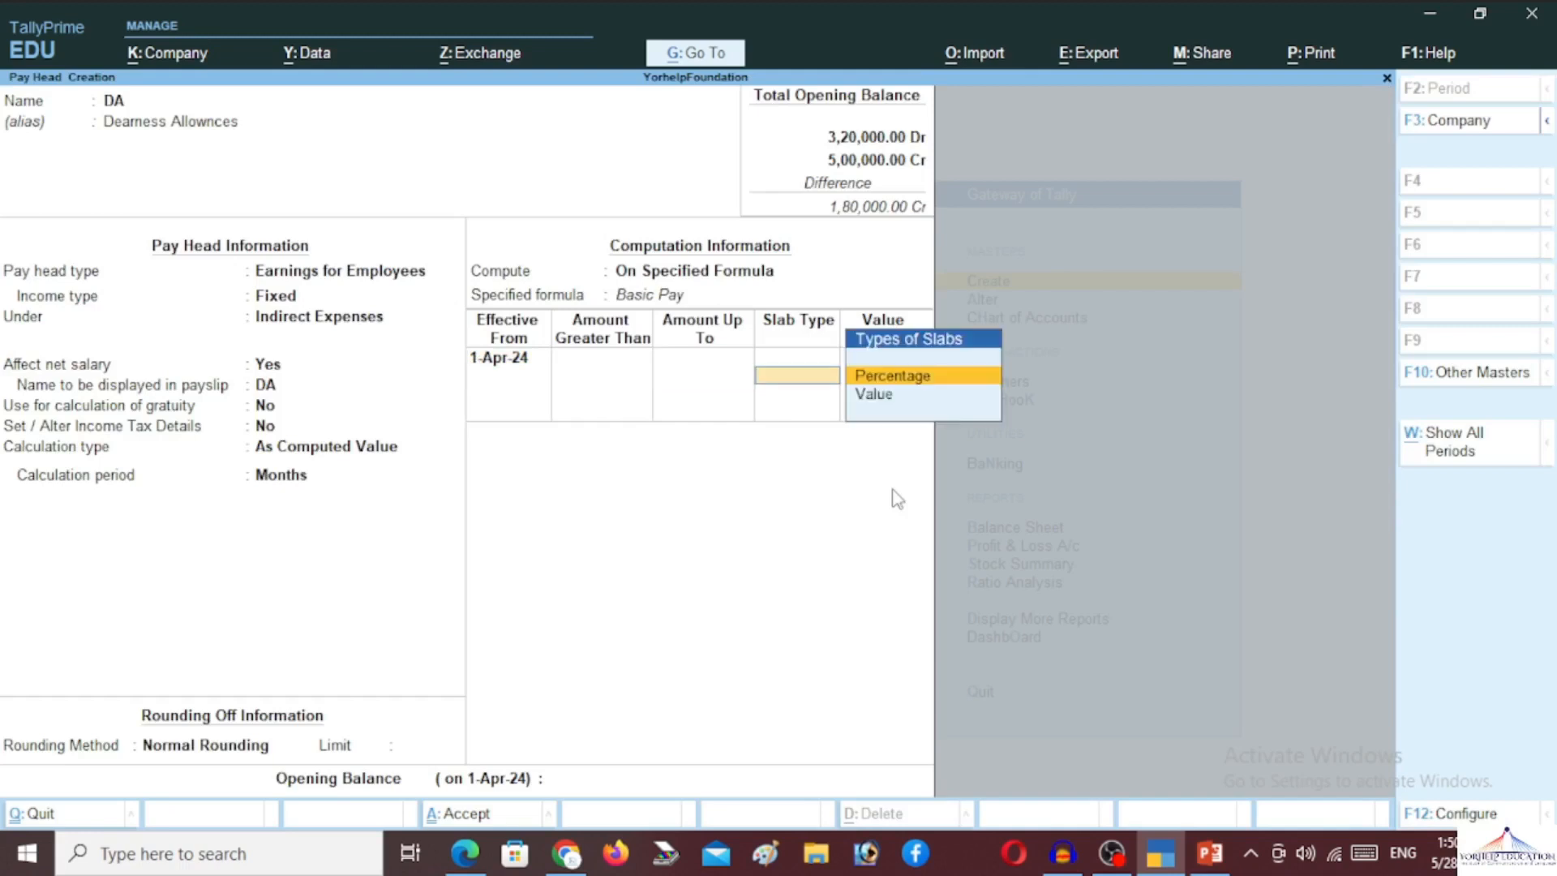
pyautogui.press('Return')
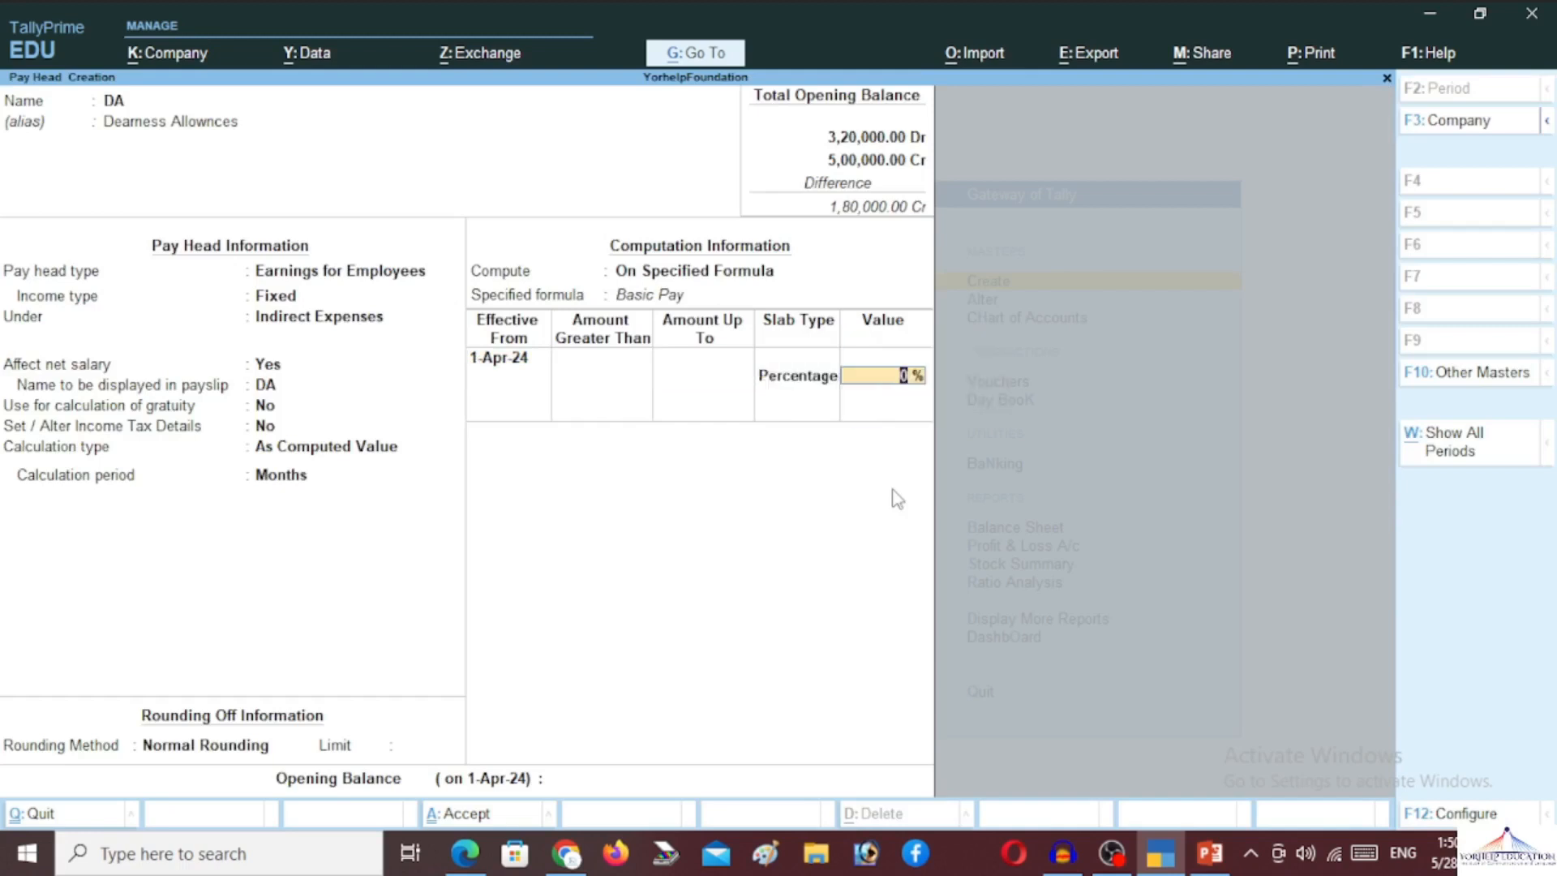
pyautogui.write('36')
pyautogui.press('Return')
pyautogui.press('Return')
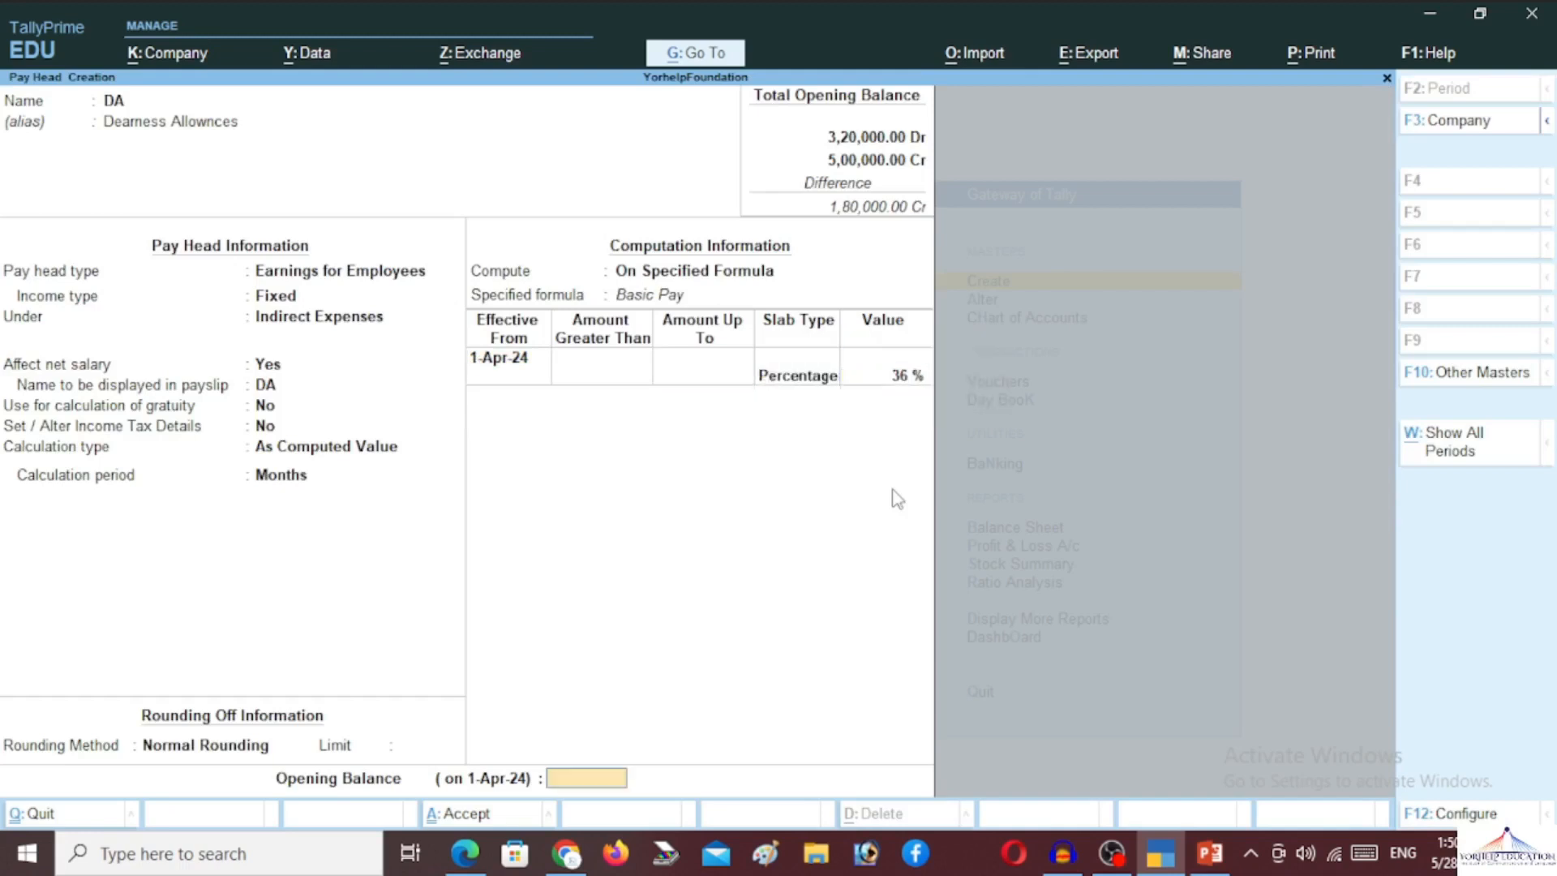
pyautogui.press('Return')
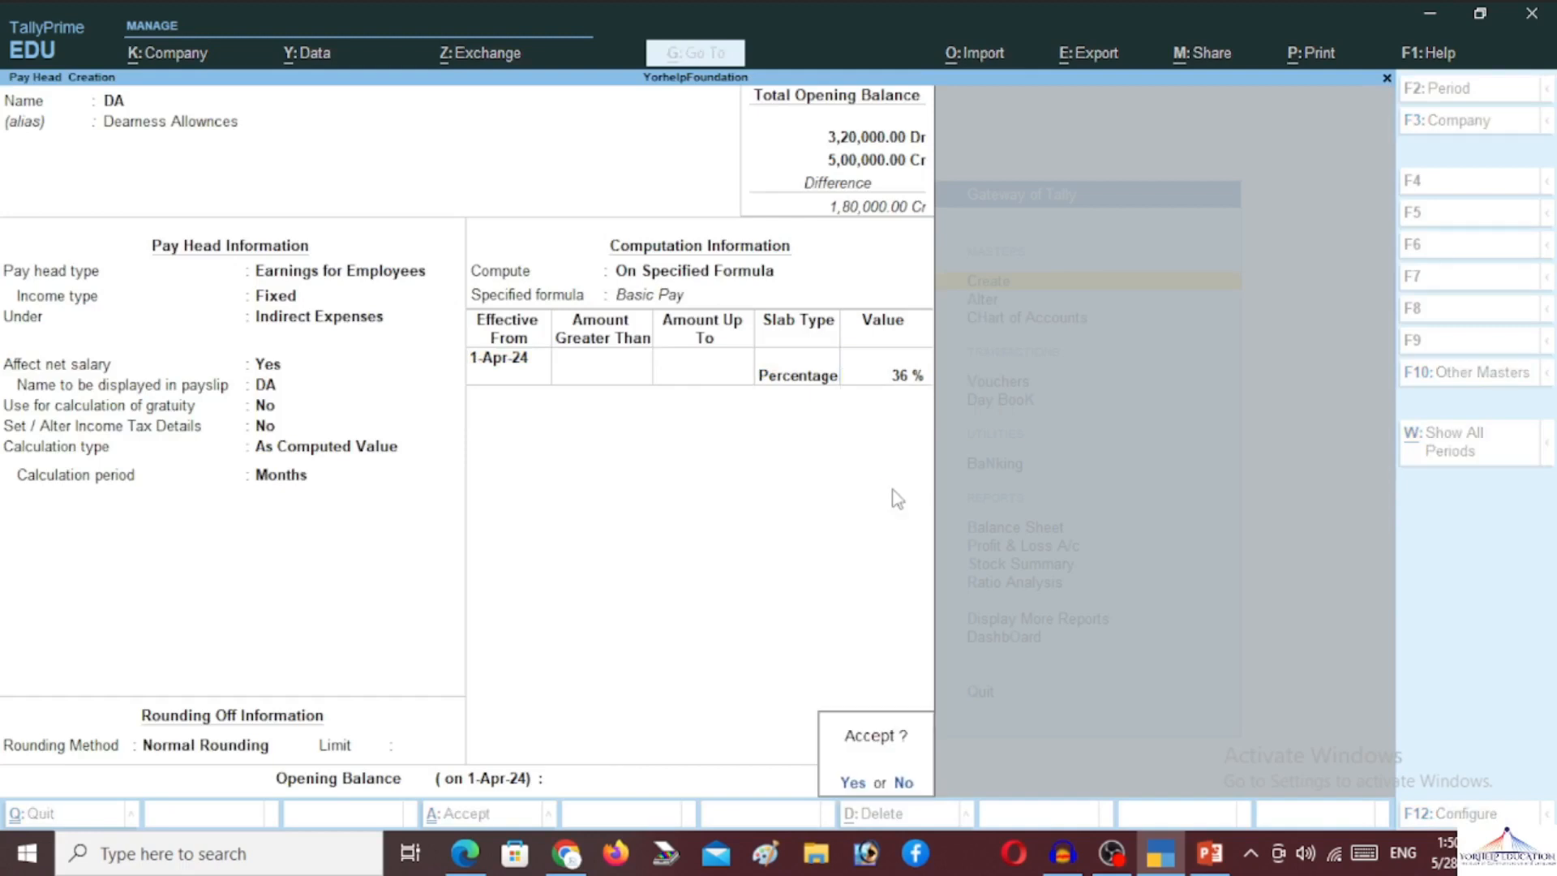
pyautogui.press('Return')
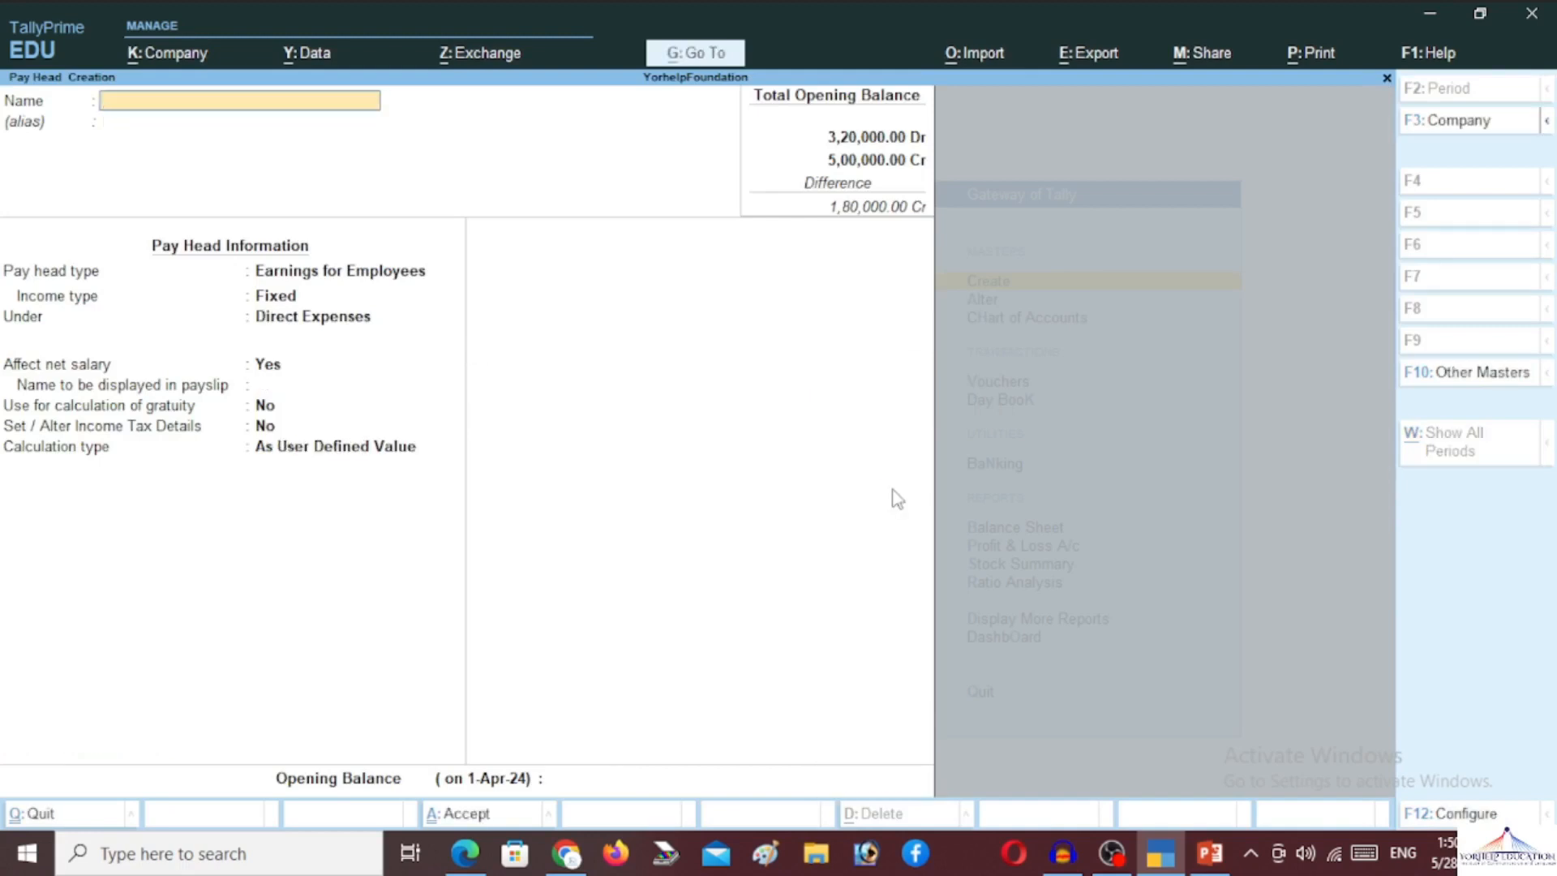
# Name the pay head TA, alias Transport Allownces, as a Fixed Earnings for Employees
pyautogui.write('TA')
pyautogui.press('Return')
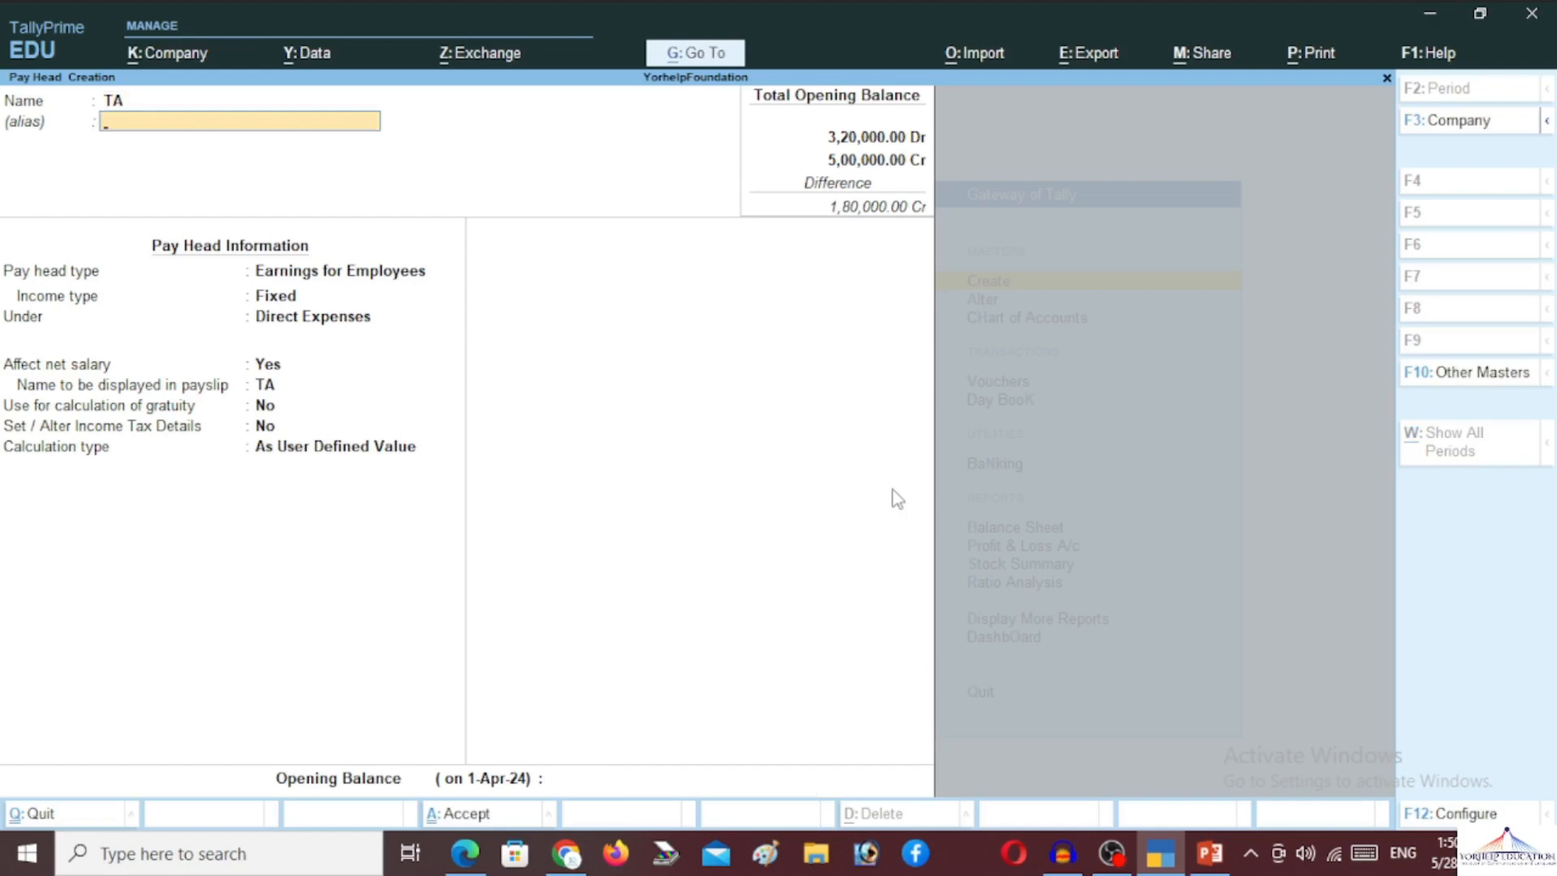
pyautogui.write('Transport Allownces')
pyautogui.press('Return')
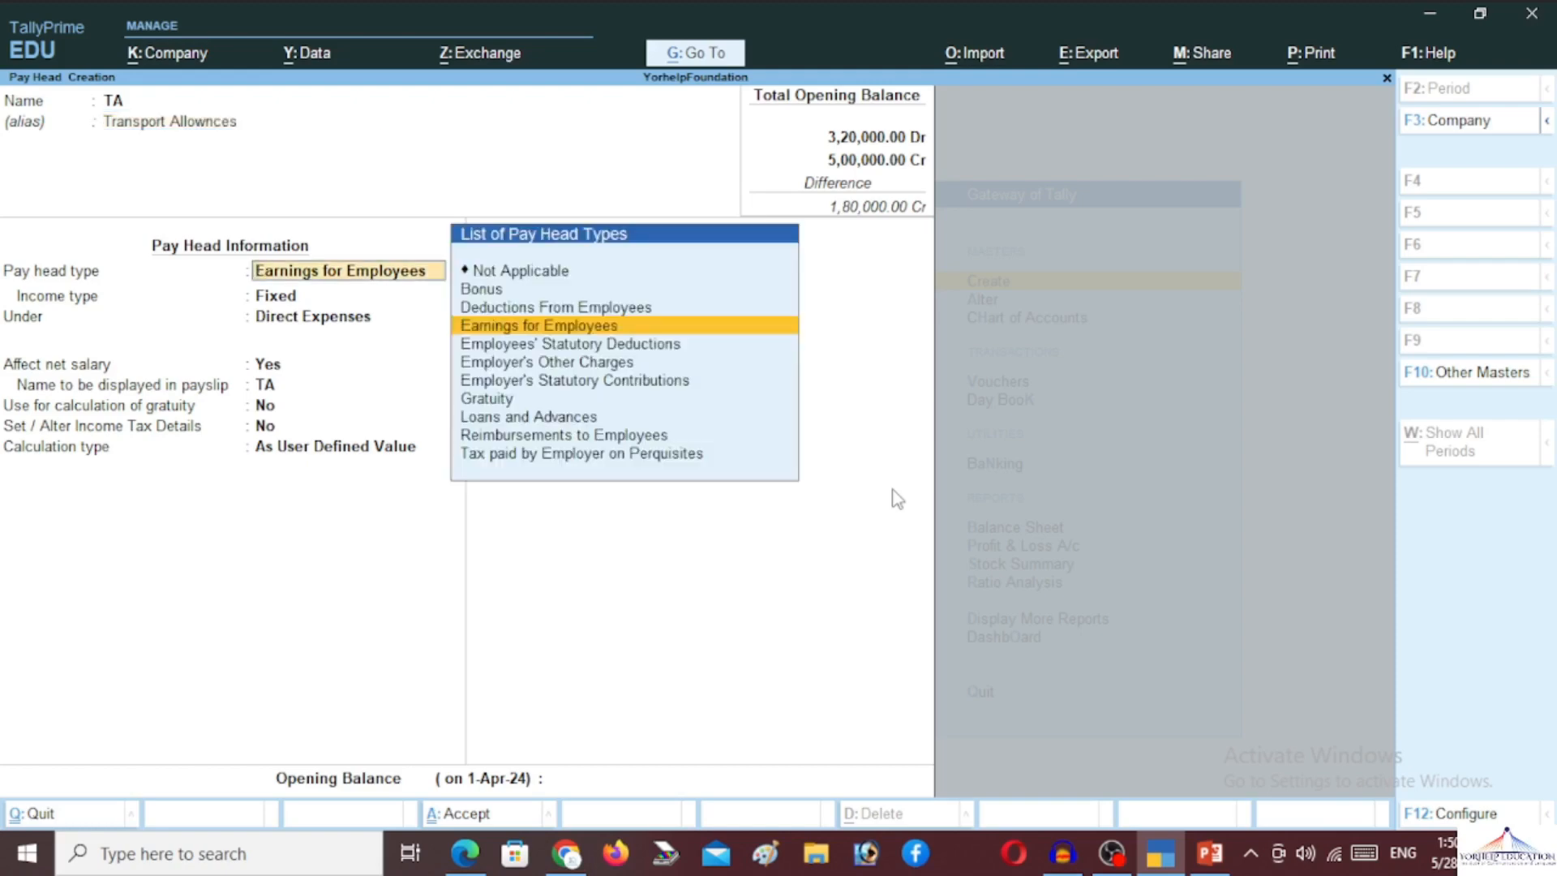
pyautogui.press('Return')
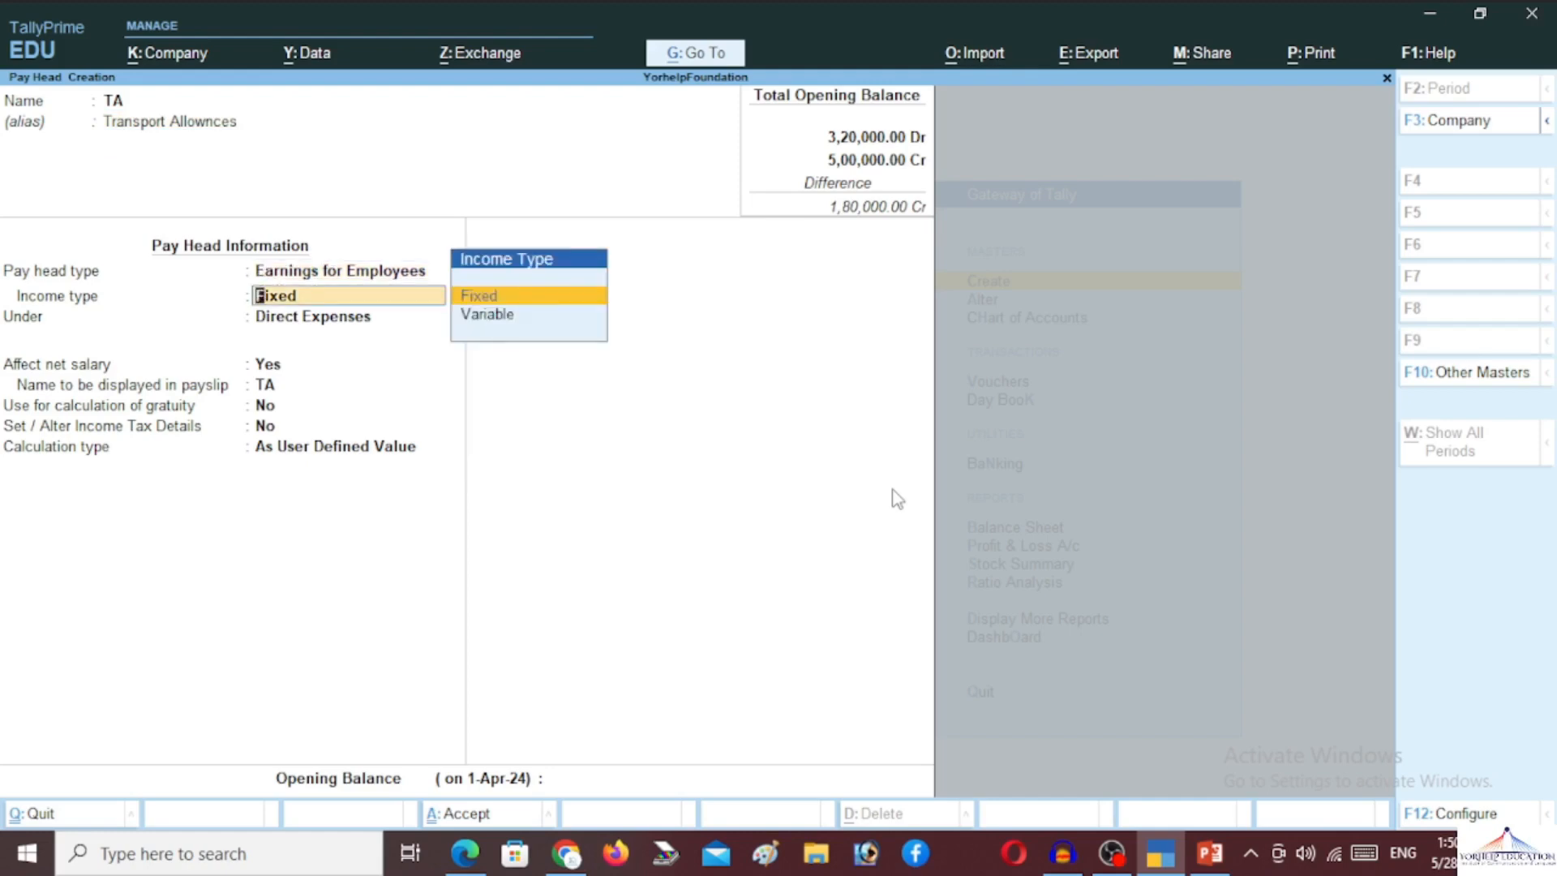
pyautogui.press('Return')
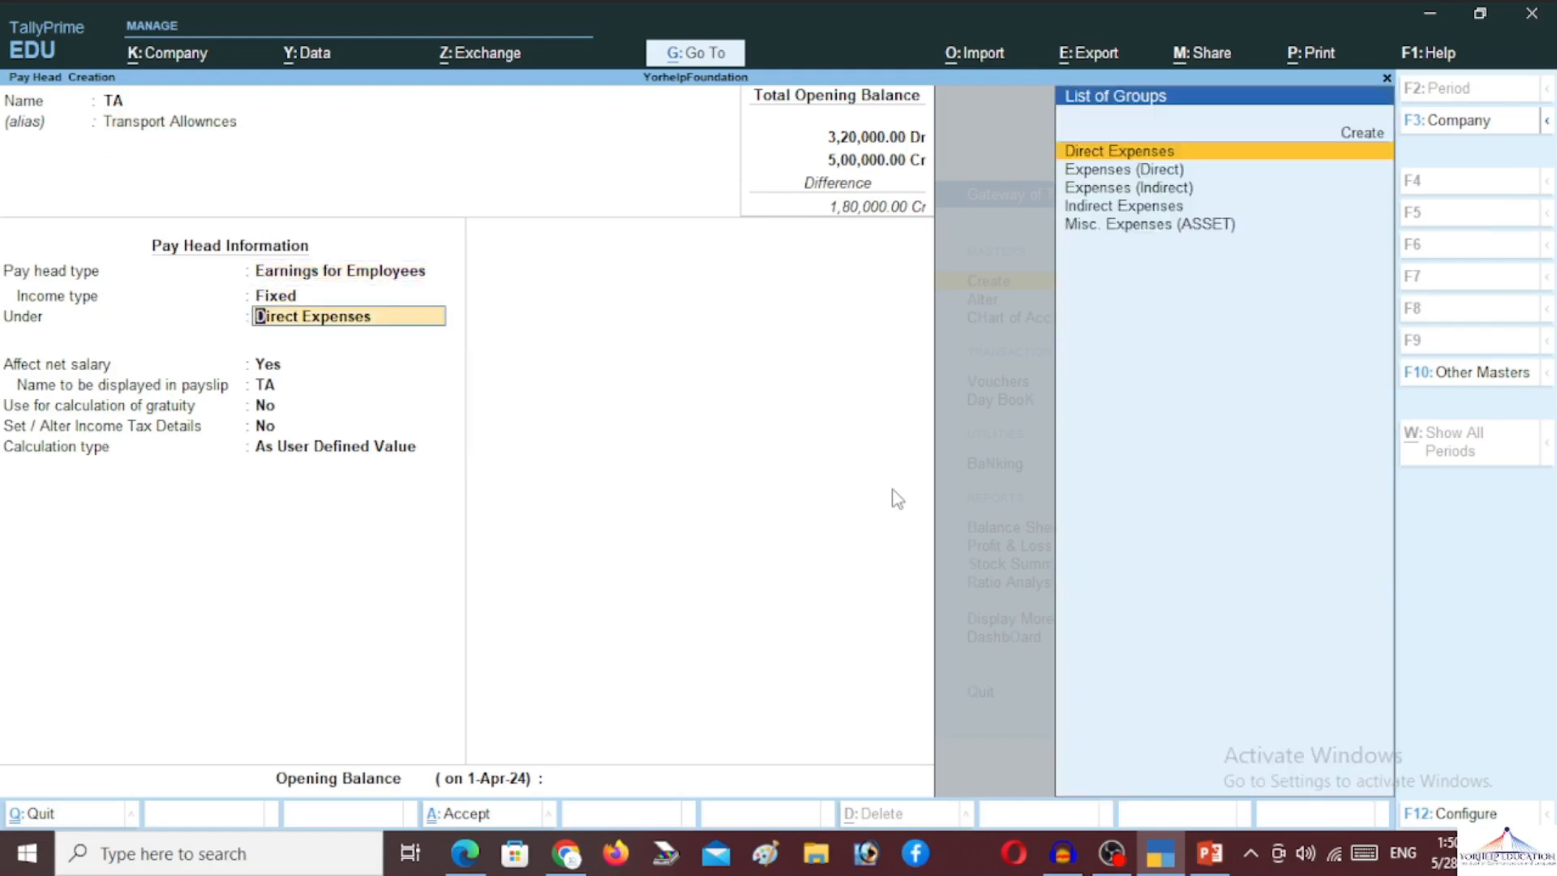
# File TA under Indirect Expenses, affecting net salary with payslip name TA
pyautogui.write('in')
pyautogui.press('Return')
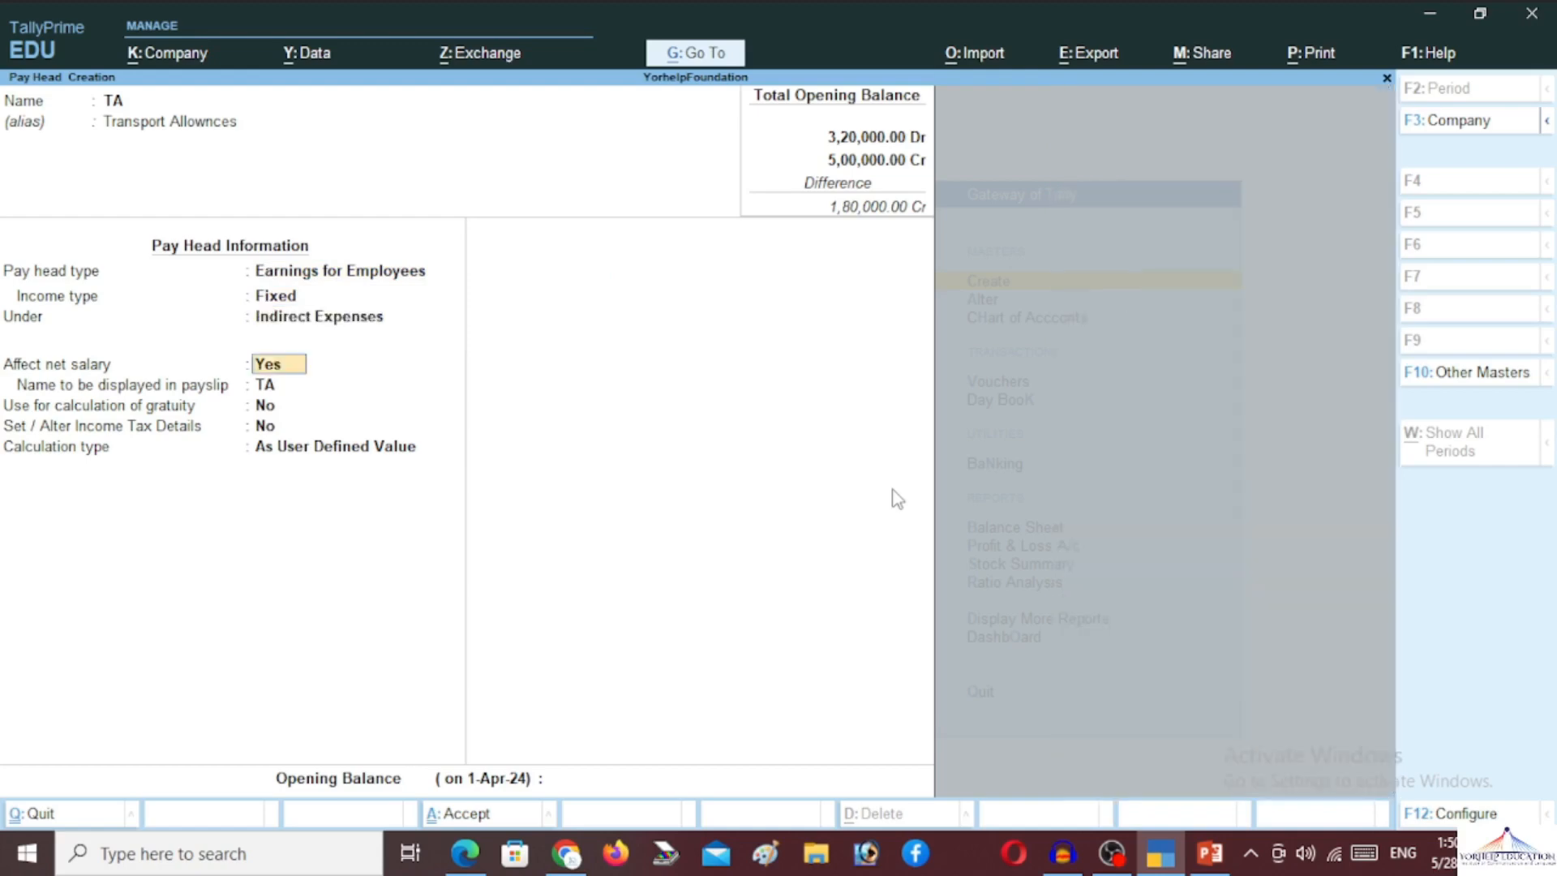
pyautogui.press('Return')
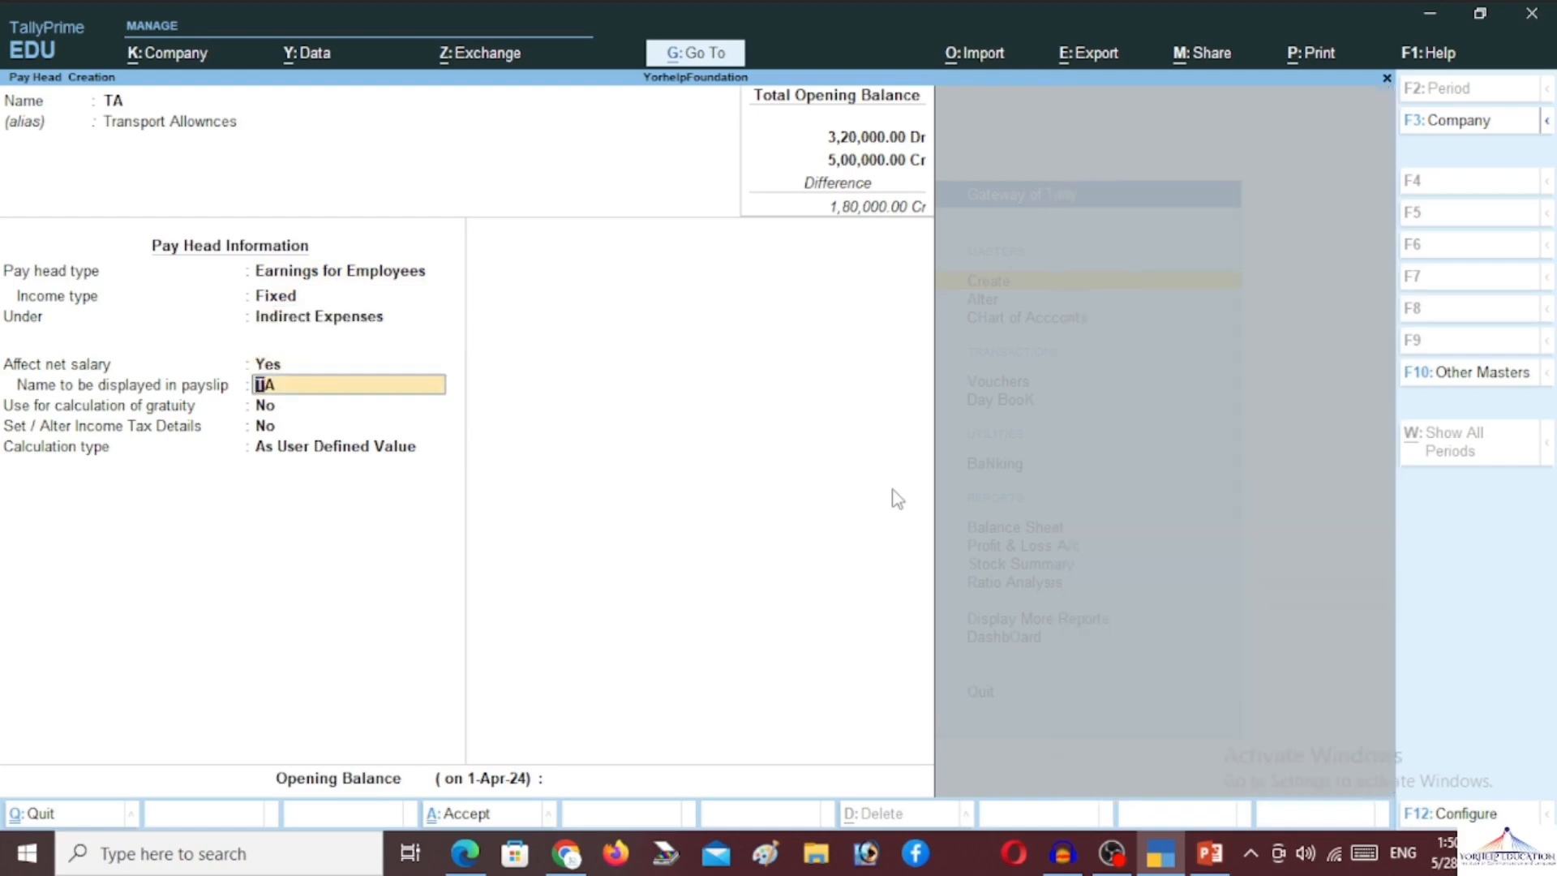
pyautogui.press('Return')
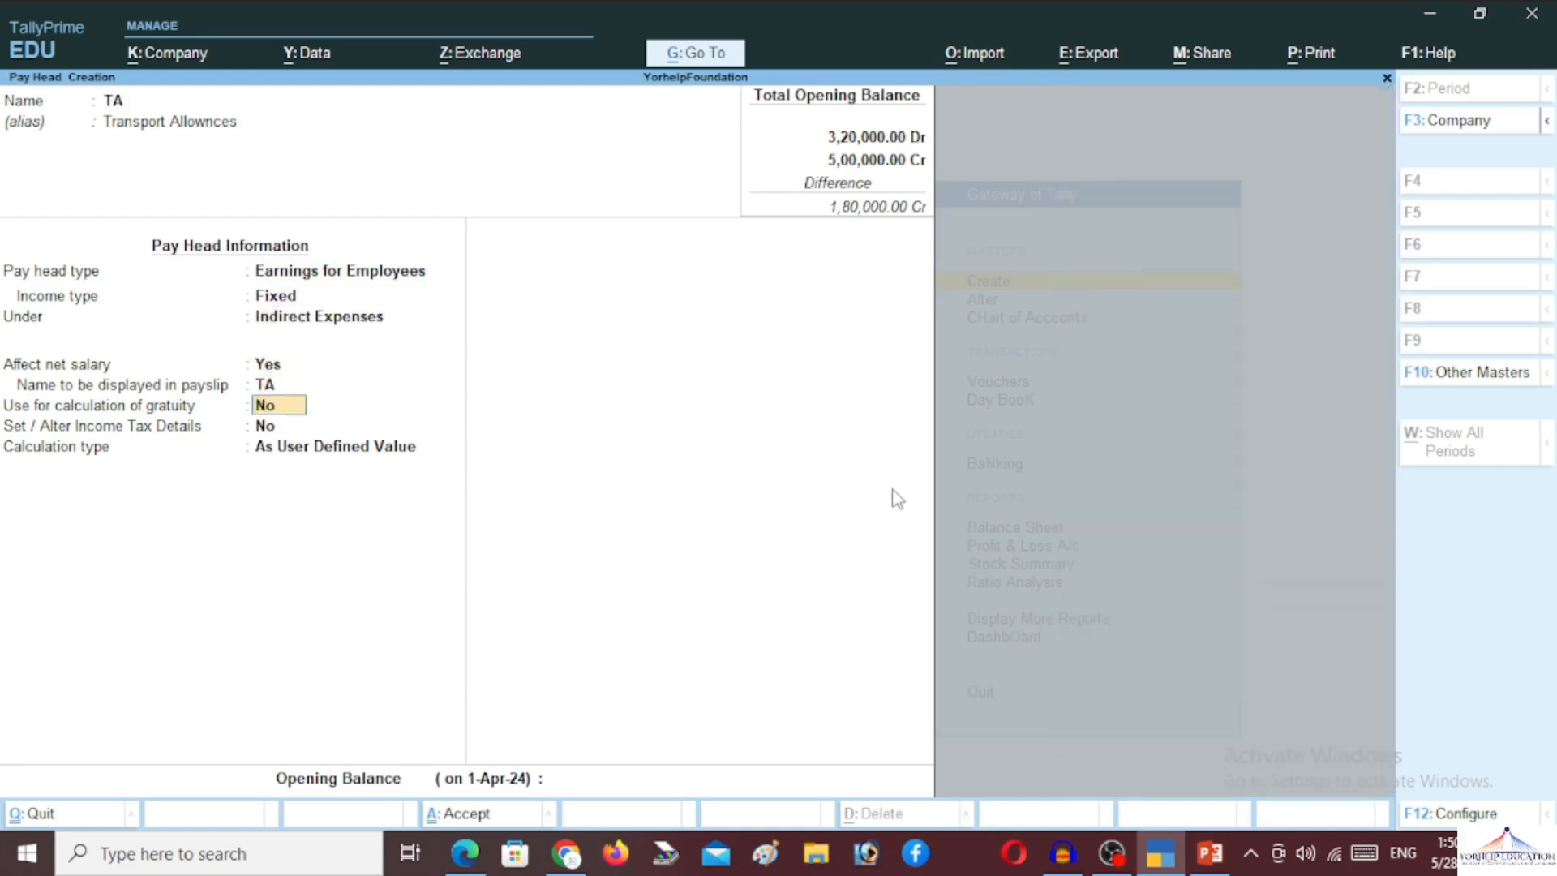
pyautogui.press('Return')
pyautogui.press('Return')
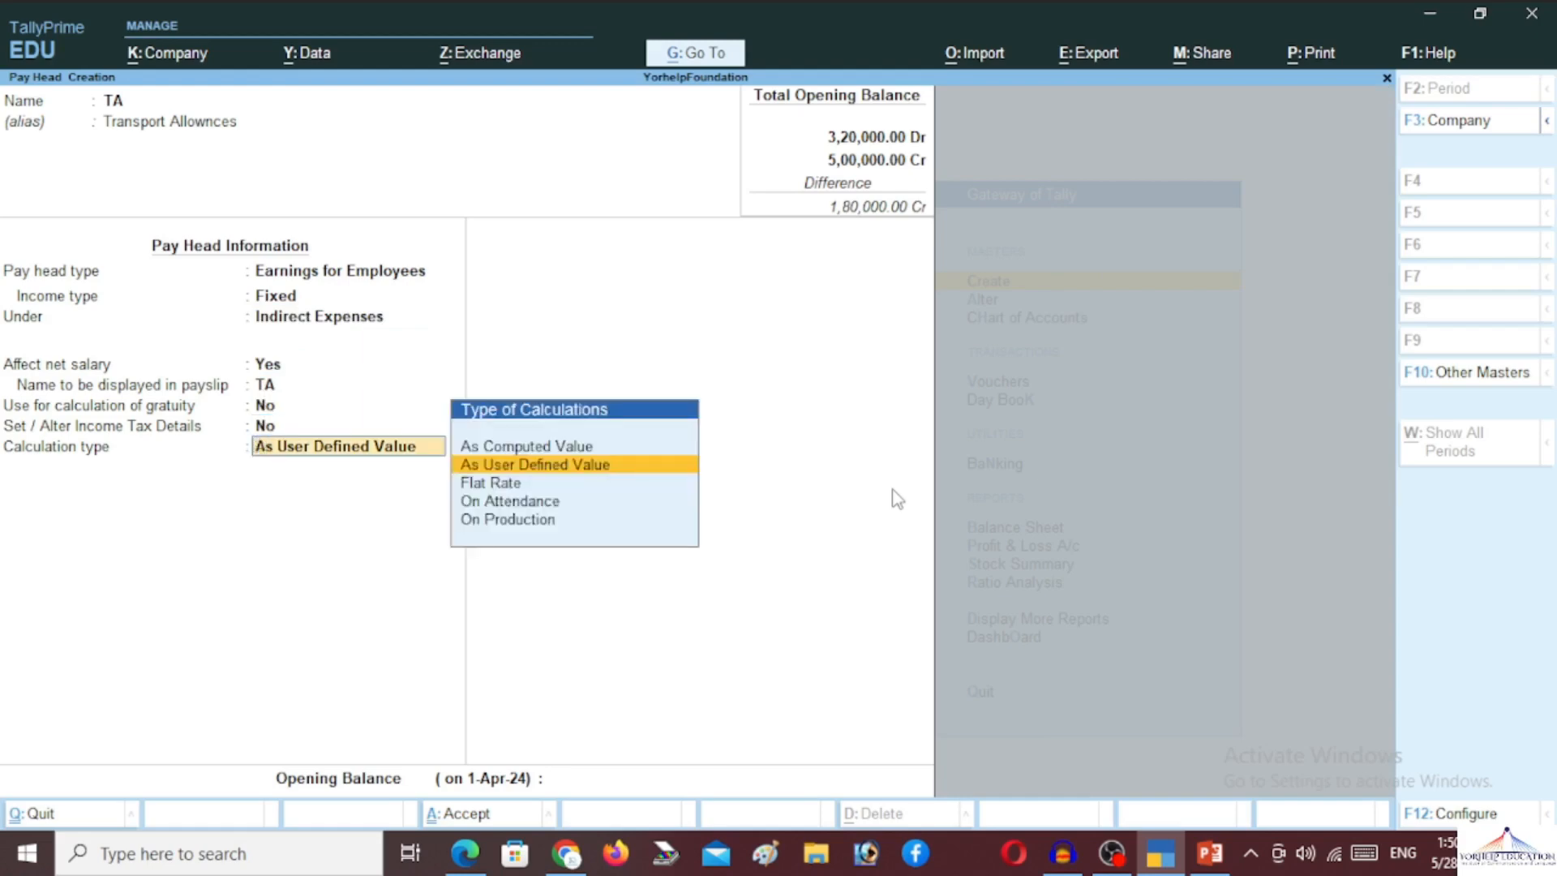
pyautogui.press('Up')
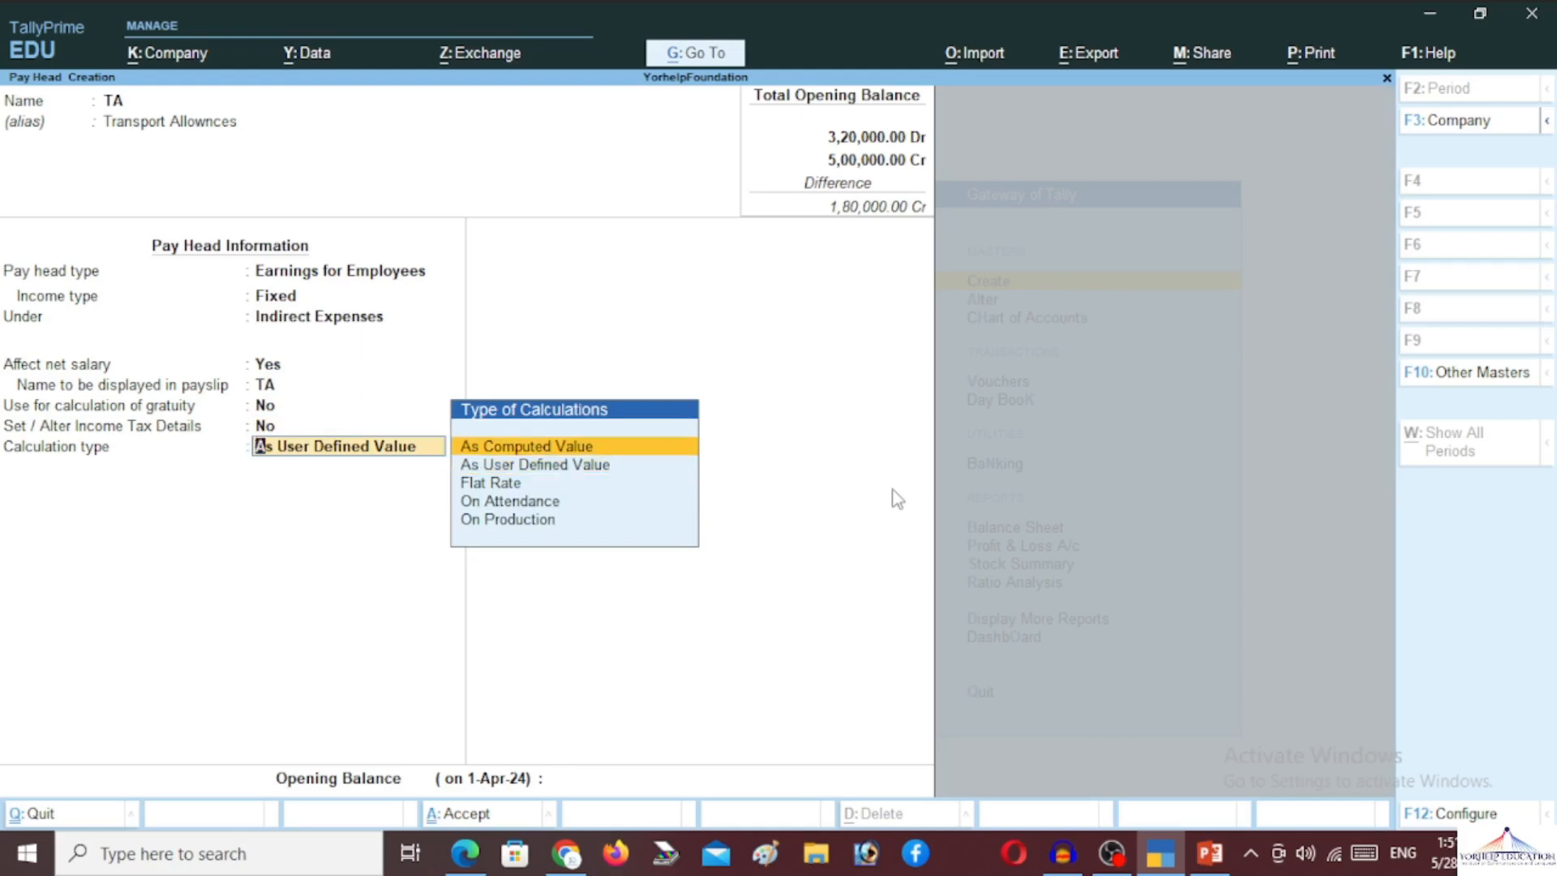
# Make TA an As Computed Value pay head with Normal Rounding
pyautogui.press('Return')
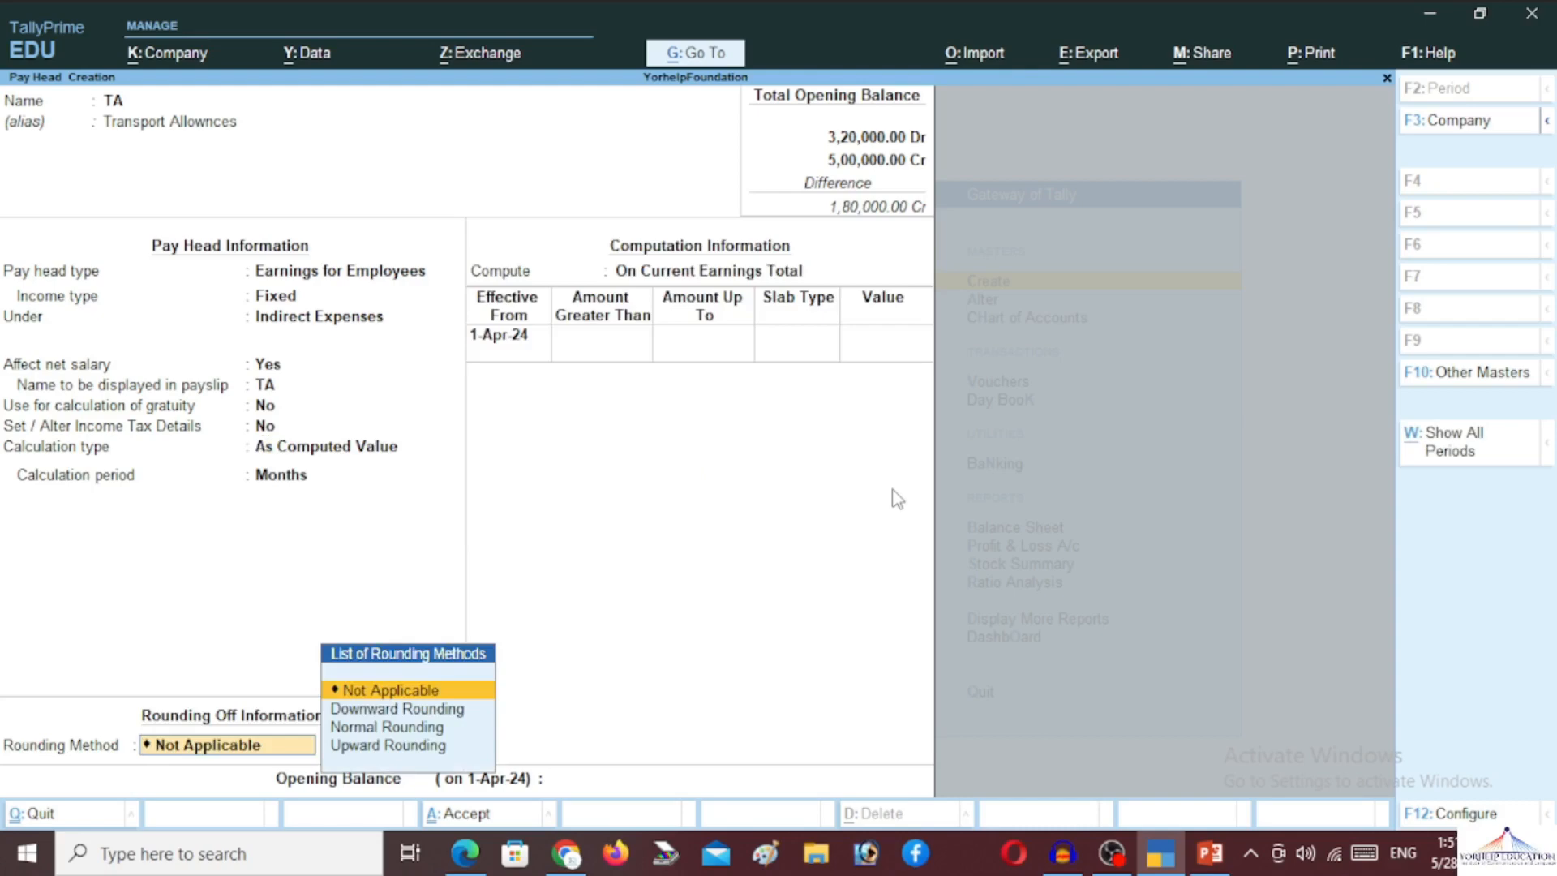
pyautogui.press('BackSpace')
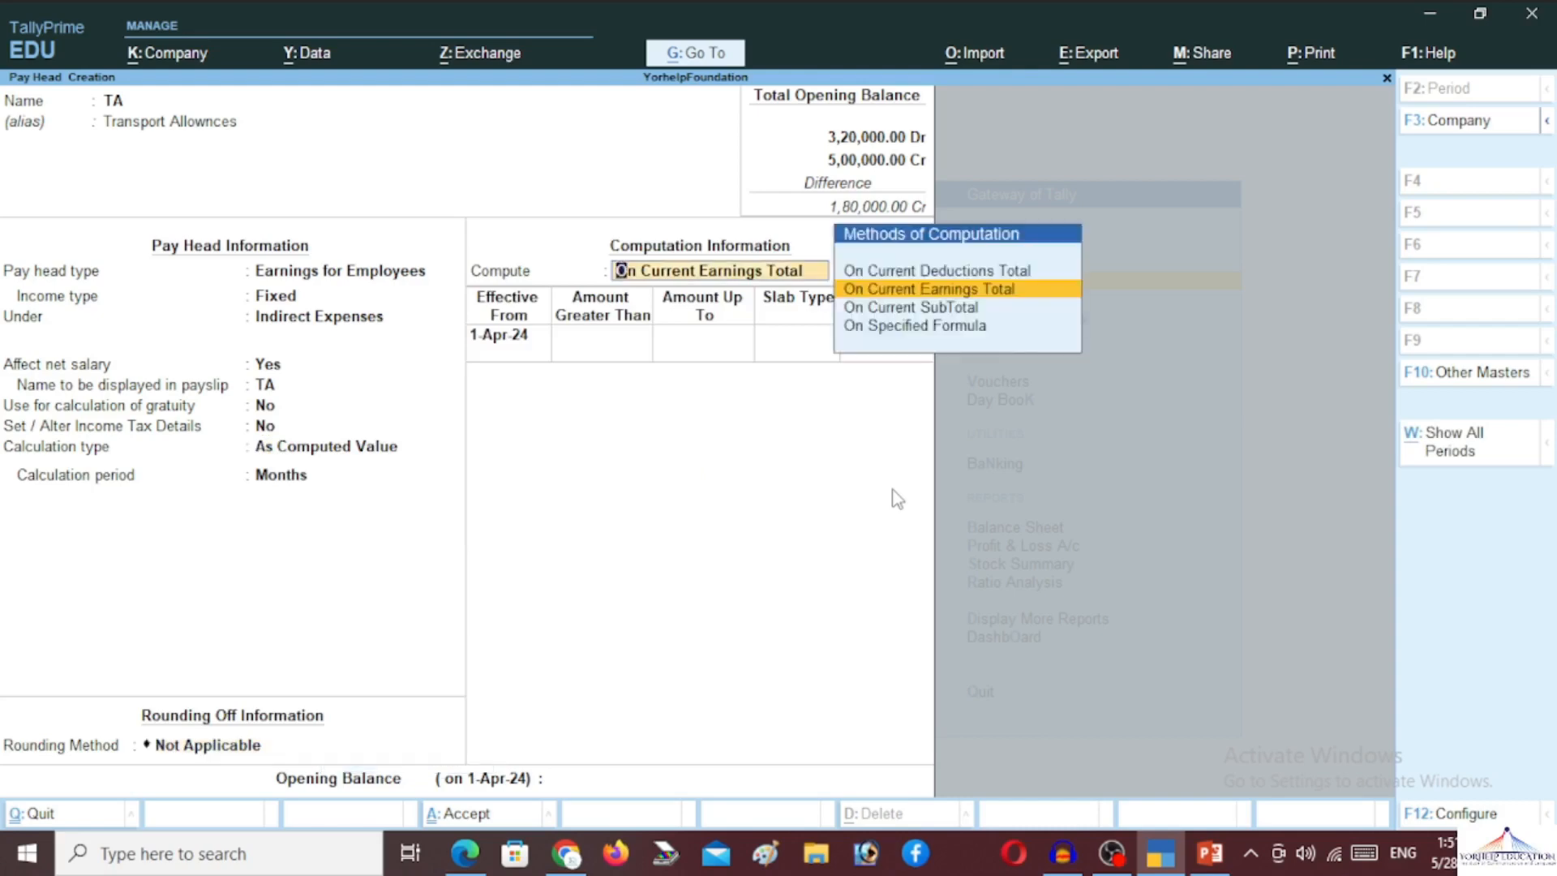
pyautogui.press('Return')
pyautogui.press('Down')
pyautogui.press('Down')
pyautogui.press('Return')
pyautogui.press('BackSpace')
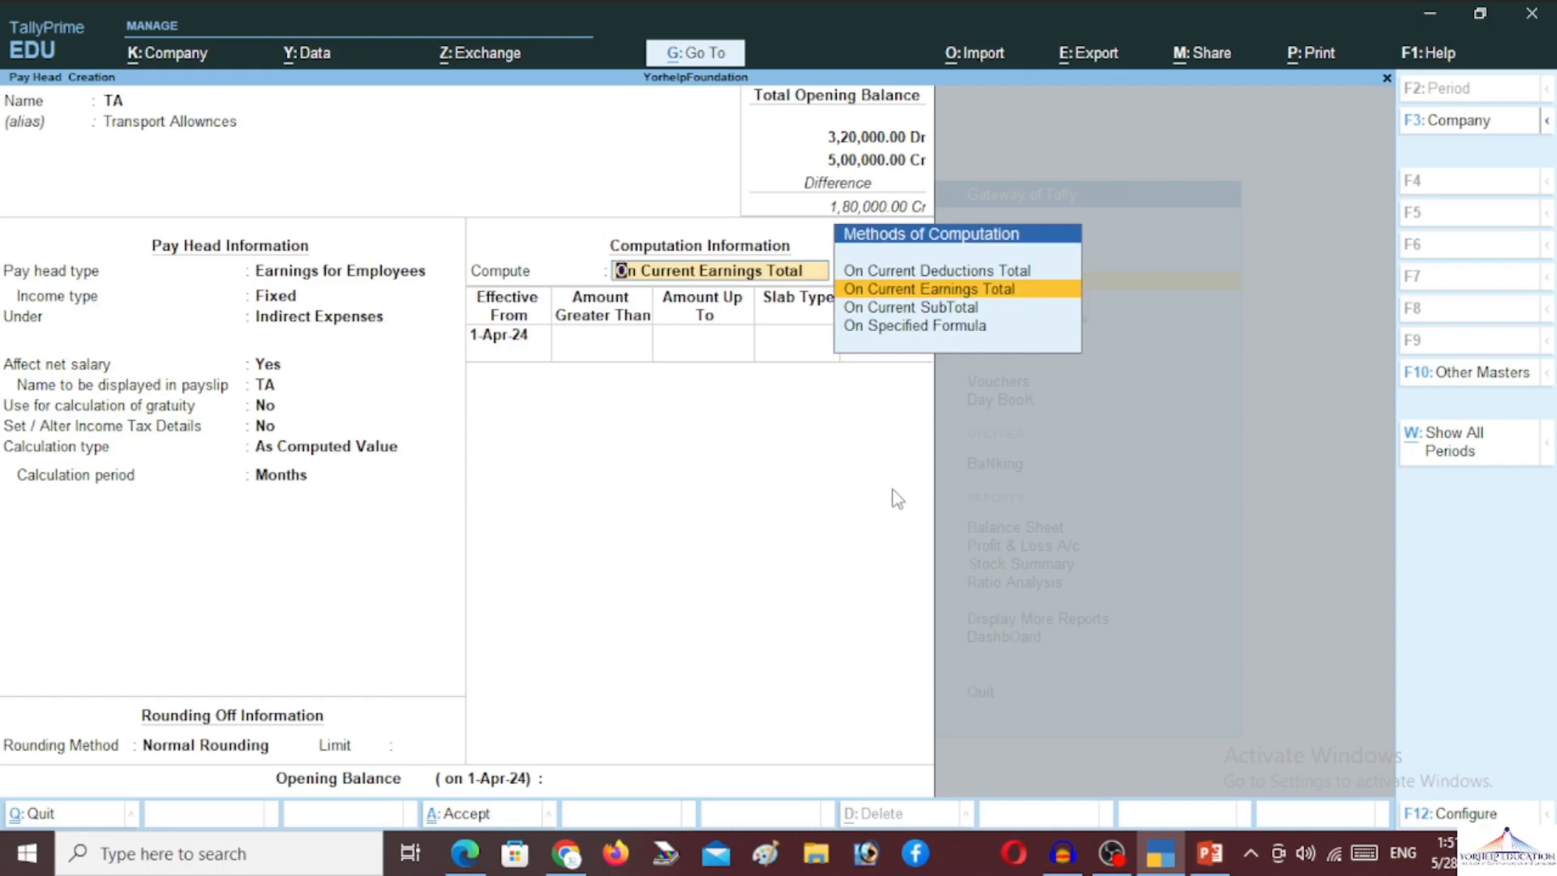
# Compute TA on a Specified Formula of Basic Pay at a 10% percentage slab
pyautogui.press('Down')
pyautogui.press('Down')
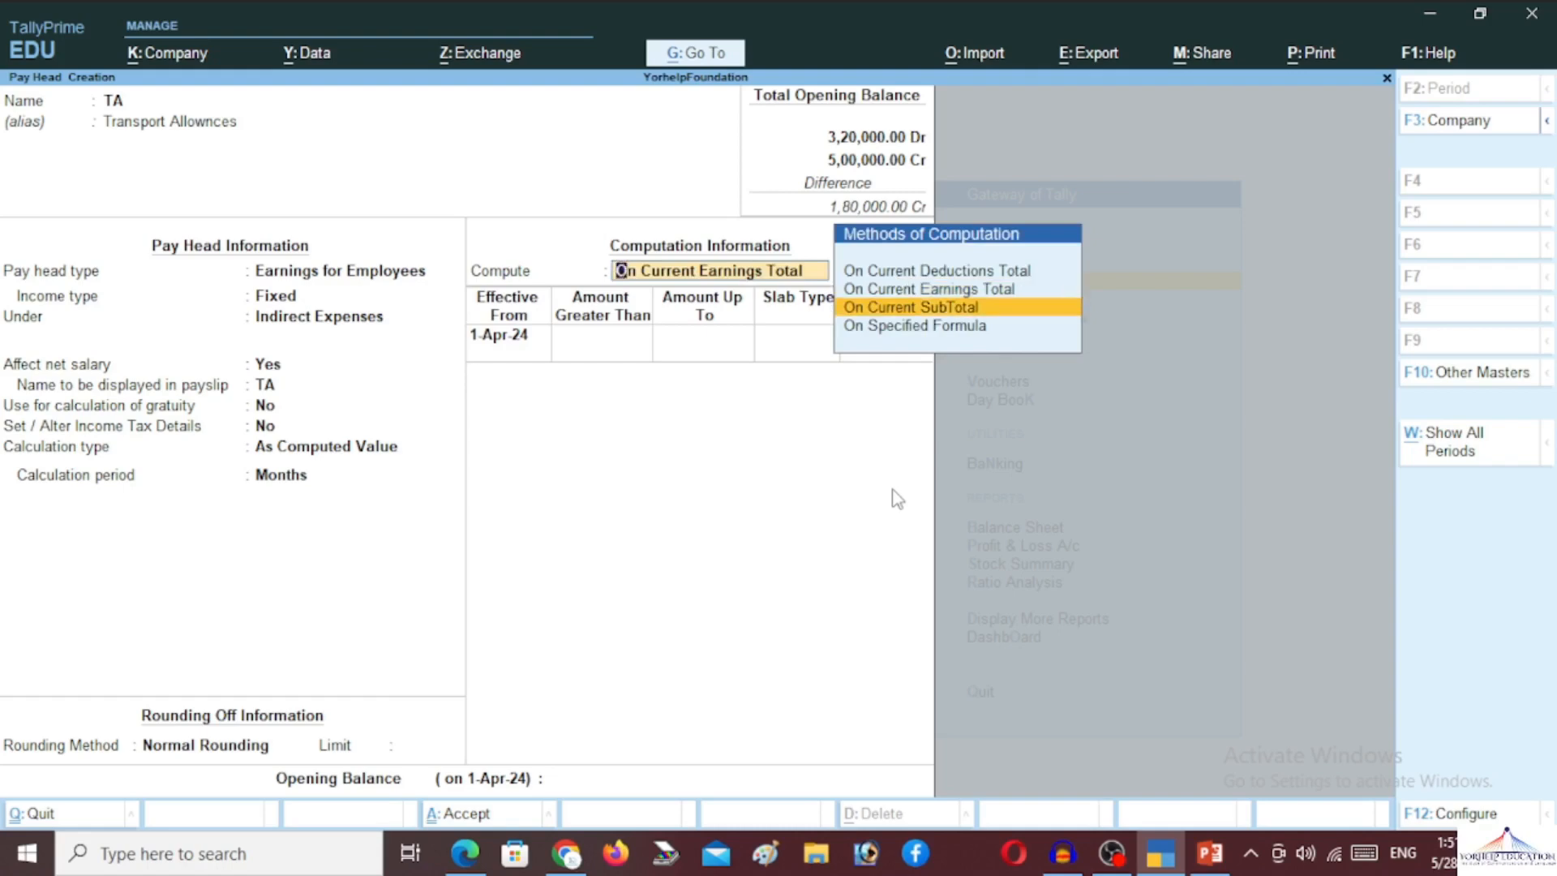
pyautogui.press('Return')
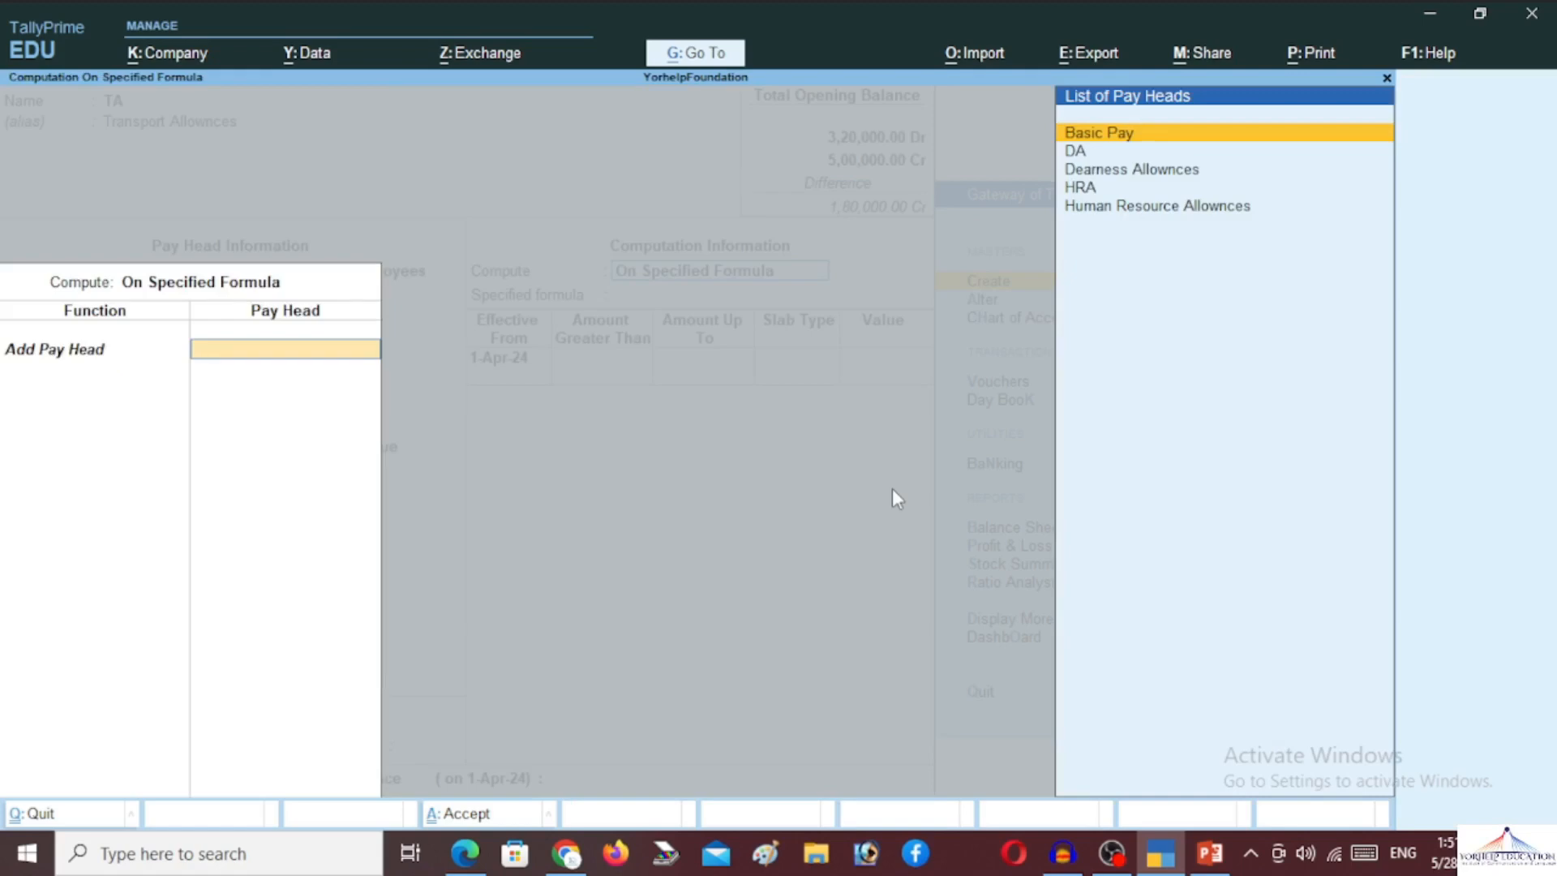
pyautogui.press('Return')
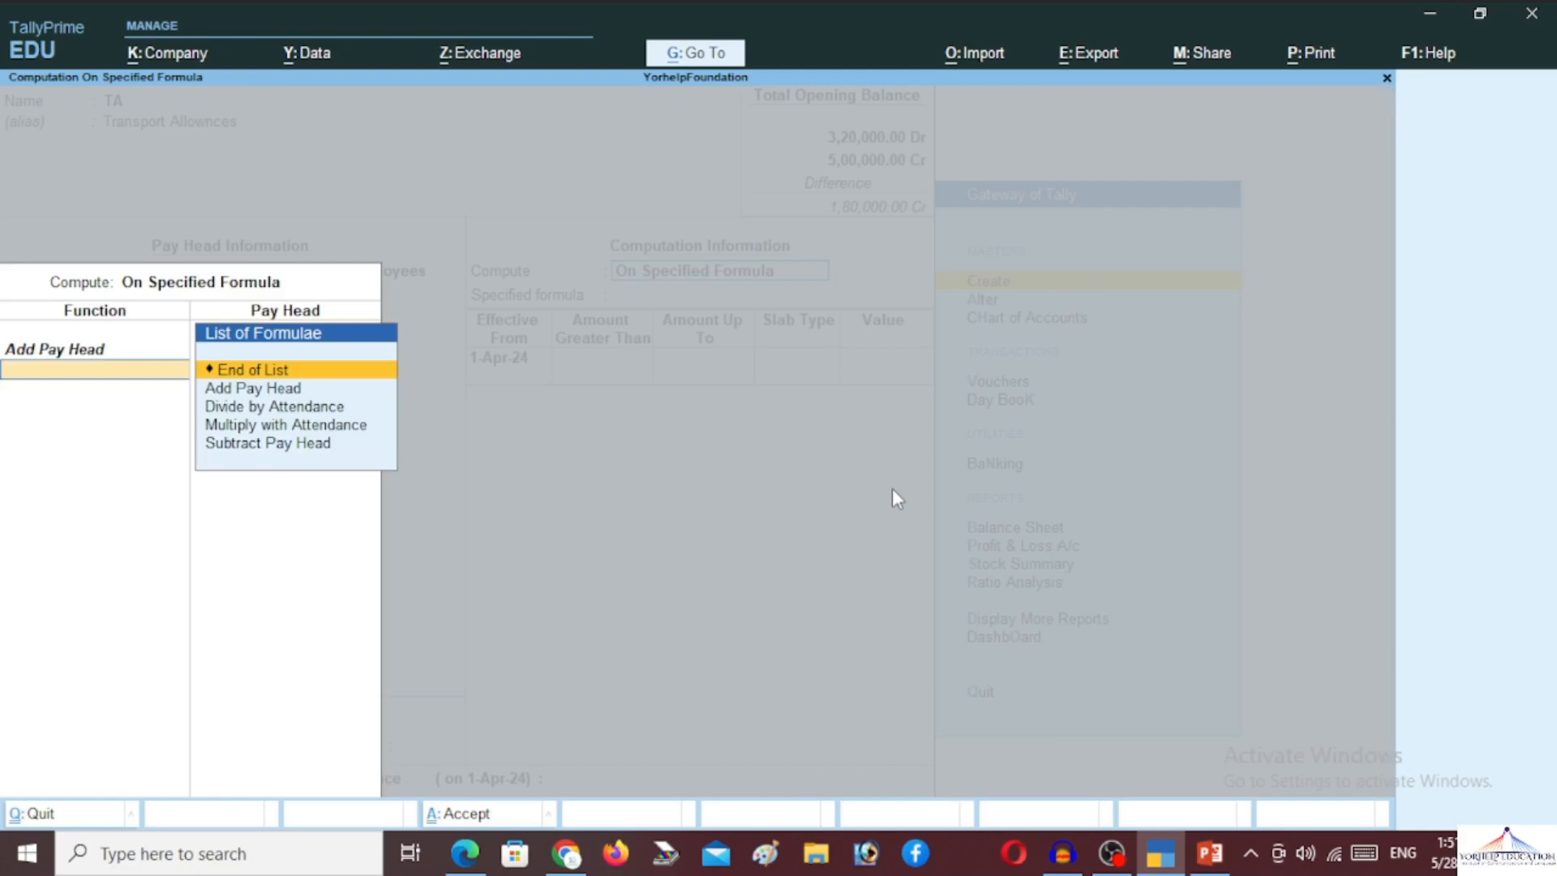
pyautogui.press('Return')
pyautogui.press('Return')
pyautogui.press('Return')
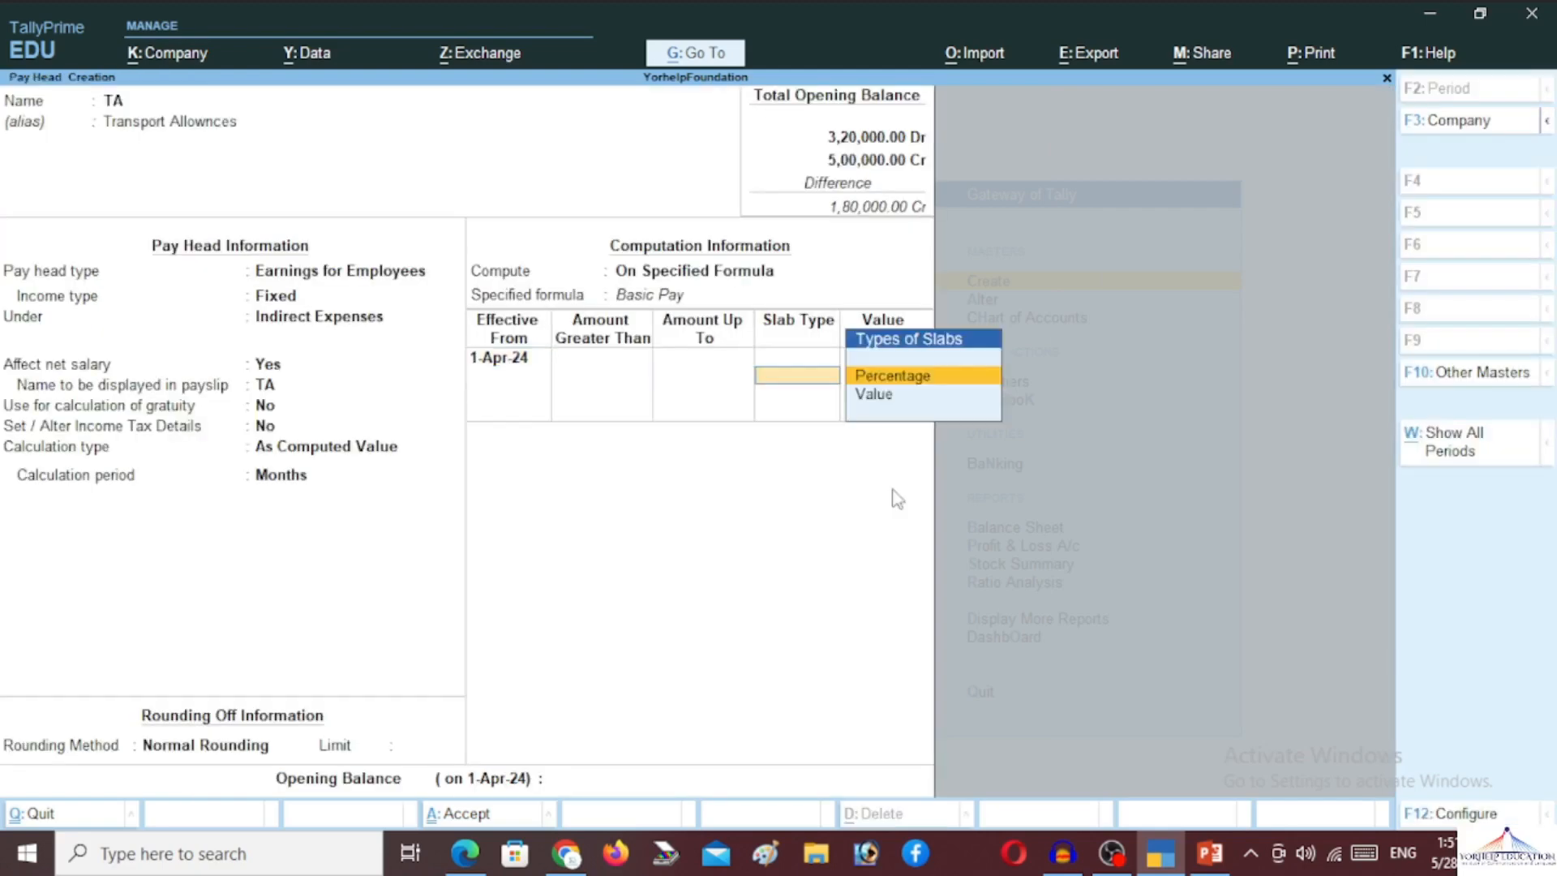
pyautogui.press('Return')
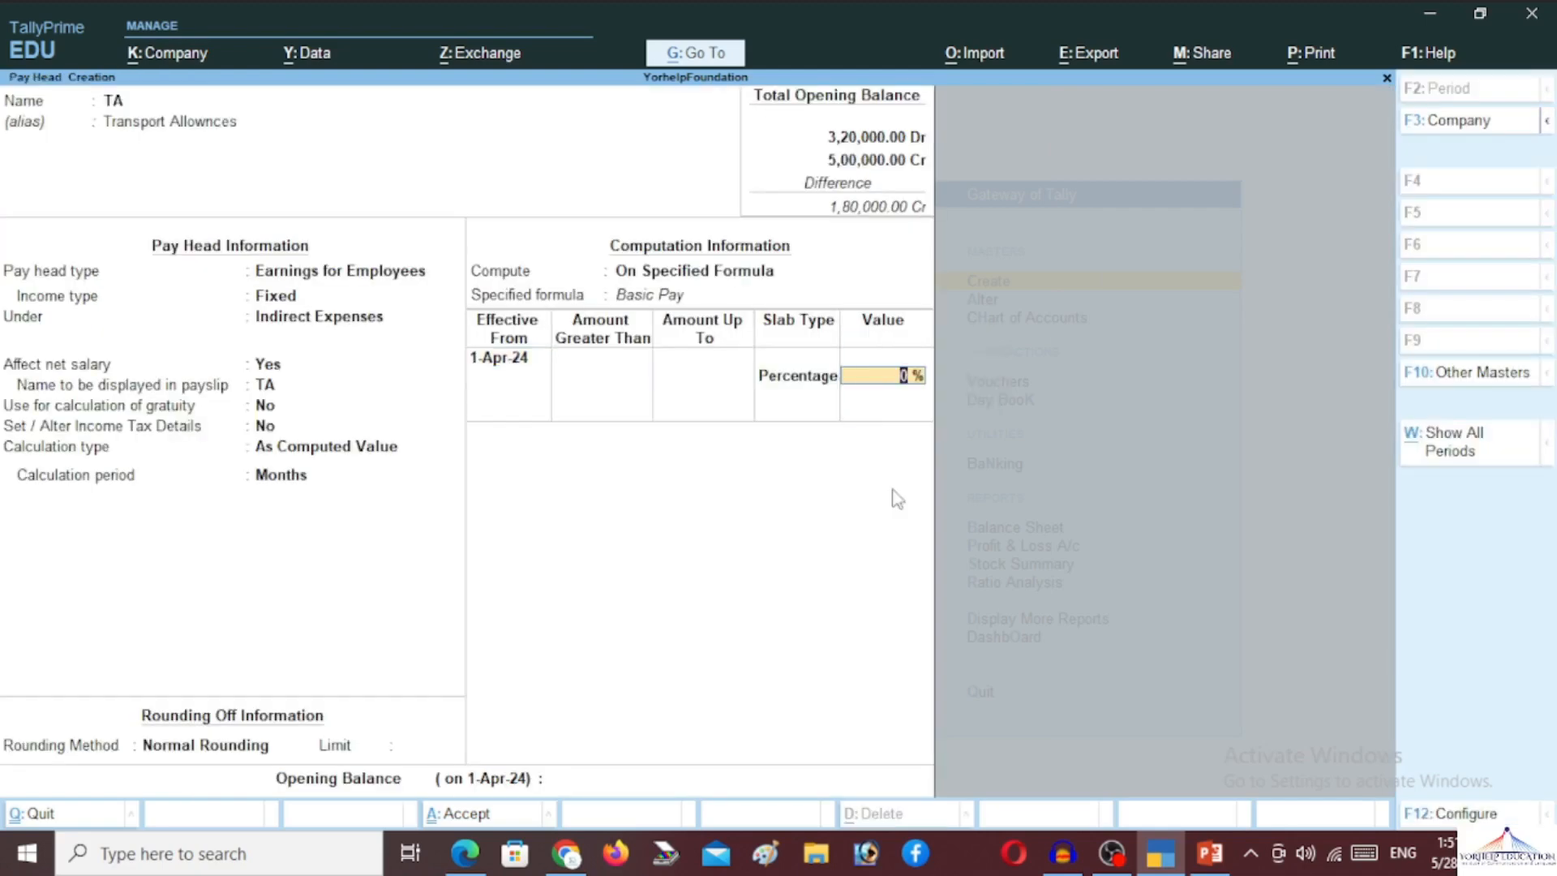
pyautogui.write('10')
pyautogui.press('Return')
pyautogui.press('Return')
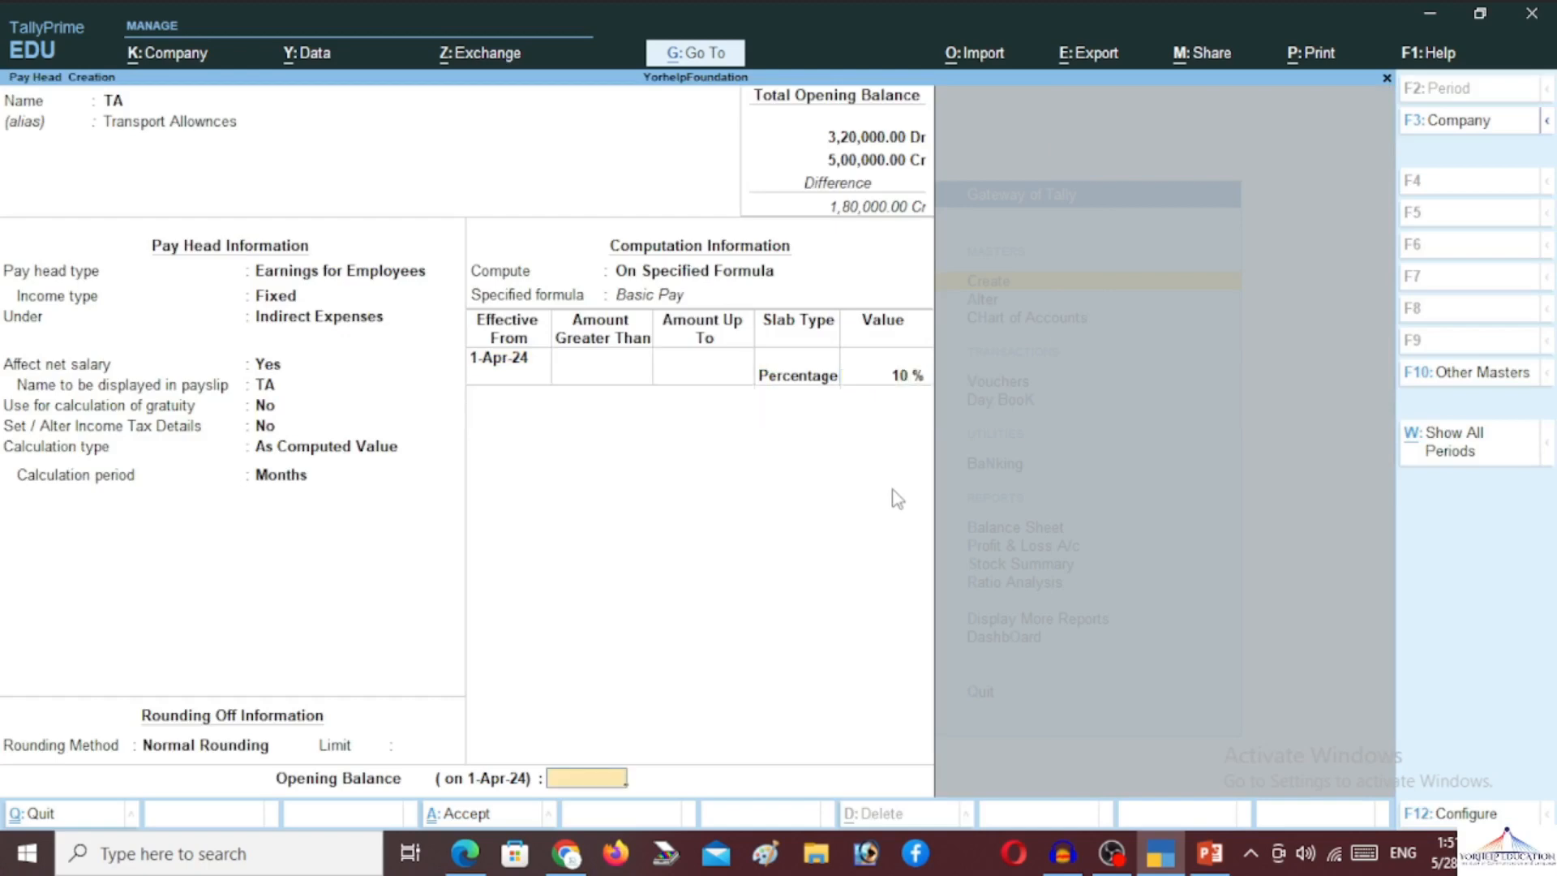
pyautogui.press('Return')
# Save TA and start Bonus as a Fixed employee earning under Indirect Expenses
pyautogui.press('Return')
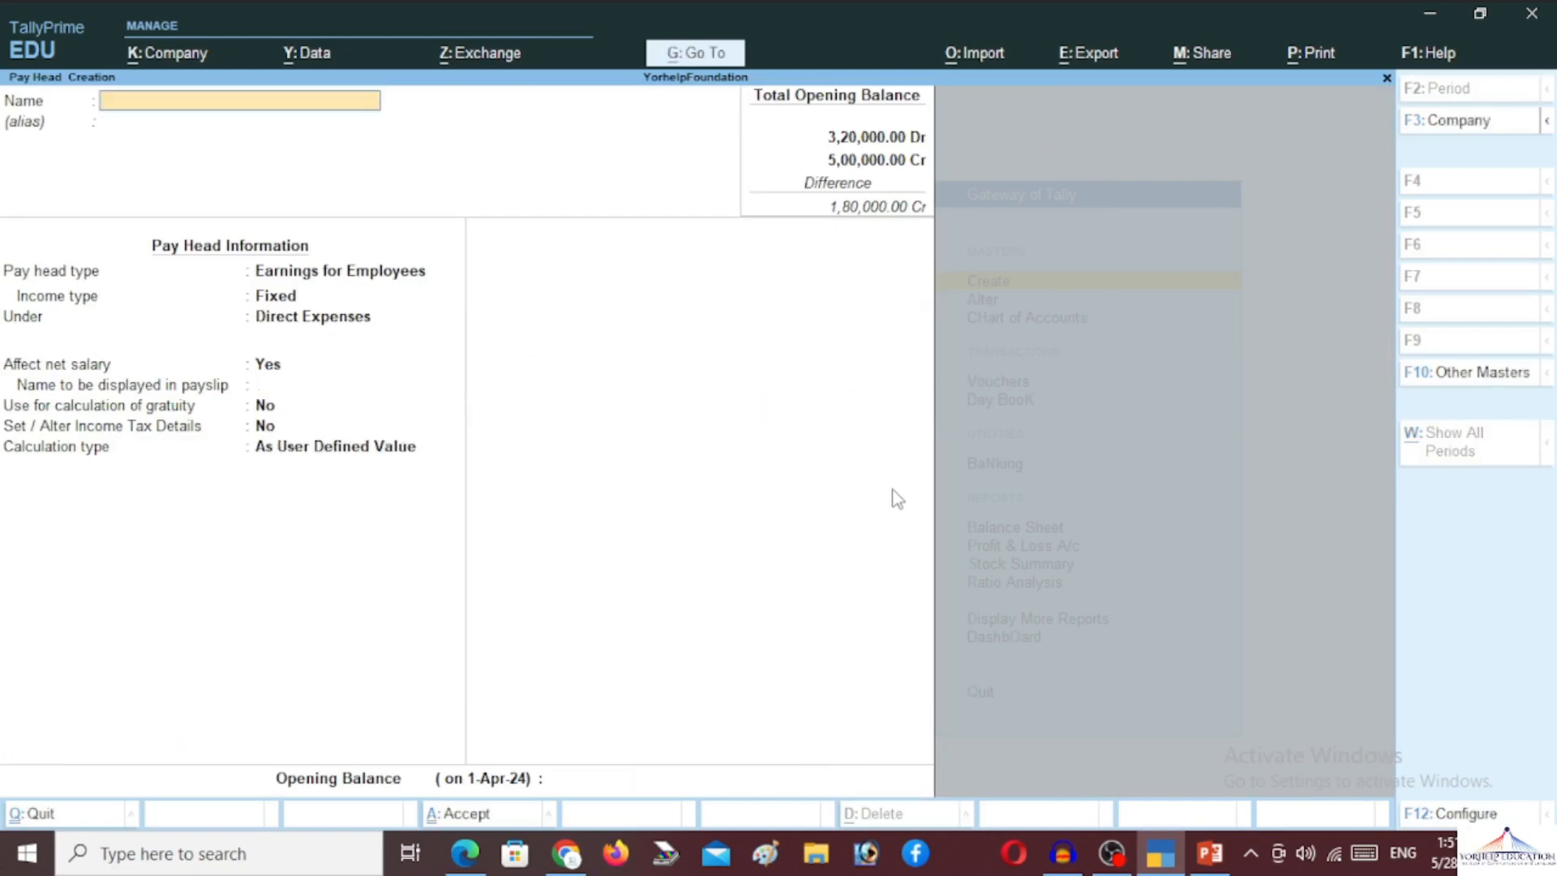
pyautogui.write('Bonus')
pyautogui.press('Return')
pyautogui.press('Return')
pyautogui.press('Return')
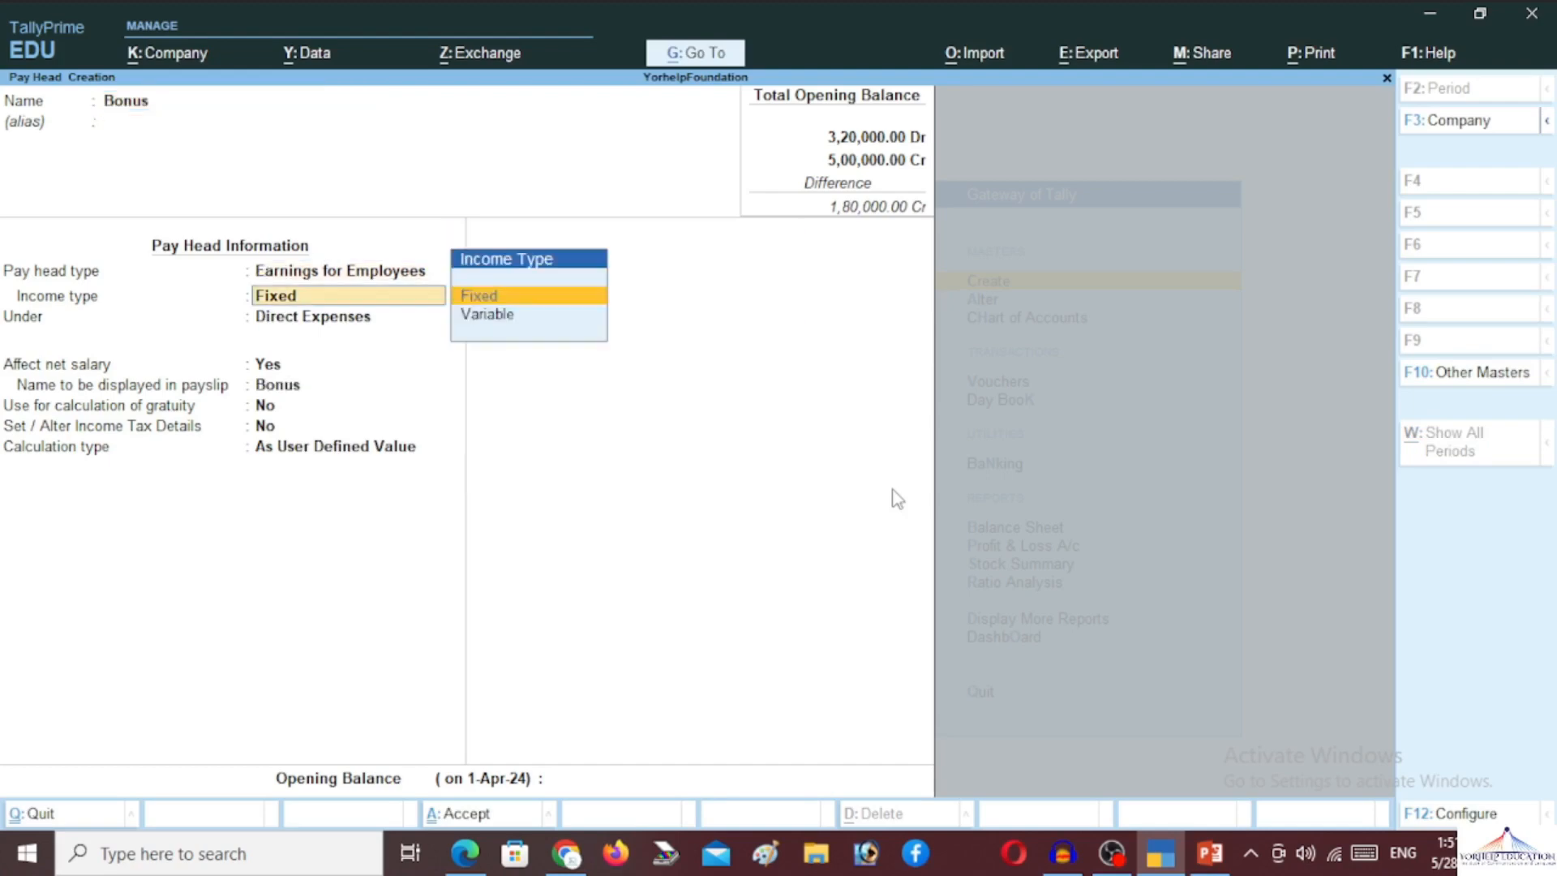
pyautogui.press('Return')
pyautogui.write('I')
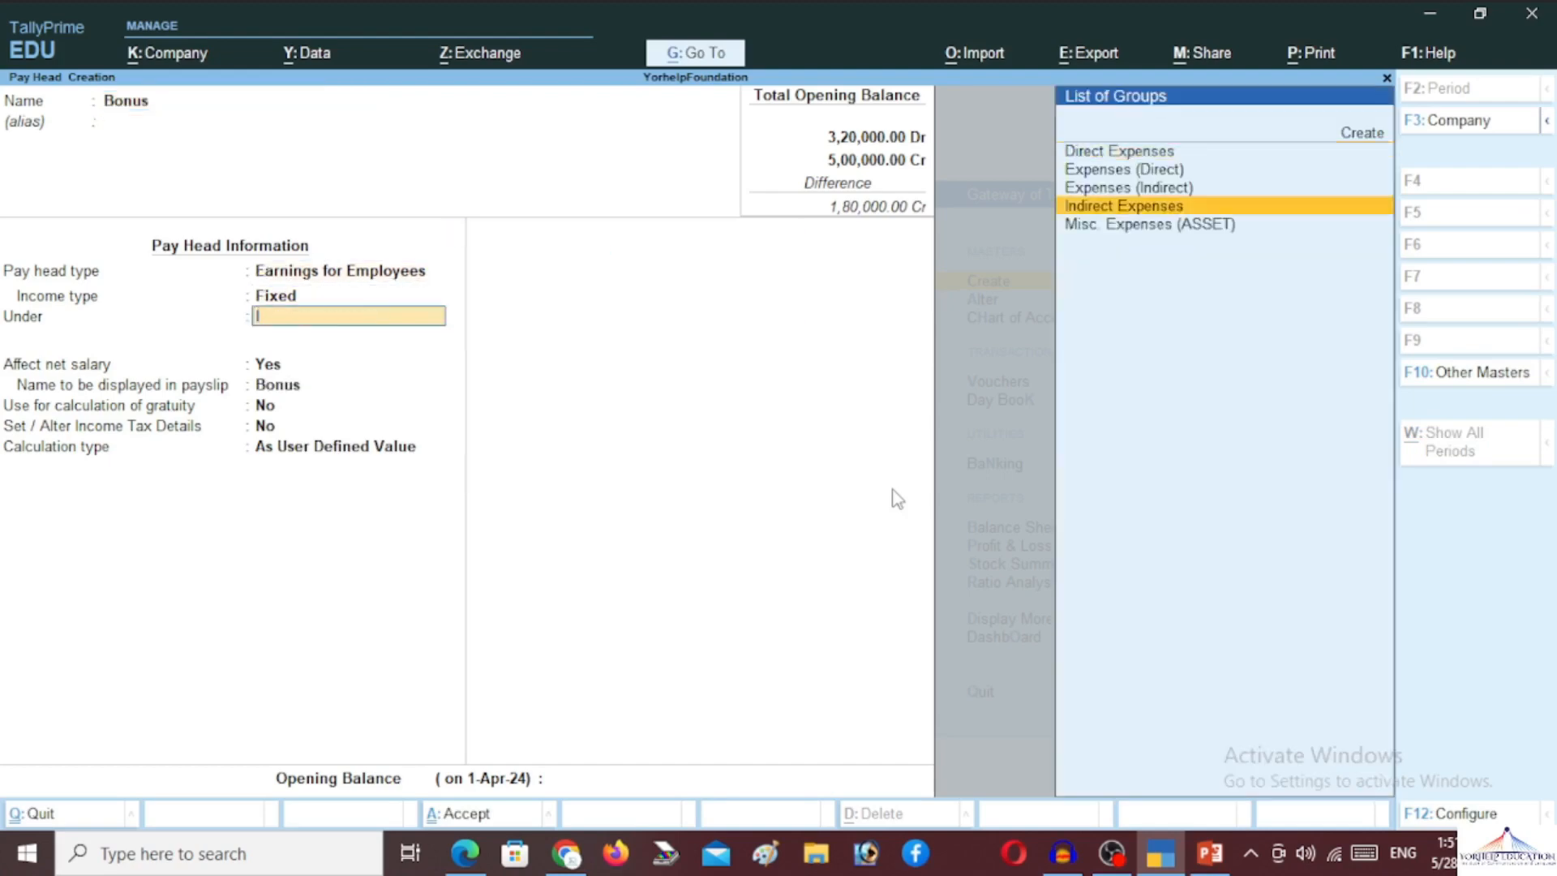
pyautogui.write('n')
pyautogui.press('Return')
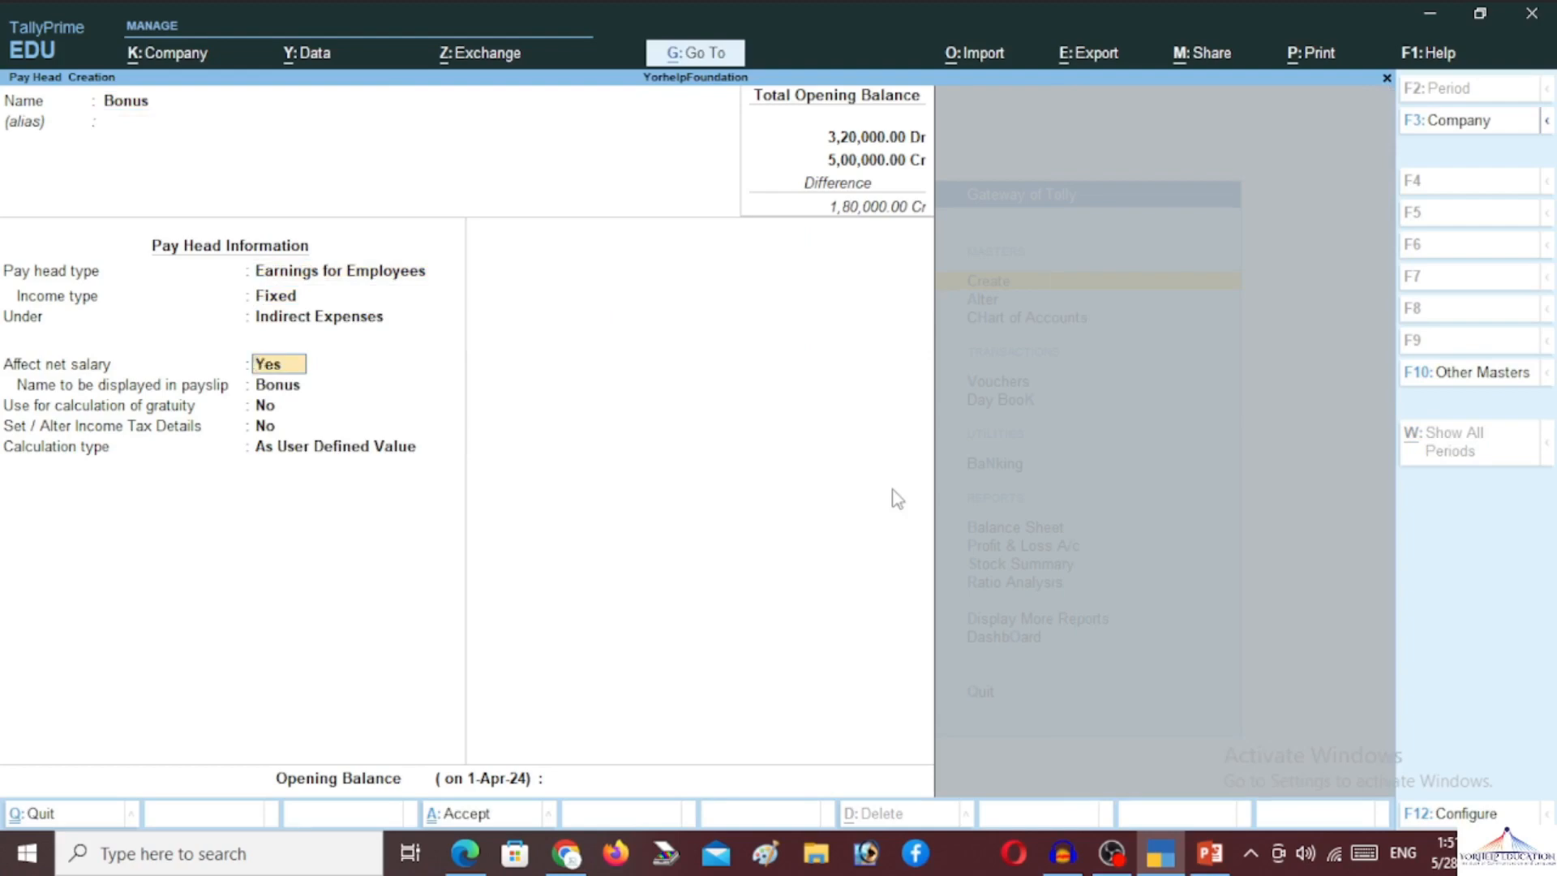
pyautogui.press('Return')
pyautogui.press('Return')
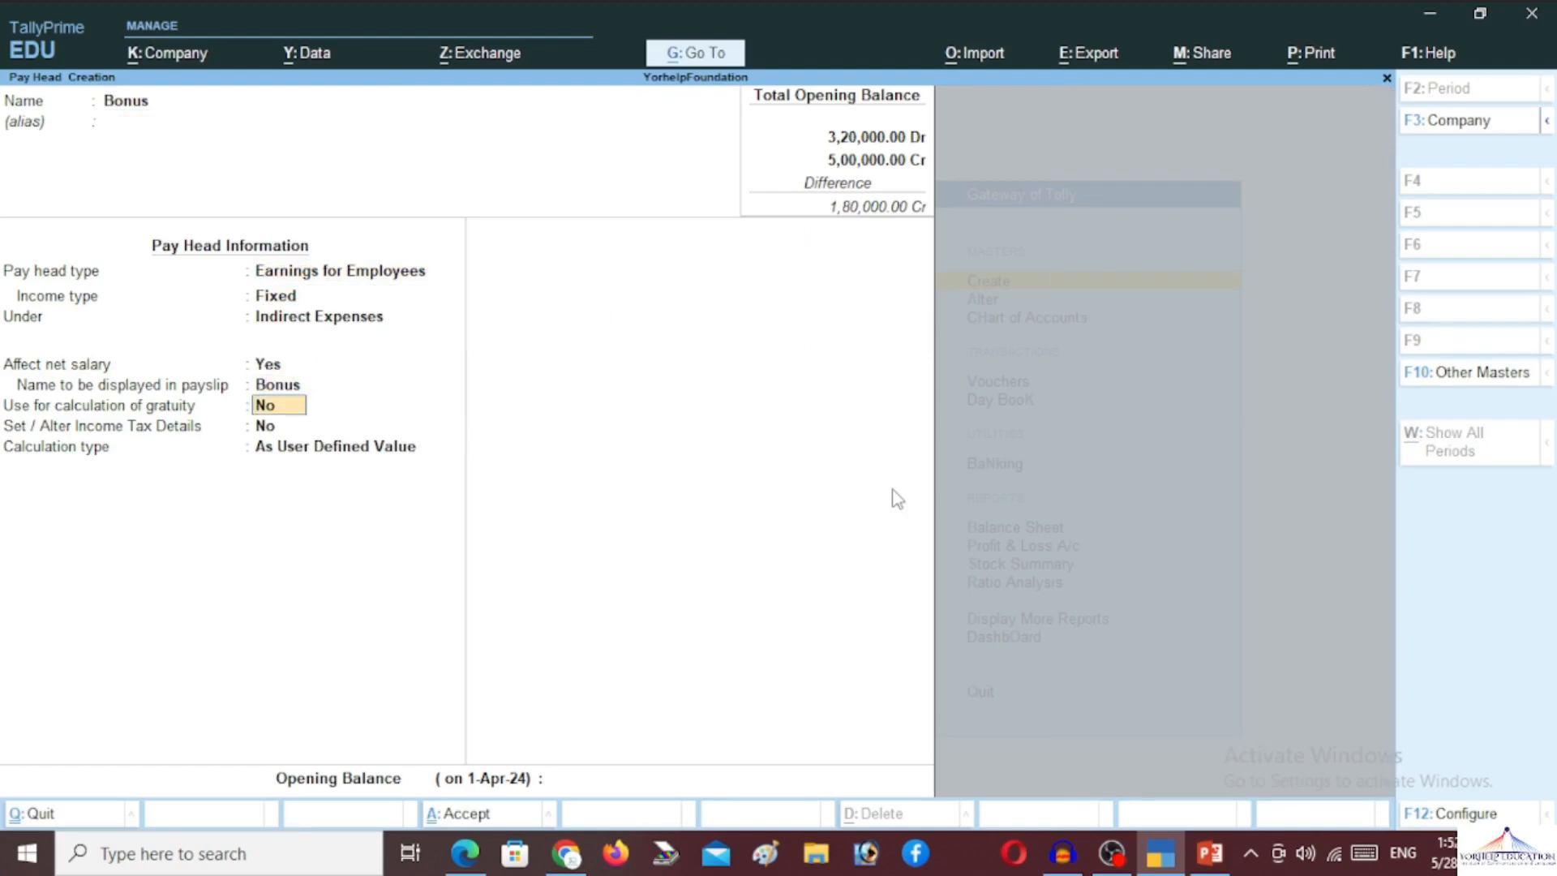
pyautogui.press('Return')
pyautogui.press('Return')
pyautogui.press('Return')
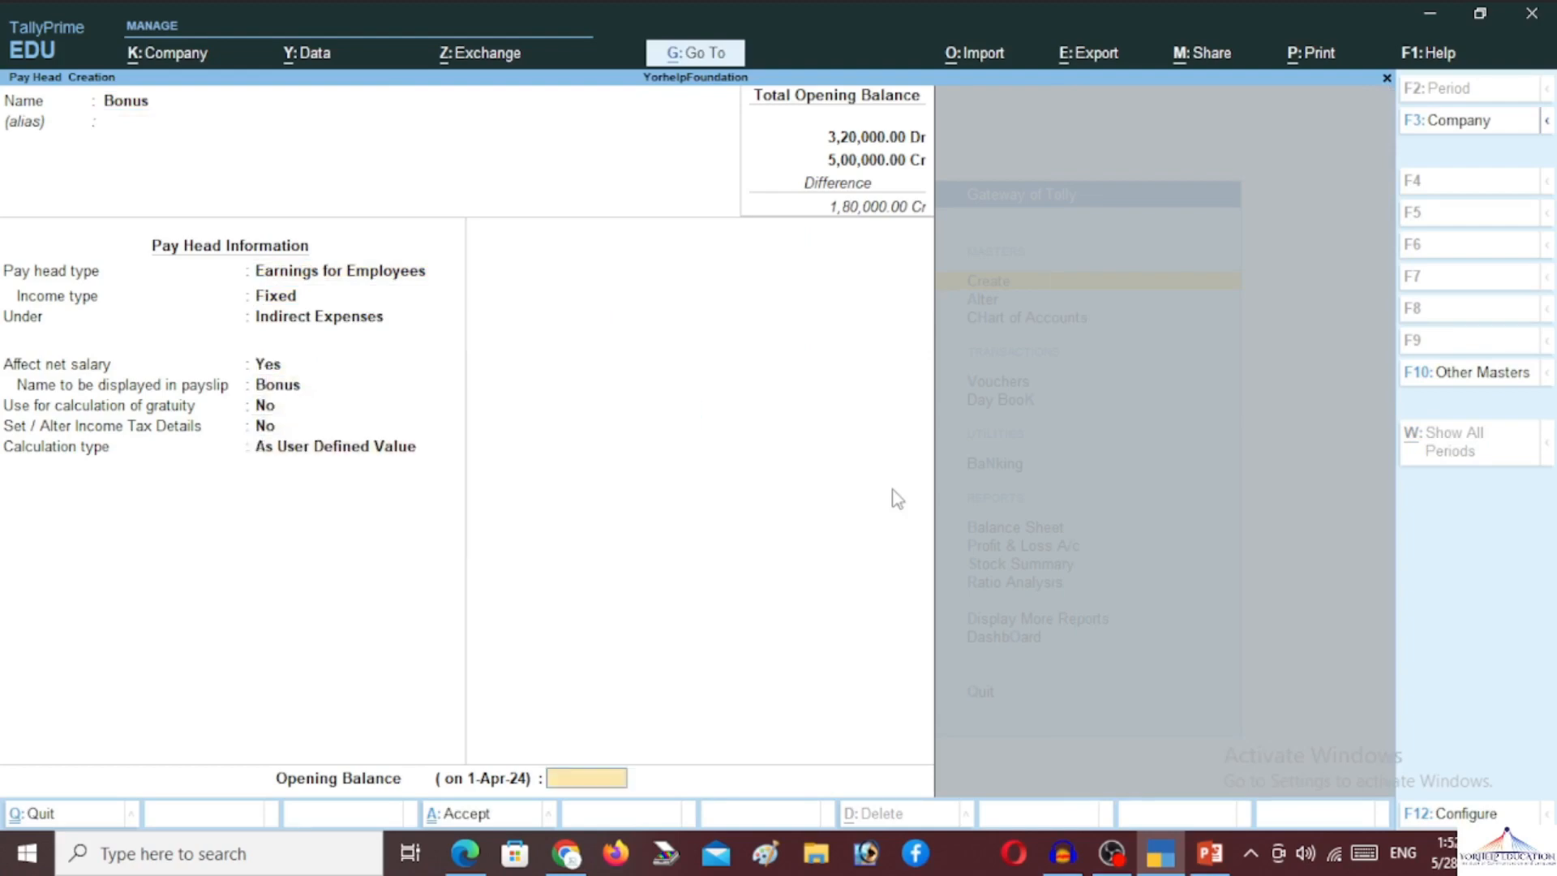
# Make Bonus an As Computed Value with Normal Rounding on a Basic Pay formula
pyautogui.press('BackSpace')
pyautogui.press('Up')
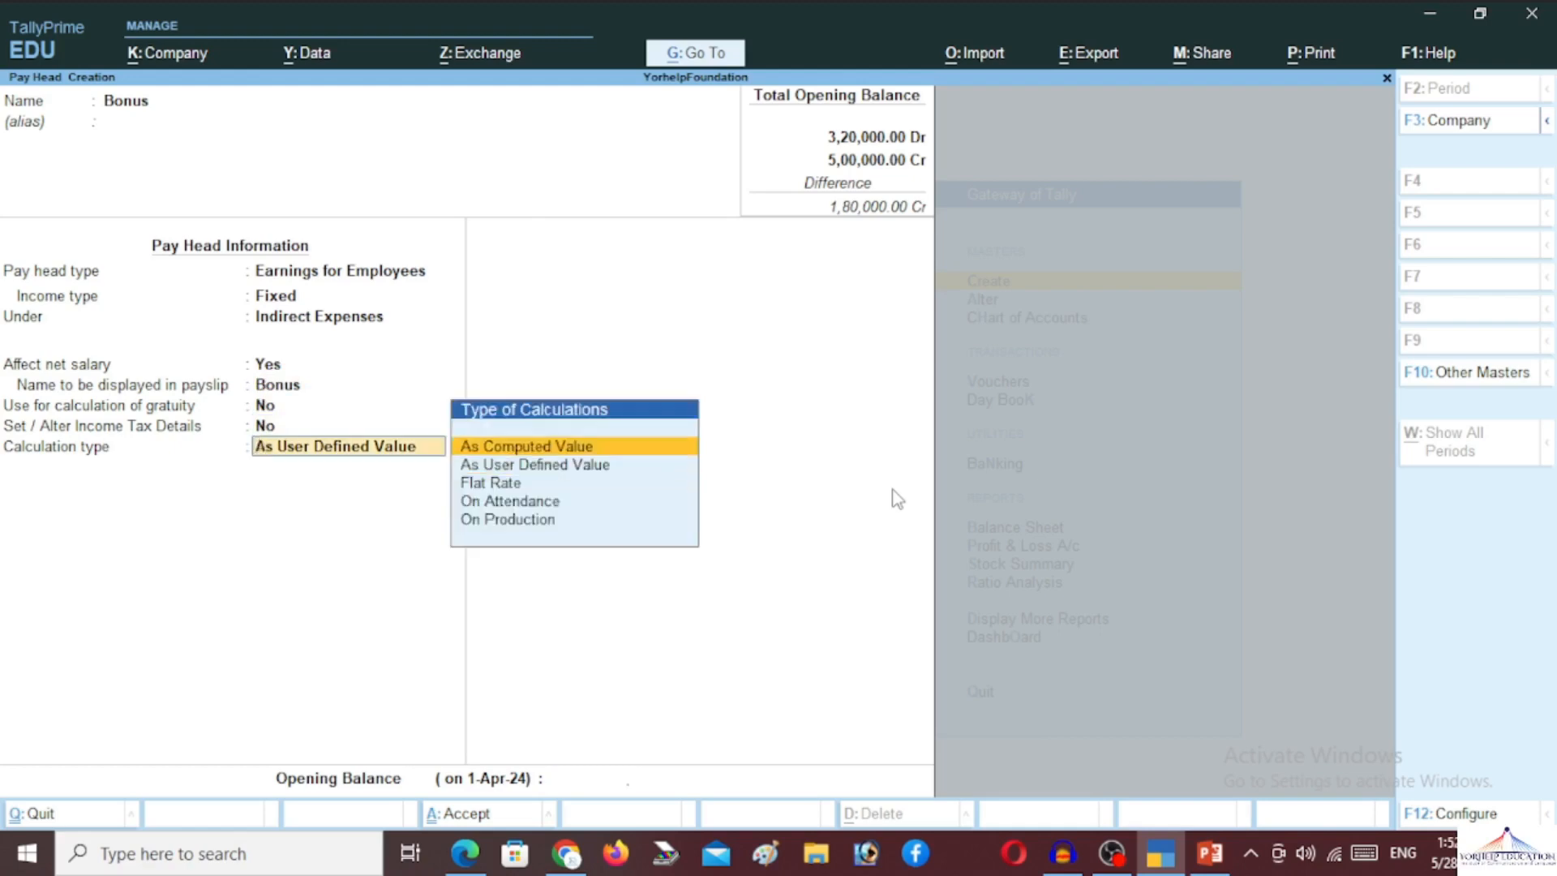
pyautogui.press('Return')
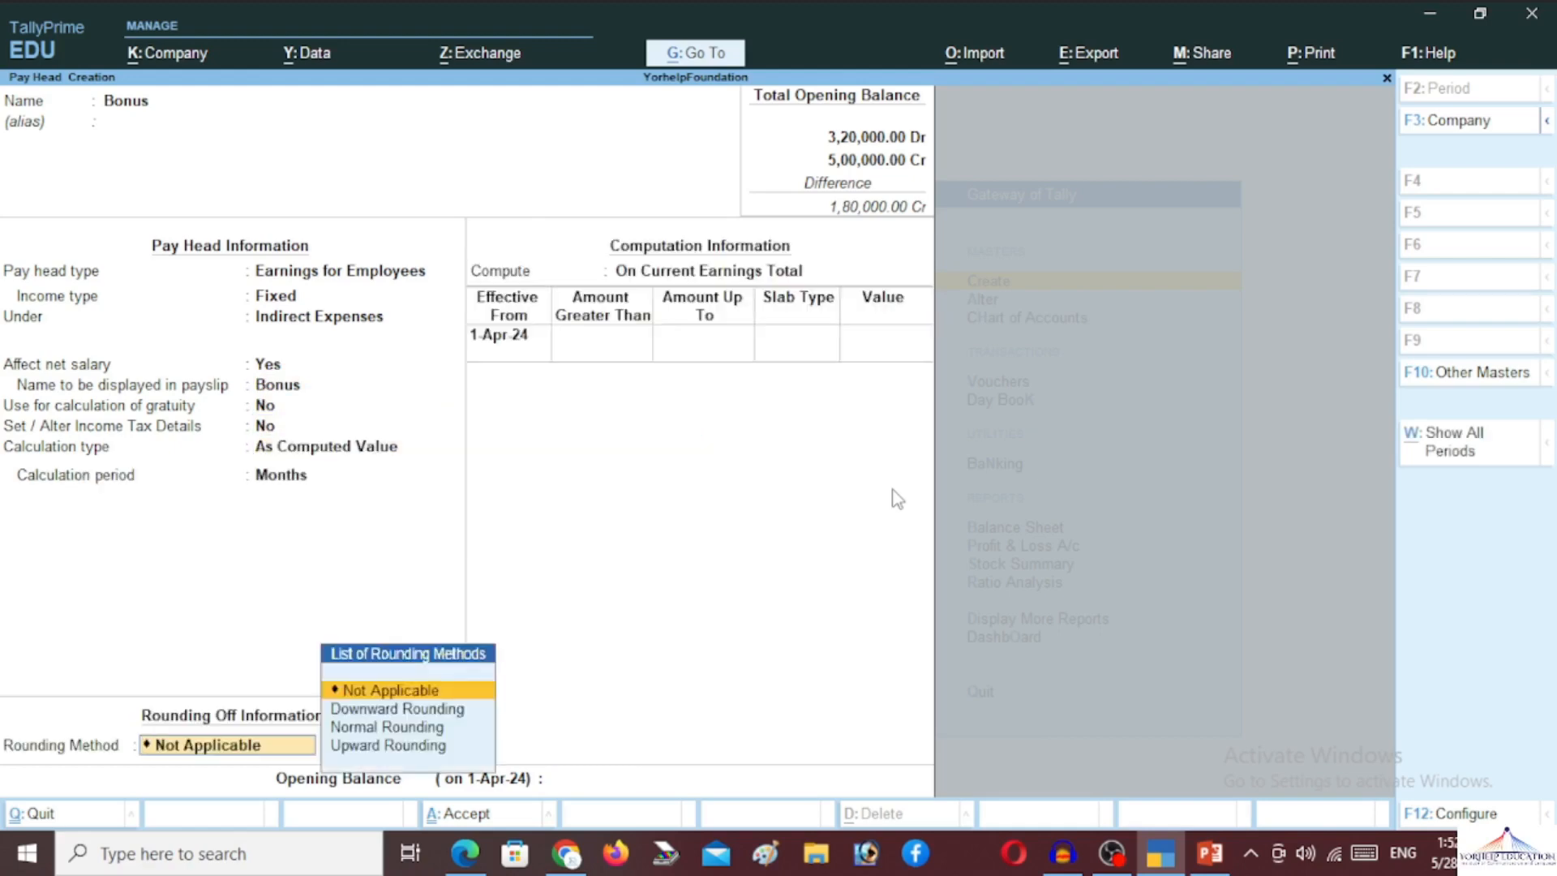
pyautogui.press('Down')
pyautogui.press('Down')
pyautogui.press('Return')
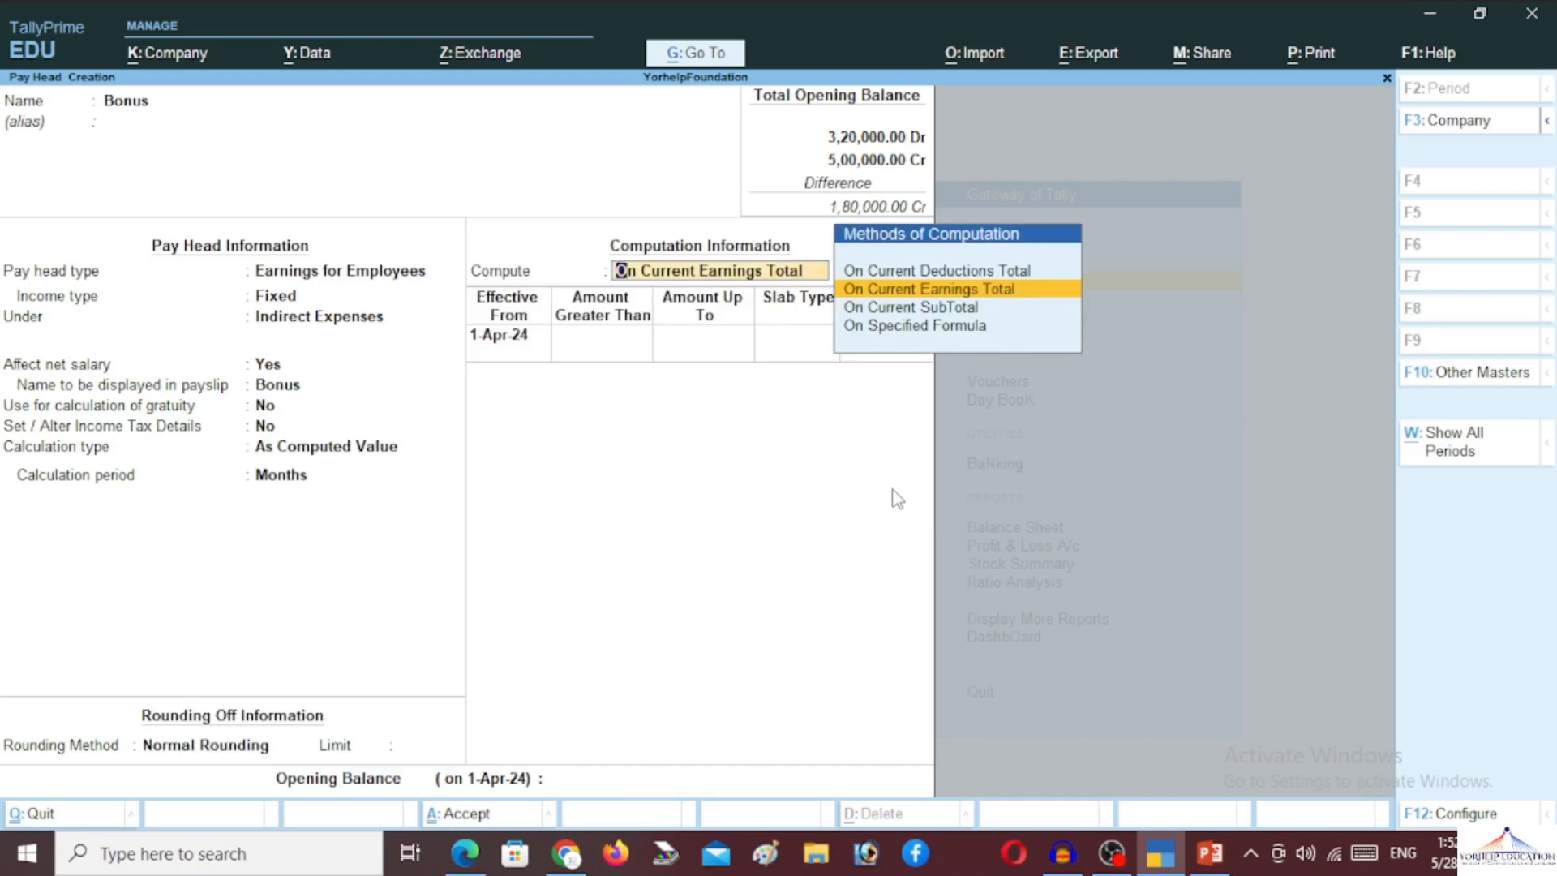
pyautogui.press('Down')
pyautogui.press('Down')
pyautogui.press('Return')
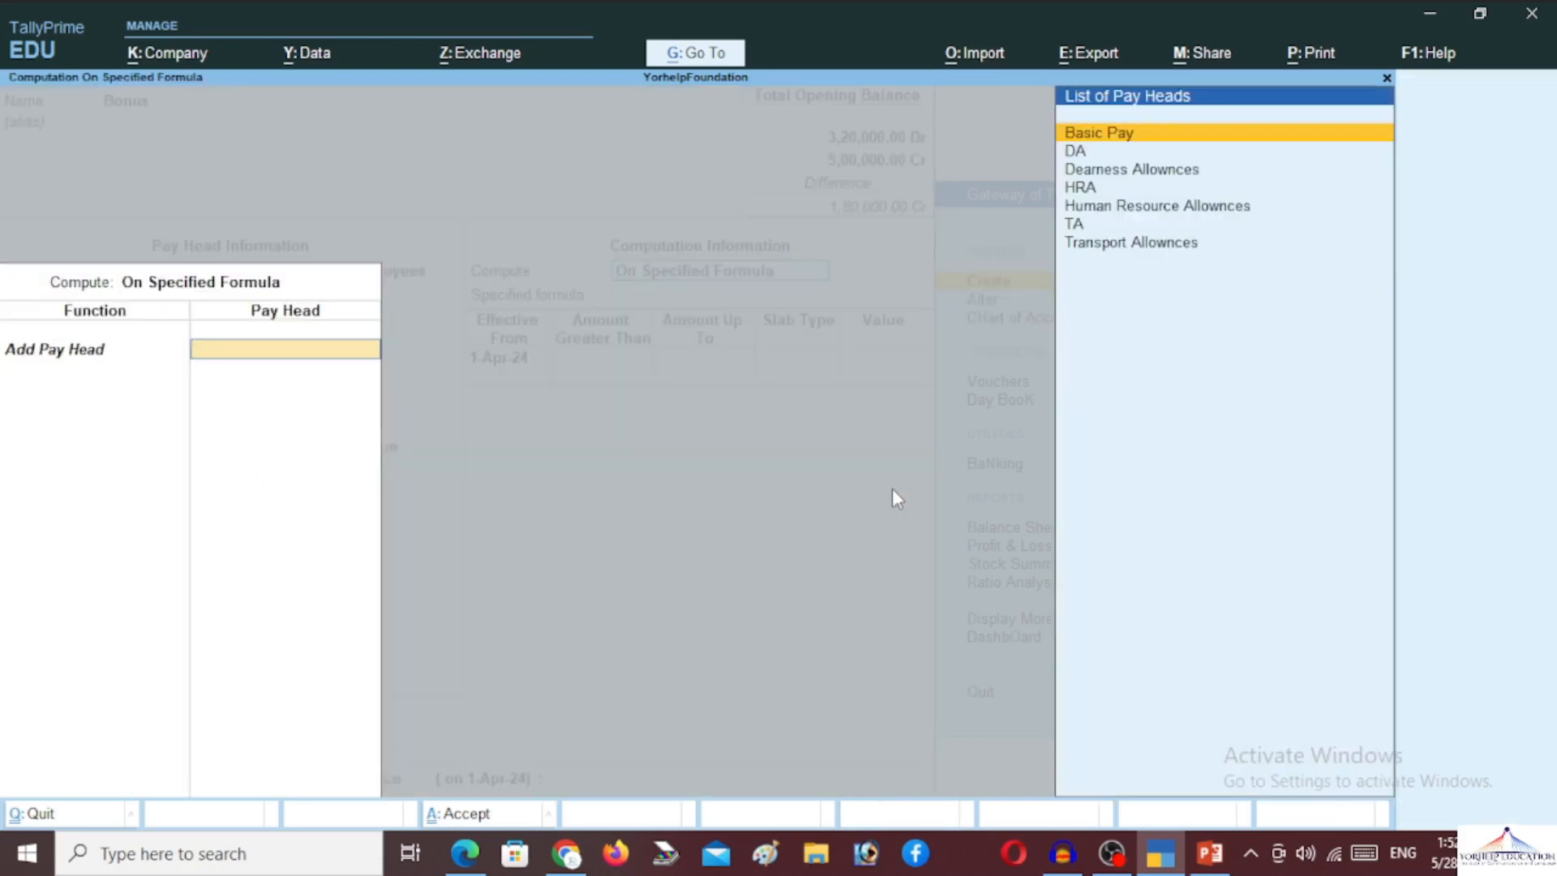
pyautogui.press('Return')
pyautogui.press('Return')
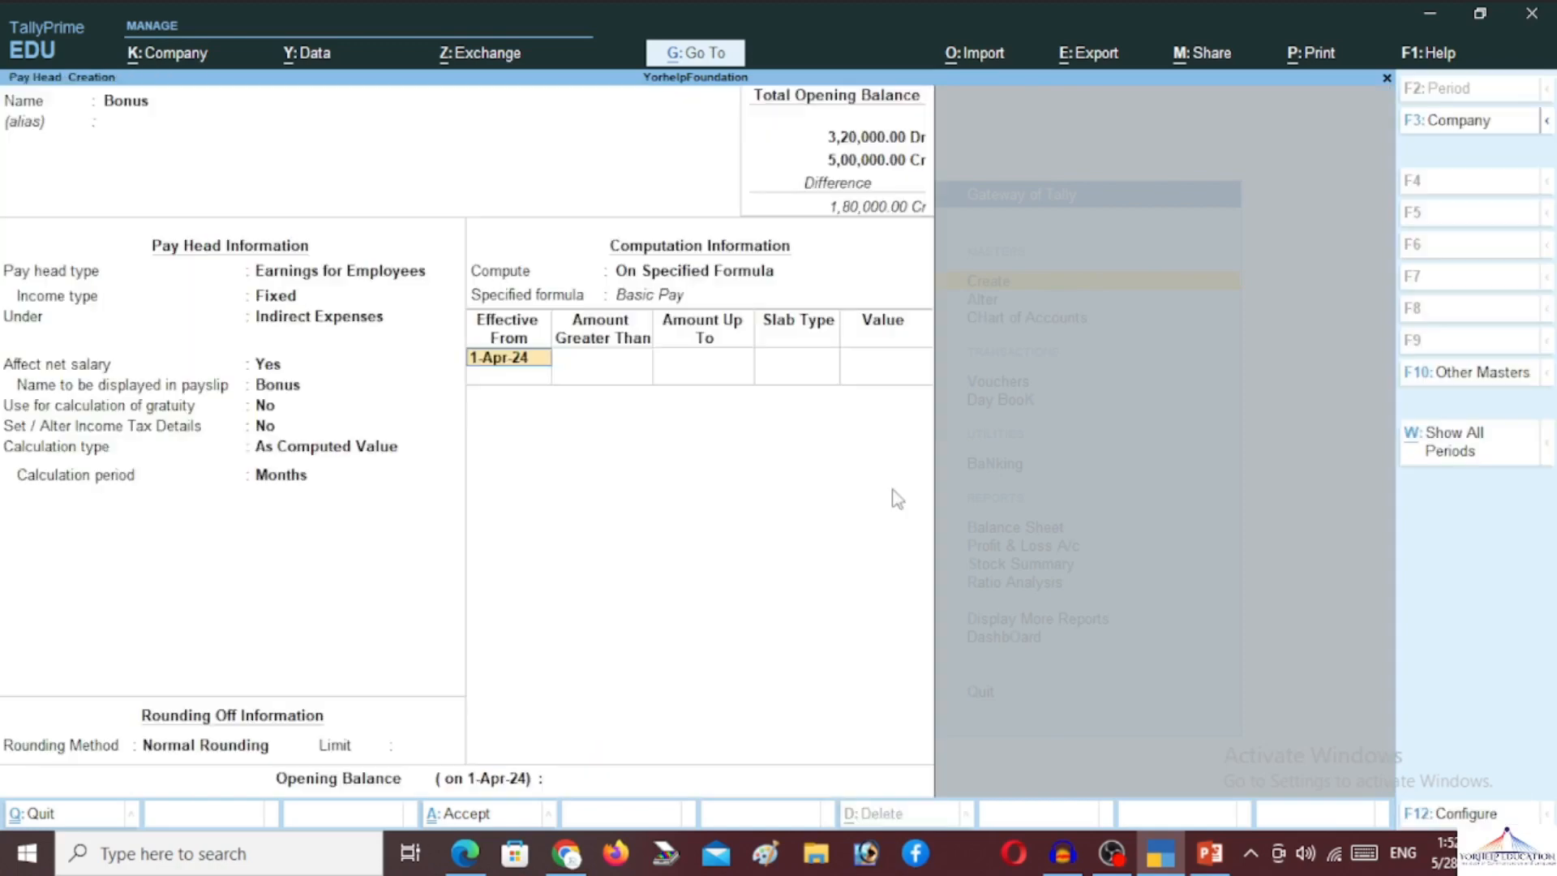
pyautogui.press('Return')
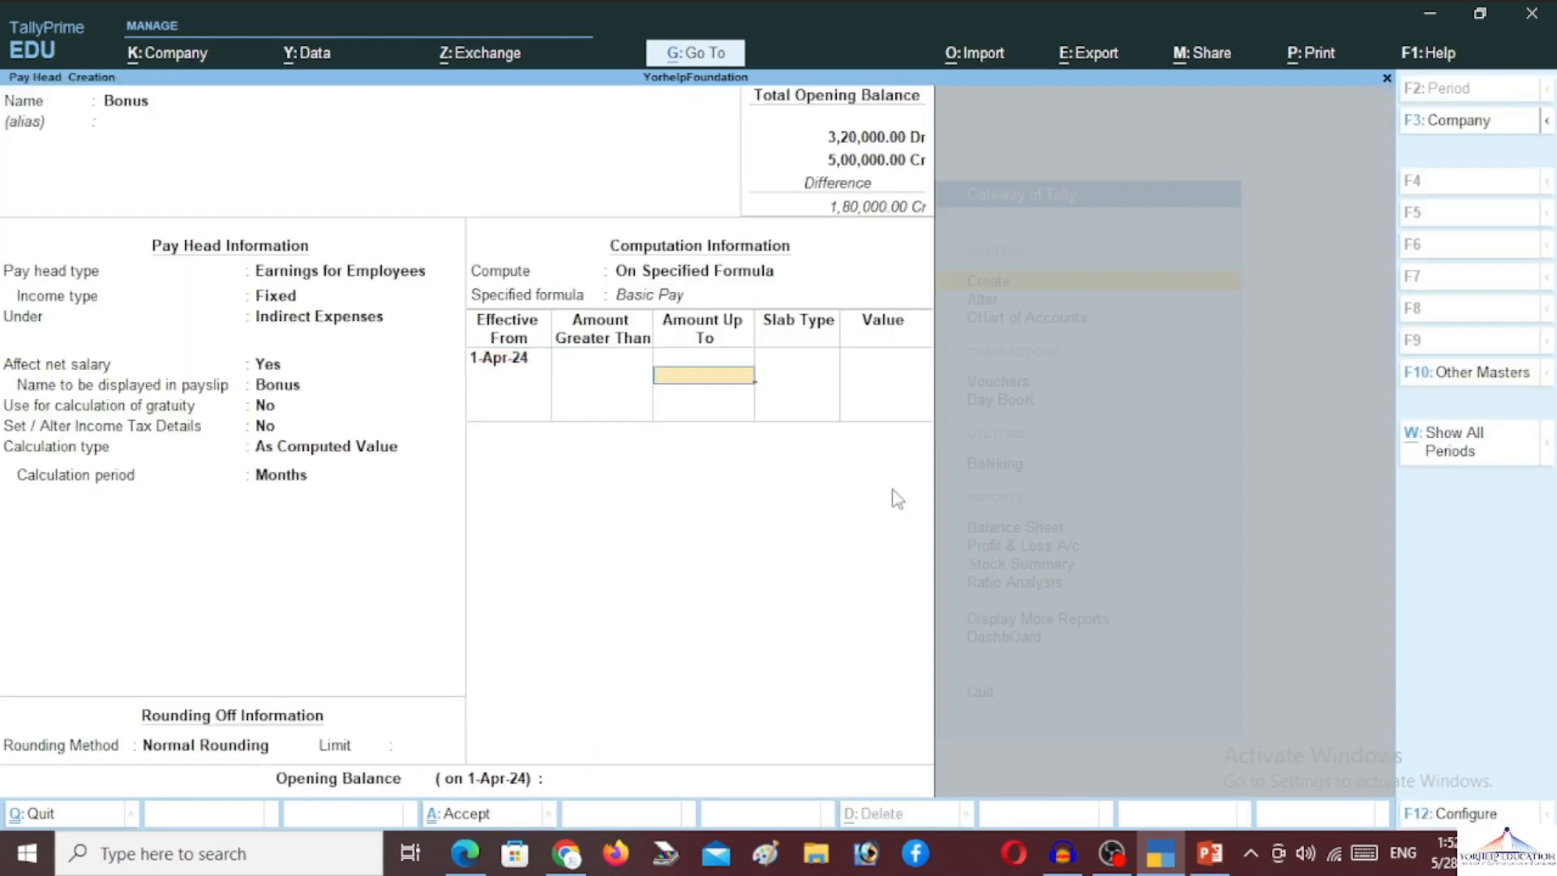
# Give Bonus slabs of 5% up to 5,00,000 and 10% above, then save it
pyautogui.write('50000')
pyautogui.press('Return')
pyautogui.press('Return')
pyautogui.write('5,00,000.00')
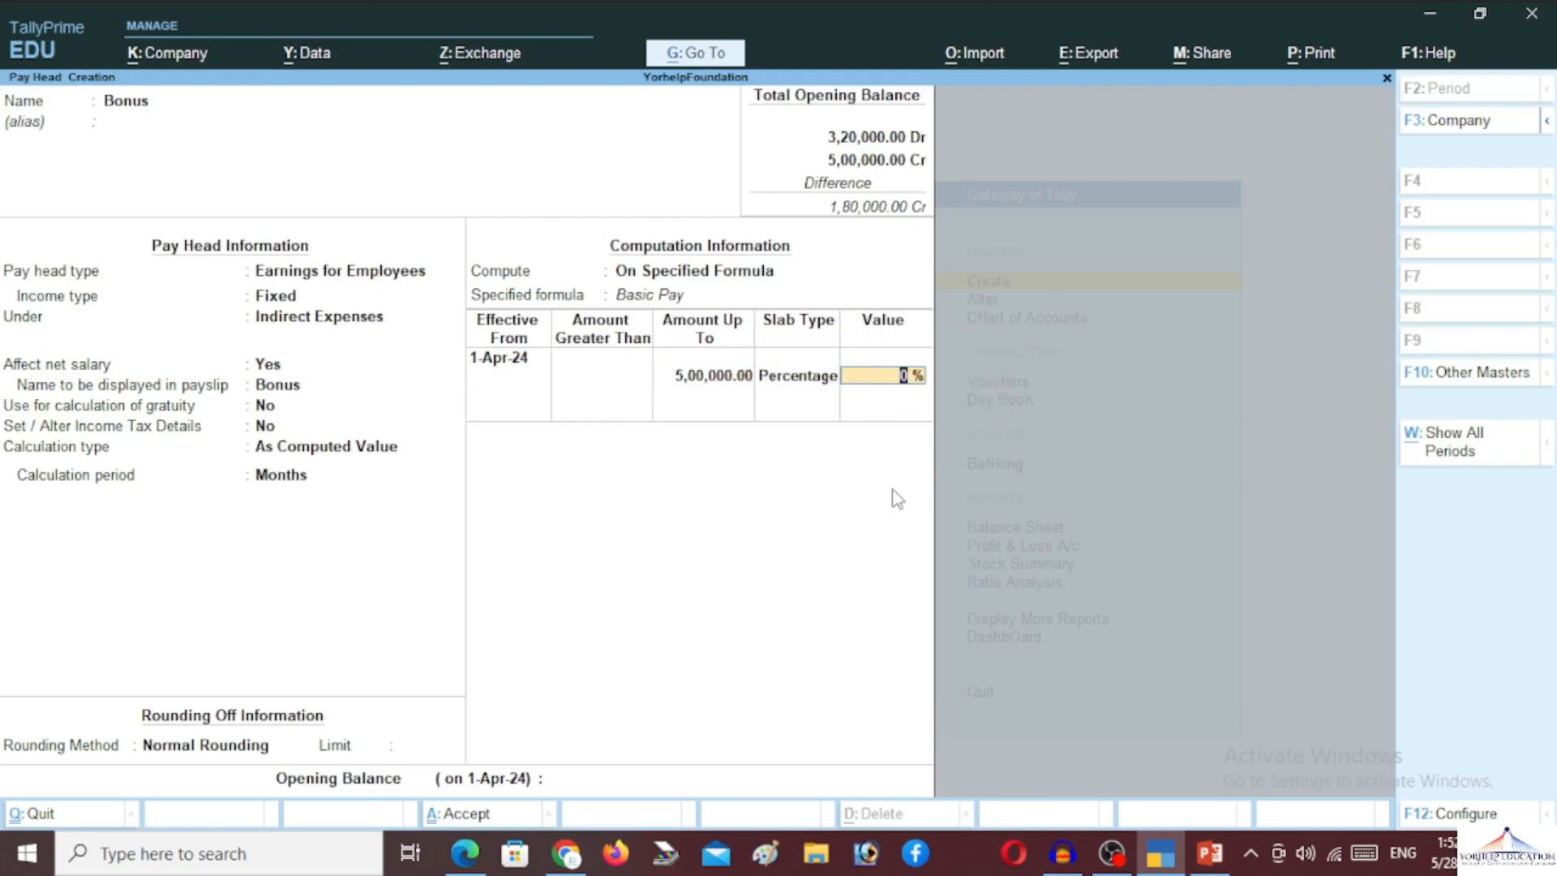
pyautogui.press('Return')
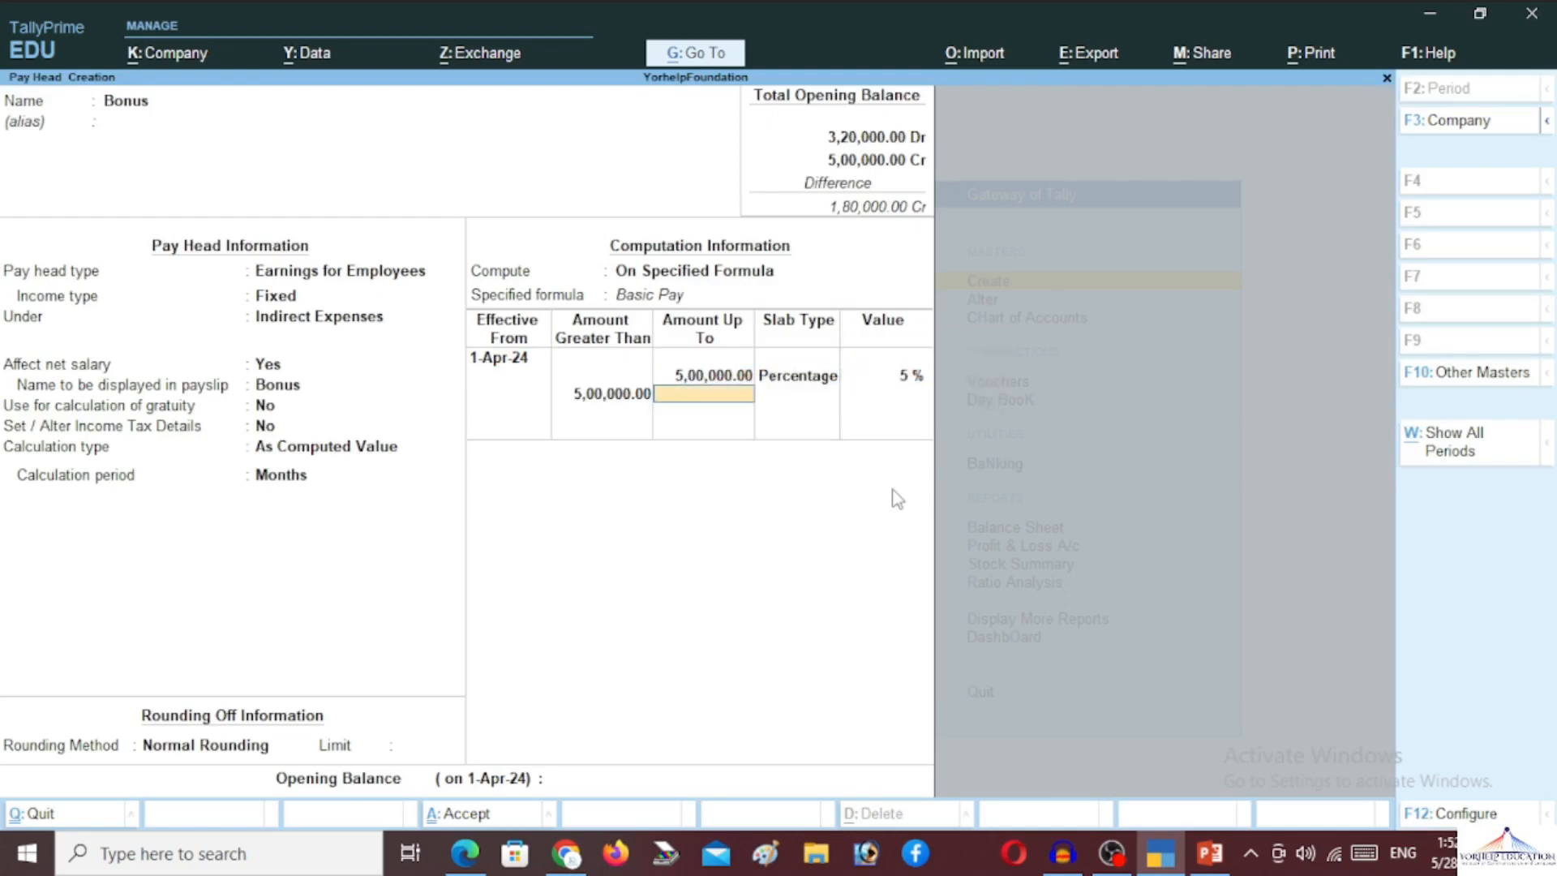
pyautogui.press('Return')
pyautogui.press('Return')
pyautogui.write('10')
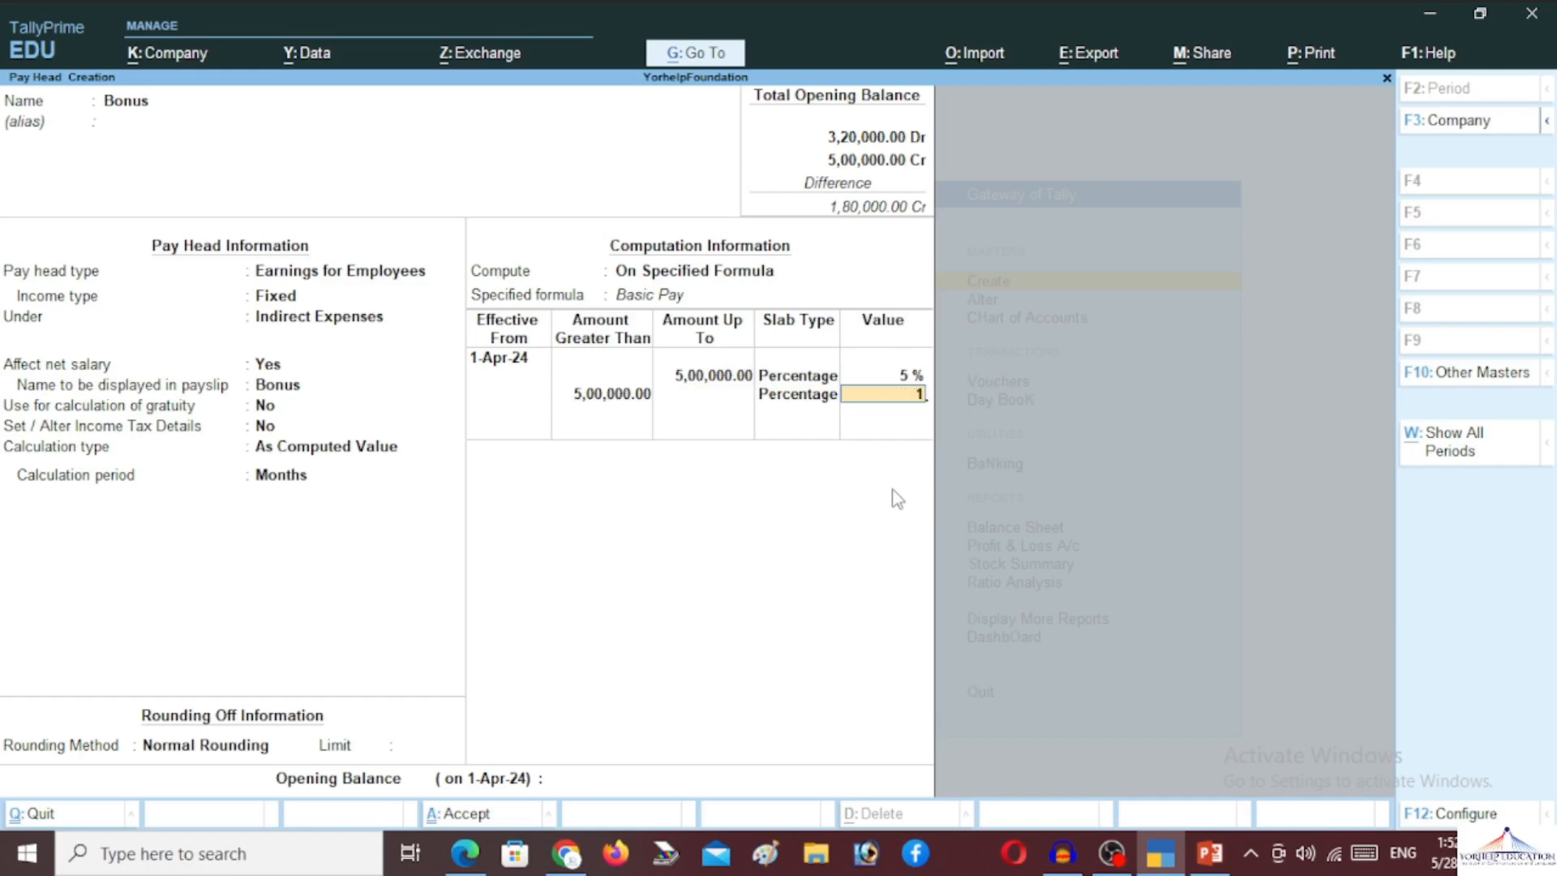
pyautogui.press('Return')
pyautogui.press('Return')
pyautogui.press('Return')
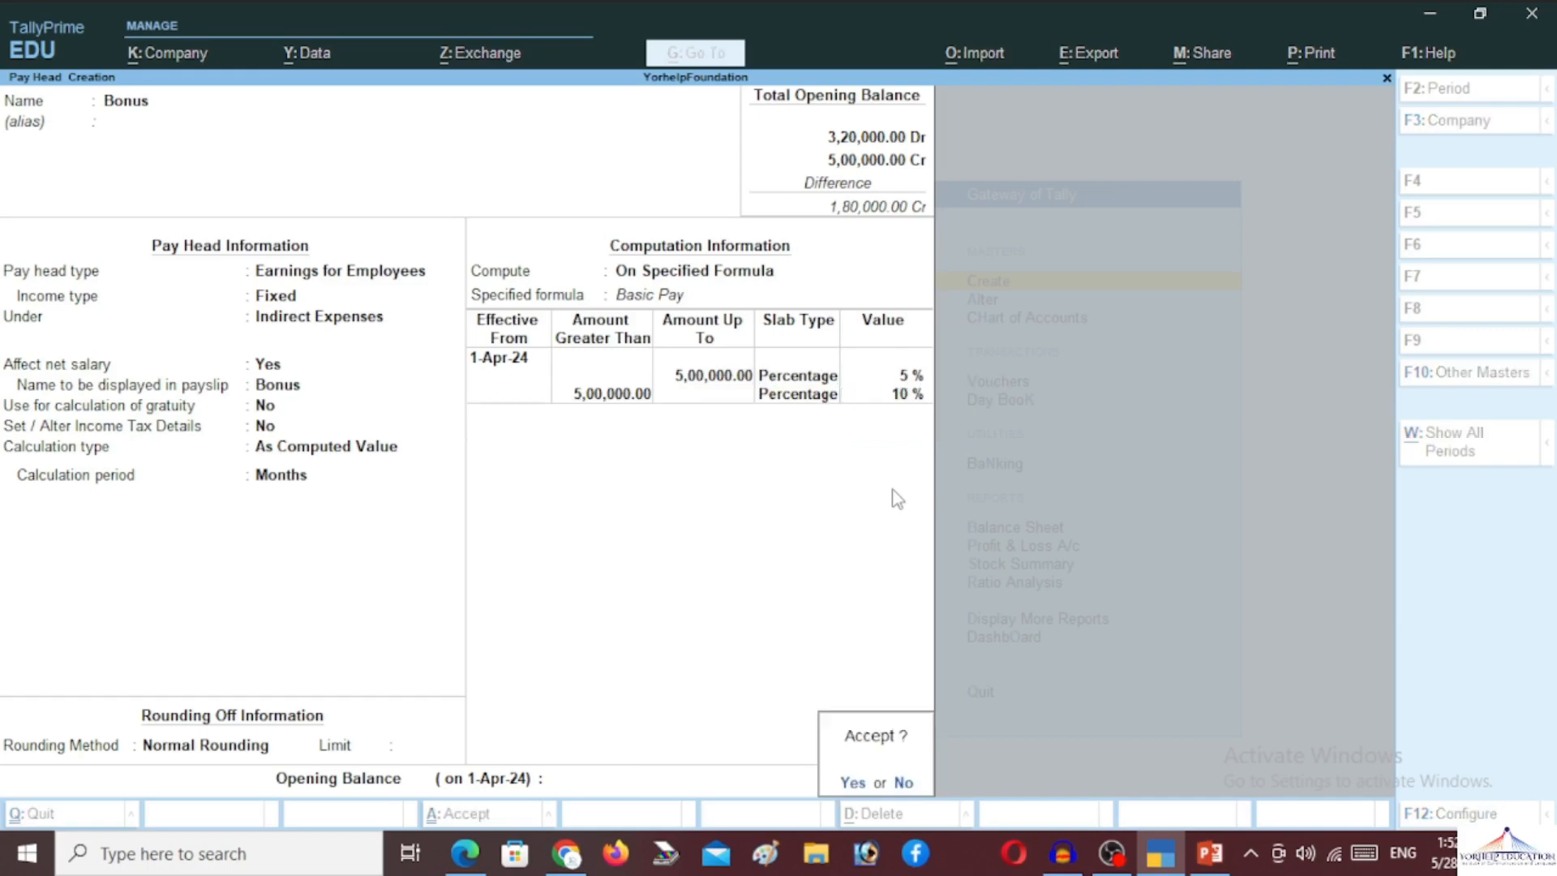
pyautogui.press('Return')
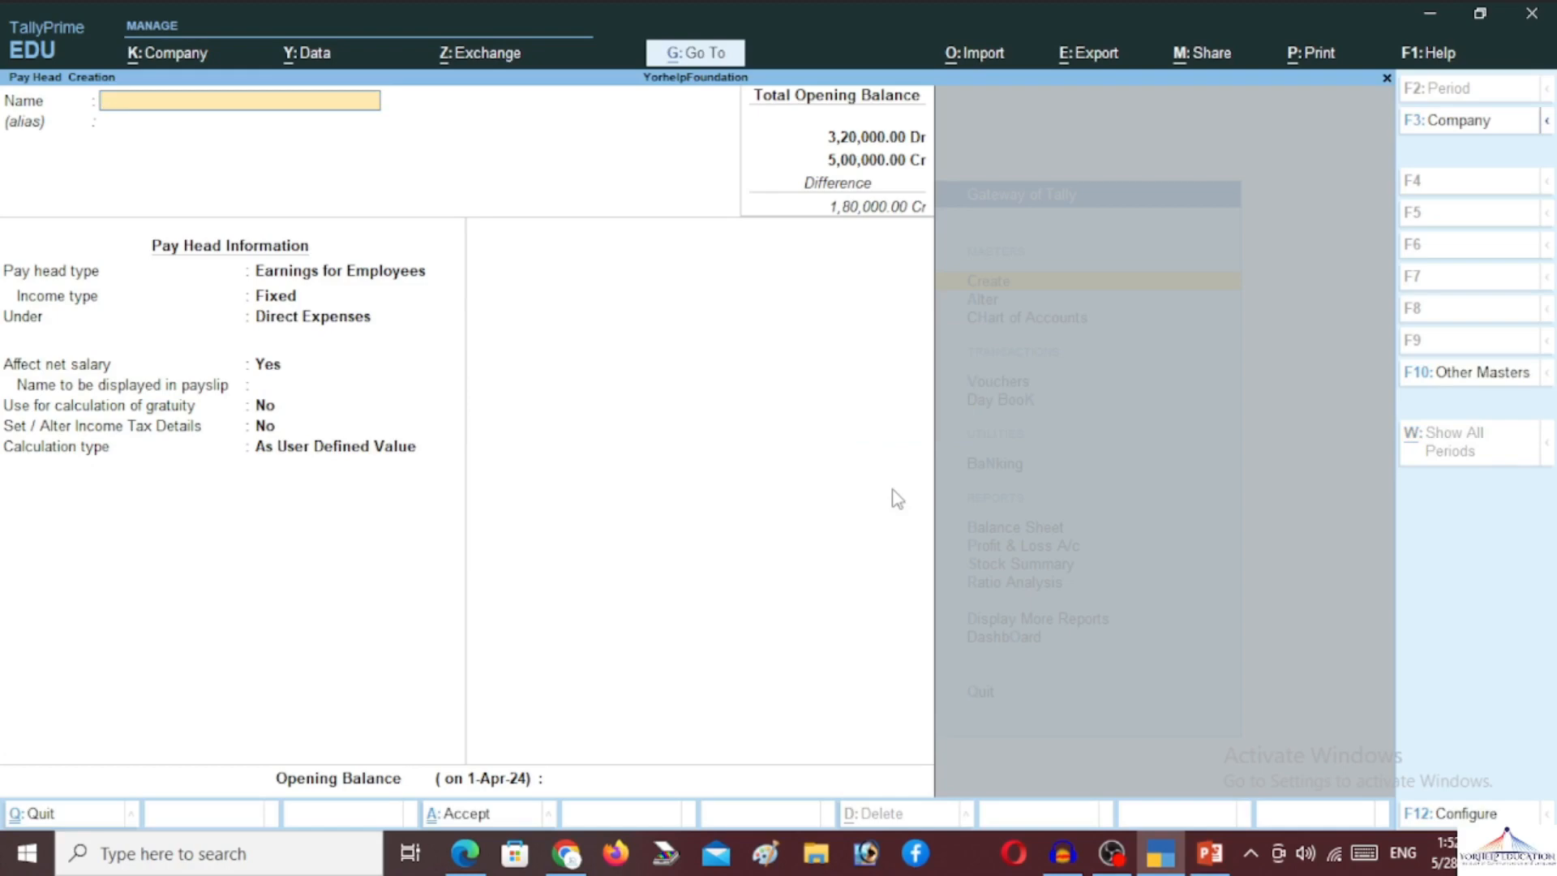
# Create the EPF pay head as an employee deduction under Current Liabilities
pyautogui.write('EPF')
pyautogui.press('Return')
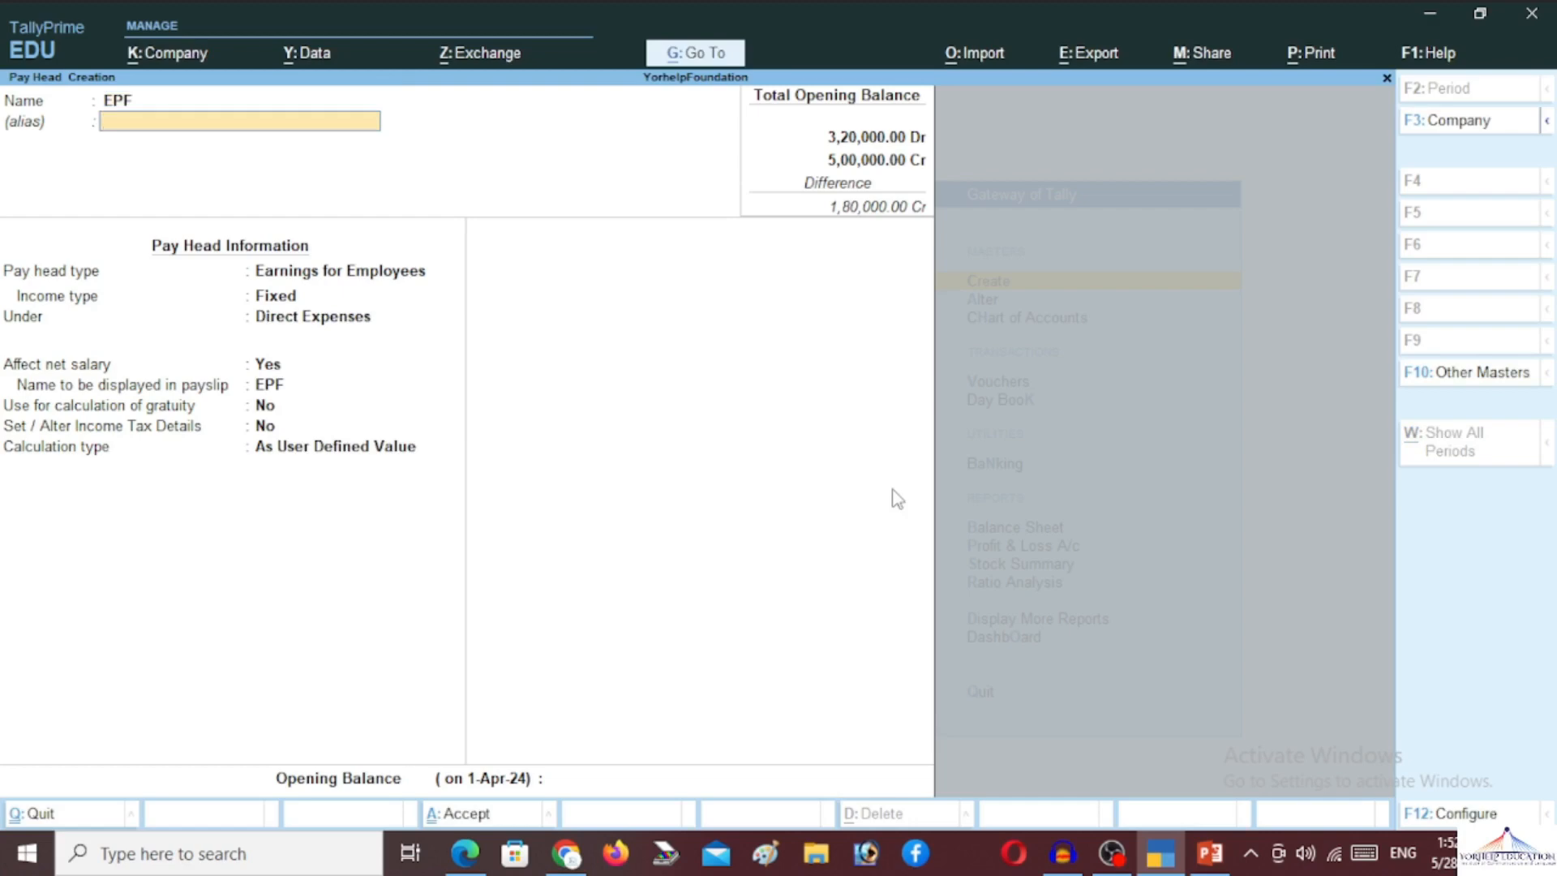
pyautogui.write('Employee')
pyautogui.write(' Pr')
pyautogui.write('i')
pyautogui.press('BackSpace')
pyautogui.press('BackSpace')
pyautogui.press('BackSpace')
pyautogui.press('BackSpace')
pyautogui.press('BackSpace')
pyautogui.press('BackSpace')
pyautogui.press('BackSpace')
pyautogui.press('BackSpace')
pyautogui.press('BackSpace')
pyautogui.press('BackSpace')
pyautogui.press('BackSpace')
pyautogui.press('BackSpace')
pyautogui.press('BackSpace')
pyautogui.press('Return')
pyautogui.press('Return')
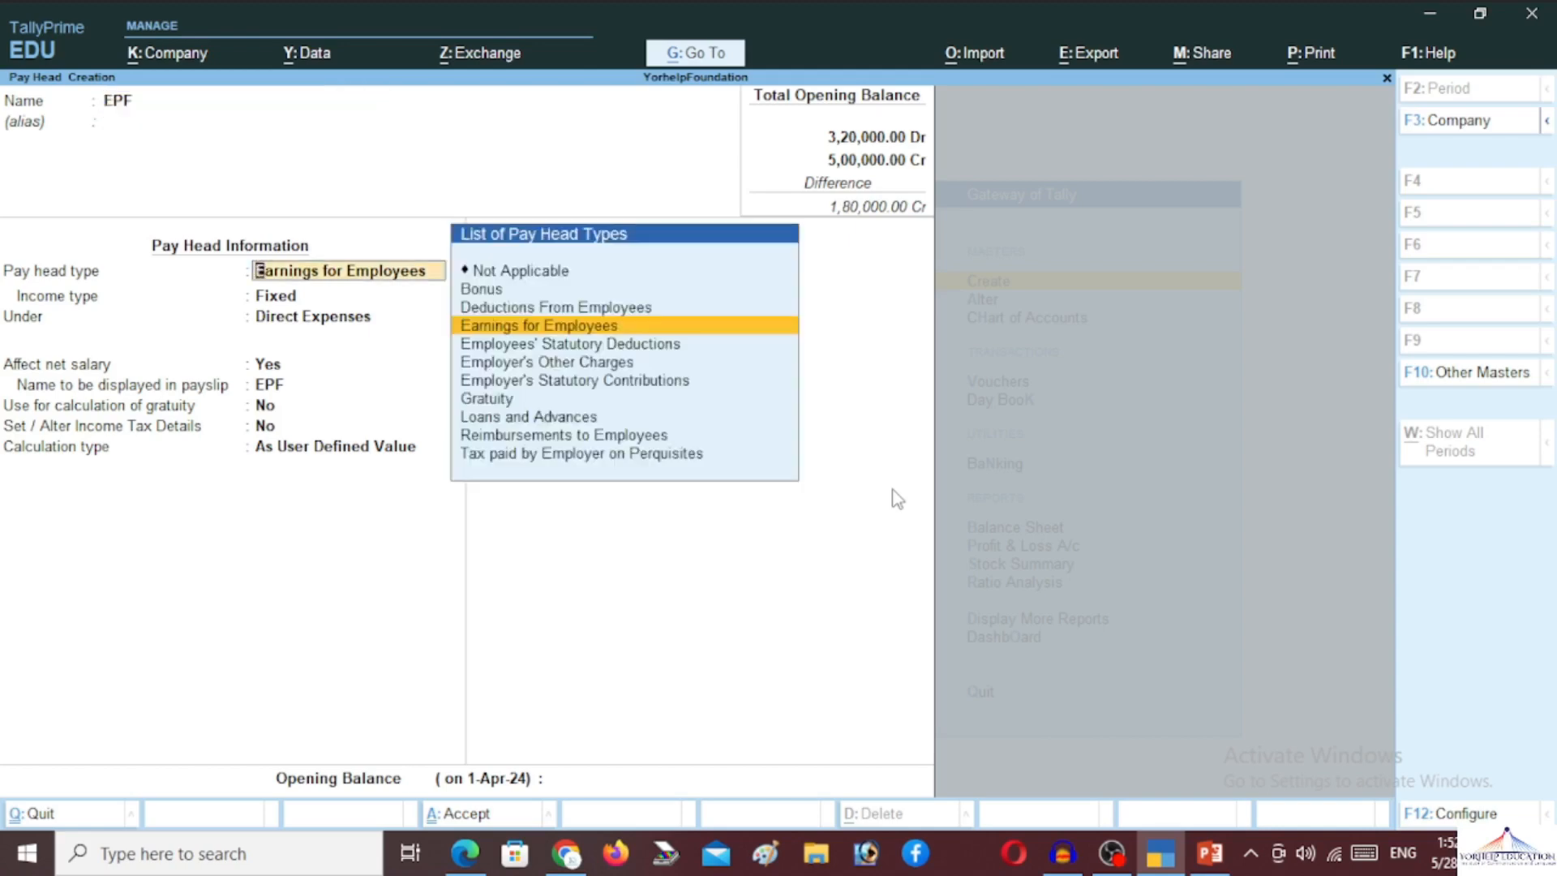
pyautogui.press('Up')
pyautogui.press('Return')
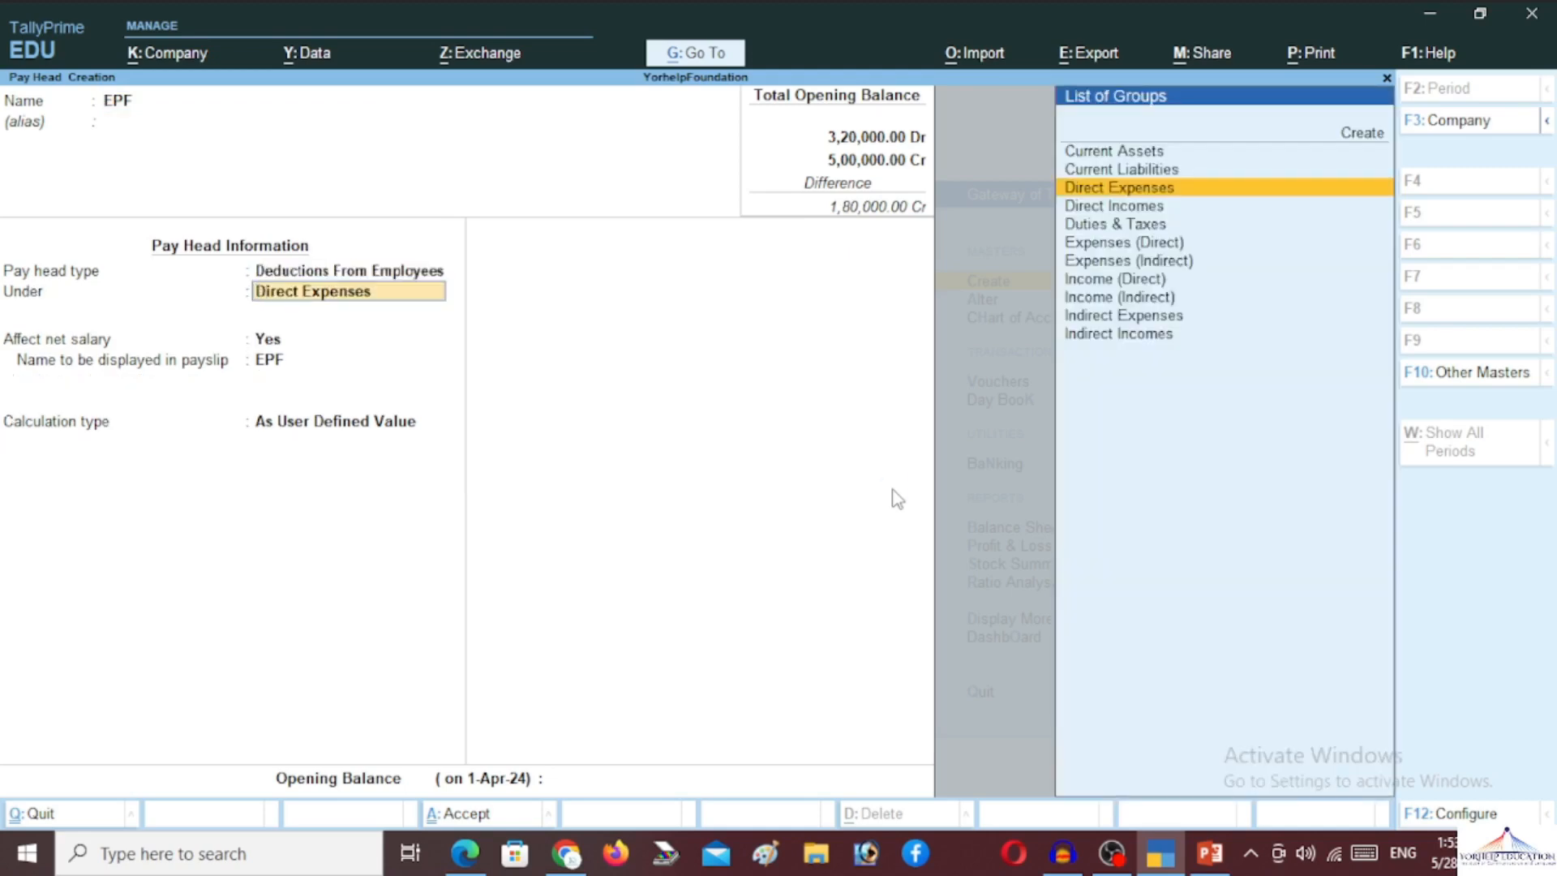
pyautogui.press('Up')
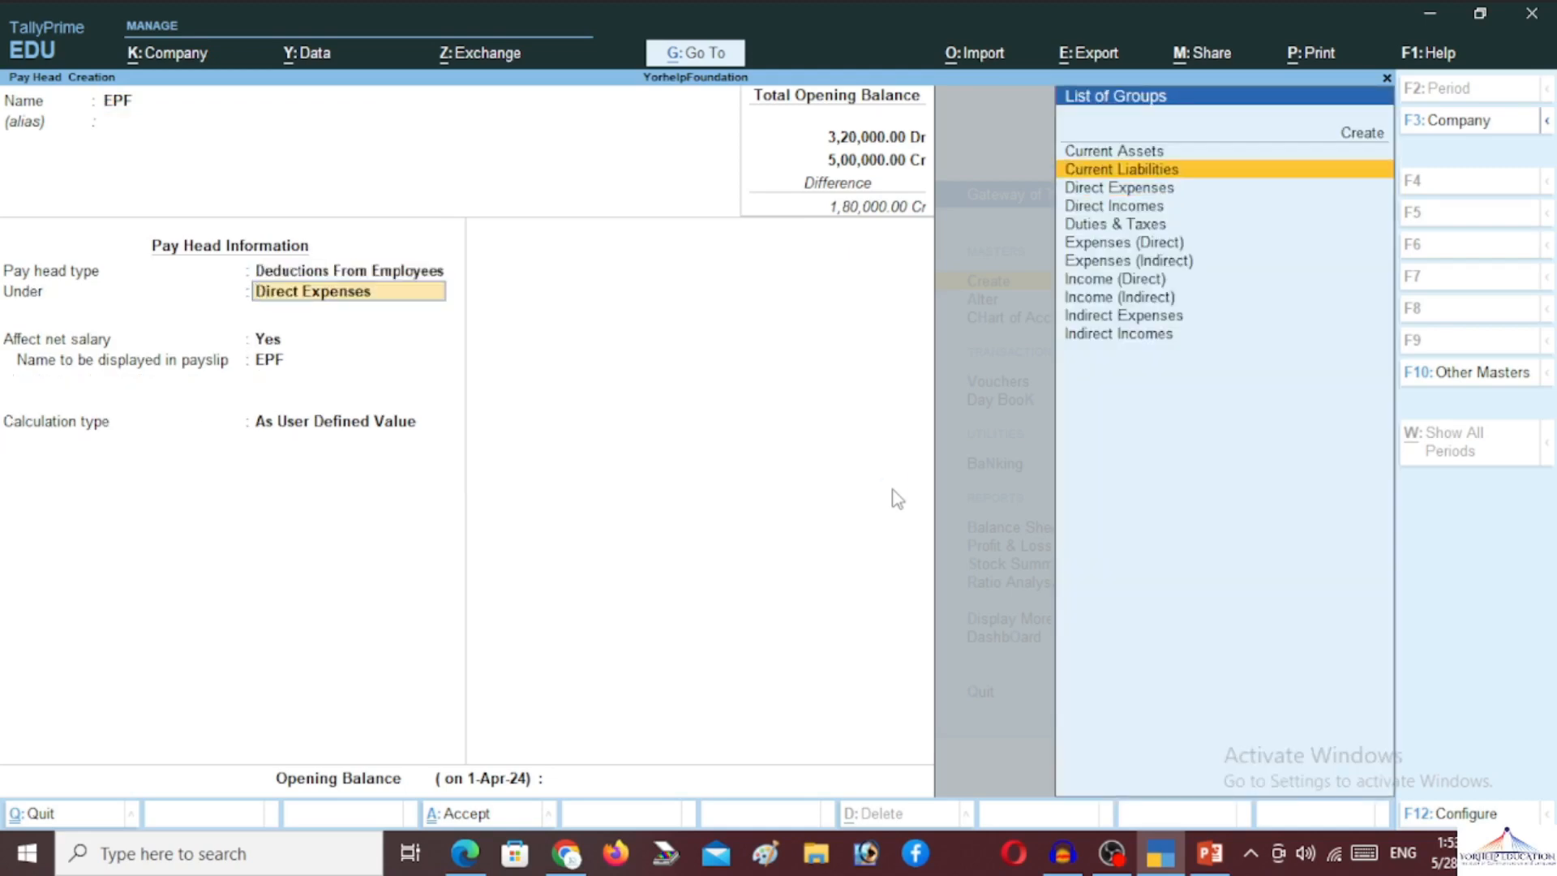
pyautogui.press('Return')
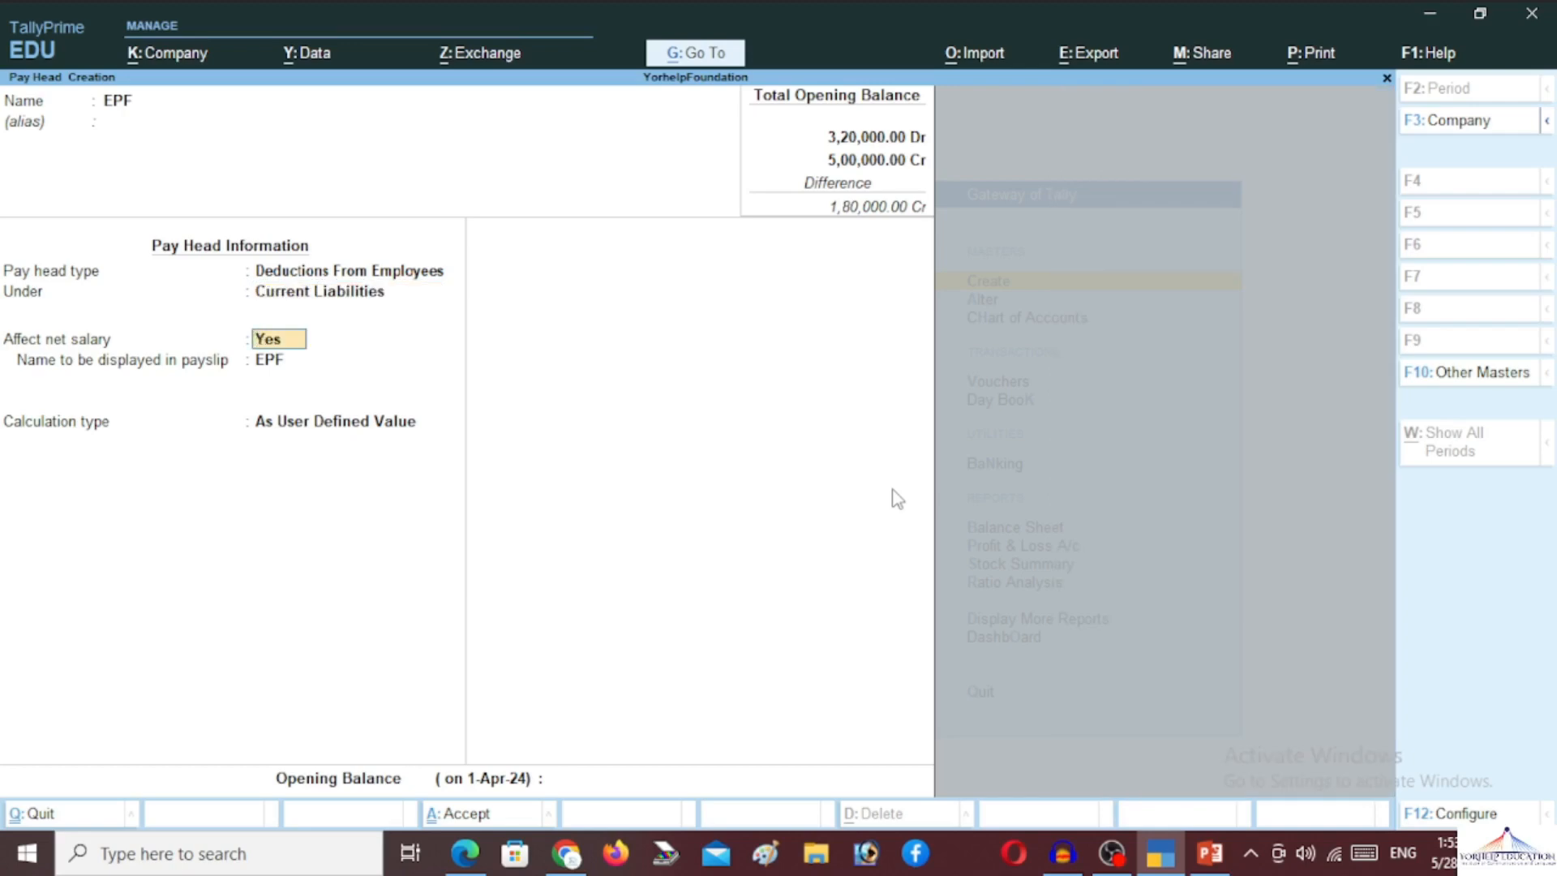
# Set EPF's calculation type to As Computed Value with Normal Rounding
pyautogui.press('Return')
pyautogui.press('Return')
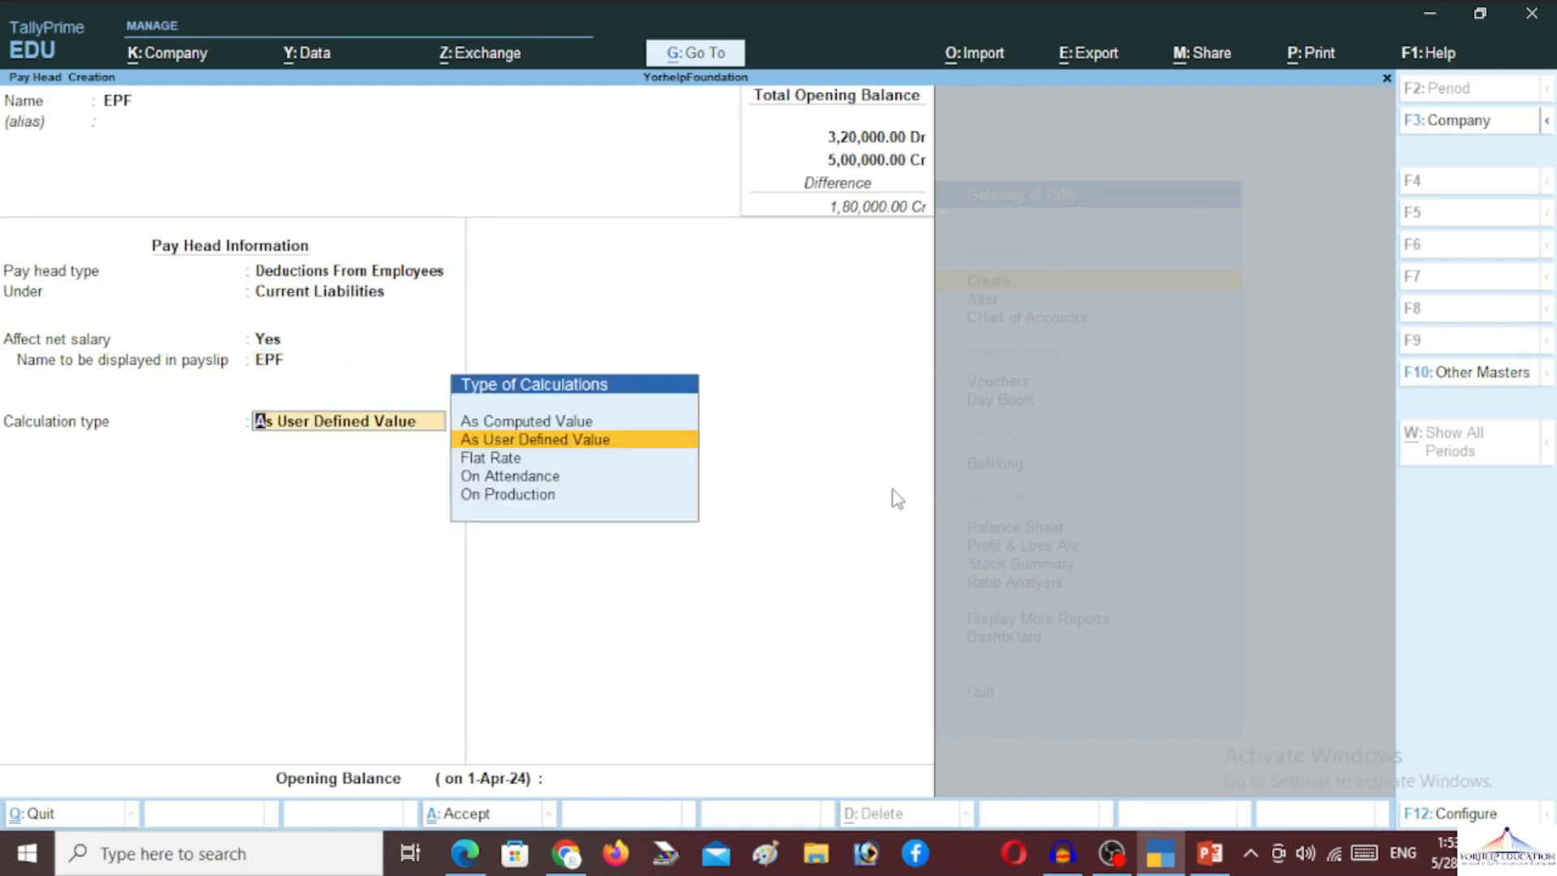
pyautogui.press('Up')
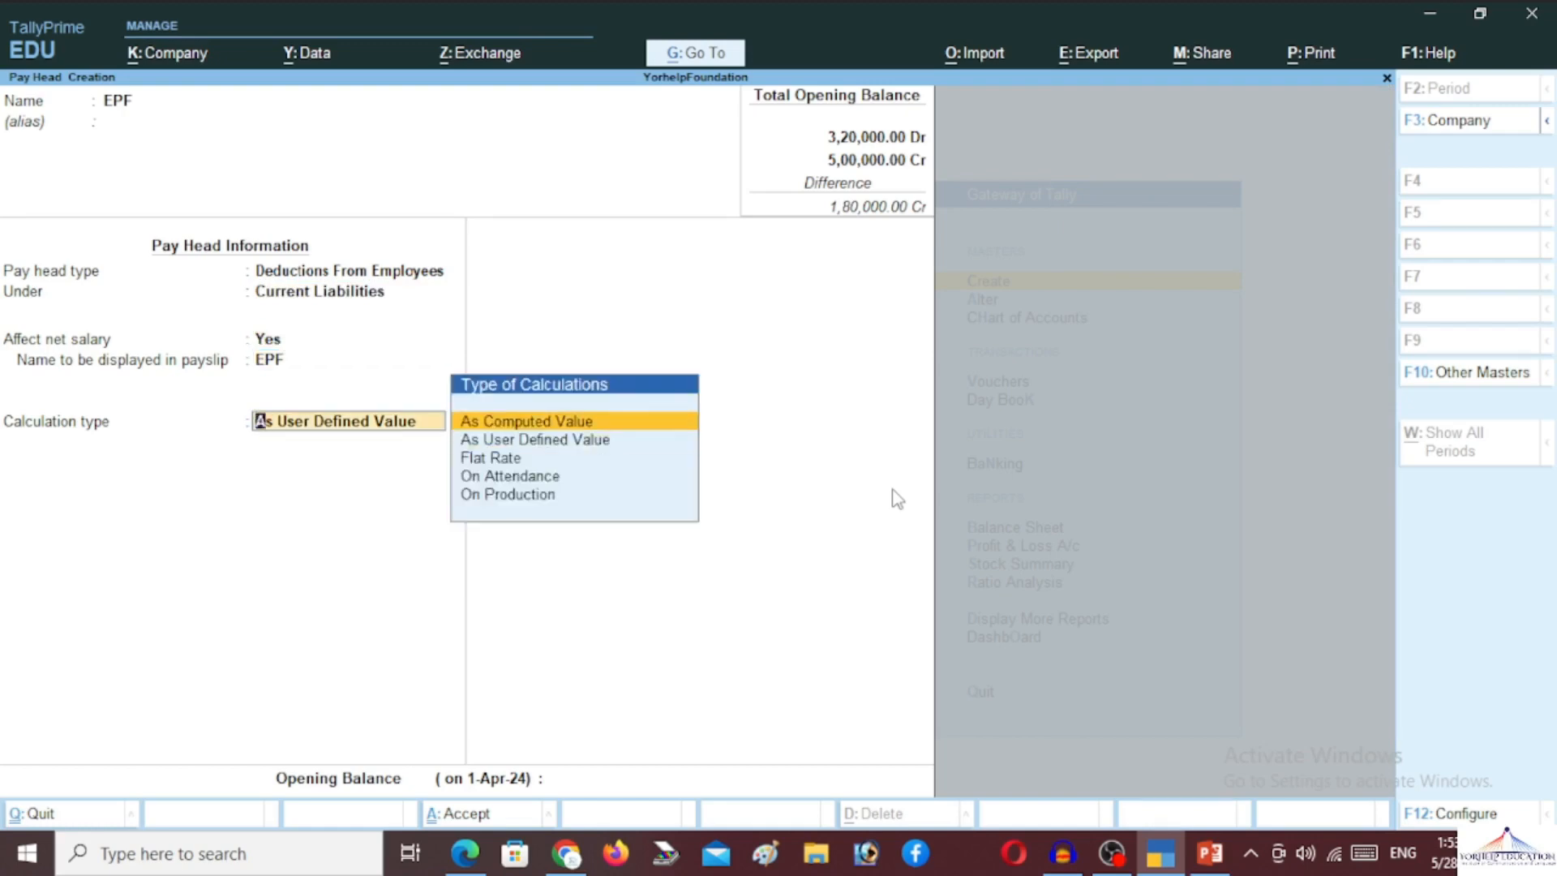
pyautogui.press('Return')
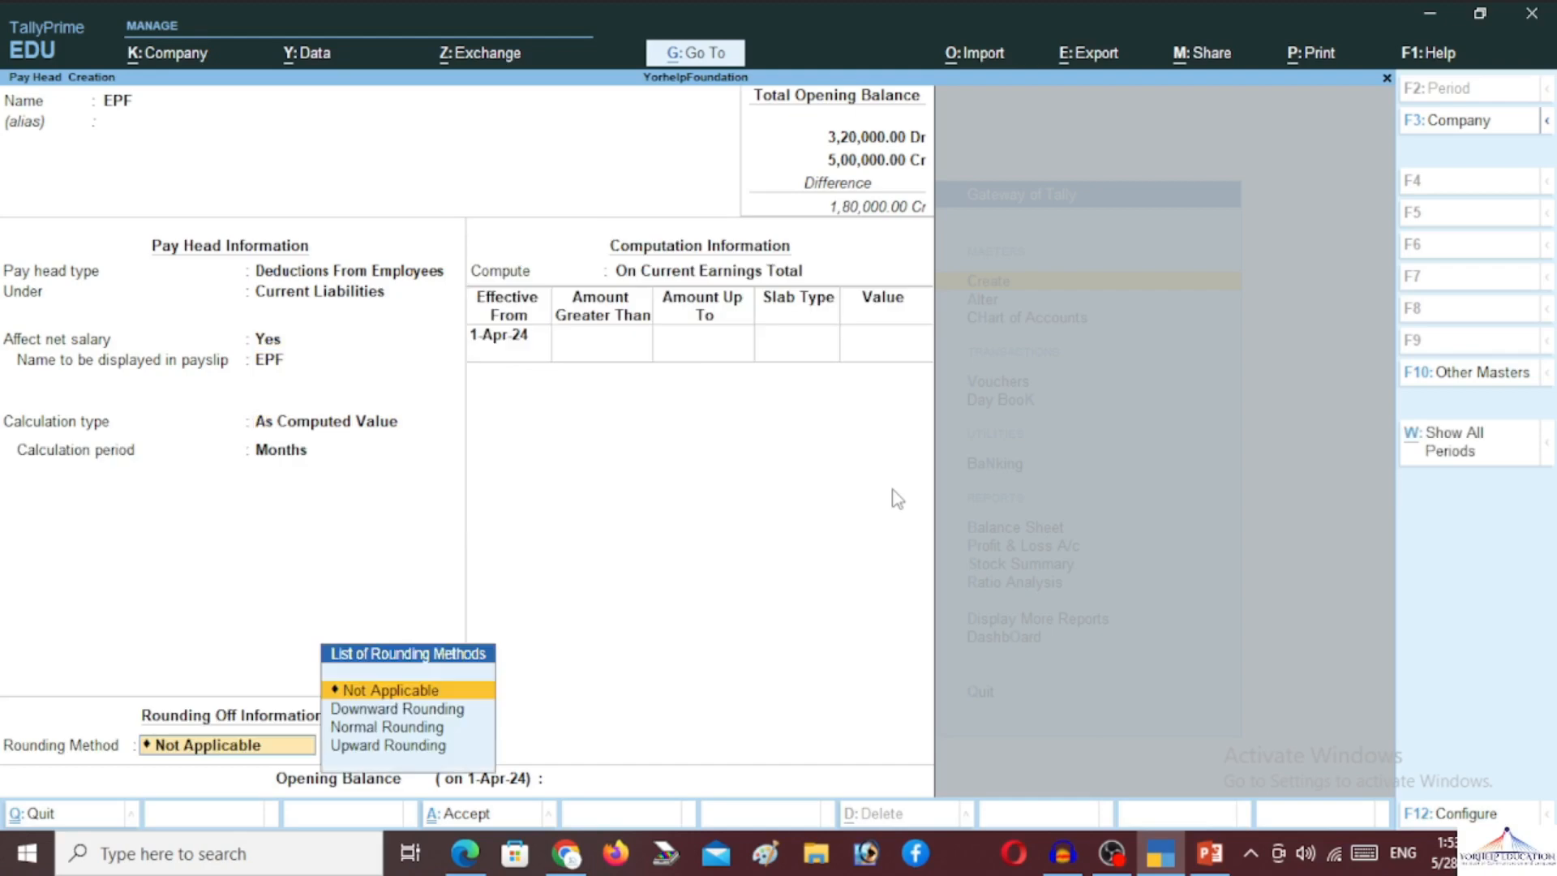
pyautogui.press('Down')
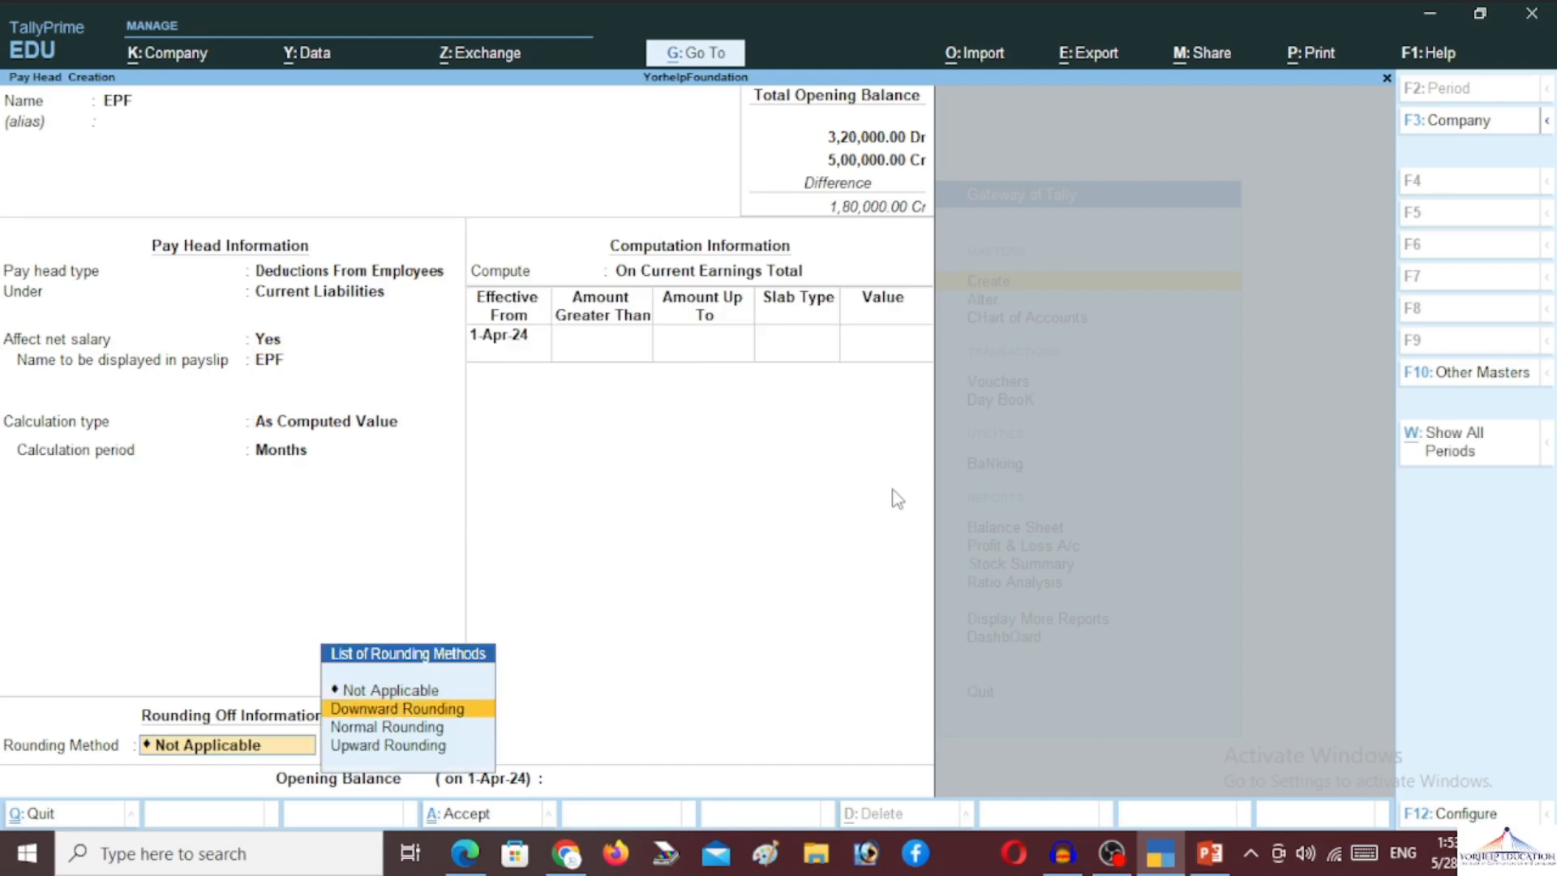
pyautogui.press('Down')
pyautogui.press('Return')
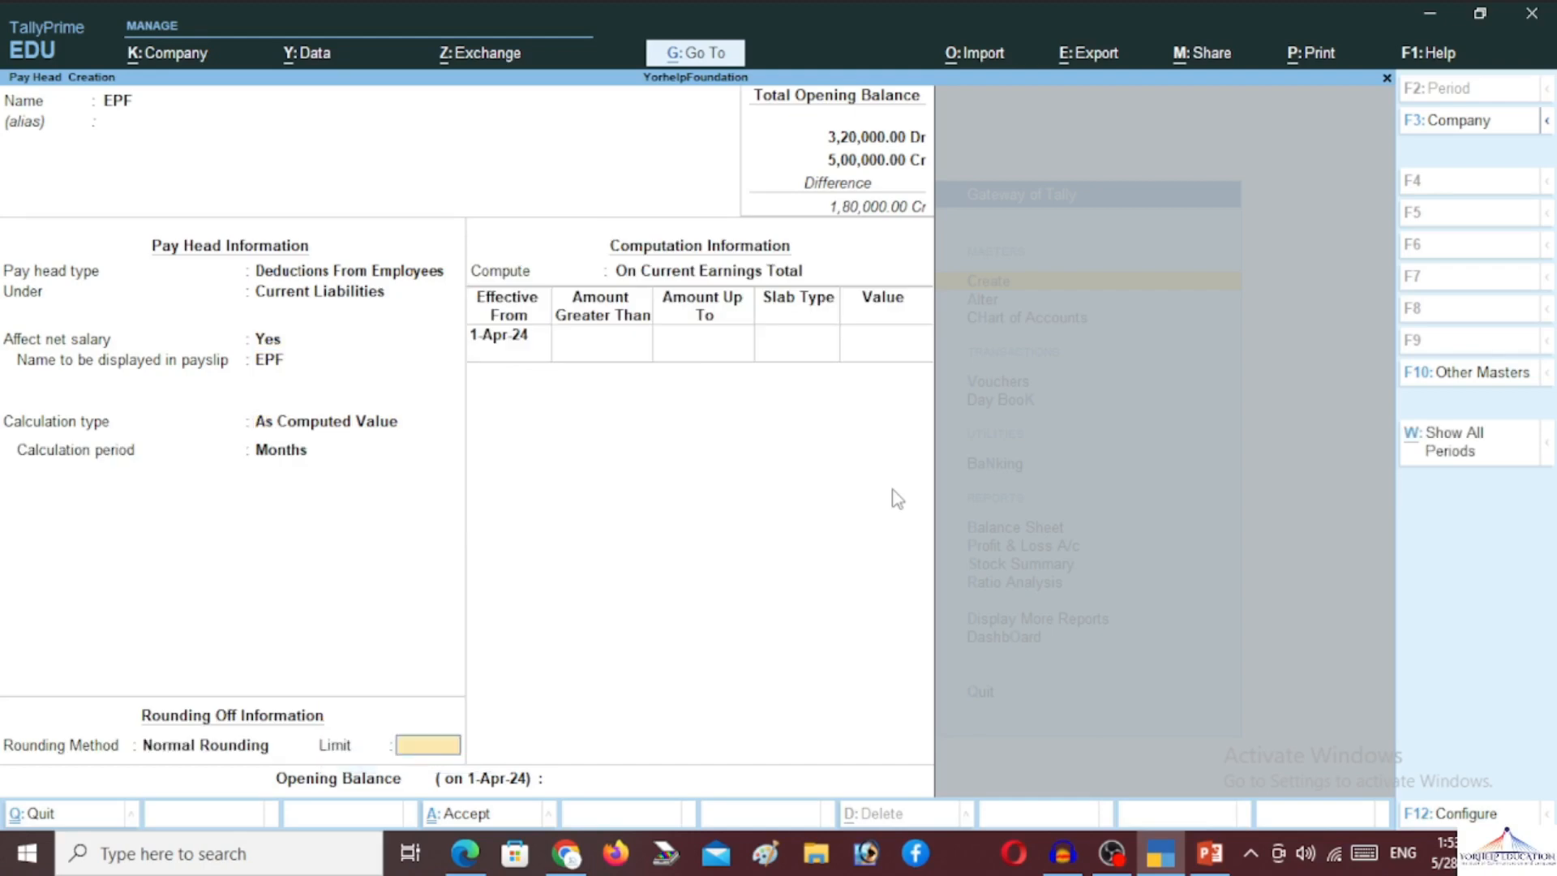
pyautogui.press('Return')
pyautogui.press('Up')
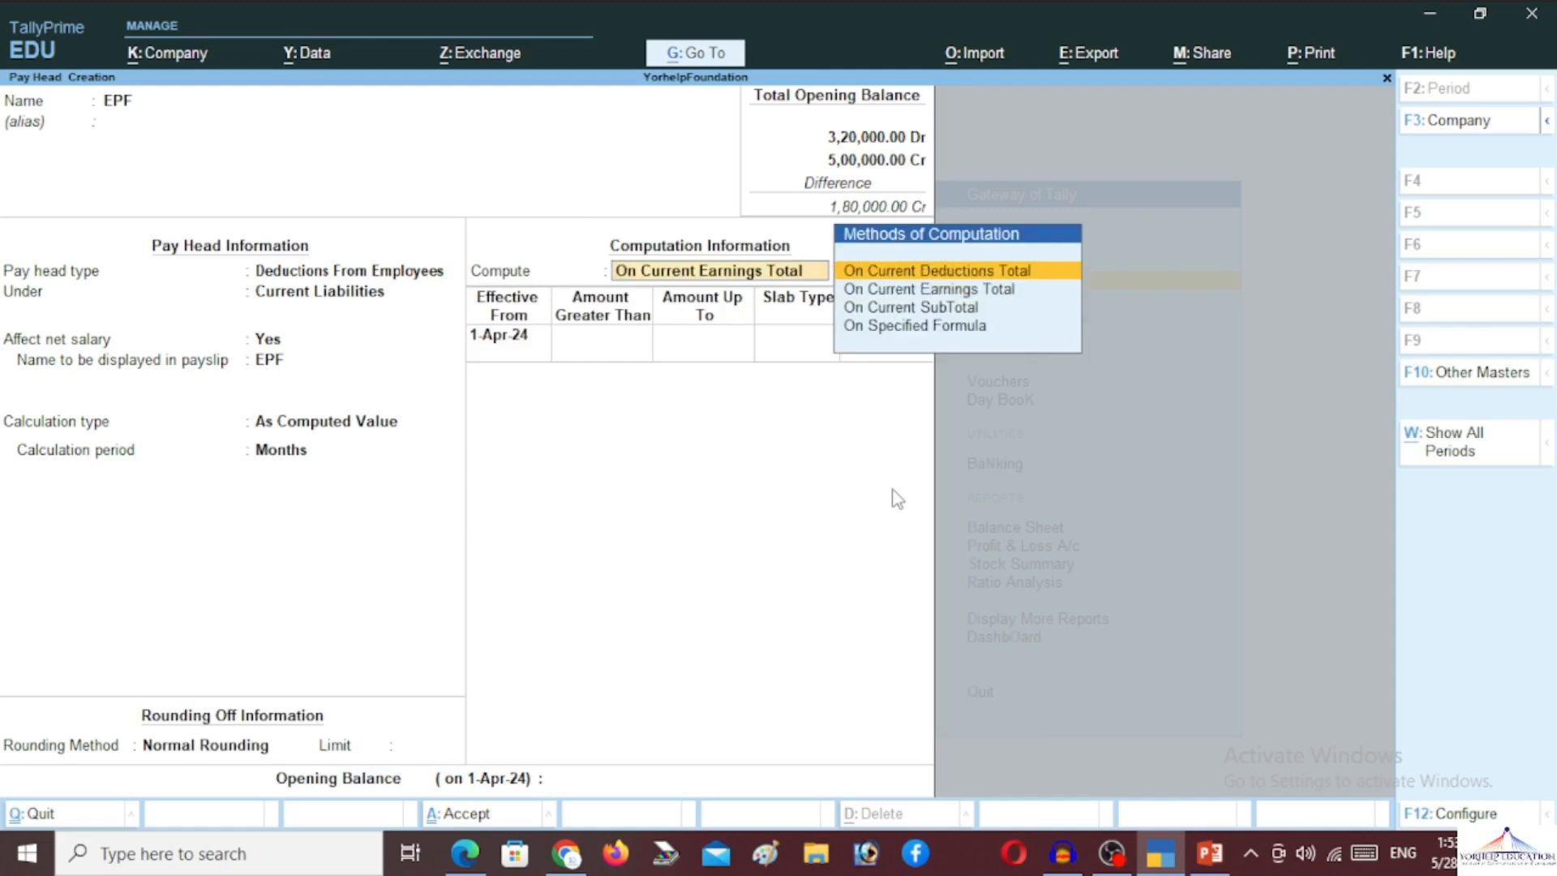
# Set EPF to compute On Specified Formula
pyautogui.press('Right')
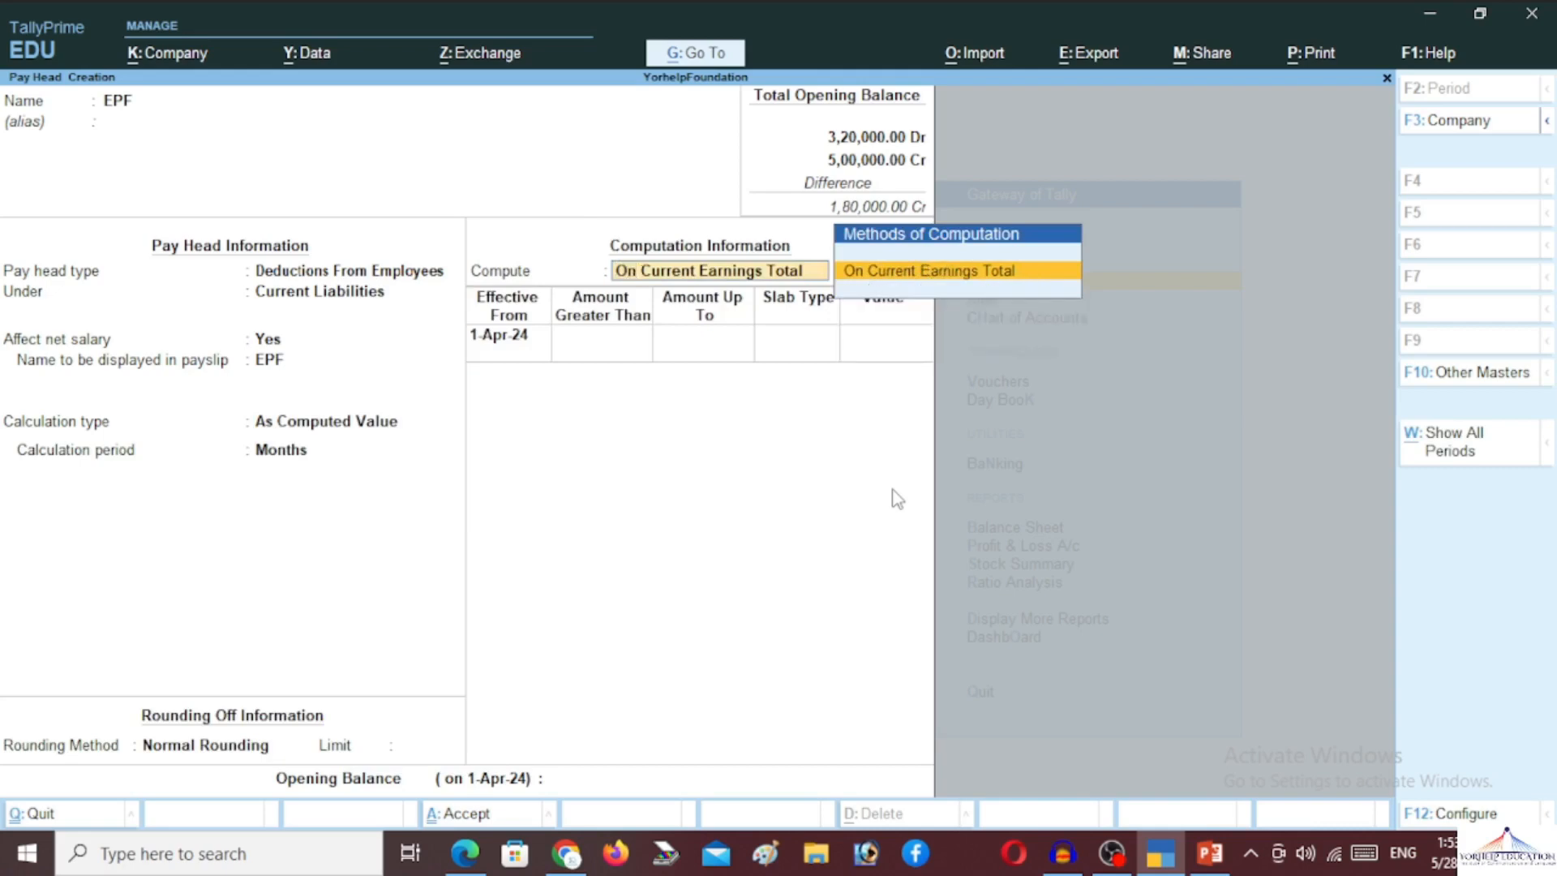
pyautogui.press('Return')
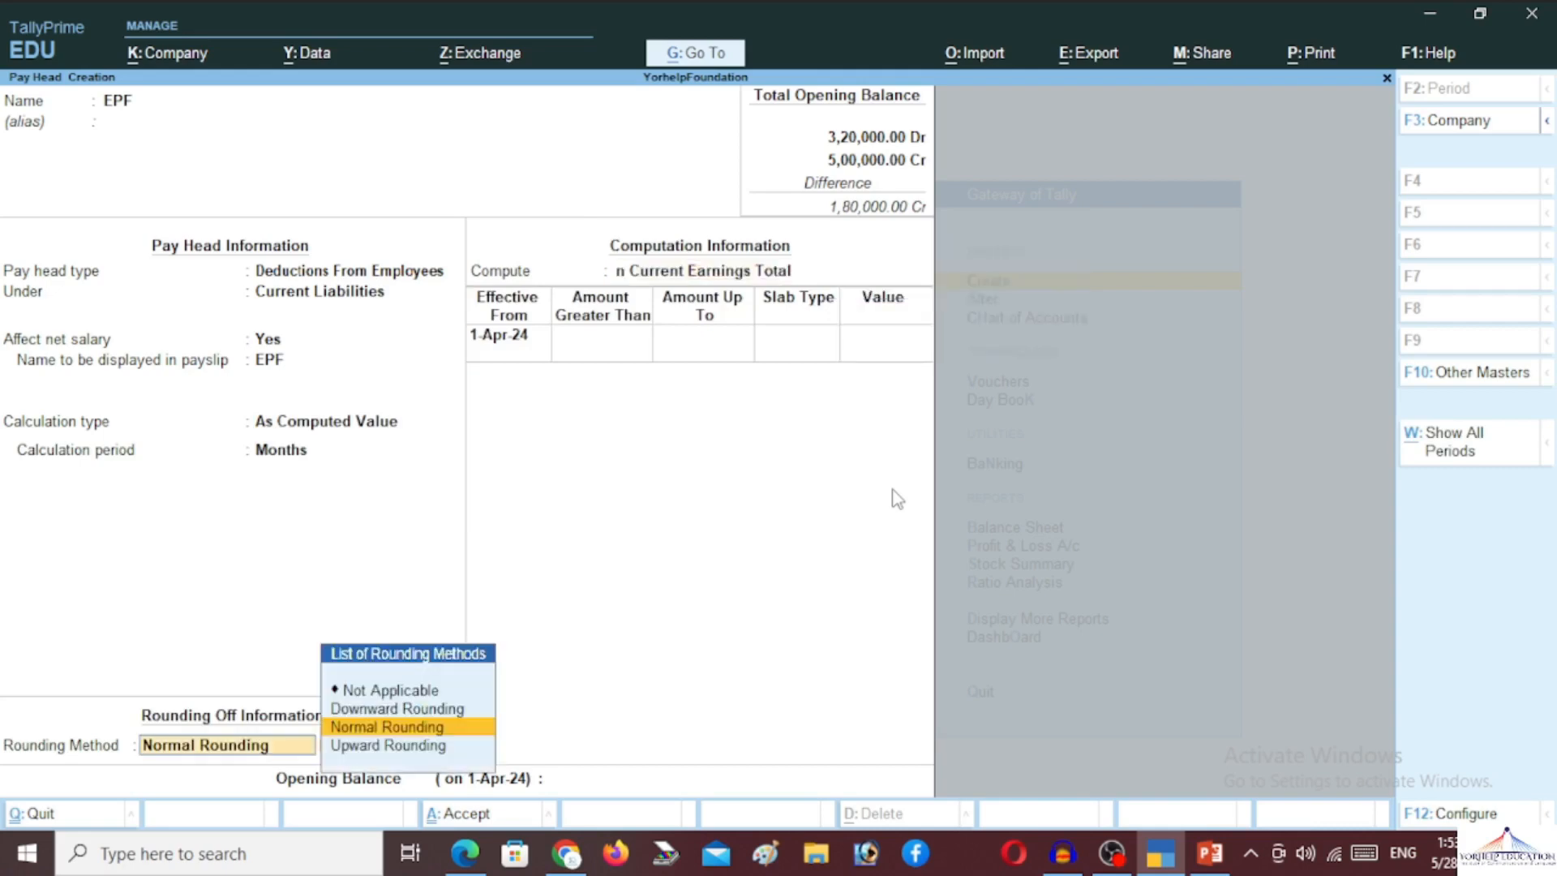
pyautogui.press('Return')
pyautogui.press('BackSpace')
pyautogui.press('BackSpace')
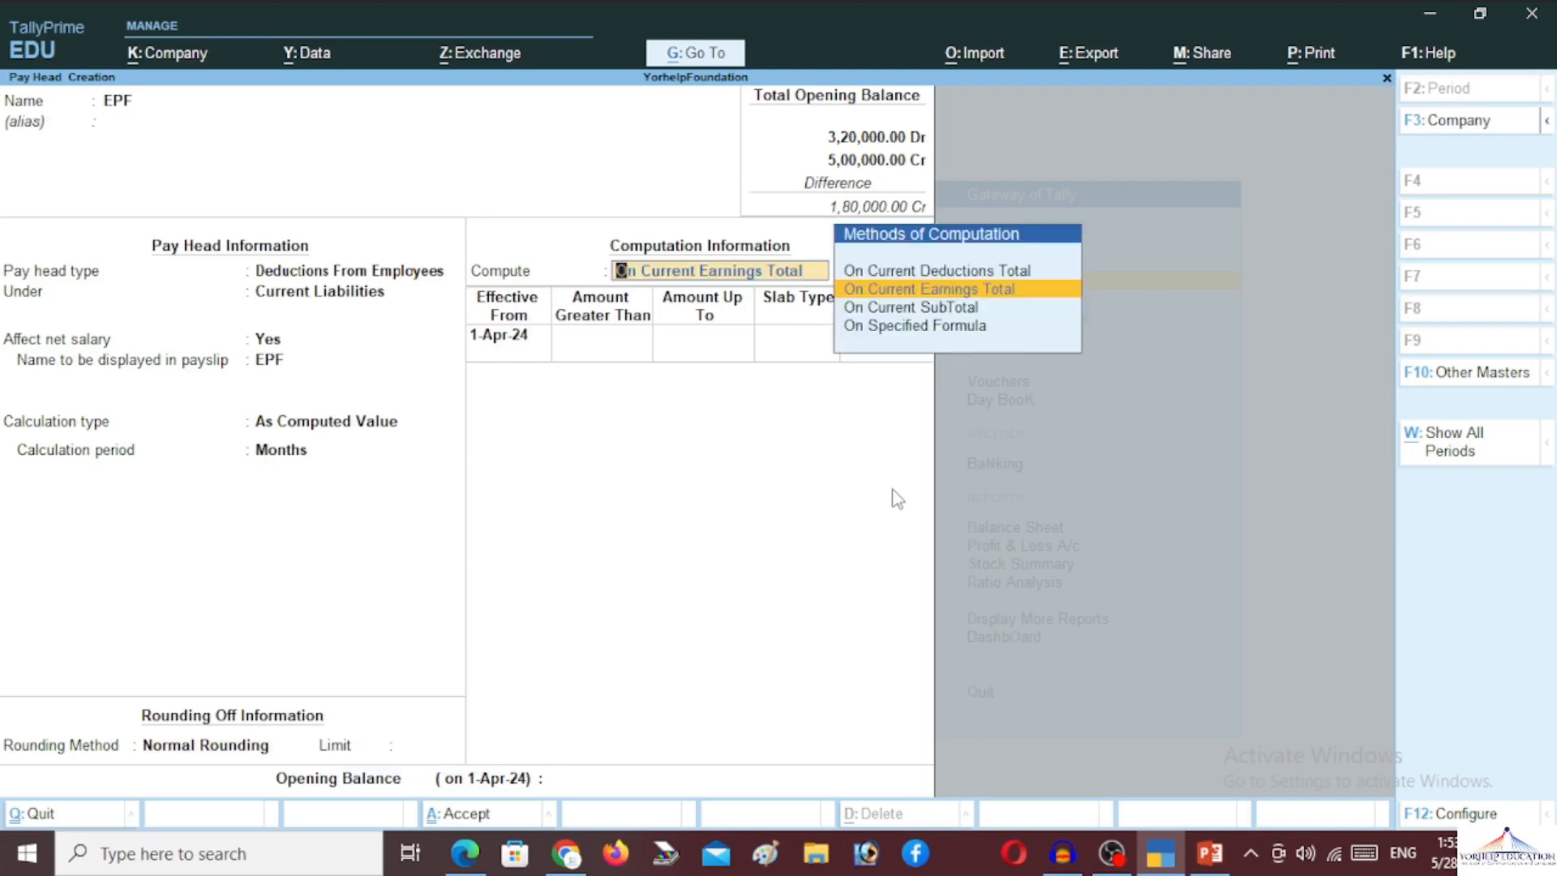
pyautogui.press('Down')
pyautogui.press('Down')
pyautogui.press('Return')
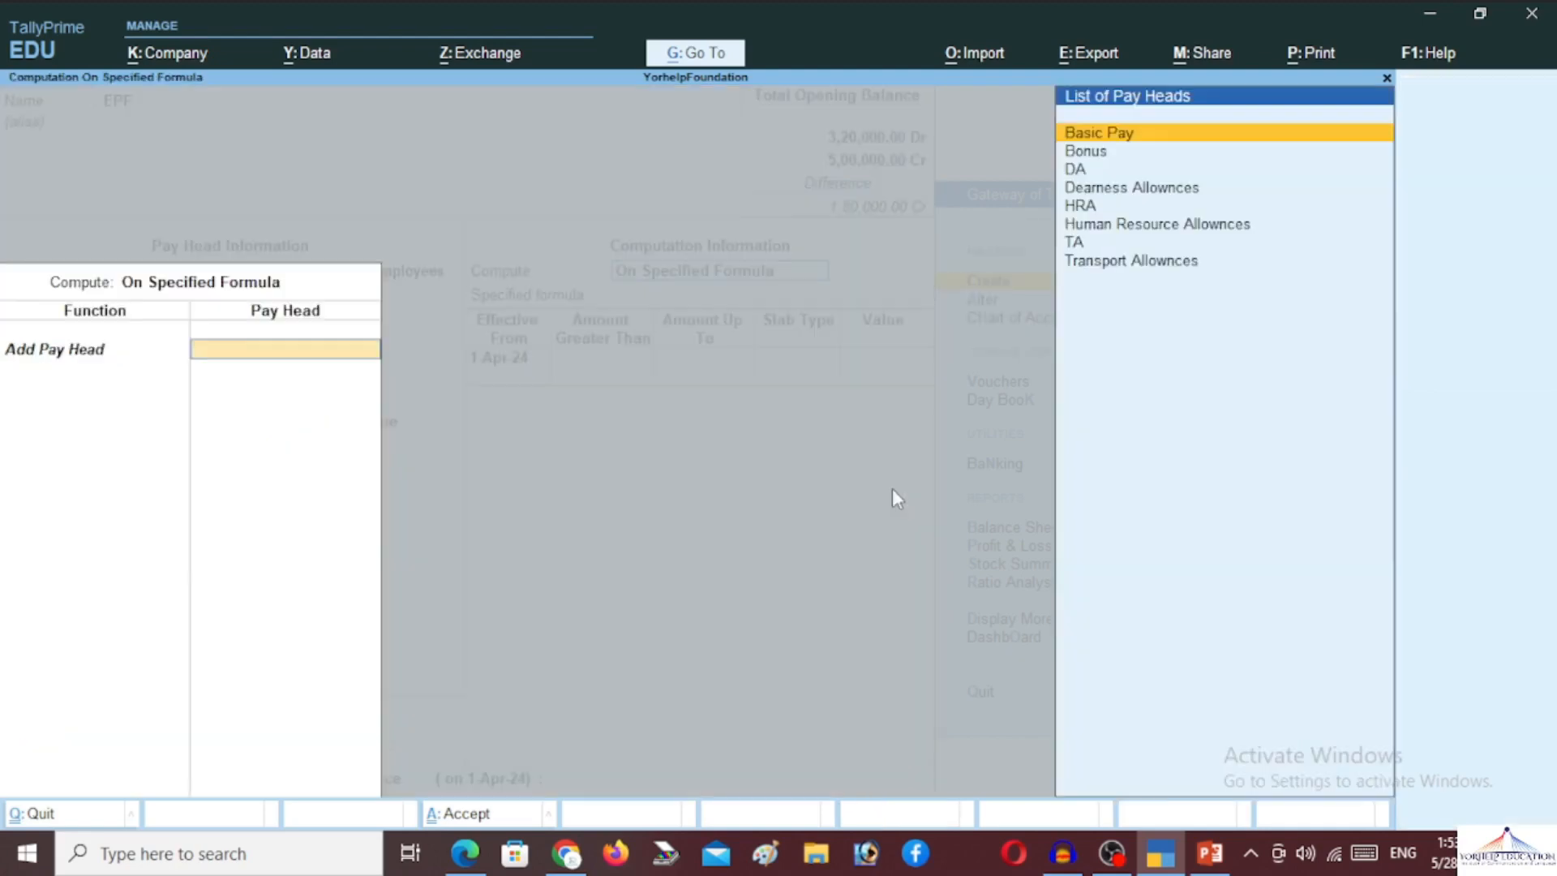
# Add Basic Pay, Bonus and DA to the EPF formula
pyautogui.press('Return')
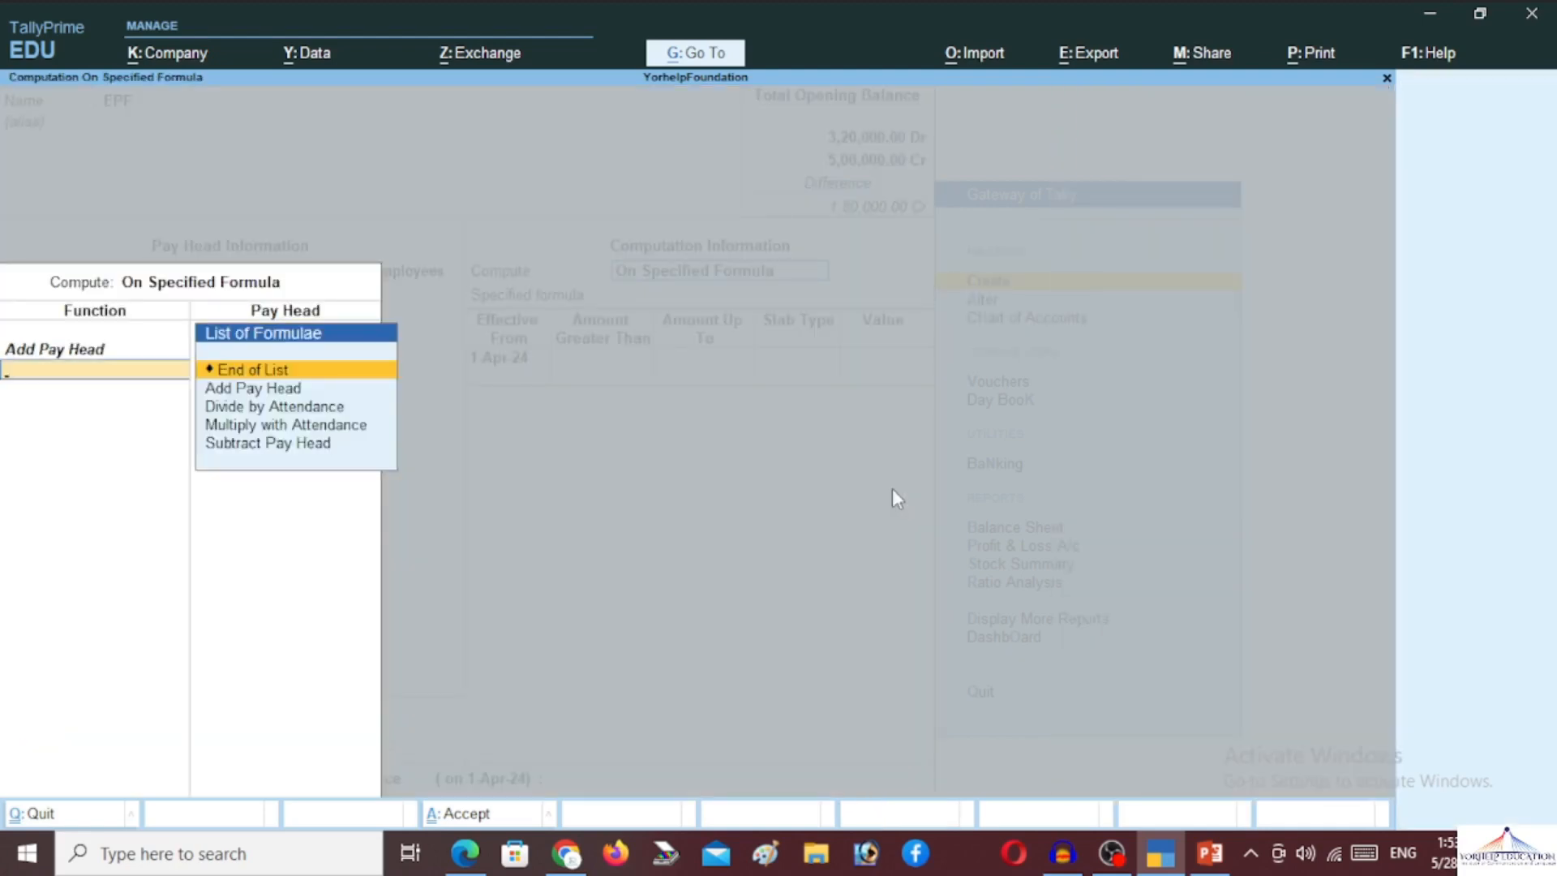
pyautogui.press('Down')
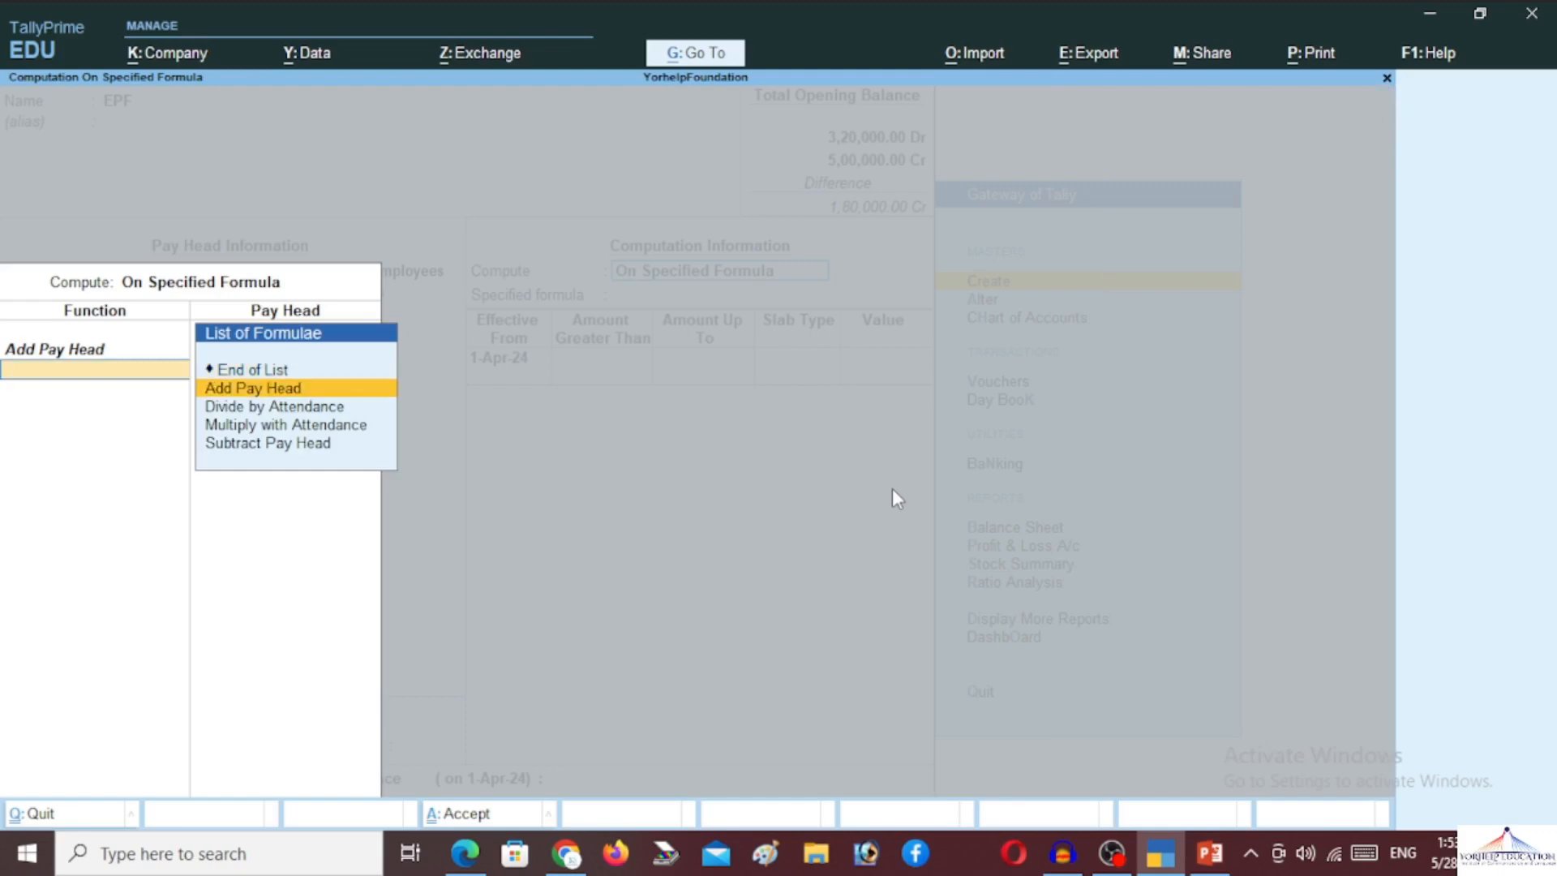
pyautogui.press('Return')
pyautogui.press('Down')
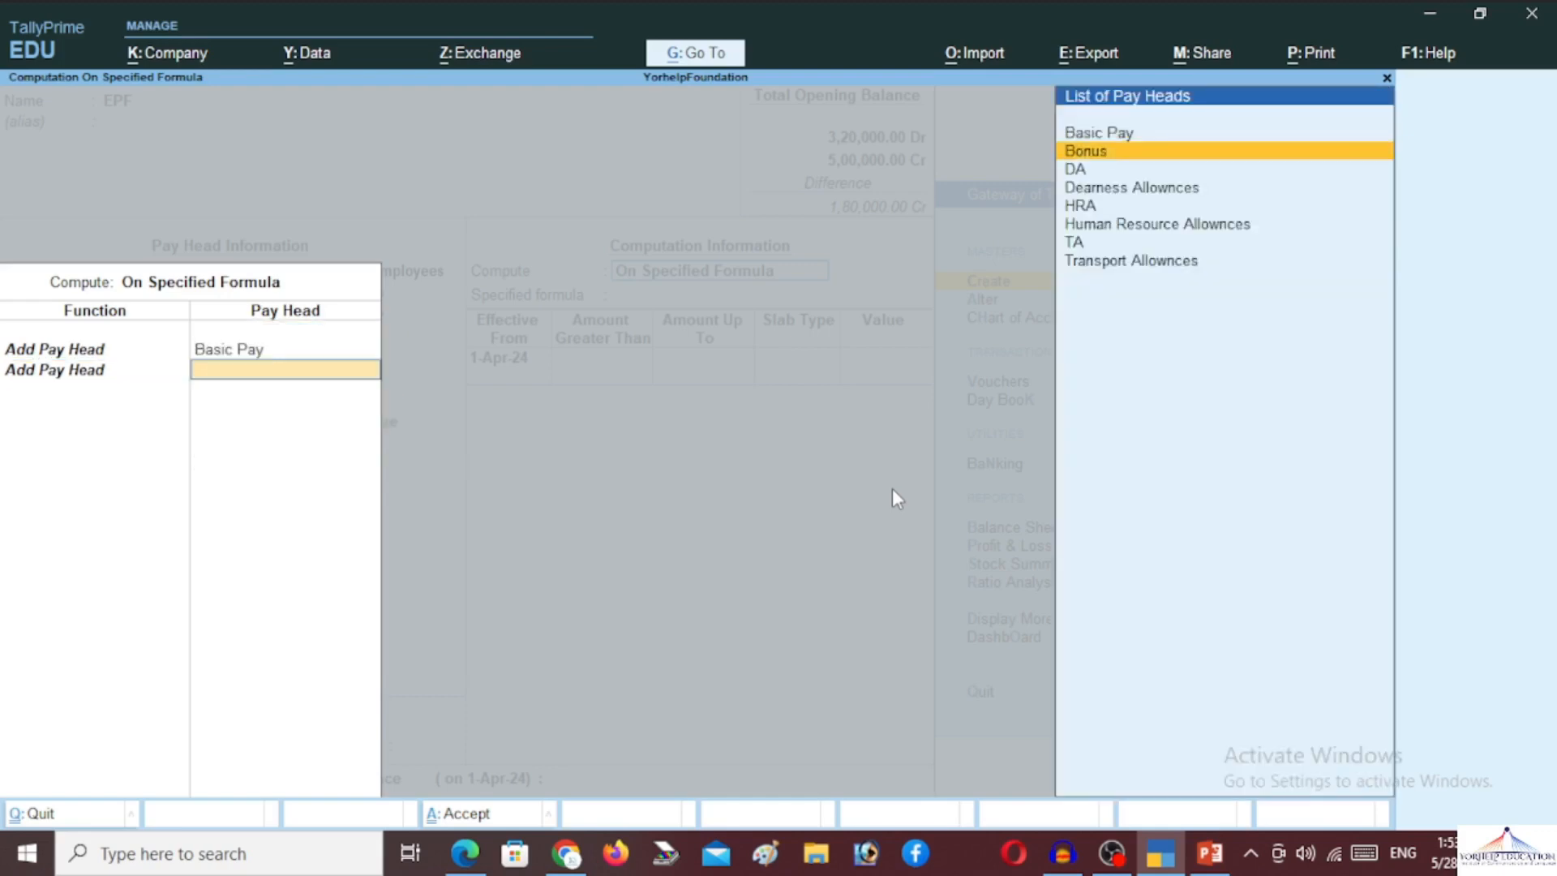
pyautogui.press('Return')
pyautogui.press('Down')
pyautogui.press('Return')
pyautogui.press('Down')
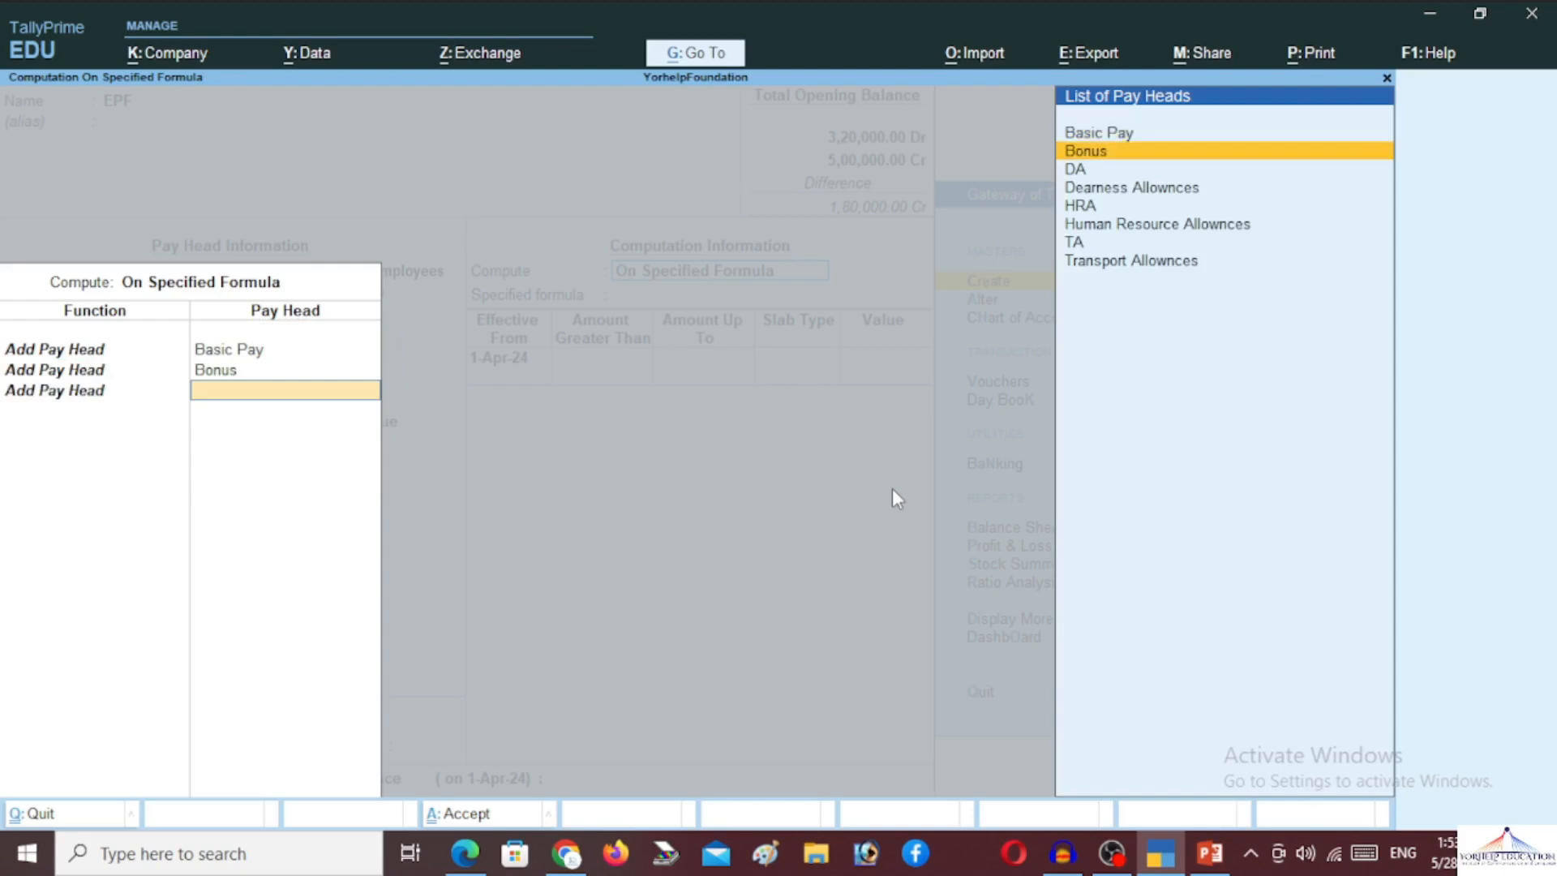
pyautogui.press('Down')
pyautogui.press('Down')
pyautogui.press('Up')
pyautogui.press('Return')
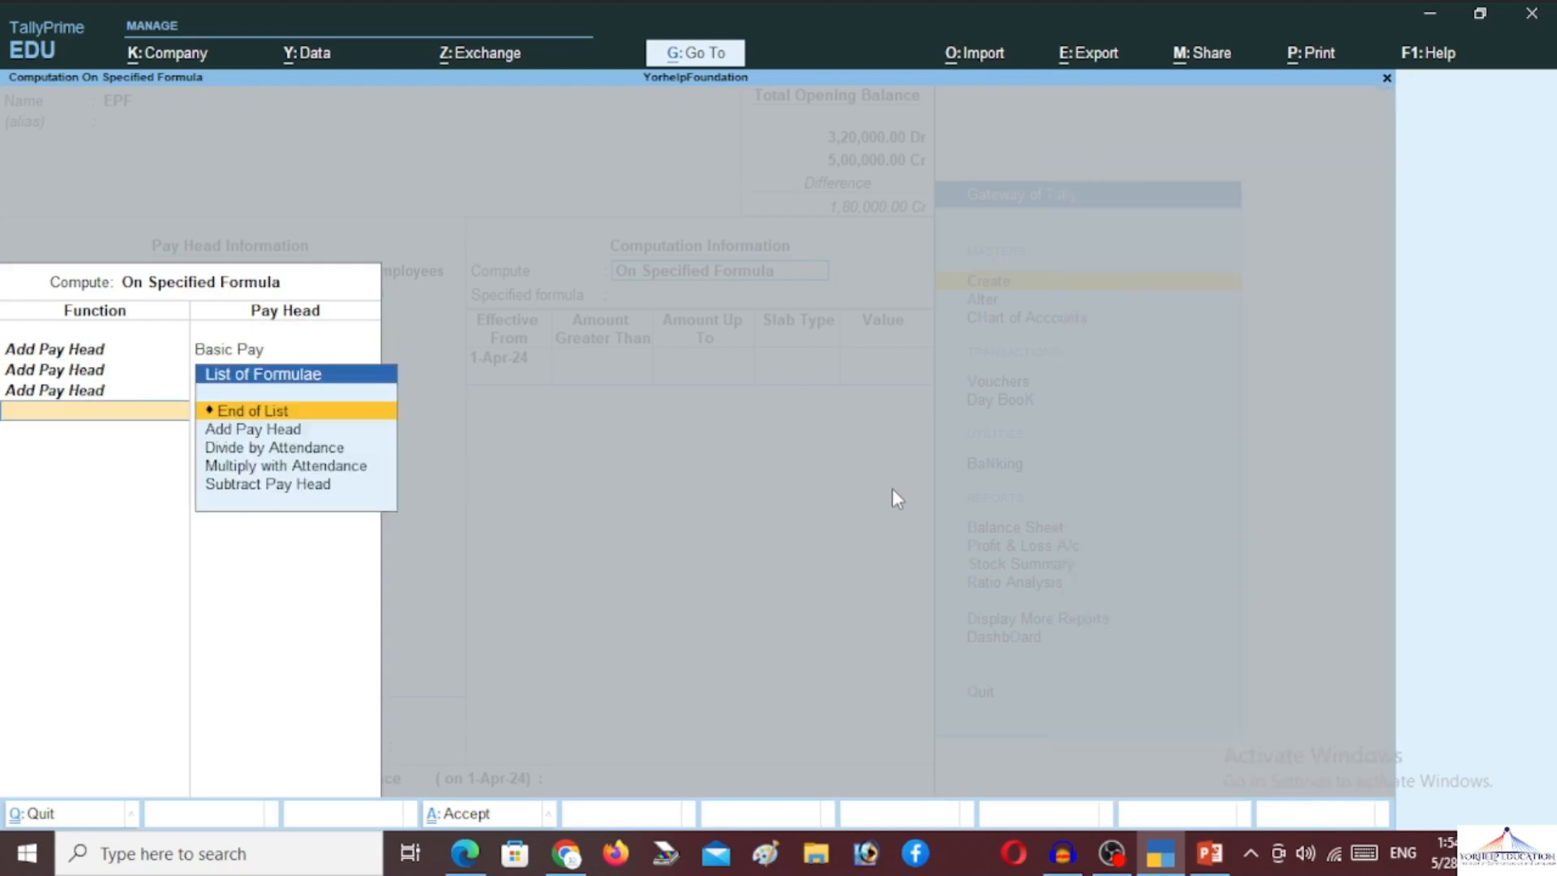
# Add HRA to the EPF formula and finish the list
pyautogui.press('Down')
pyautogui.press('Return')
pyautogui.press('Down')
pyautogui.press('Down')
pyautogui.press('Down')
pyautogui.press('Down')
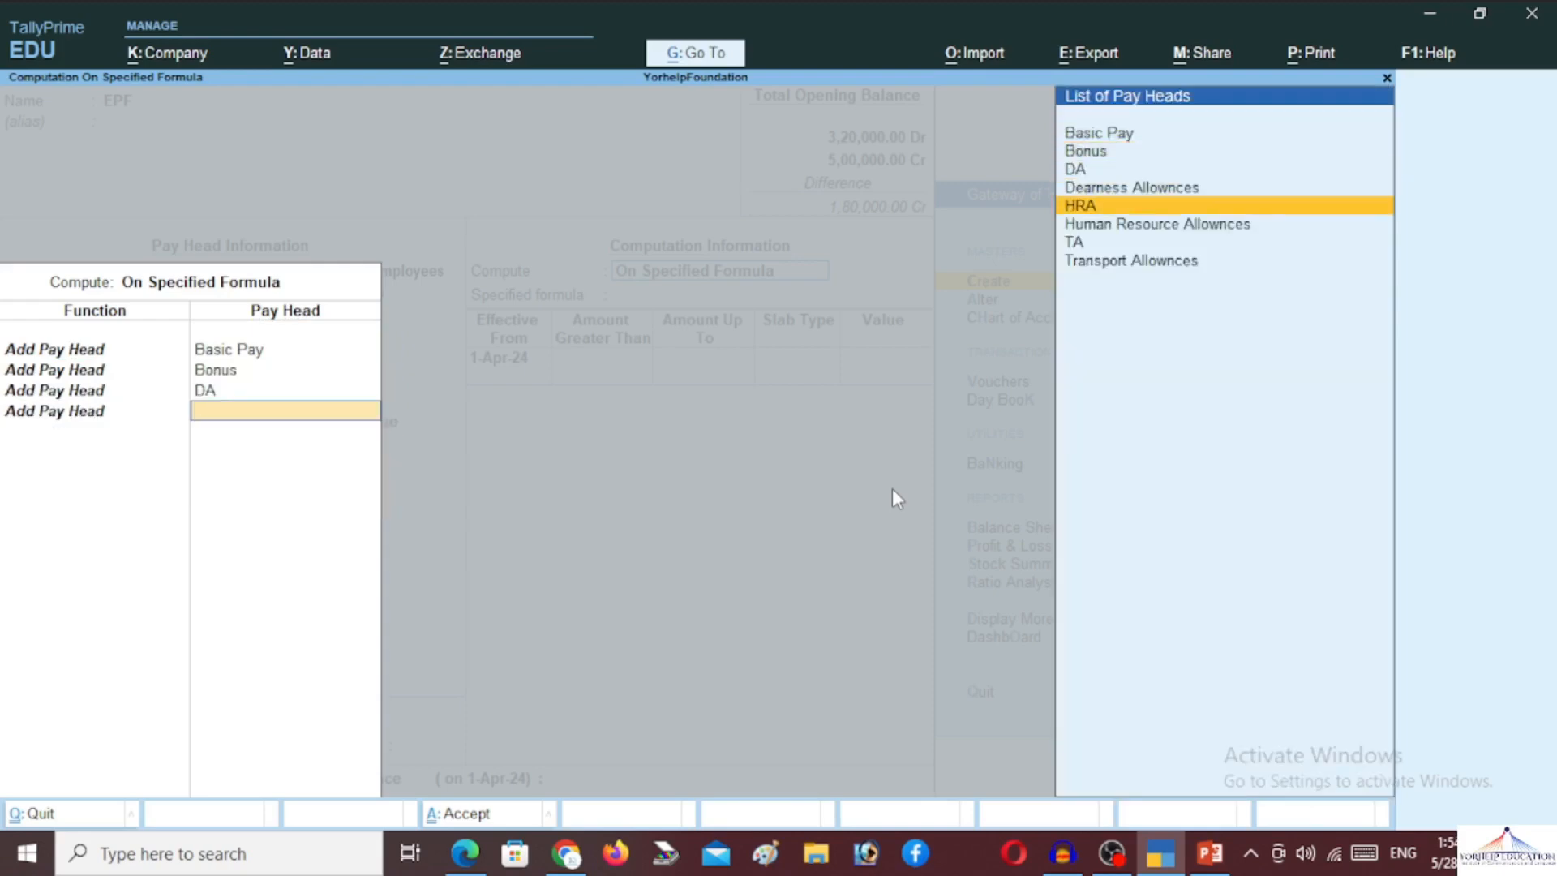
pyautogui.press('Return')
pyautogui.press('Down')
pyautogui.press('Return')
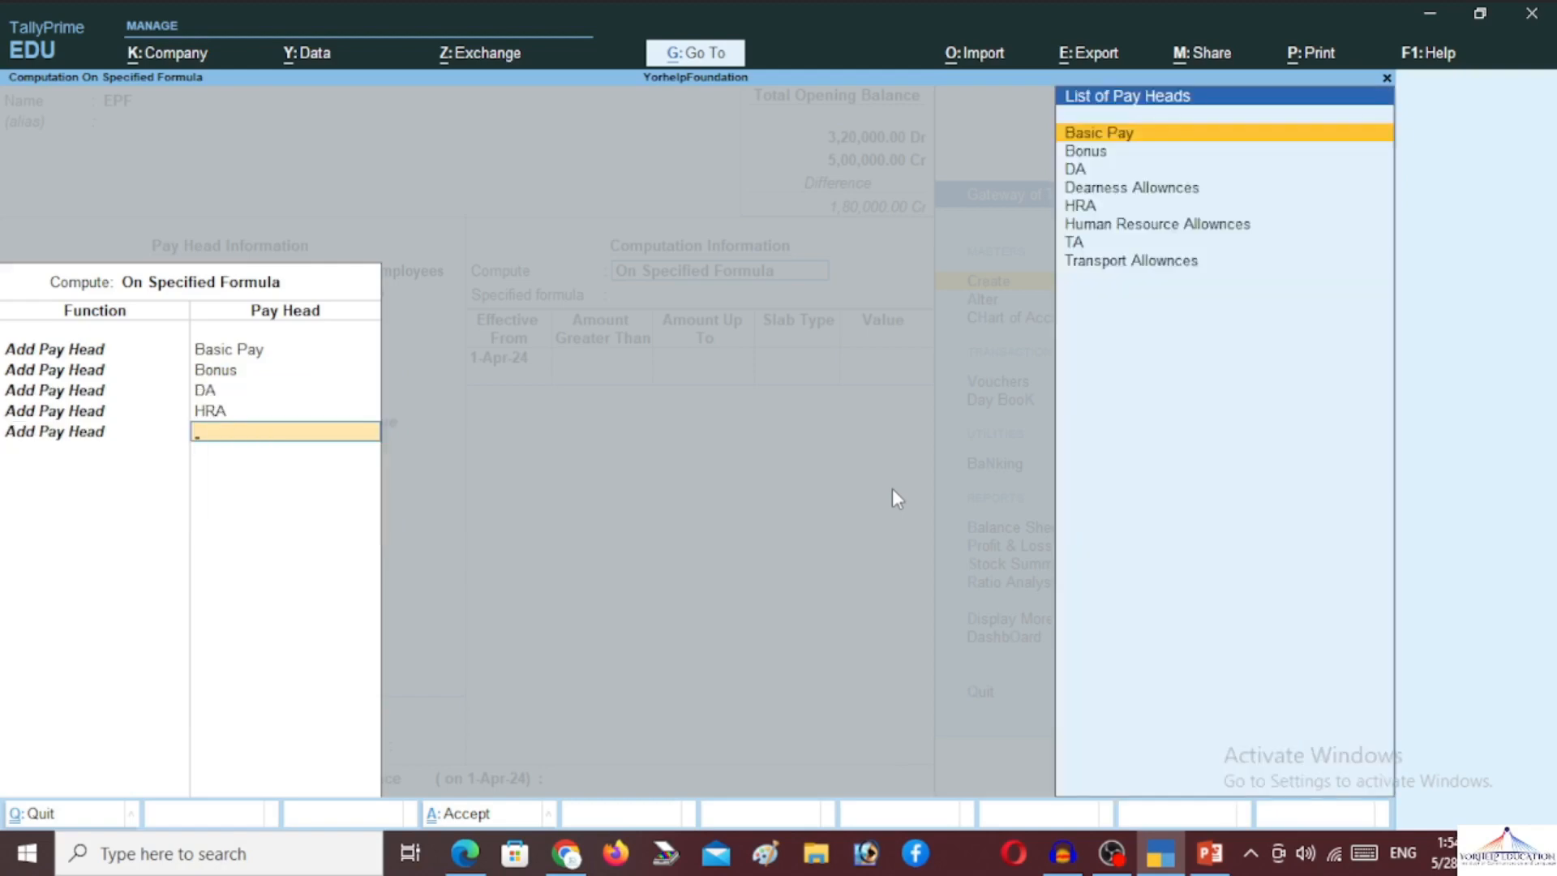
pyautogui.press('Return')
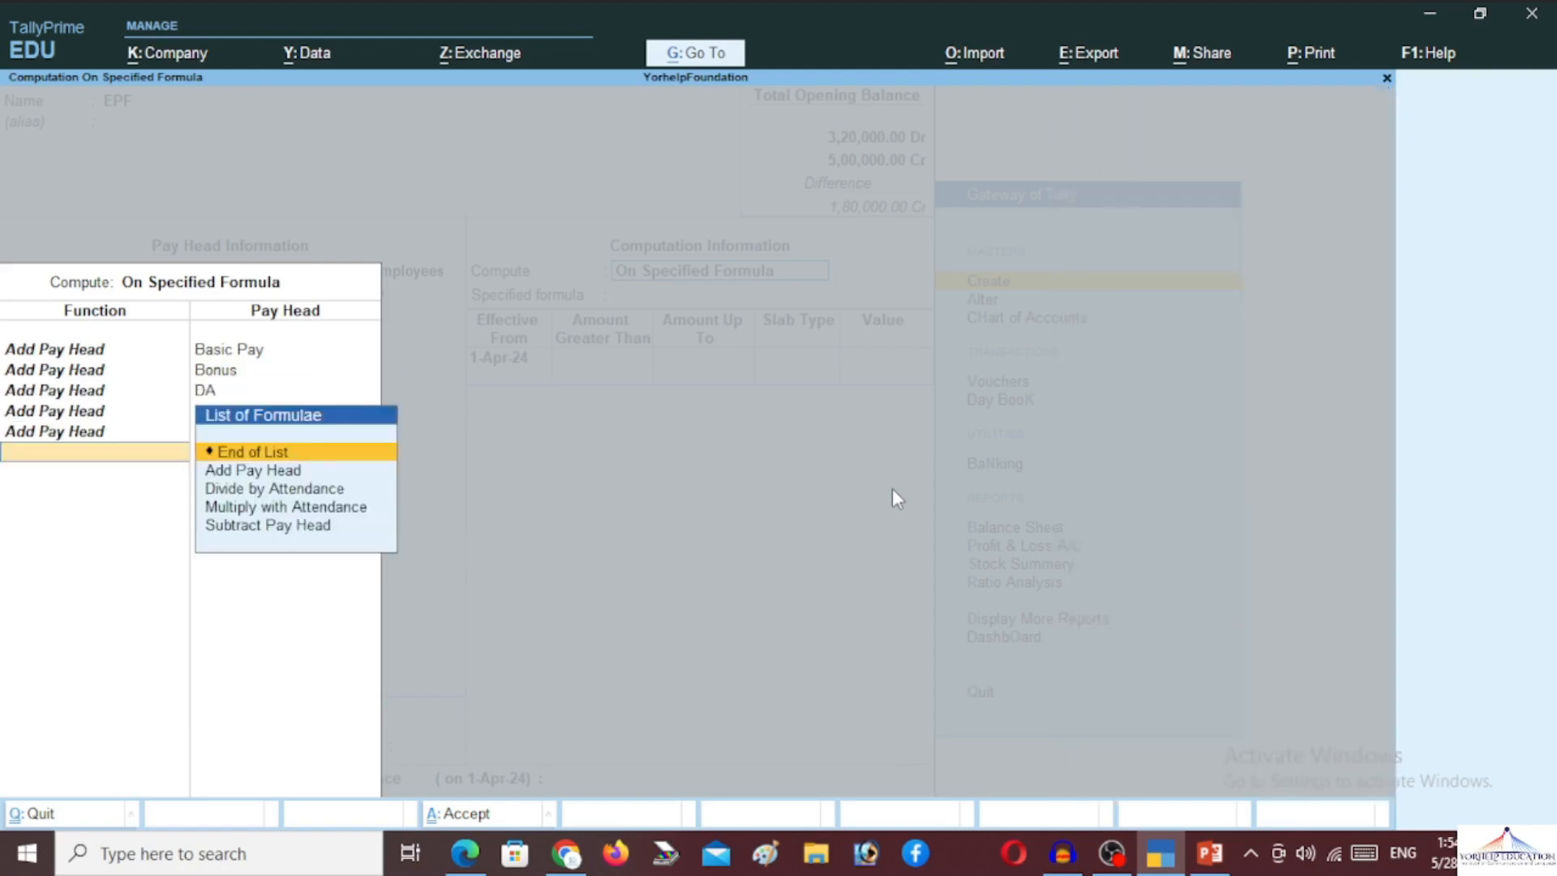
pyautogui.press('Return')
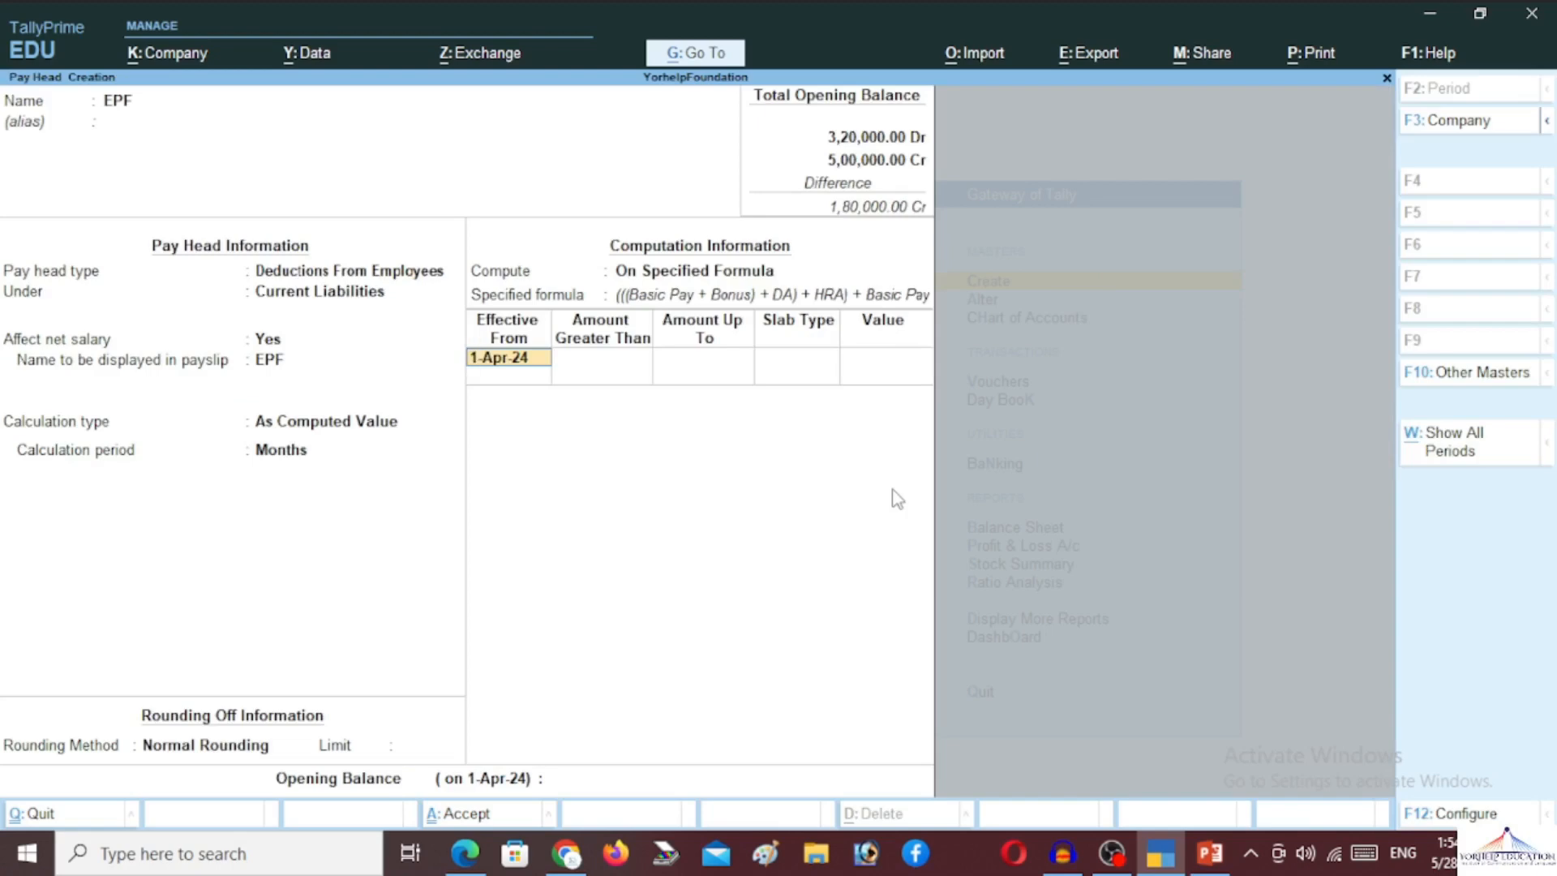
# From 1-Apr-24, set a 10% percentage slab and save the EPF pay head
pyautogui.press('Return')
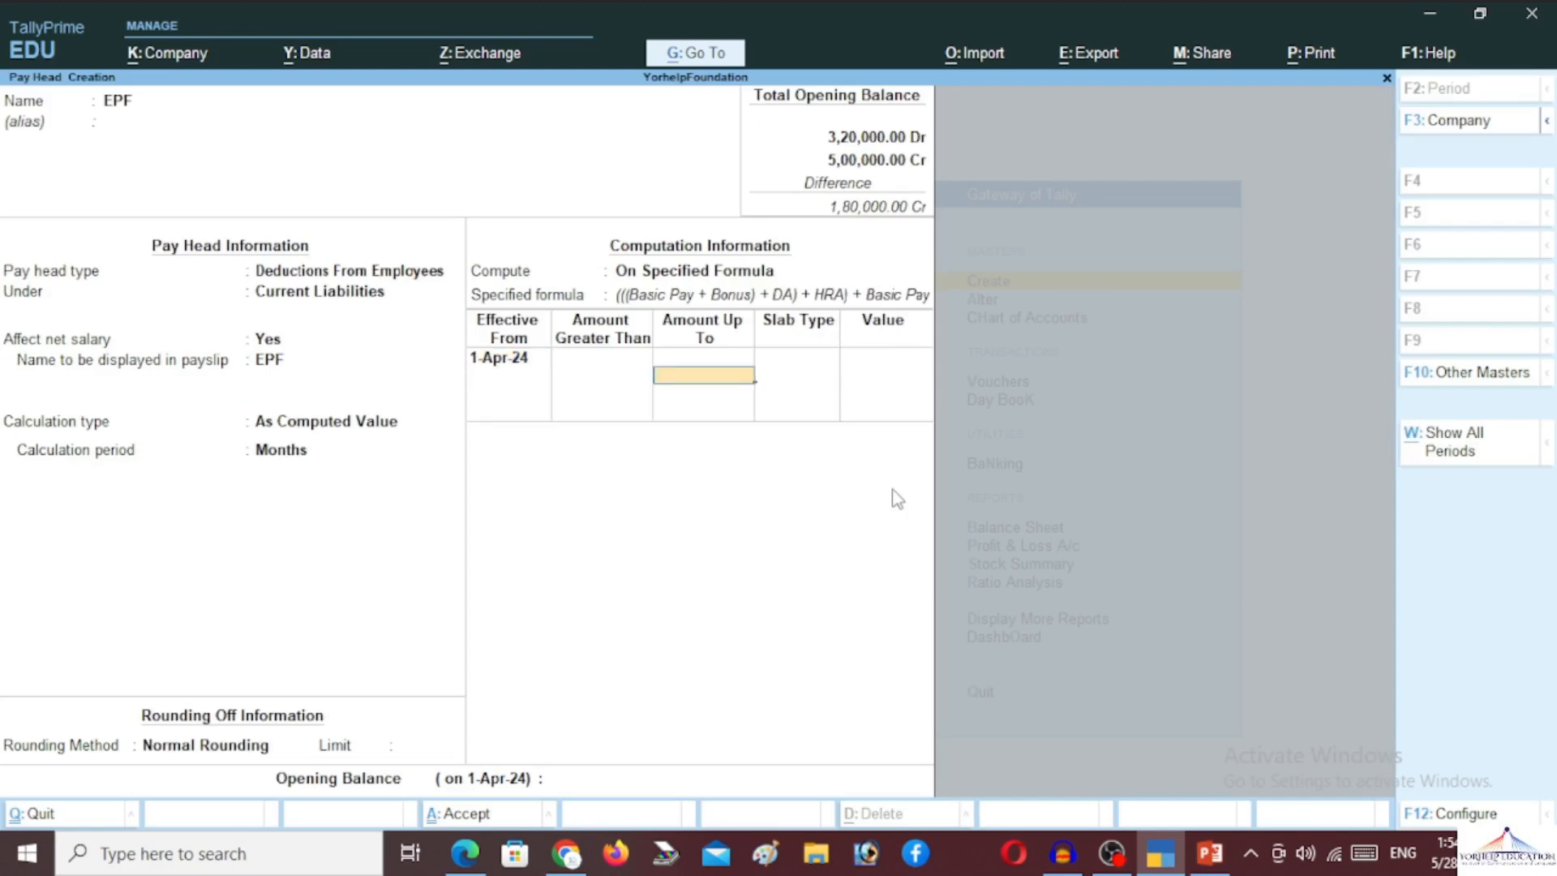
pyautogui.press('Return')
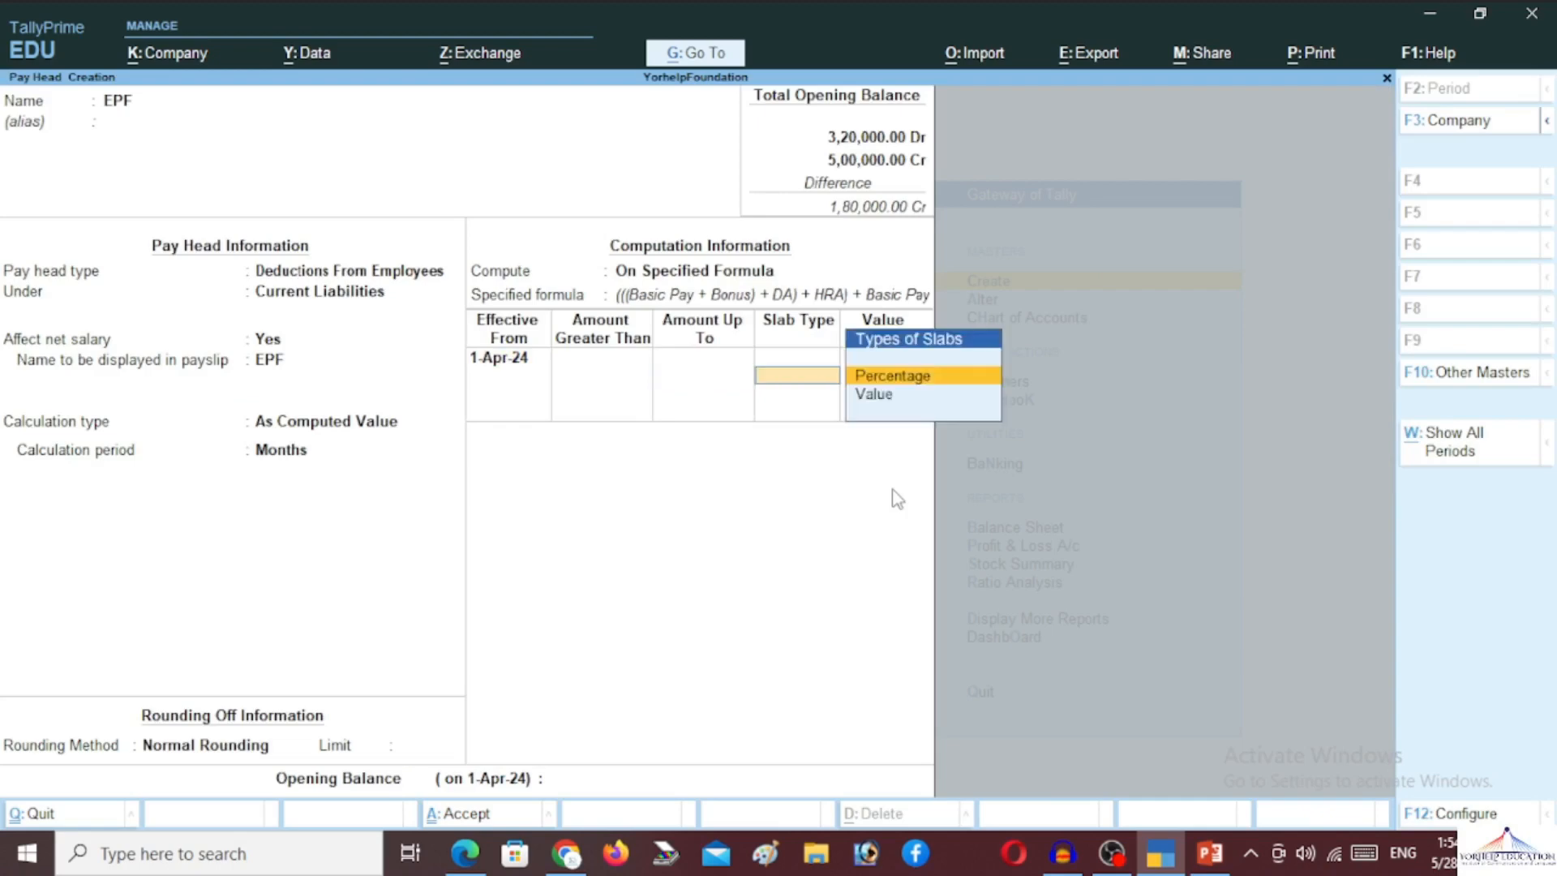
pyautogui.press('Return')
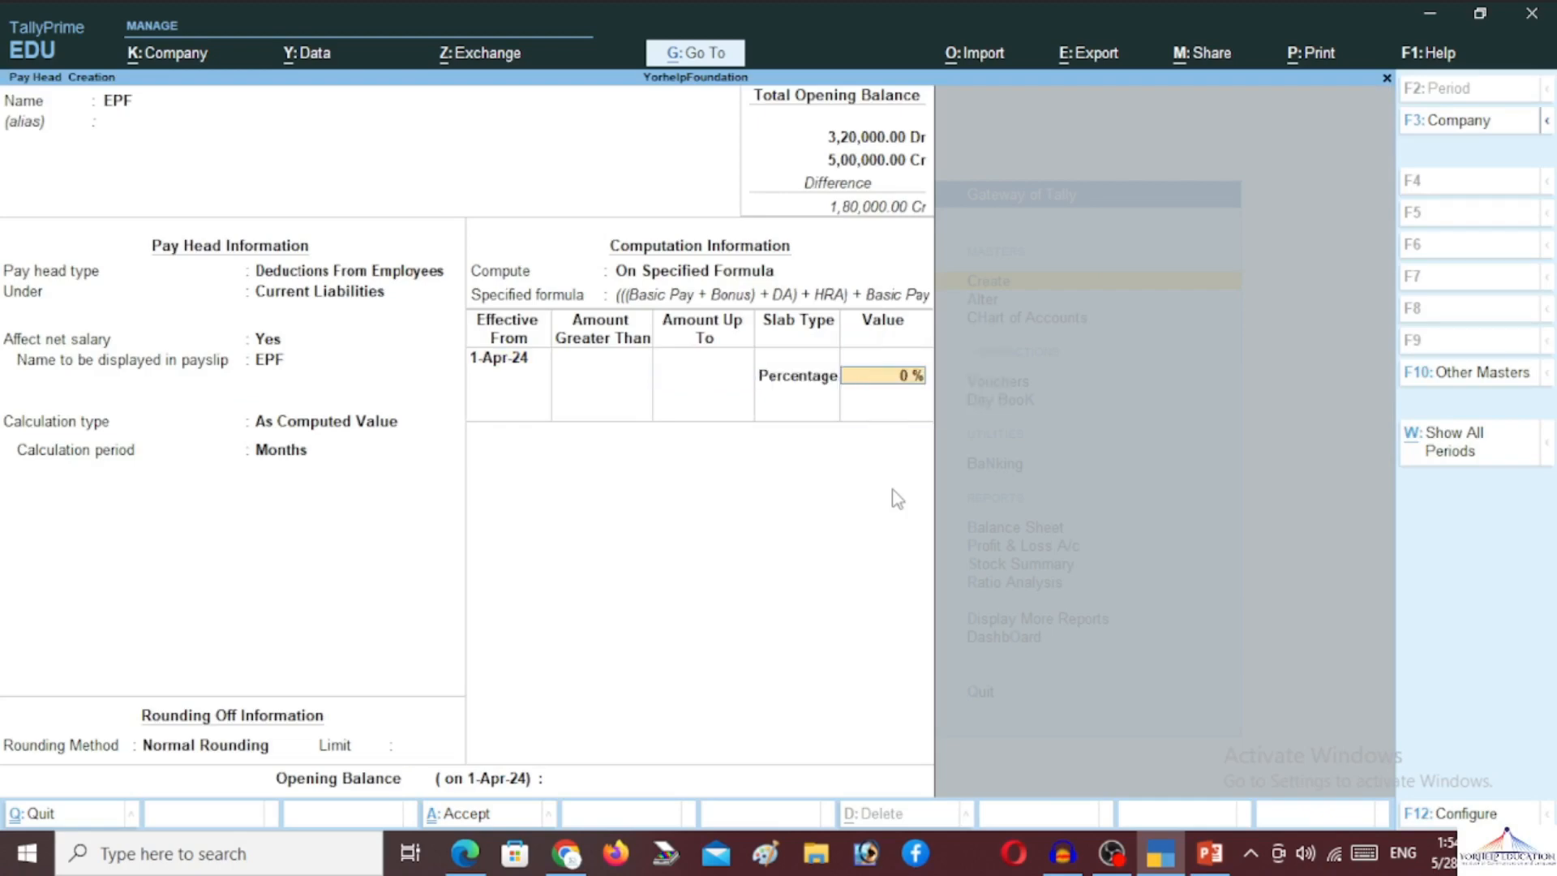
pyautogui.write('10')
pyautogui.press('Return')
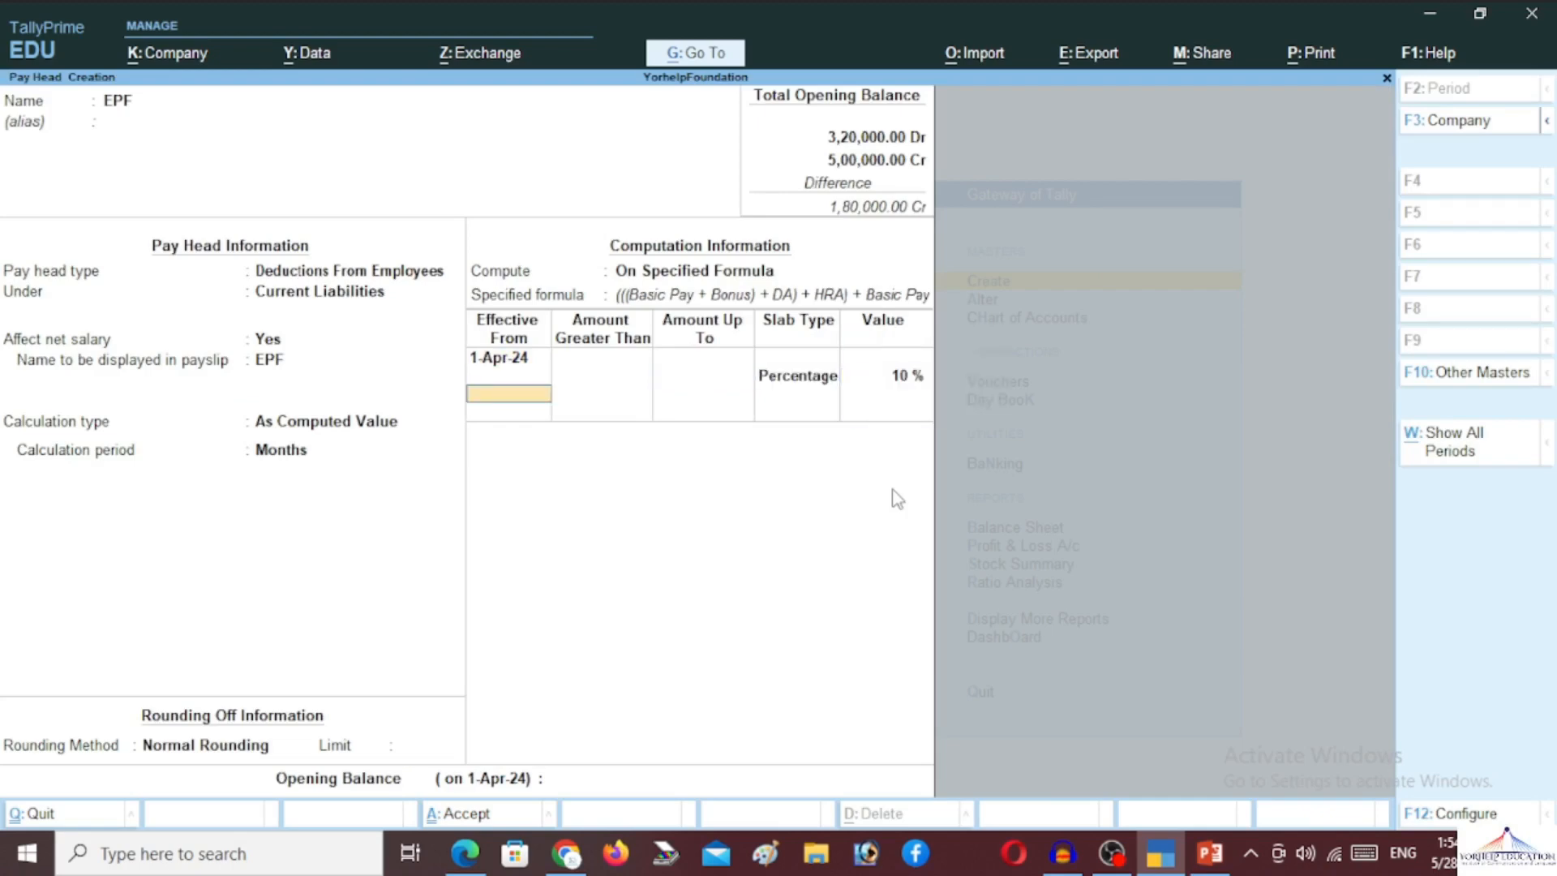
pyautogui.press('Return')
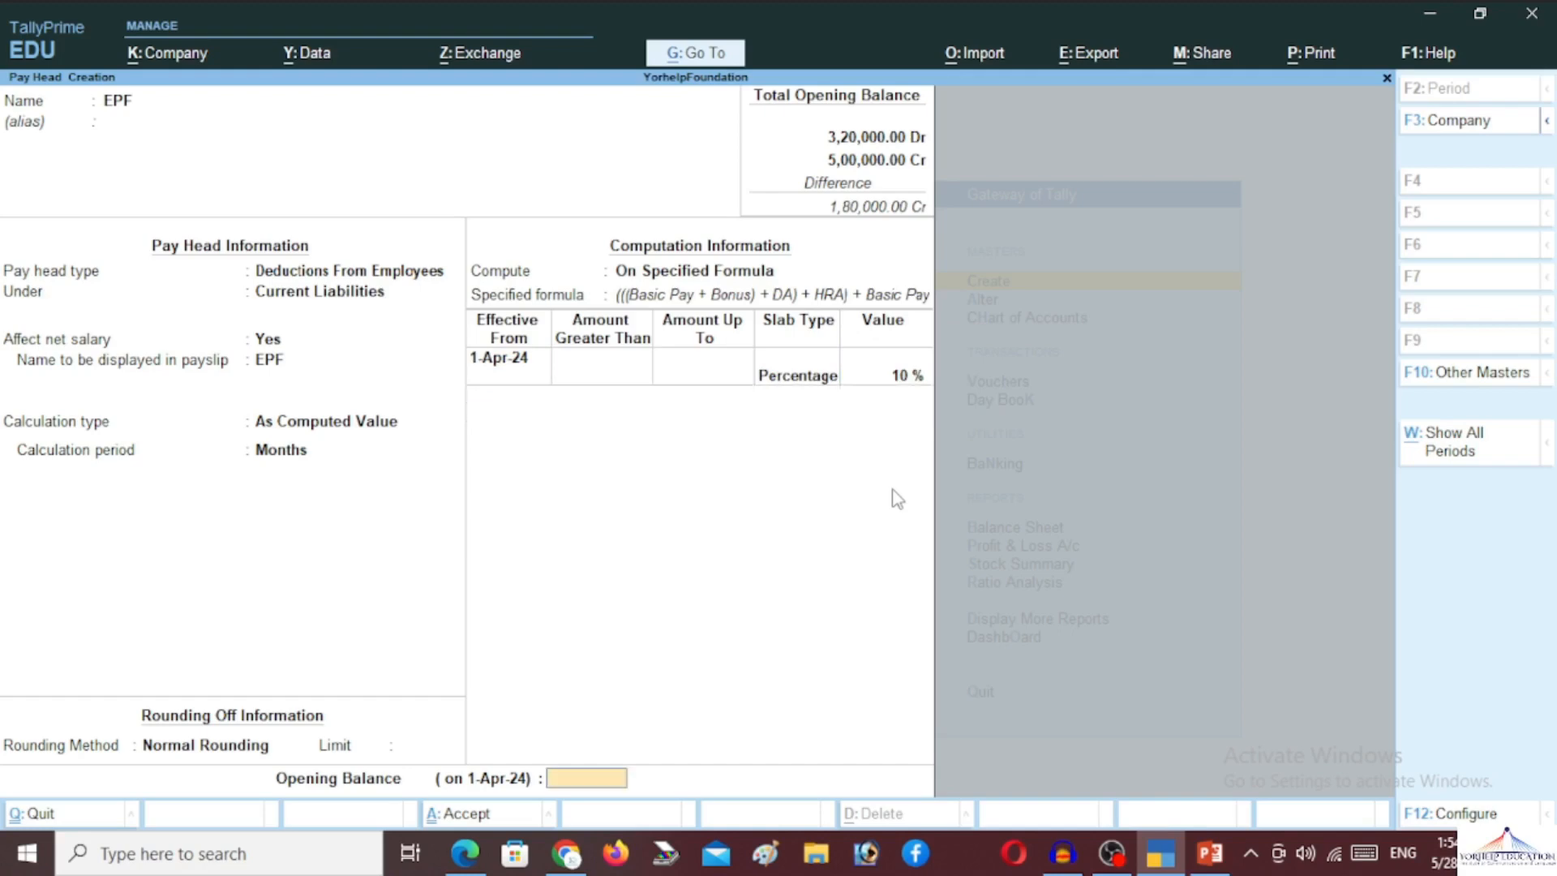
pyautogui.press('Return')
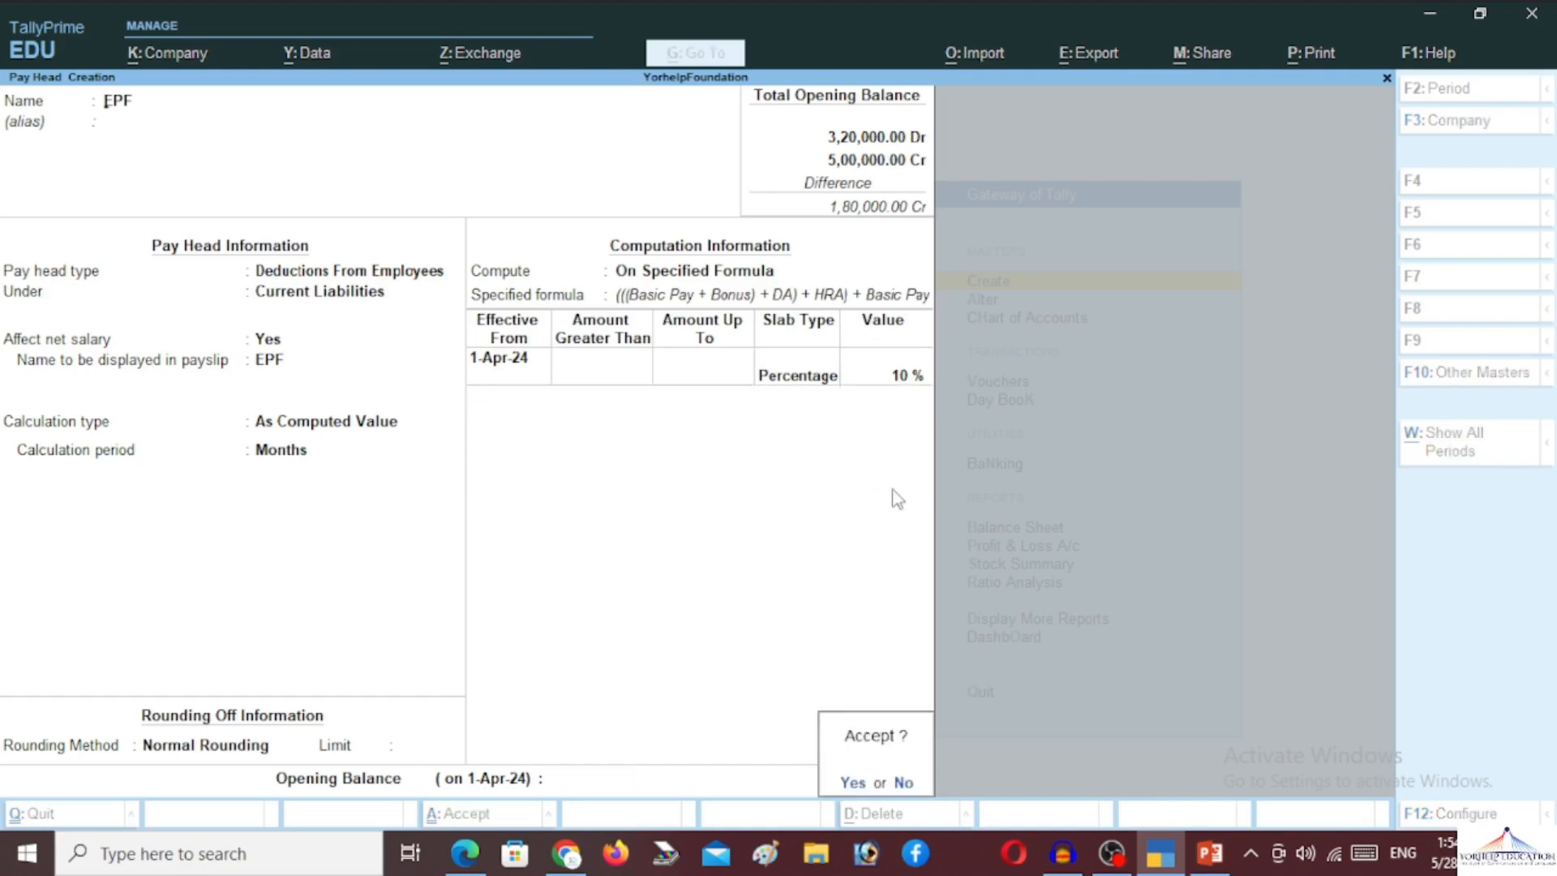
pyautogui.press('Return')
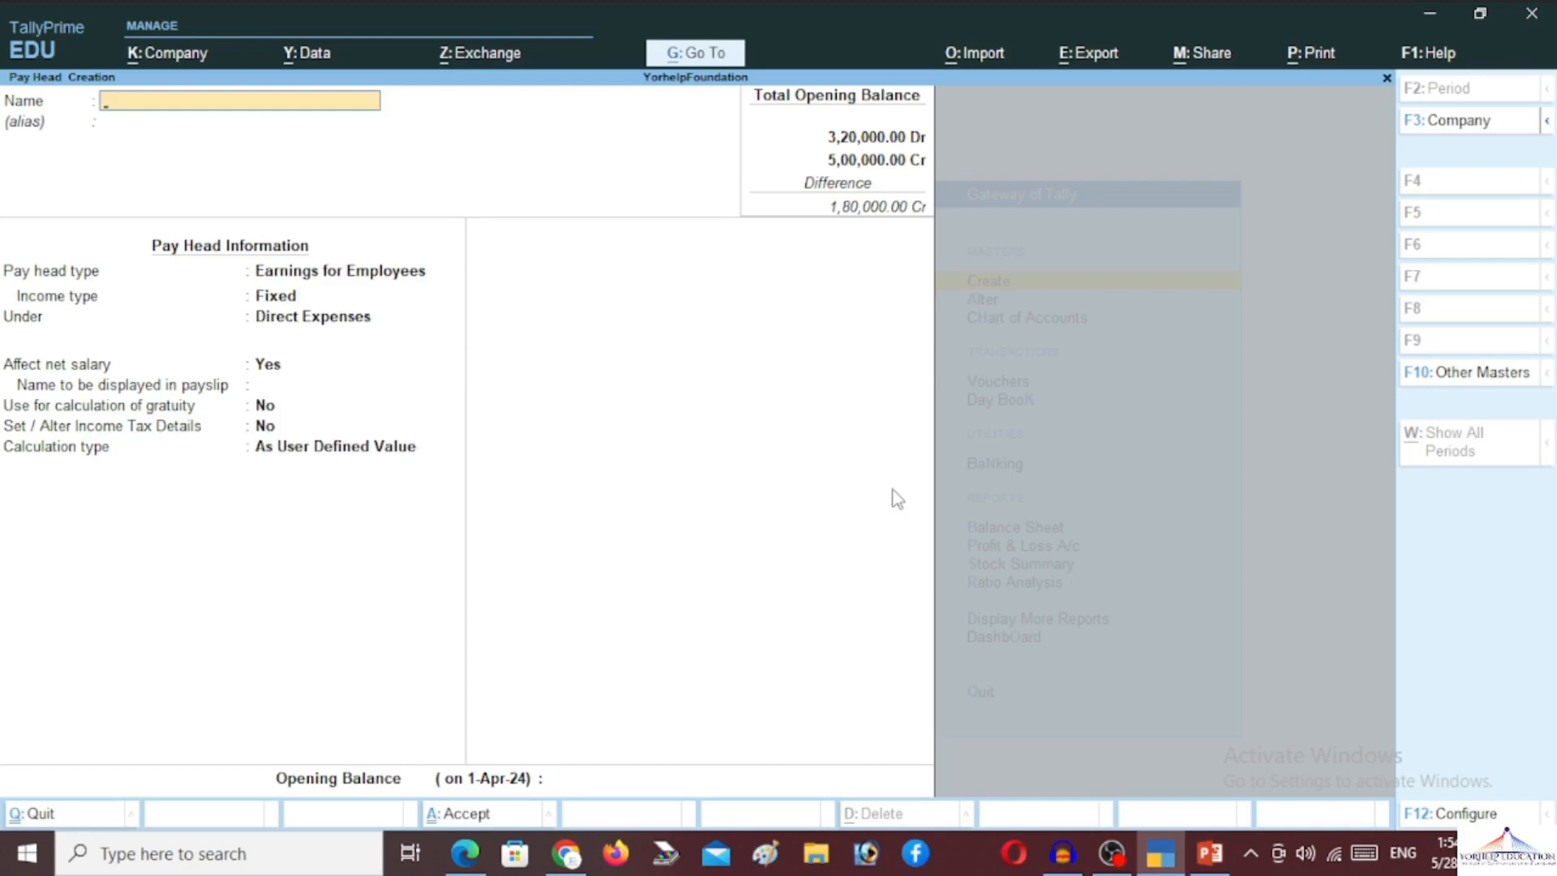
# Name the pay head Advanced Tax, a Deductions From Employees type under Current Liabilities
pyautogui.write('Advanced Tax')
pyautogui.press('Return')
pyautogui.press('Return')
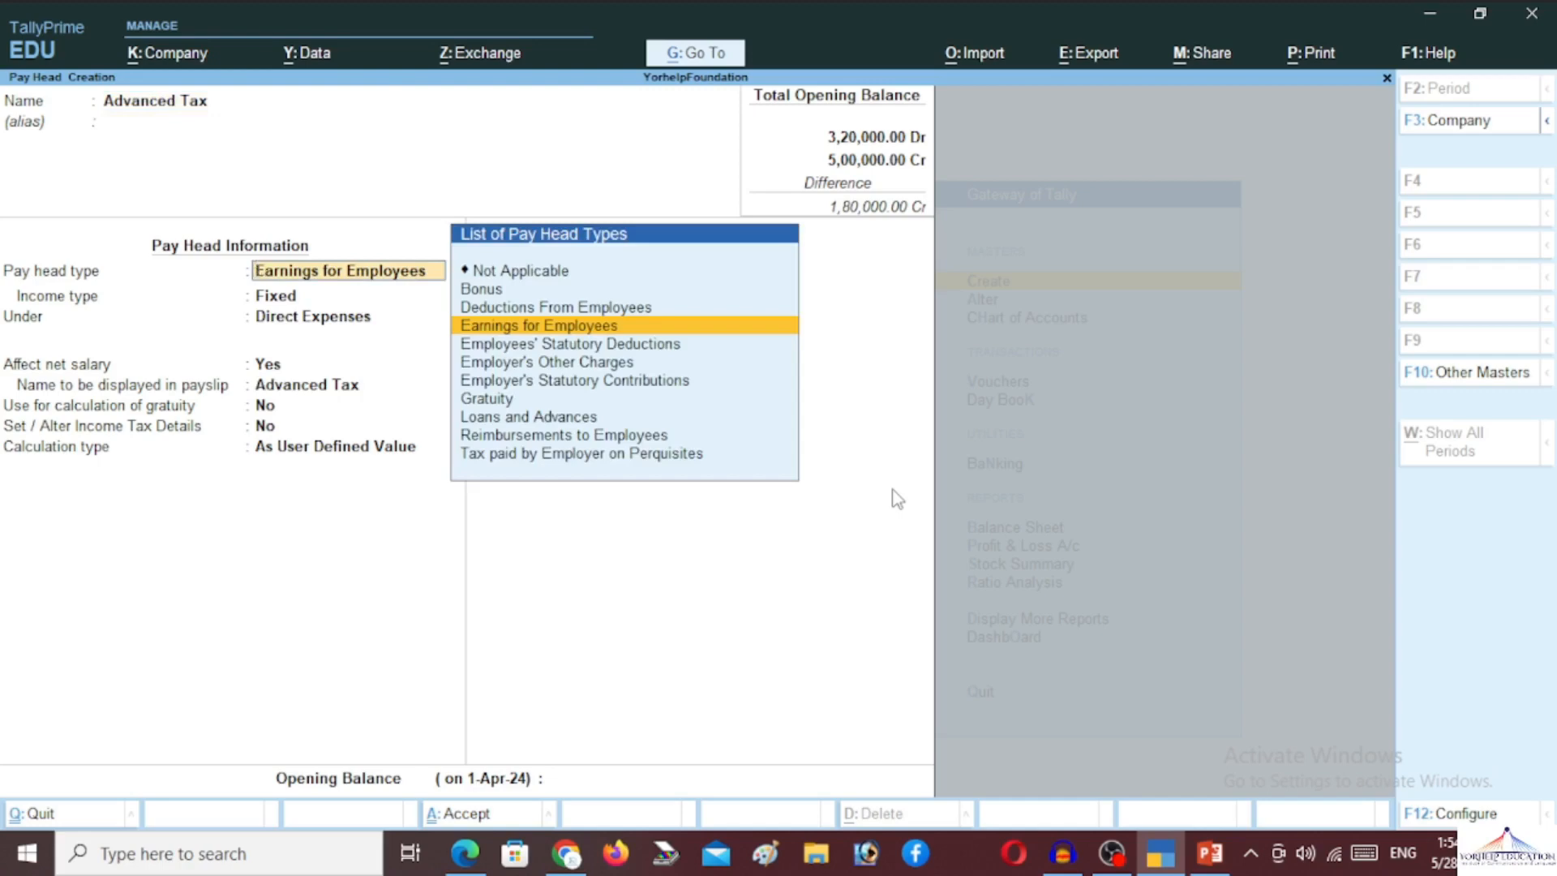
pyautogui.press('Up')
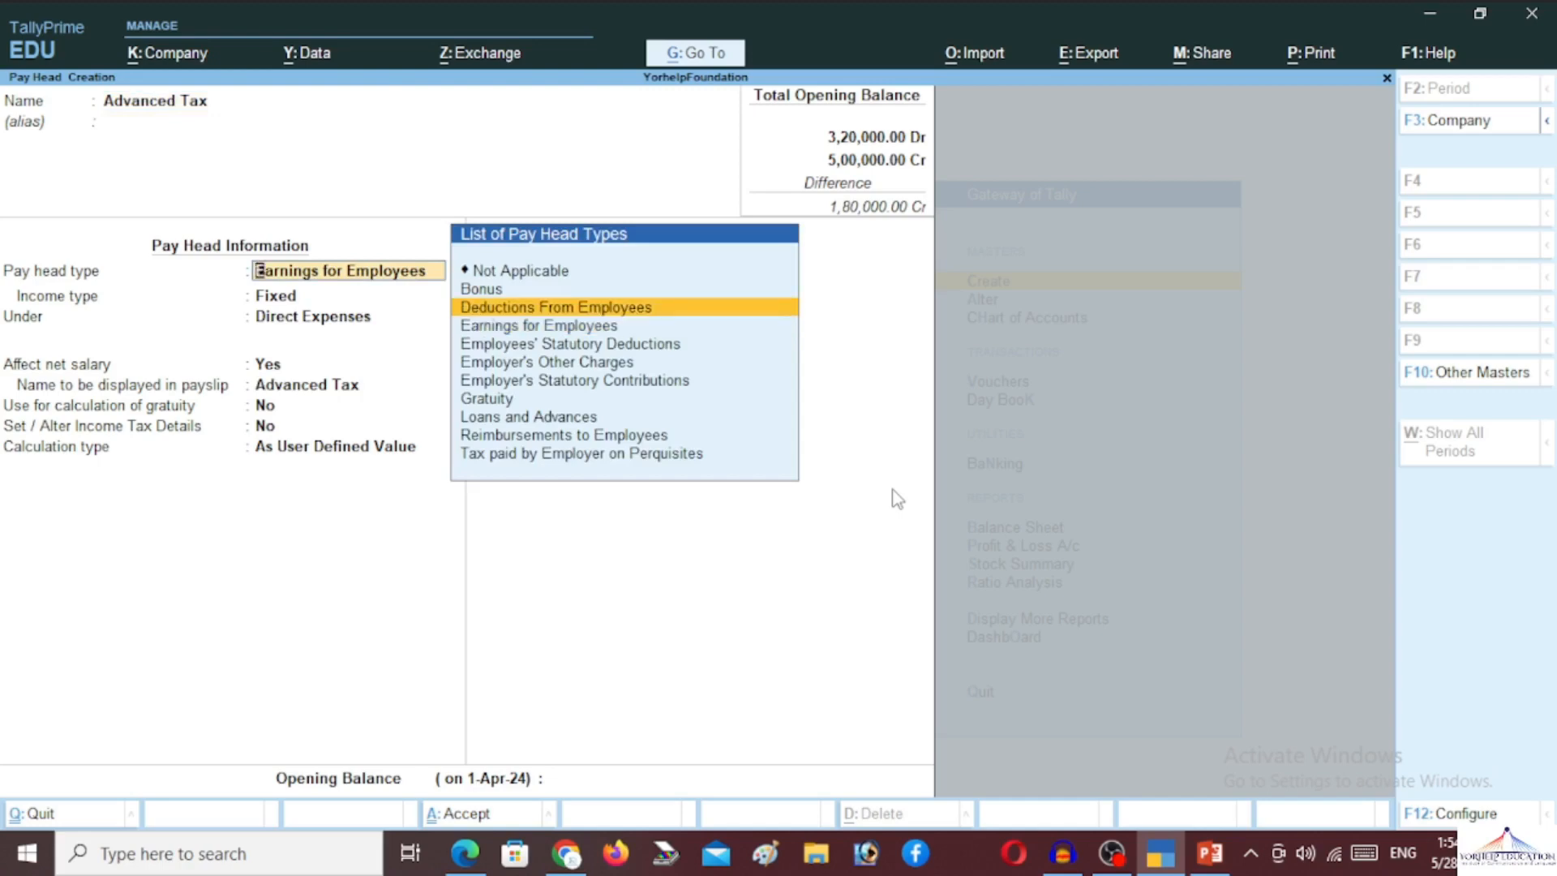
pyautogui.press('Return')
pyautogui.write('Cur')
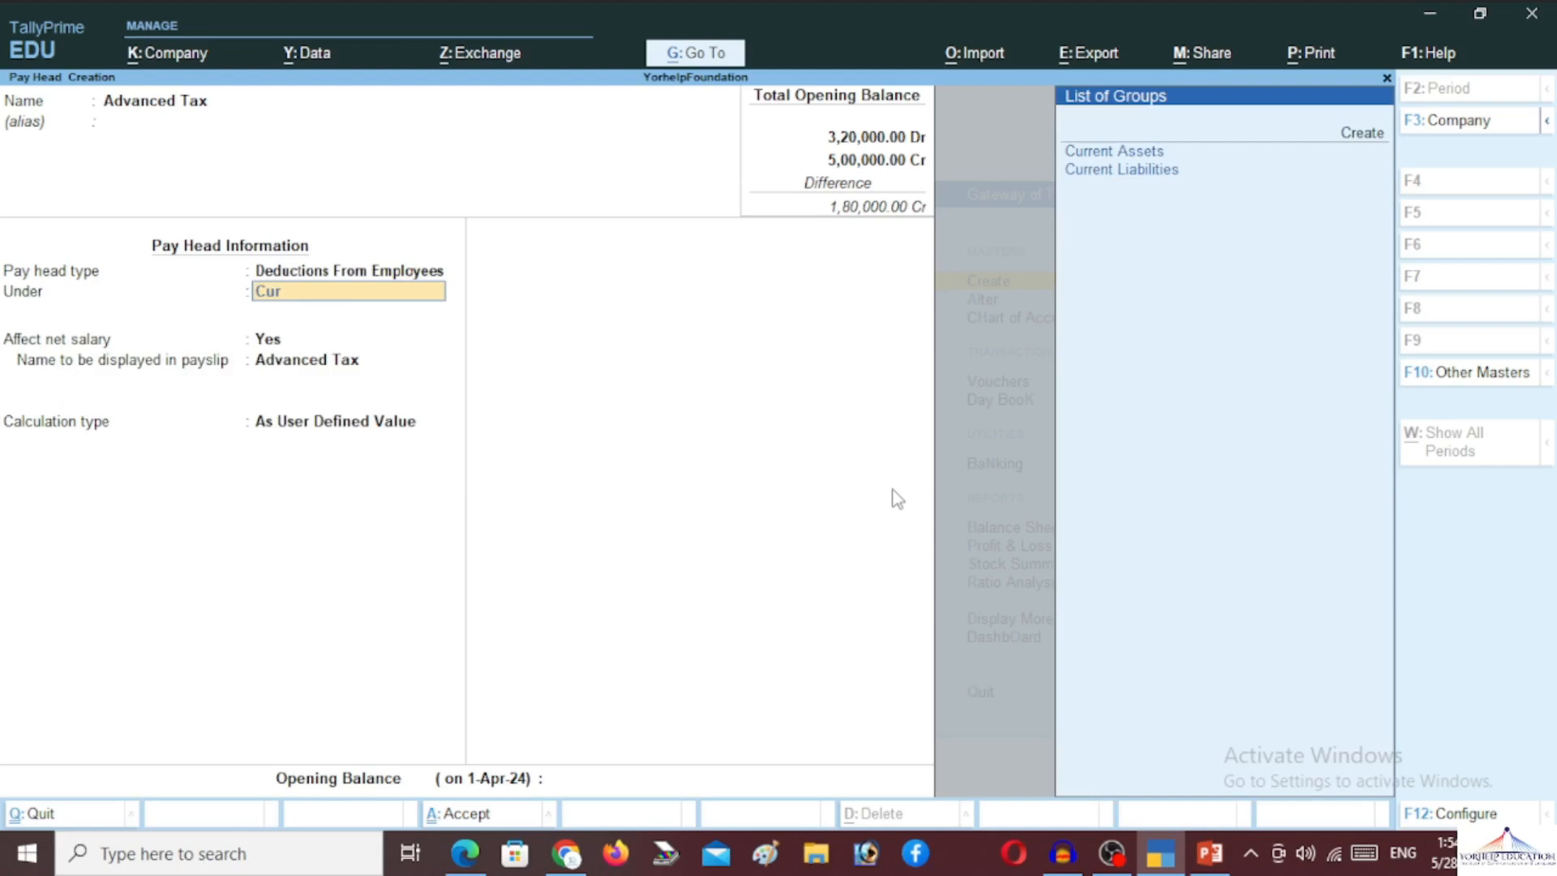
pyautogui.press('Down')
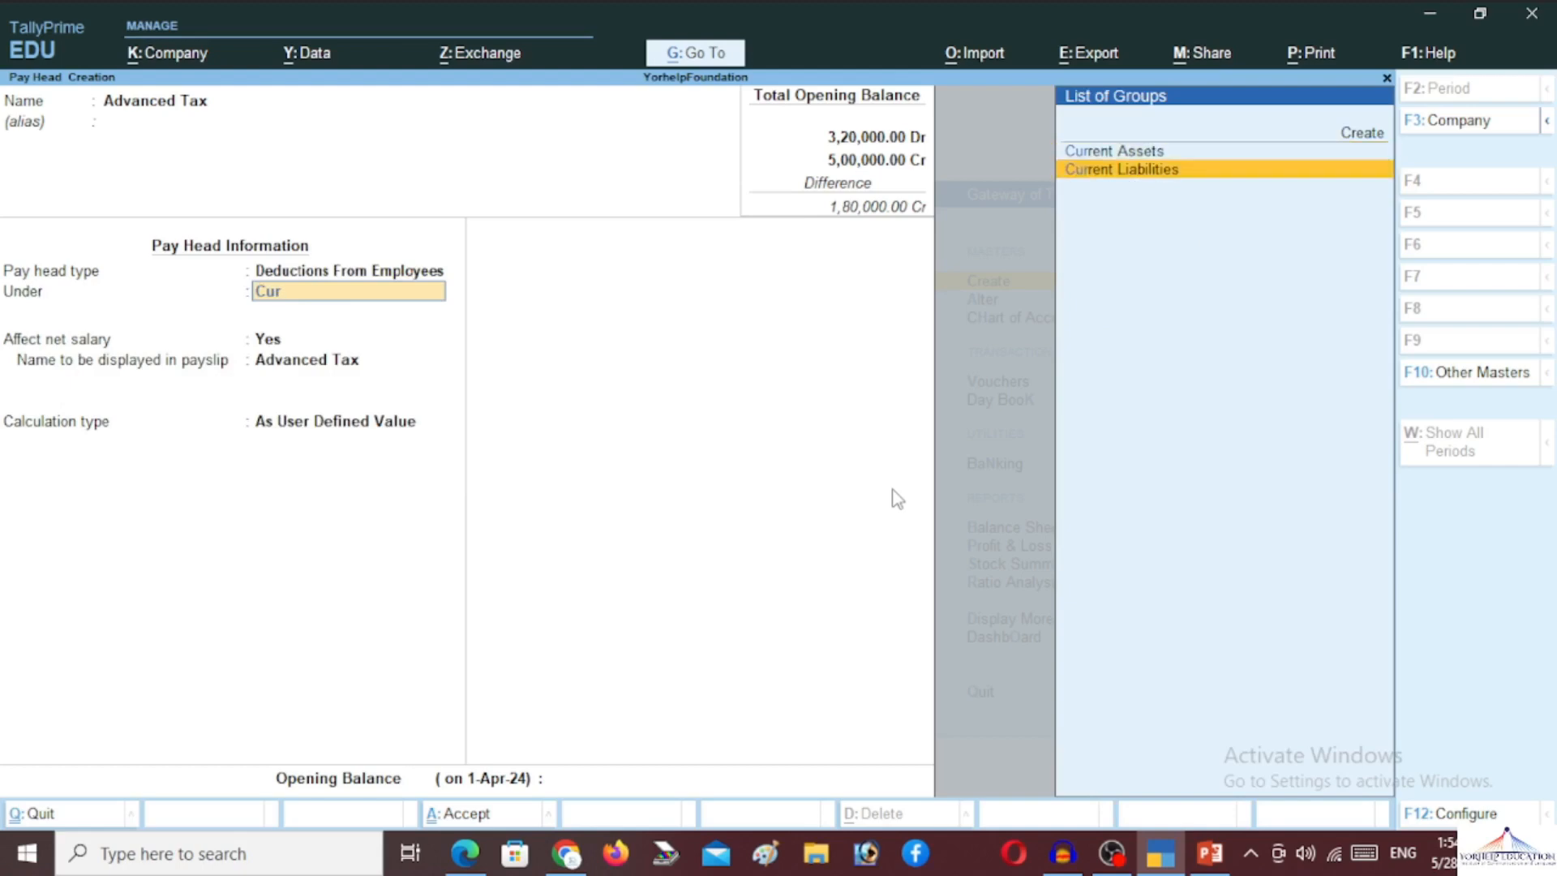
pyautogui.press('Return')
pyautogui.press('Return')
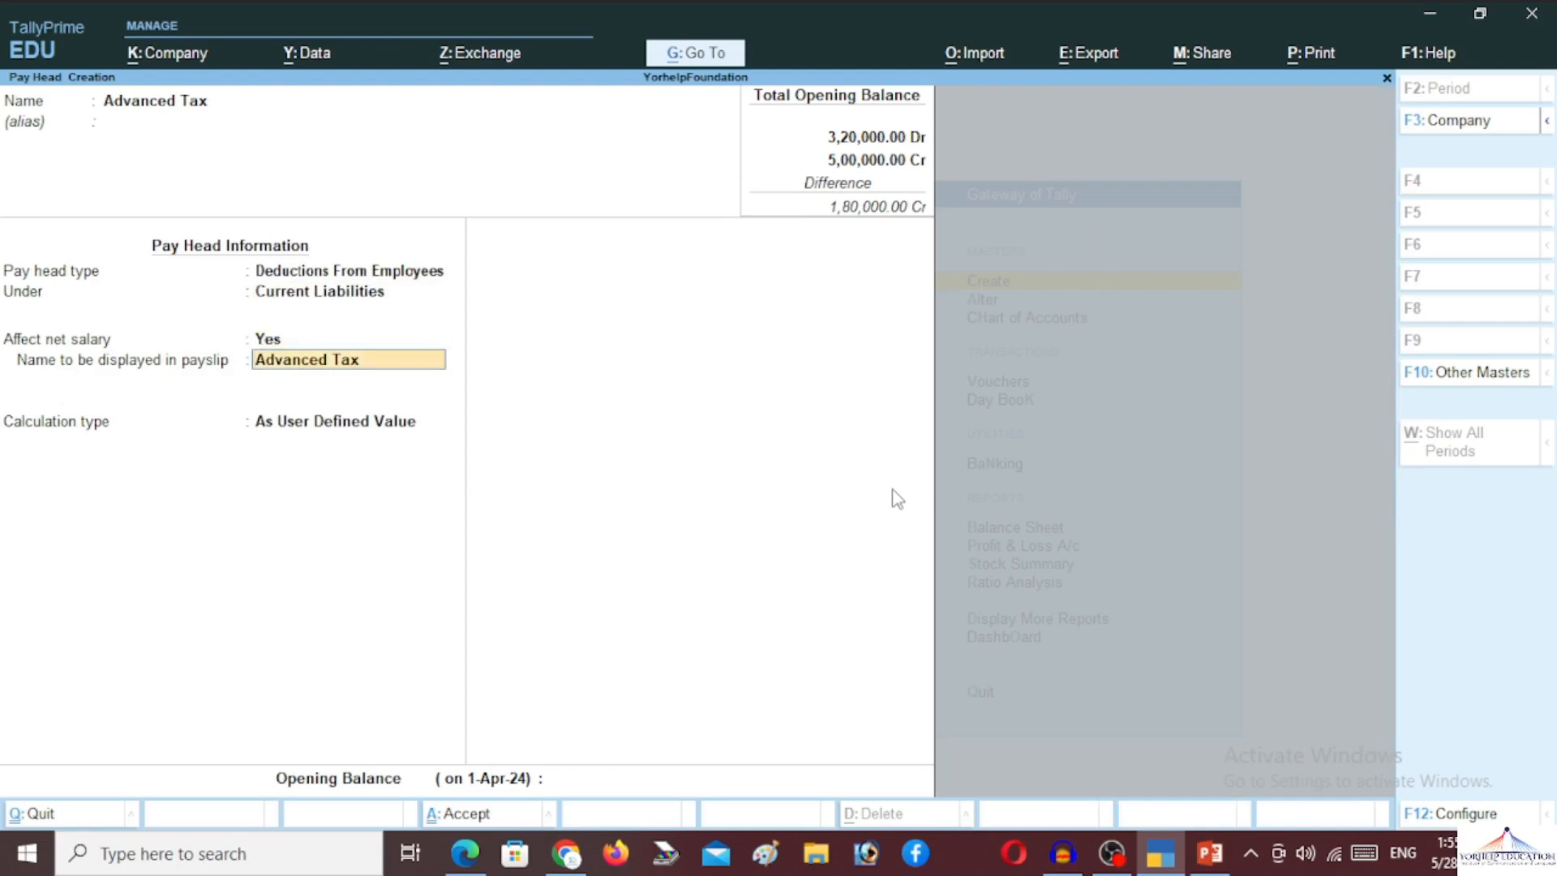
# Set it As Computed Value with Normal Rounding, computed On Specified Formula
pyautogui.press('Return')
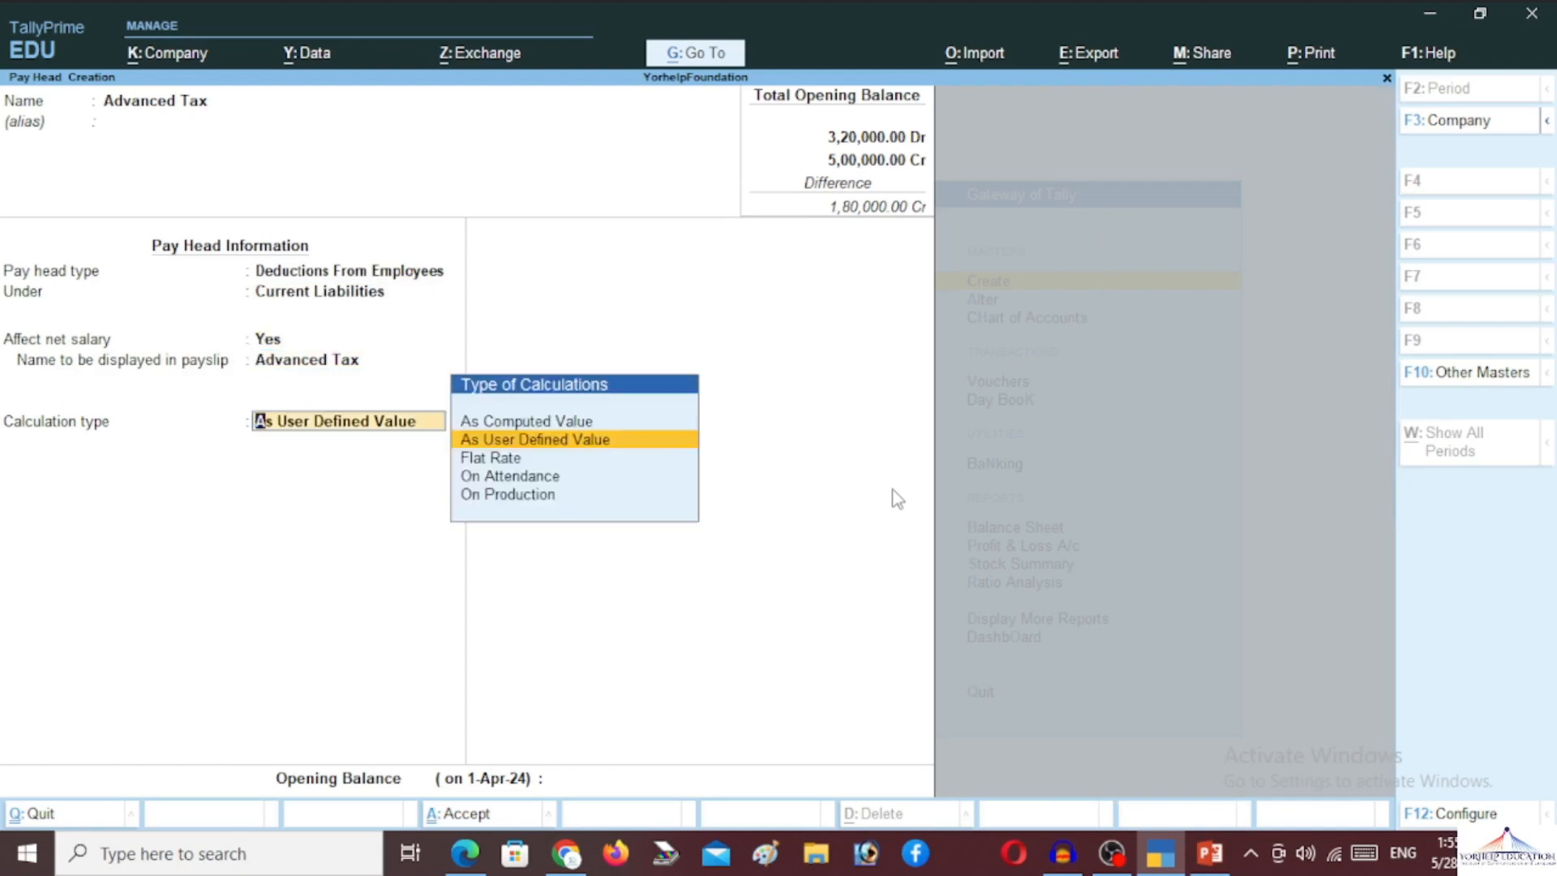
pyautogui.press('Up')
pyautogui.press('Return')
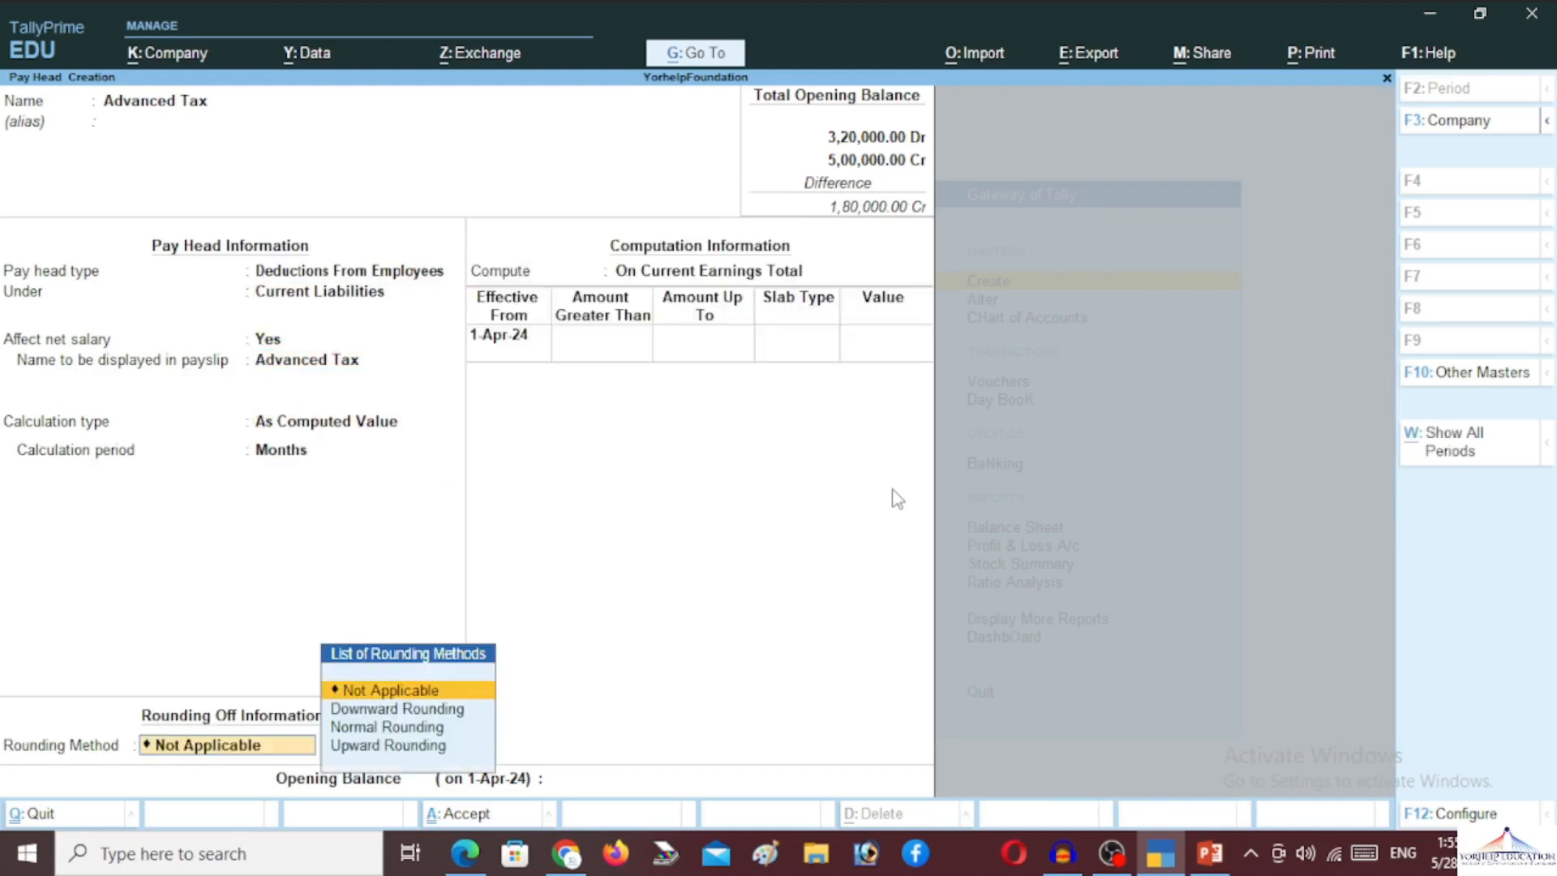
pyautogui.press('Down')
pyautogui.press('Down')
pyautogui.press('Return')
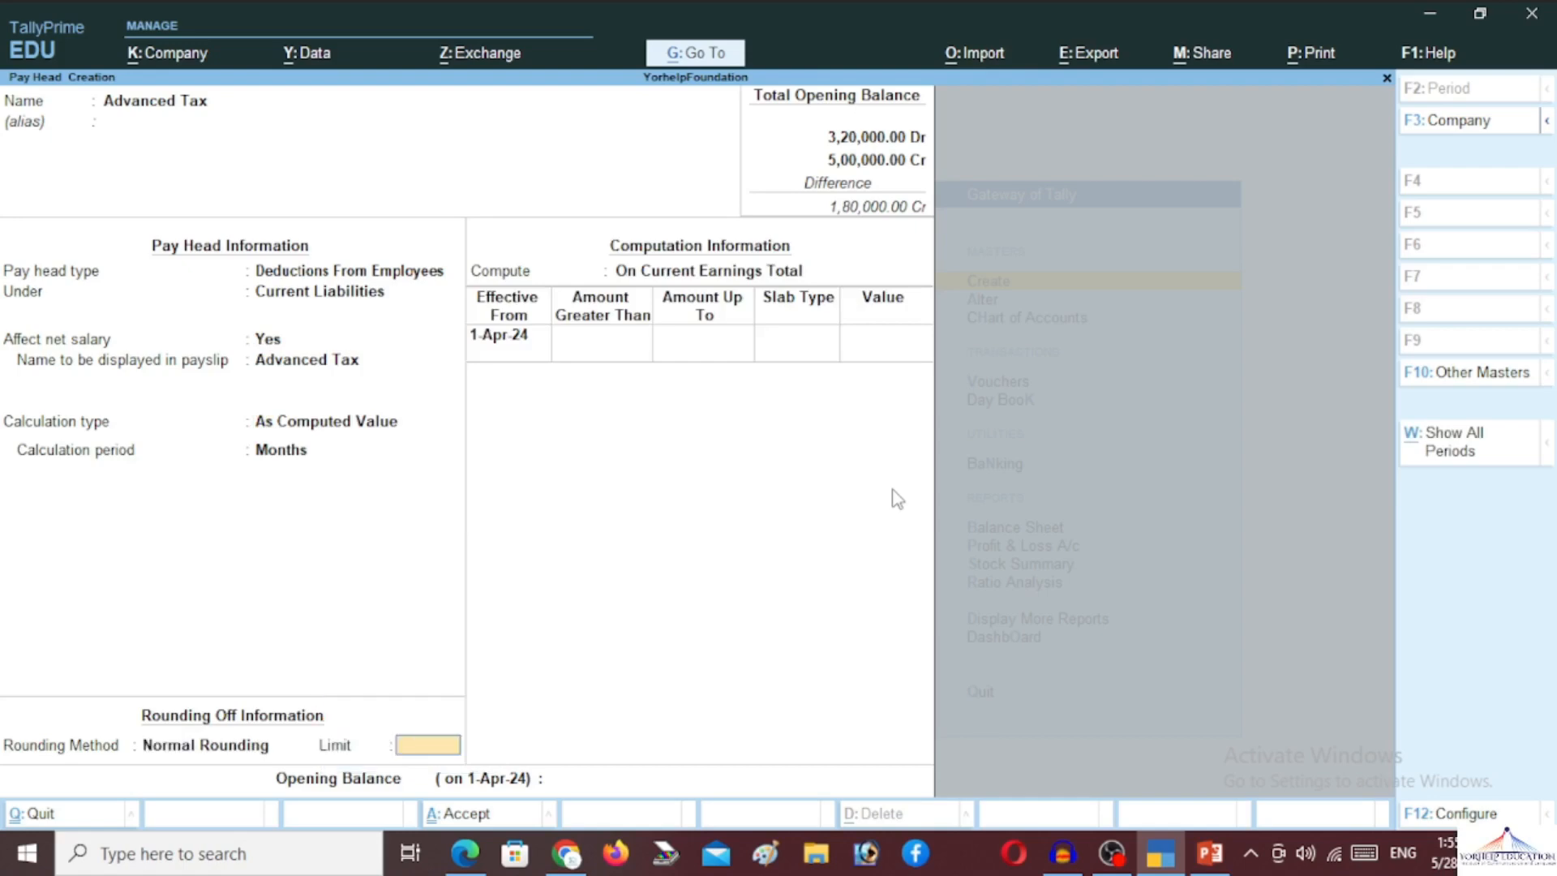
pyautogui.press('Return')
pyautogui.press('Down')
pyautogui.press('Down')
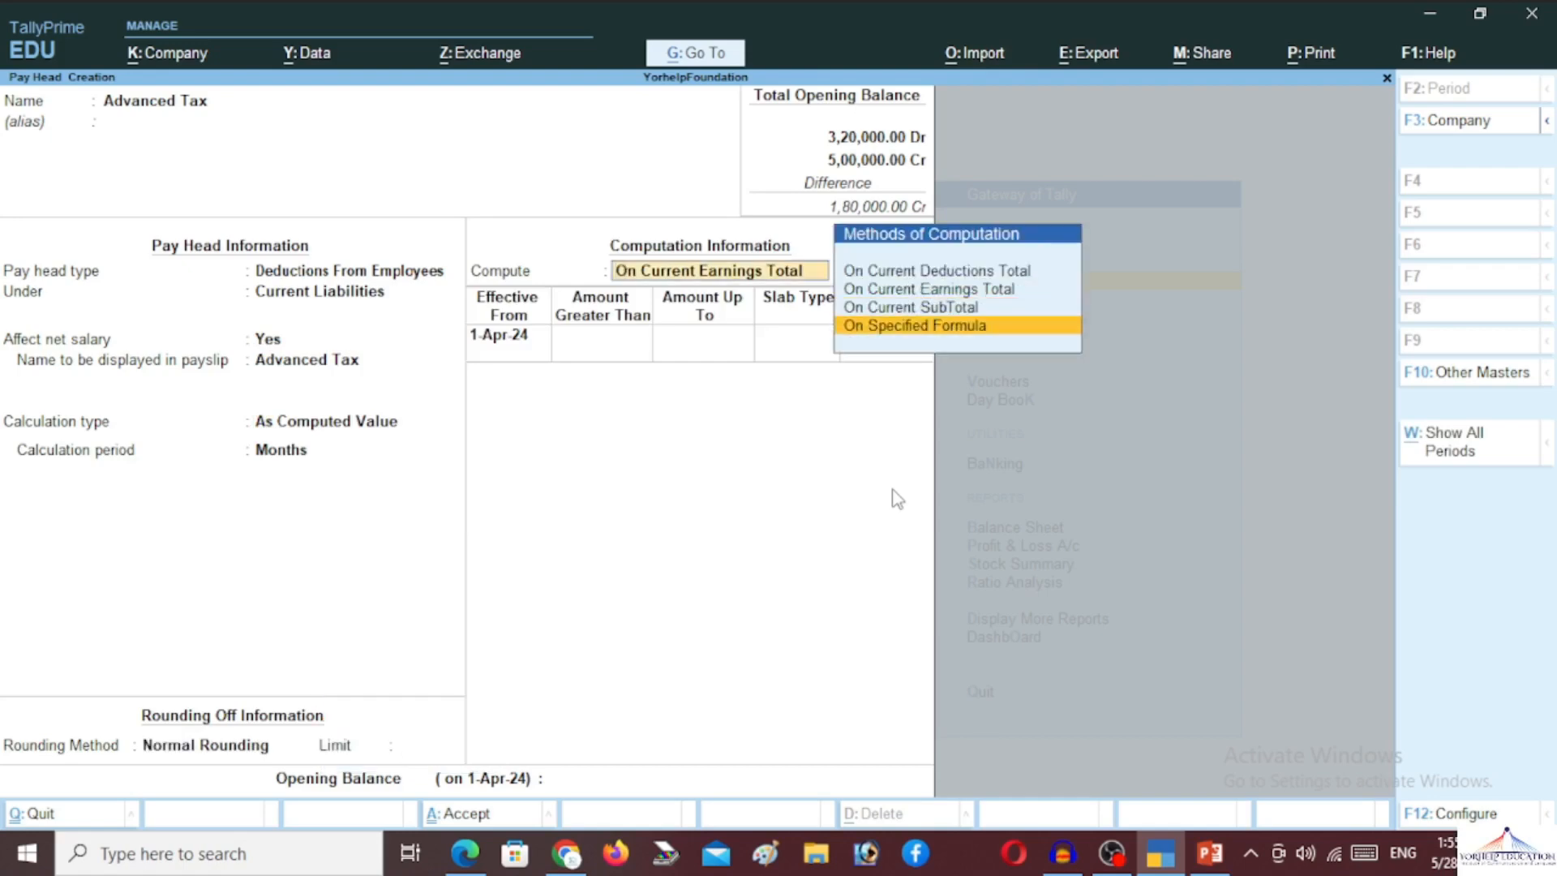
pyautogui.press('Return')
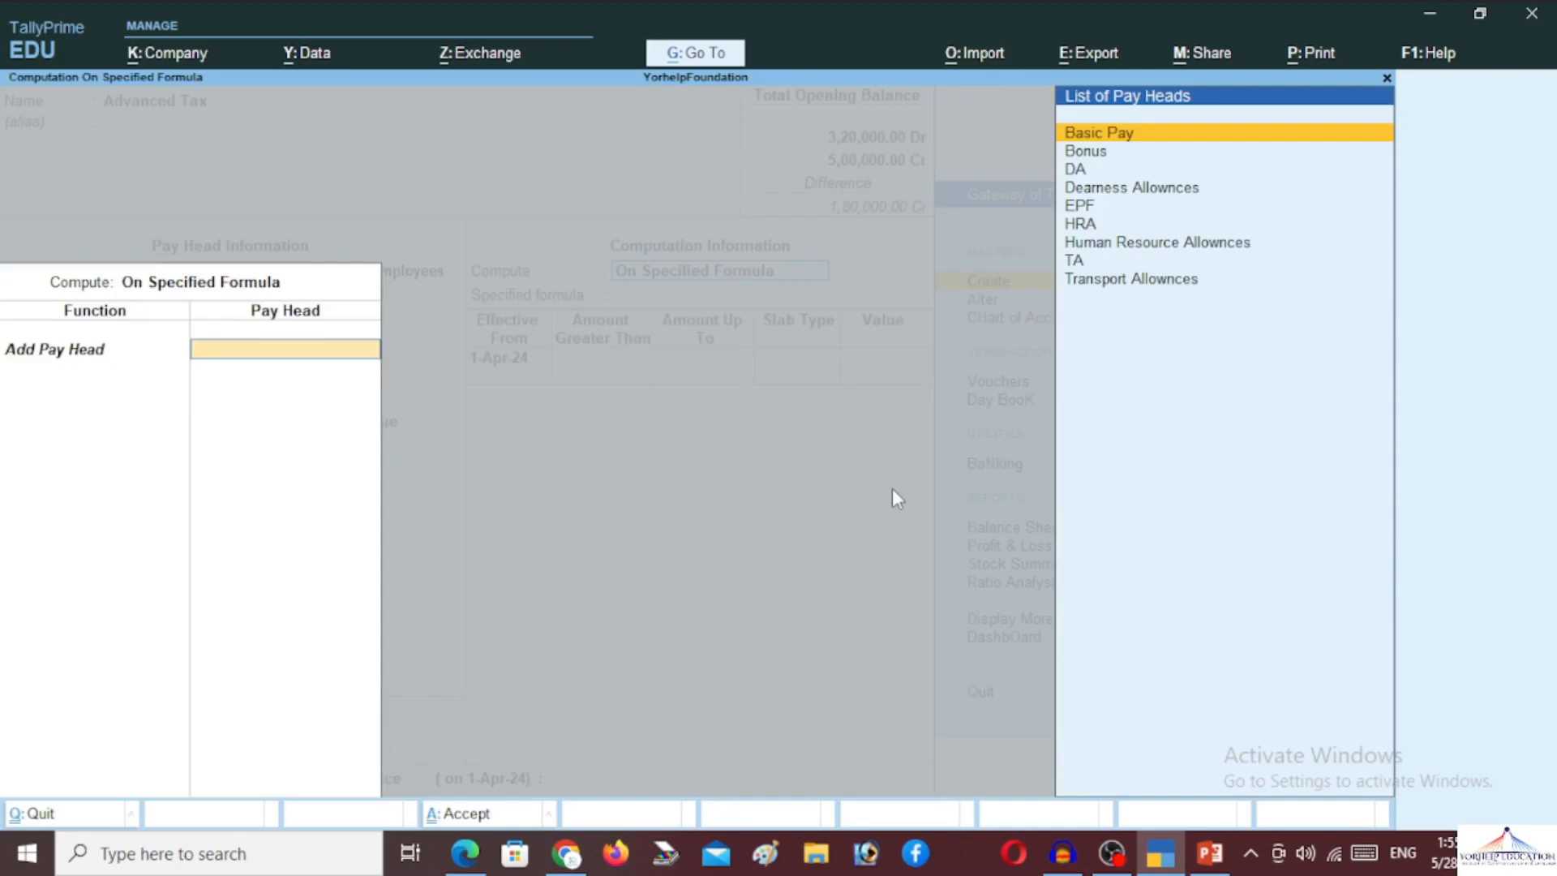
# Add Basic Pay, DA and Bonus to the Advanced Tax formula
pyautogui.press('Return')
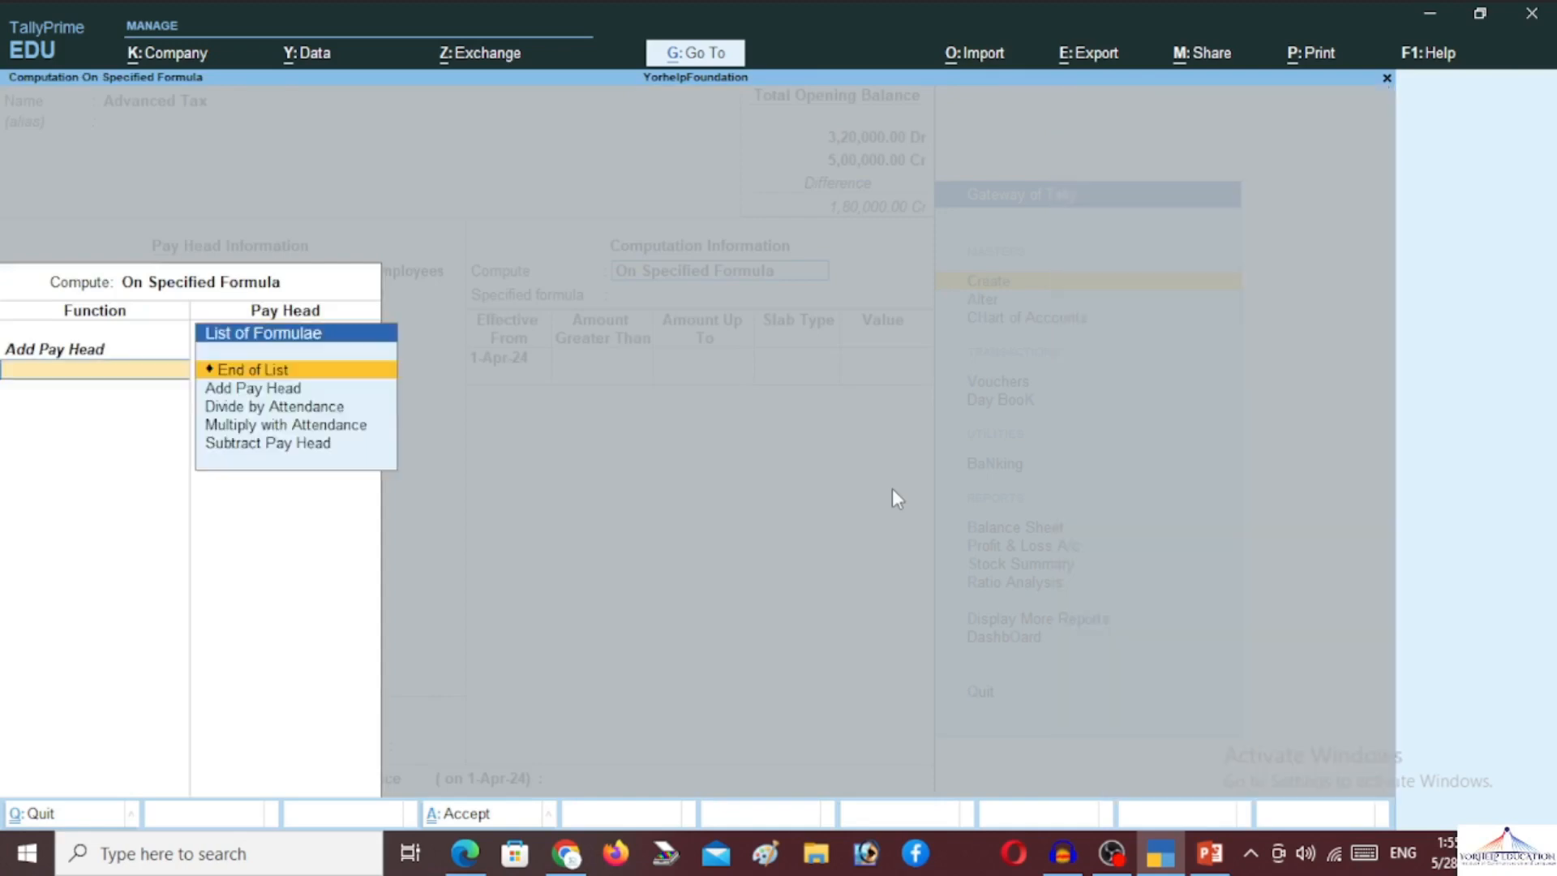
pyautogui.press('Down')
pyautogui.press('Return')
pyautogui.press('Down')
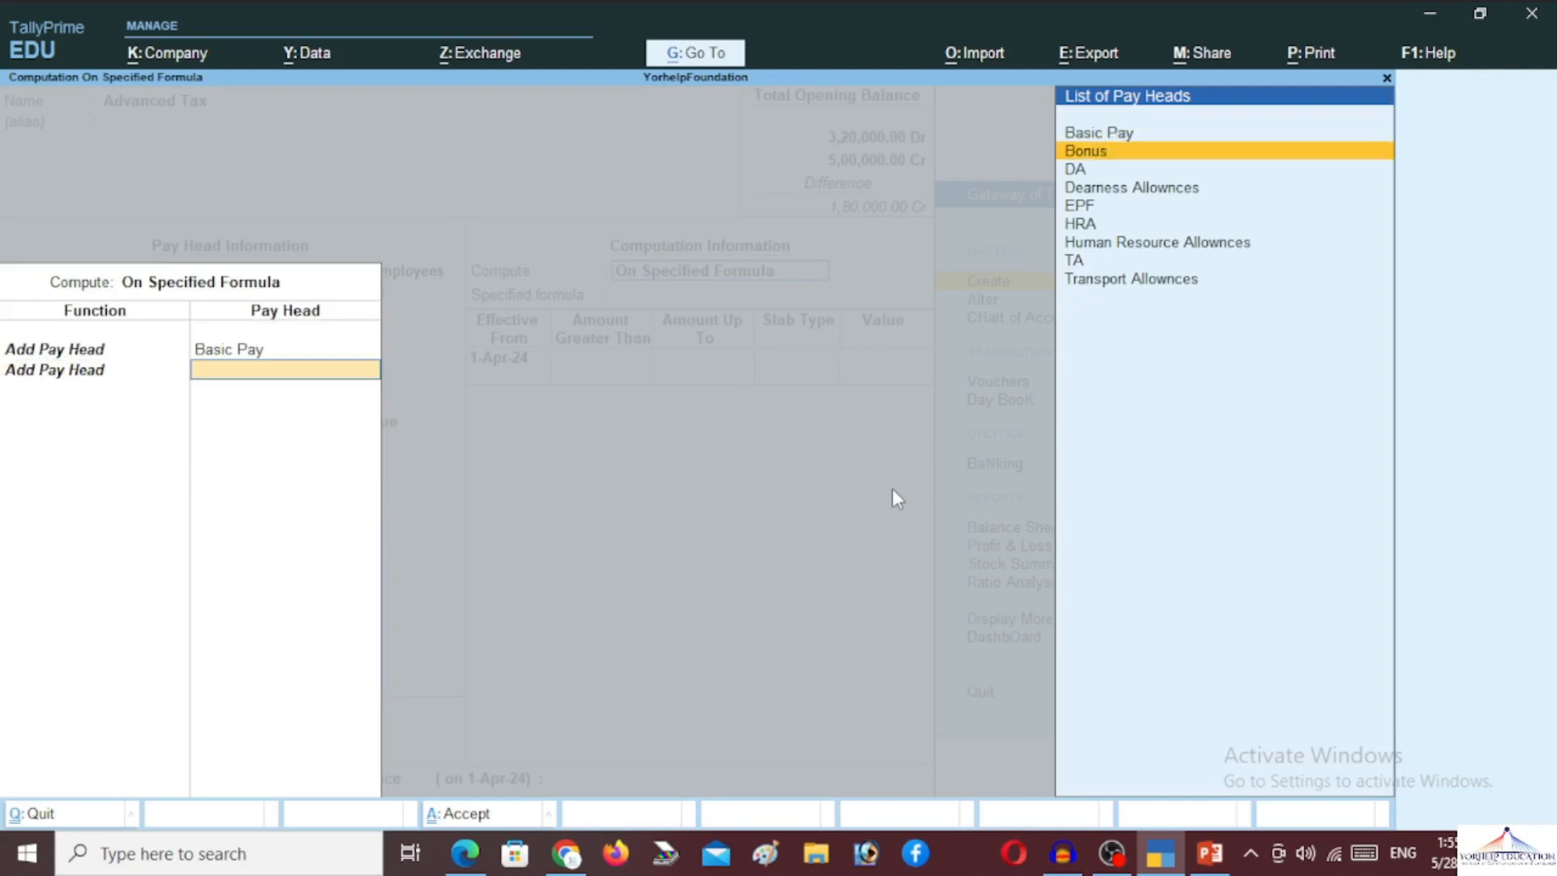
pyautogui.press('Down')
pyautogui.press('Return')
pyautogui.press('Down')
pyautogui.press('Return')
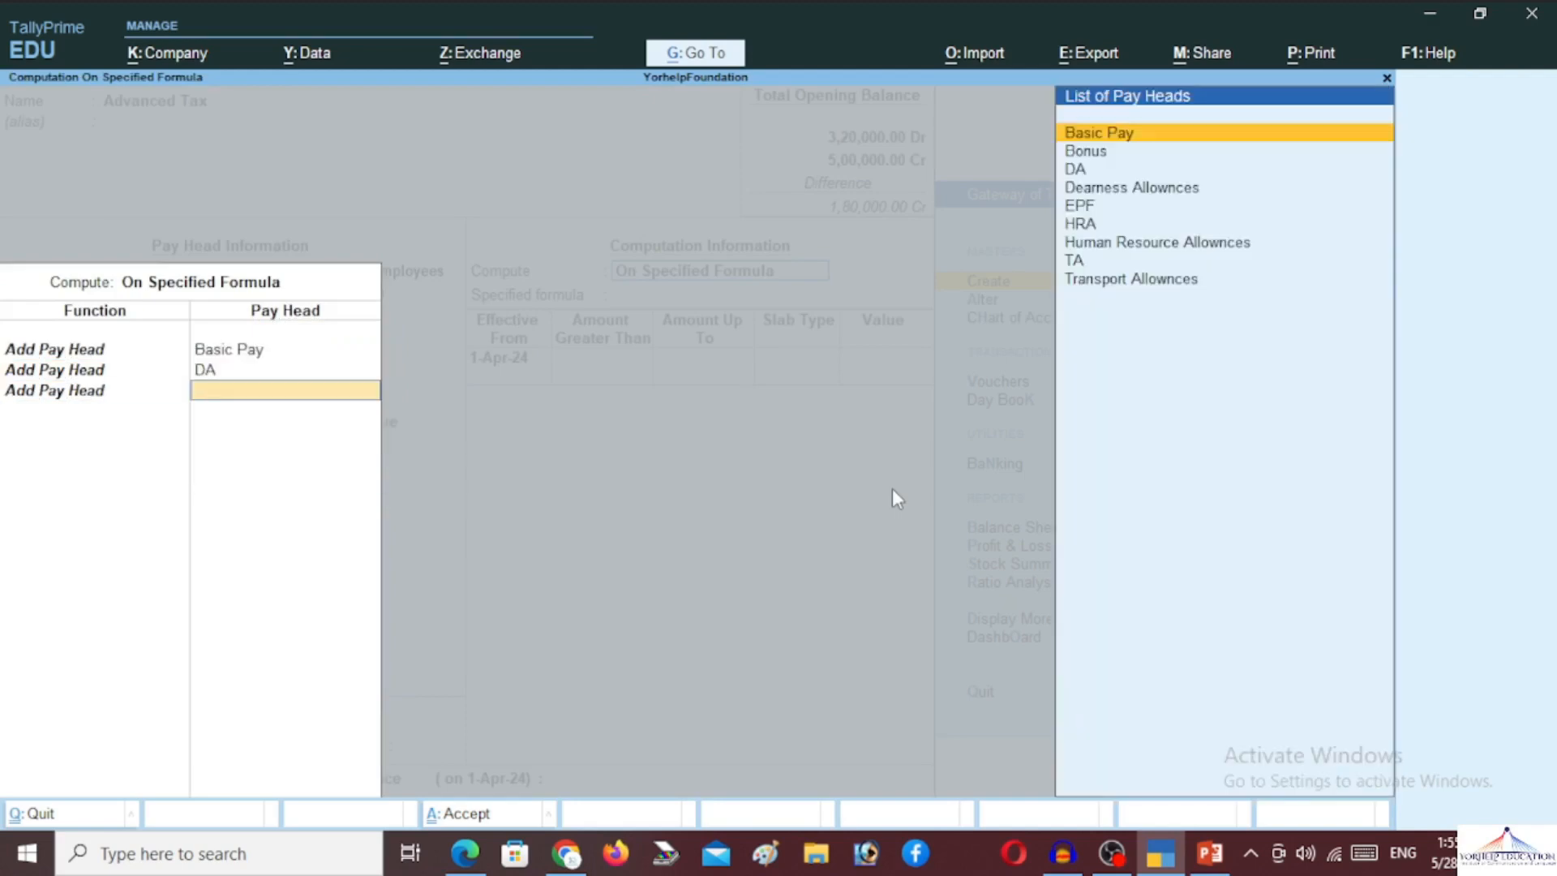
pyautogui.press('Down')
pyautogui.press('Return')
# Add HRA to the formula and end the list
pyautogui.press('Down')
pyautogui.press('Return')
pyautogui.press('Down')
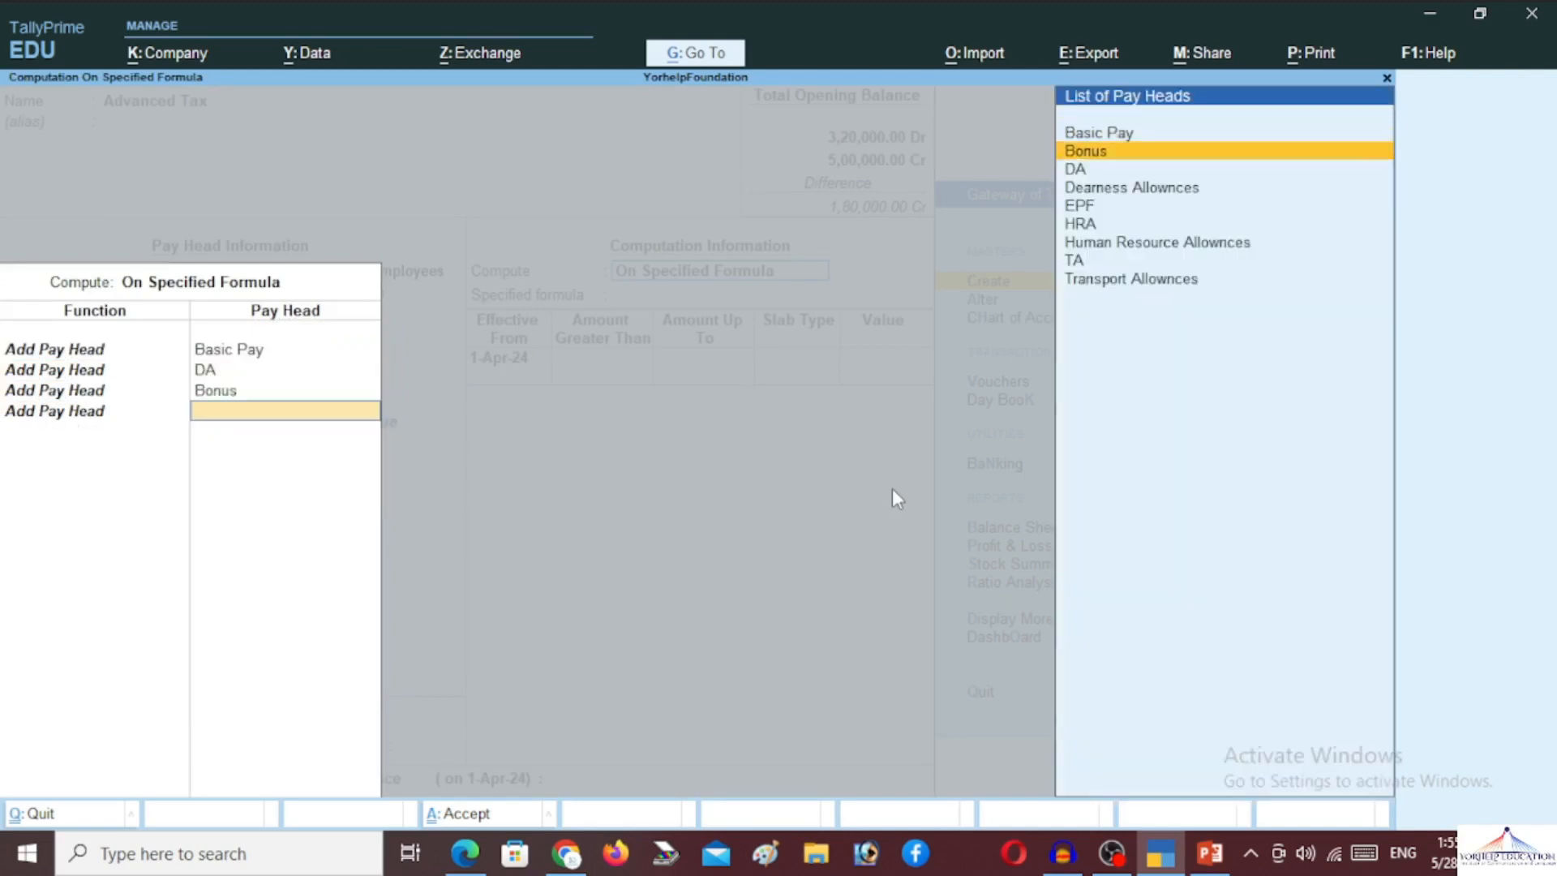
pyautogui.press('Down')
pyautogui.press('Down')
pyautogui.press('Down')
pyautogui.press('Down')
pyautogui.press('Return')
pyautogui.press('Down')
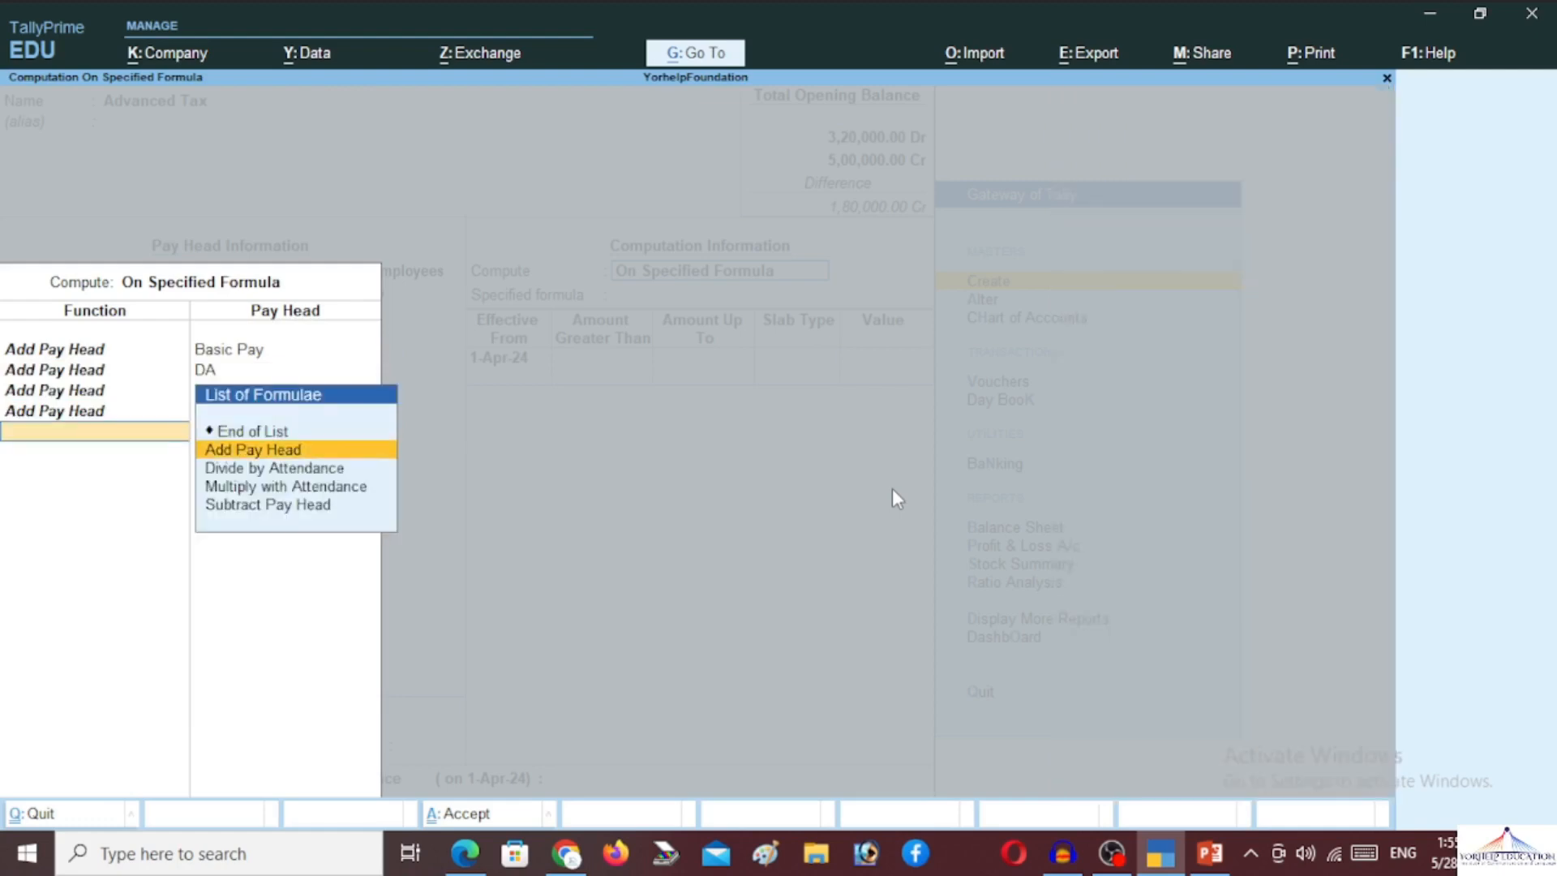
pyautogui.press('Return')
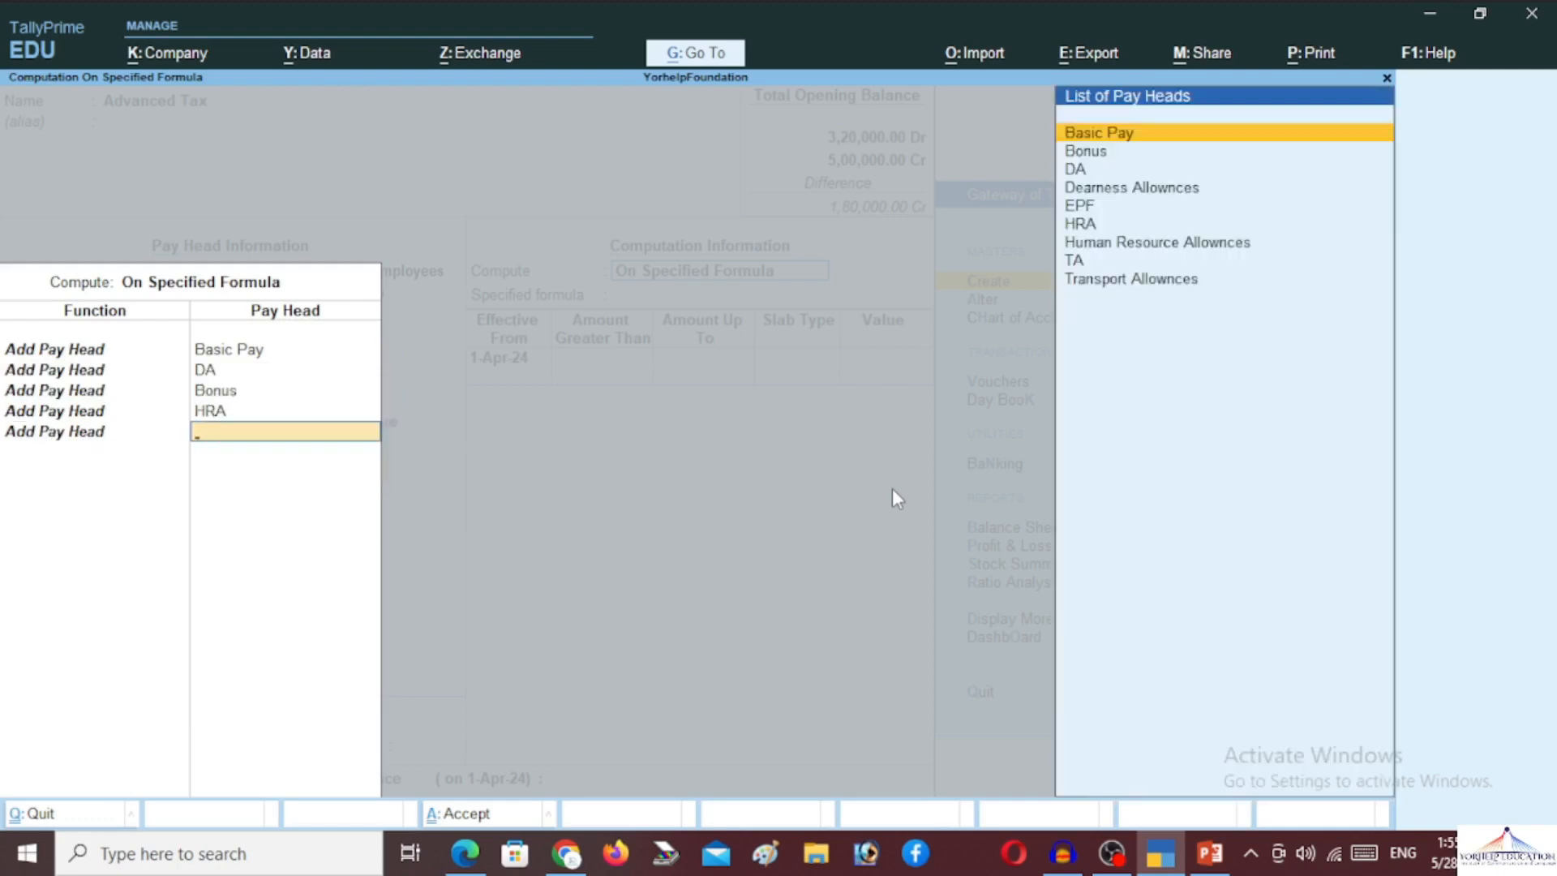
pyautogui.press('Escape')
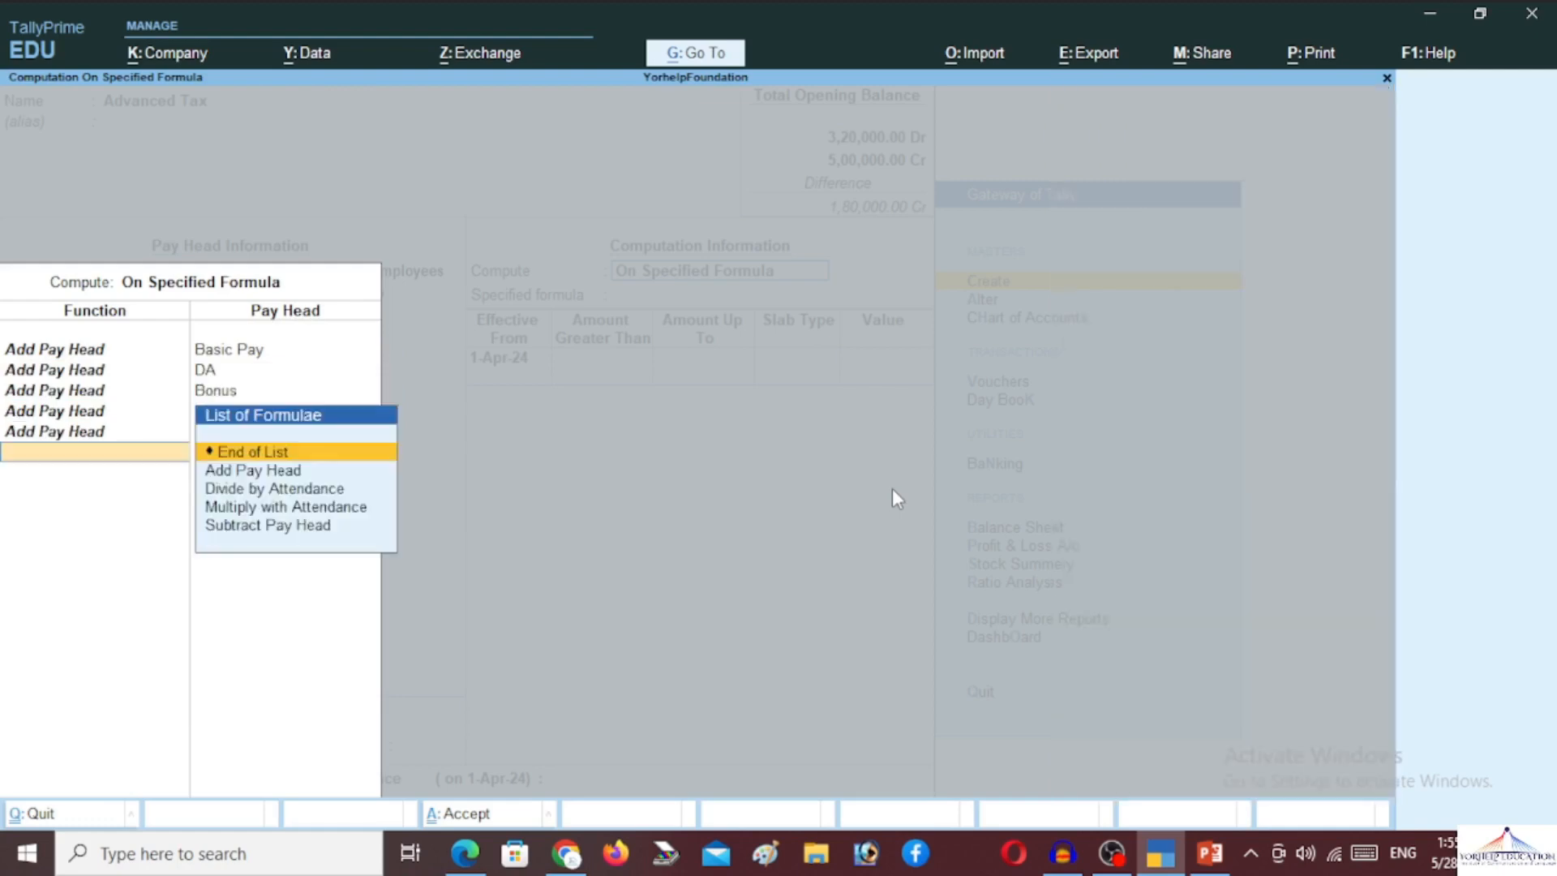
pyautogui.press('Return')
# Set a 10% percentage slab and accept the Advanced Tax pay head
pyautogui.press('Return')
pyautogui.press('Return')
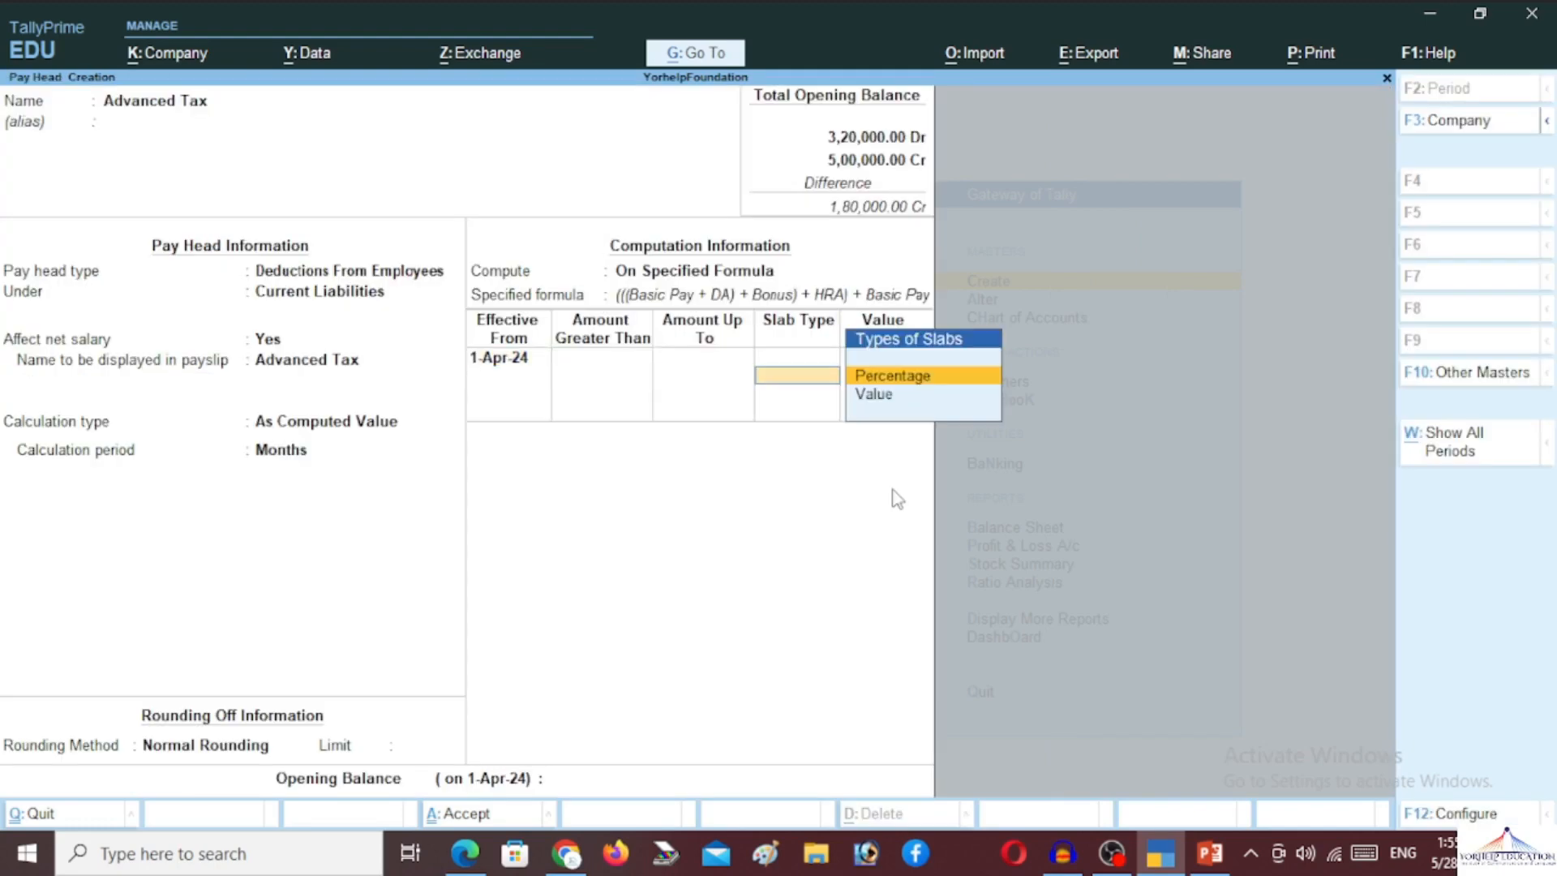
pyautogui.press('Return')
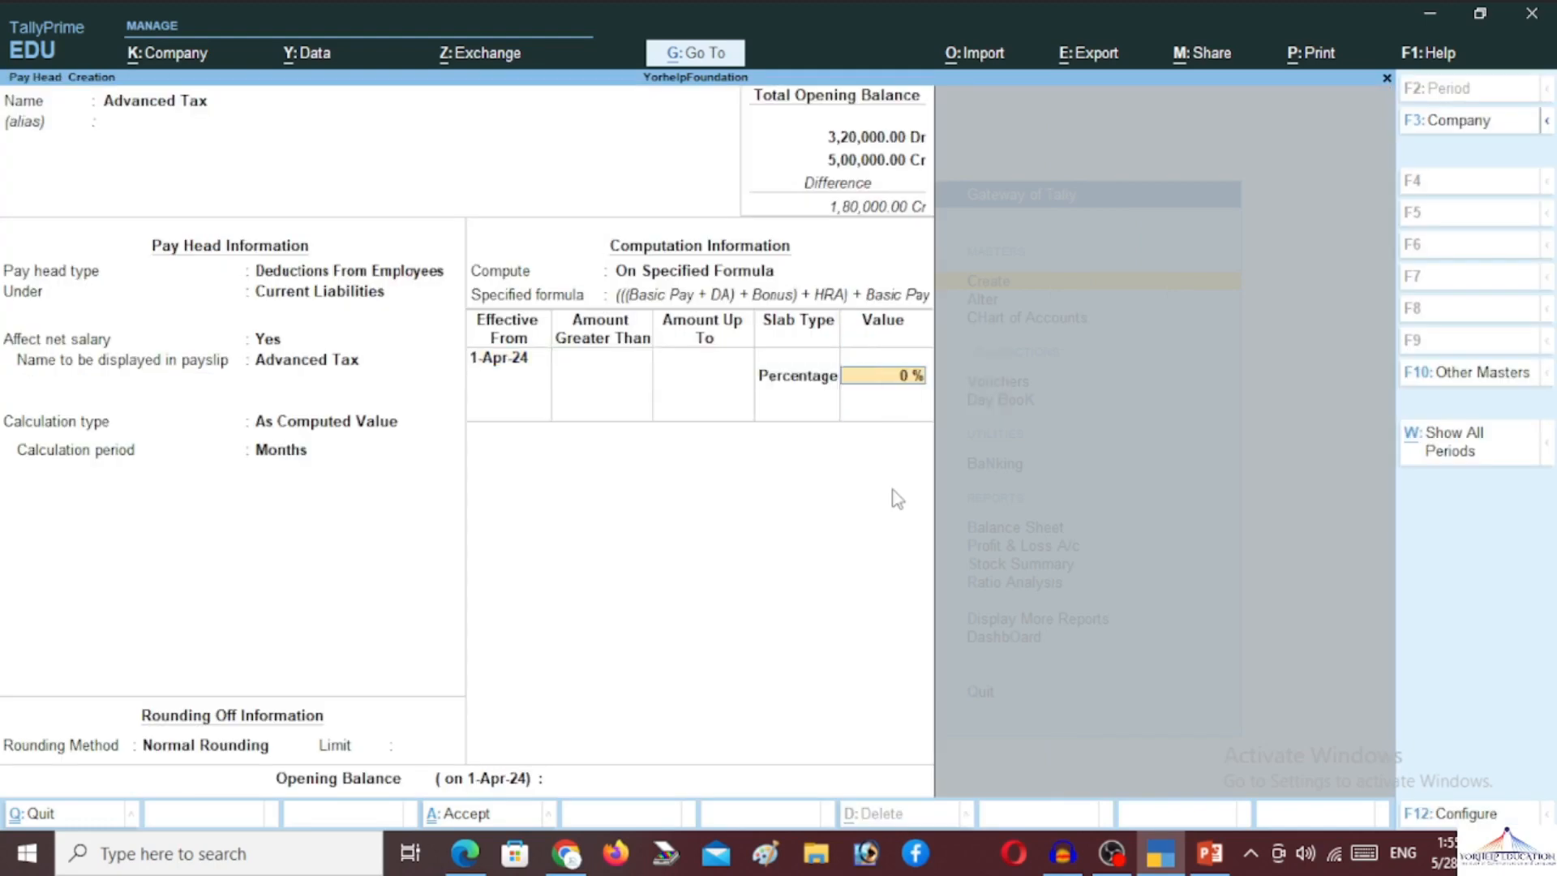
pyautogui.write('10')
pyautogui.press('Return')
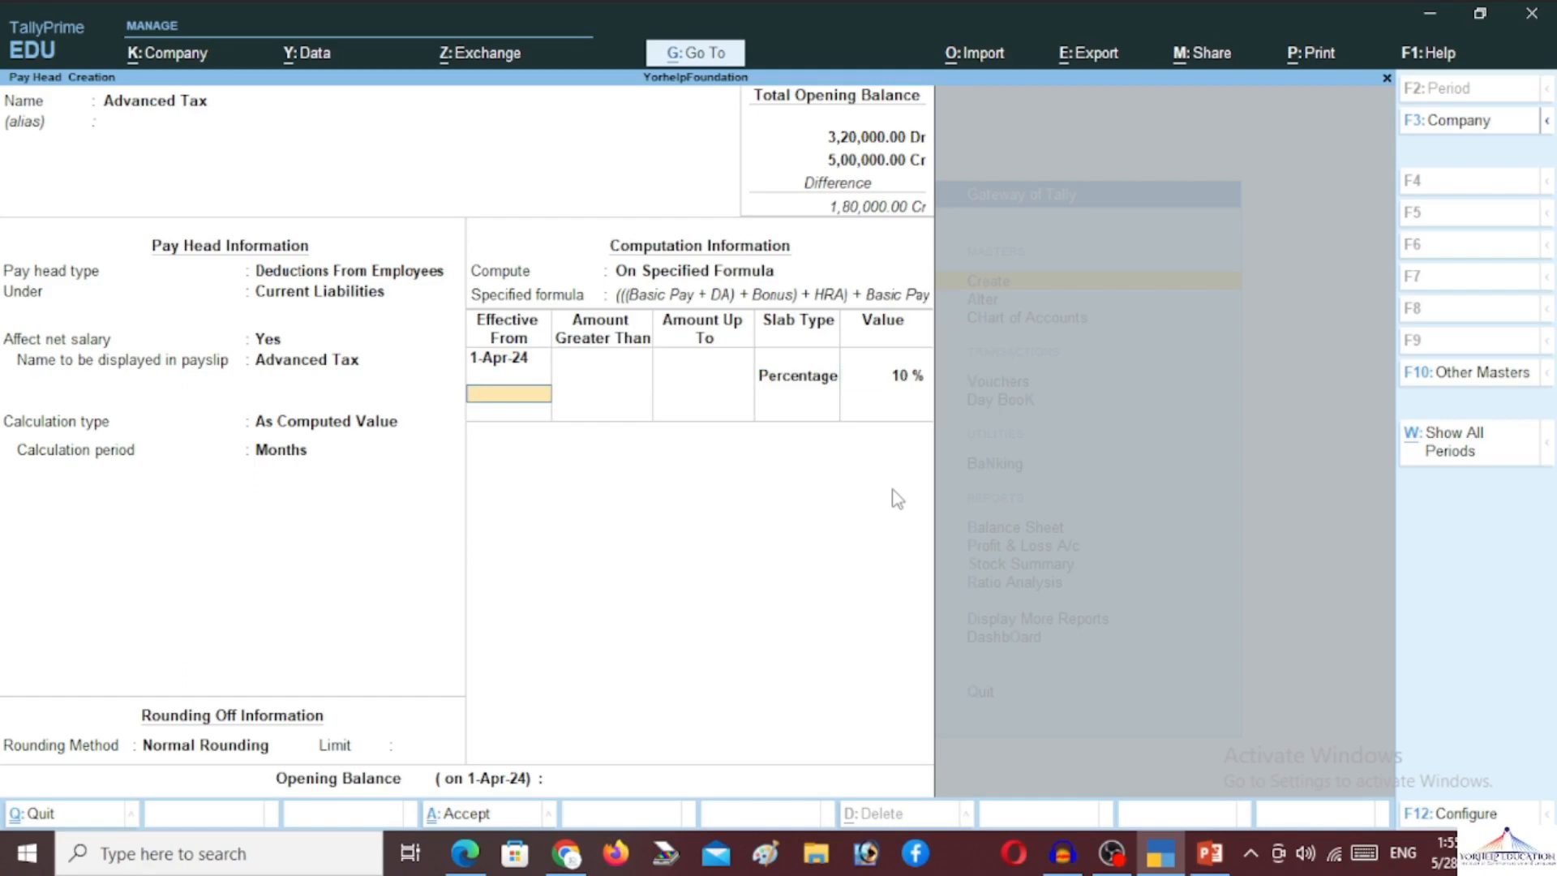
pyautogui.press('Return')
pyautogui.press('Return')
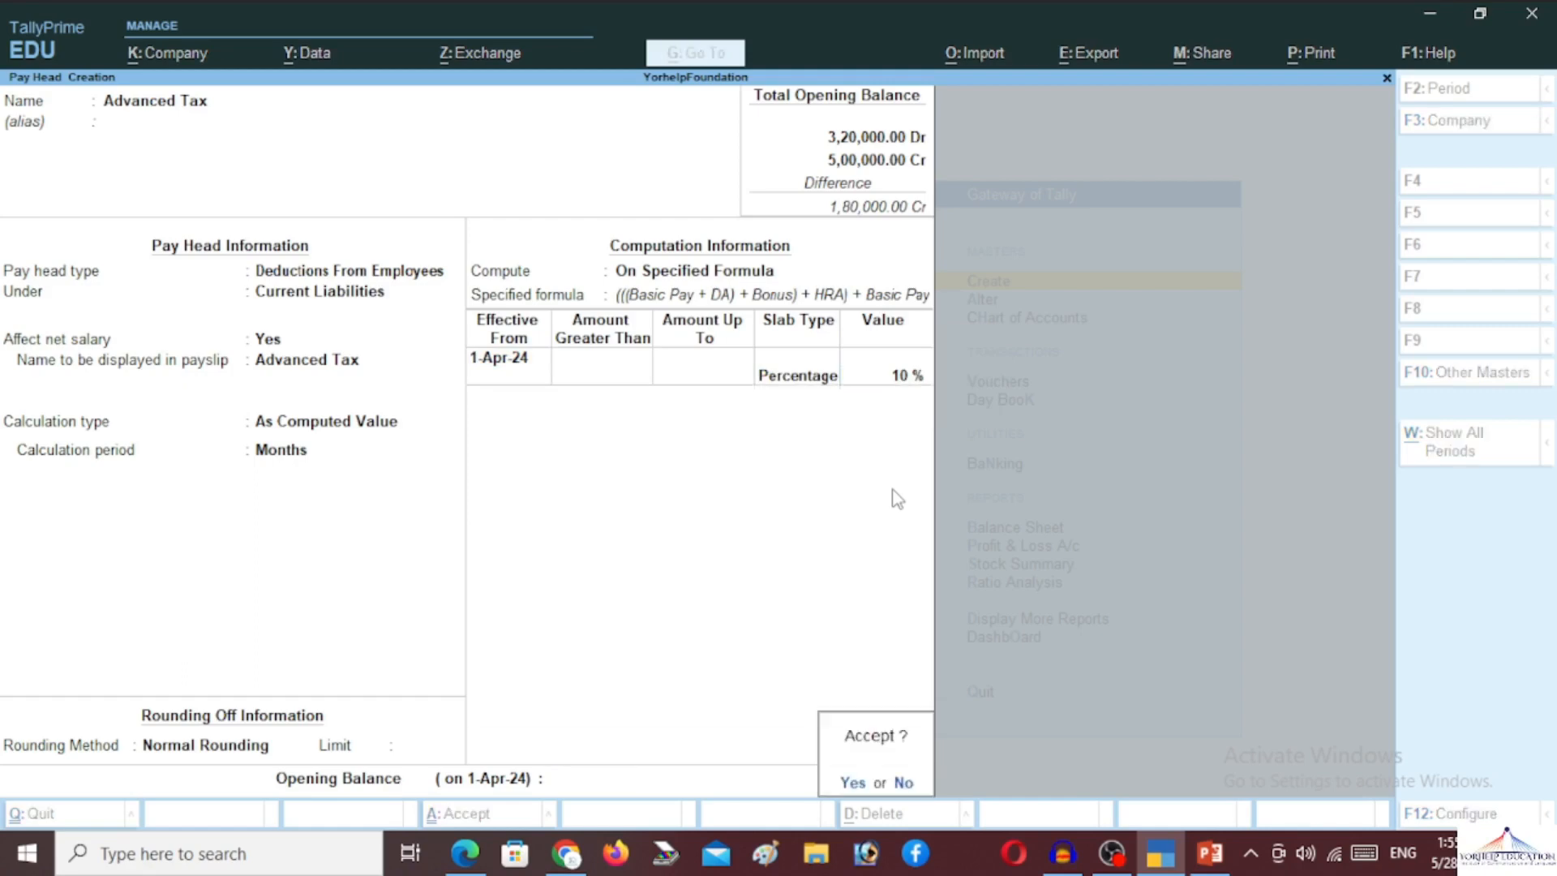
pyautogui.press('Return')
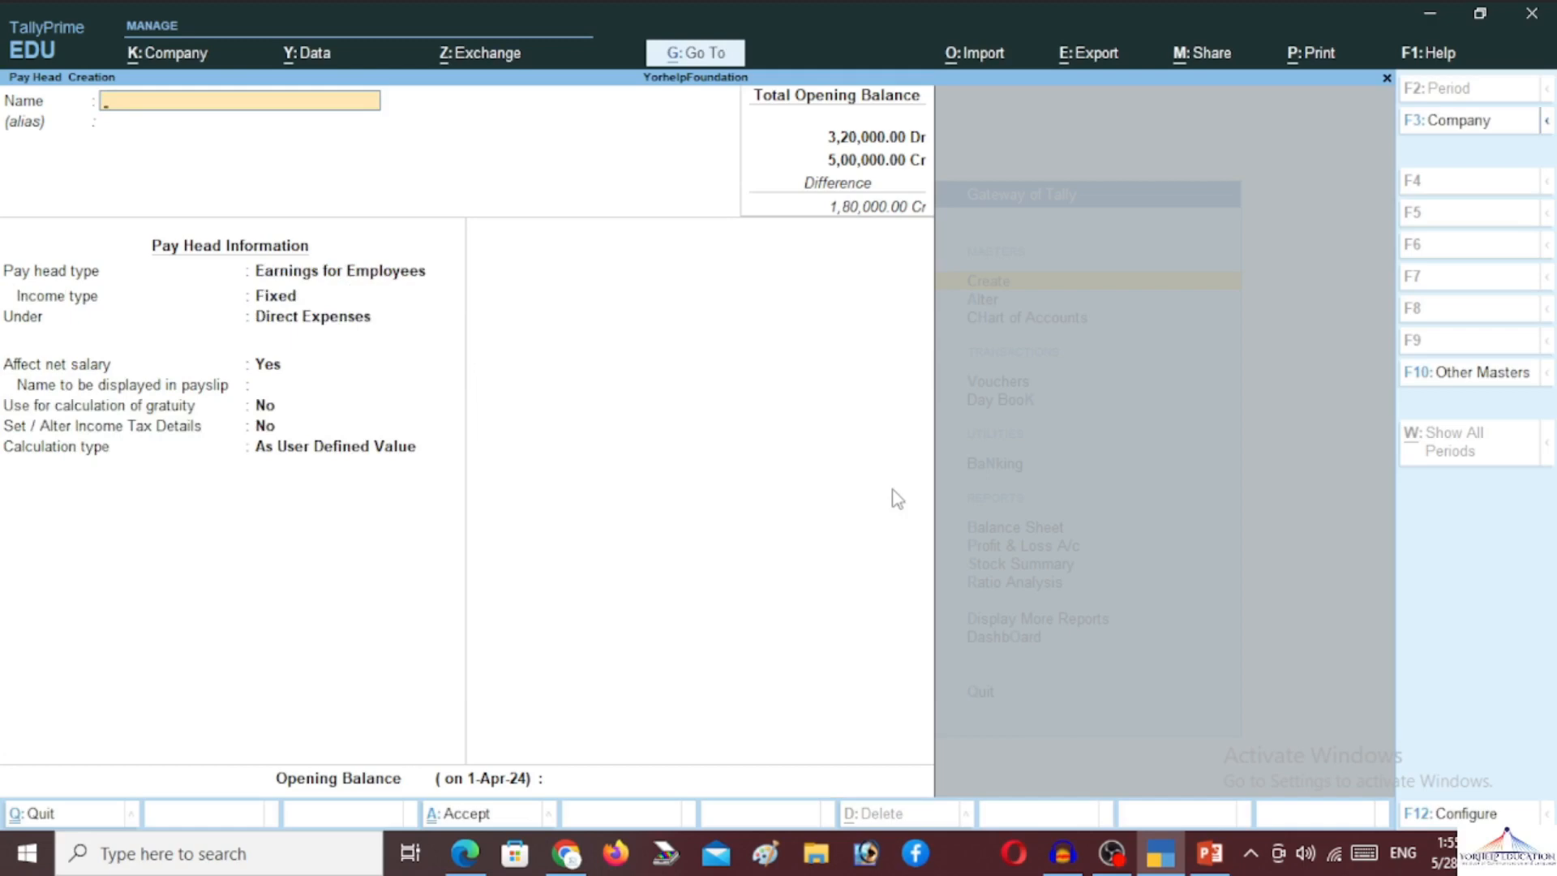
# Create an Over Time earnings pay head under Indirect Expenses
pyautogui.write('Over Time')
pyautogui.press('Return')
pyautogui.press('Return')
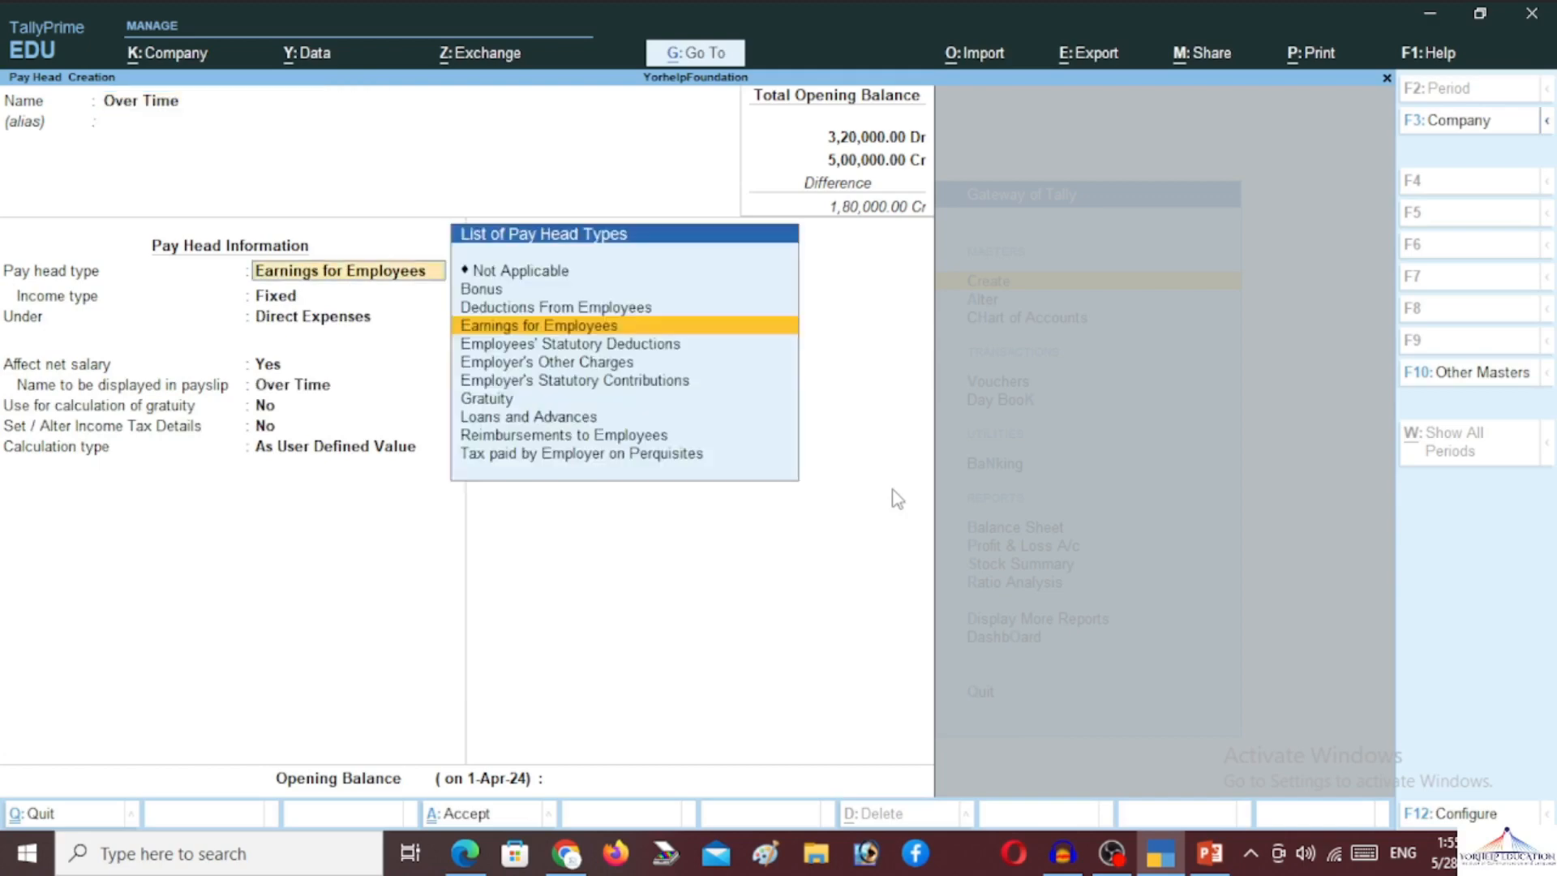
pyautogui.press('Return')
pyautogui.press('Return')
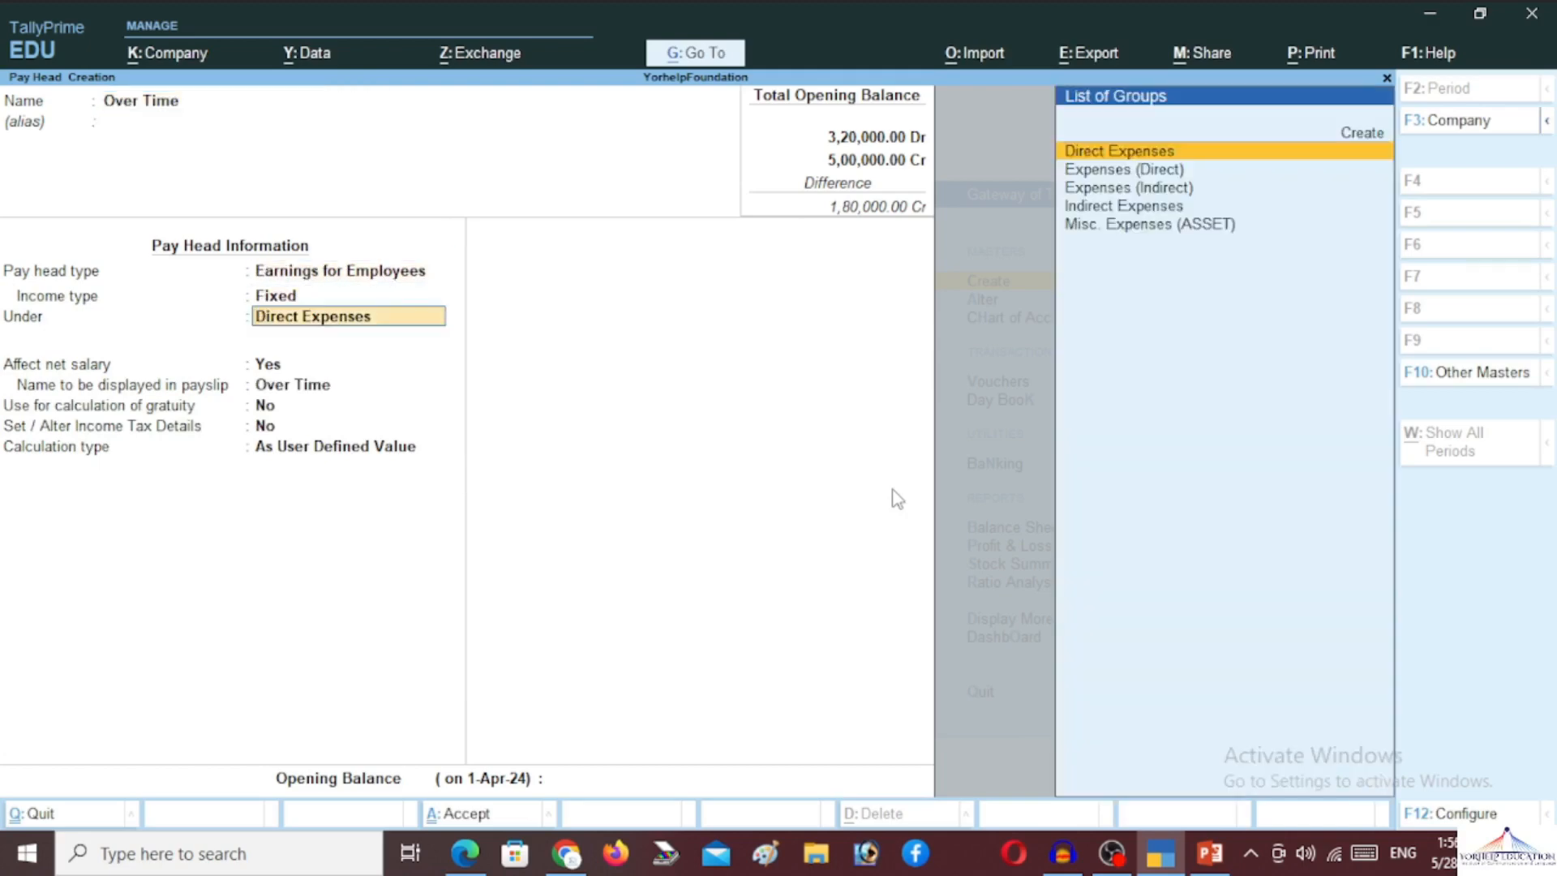
pyautogui.write('In')
pyautogui.press('Return')
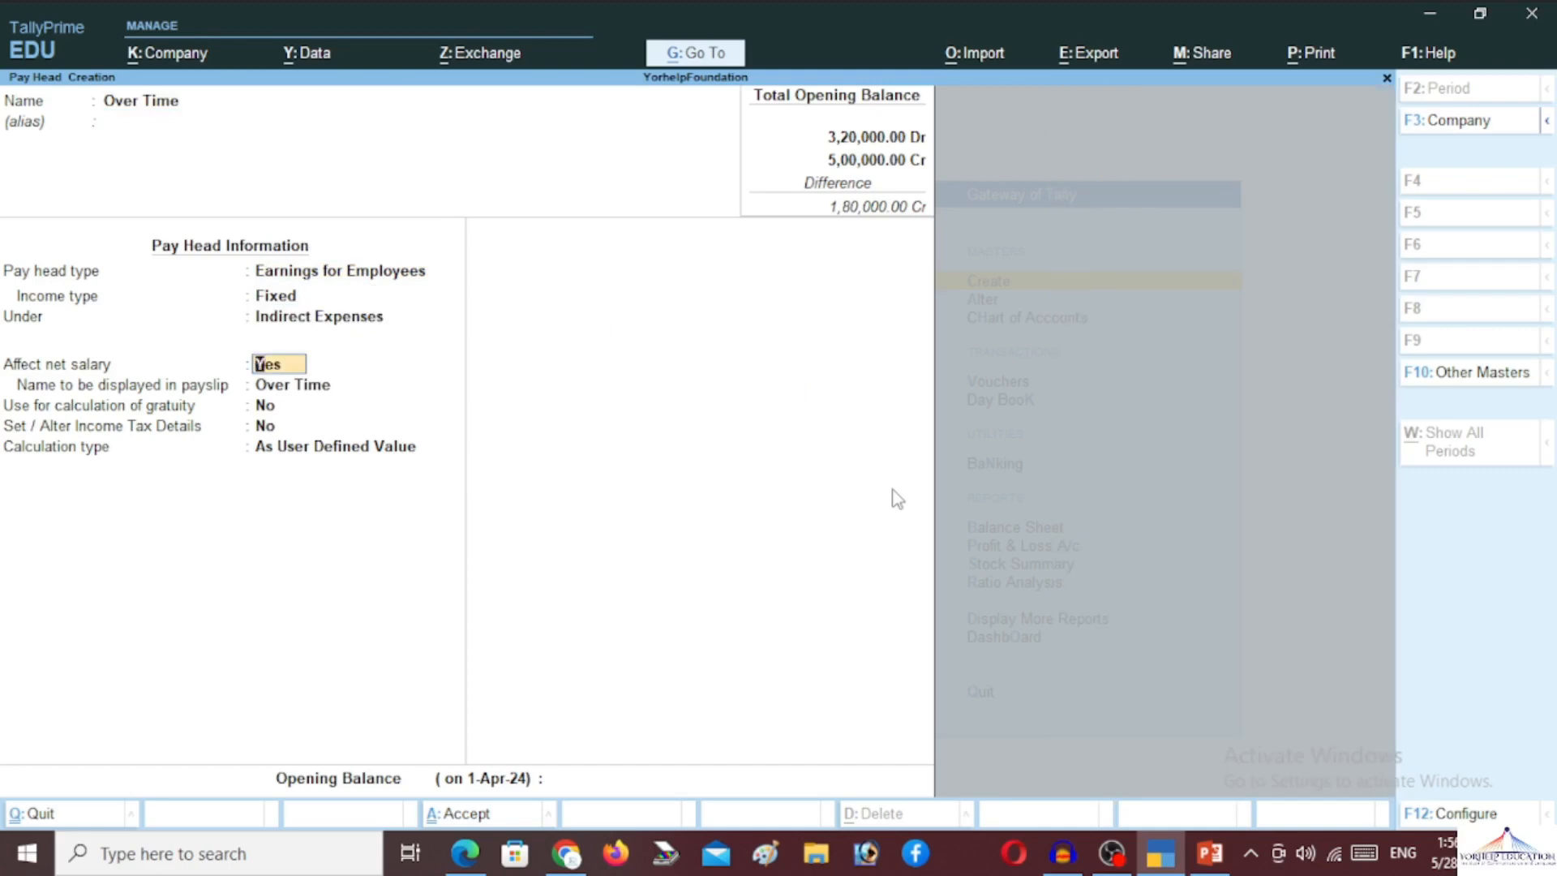
pyautogui.press('Return')
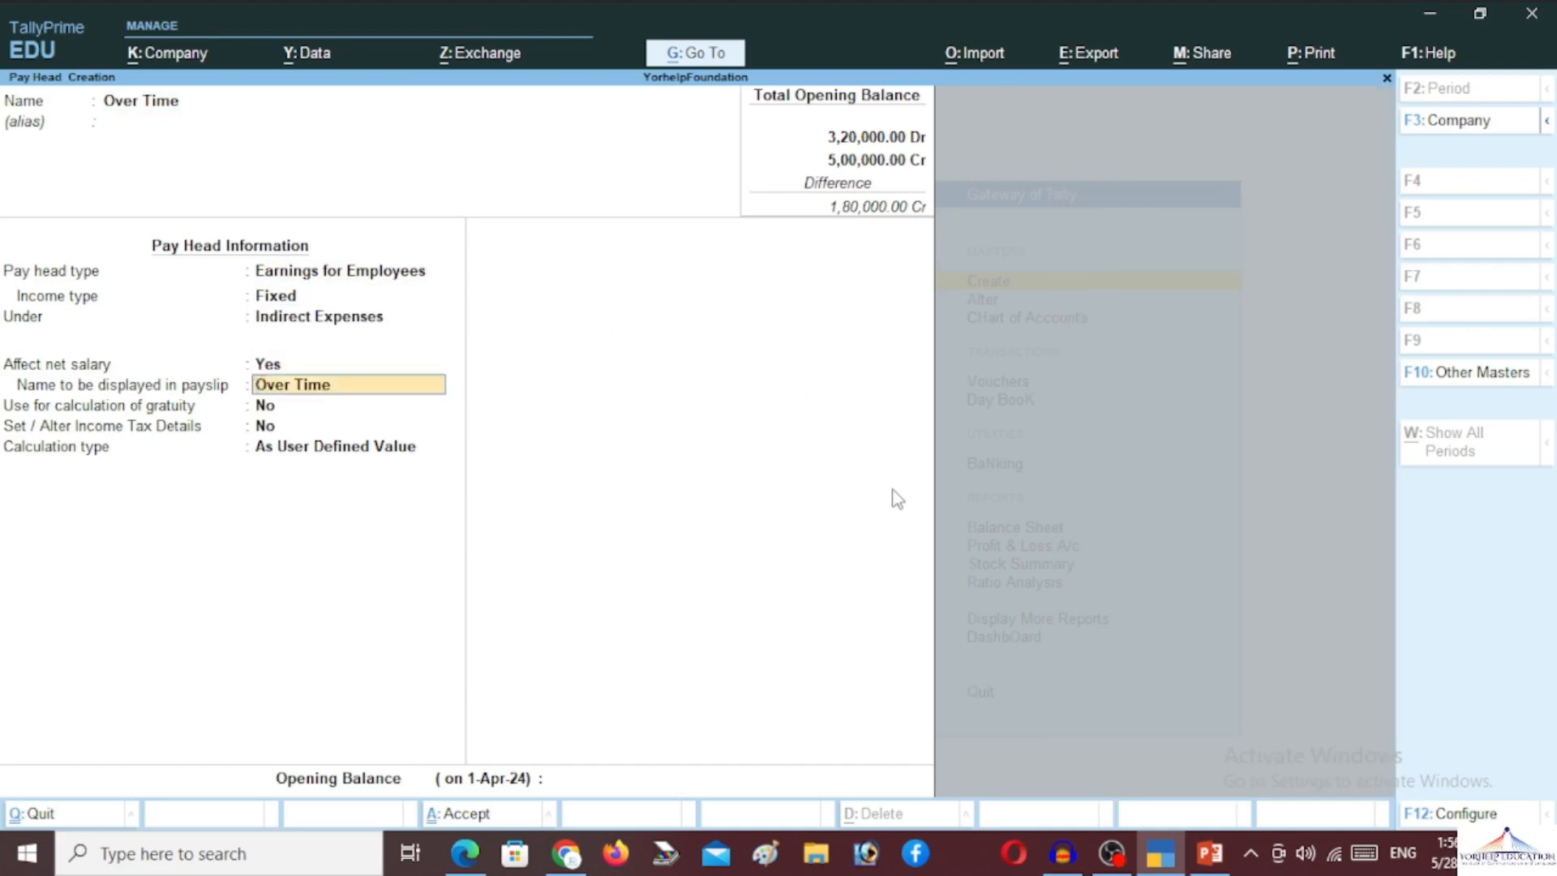
pyautogui.press('Return')
pyautogui.press('Return')
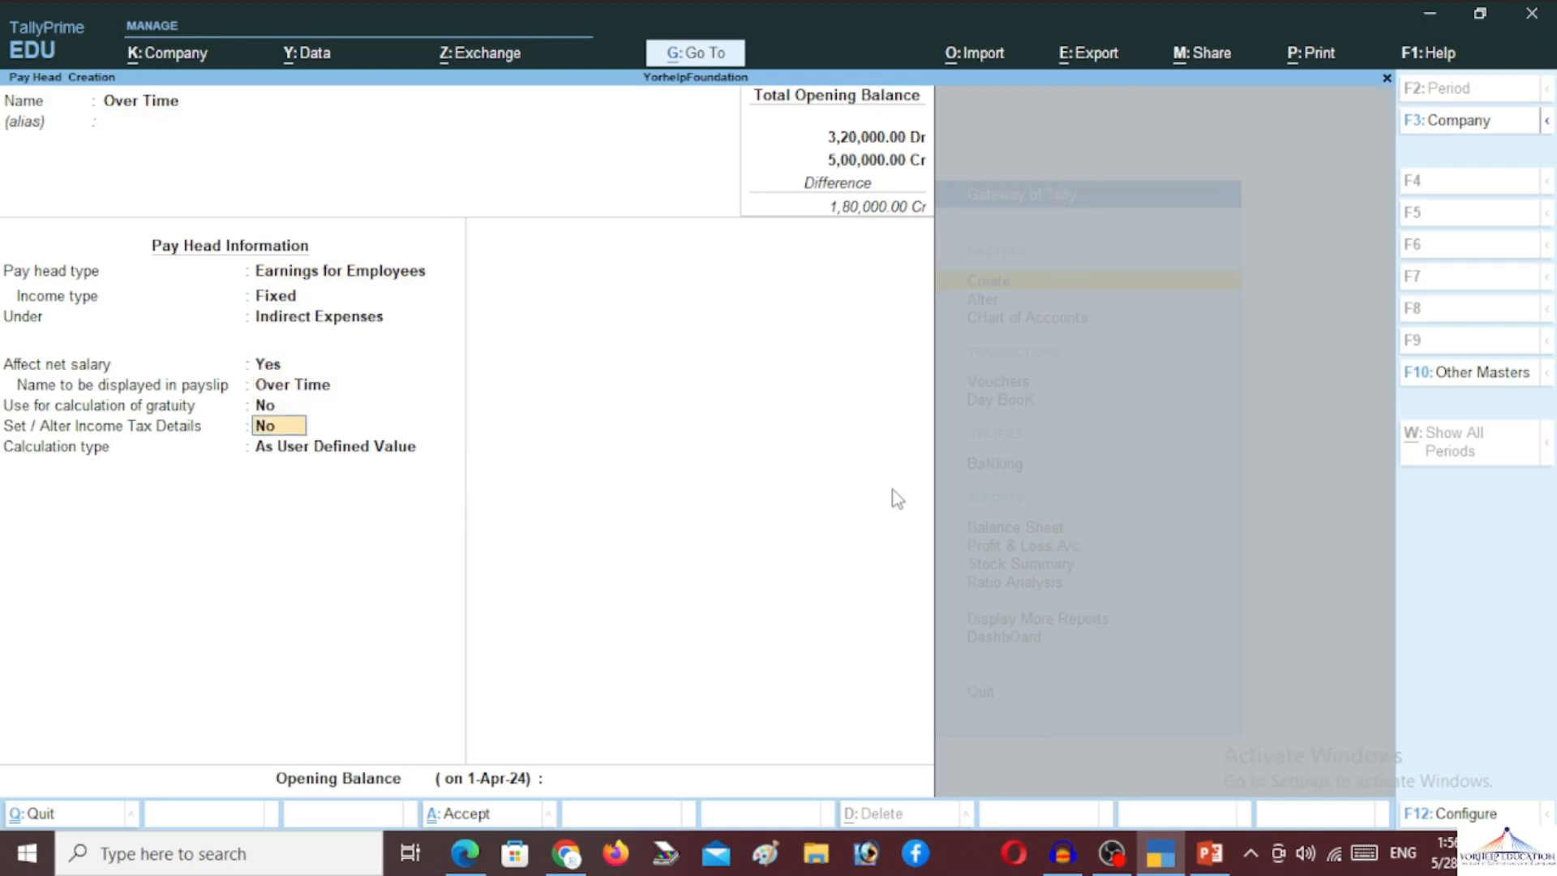
pyautogui.press('Return')
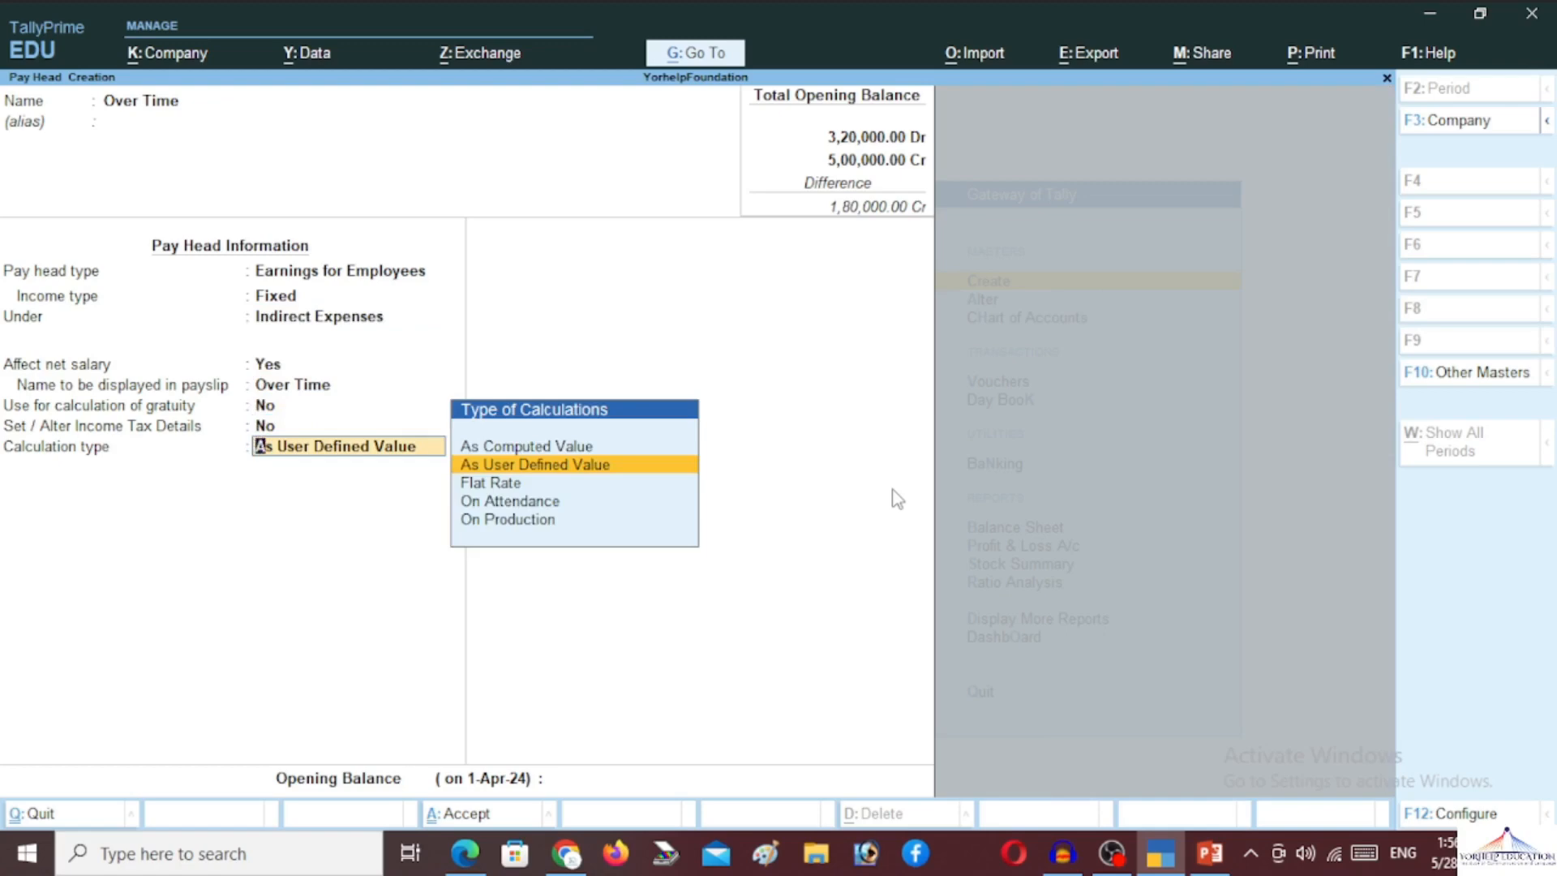
# Calculate Over Time On Production with Normal Rounding and save it
pyautogui.press('Up')
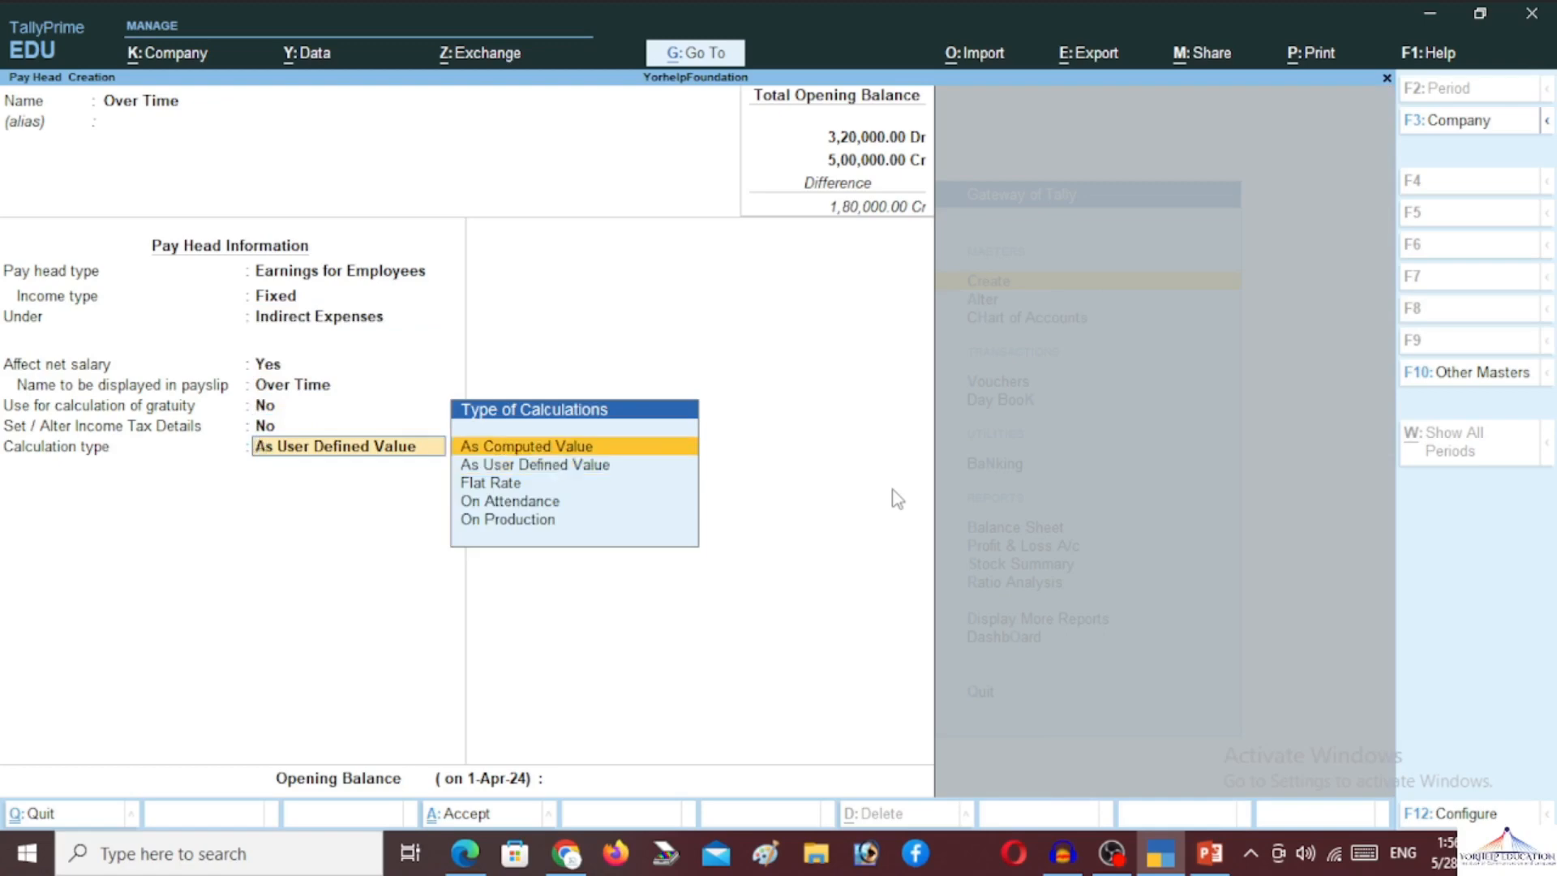
pyautogui.press('Down')
pyautogui.press('Down')
pyautogui.press('Down')
pyautogui.press('Down')
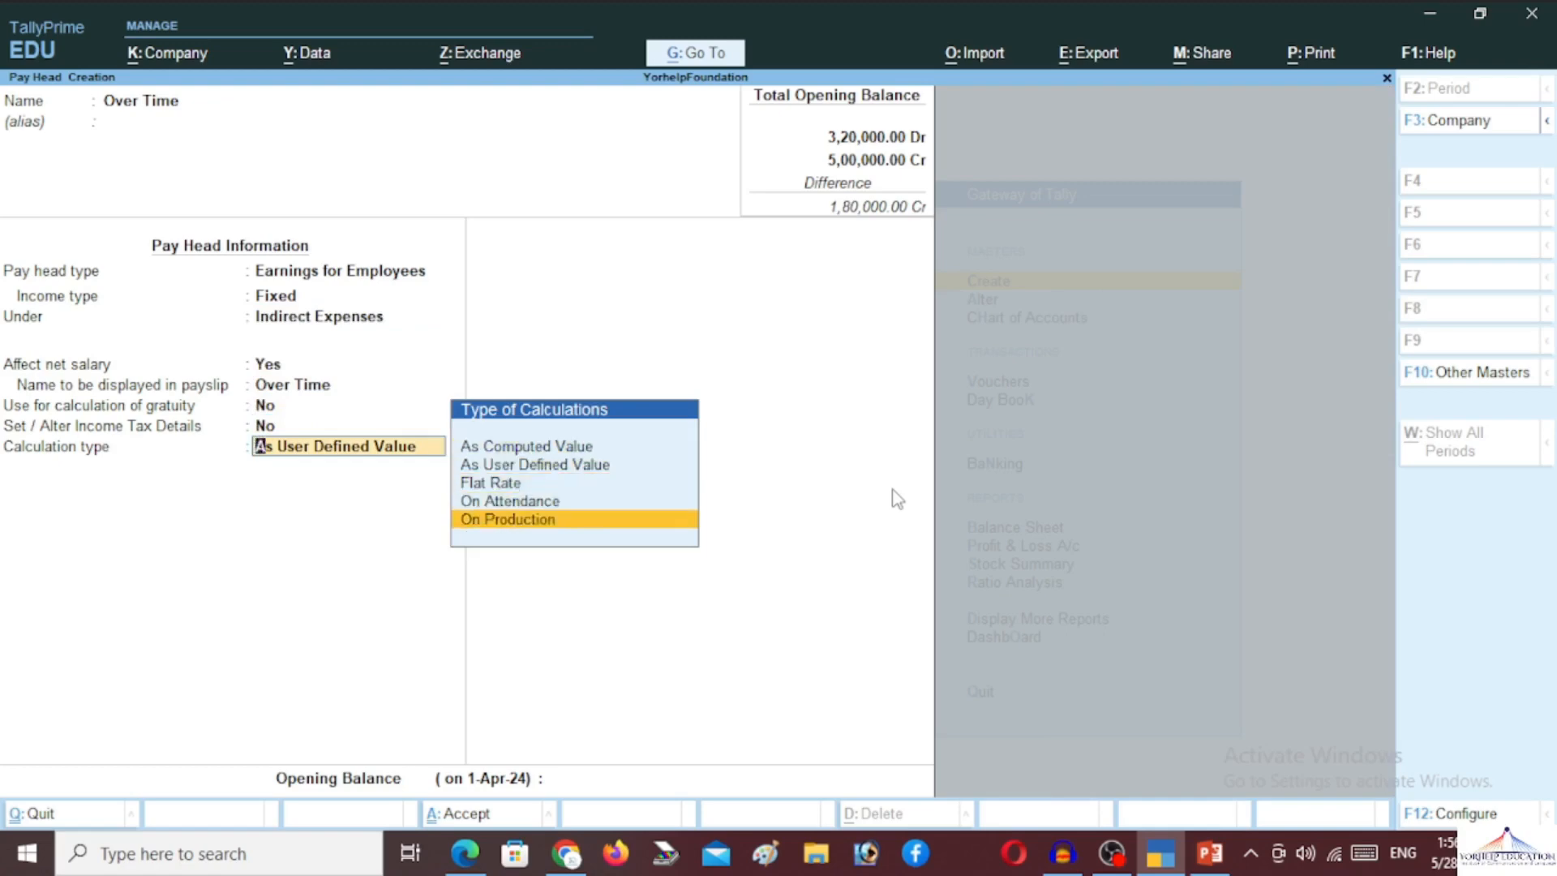
pyautogui.press('Return')
pyautogui.press('Return')
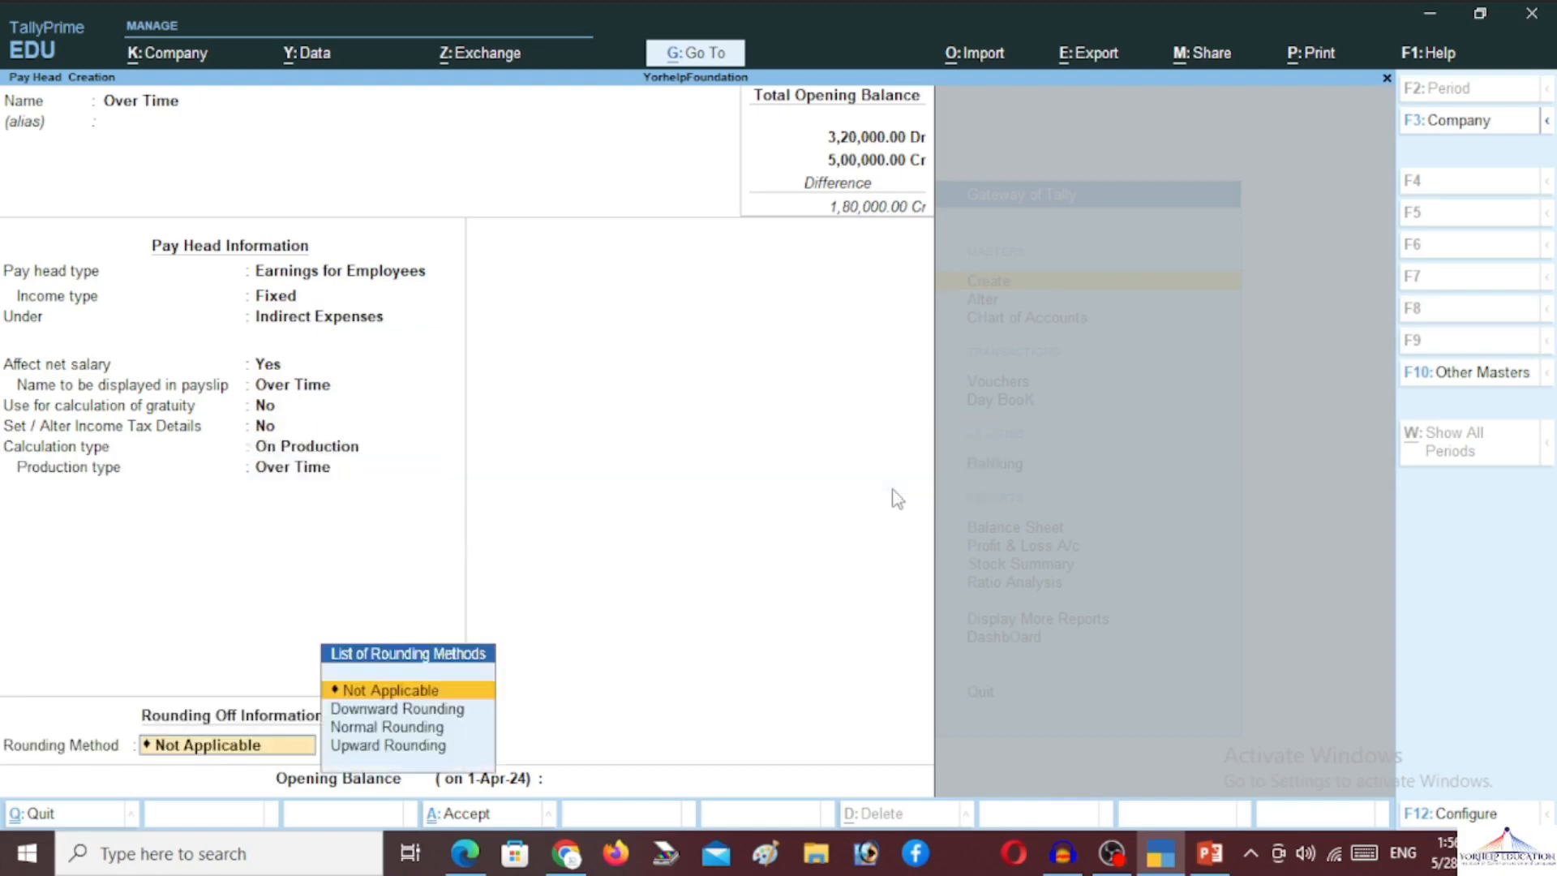
pyautogui.press('Down')
pyautogui.press('Down')
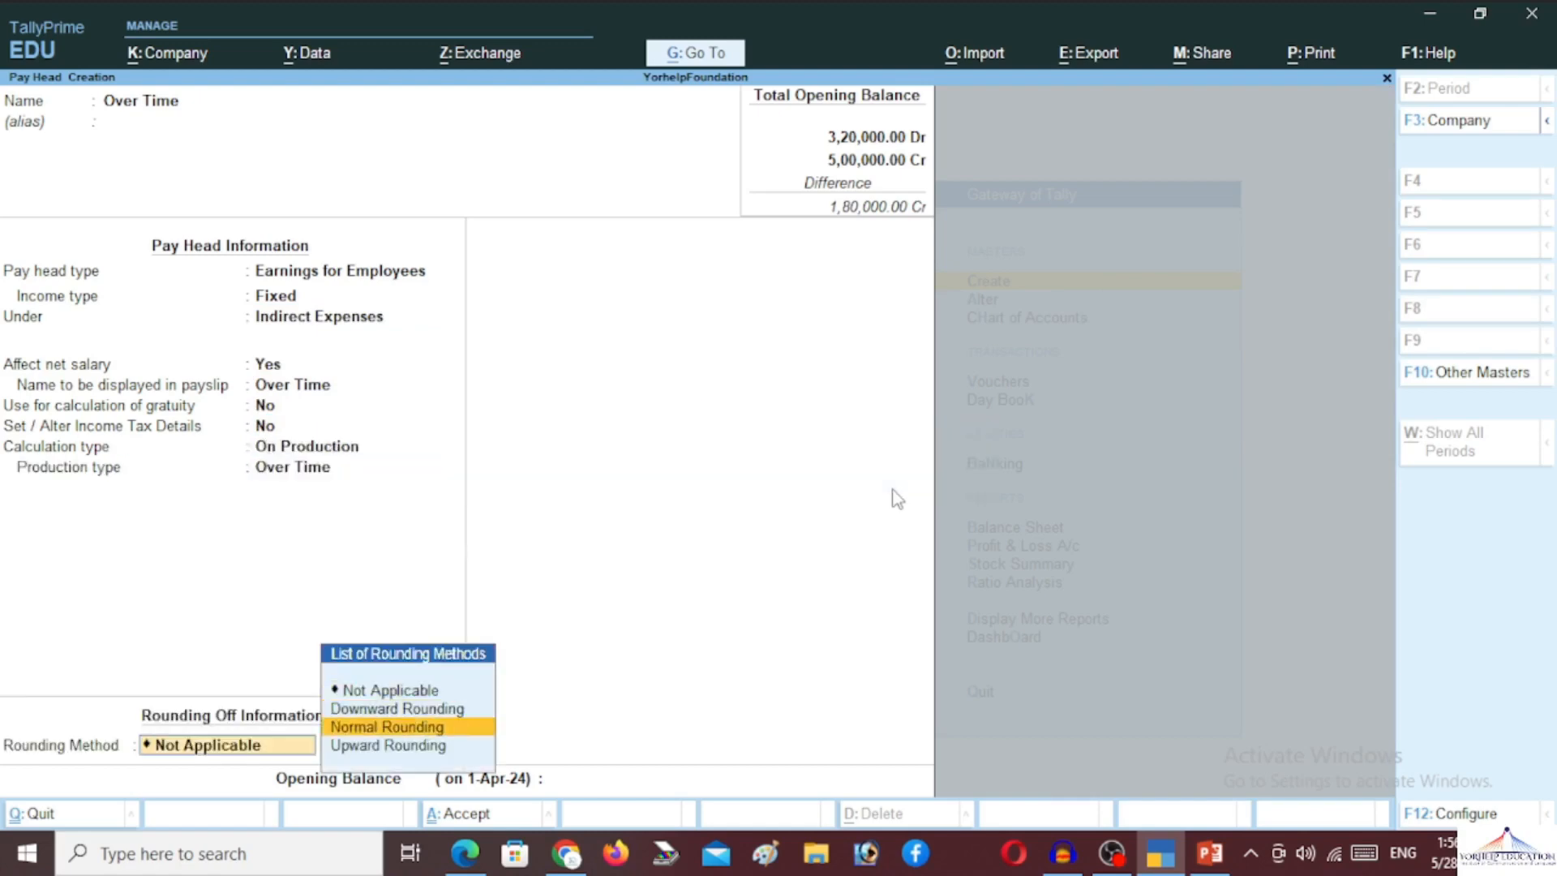
pyautogui.press('Return')
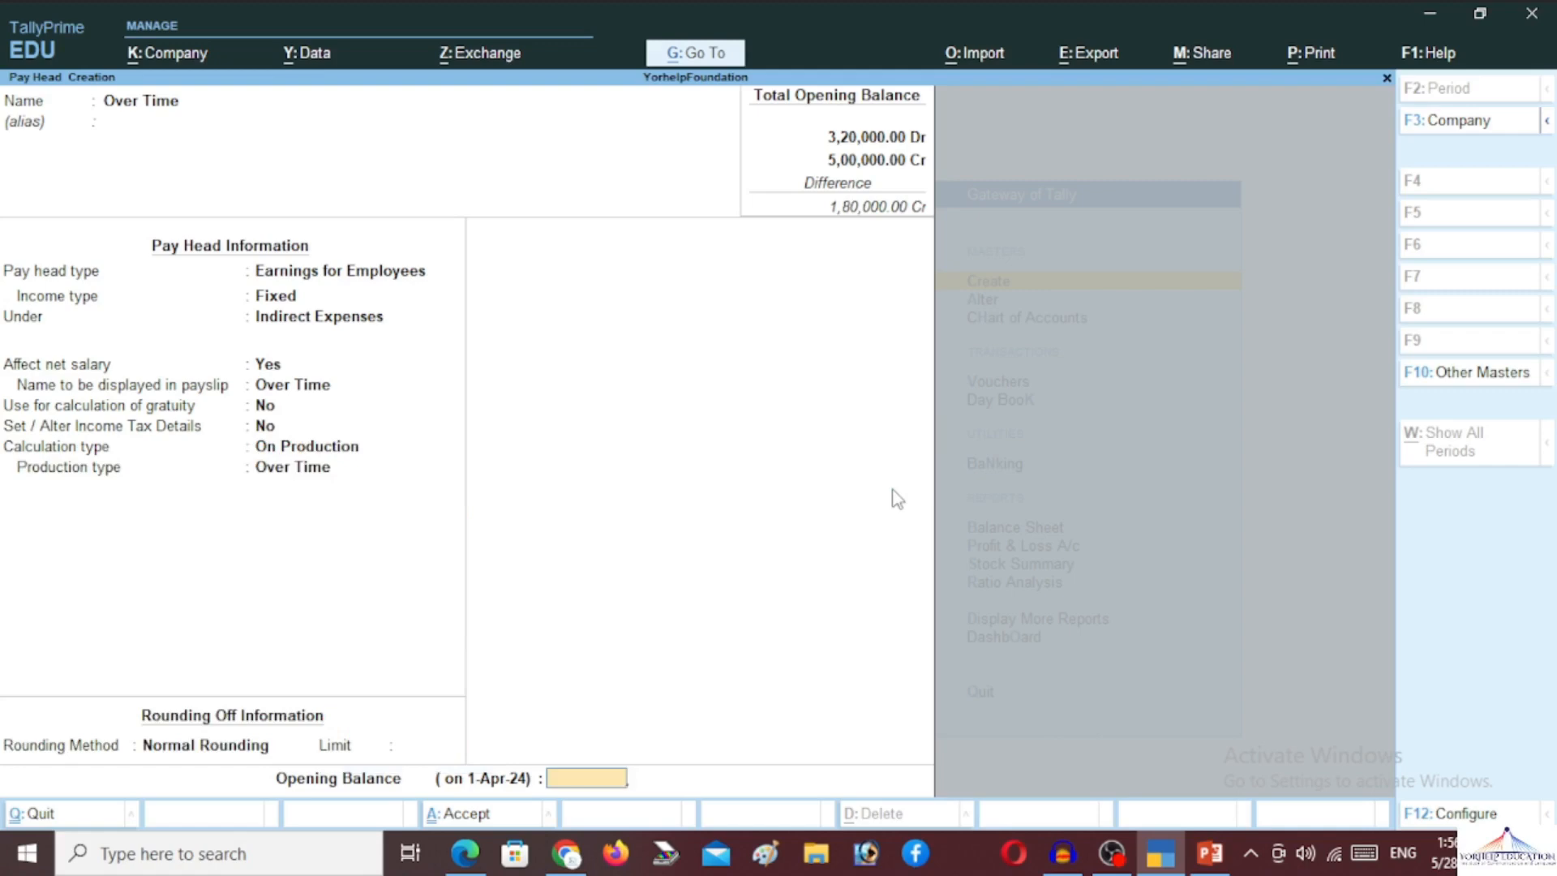
pyautogui.press('Return')
pyautogui.press('Return')
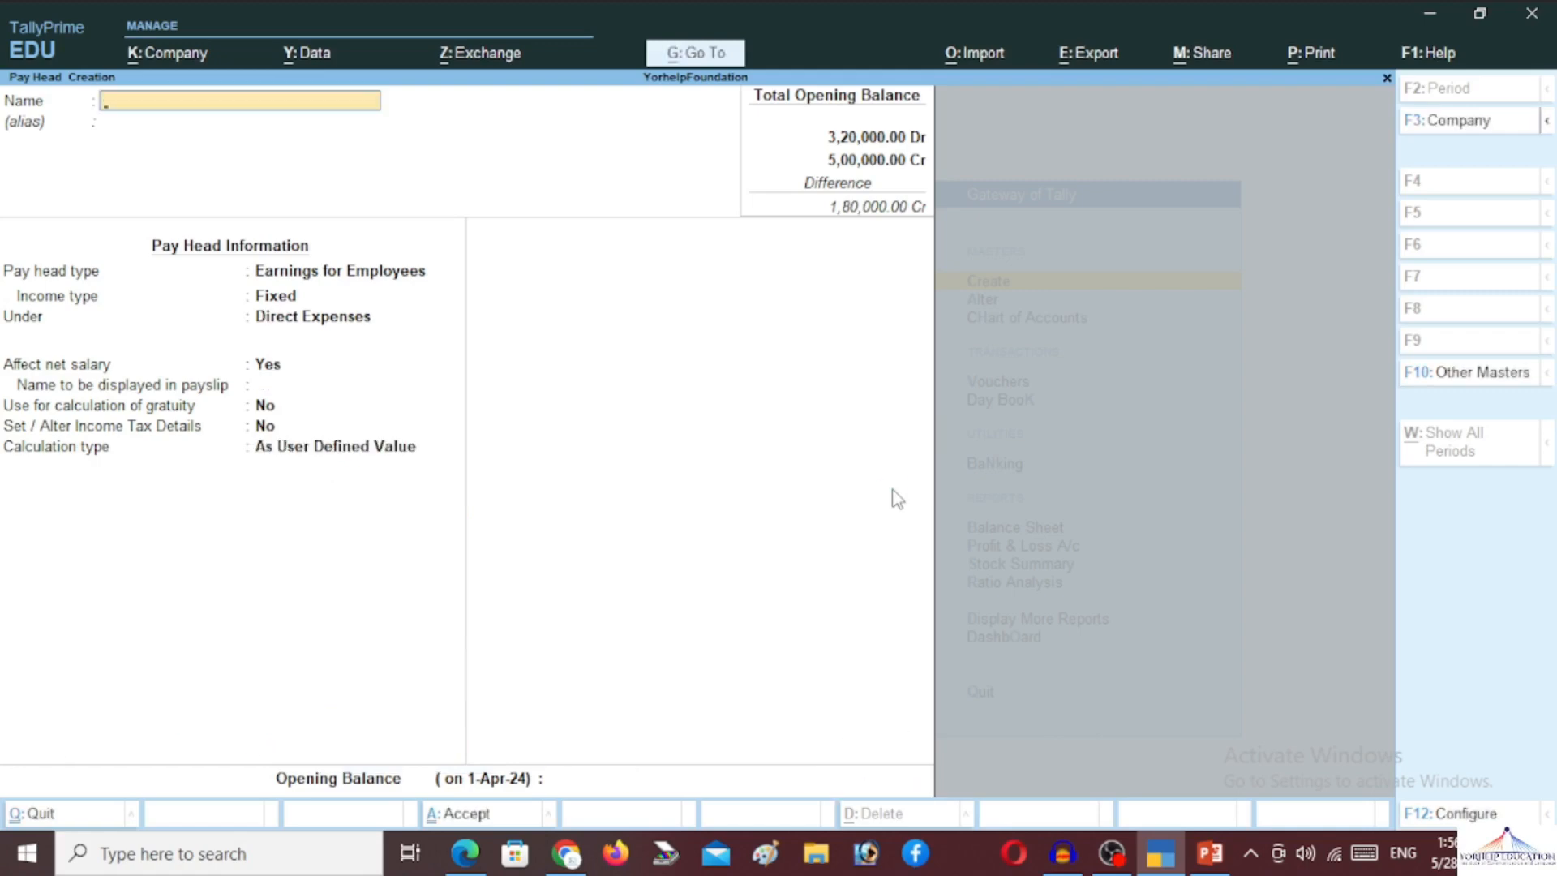
# Leave pay head creation and go to voucher entry
pyautogui.press('Escape')
pyautogui.press('Return')
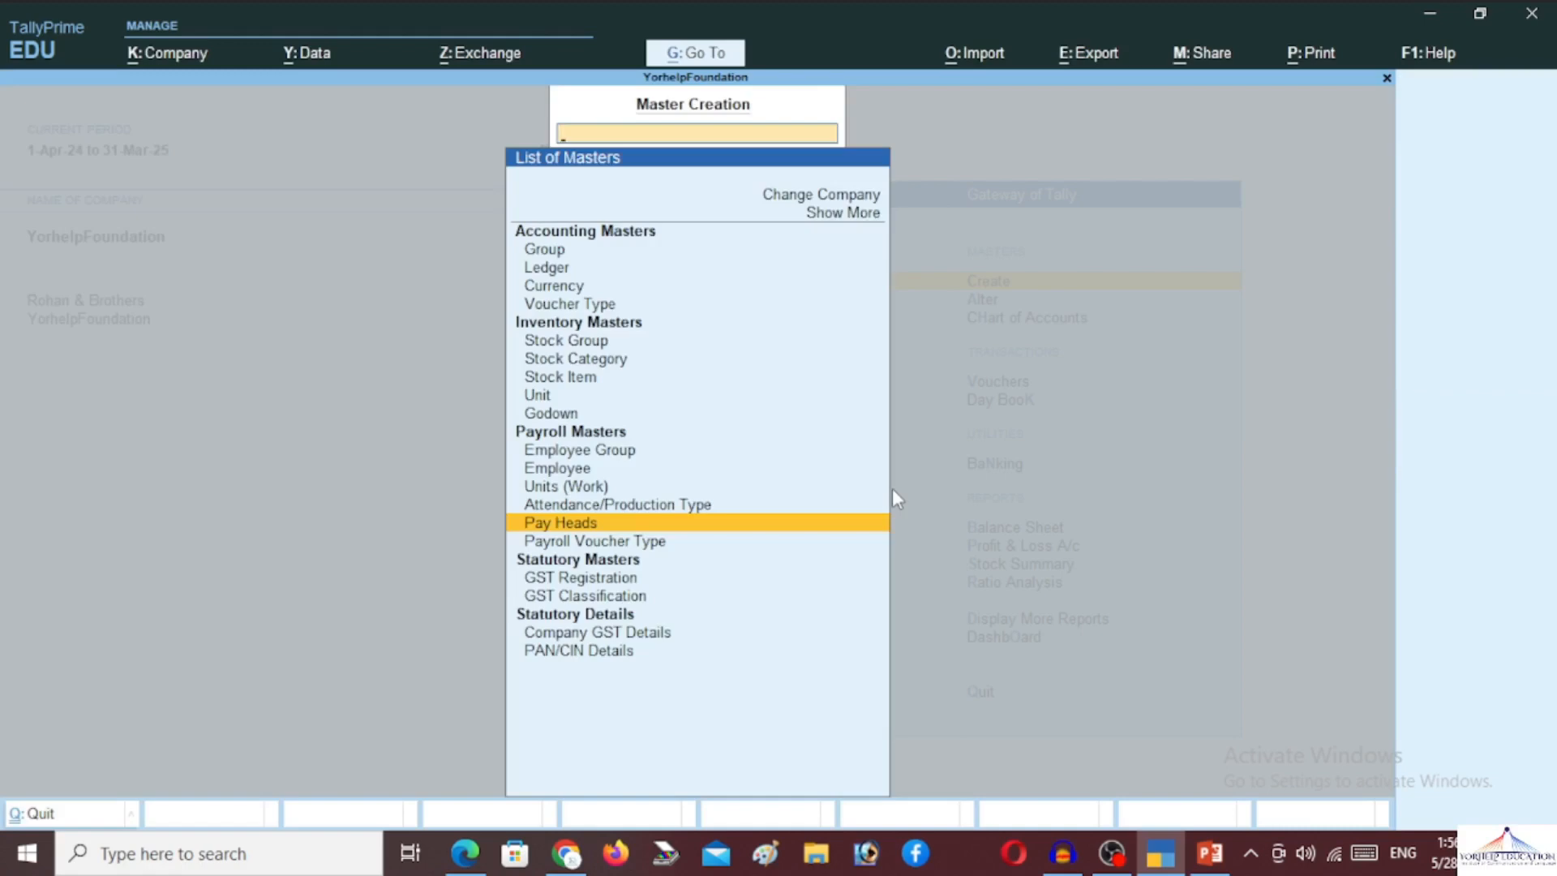
pyautogui.press('Escape')
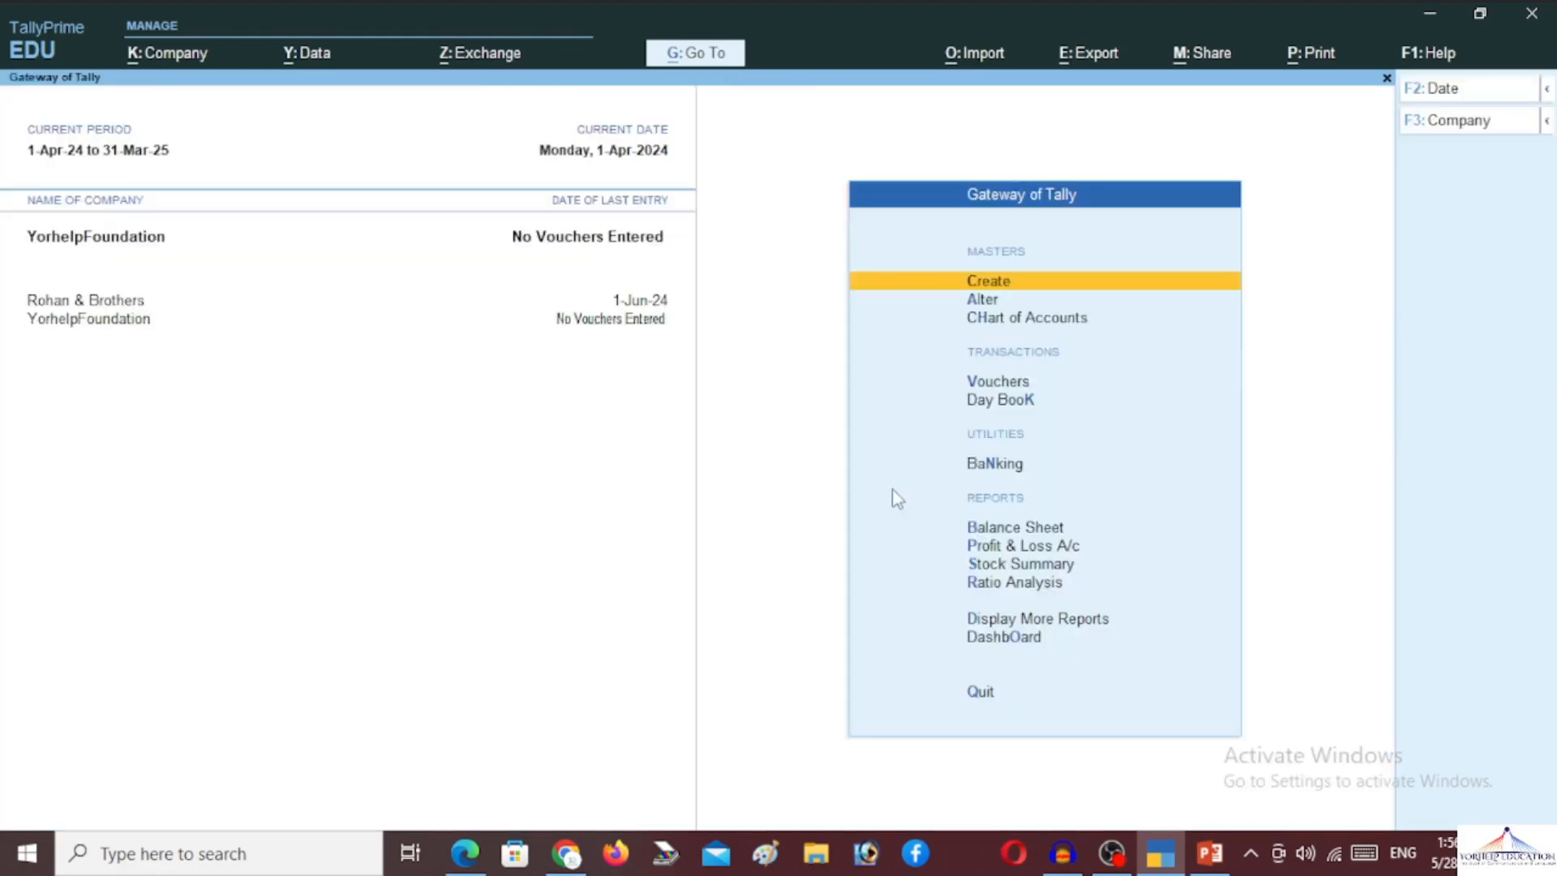
pyautogui.press('Down')
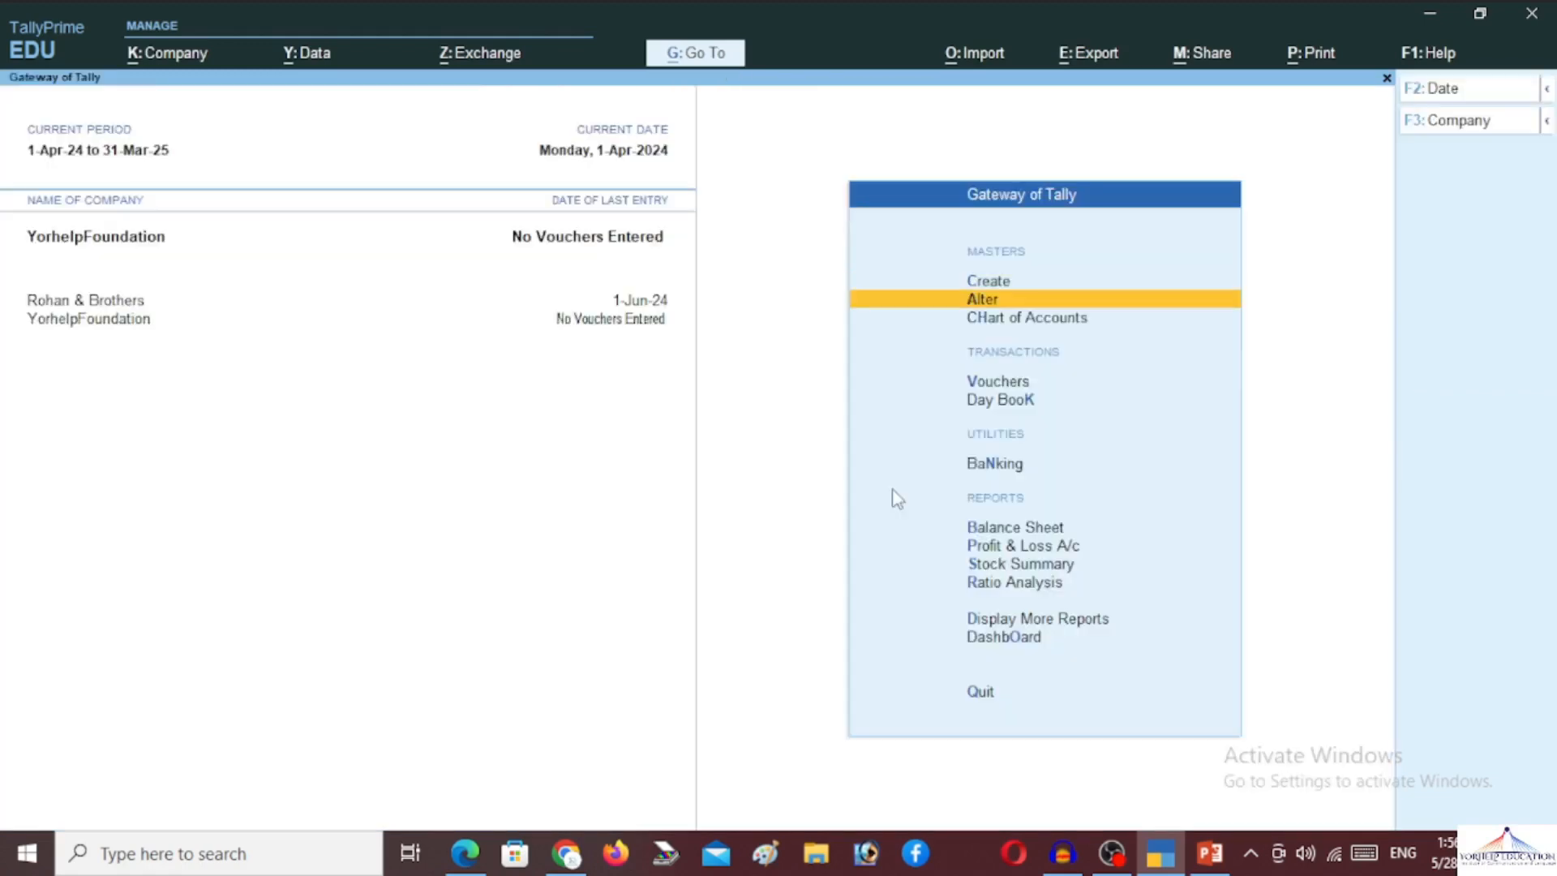
pyautogui.press('Down')
pyautogui.press('Down')
pyautogui.press('Return')
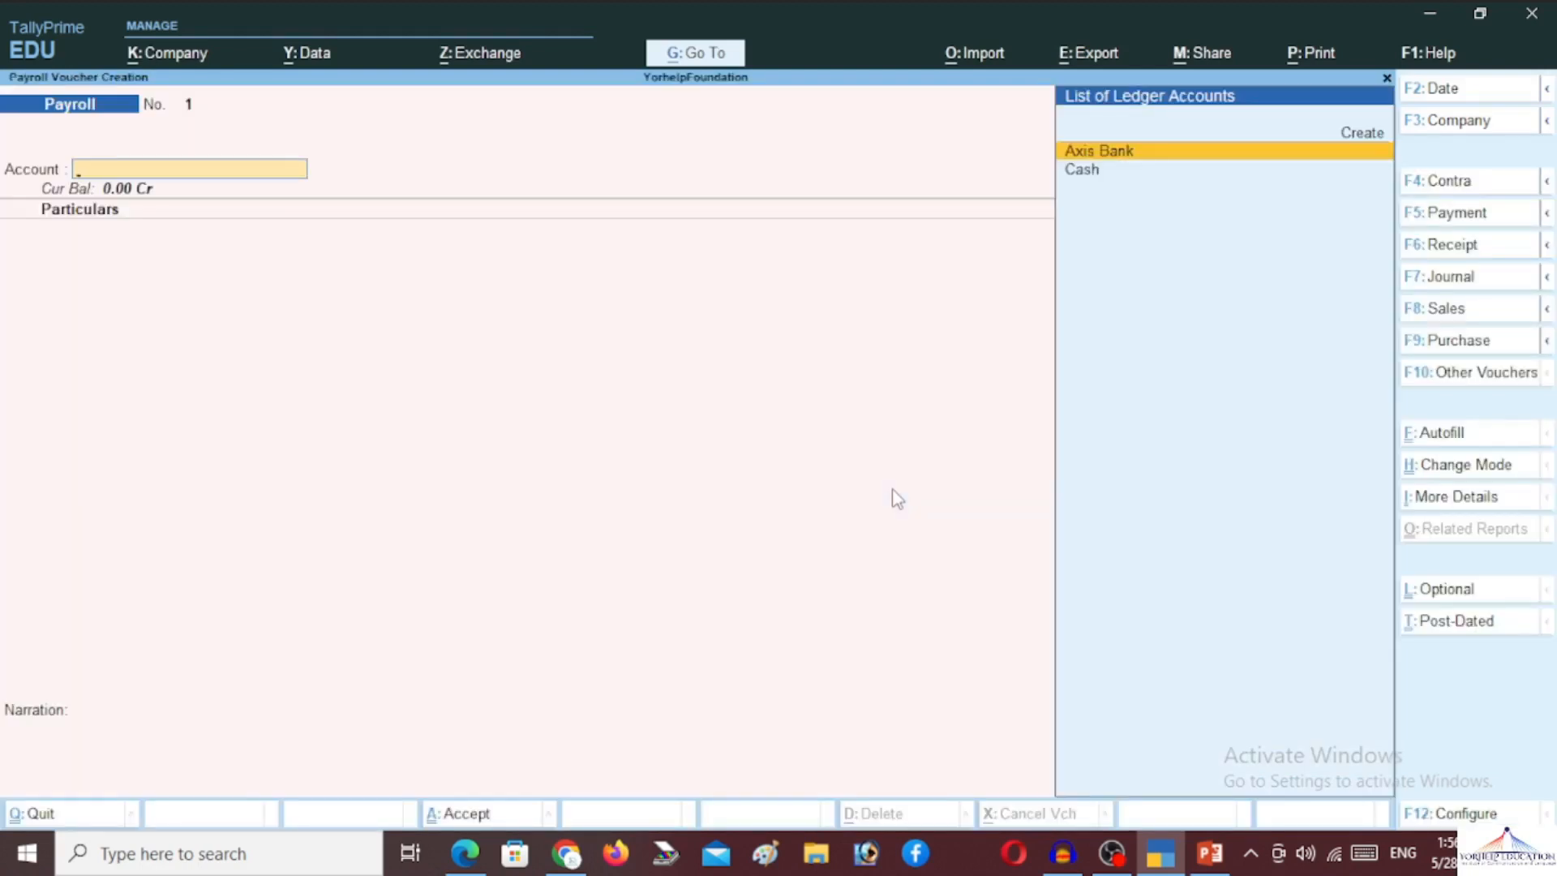
# Switch to an Attendance voucher and start creating a new employee
pyautogui.press('F10')
pyautogui.press('Up')
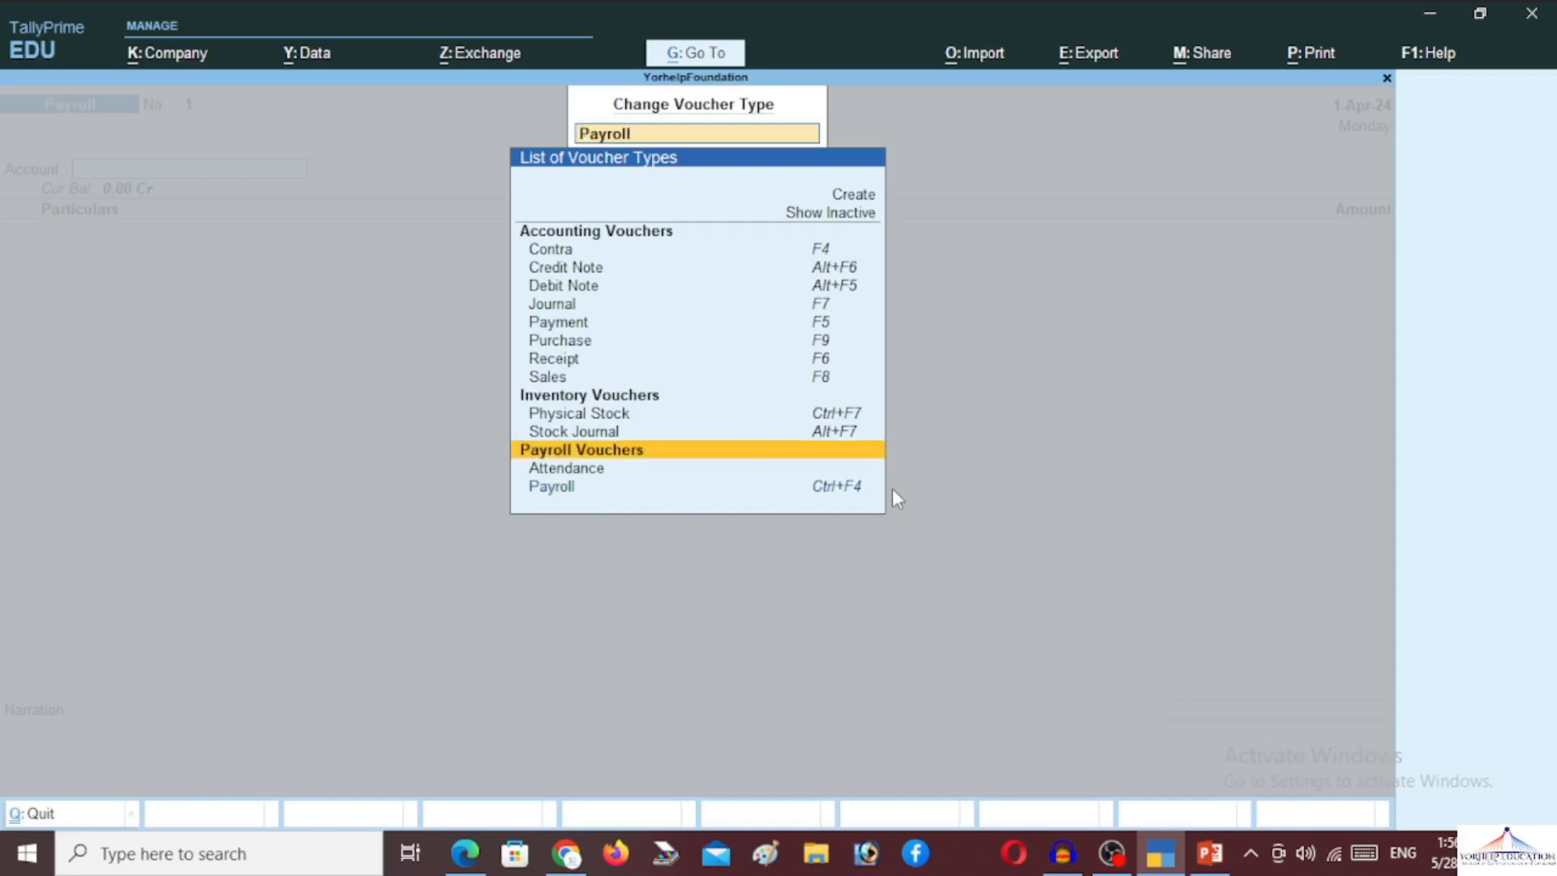
pyautogui.press('Down')
pyautogui.press('Return')
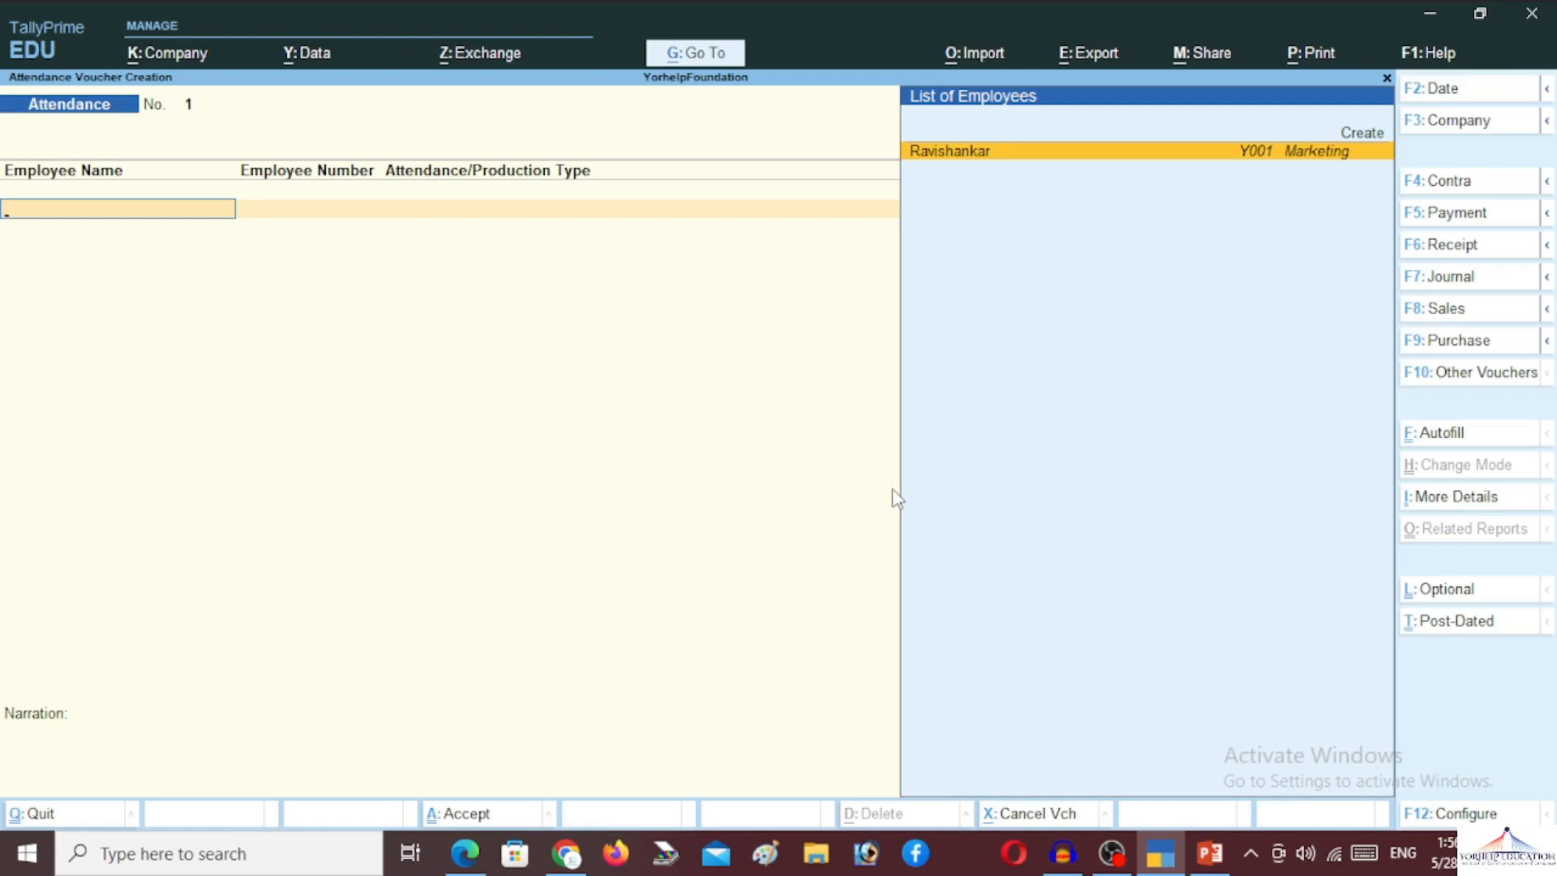
pyautogui.press('Up')
pyautogui.press('Return')
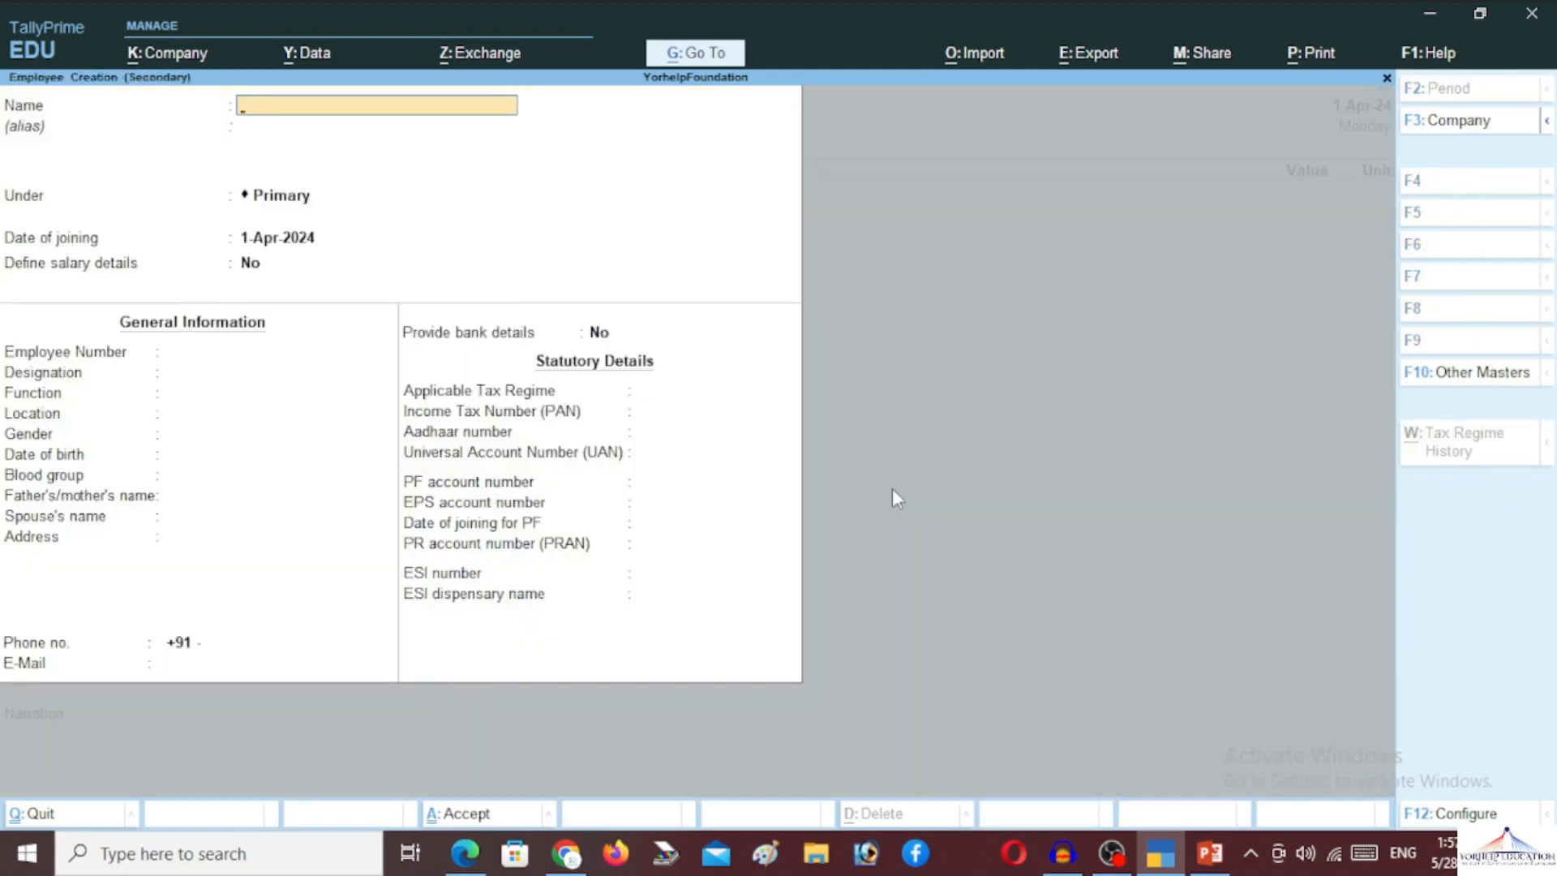
# Enter the new employee's name under Marketing, enabling salary details with the default joining date
pyautogui.press('Return')
pyautogui.press('Return')
pyautogui.write('Ma')
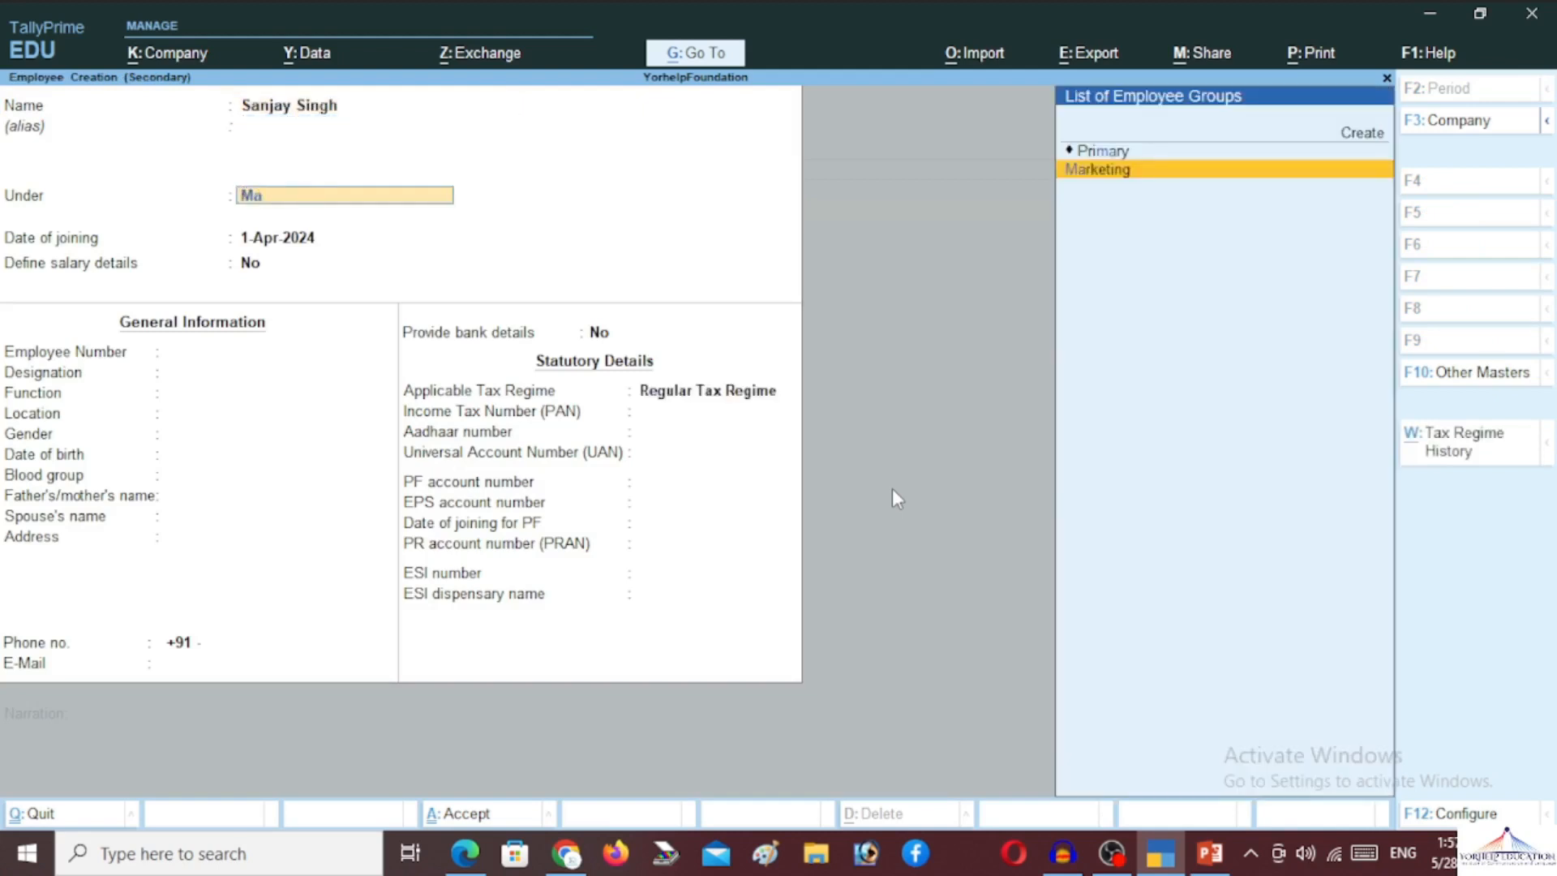
pyautogui.press('Return')
pyautogui.press('Return')
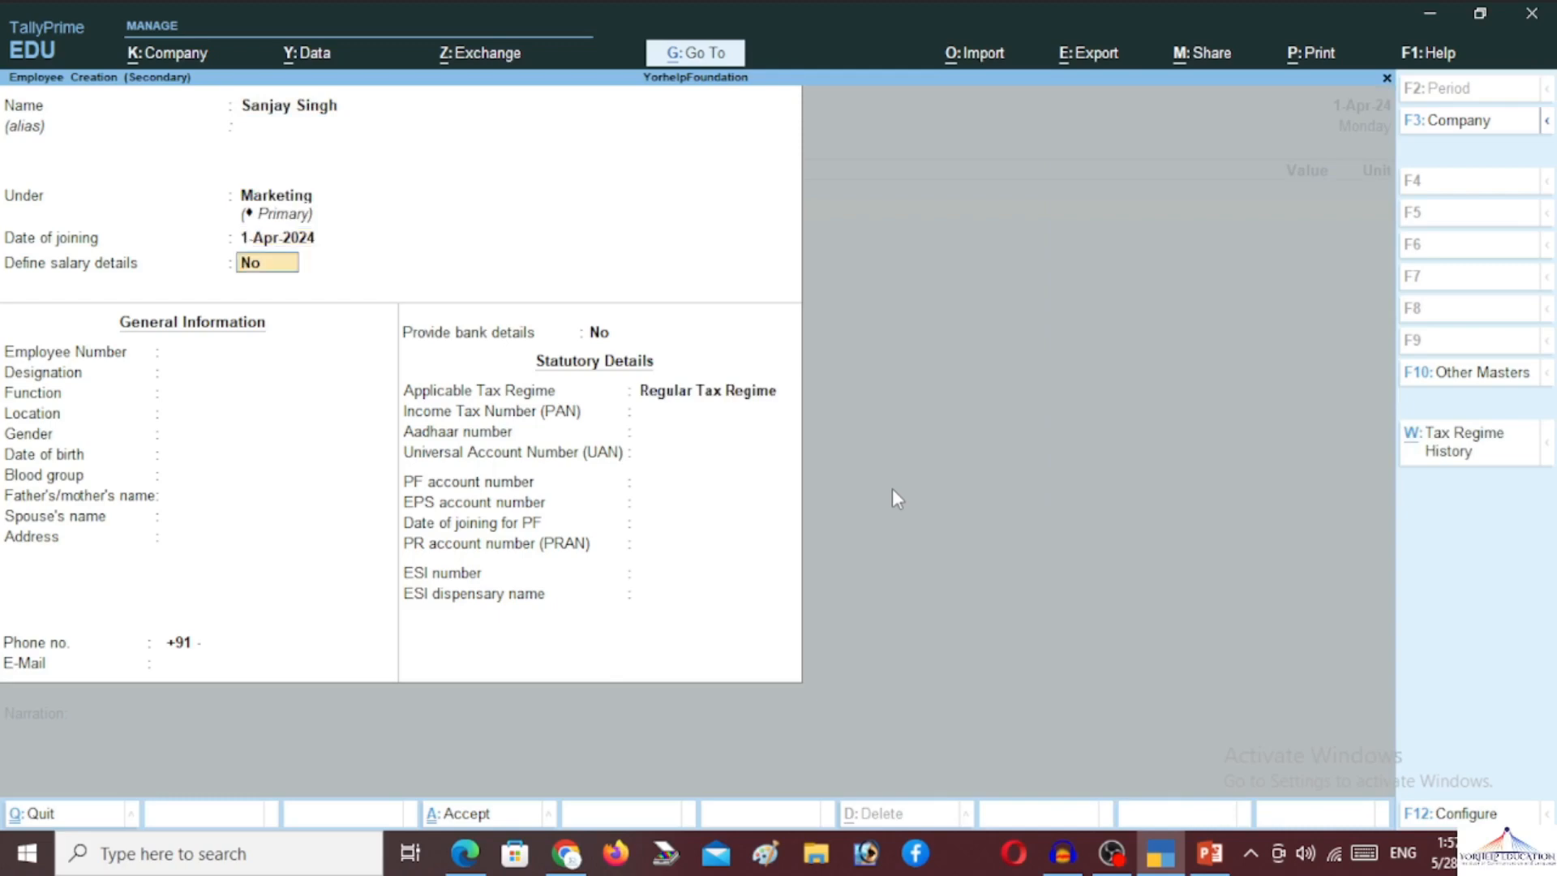
pyautogui.write('y')
pyautogui.press('Return')
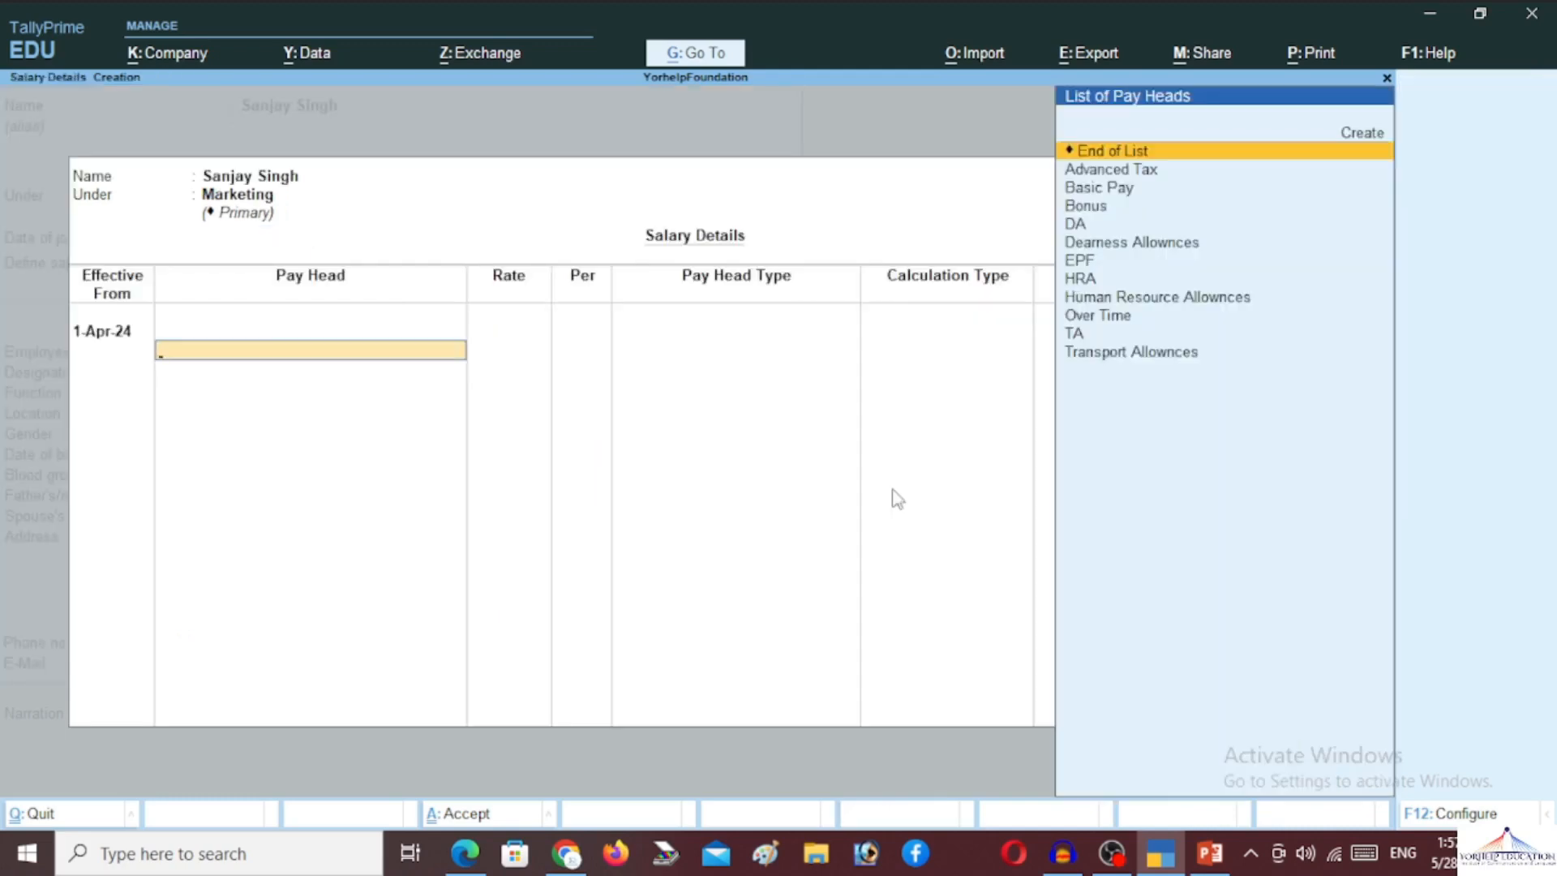
# Add Basic Pay to the salary details at 1,500.00 per day
pyautogui.press('Down')
pyautogui.press('Down')
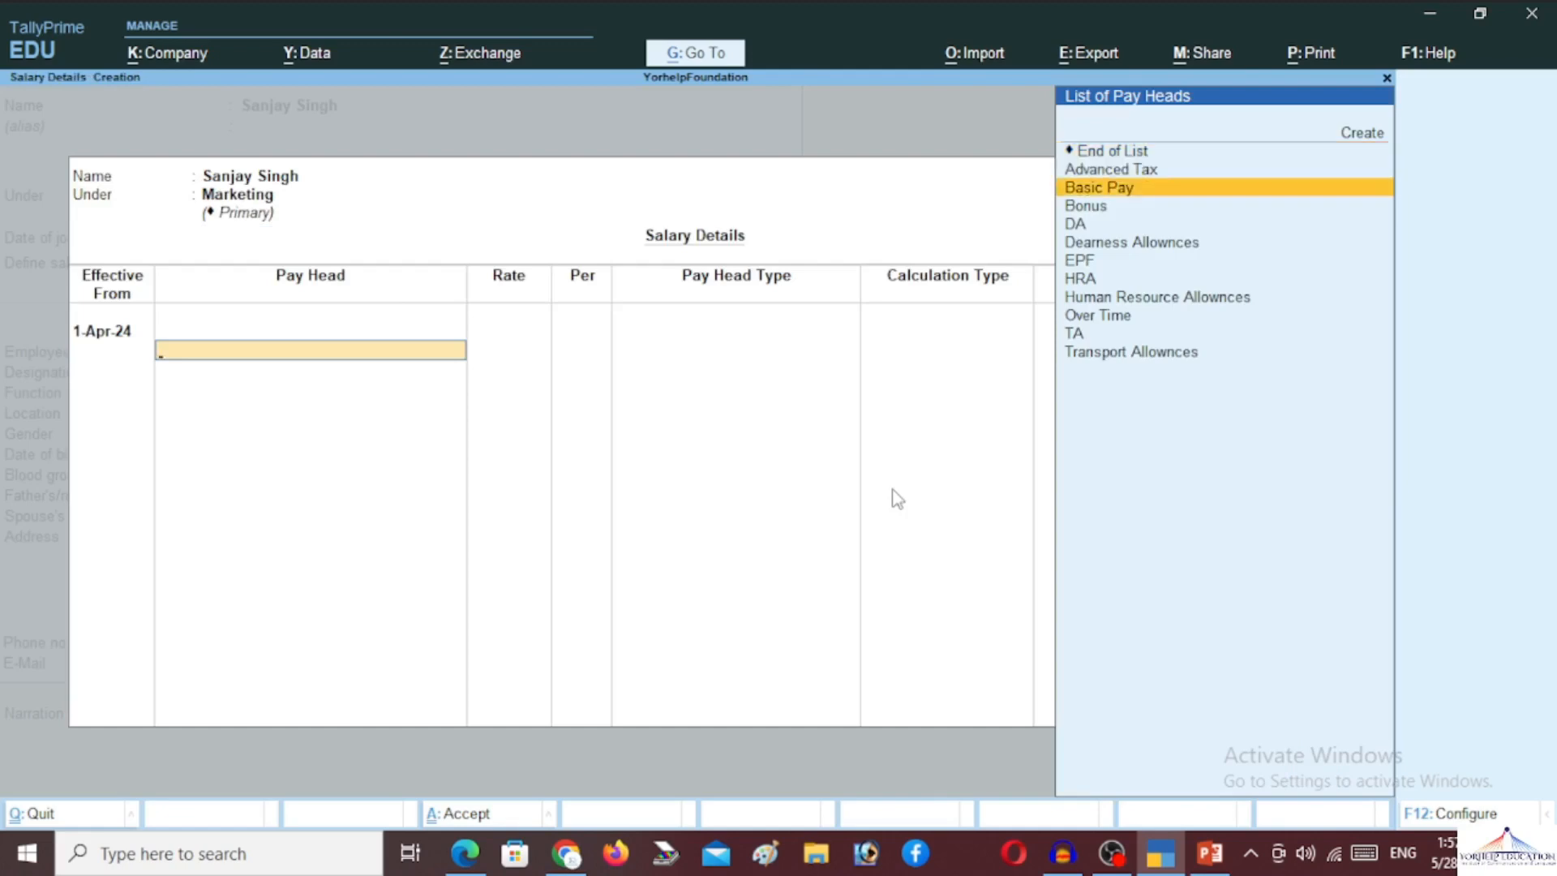
pyautogui.press('Return')
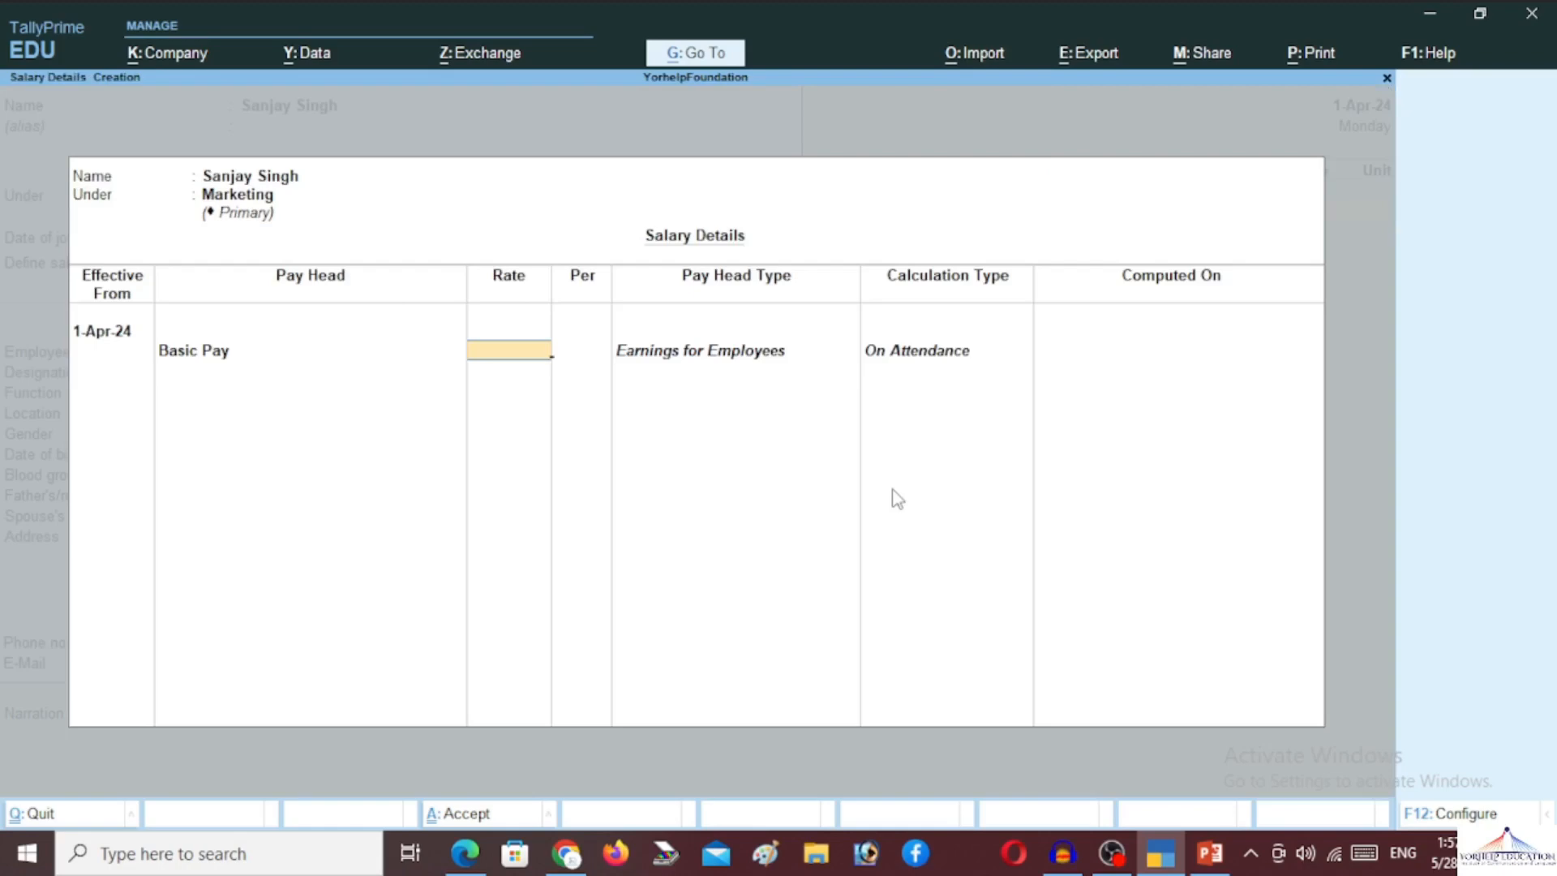
pyautogui.write('50')
pyautogui.press('Return')
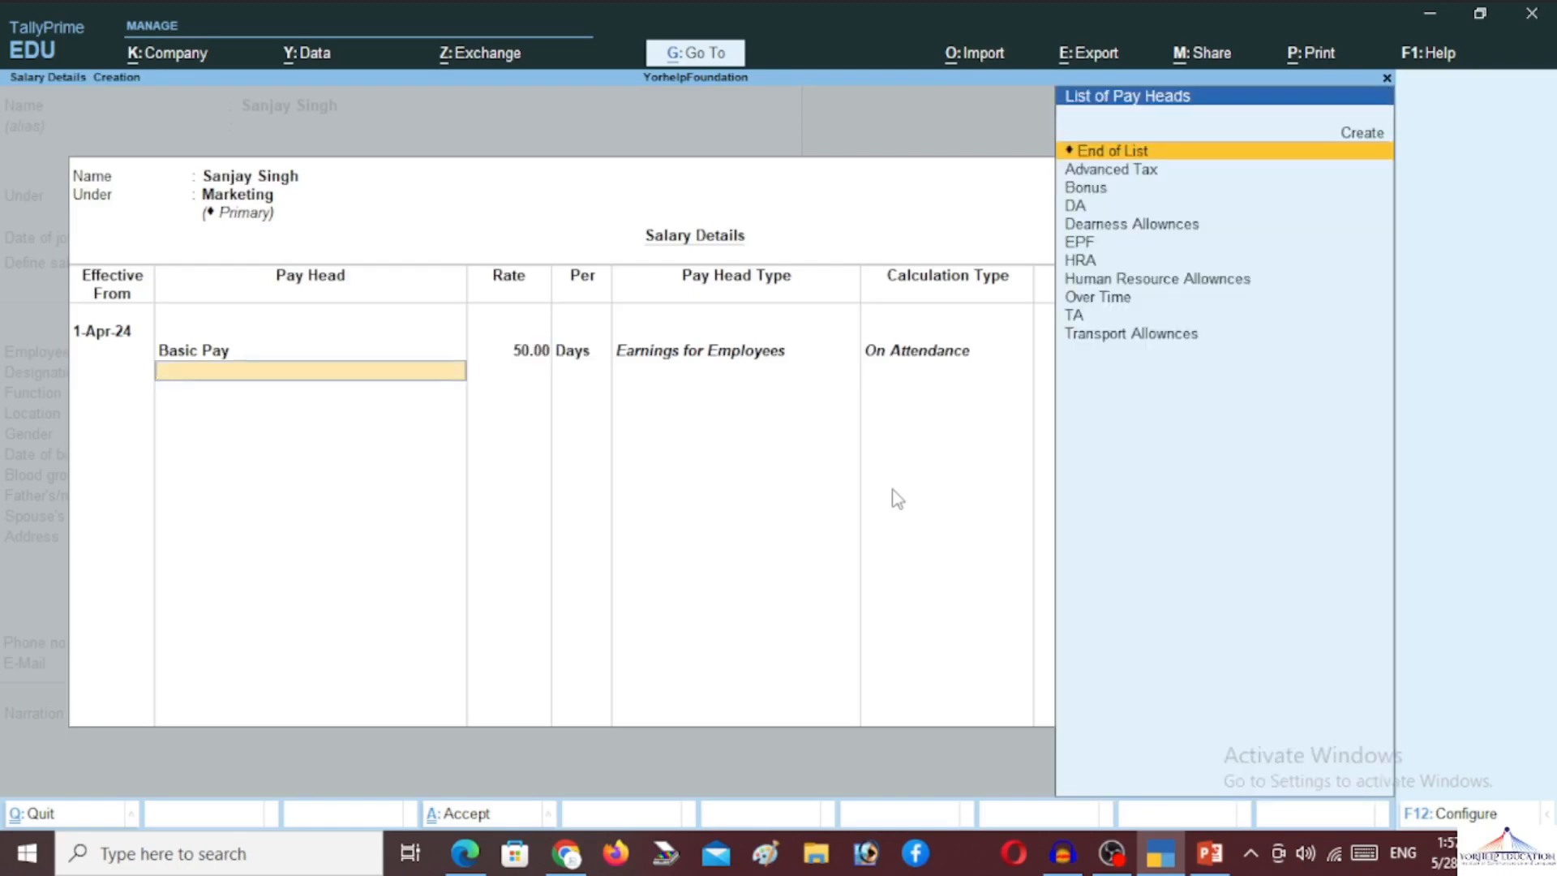
pyautogui.press('BackSpace')
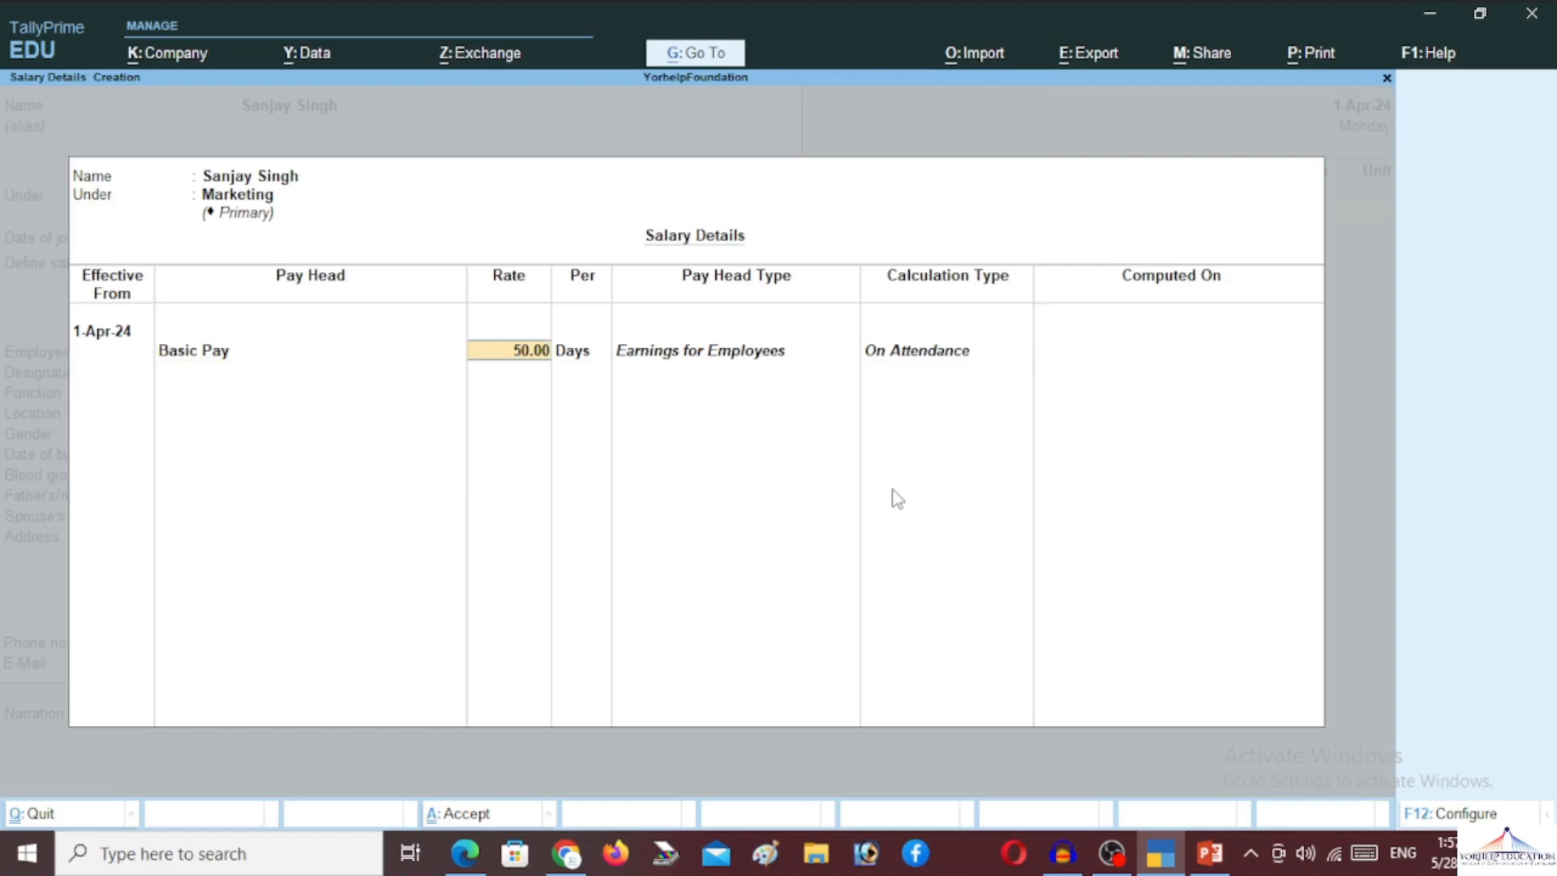
pyautogui.write('1,')
pyautogui.write('500')
pyautogui.press('Return')
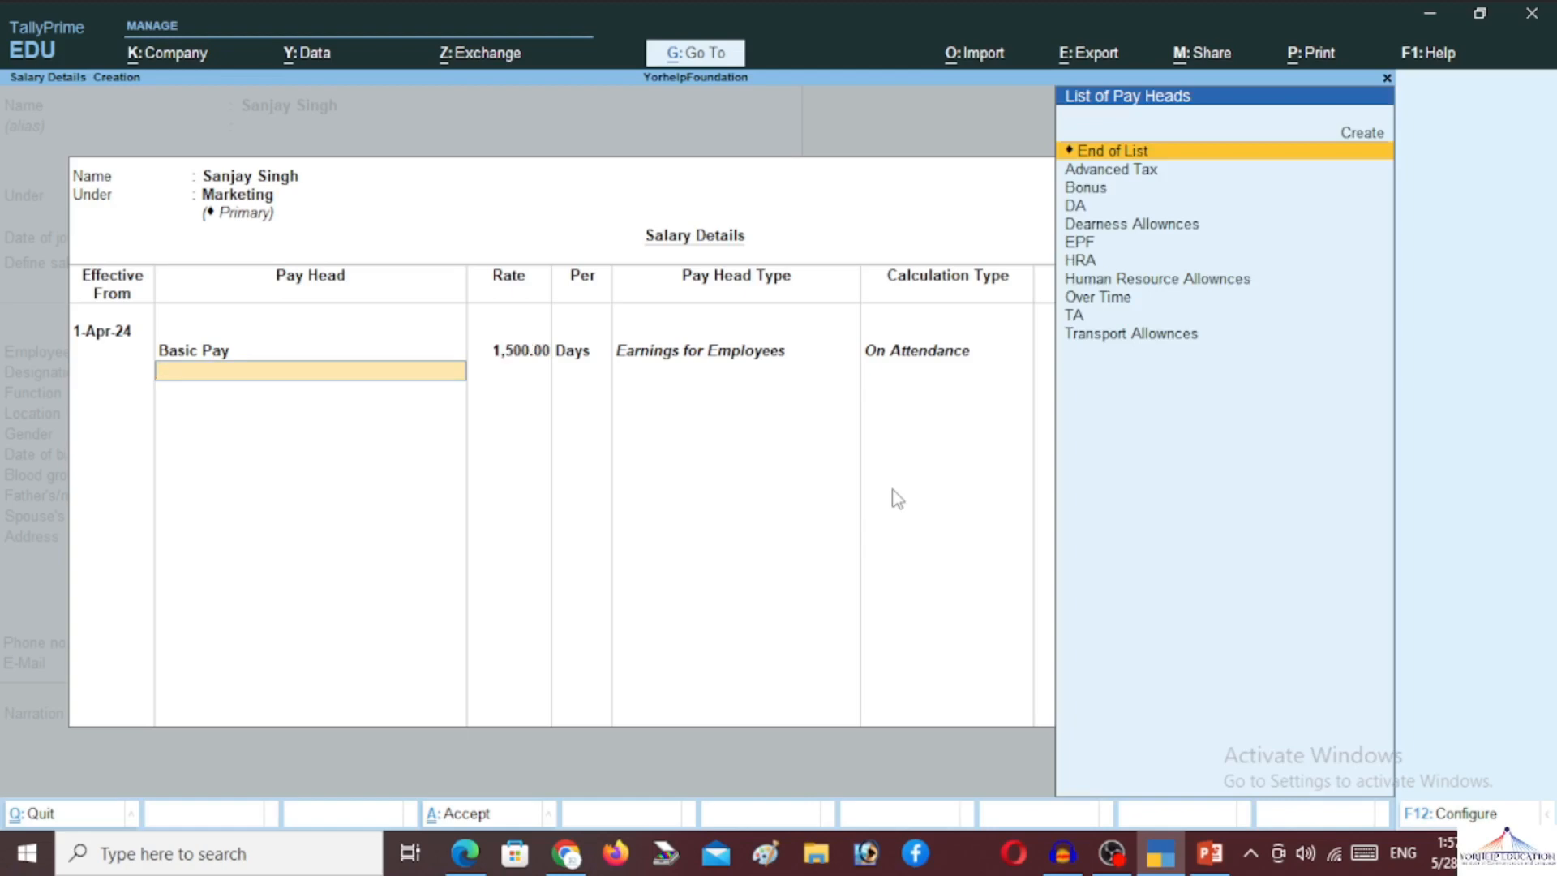
# Add HRA, DA, Bonus, Over Time, TA, Advanced Tax and EPF, then end the list
pyautogui.press('Down')
pyautogui.press('Down')
pyautogui.press('Down')
pyautogui.press('Down')
pyautogui.press('Down')
pyautogui.press('Down')
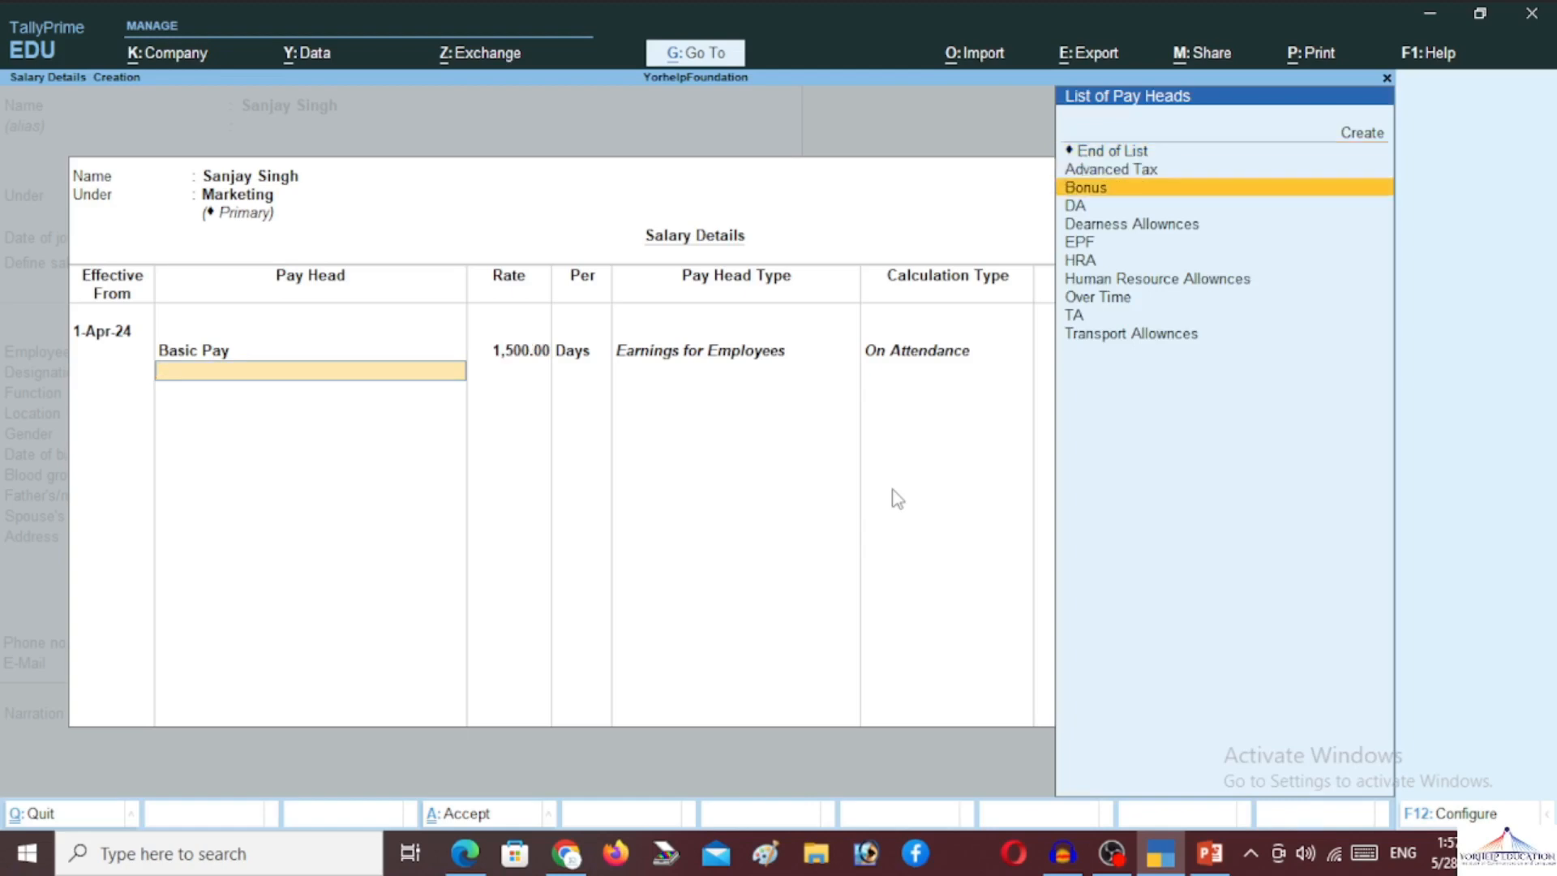
pyautogui.press('Return')
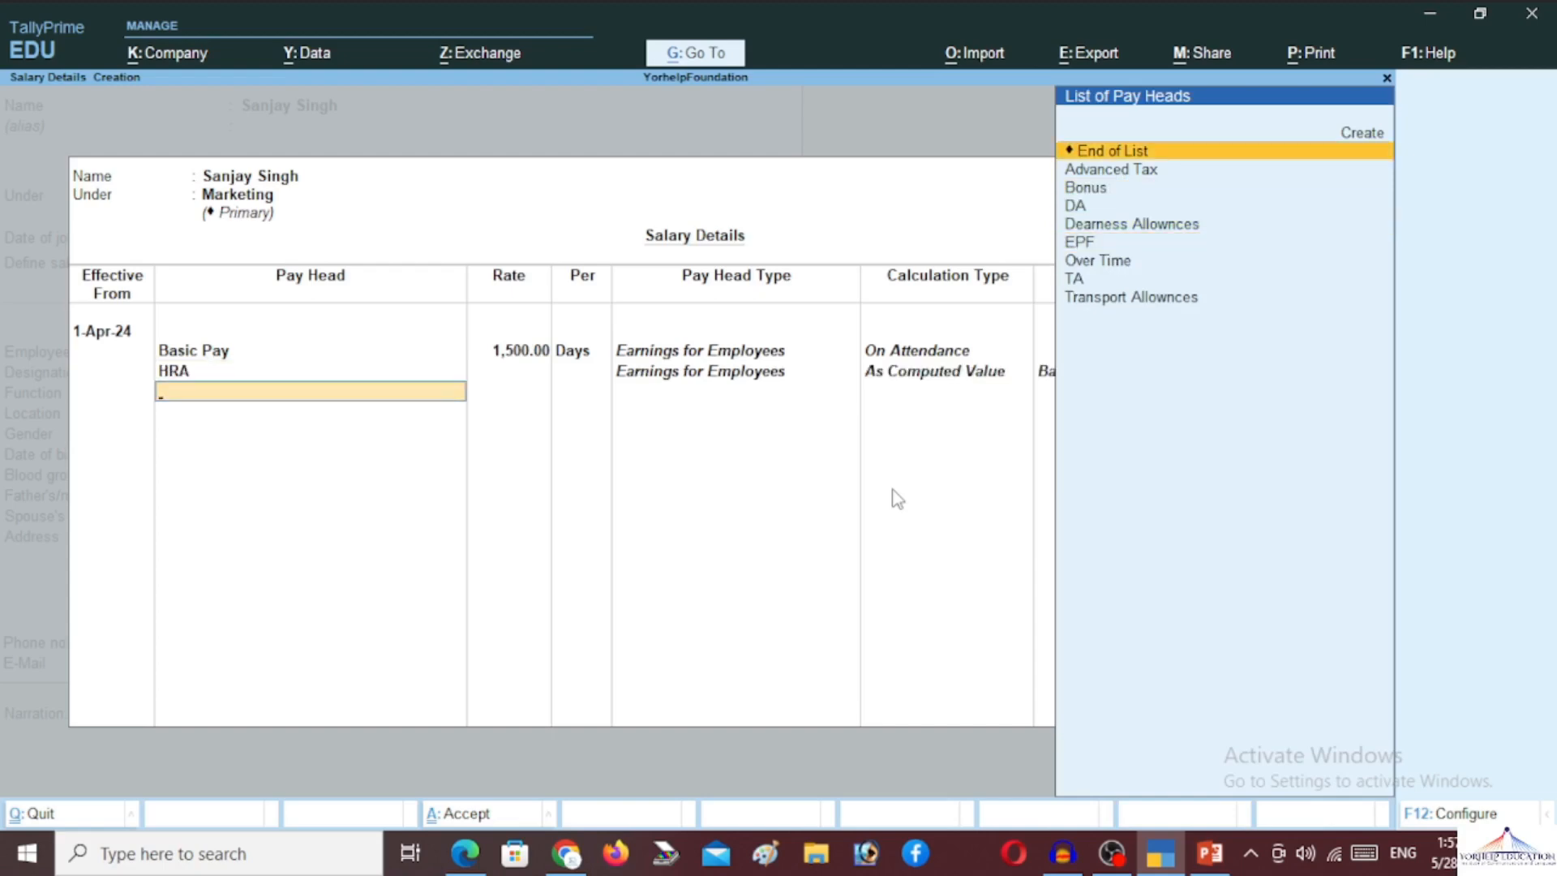
pyautogui.press('Down')
pyautogui.press('Down')
pyautogui.press('Down')
pyautogui.press('Return')
pyautogui.press('Down')
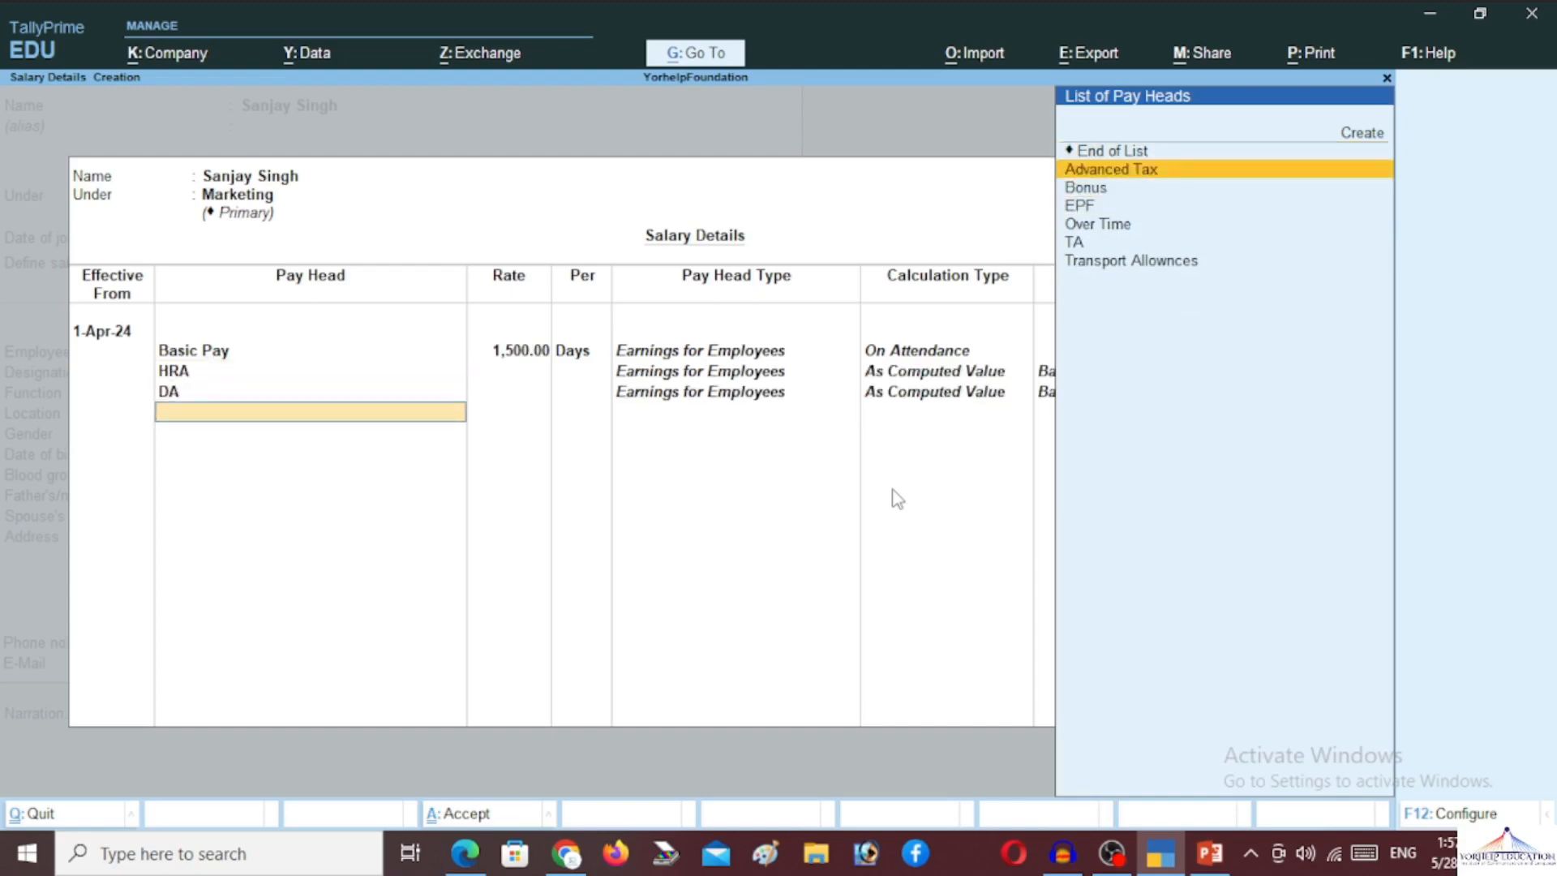
pyautogui.press('Down')
pyautogui.press('Return')
pyautogui.press('Down')
pyautogui.press('Down')
pyautogui.press('Down')
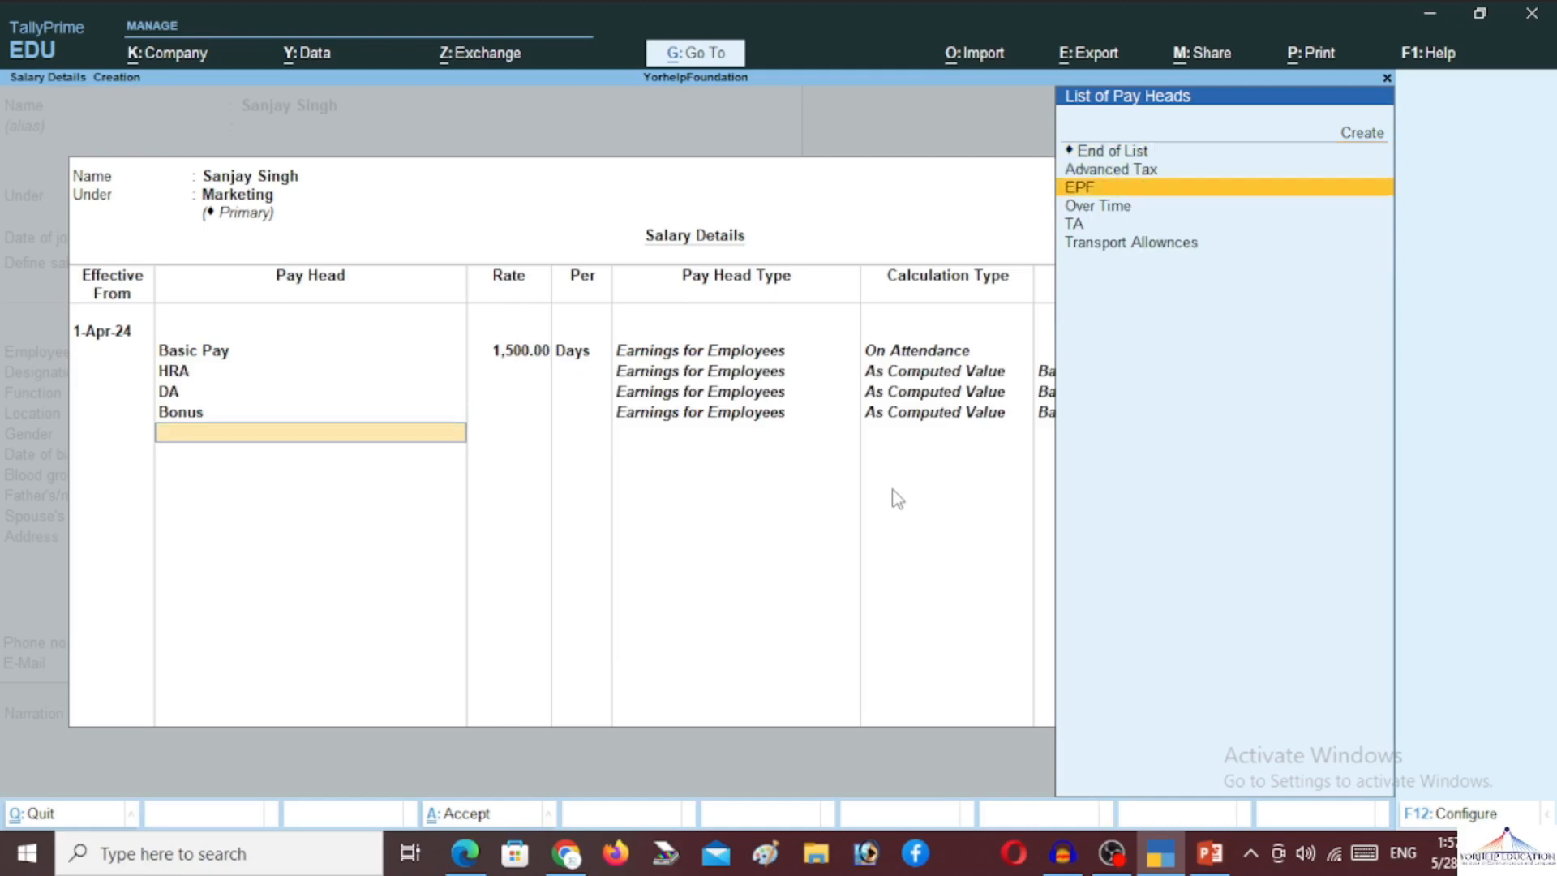
pyautogui.press('Return')
pyautogui.press('Up')
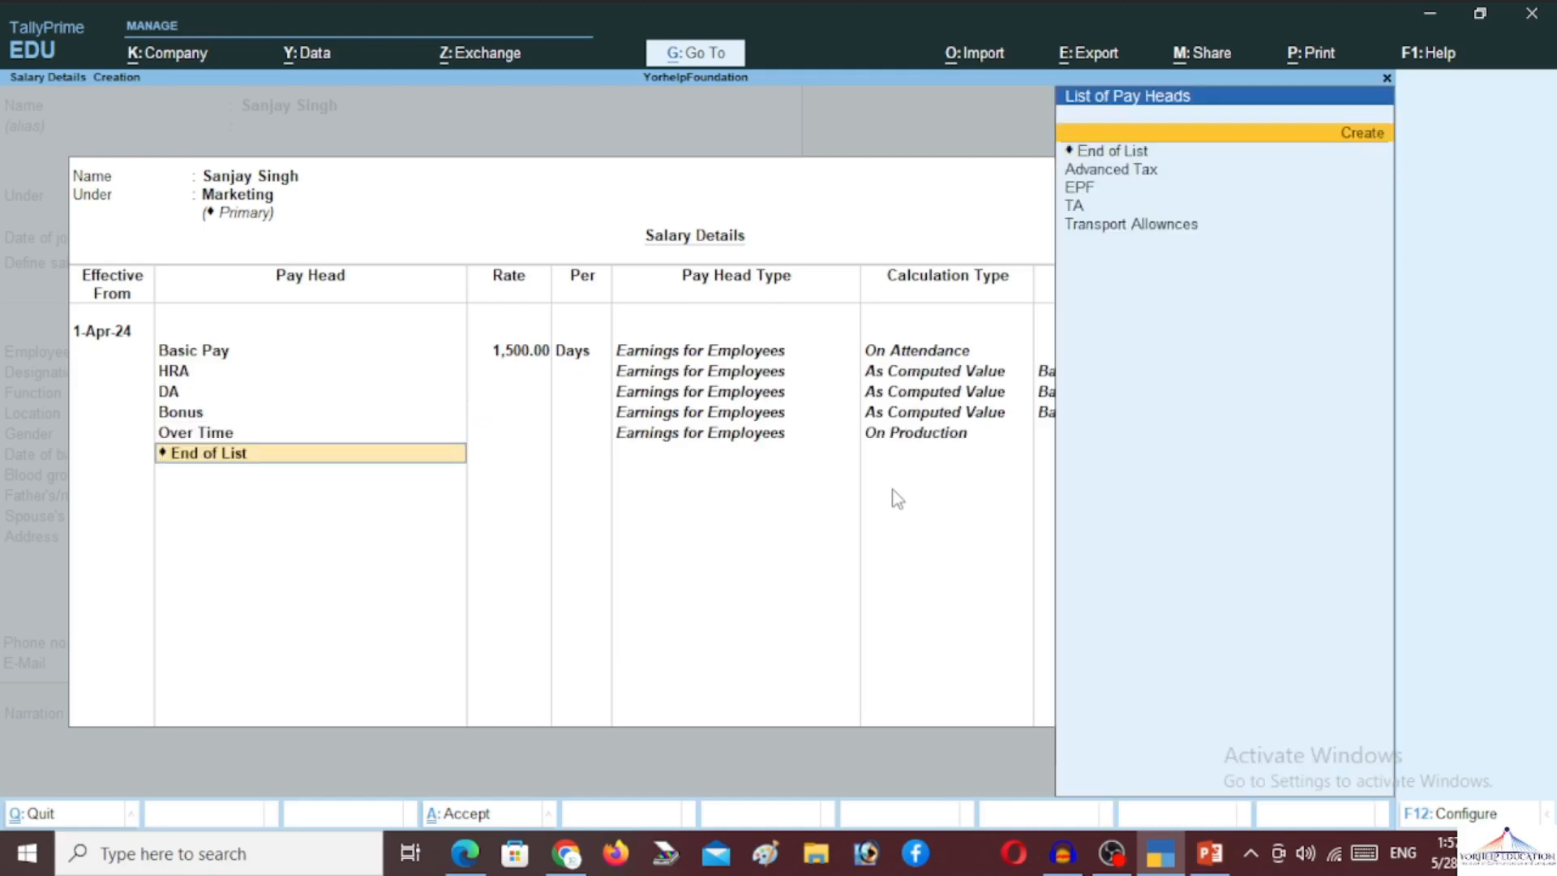
pyautogui.press('Down')
pyautogui.press('Down')
pyautogui.press('Down')
pyautogui.press('Down')
pyautogui.press('Return')
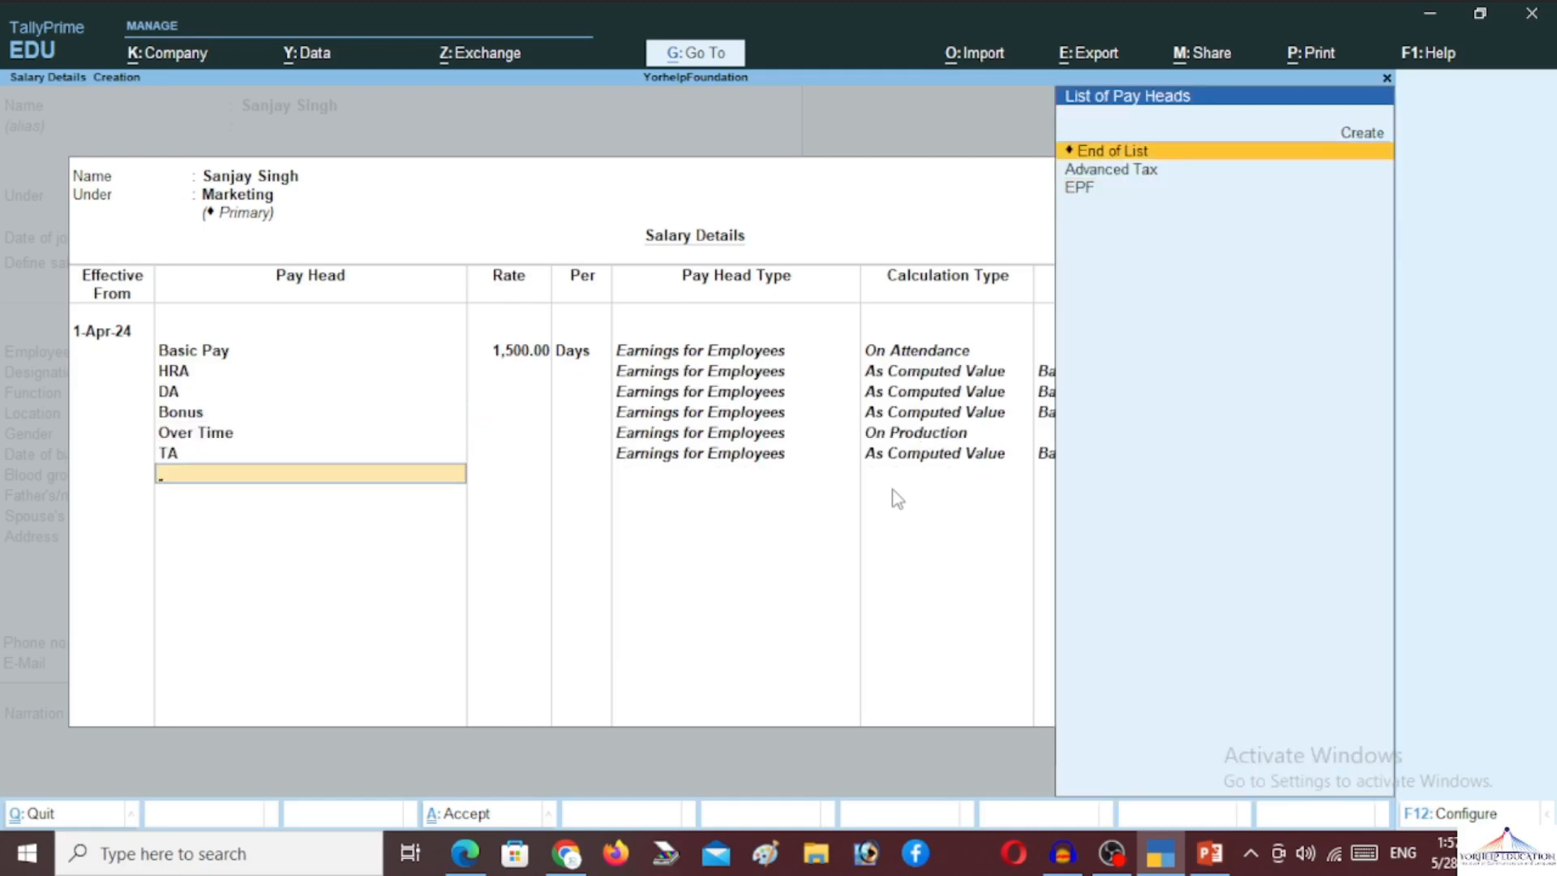
pyautogui.press('Down')
pyautogui.press('Return')
pyautogui.press('Down')
pyautogui.press('Return')
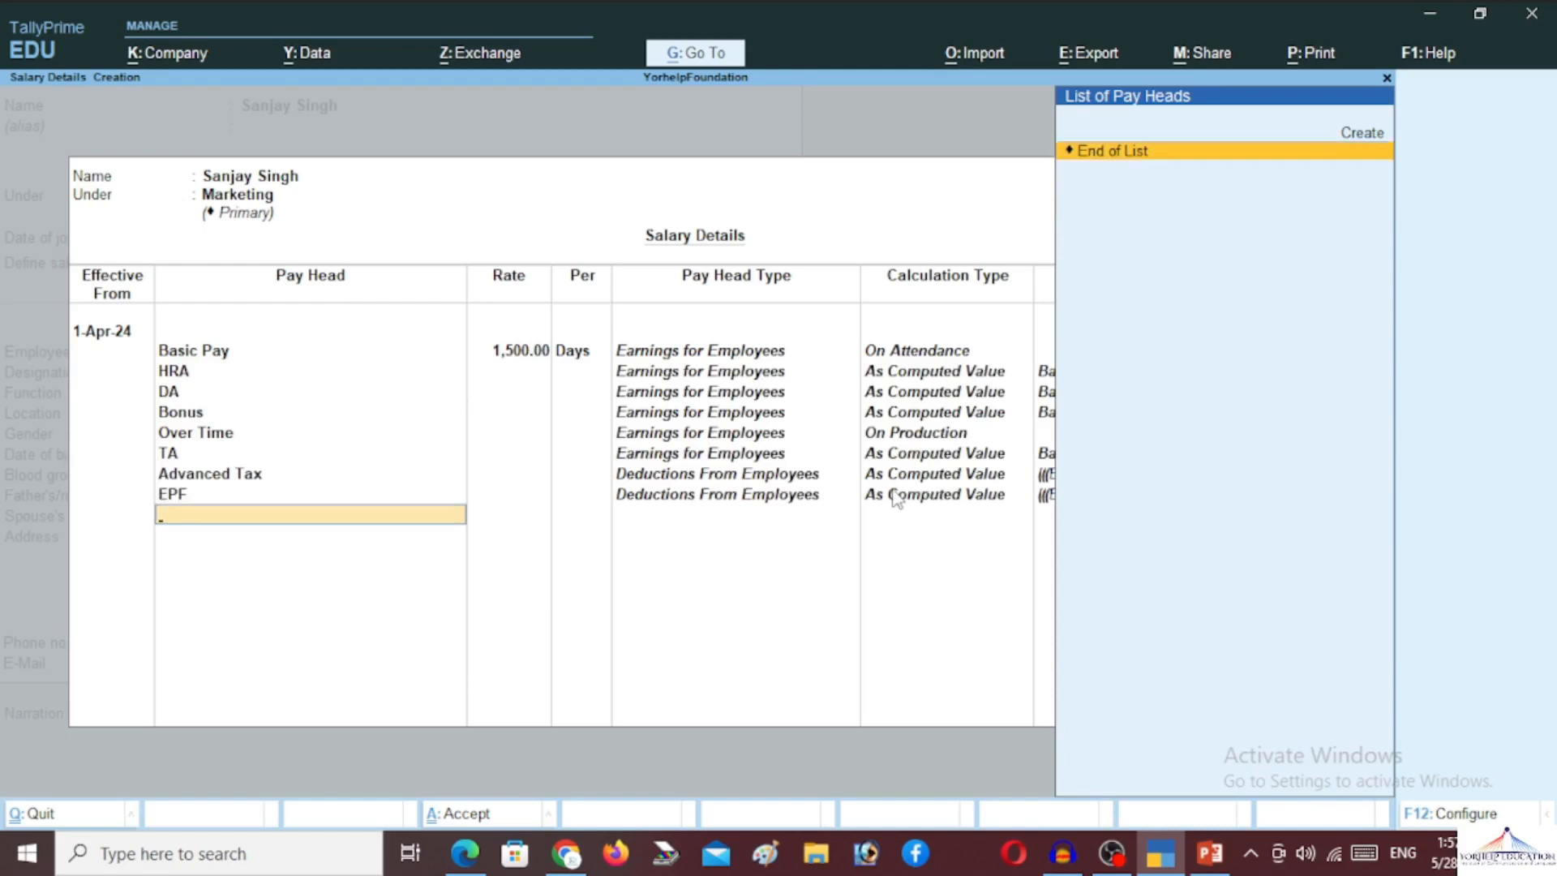
pyautogui.press('Return')
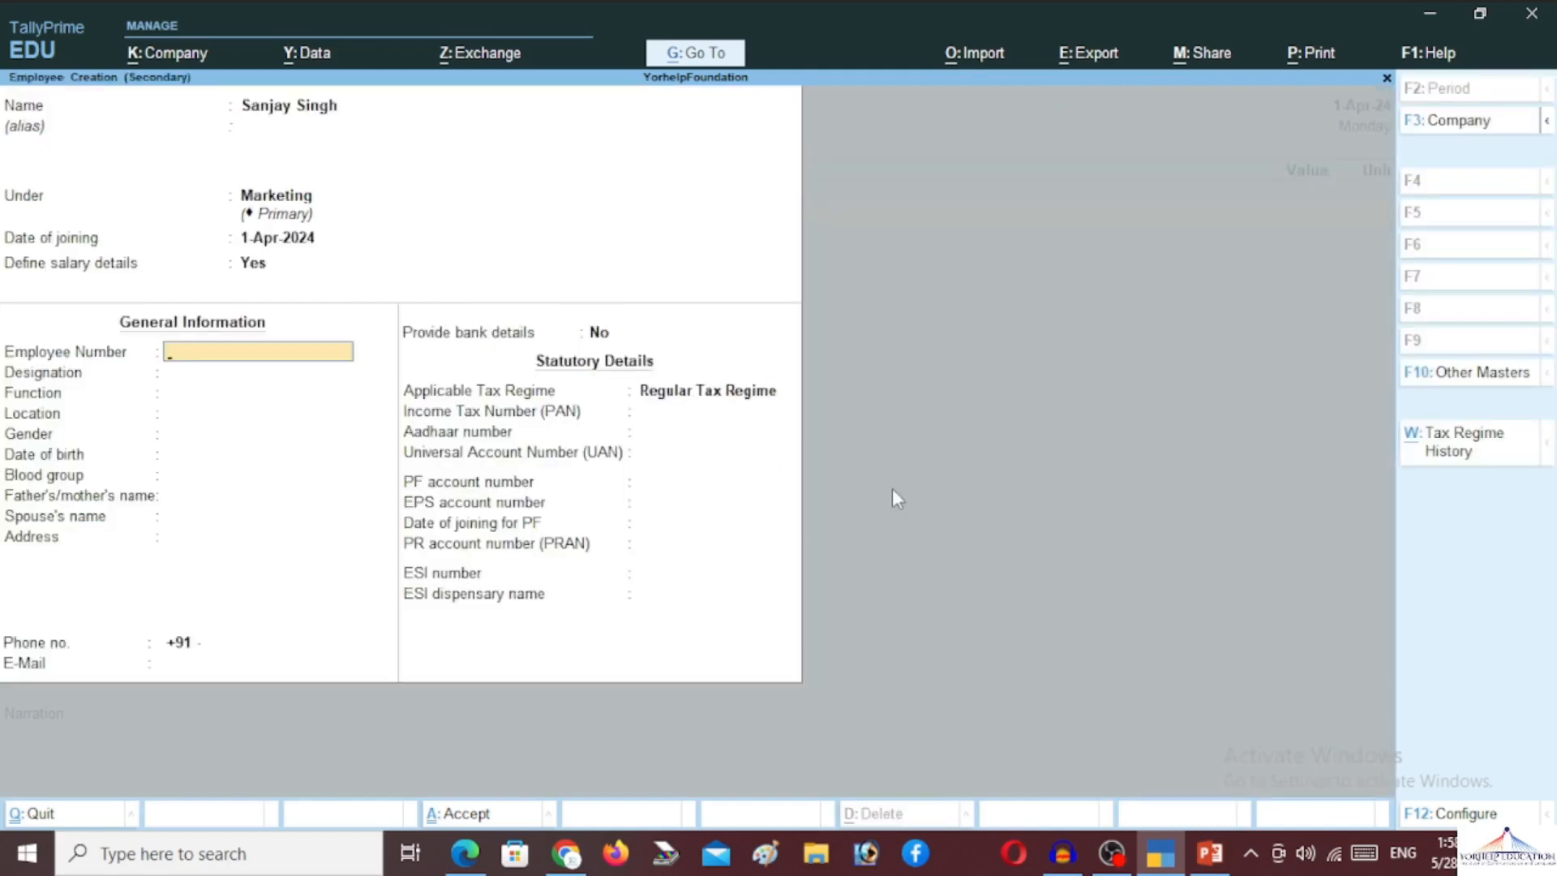
pyautogui.write('Y0002')
pyautogui.press('Return')
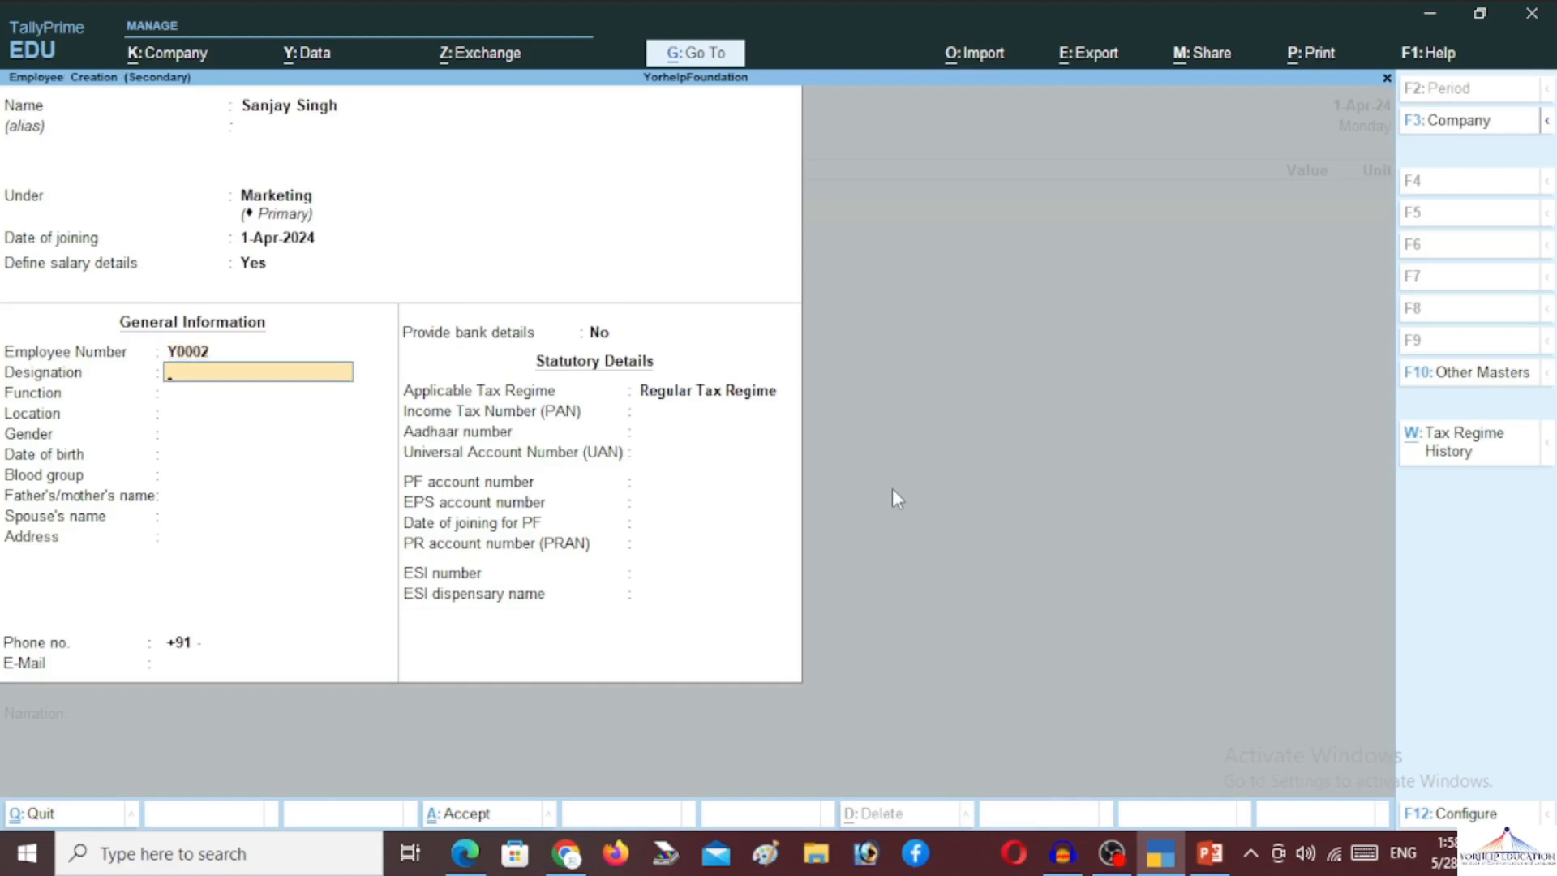
pyautogui.write('Marketing Agent')
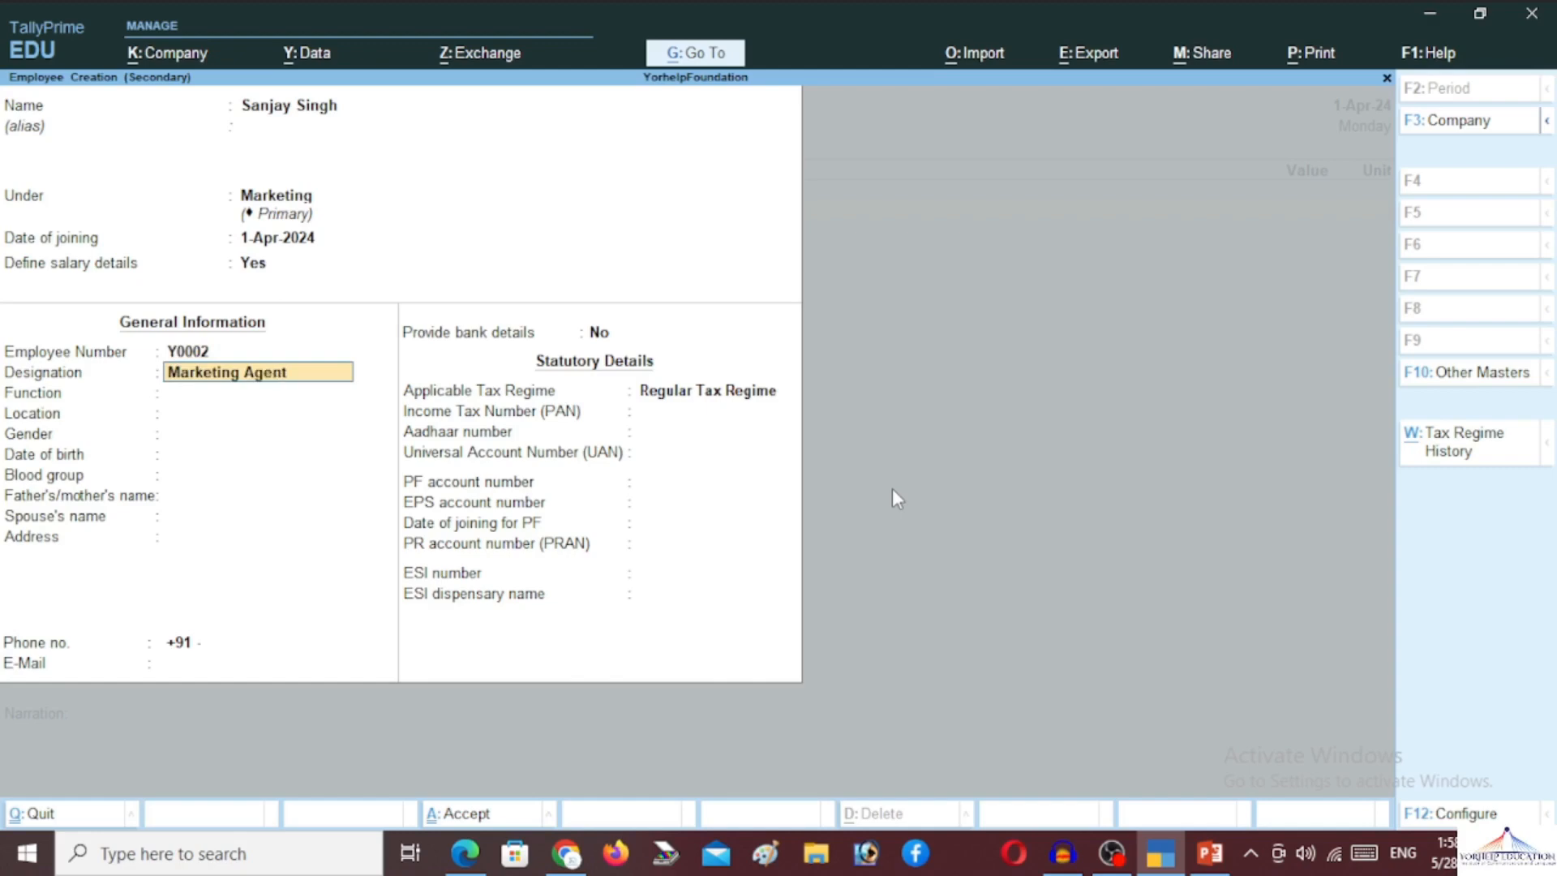
pyautogui.press('Return')
pyautogui.press('Return')
pyautogui.write('Knapu')
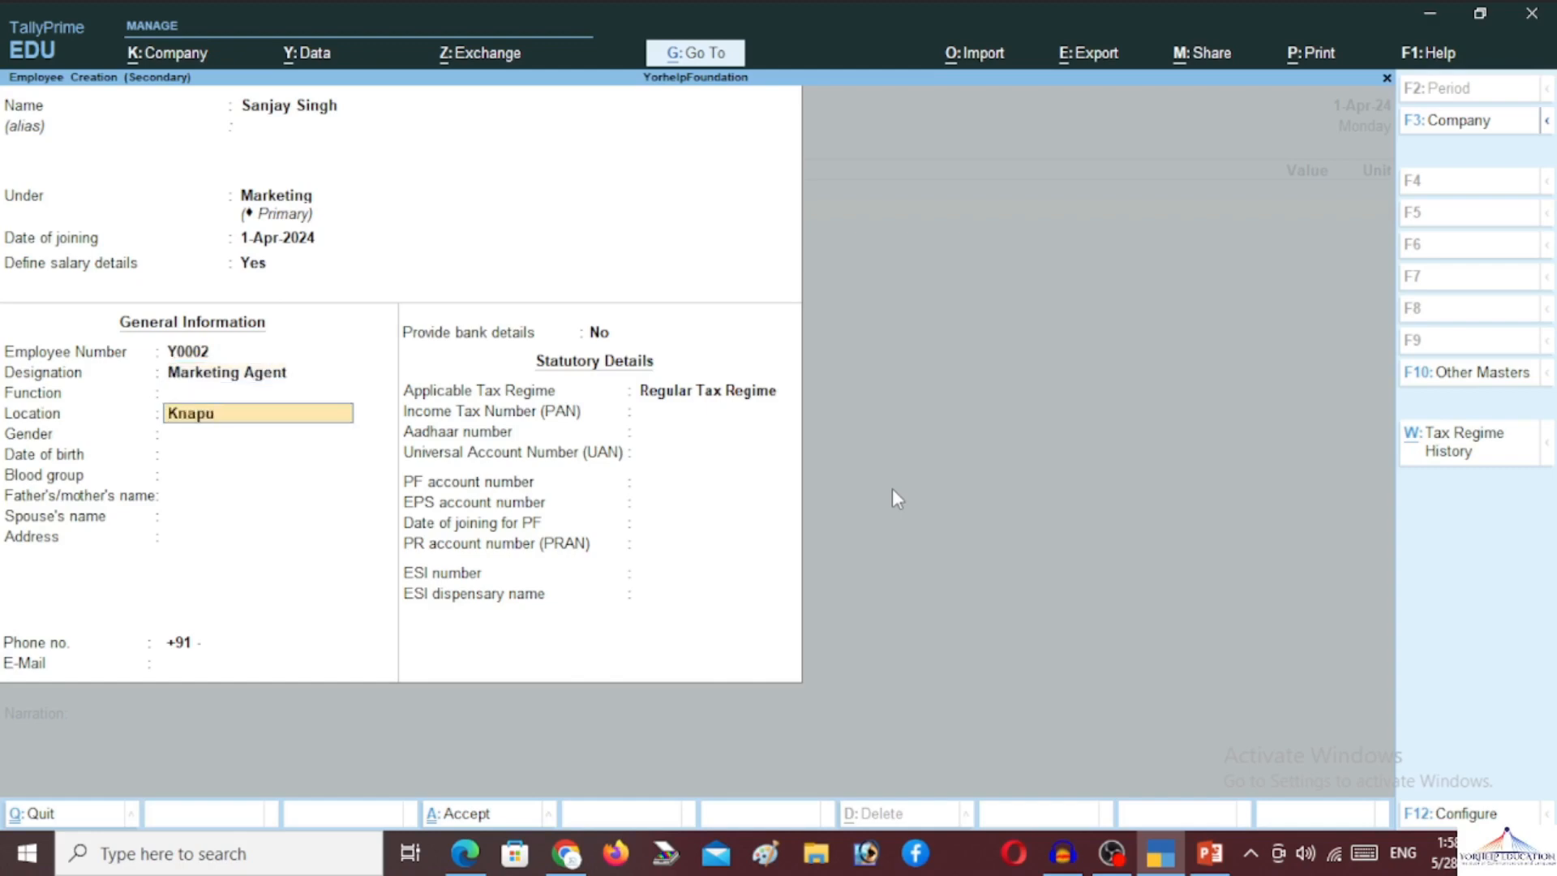
pyautogui.press('BackSpace')
pyautogui.press('BackSpace')
pyautogui.press('BackSpace')
pyautogui.press('BackSpace')
pyautogui.write('anpur')
pyautogui.press('Return')
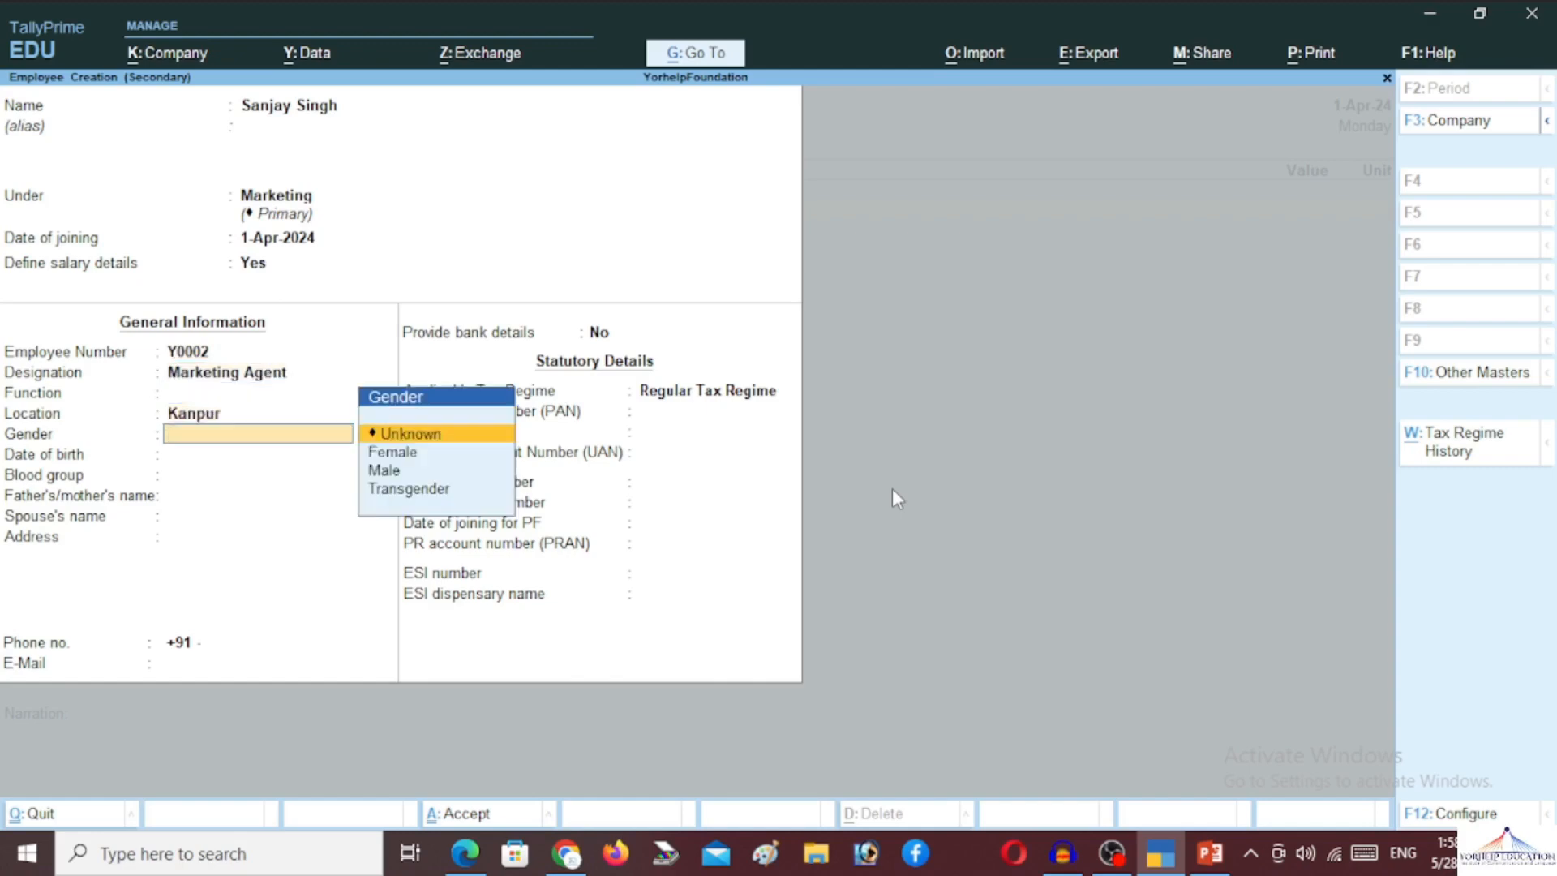
pyautogui.press('Down')
pyautogui.press('Down')
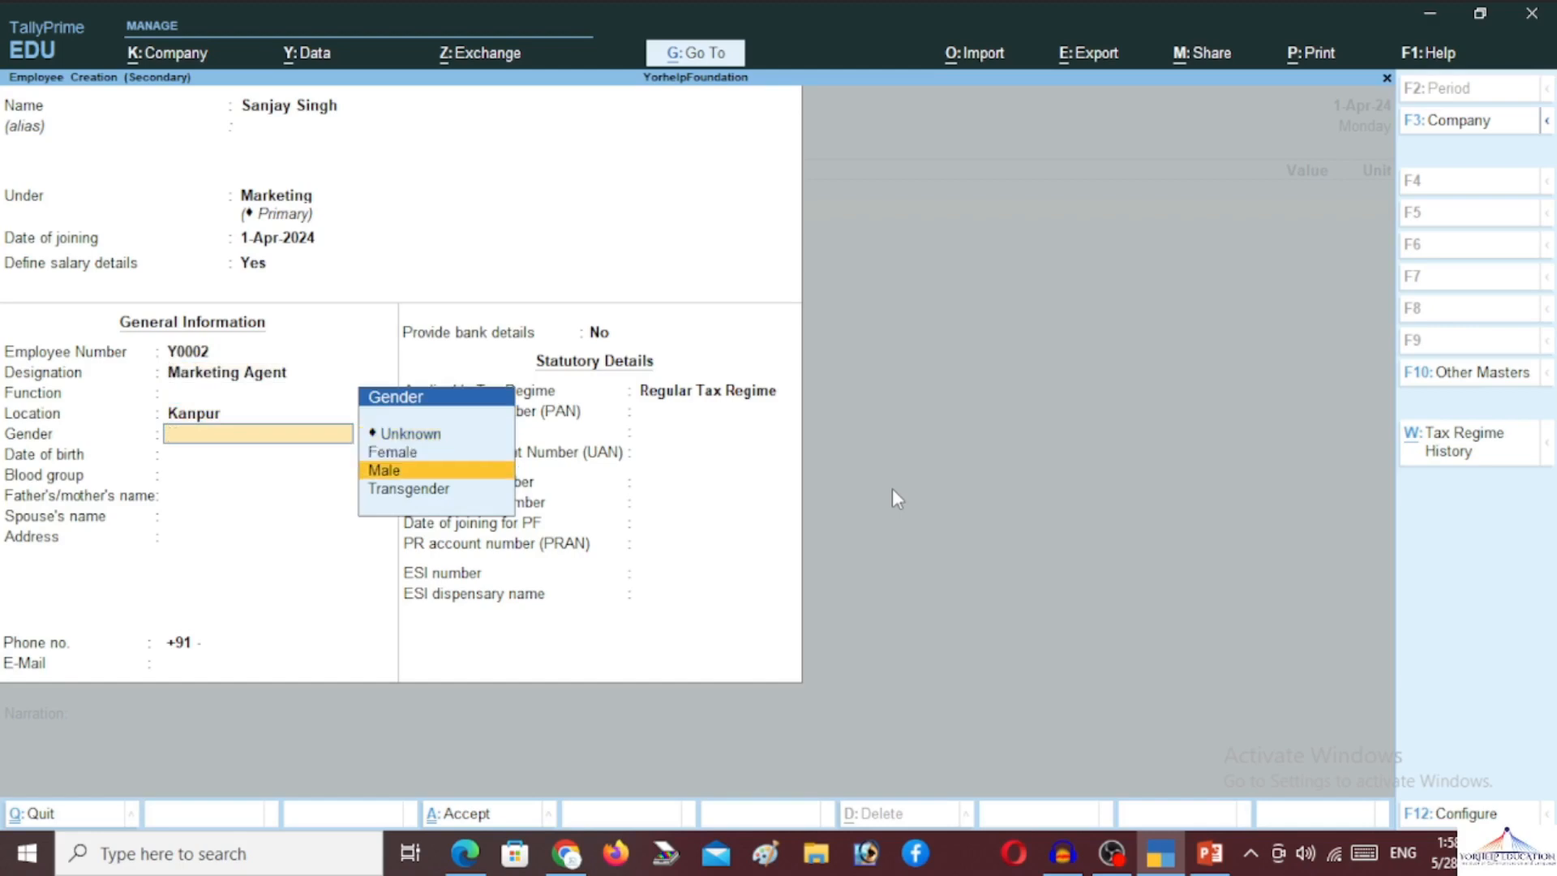
pyautogui.press('Return')
pyautogui.write('0')
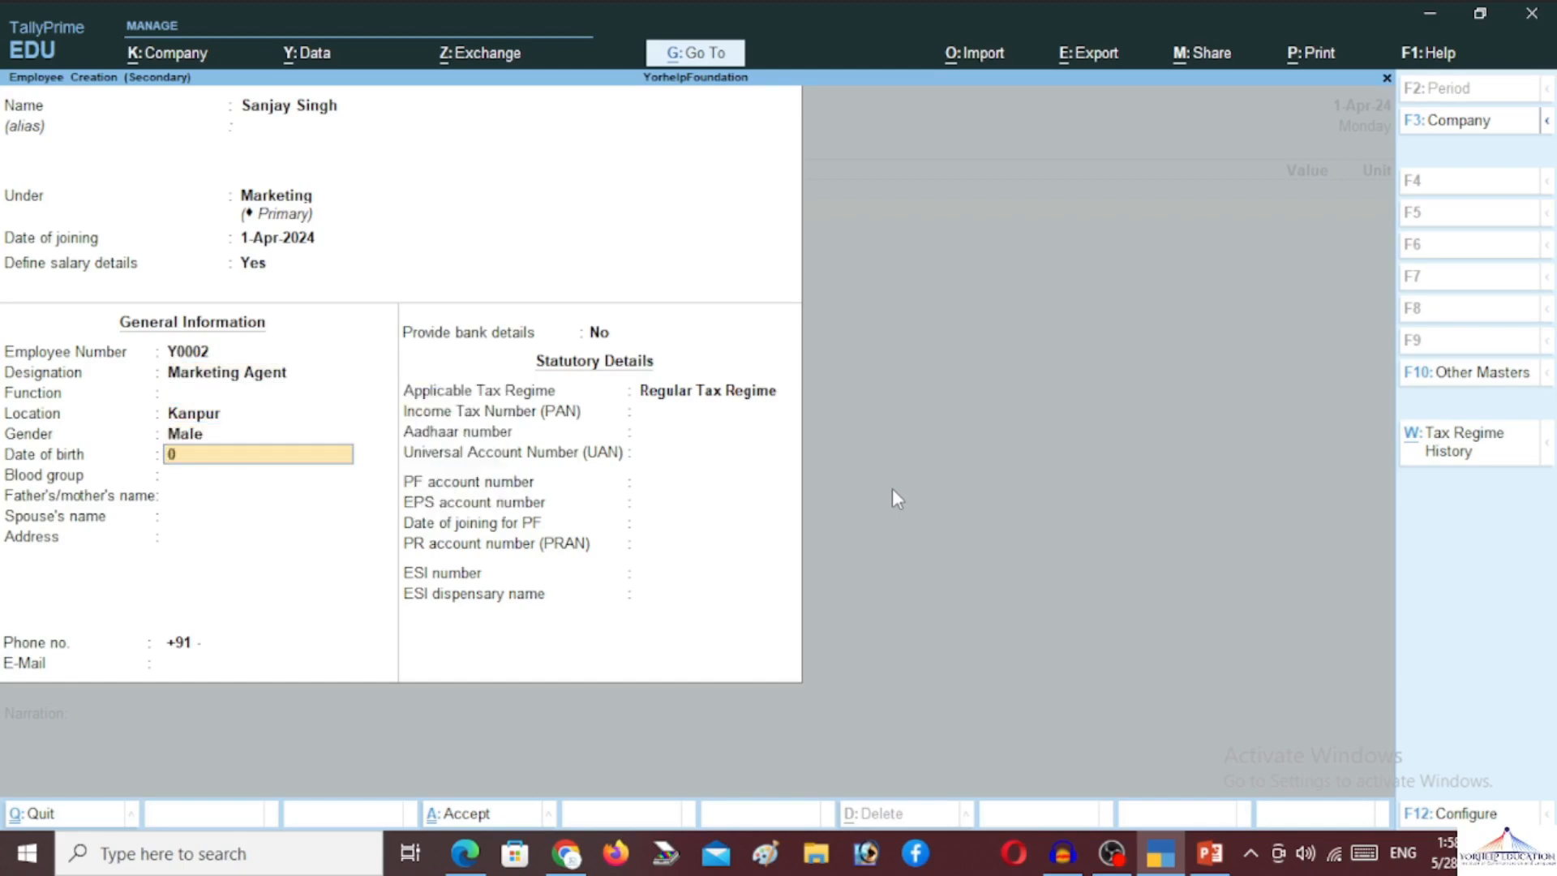
pyautogui.write('2-May-1998')
pyautogui.press('Return')
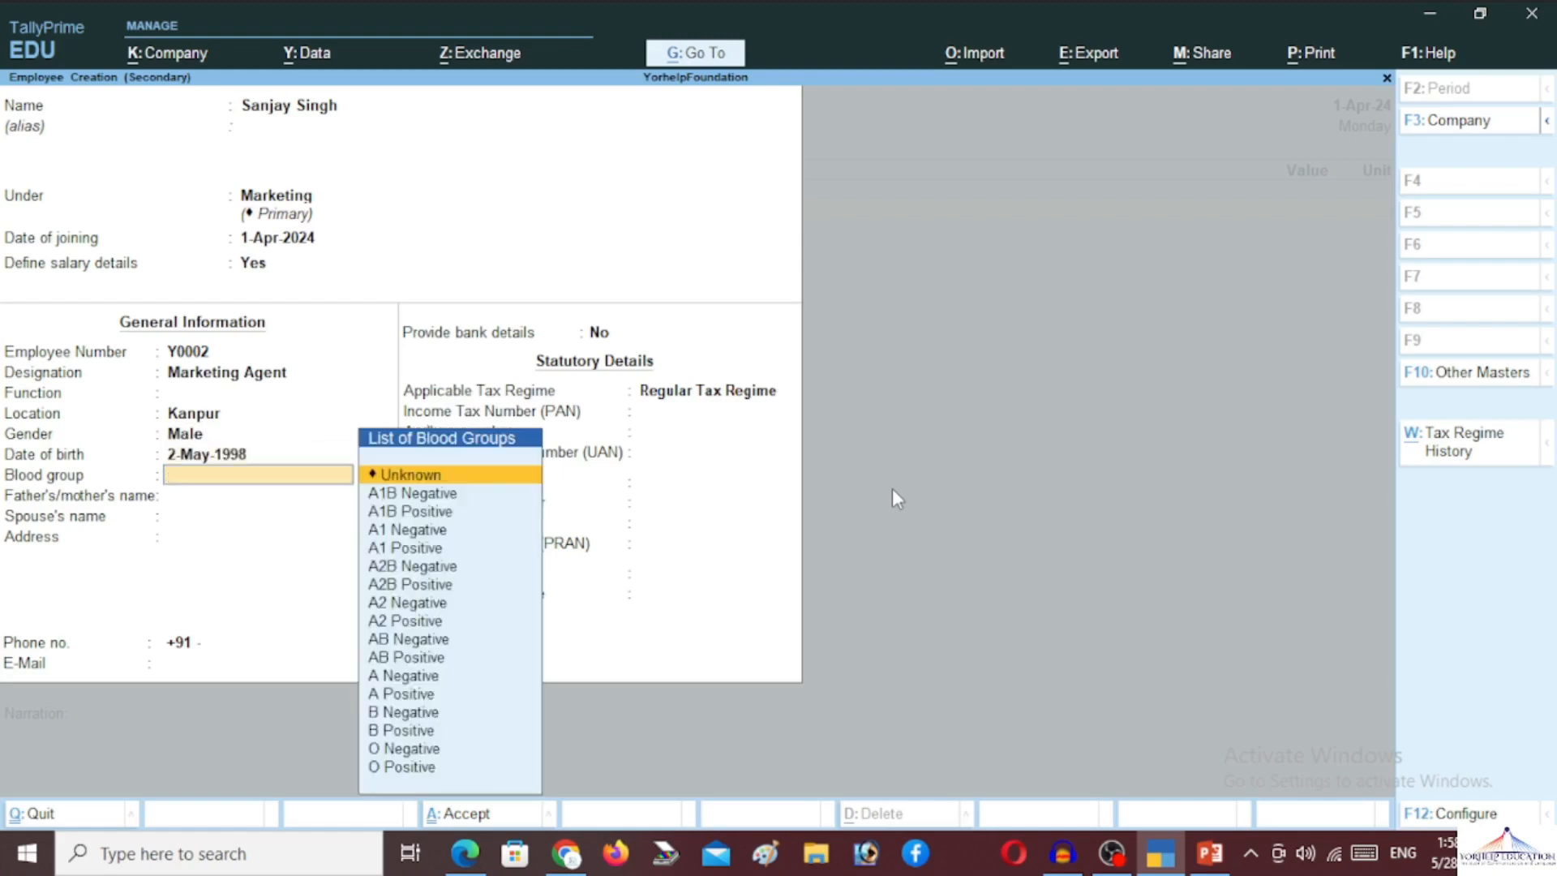
# Set blood group B Positive and enter the father's and spouse's names
pyautogui.write('b')
pyautogui.press('Down')
pyautogui.press('Down')
pyautogui.press('Return')
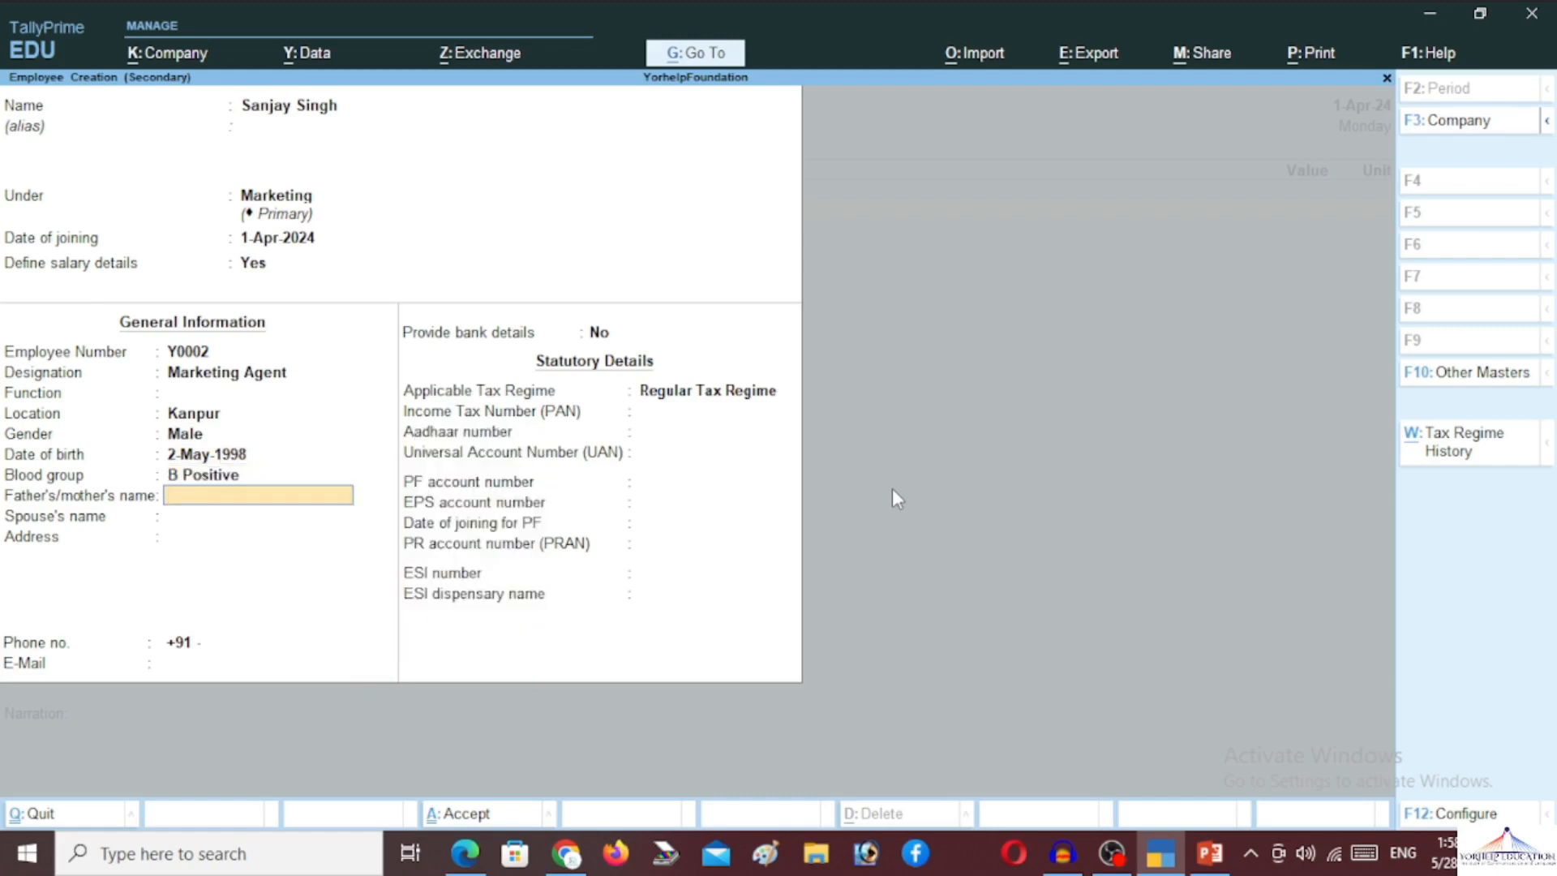
pyautogui.press('Return')
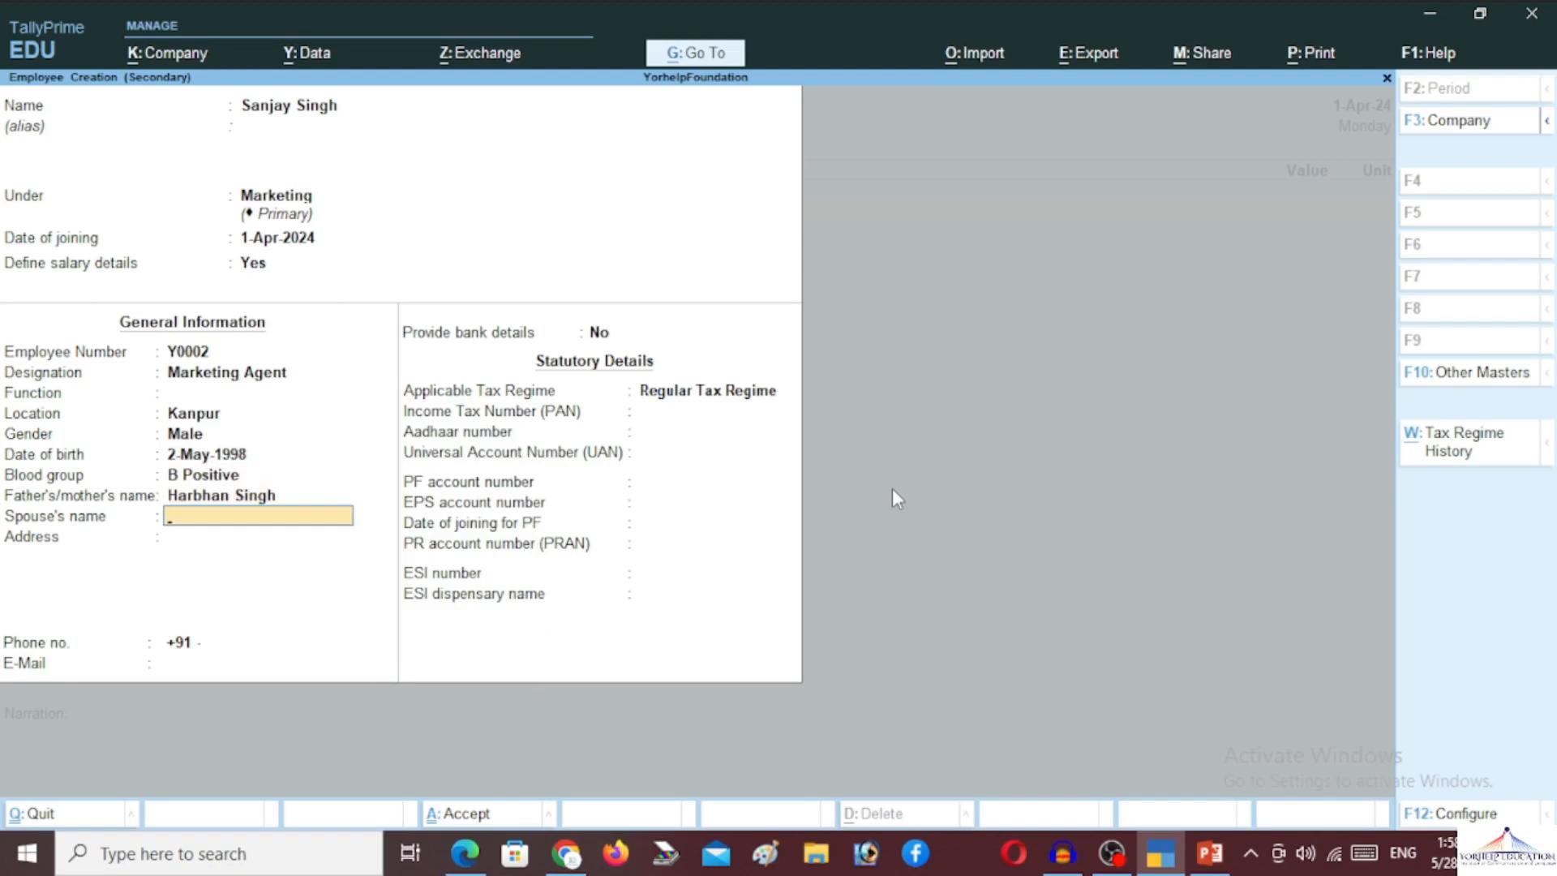
pyautogui.write('Namrata')
pyautogui.press('Return')
# Fill in the employee's address, phone number and e-mail address
pyautogui.write('Kanpur')
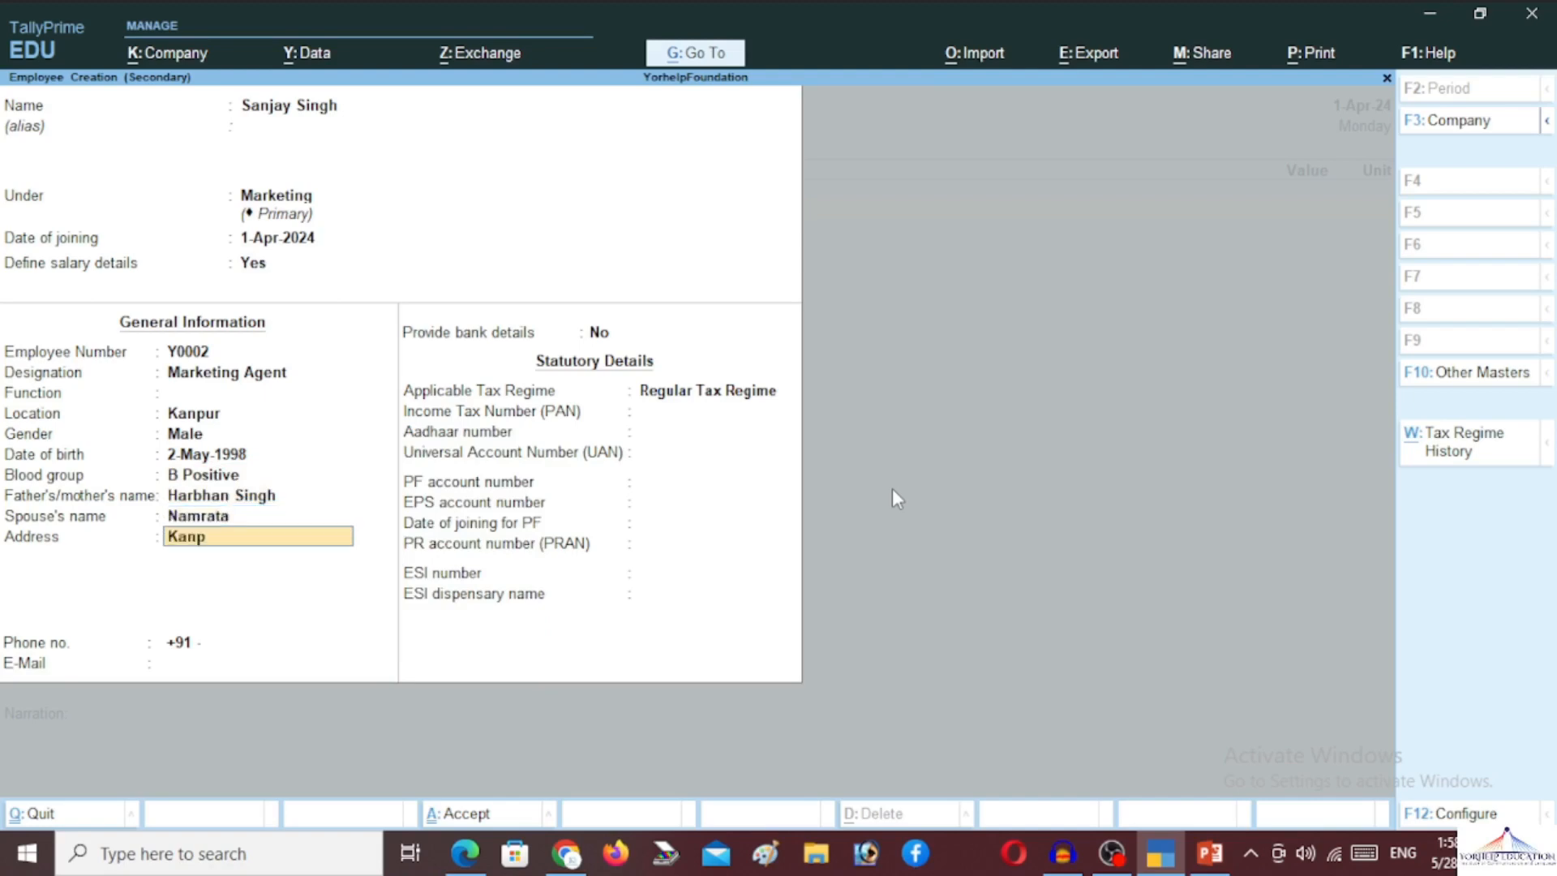
pyautogui.press('Return')
pyautogui.press('Return')
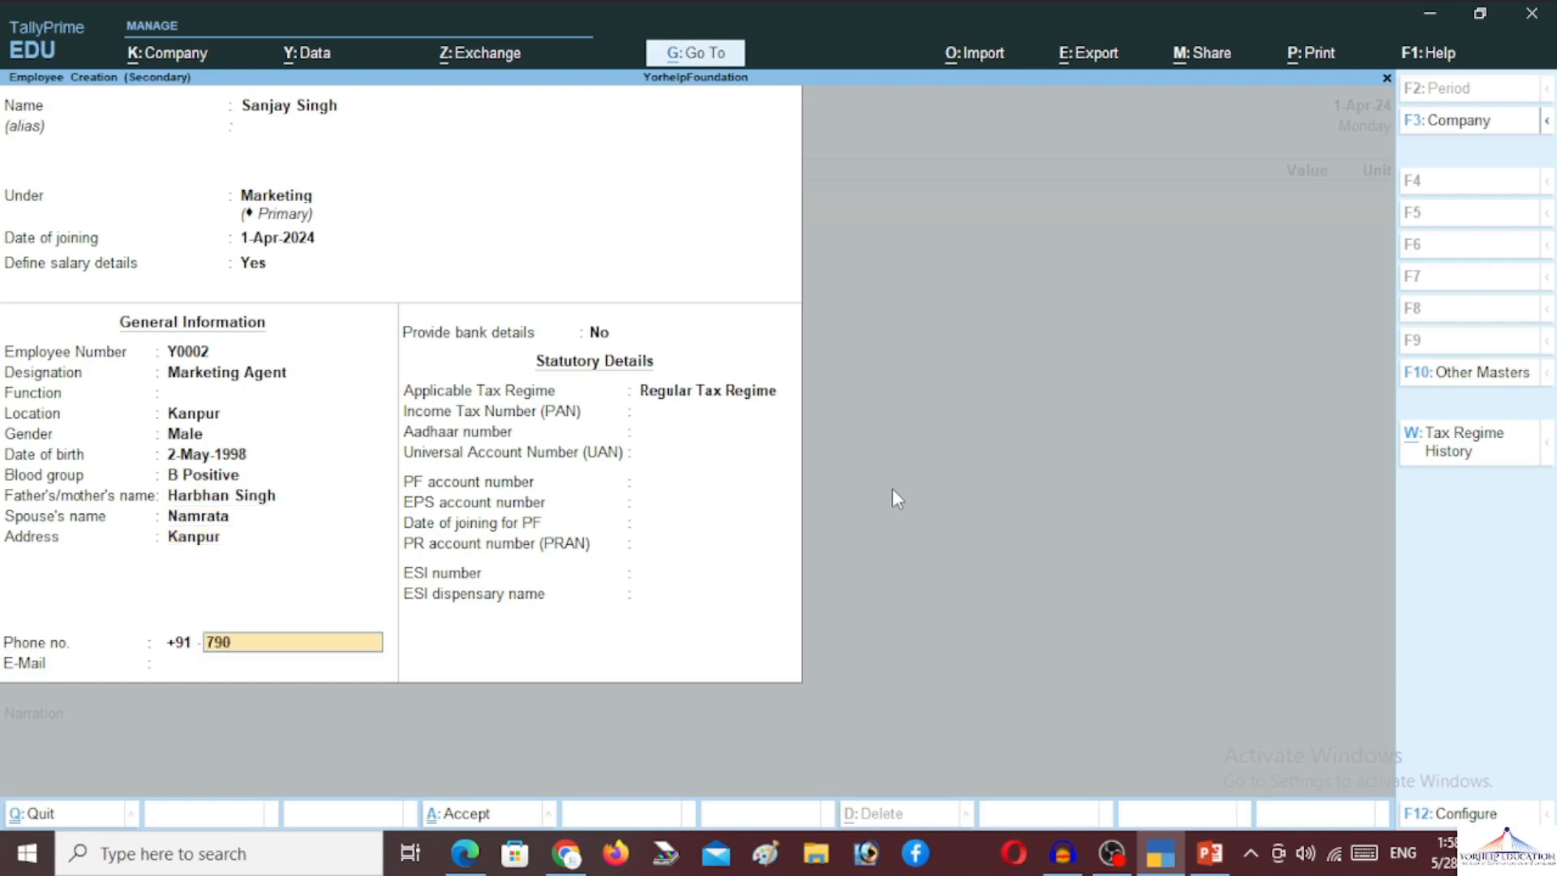
pyautogui.press('Return')
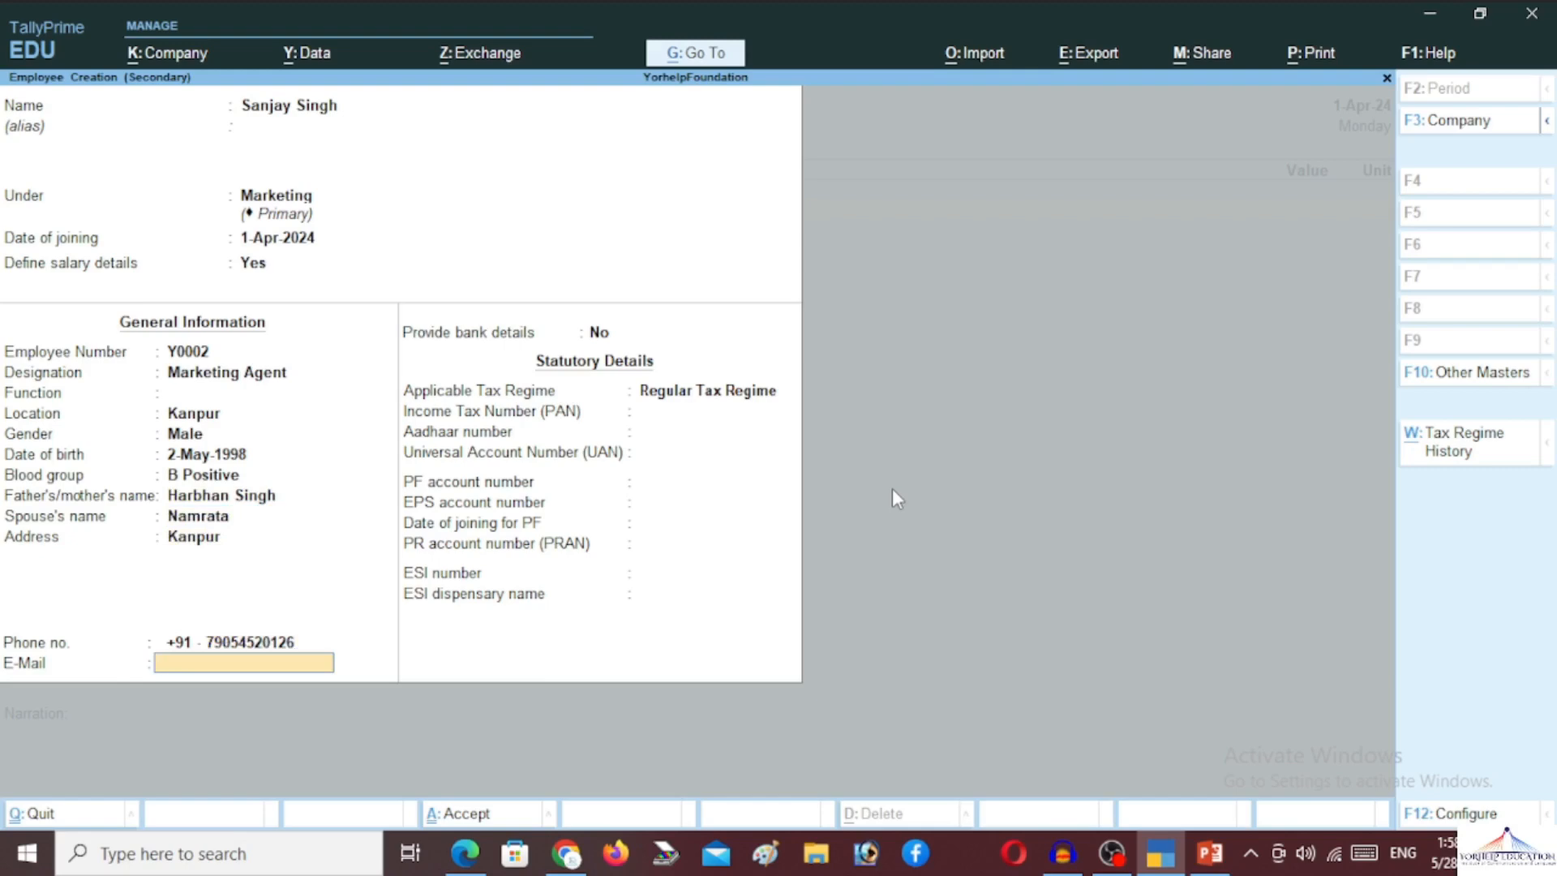
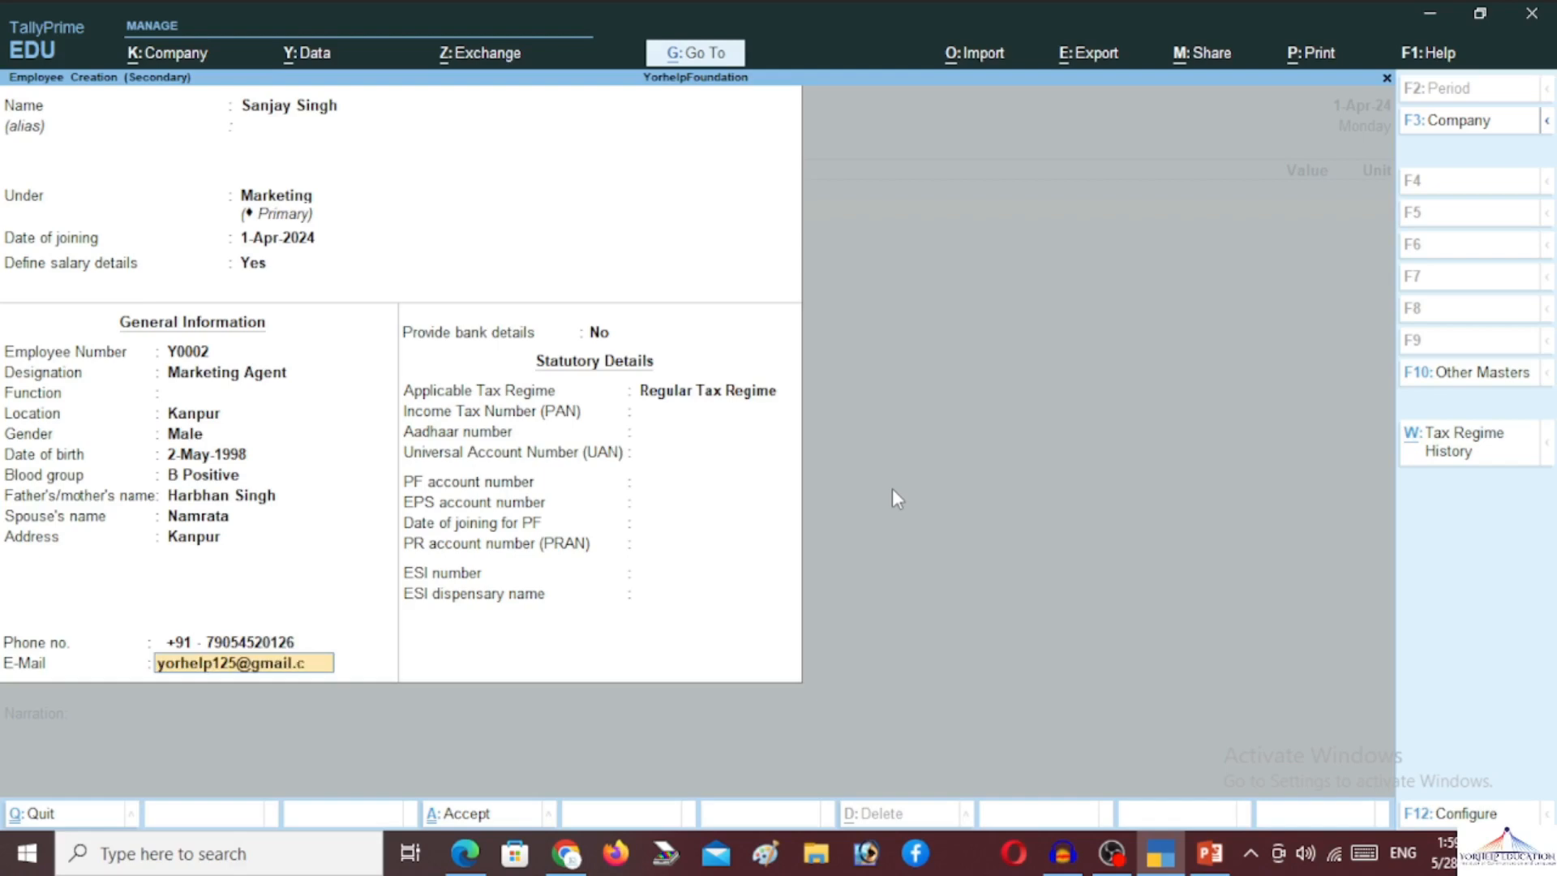
pyautogui.press('Return')
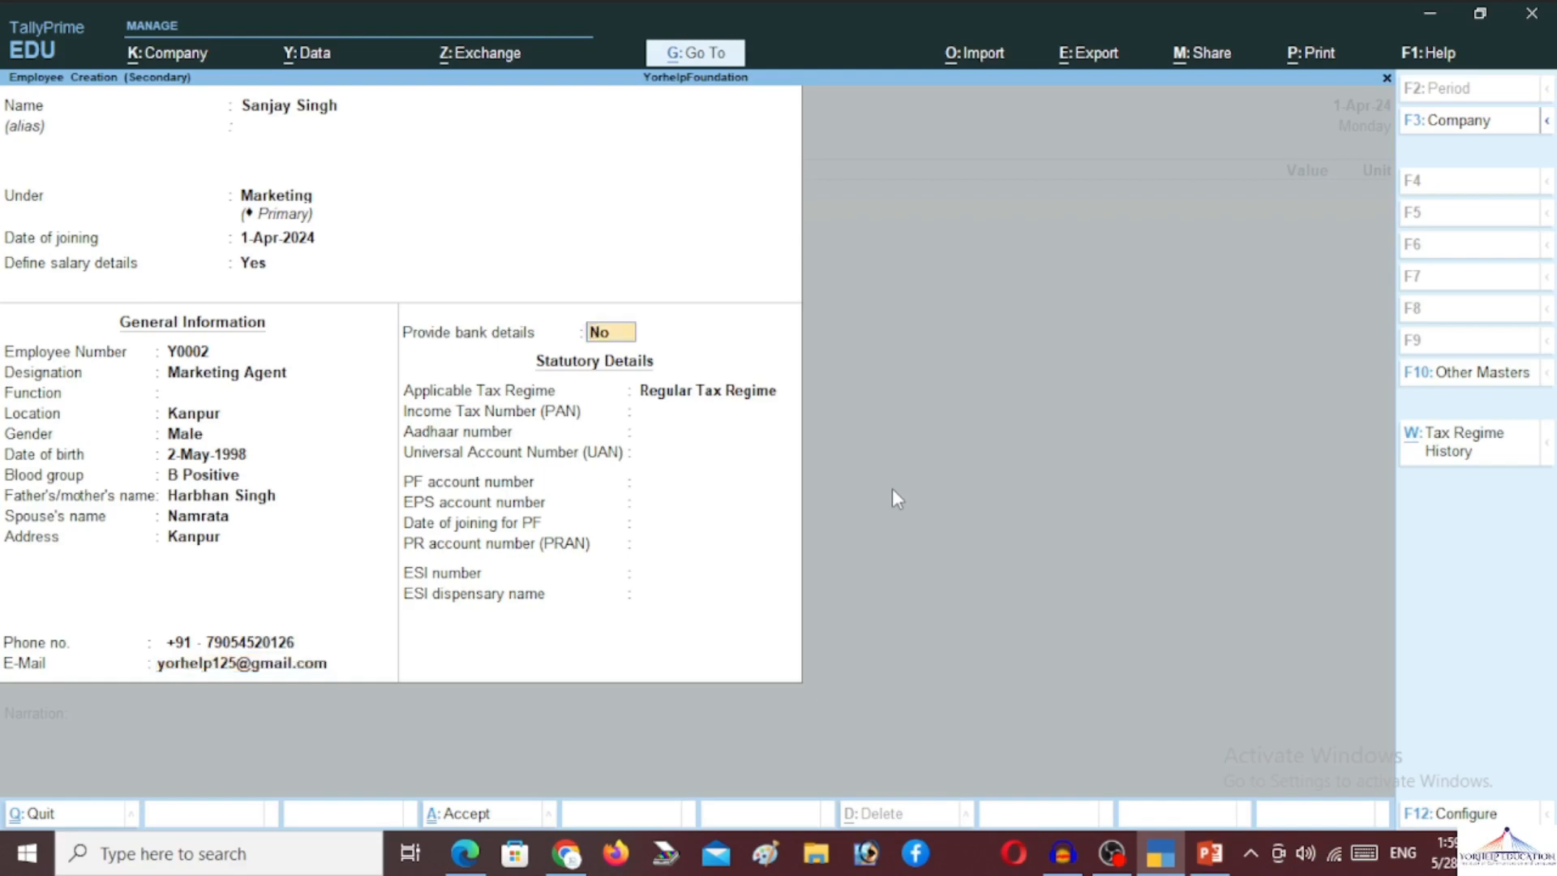
# Turn on bank details and enter the employee's account number and IFS code SBIN001975
pyautogui.write('y')
pyautogui.press('Return')
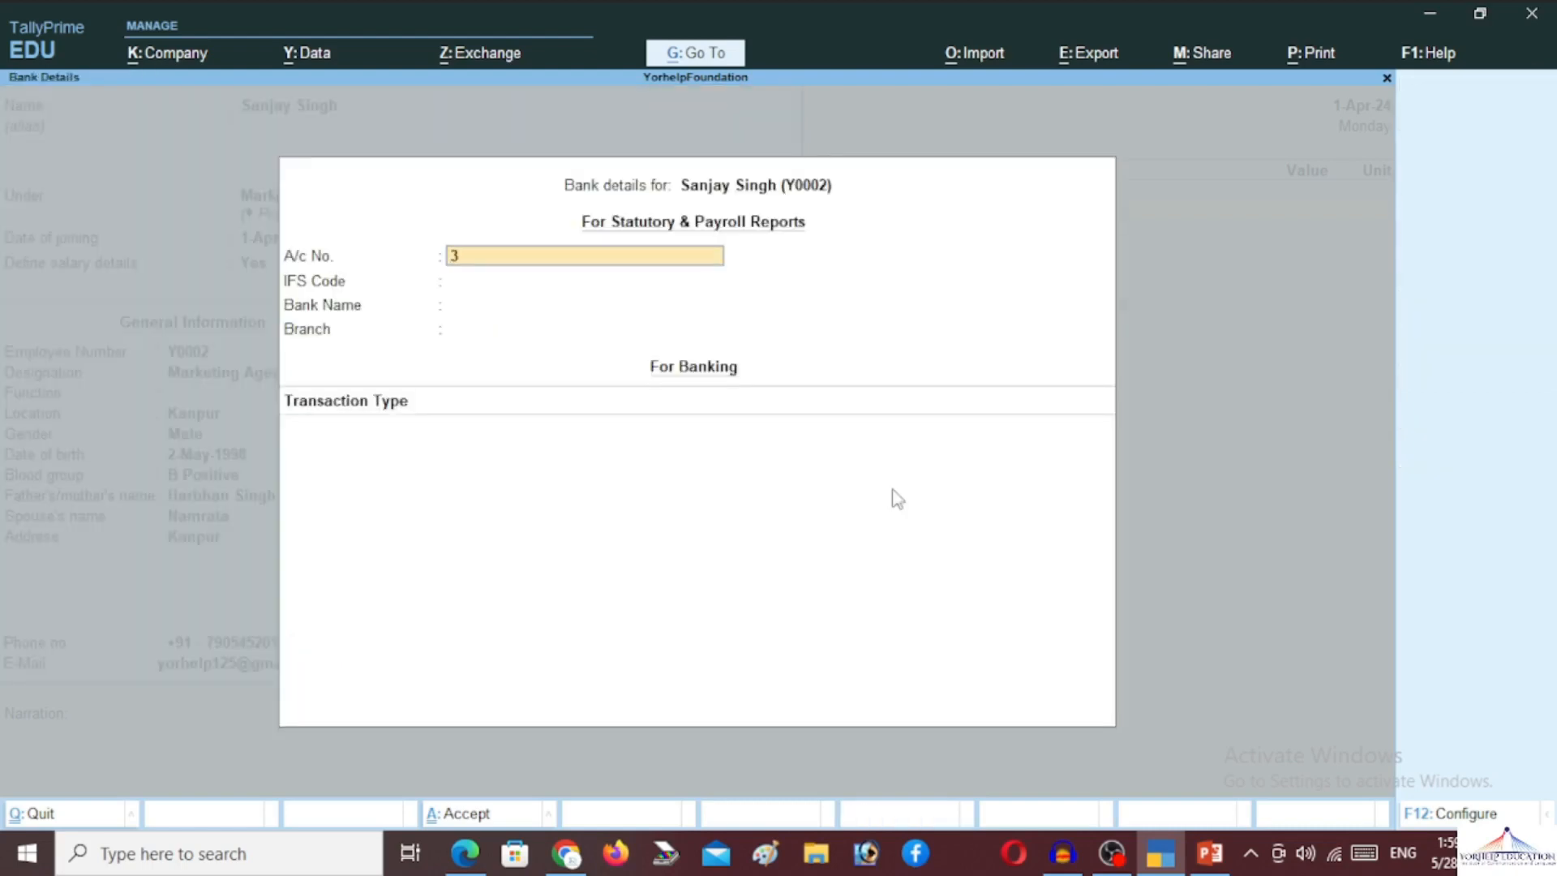
pyautogui.press('Return')
pyautogui.write('SBI')
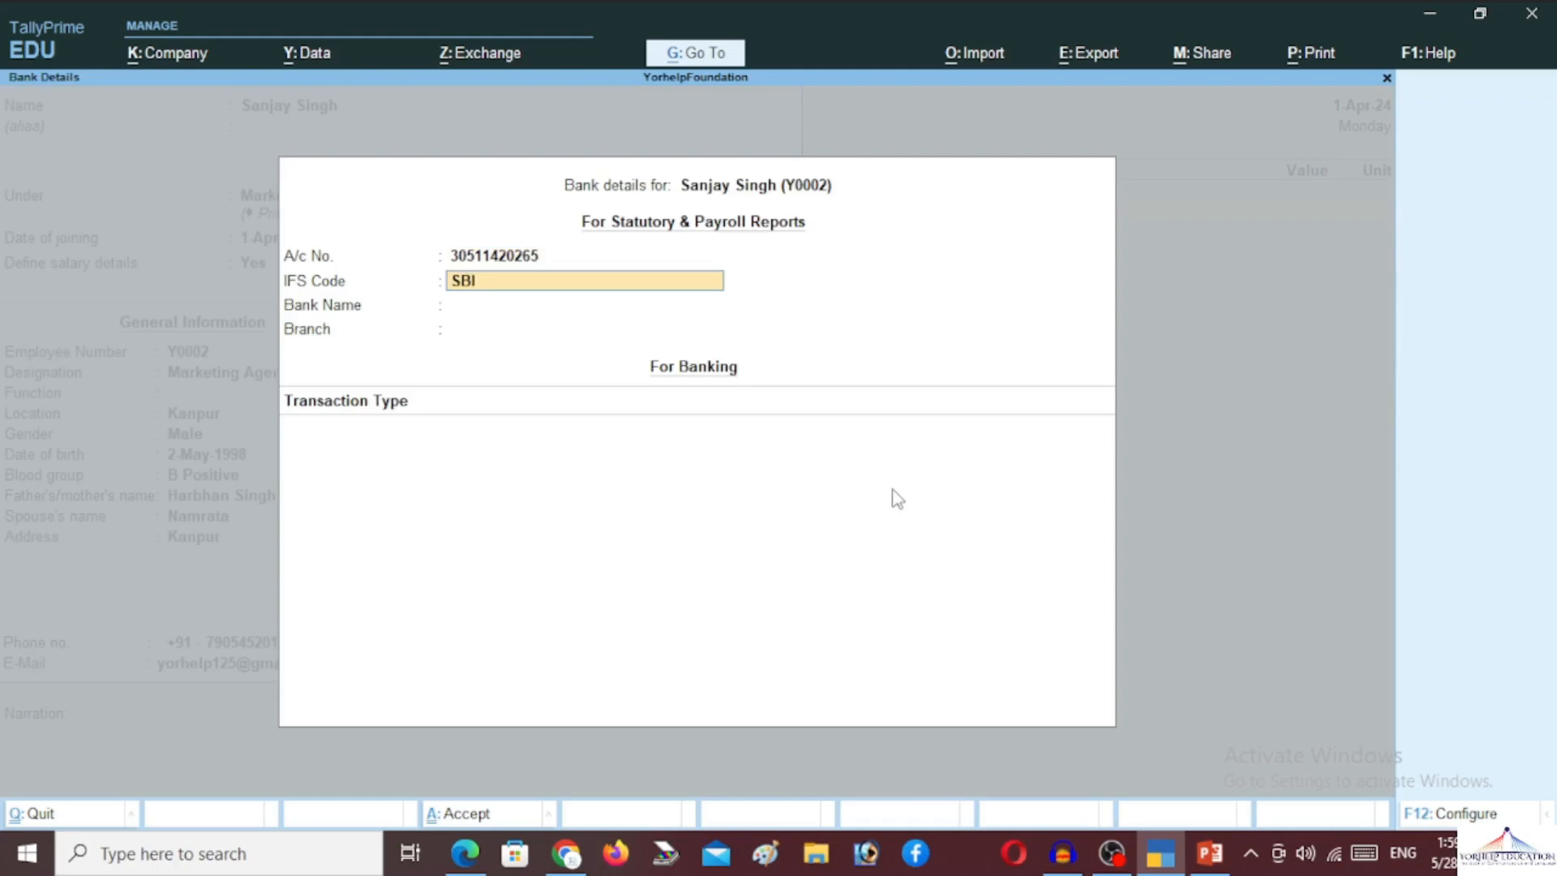
pyautogui.write('N001975')
pyautogui.press('Return')
# Create the new bank 'State Bank Of India' with branch Kanpur for the employee
pyautogui.press('Return')
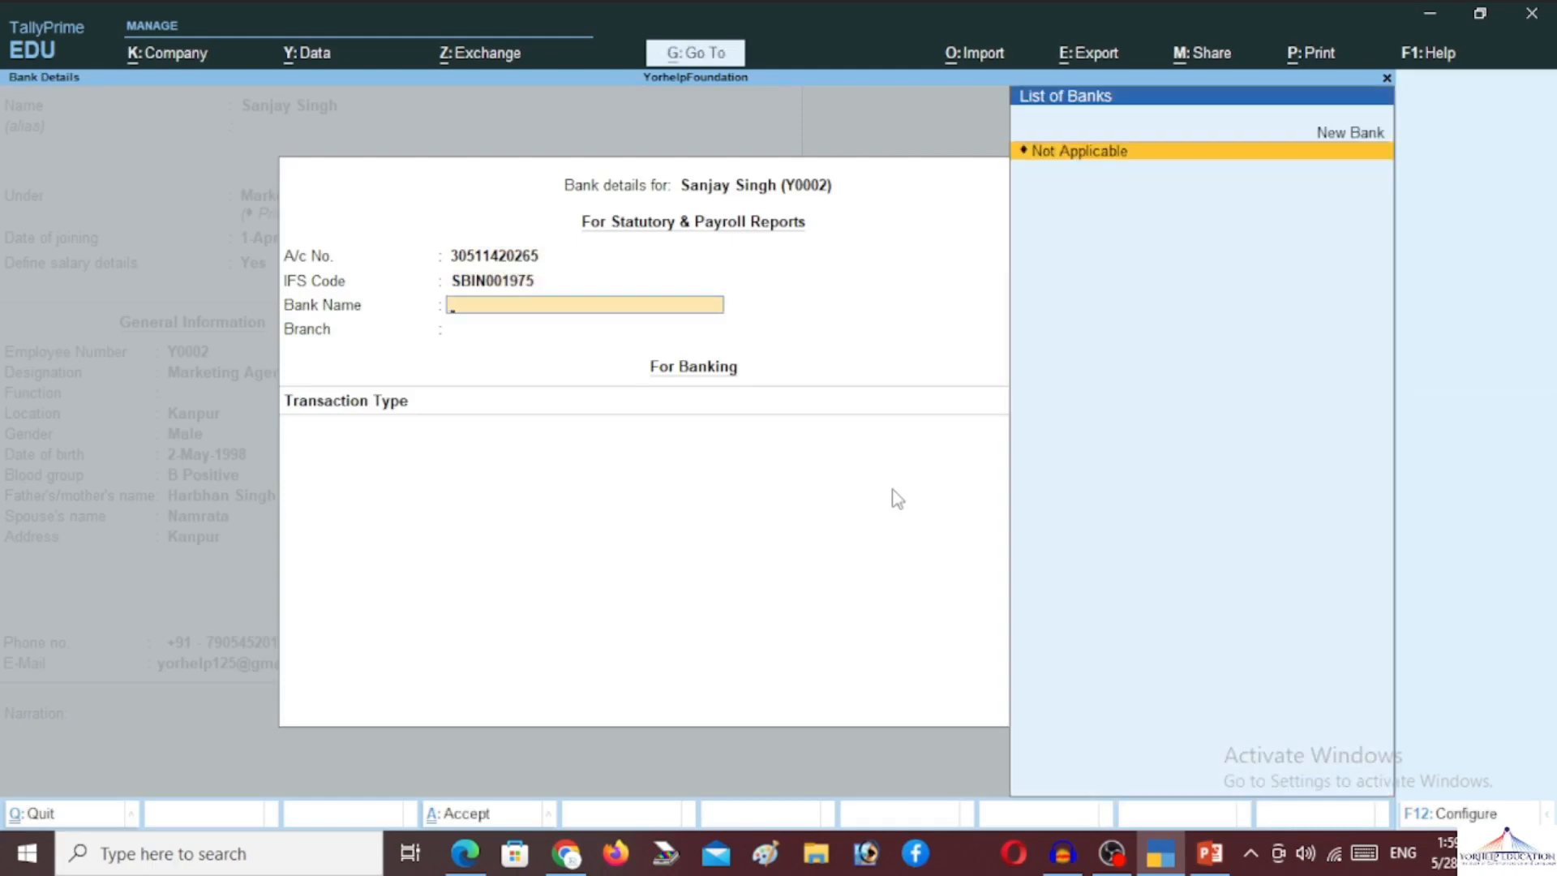
pyautogui.press('Up')
pyautogui.press('Return')
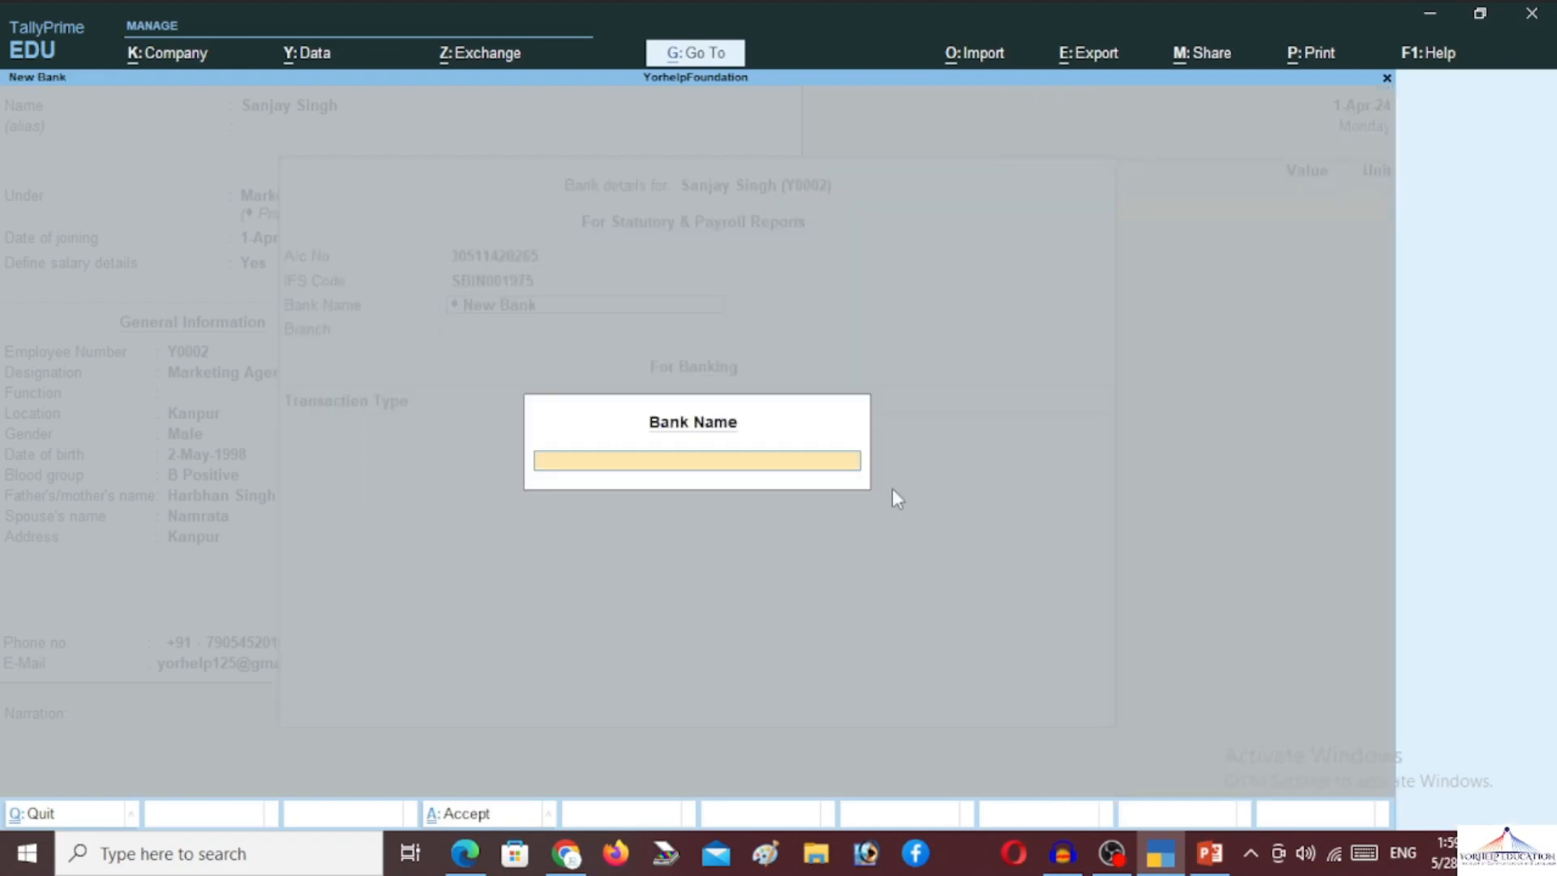
pyautogui.write('State Bank Of India')
pyautogui.press('Return')
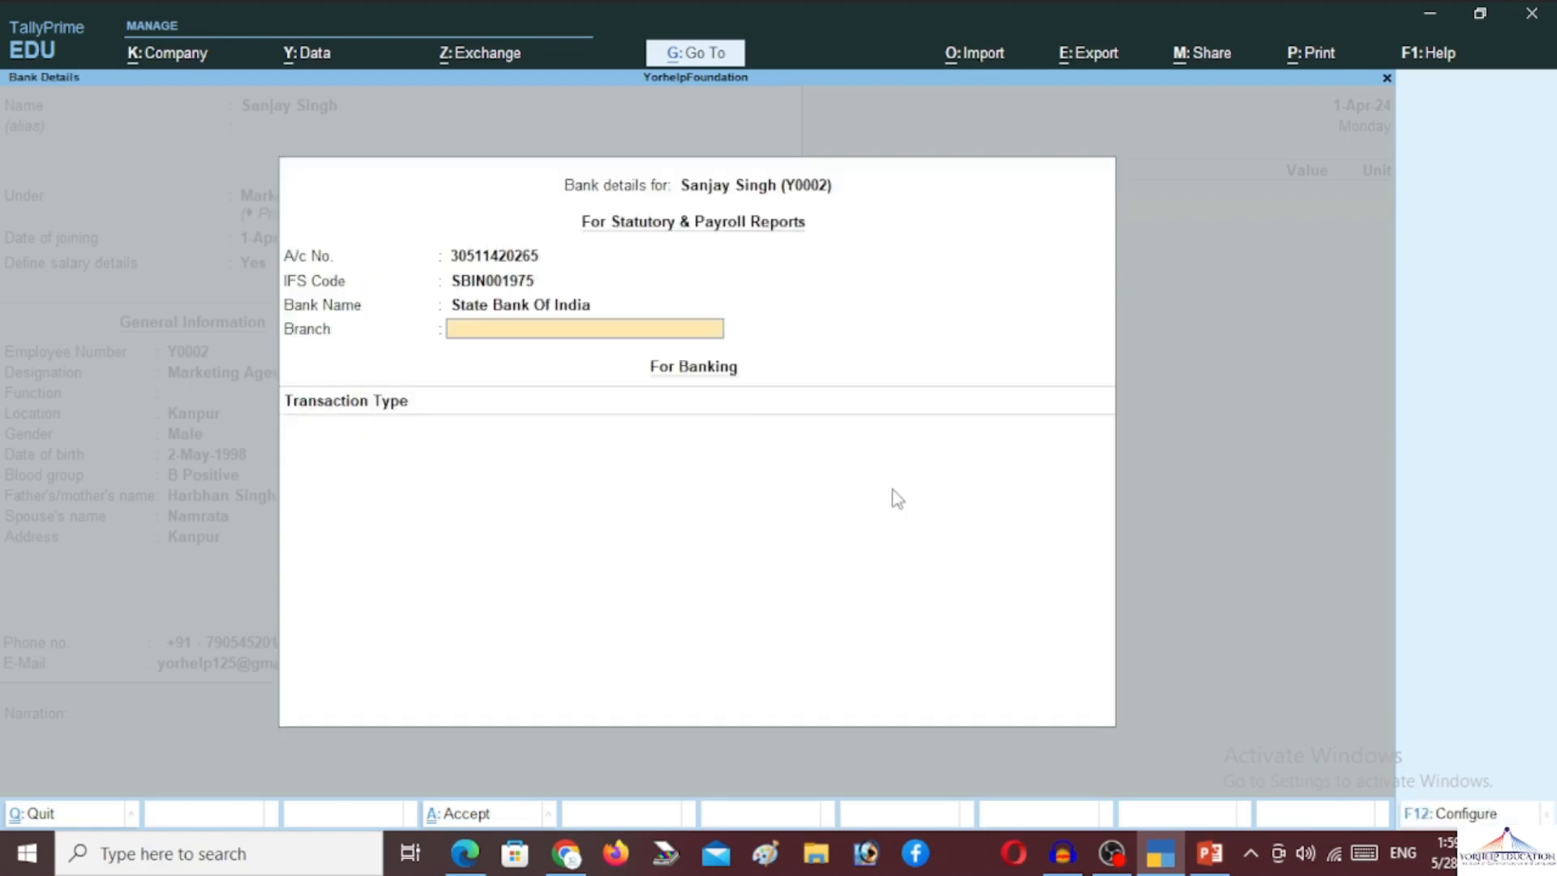
pyautogui.write('Kanpur')
pyautogui.press('Return')
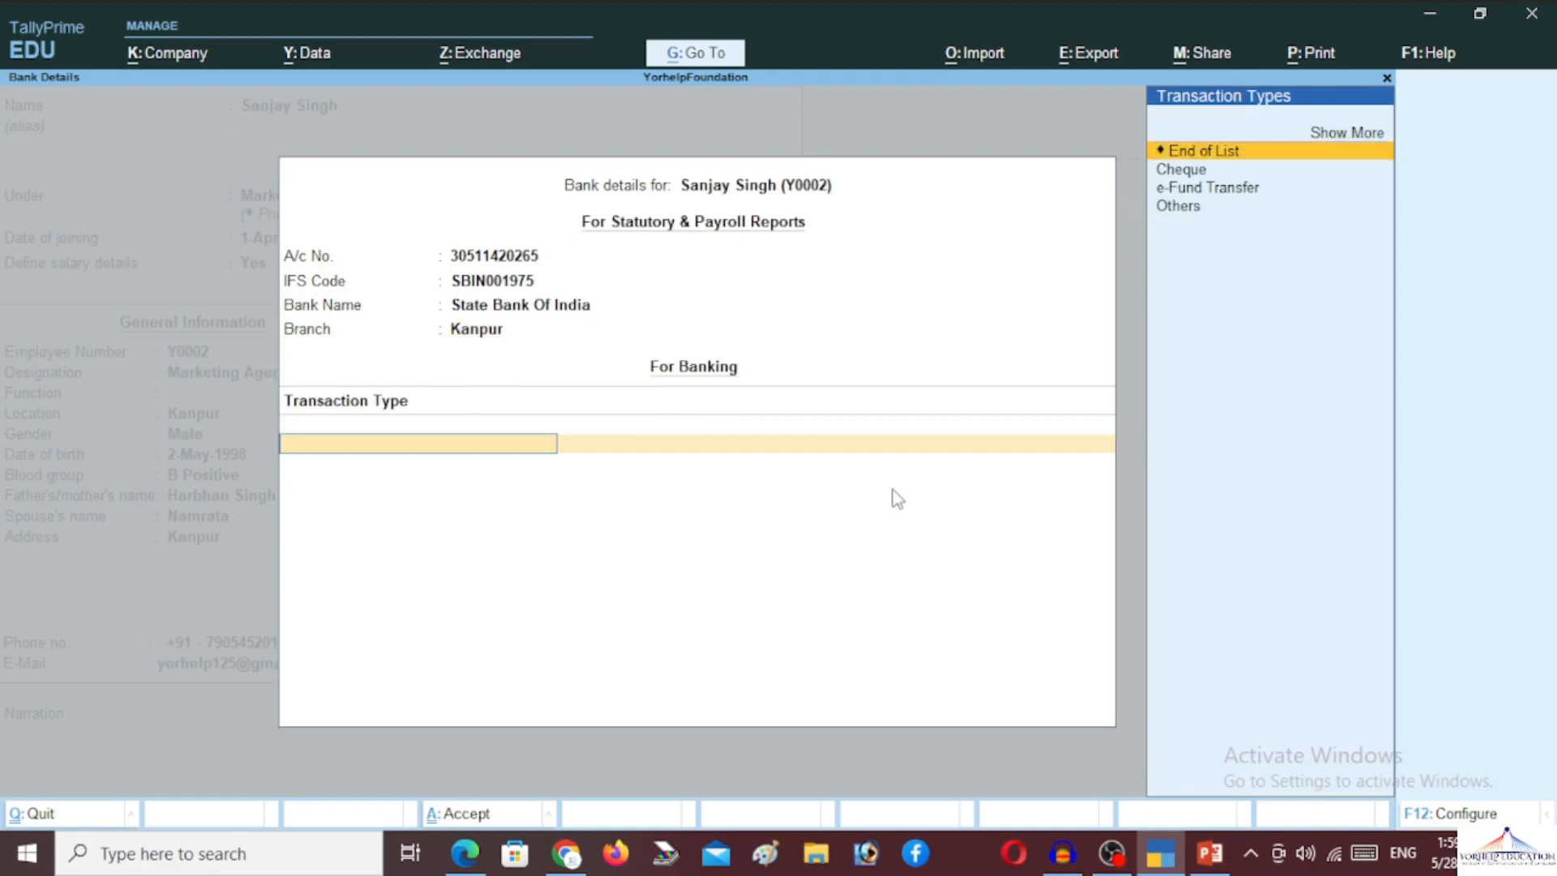
pyautogui.press('Return')
pyautogui.press('Return')
pyautogui.press('Return')
pyautogui.press('Return')
pyautogui.press('Return')
pyautogui.press('Return')
pyautogui.press('Return')
pyautogui.press('Return')
pyautogui.press('Return')
pyautogui.press('Return')
pyautogui.press('Return')
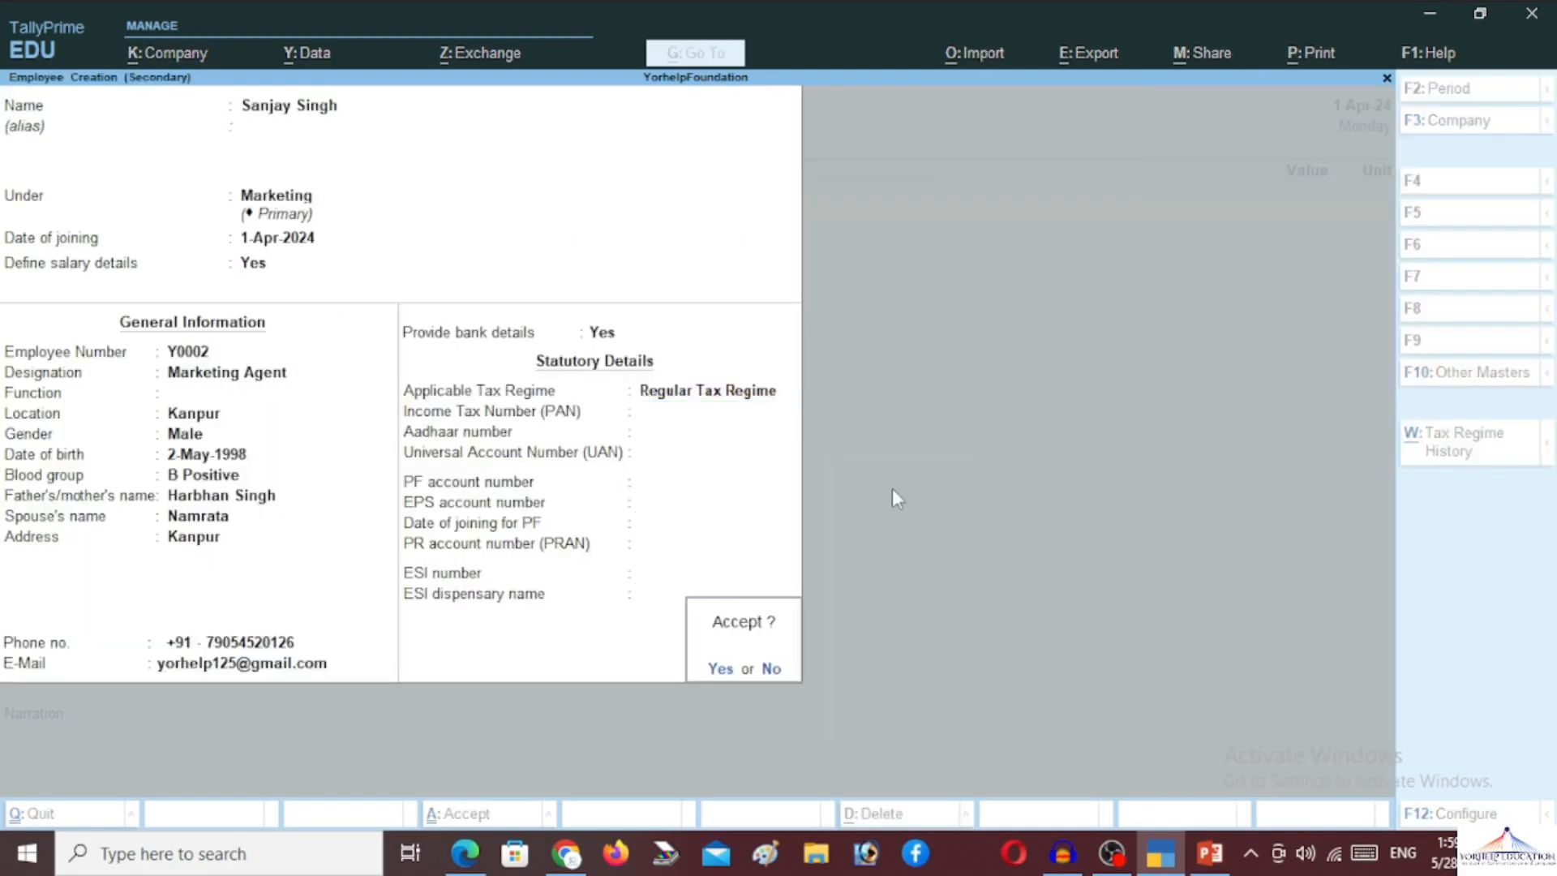
# Save the new employee and quit the attendance voucher
pyautogui.press('y')
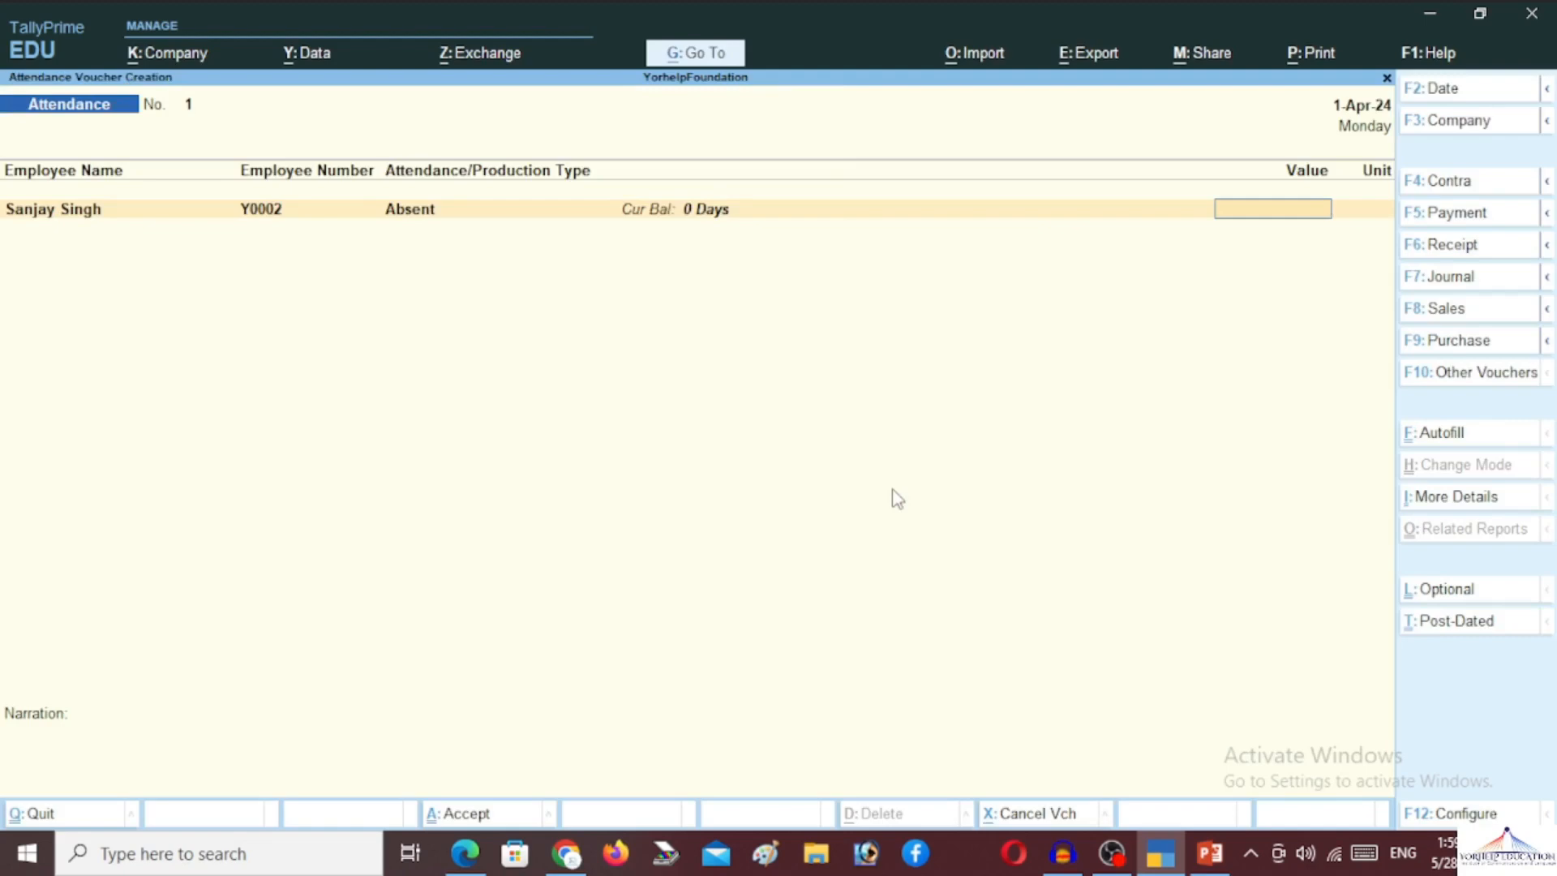
pyautogui.press('Escape')
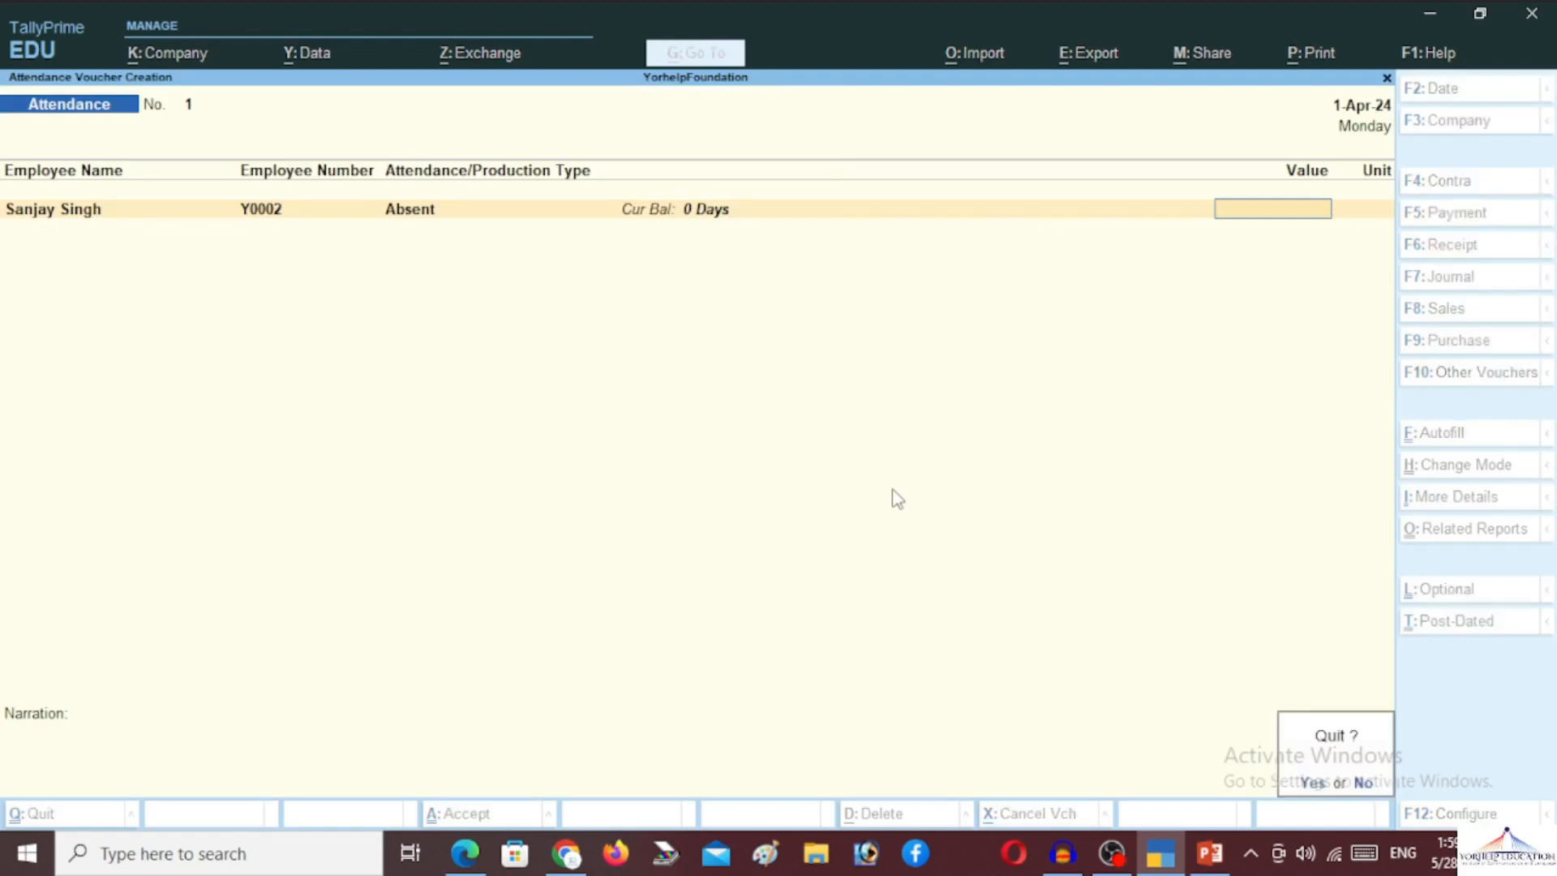
pyautogui.press('y')
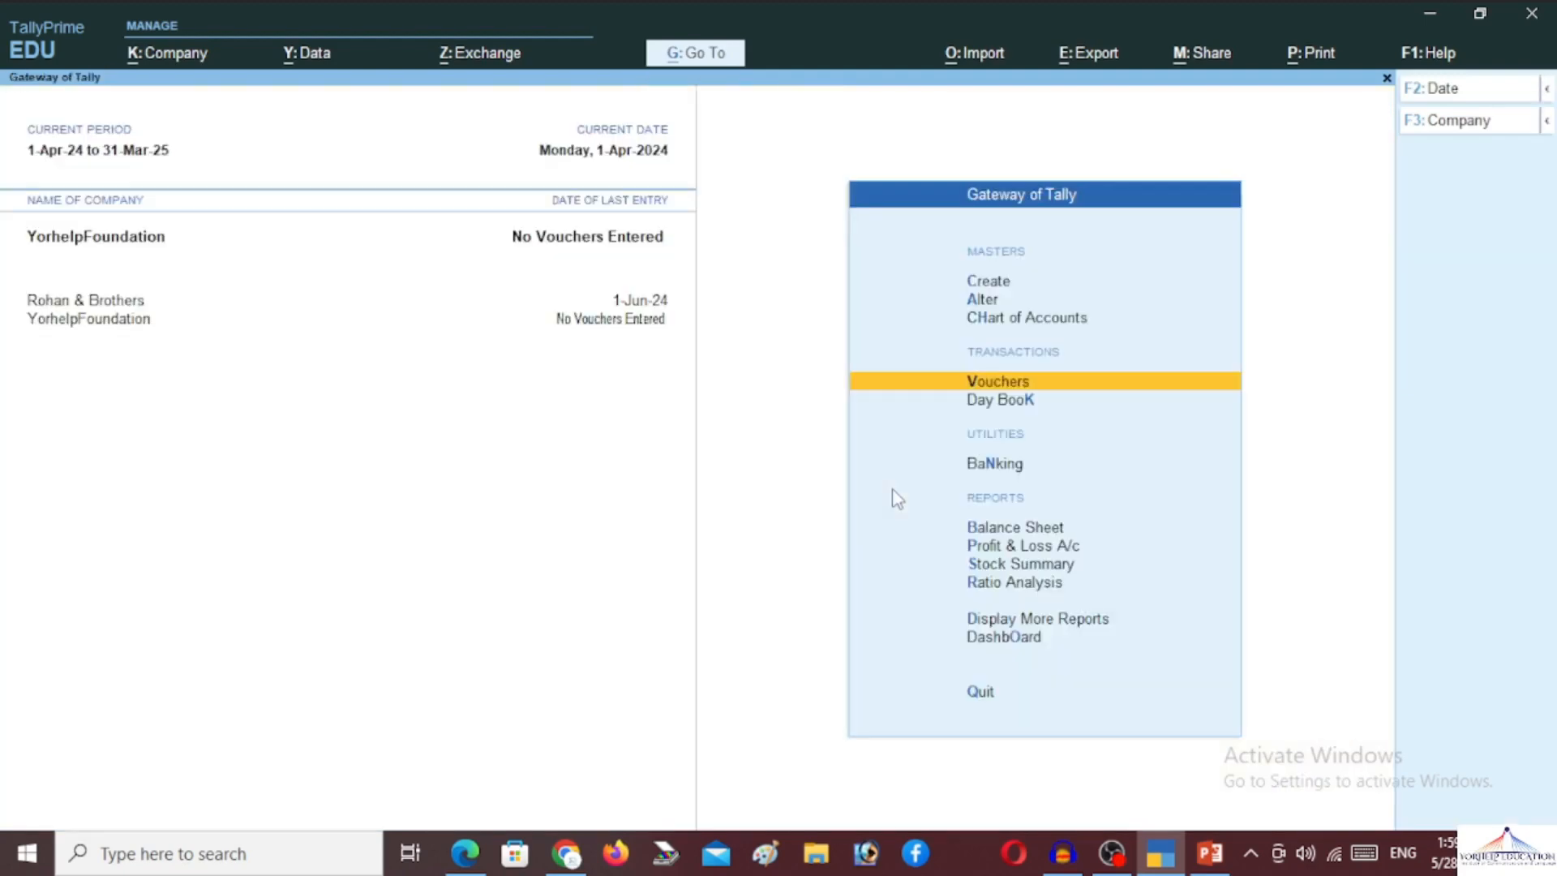
# Bring up the list of employees under Alter > Employee
pyautogui.press('Up')
pyautogui.press('Up')
pyautogui.press('Up')
pyautogui.press('Return')
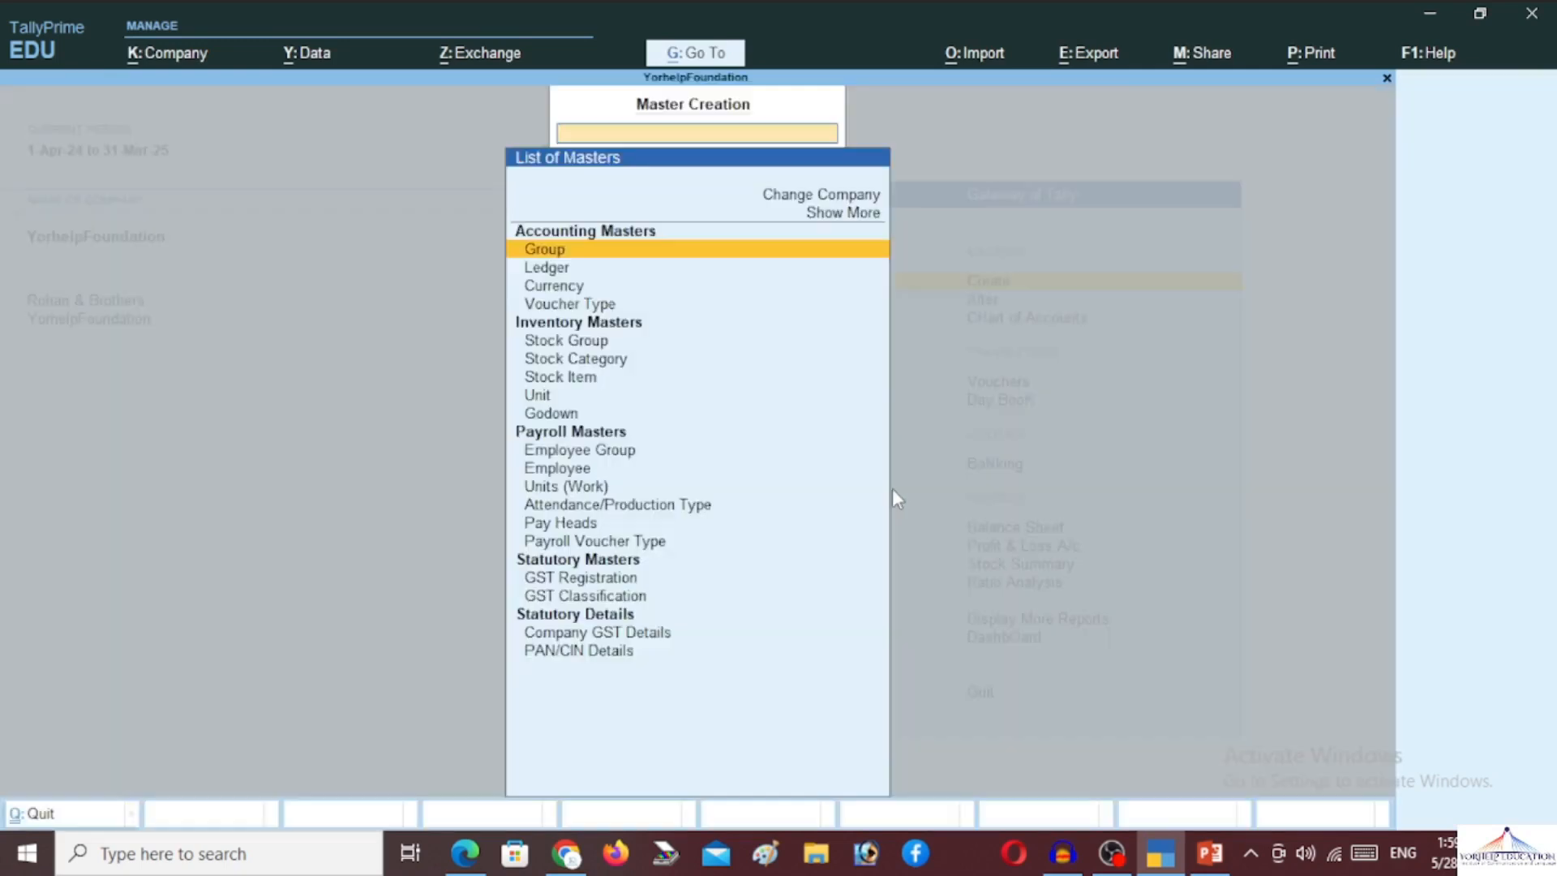
pyautogui.press('Down')
pyautogui.press('Down')
pyautogui.press('Down')
pyautogui.press('Down')
pyautogui.press('Down')
pyautogui.press('Down')
pyautogui.press('Down')
pyautogui.press('Down')
pyautogui.press('Down')
pyautogui.press('Down')
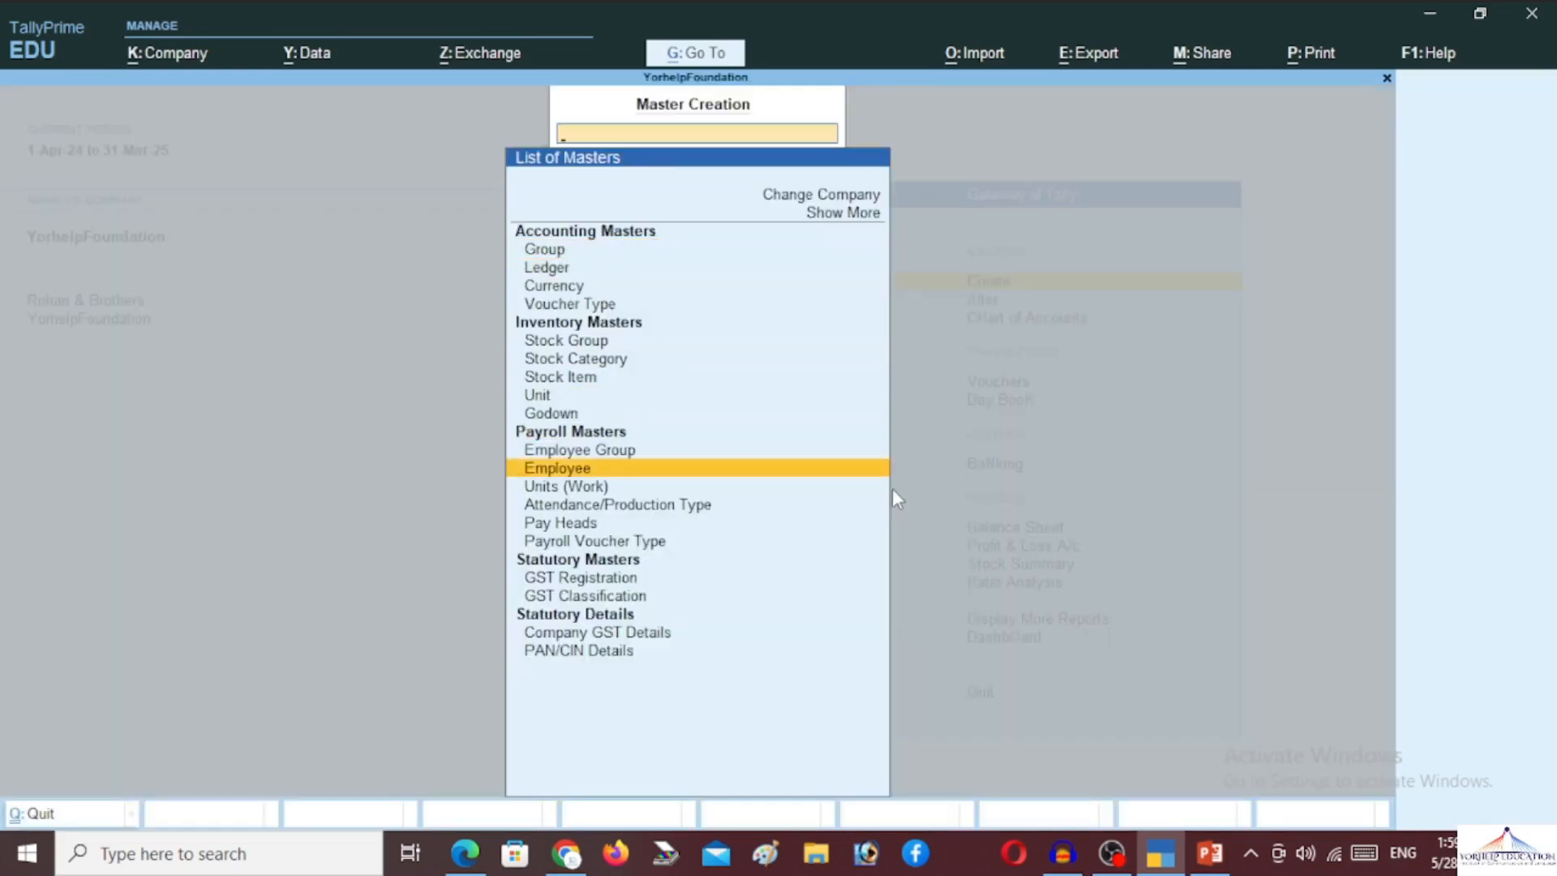
pyautogui.press('Escape')
pyautogui.press('Down')
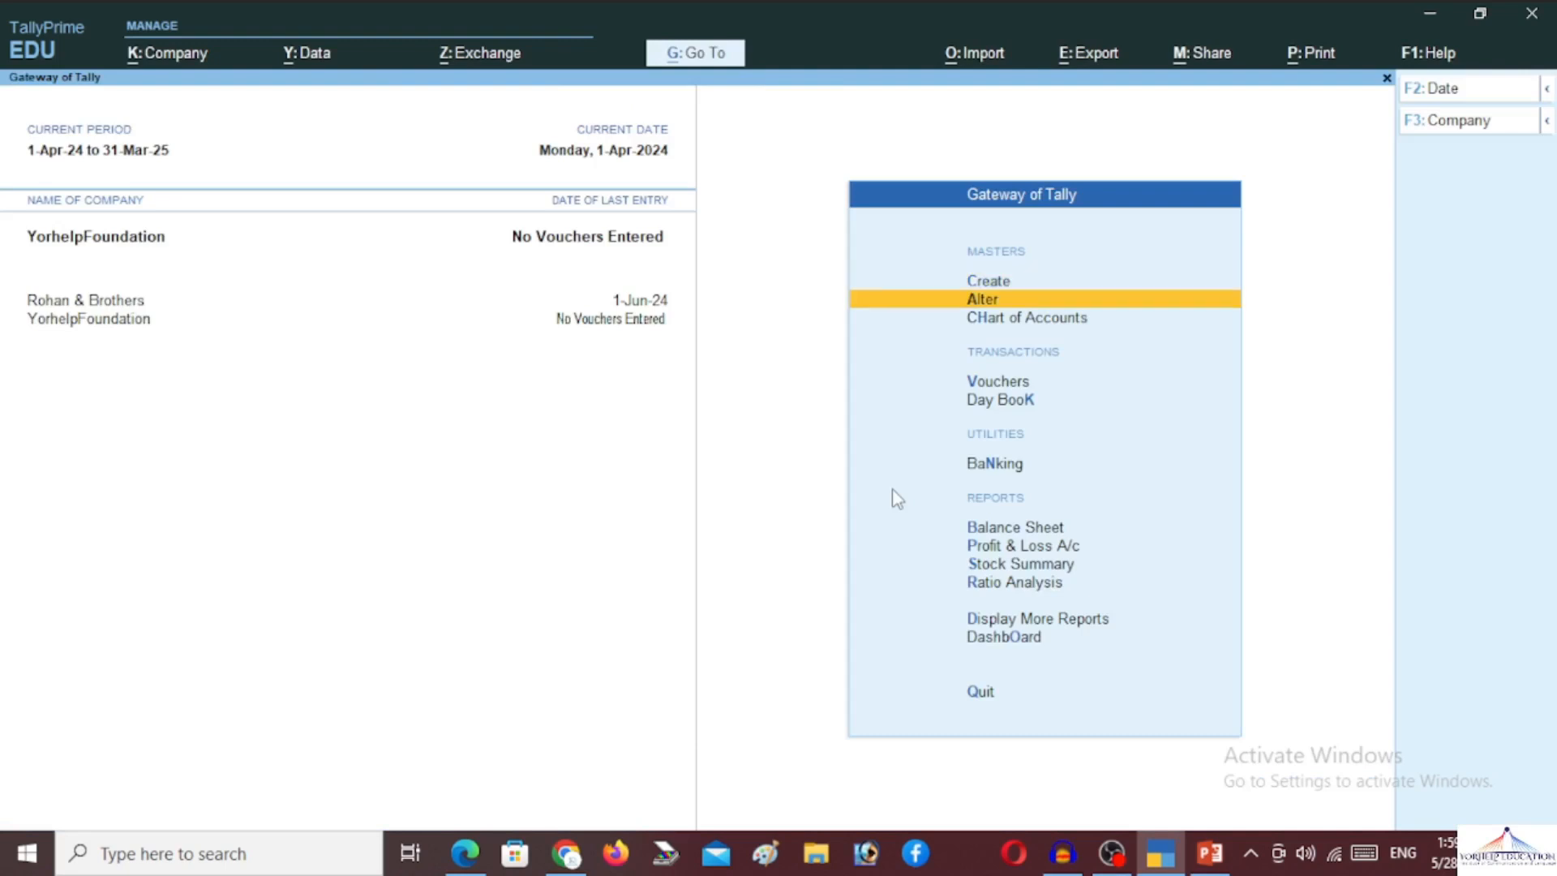
pyautogui.press('Return')
pyautogui.press('Down')
pyautogui.press('Down')
pyautogui.press('Down')
pyautogui.press('Down')
pyautogui.press('Down')
pyautogui.press('Down')
pyautogui.press('Down')
pyautogui.press('Down')
pyautogui.press('Down')
pyautogui.press('Down')
pyautogui.press('Down')
pyautogui.press('Down')
pyautogui.press('Down')
pyautogui.press('Down')
pyautogui.press('Down')
pyautogui.press('Up')
pyautogui.press('Up')
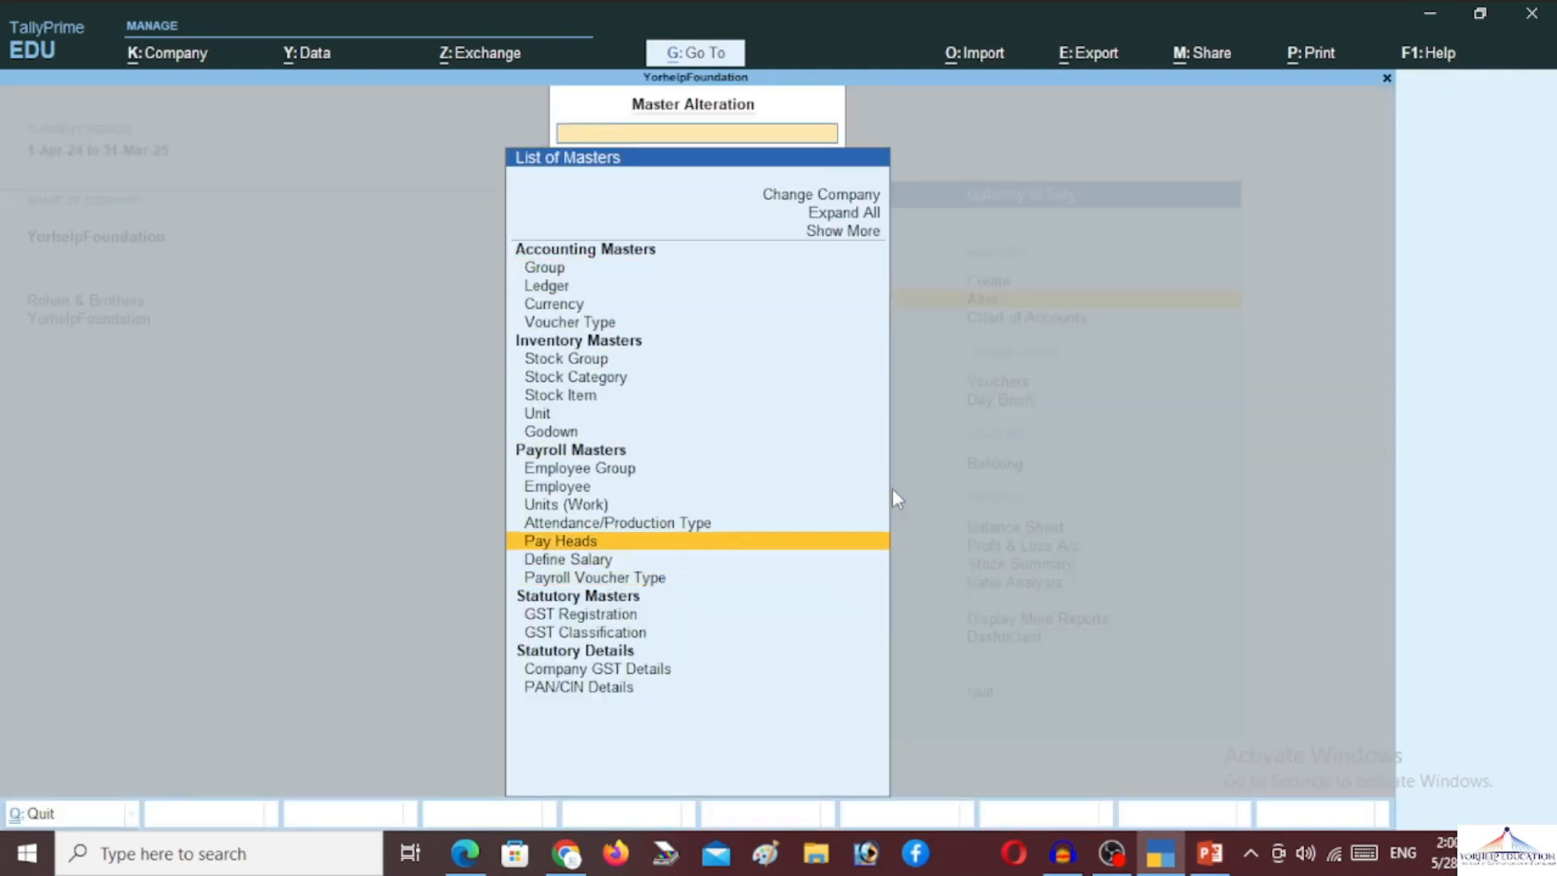
pyautogui.press('Down')
pyautogui.press('Up')
pyautogui.press('Up')
pyautogui.press('Up')
pyautogui.press('Up')
pyautogui.press('Return')
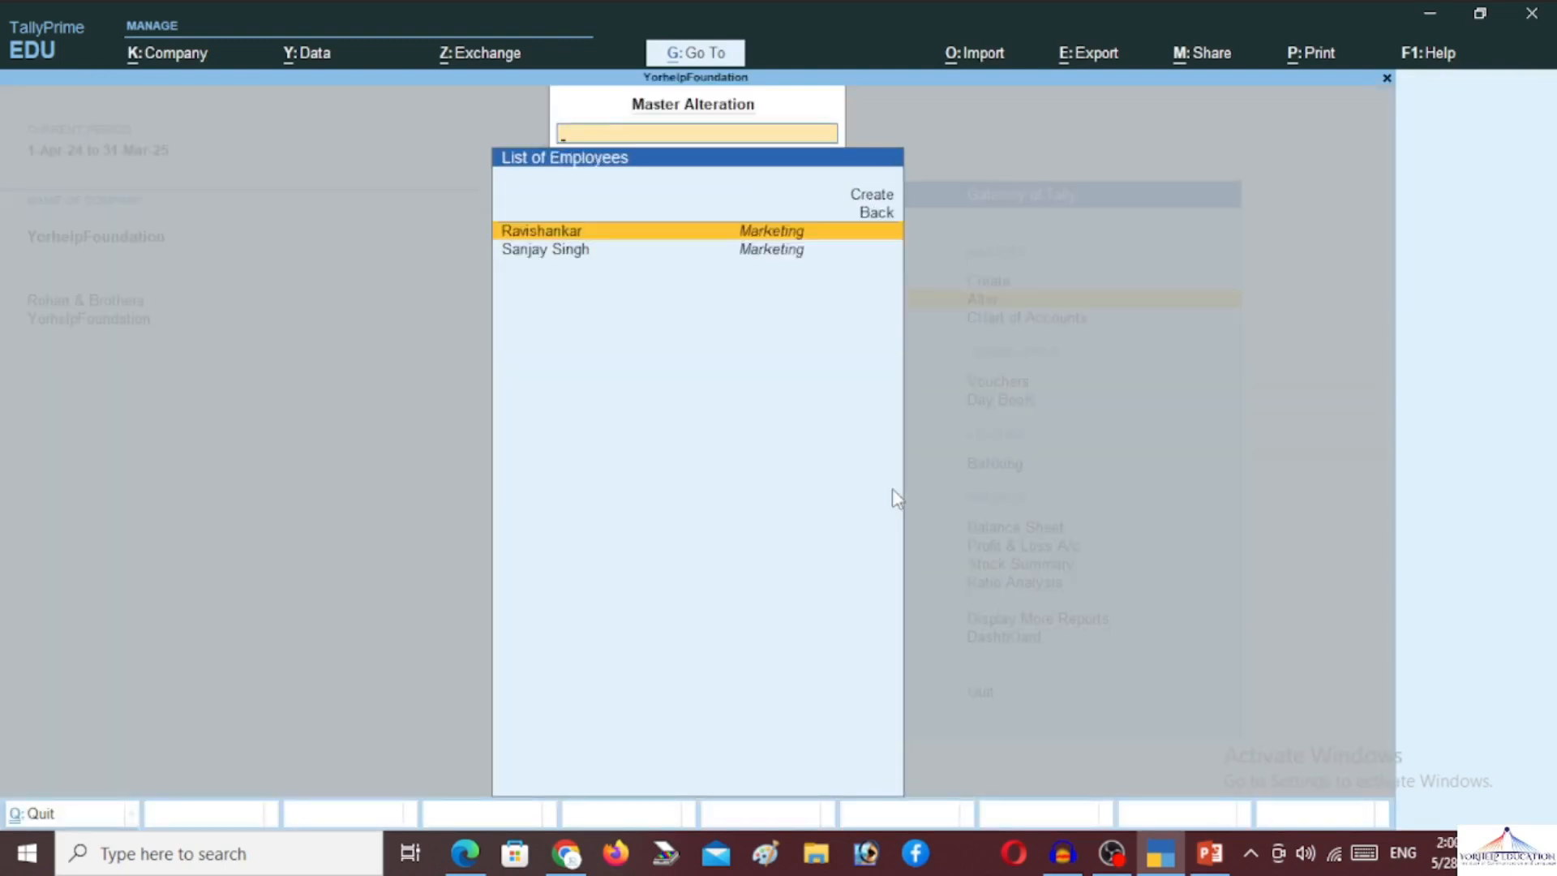
# Open employee Y001's record and reach the Define salary details field
pyautogui.press('Return')
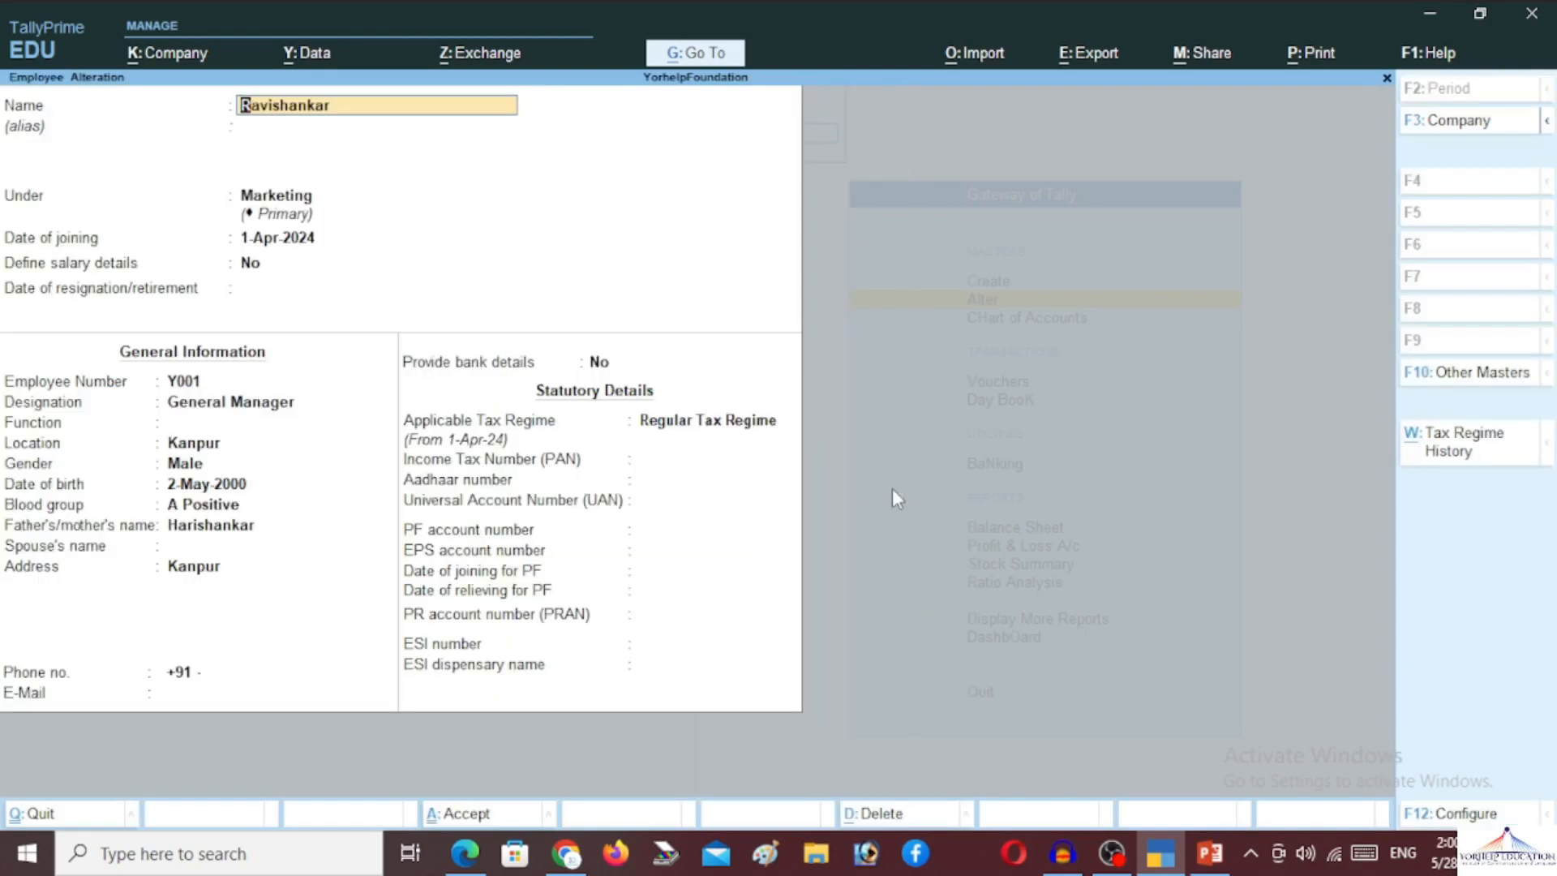
pyautogui.press('Return')
pyautogui.press('Return')
pyautogui.press('Return')
pyautogui.press('Return')
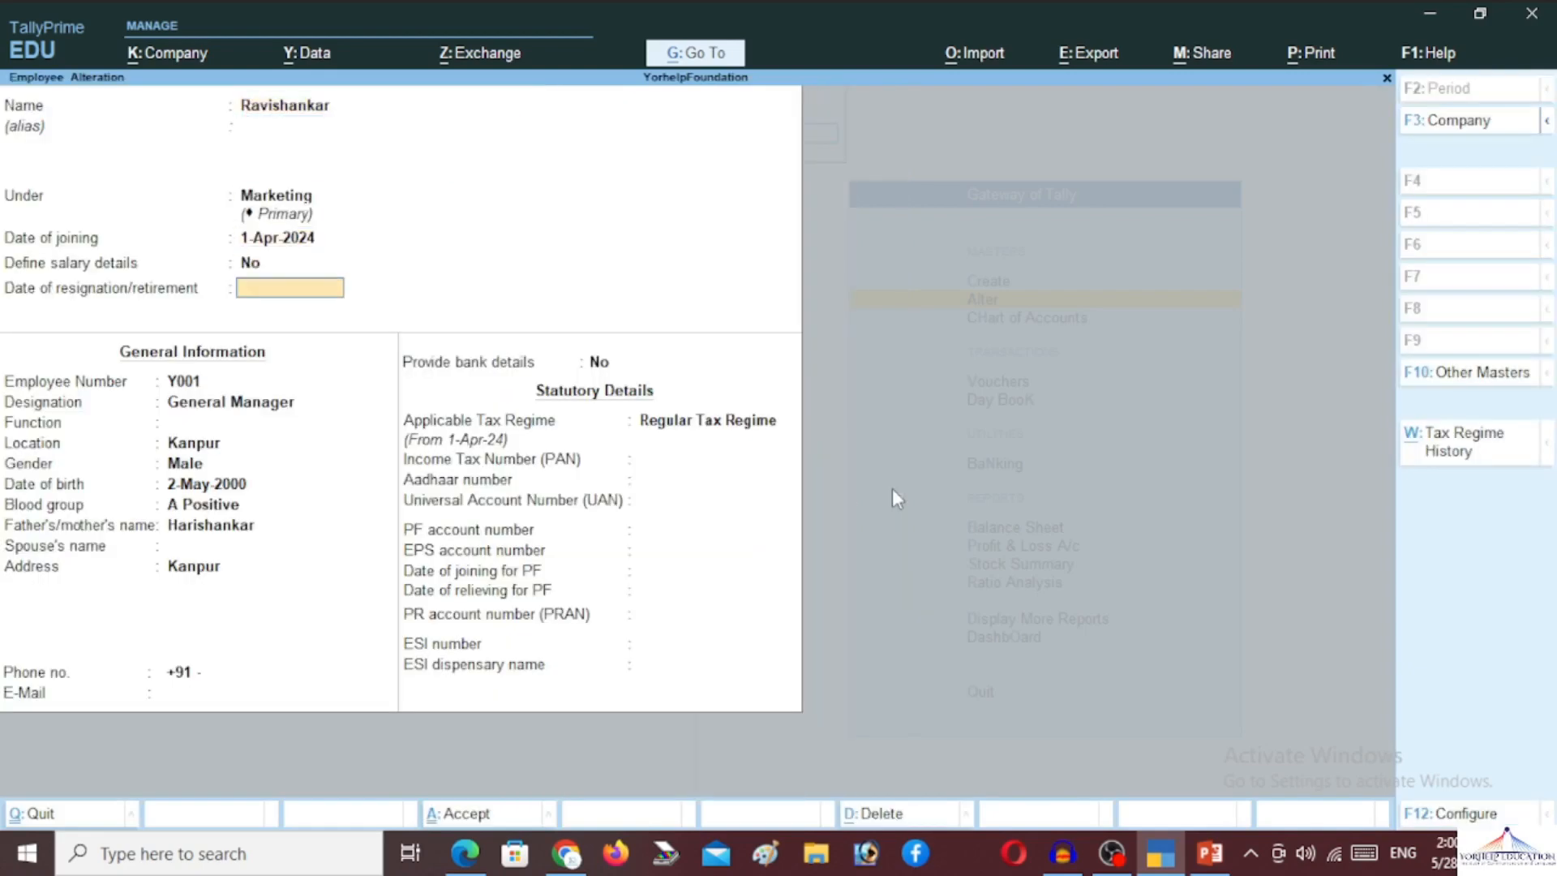
pyautogui.press('Up')
# Enable salary details and set the effective-from date to 1-Apr-24
pyautogui.write('y')
pyautogui.press('Return')
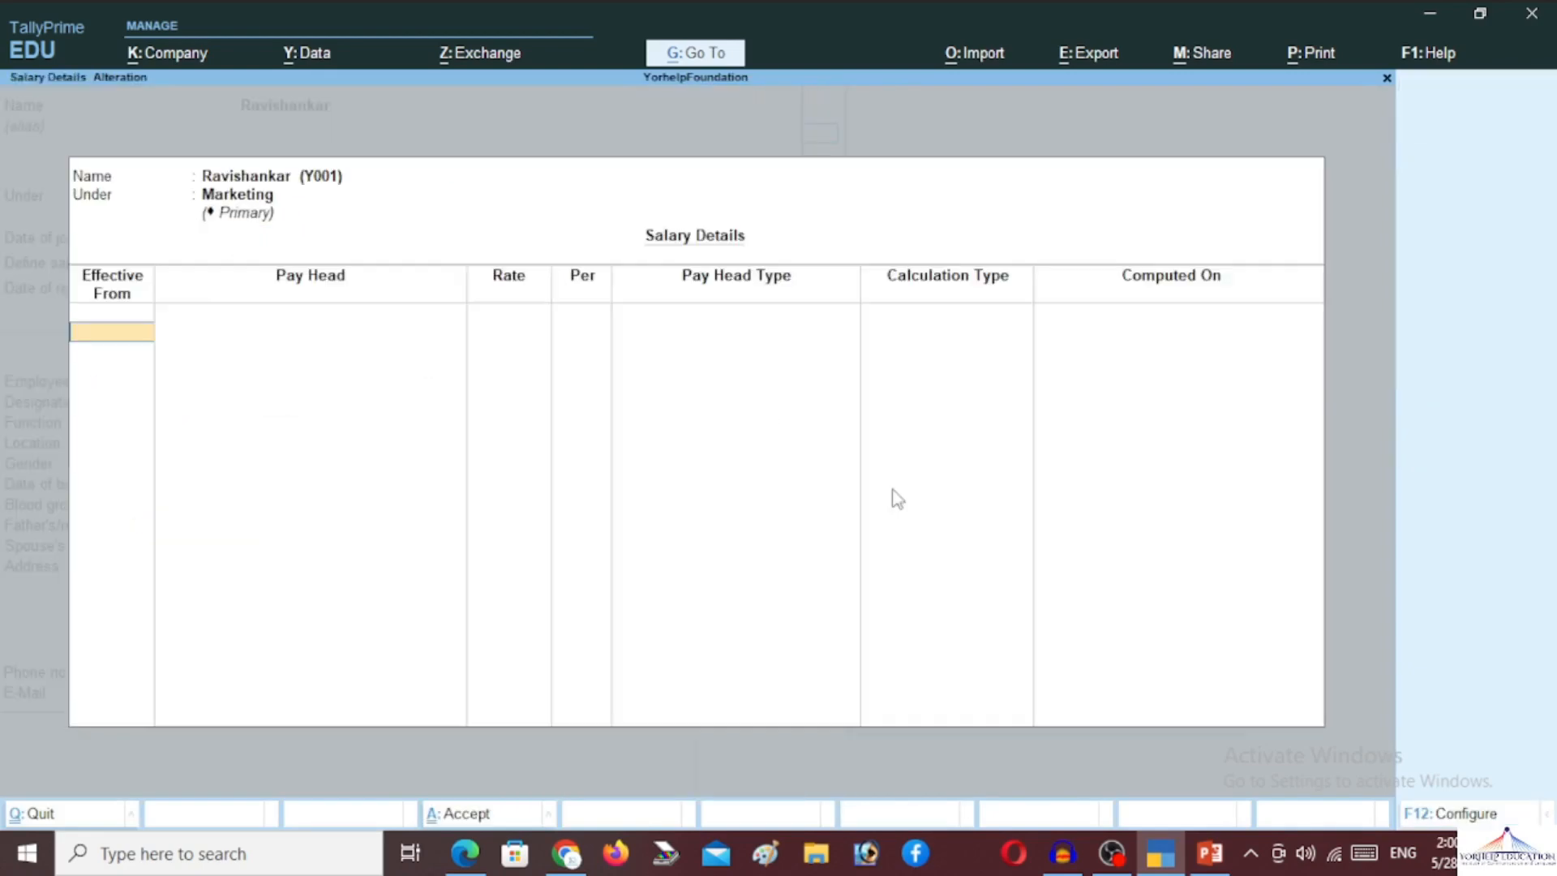
pyautogui.press('Escape')
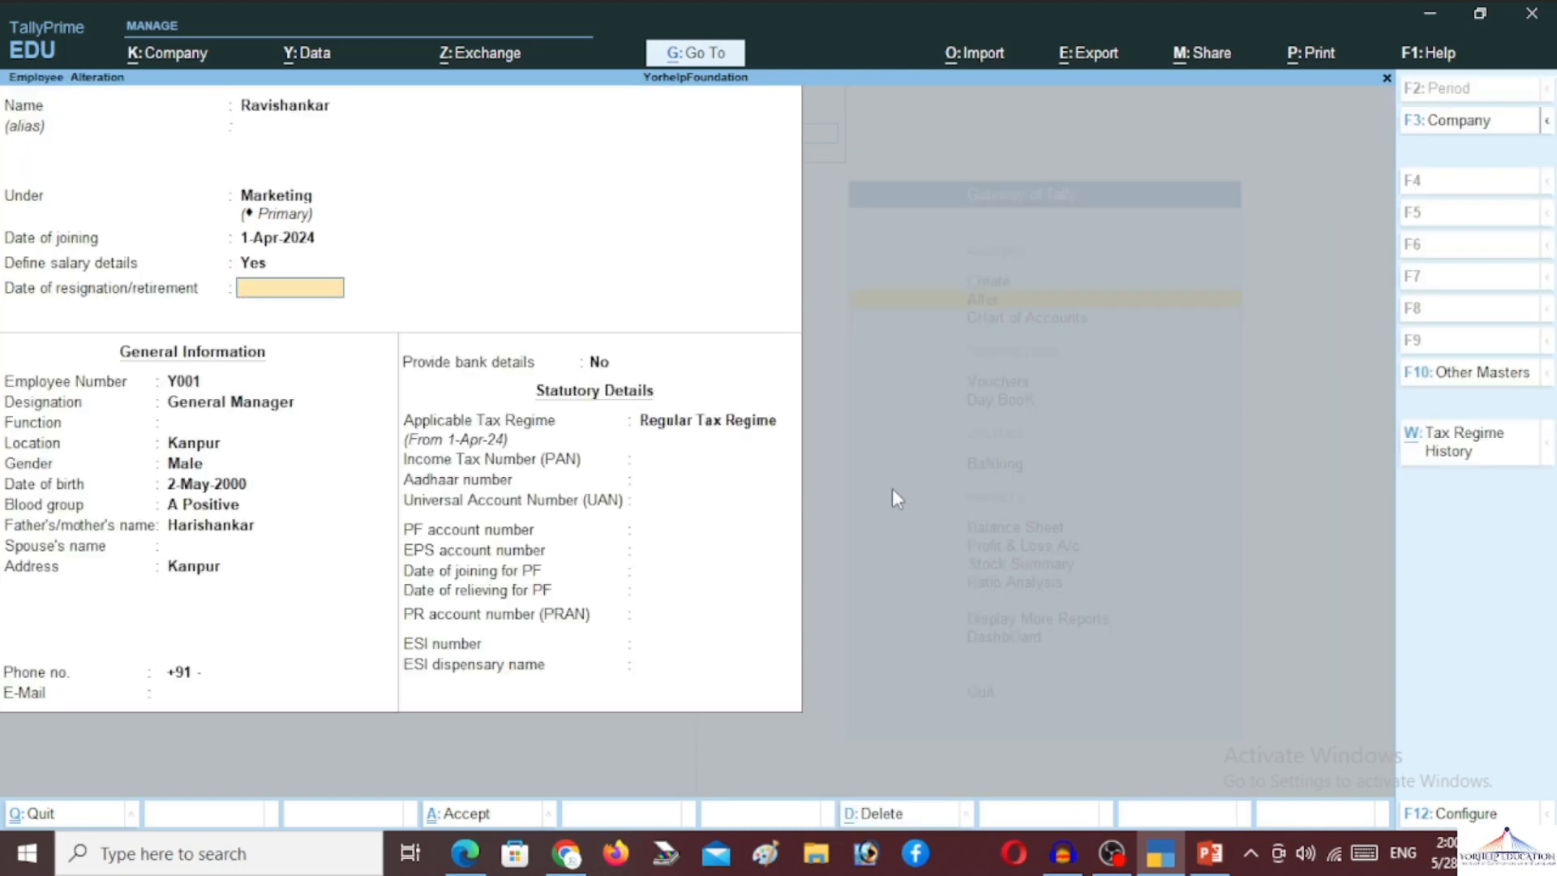
pyautogui.press('Up')
pyautogui.press('Return')
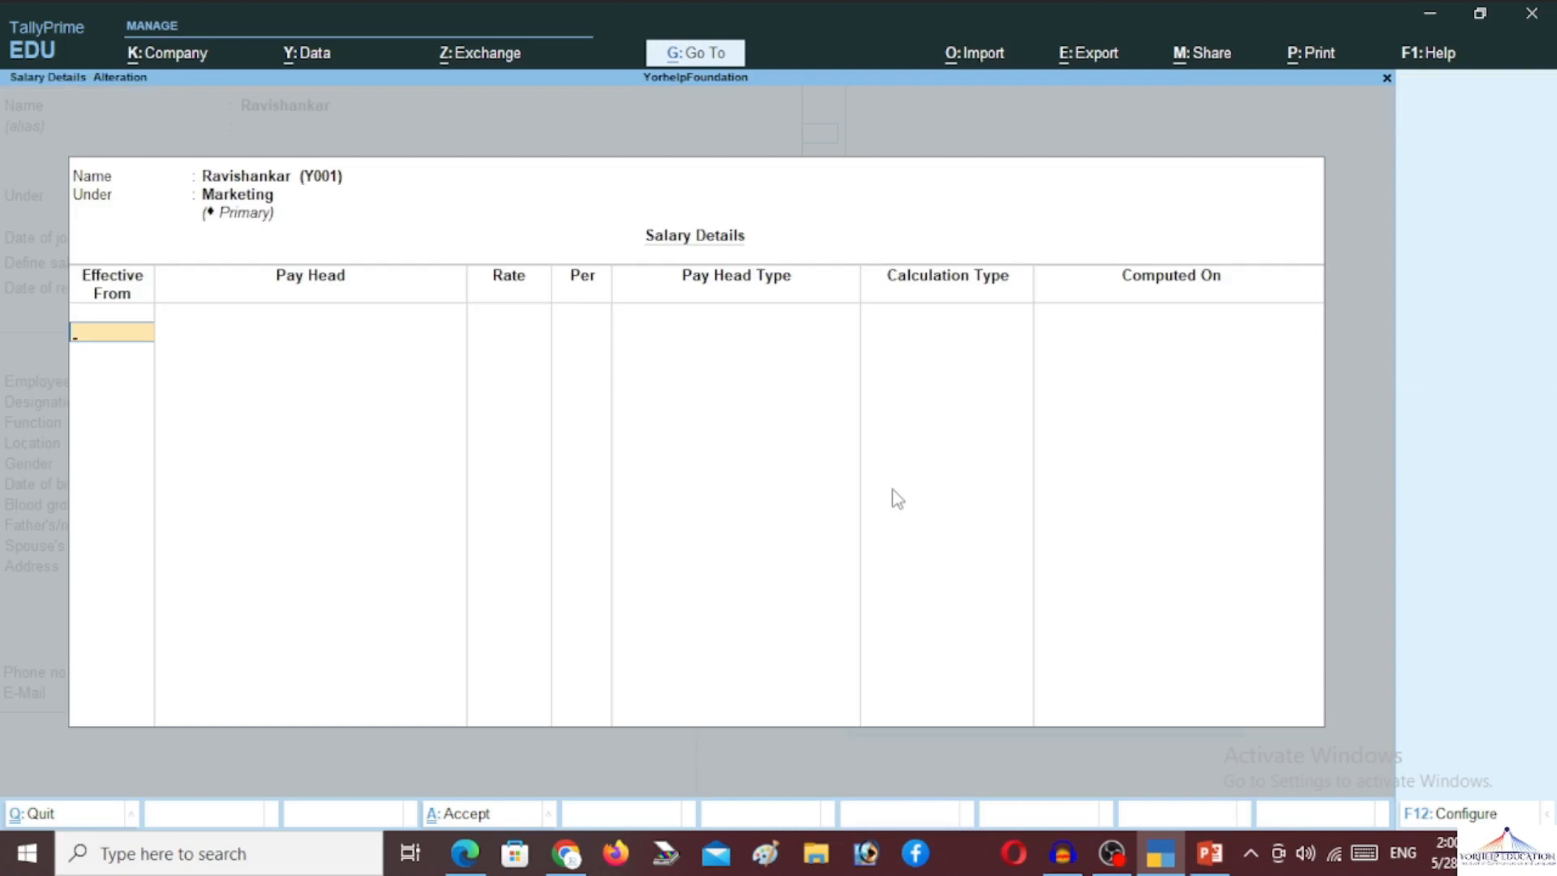
pyautogui.write('1')
pyautogui.write('-APr-')
pyautogui.write('2024')
pyautogui.press('Return')
# Add Basic Pay at 1,800 per day, then DA, HRA, TA and Bonus
pyautogui.press('Down')
pyautogui.press('Down')
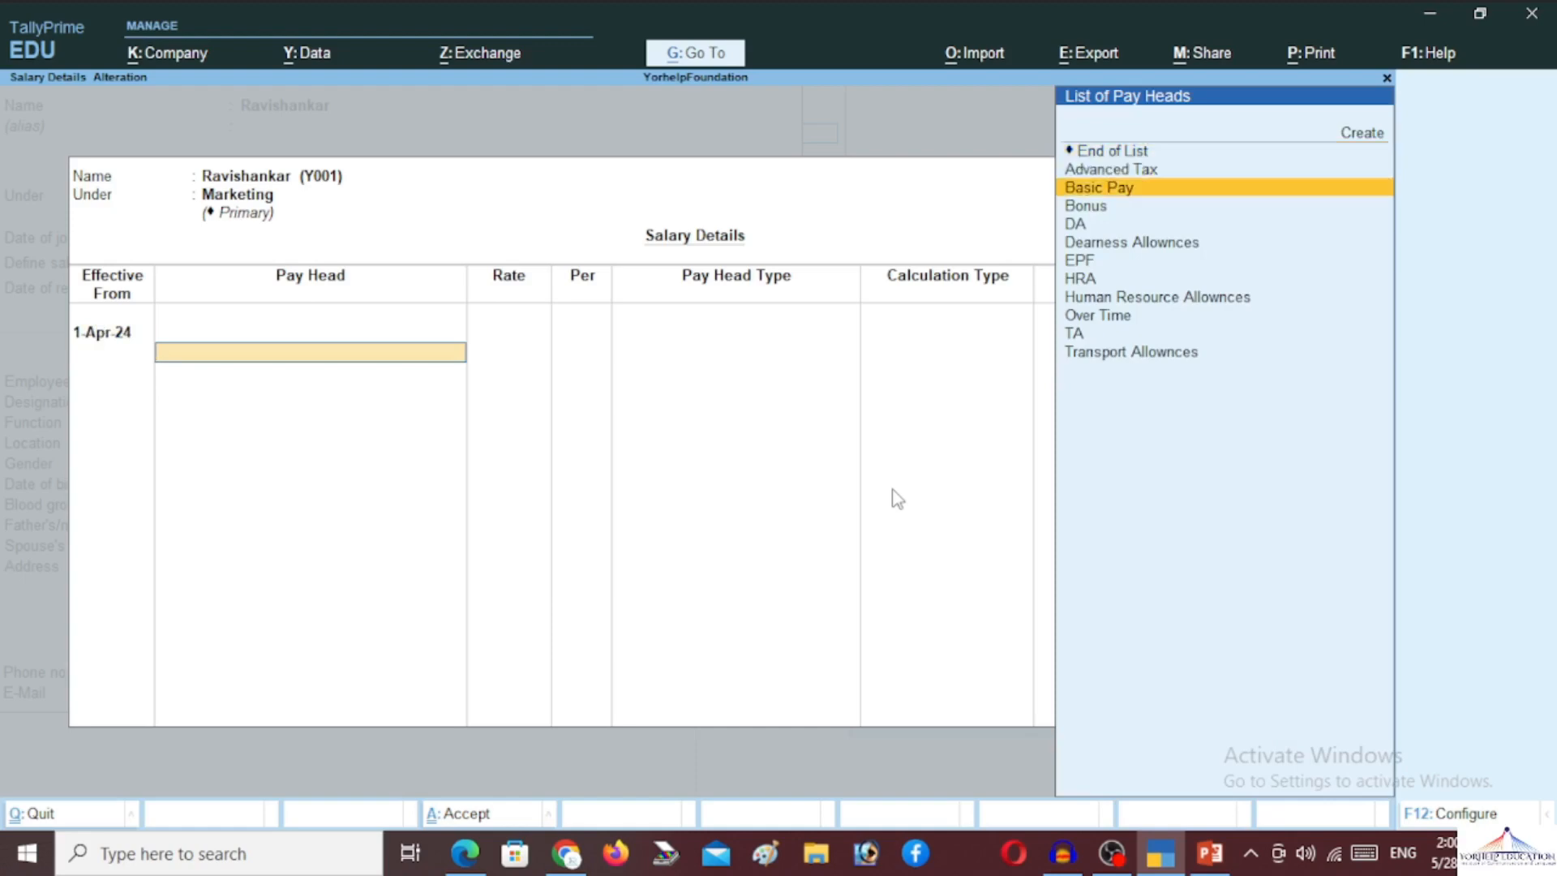
pyautogui.press('Return')
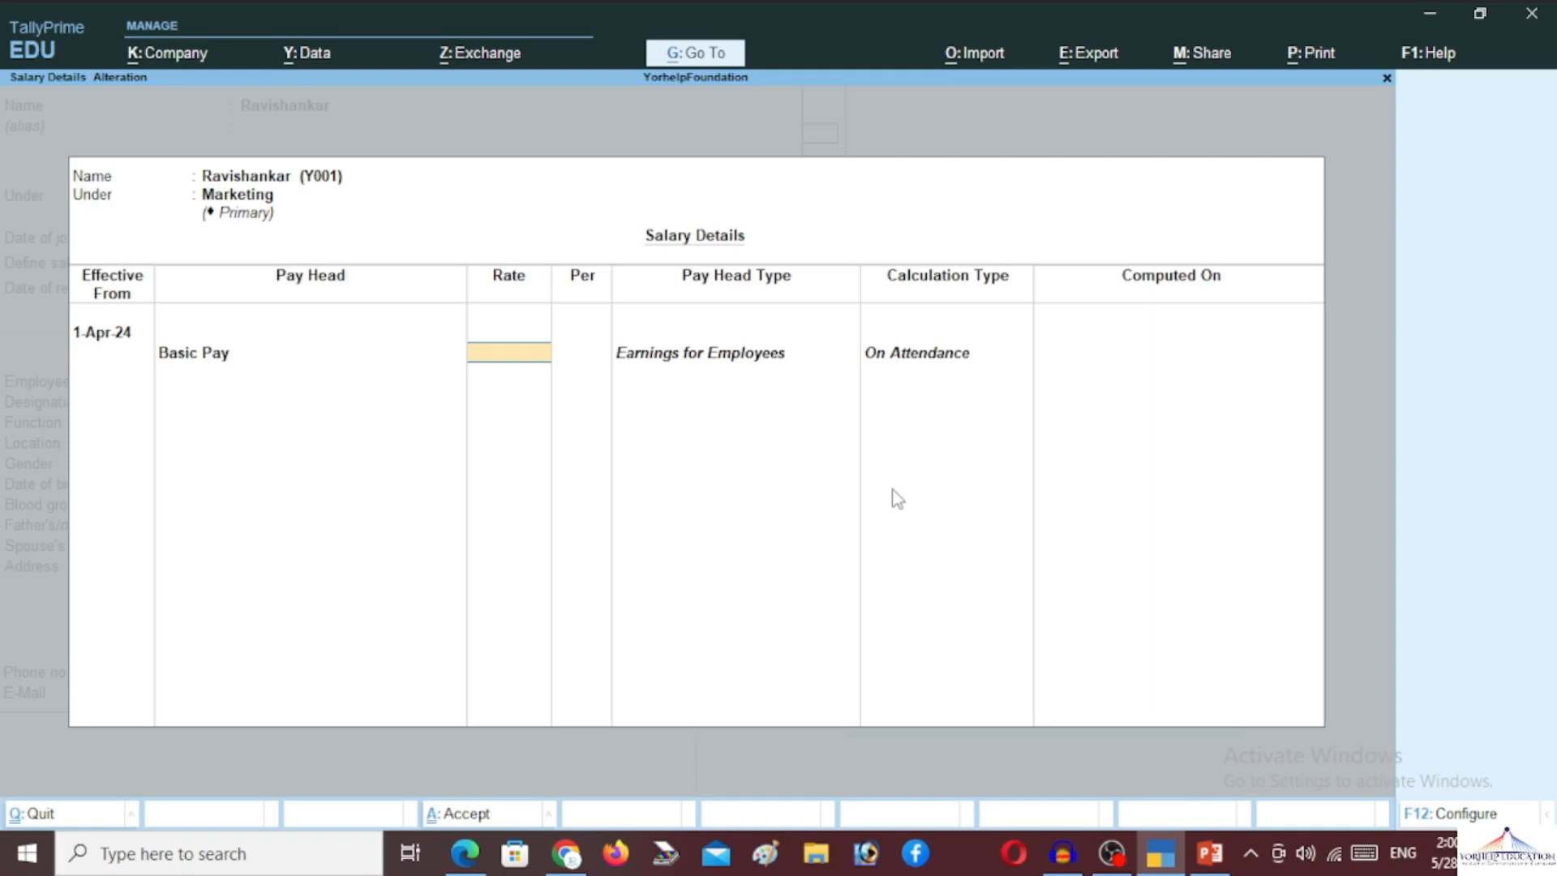
pyautogui.write('1800')
pyautogui.press('Return')
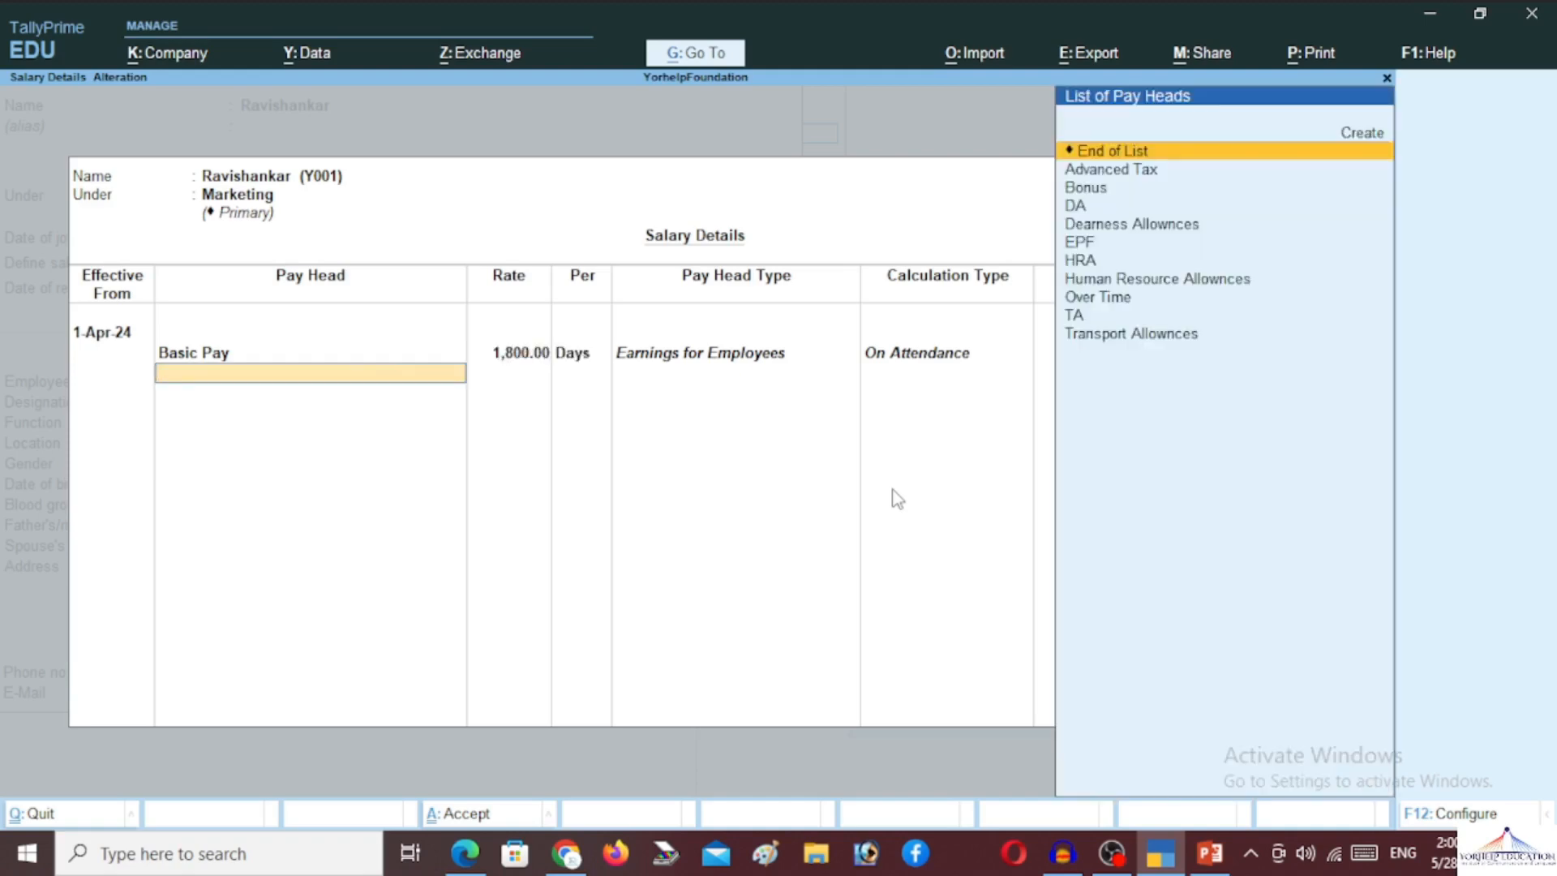
pyautogui.press('Down')
pyautogui.press('Down')
pyautogui.press('Down')
pyautogui.press('Return')
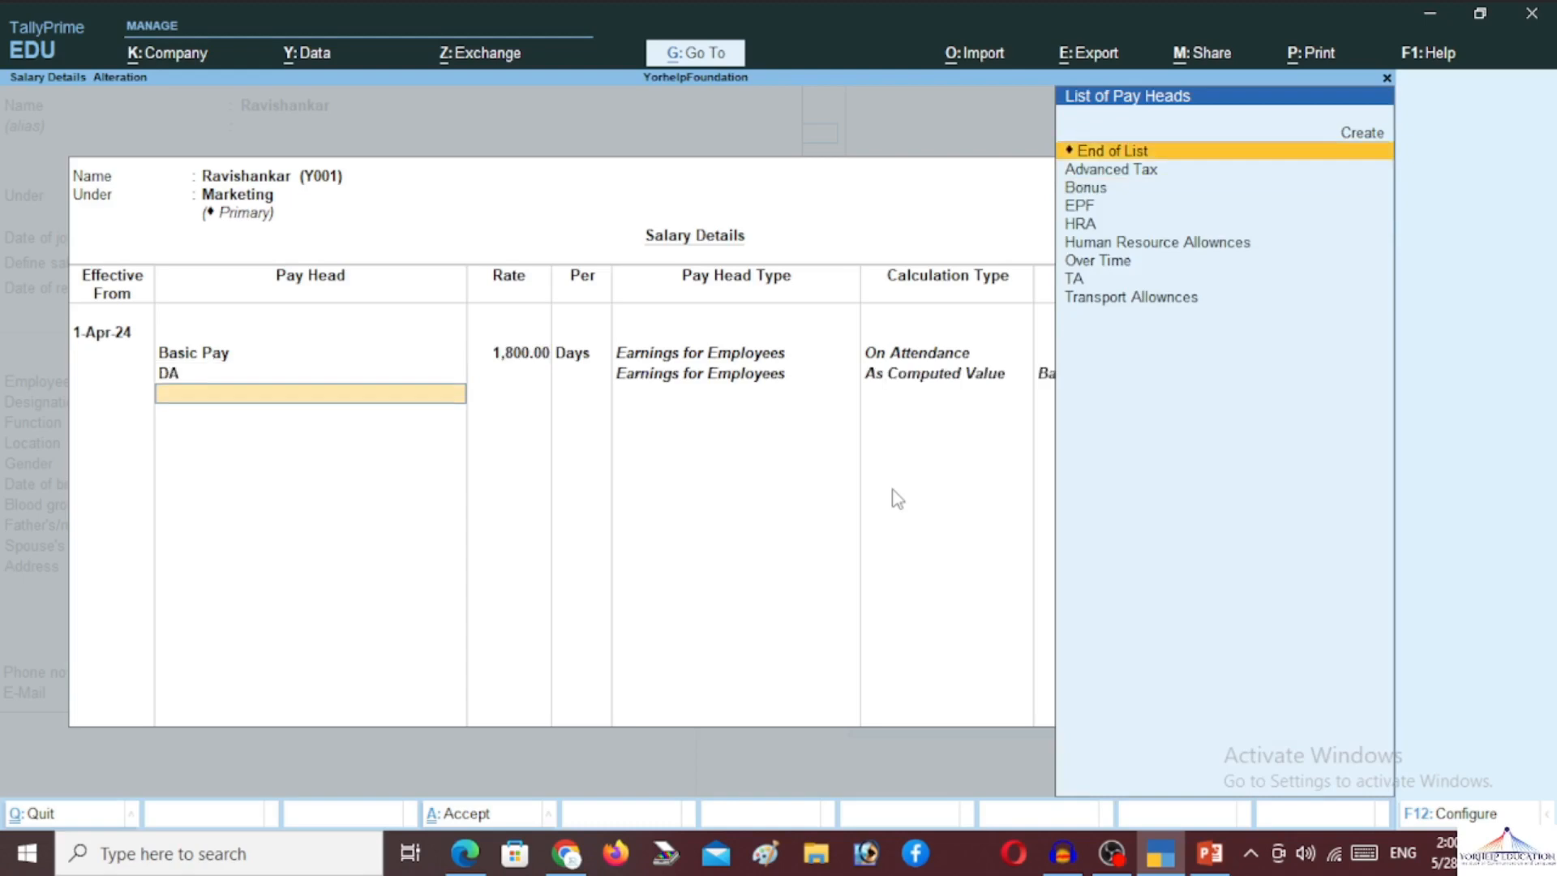
pyautogui.press('Down')
pyautogui.press('Down')
pyautogui.press('Down')
pyautogui.press('Down')
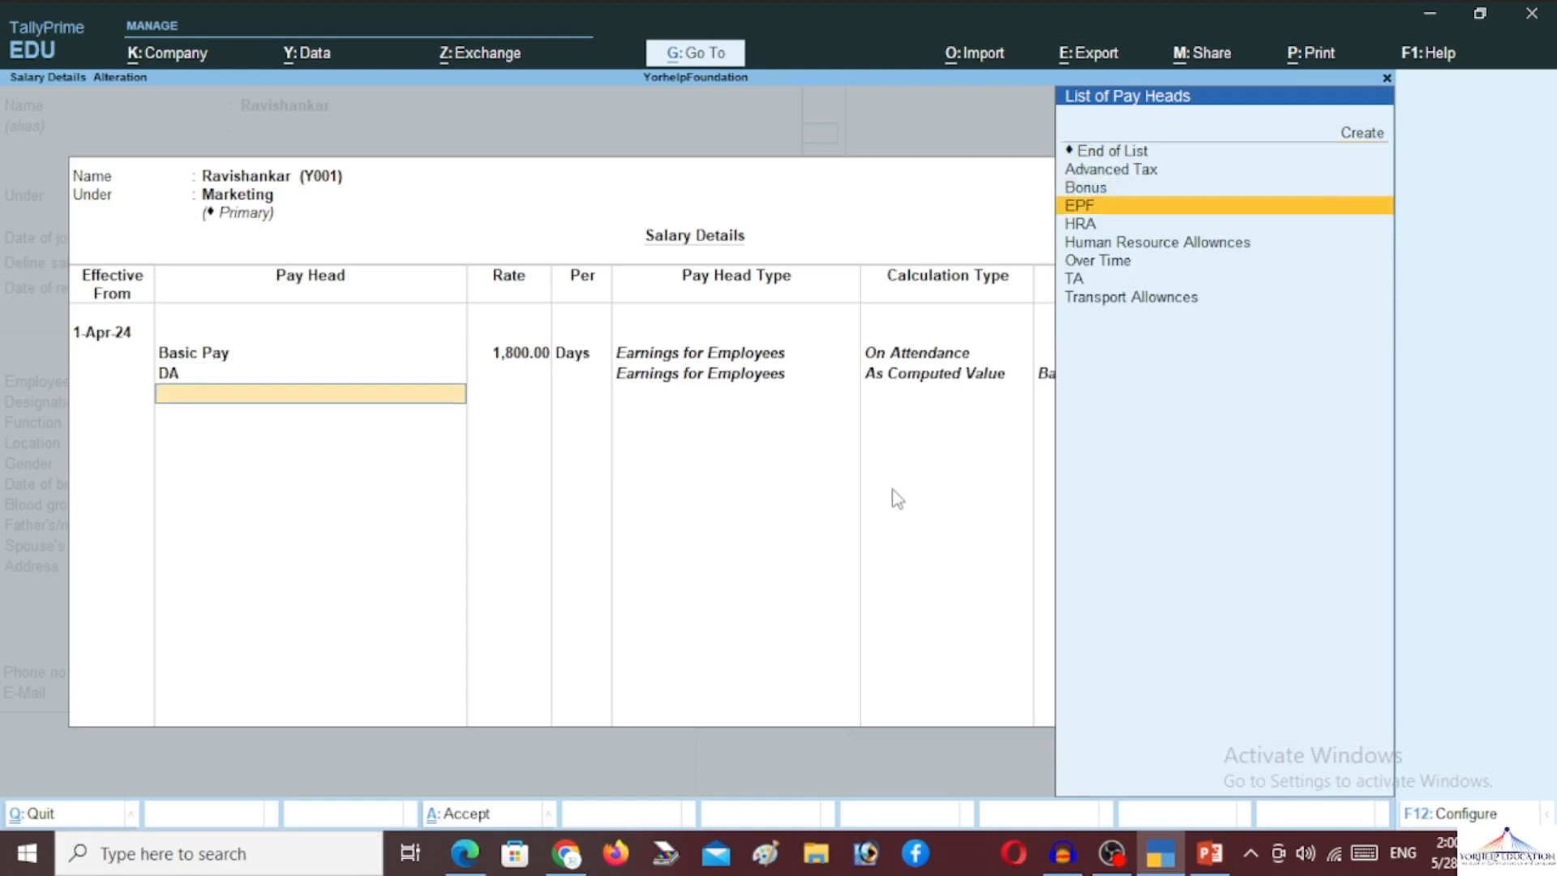
pyautogui.press('Return')
pyautogui.press('Down')
pyautogui.press('Down')
pyautogui.press('Down')
pyautogui.press('Down')
pyautogui.press('Down')
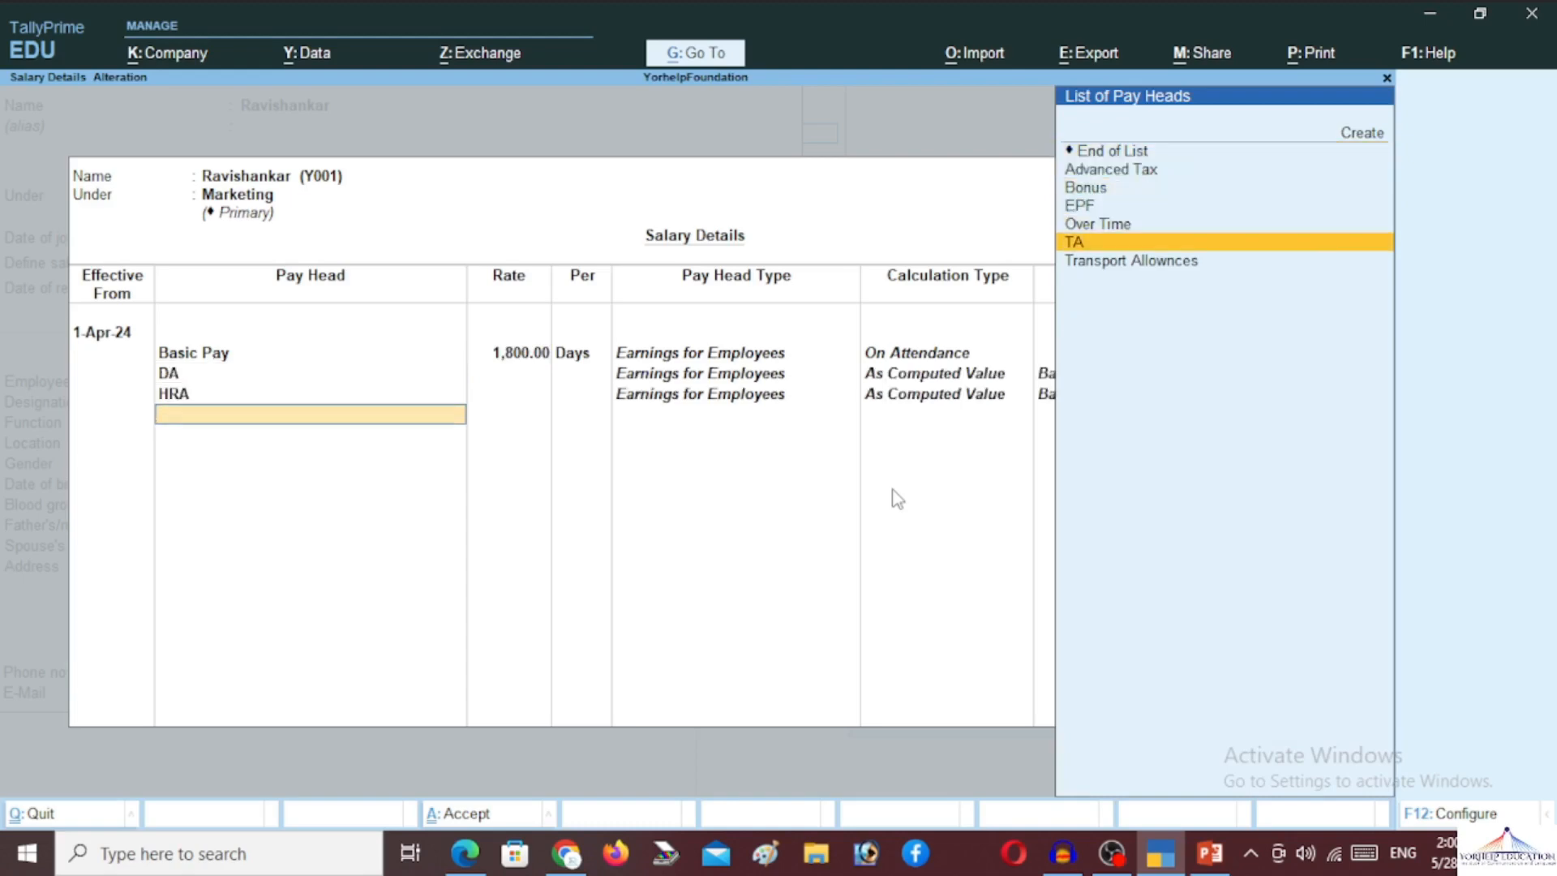
pyautogui.press('Return')
pyautogui.press('Down')
pyautogui.press('Down')
pyautogui.press('Return')
# Add Over Time at 50 per hour plus Advanced Tax and EPF, and accept
pyautogui.press('Down')
pyautogui.press('Down')
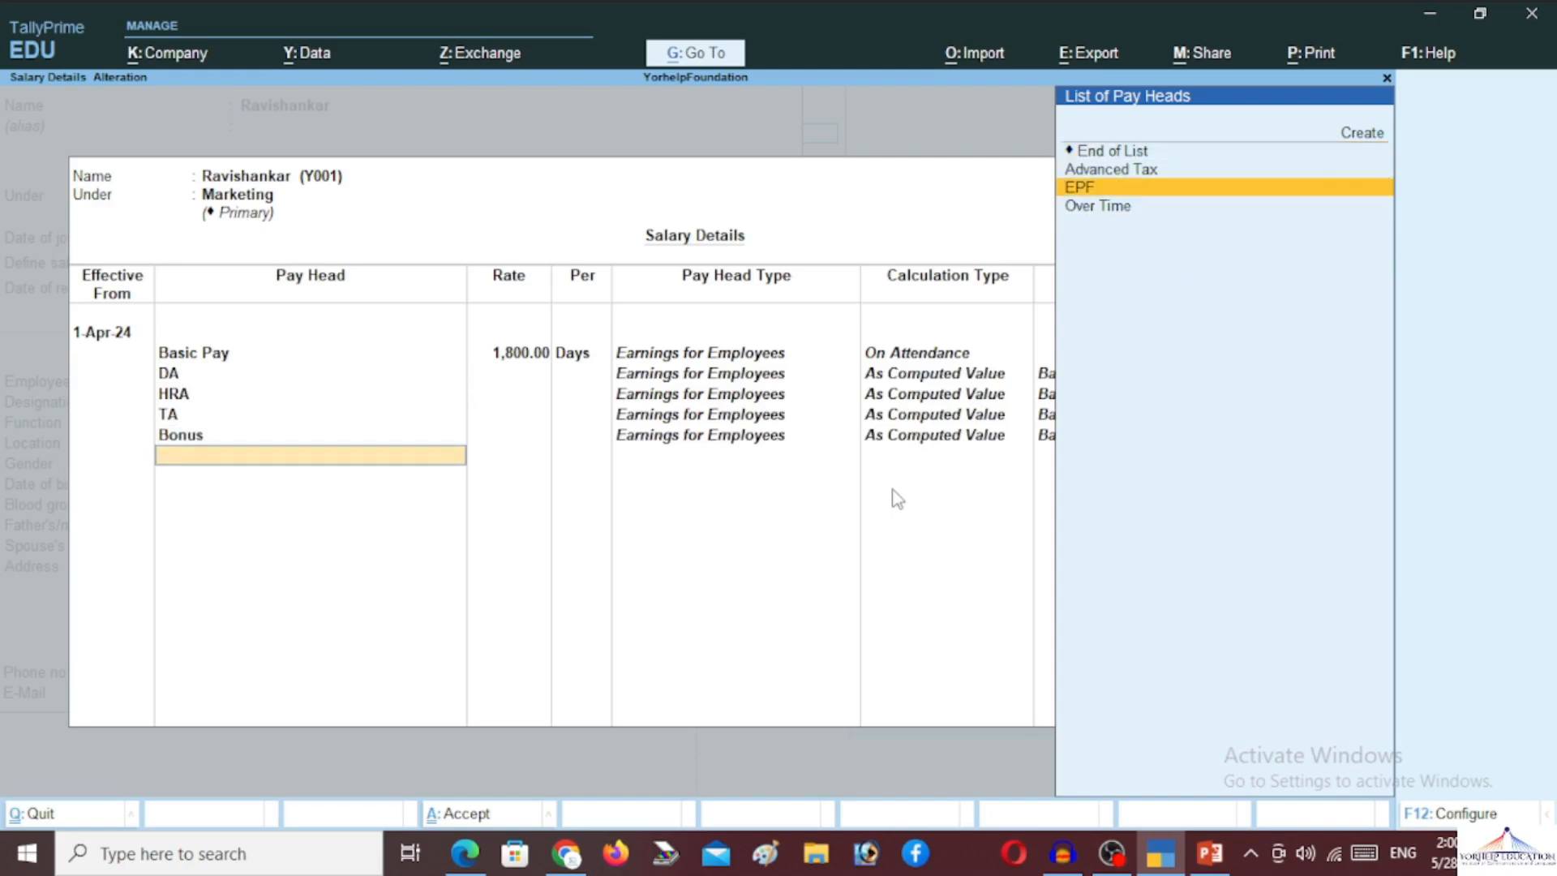
pyautogui.press('Down')
pyautogui.press('Return')
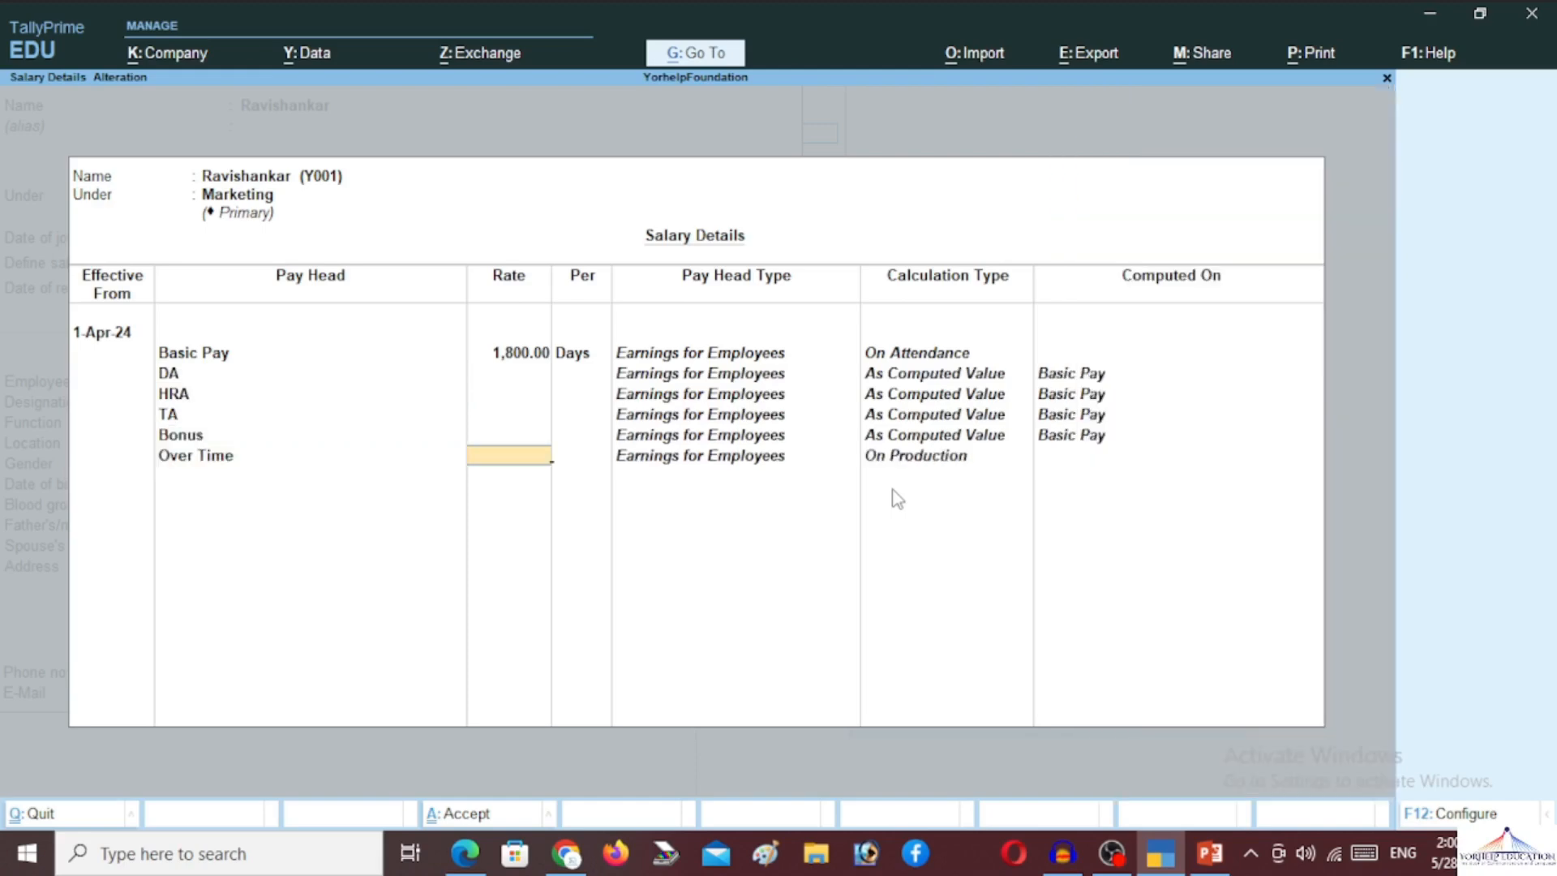
pyautogui.write('50')
pyautogui.press('Return')
pyautogui.press('Return')
pyautogui.press('Down')
pyautogui.press('Return')
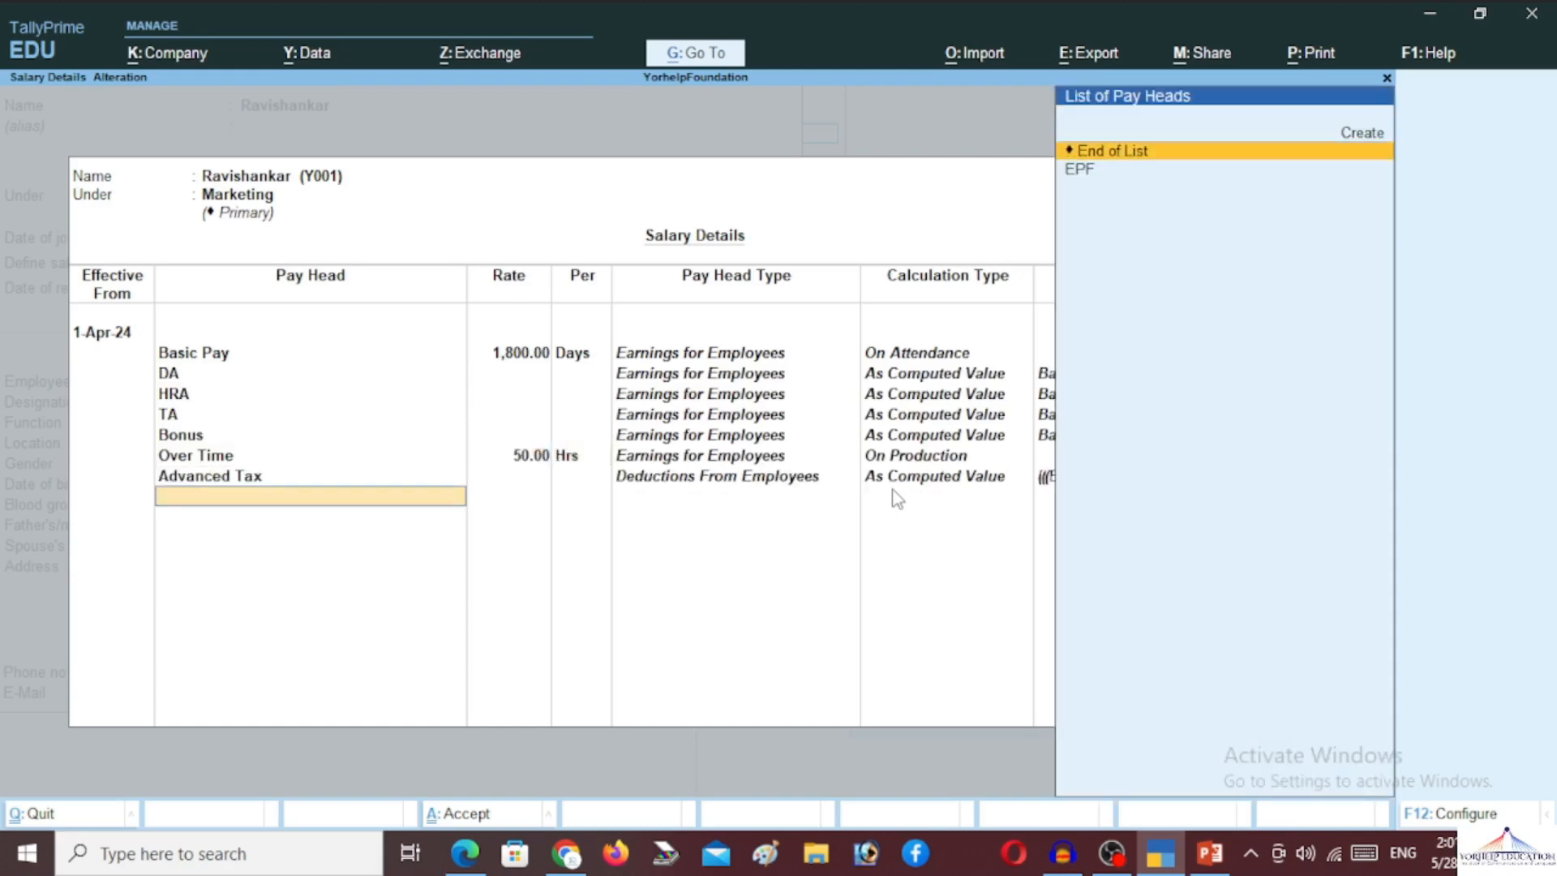
pyautogui.press('Down')
pyautogui.press('Return')
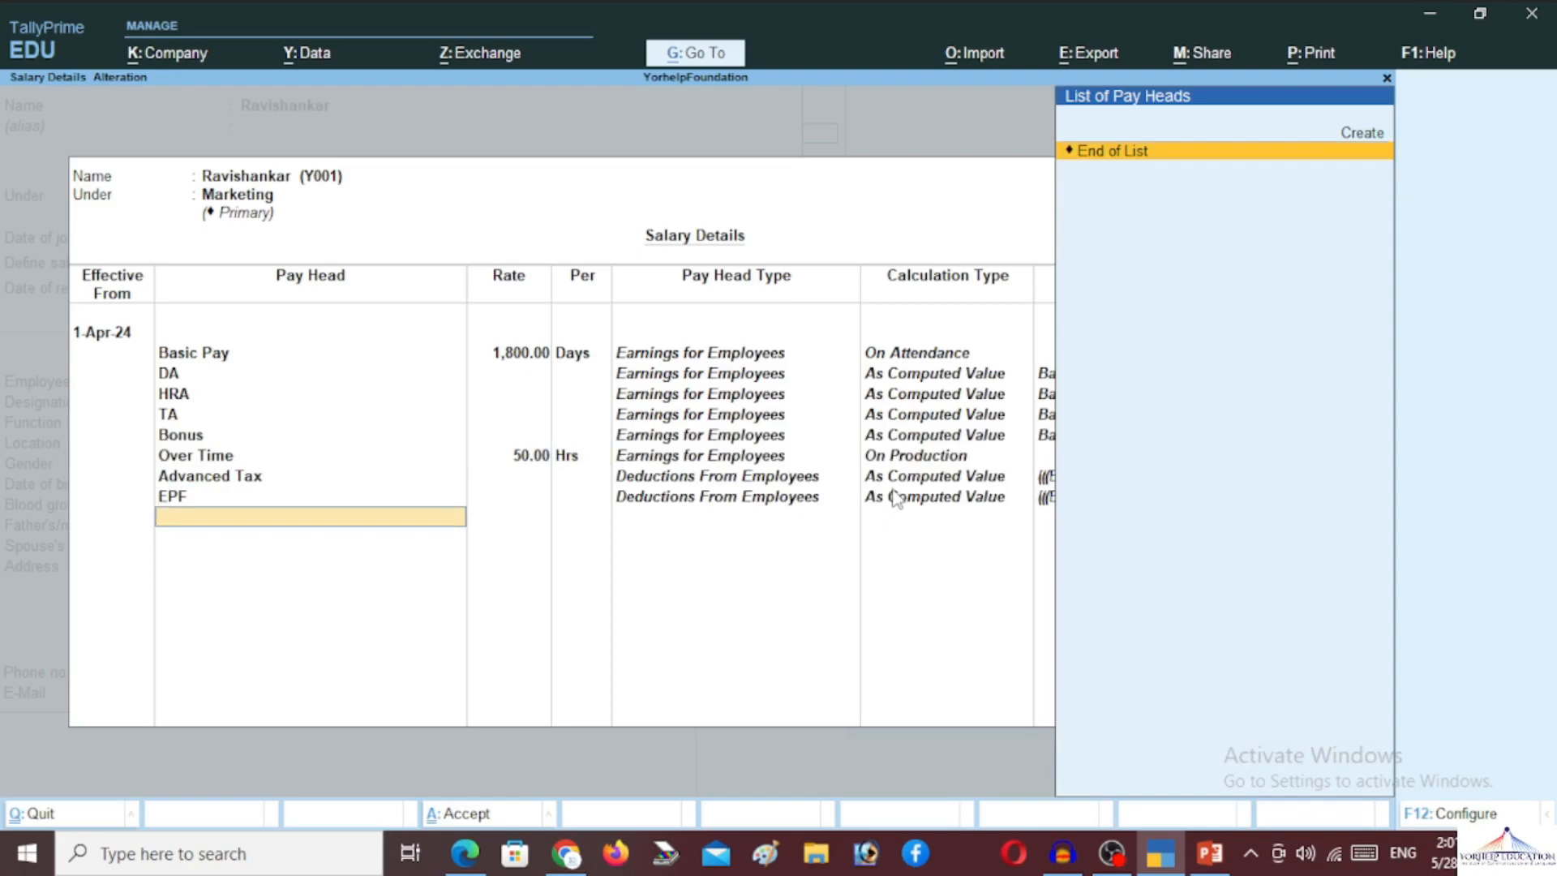
pyautogui.press('Return')
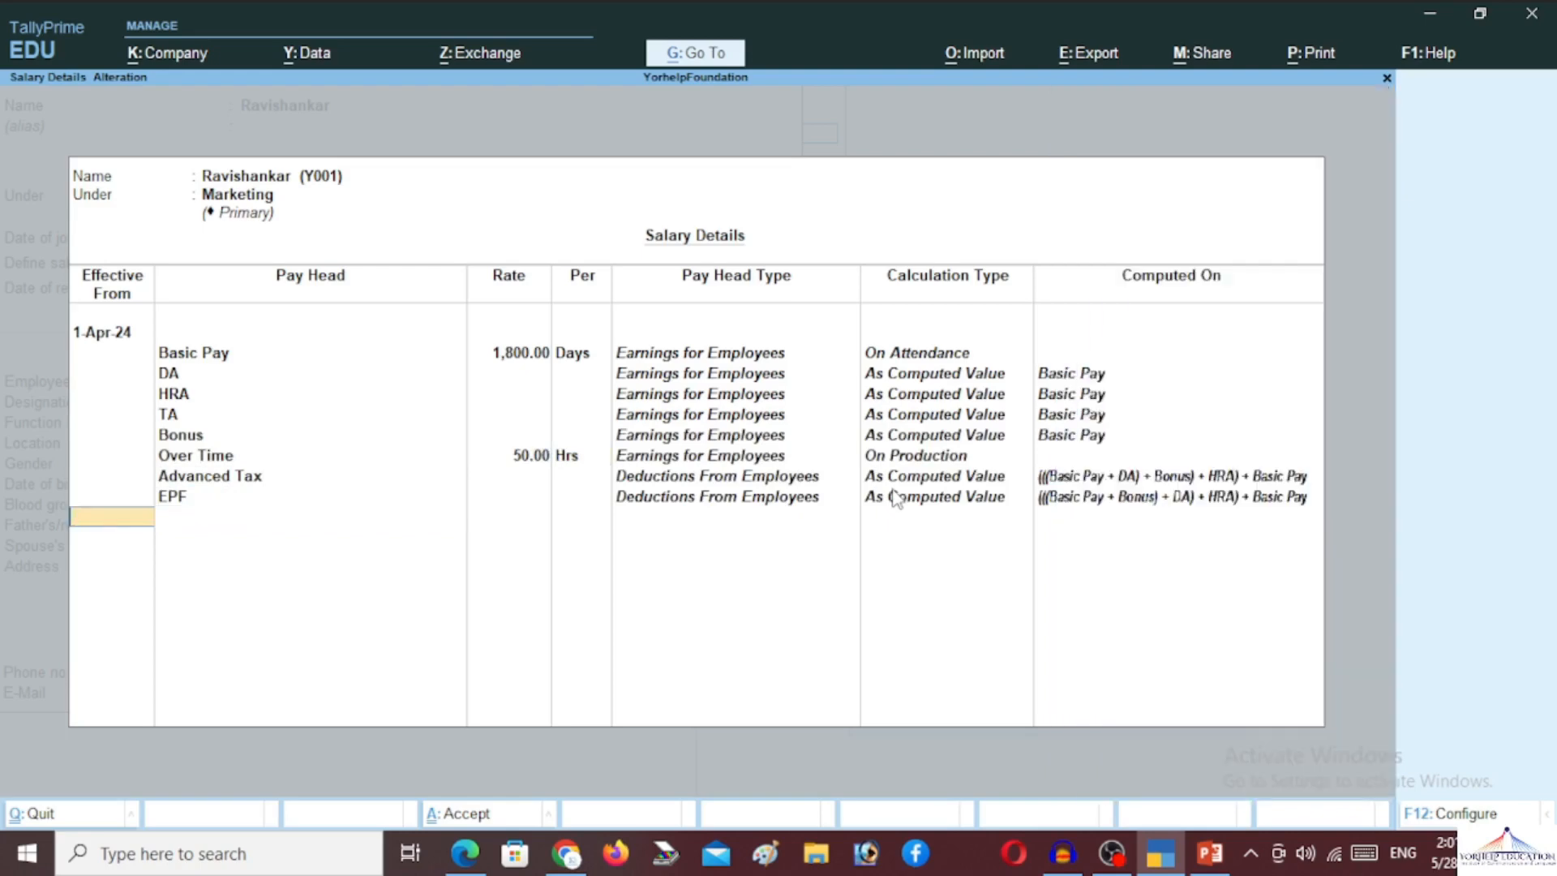
pyautogui.press('Return')
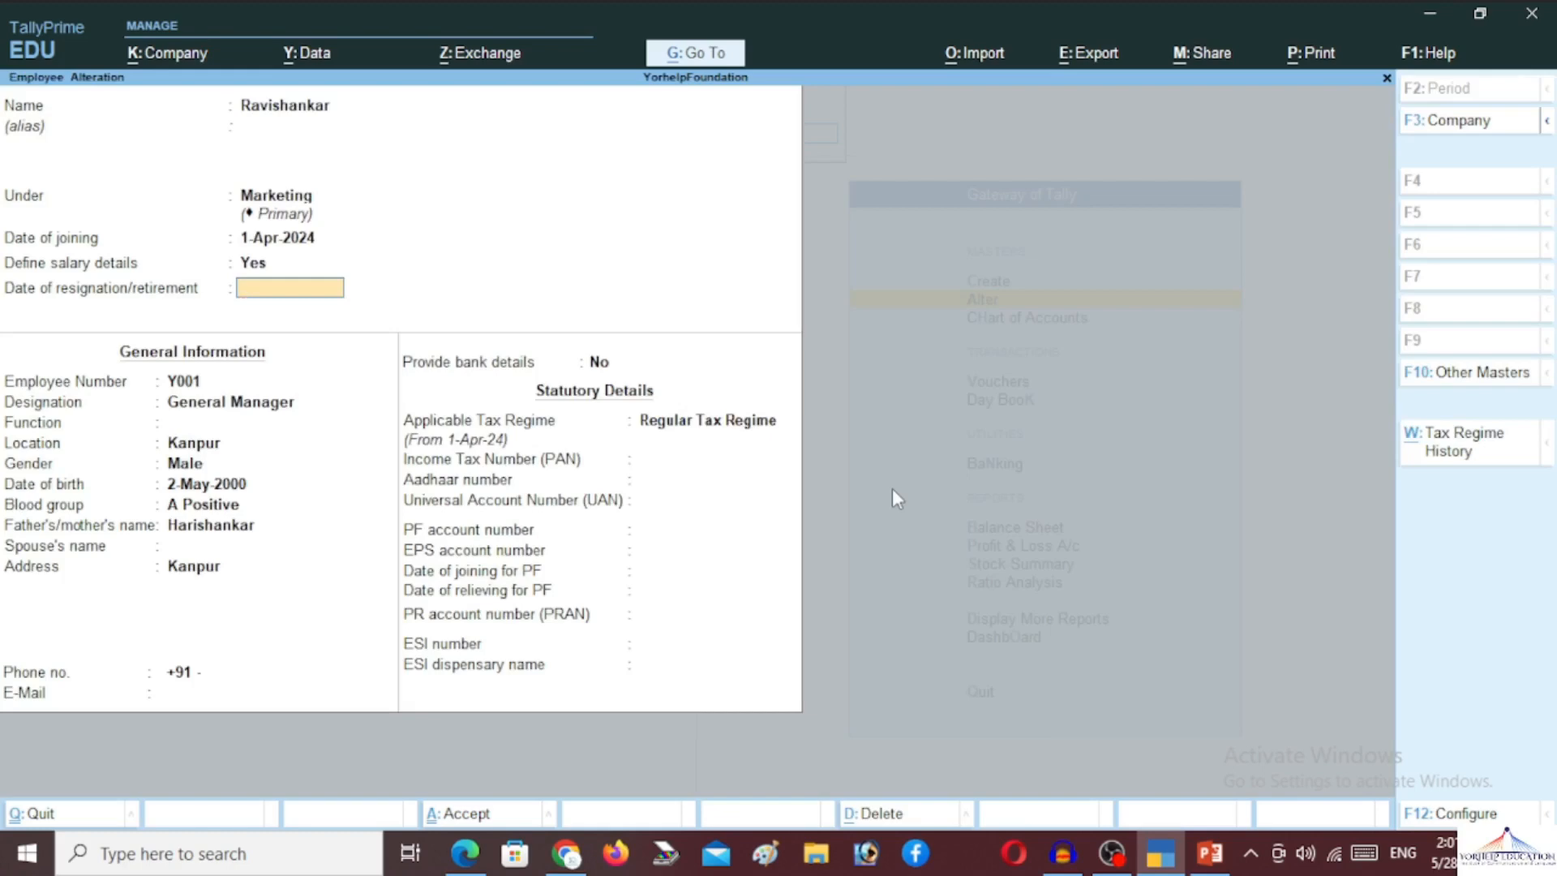
# Save the altered employee, start a new Attendance voucher and bring up Autofill
pyautogui.press('Return')
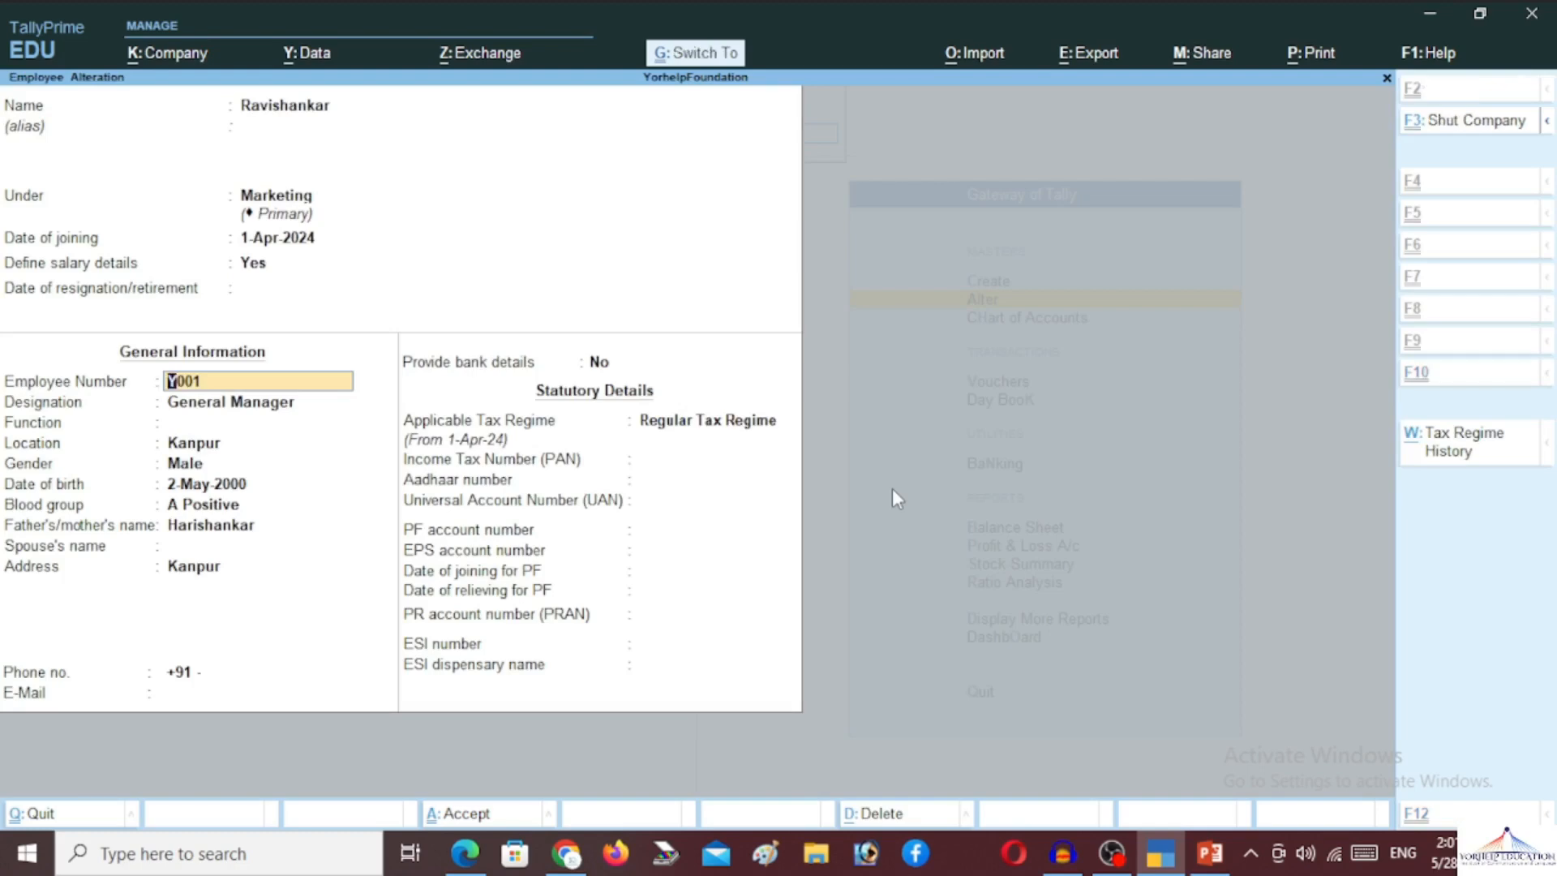
pyautogui.hotkey('ctrl', 'a')
pyautogui.press('Escape')
pyautogui.press('Escape')
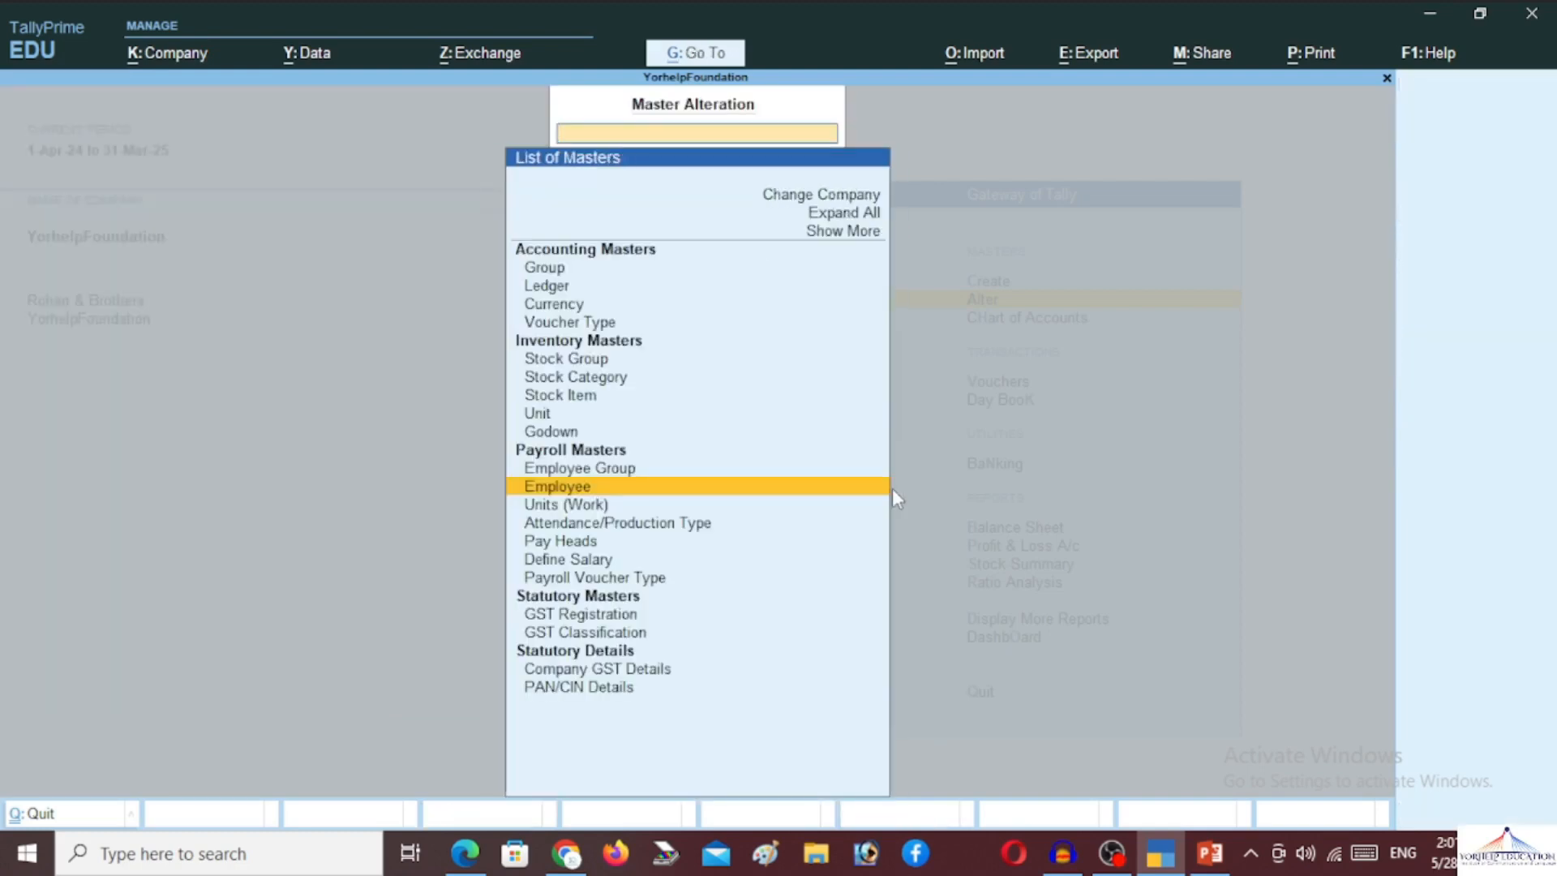
pyautogui.press('Down')
pyautogui.press('Down')
pyautogui.press('Down')
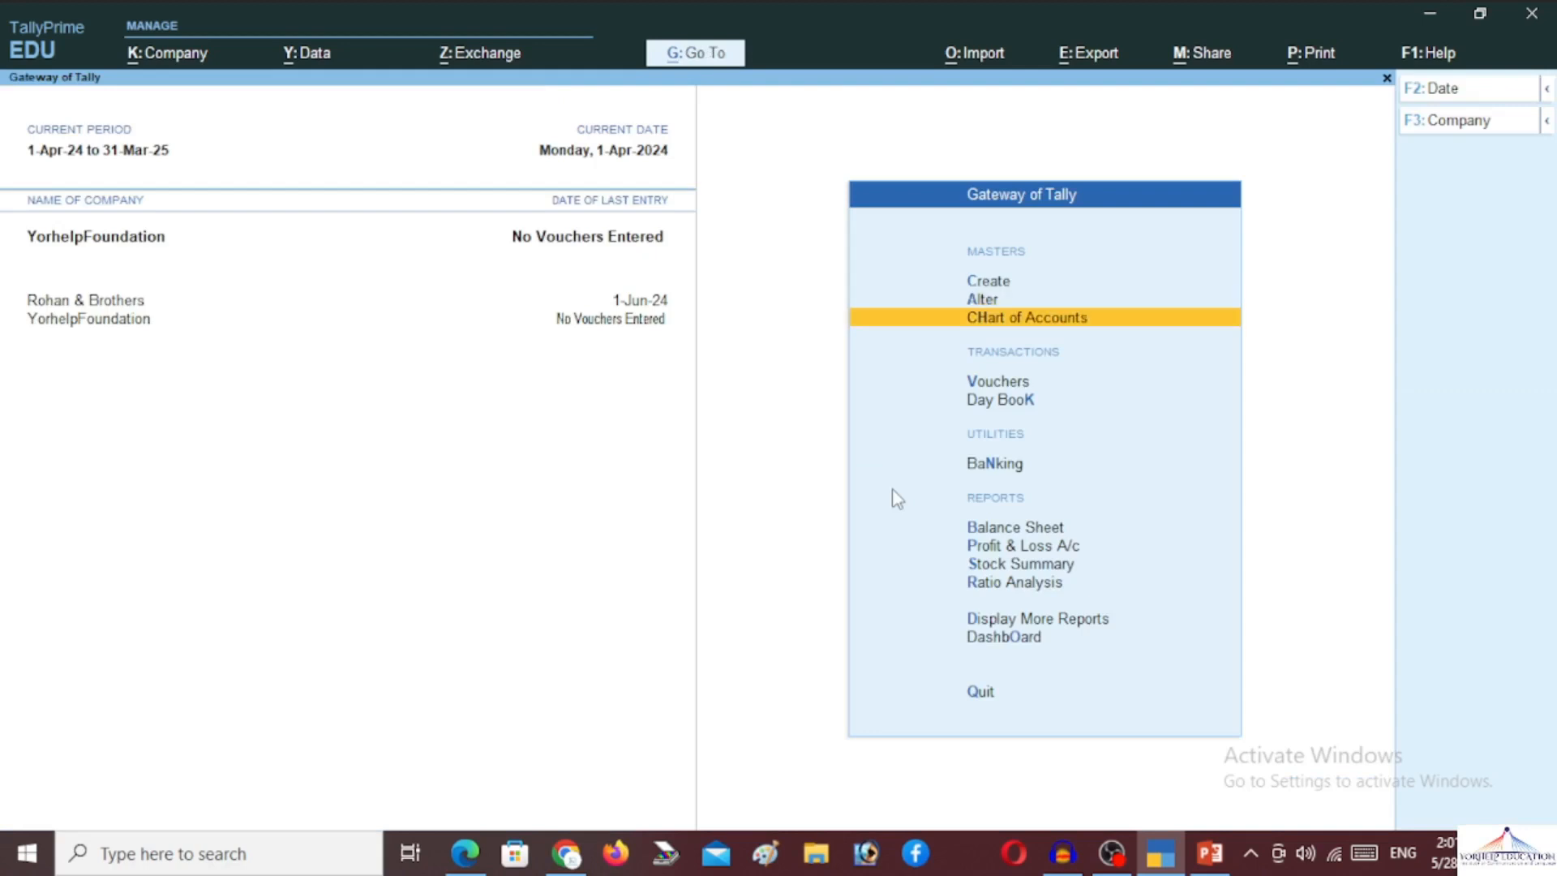
pyautogui.press('Up')
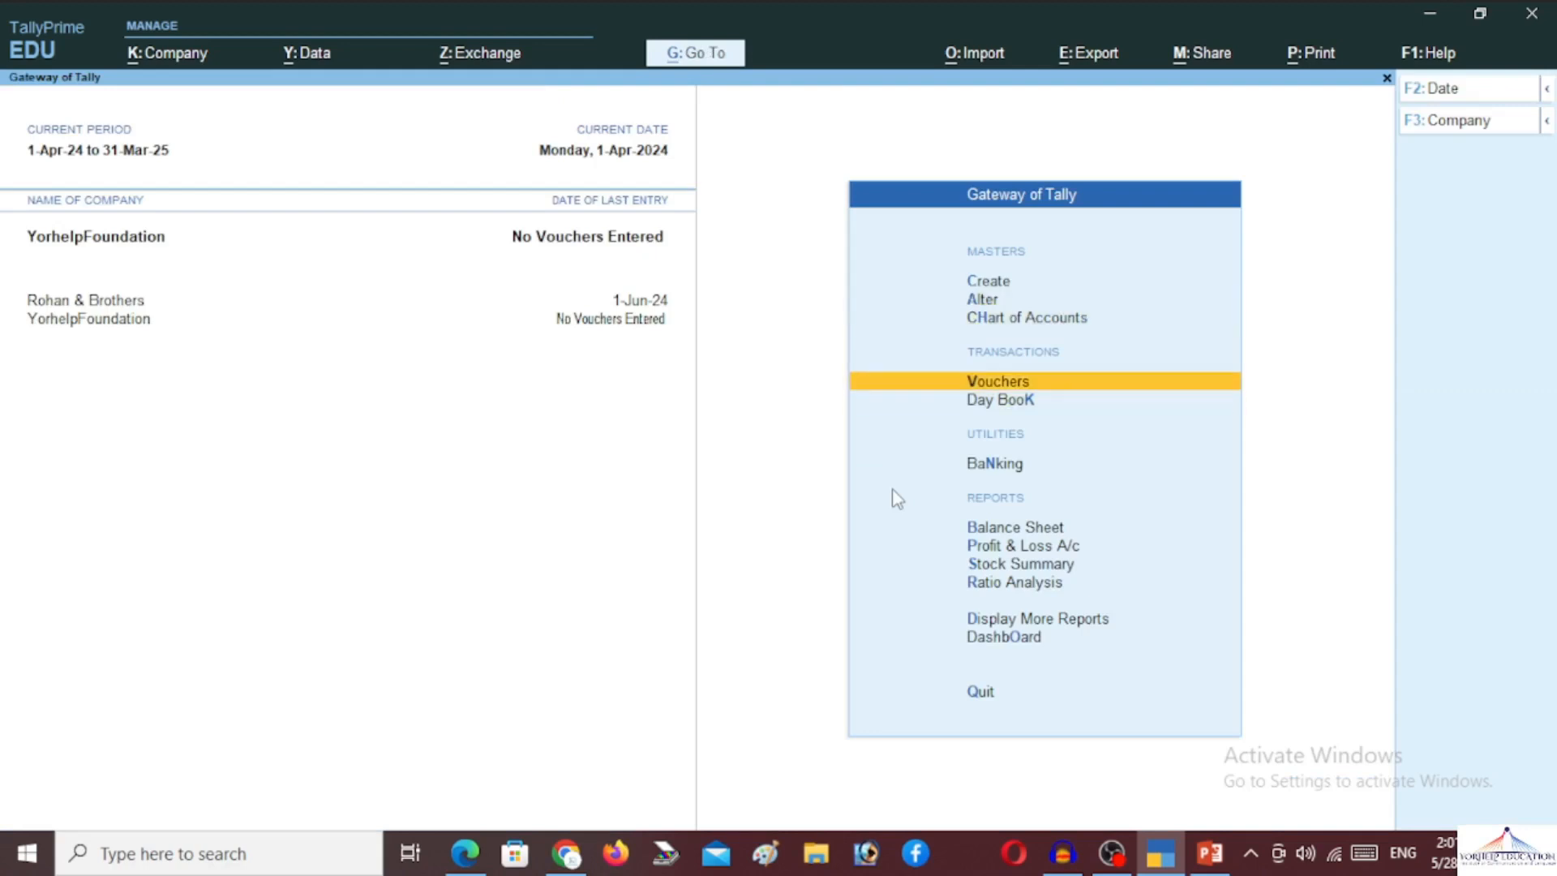
pyautogui.press('Return')
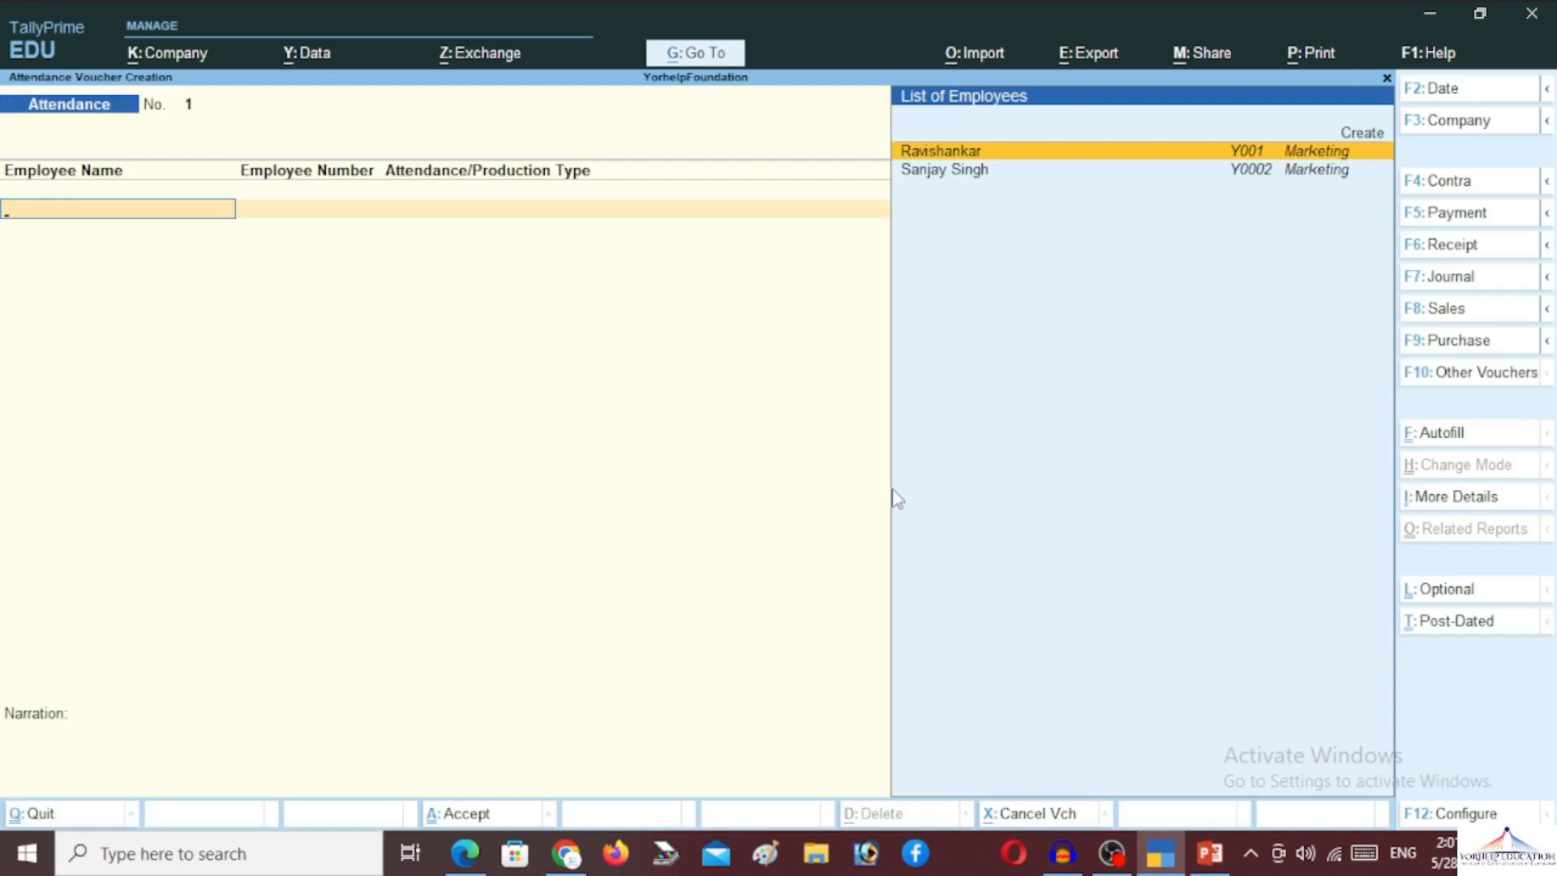
pyautogui.hotkey('ctrl', 'f')
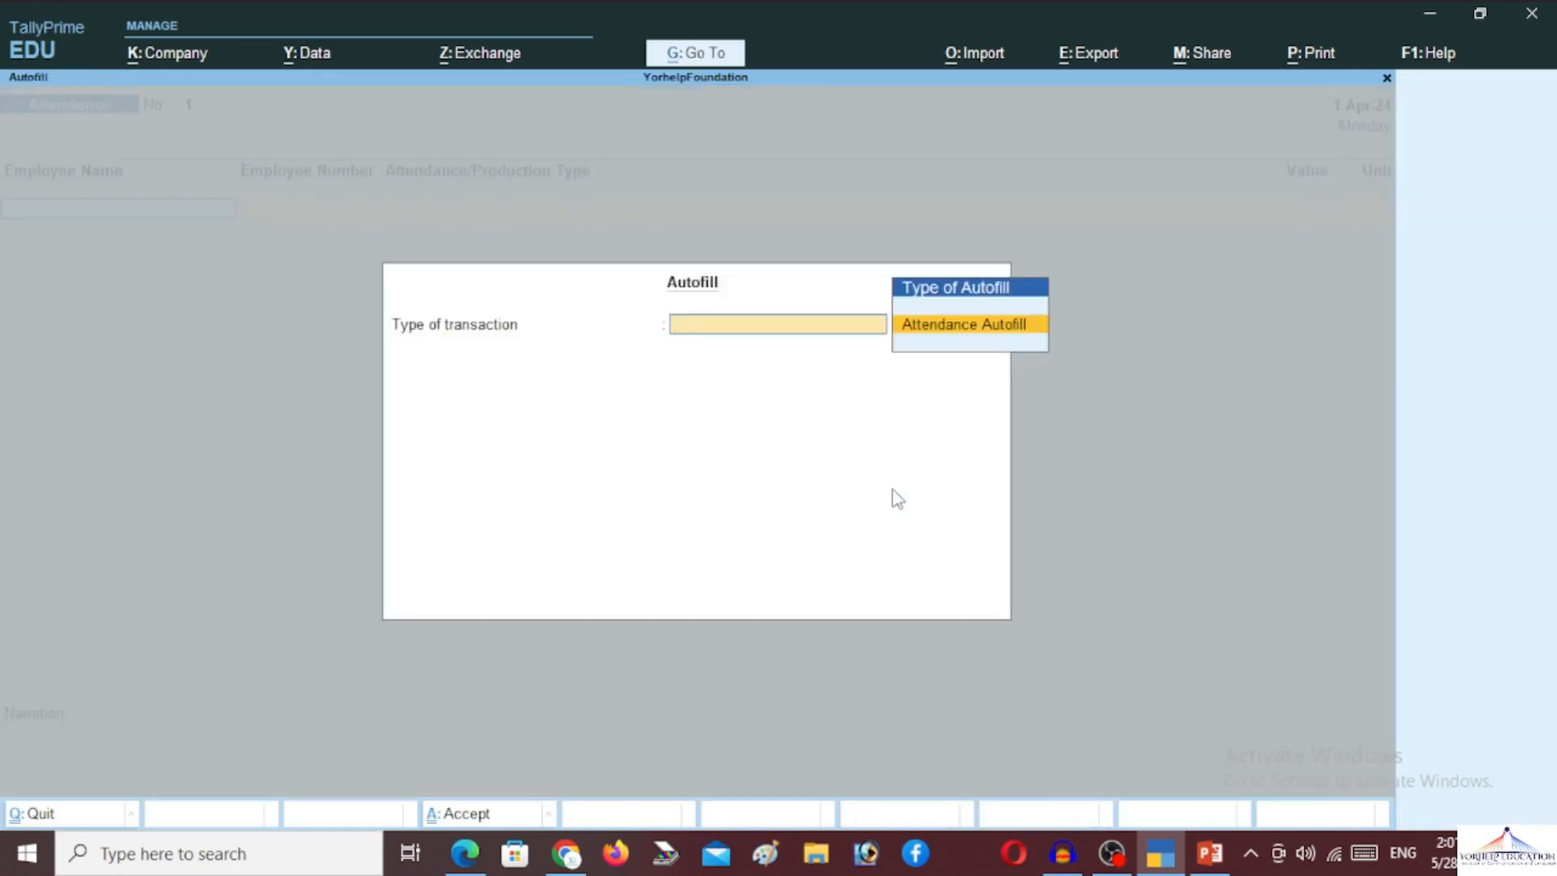
# Autofill the 1-5-2024 attendance voucher, marking all employees Present for 30 days
pyautogui.press('Return')
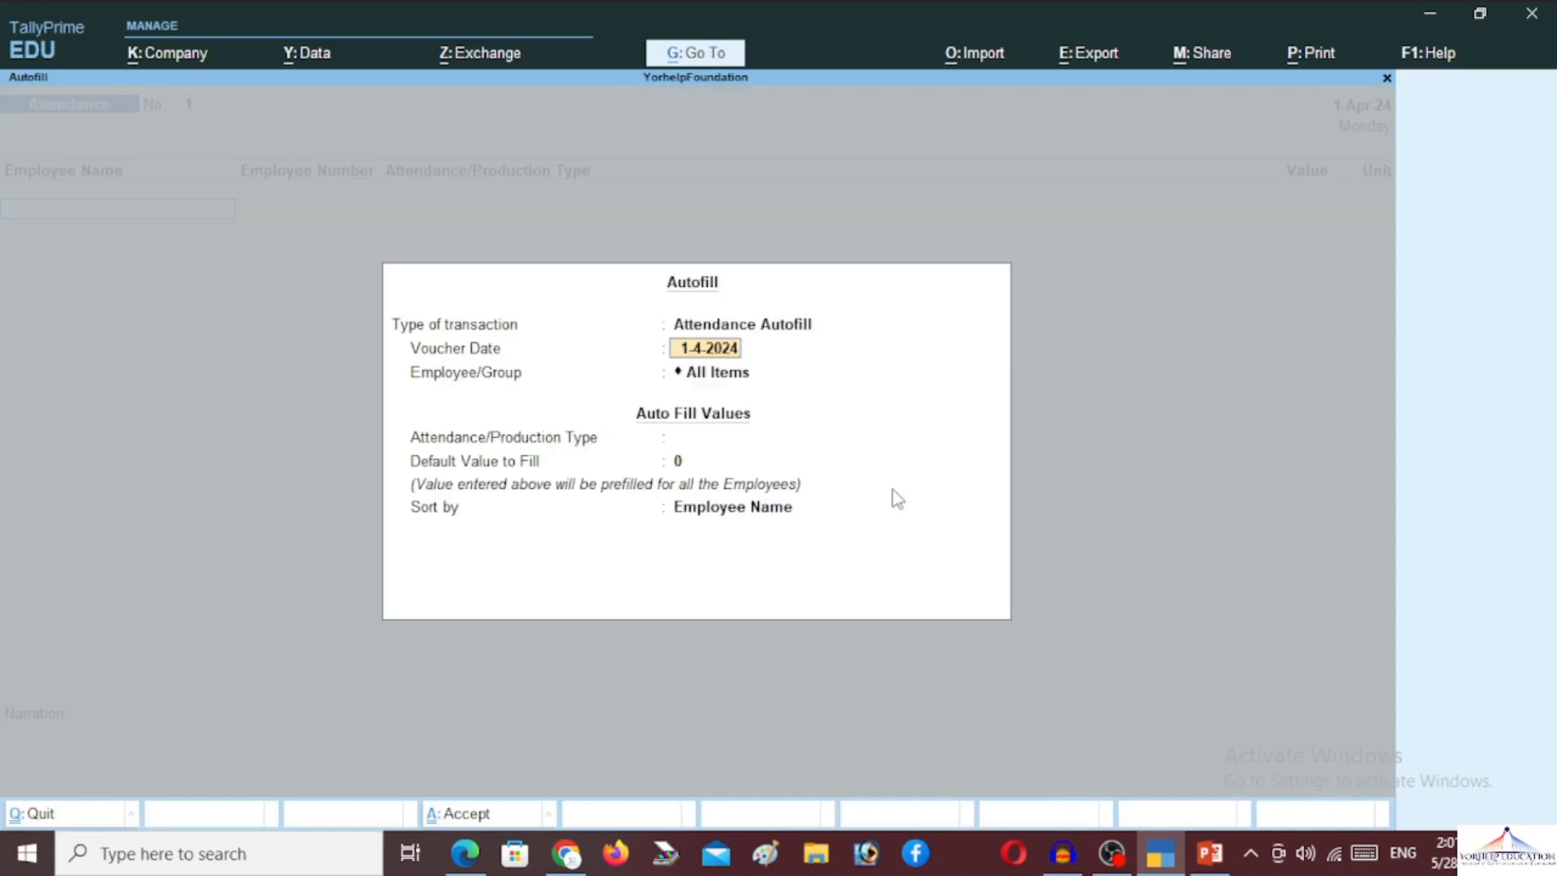
pyautogui.press('Right')
pyautogui.press('Right')
pyautogui.write('5')
pyautogui.press('Return')
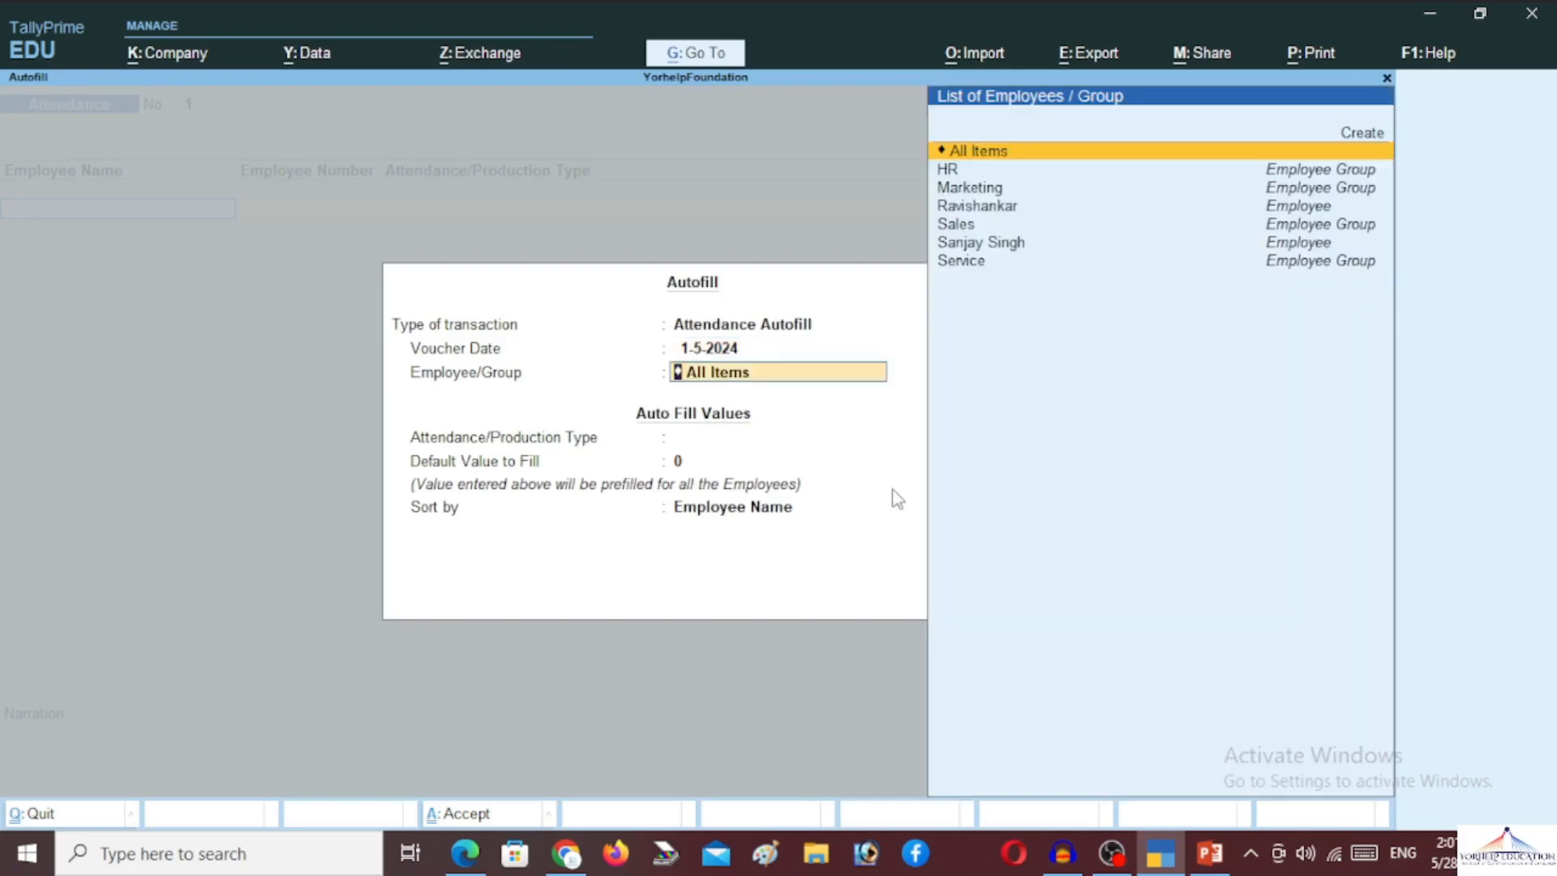
pyautogui.press('Return')
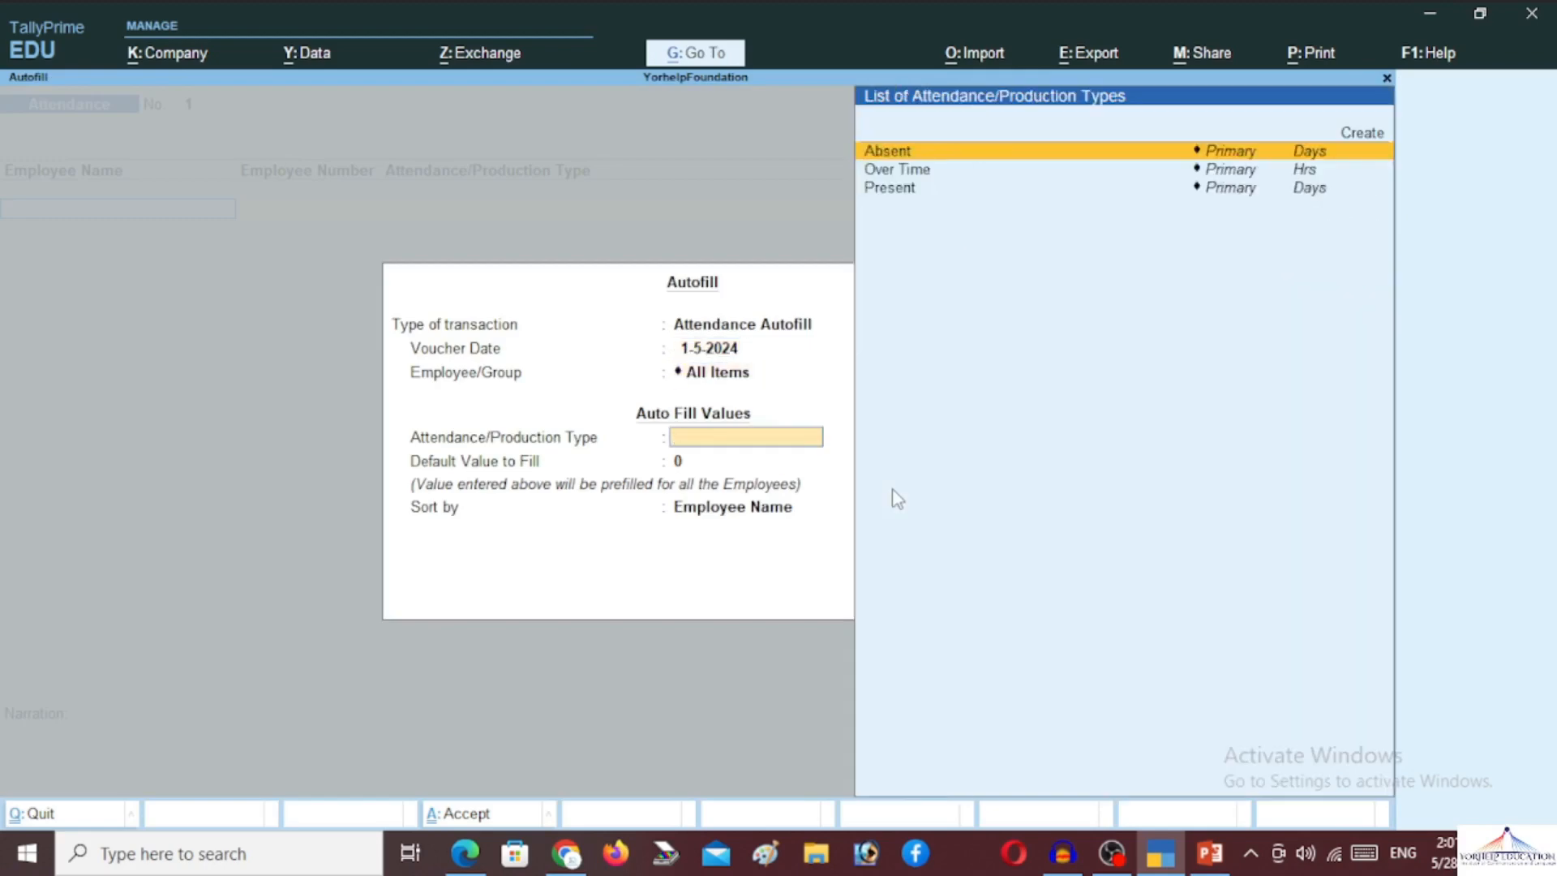
pyautogui.press('Down')
pyautogui.press('Down')
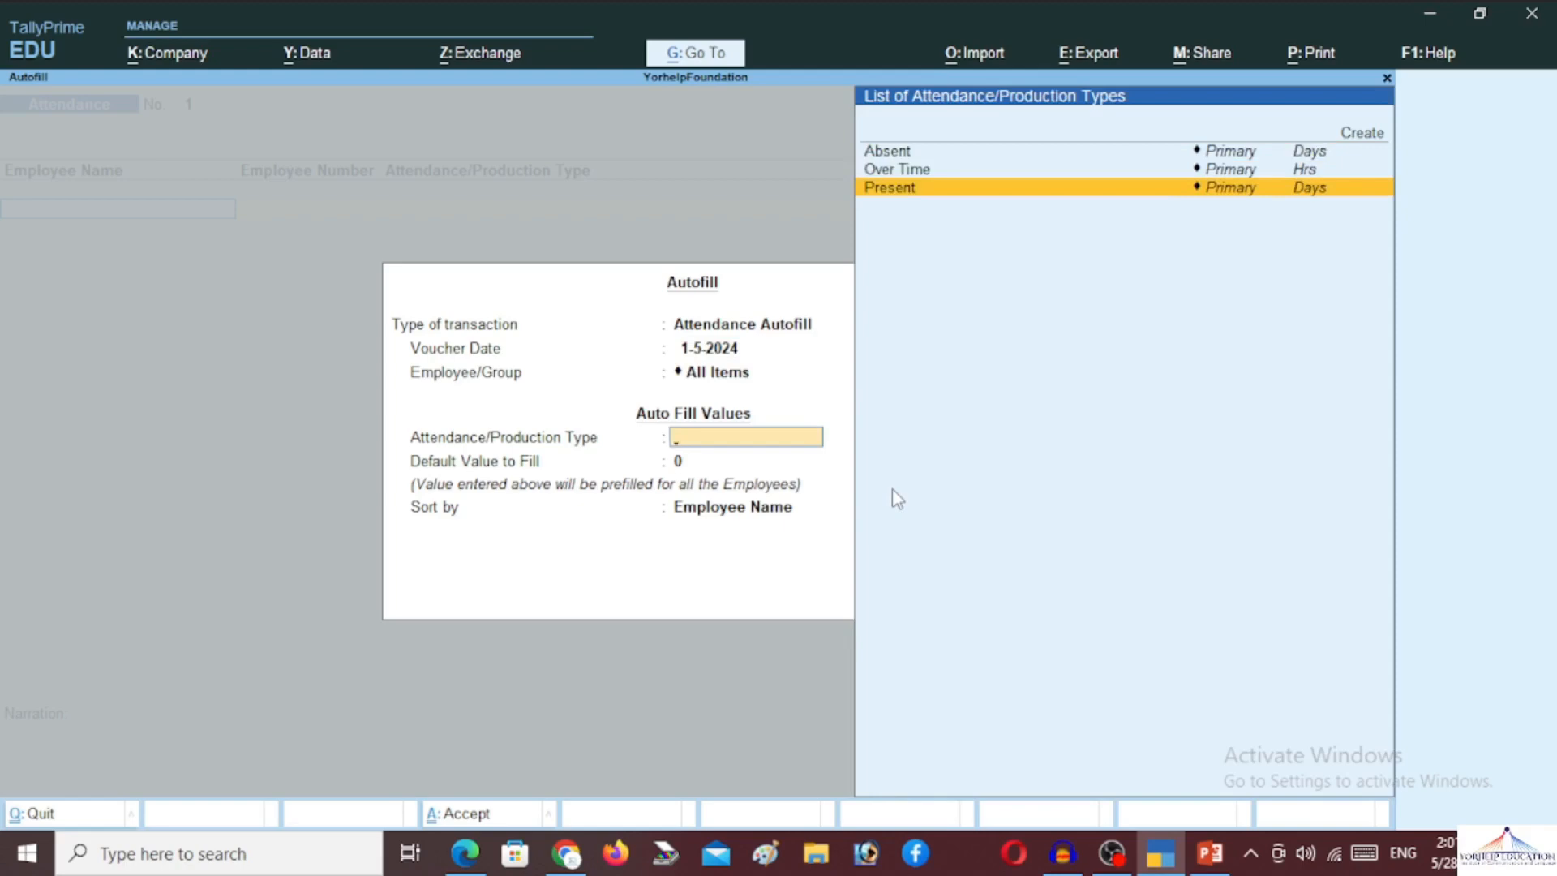
pyautogui.press('Return')
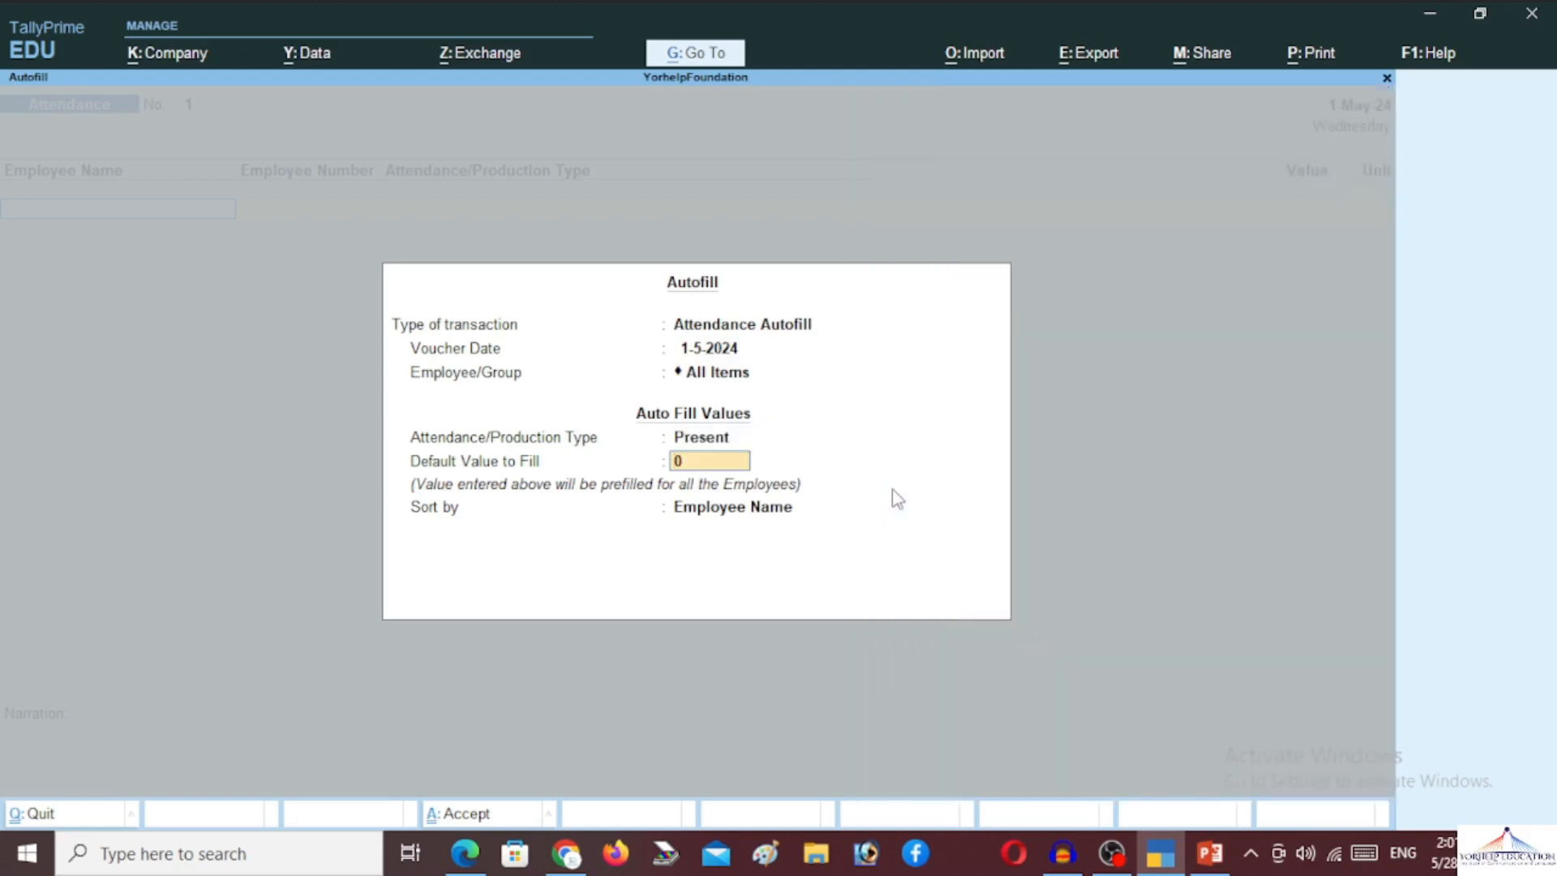
pyautogui.write('30')
pyautogui.press('Return')
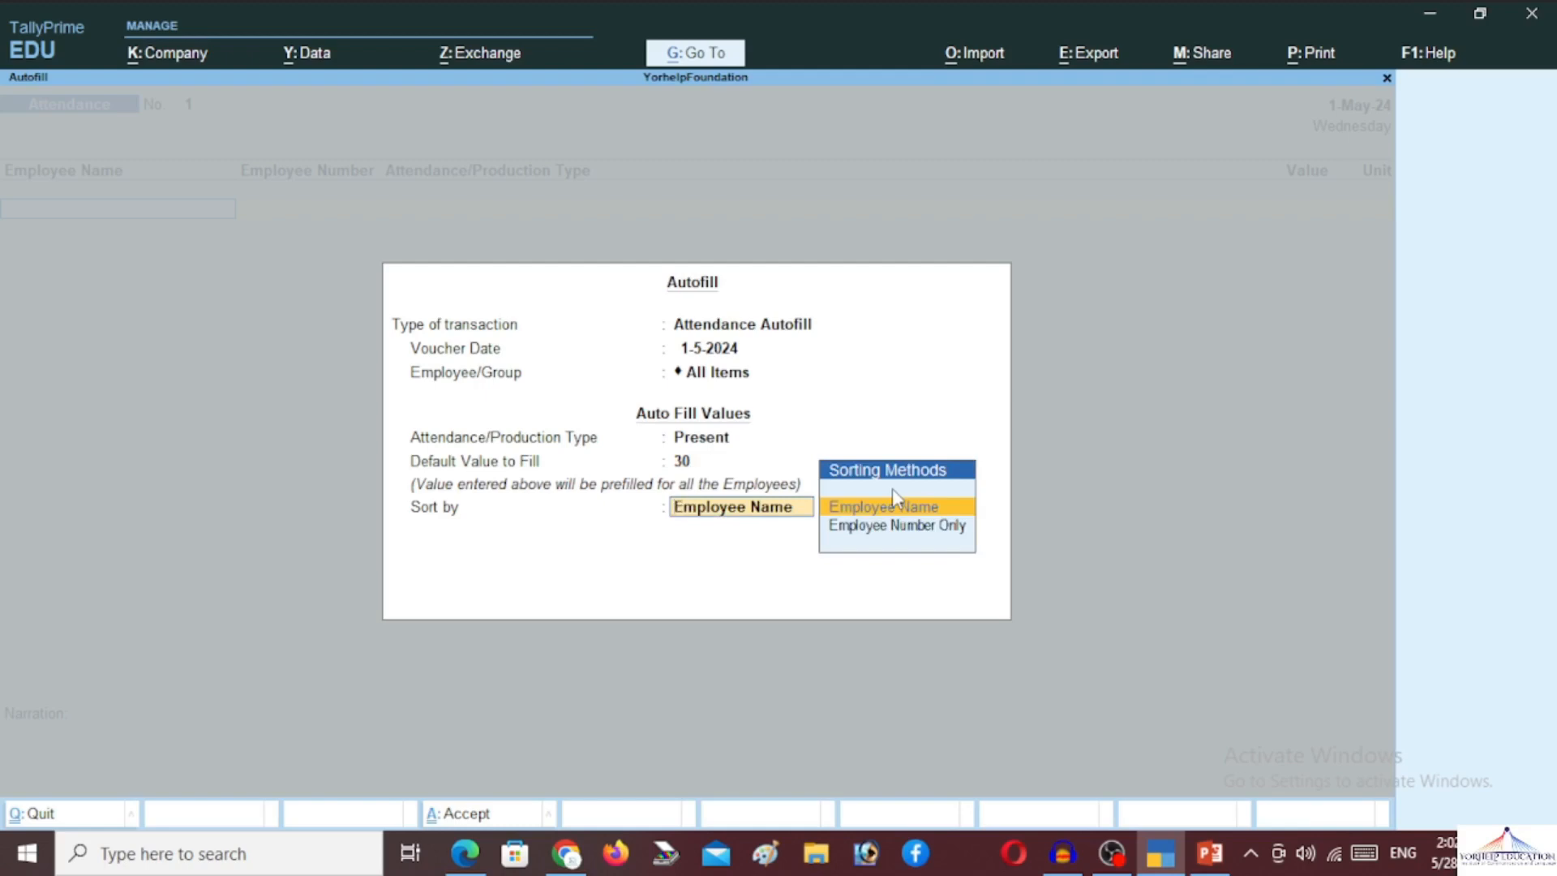
pyautogui.press('Return')
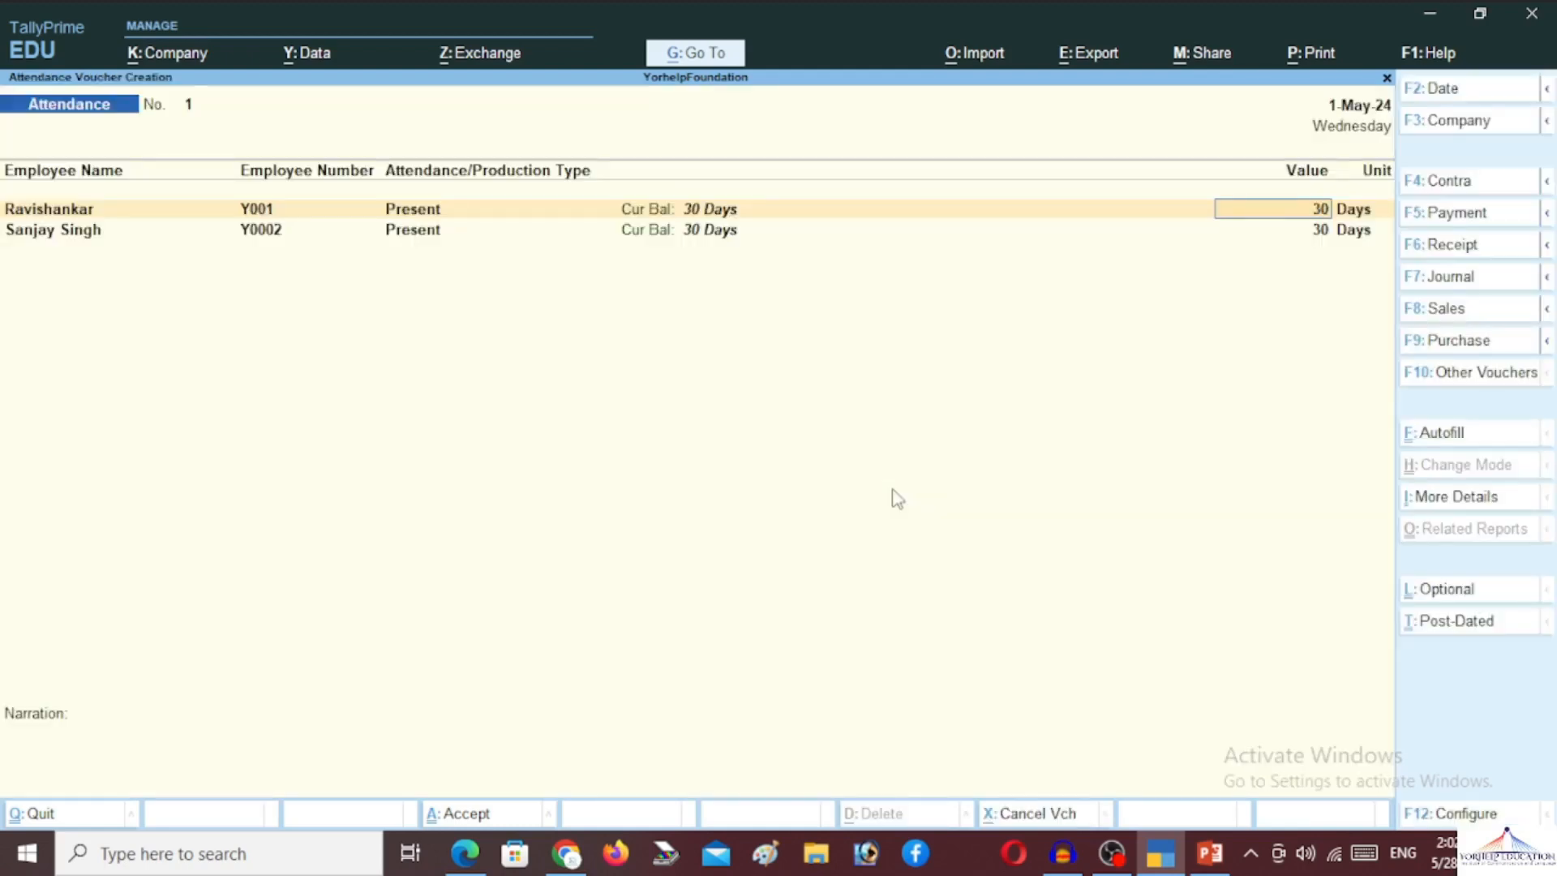
# Save attendance voucher No. 1 and switch the new voucher to Payroll with Ctrl+F4
pyautogui.press('Return')
pyautogui.press('Return')
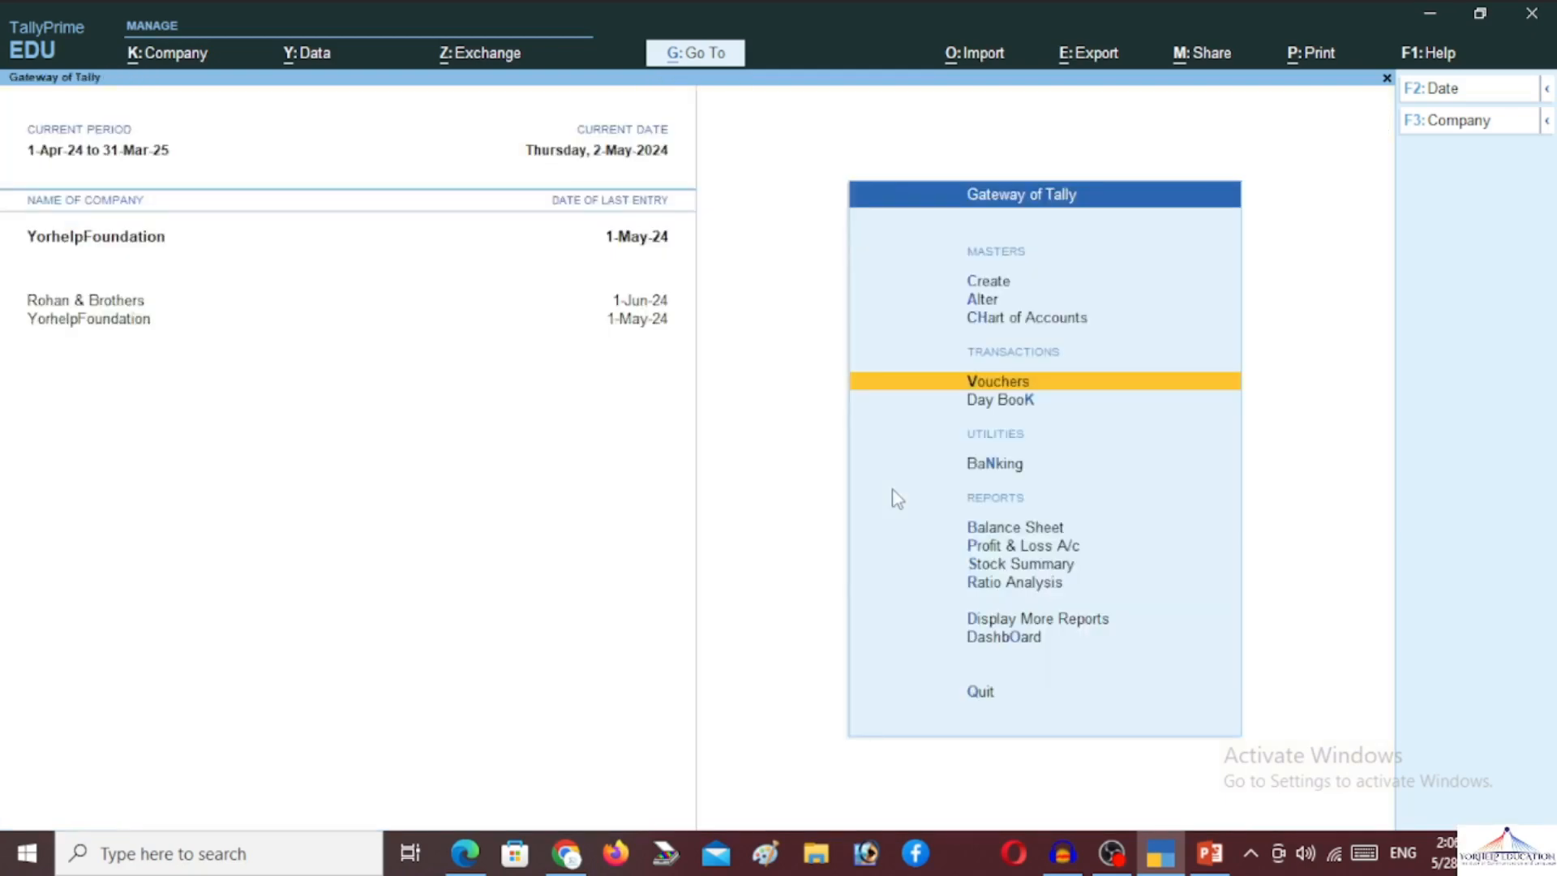
pyautogui.press('Return')
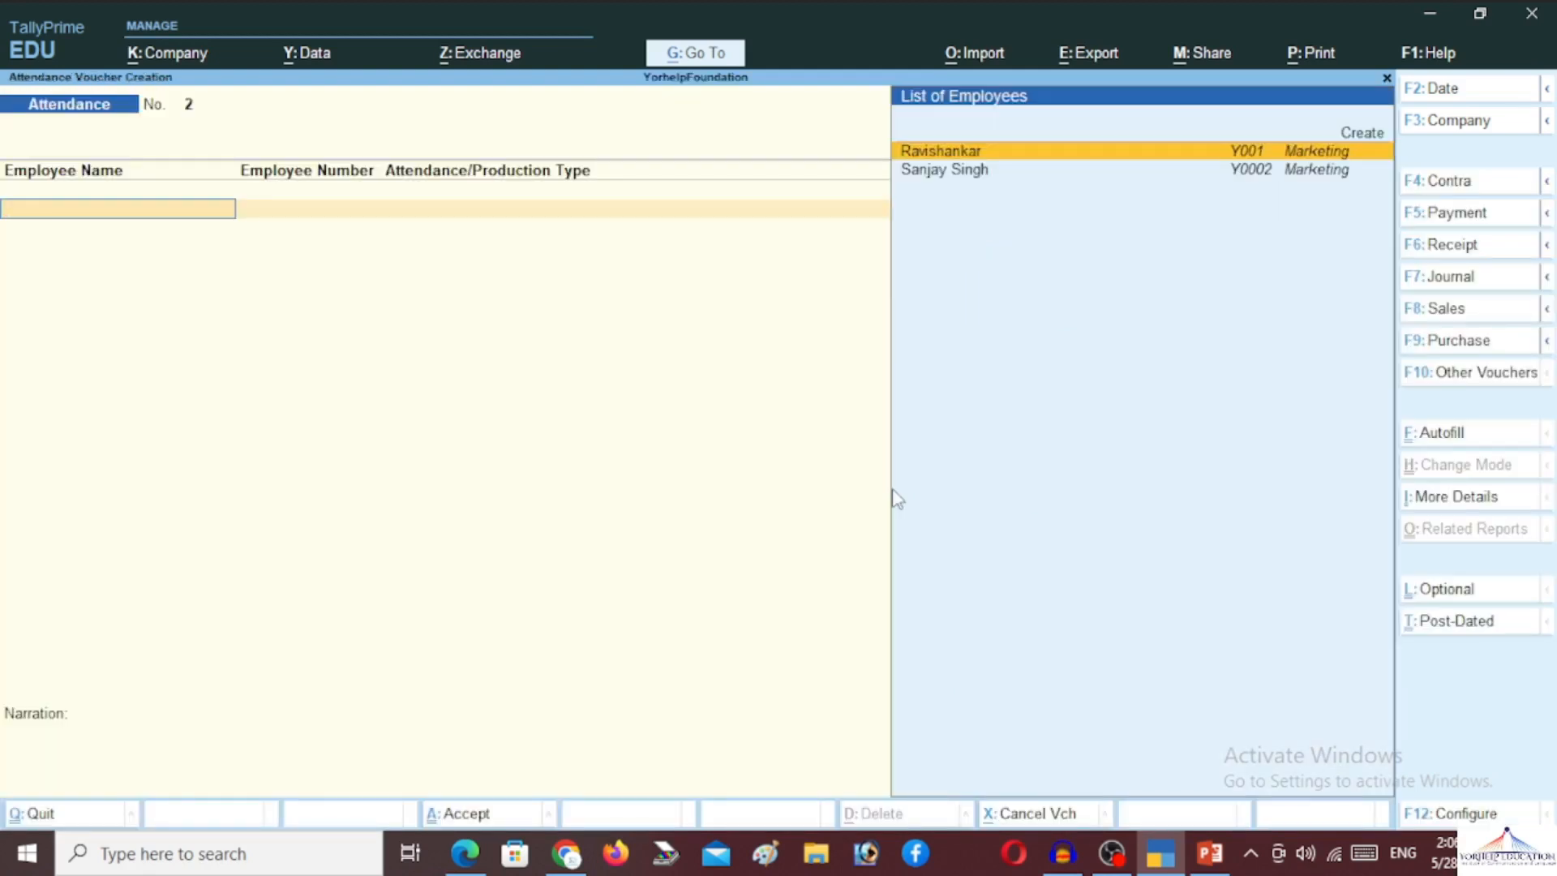
pyautogui.press('ctrl')
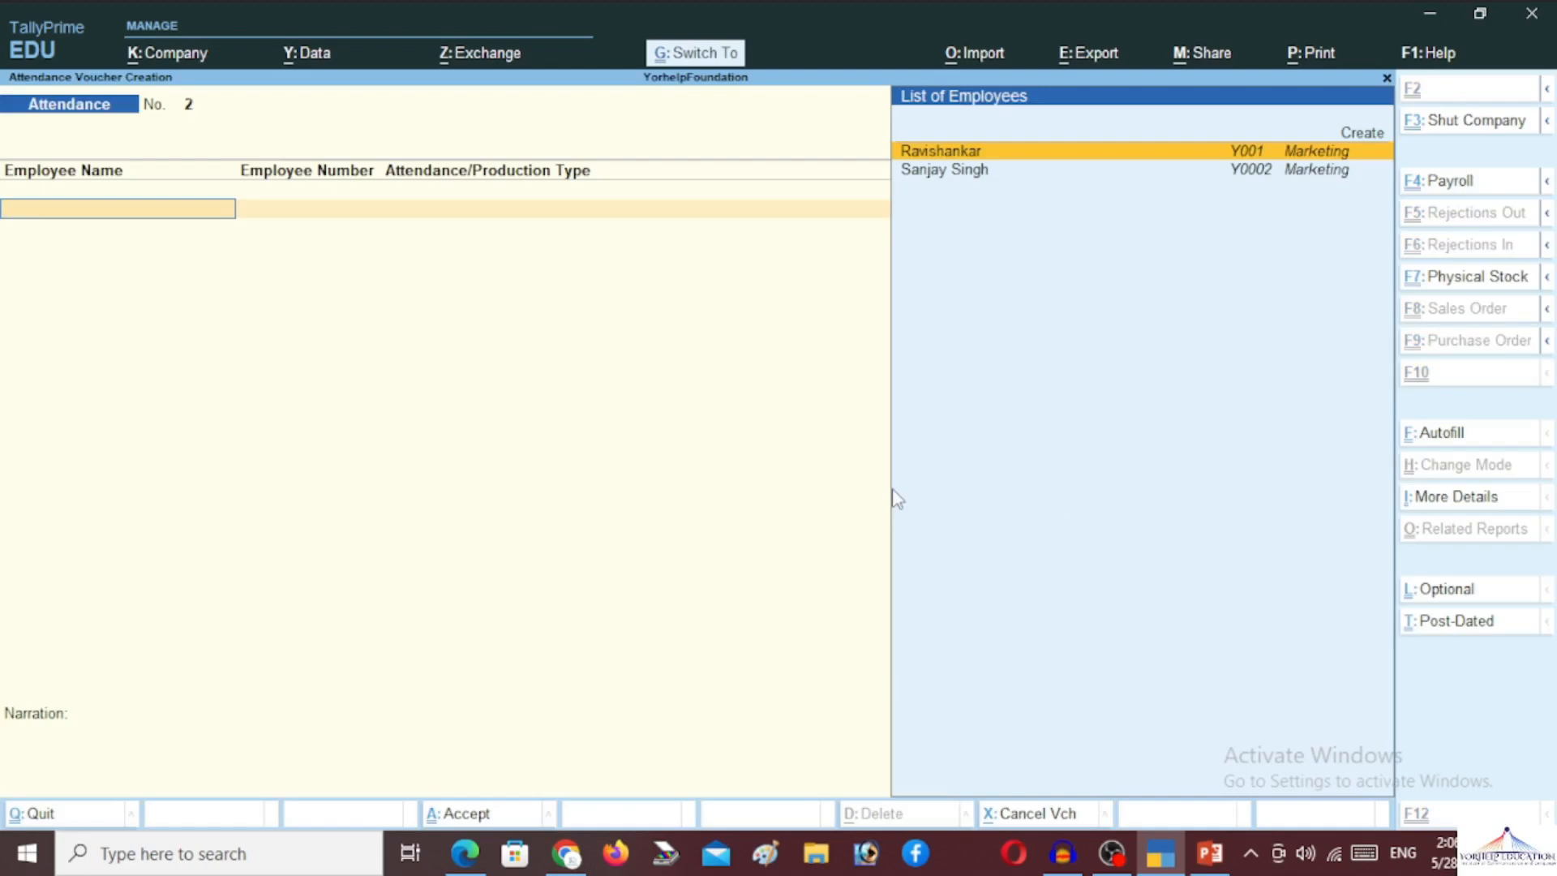
pyautogui.hotkey('ctrl', 'F4')
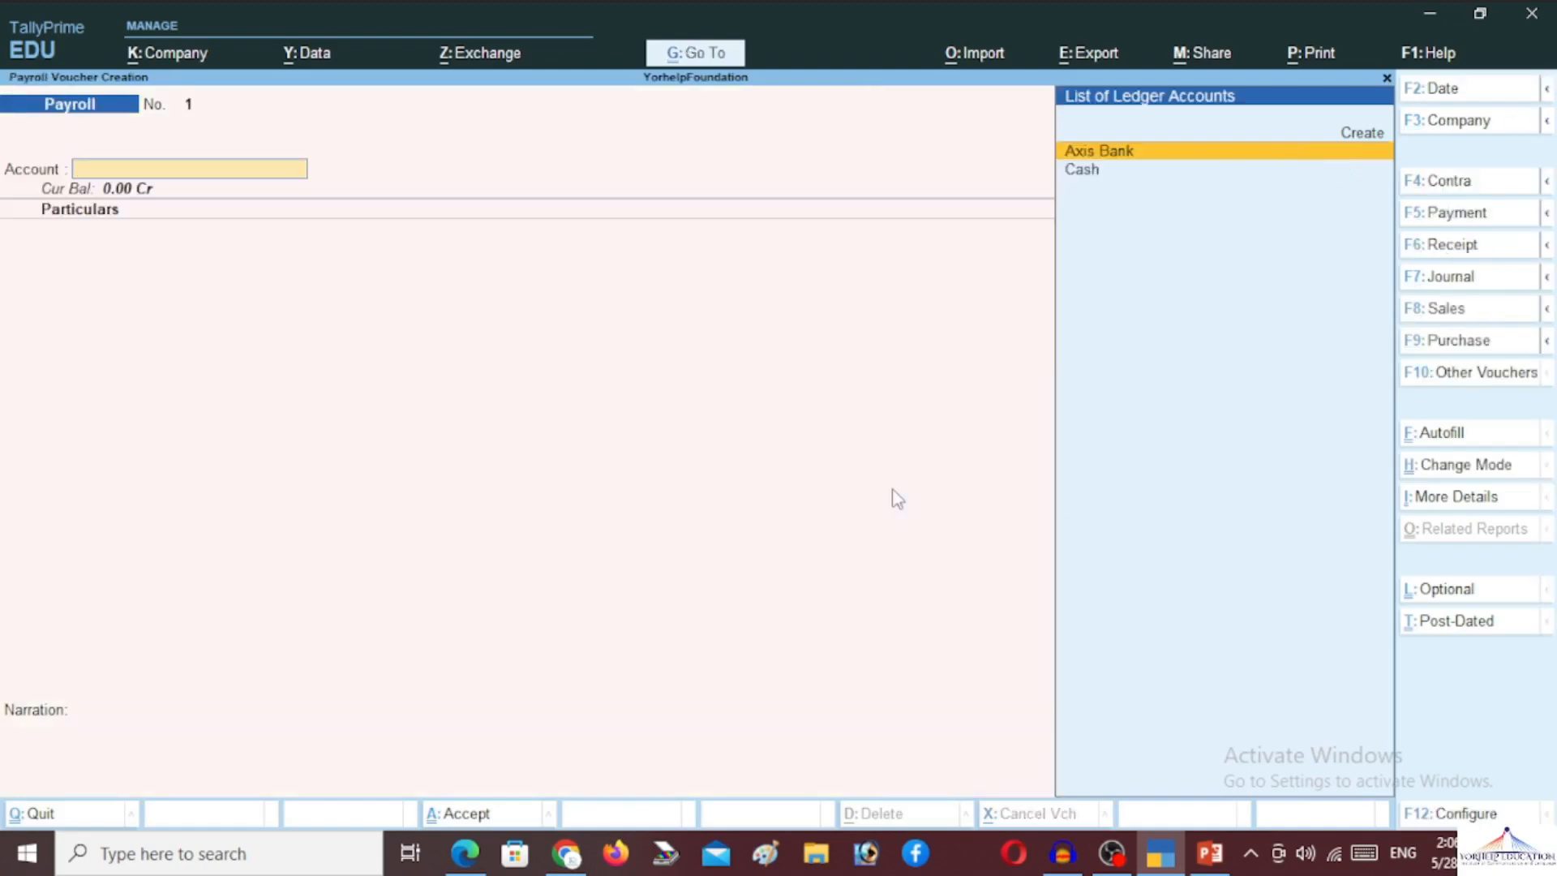
# Autofill Salary for 1-5-2024 to 31-5-2024, all employees sorted by name, paid from Cash
pyautogui.press('Down')
pyautogui.press('Return')
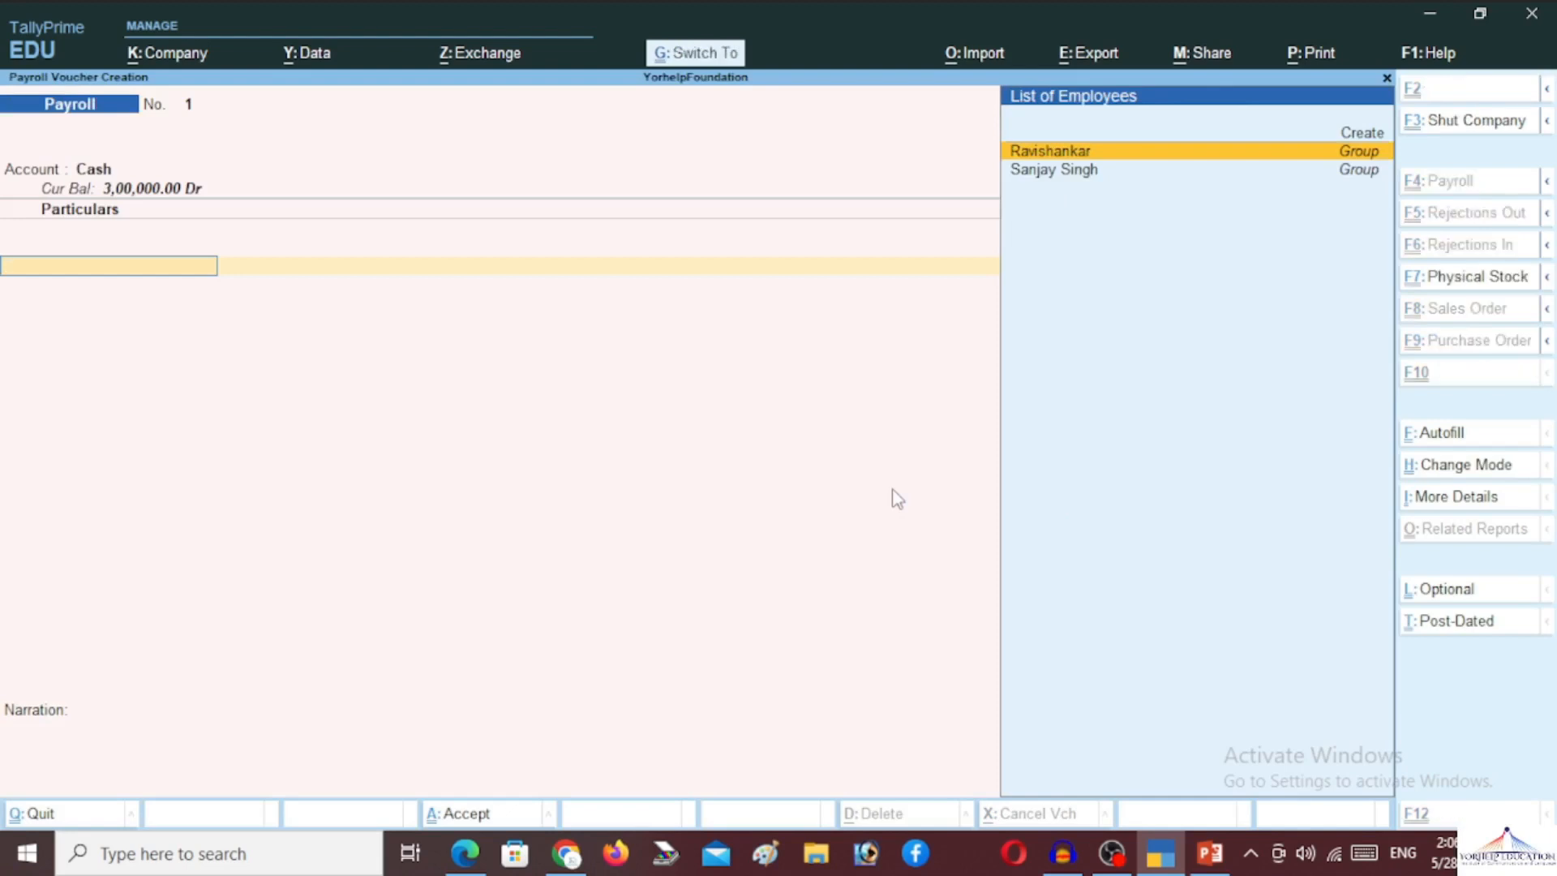
pyautogui.hotkey('ctrl', 'f')
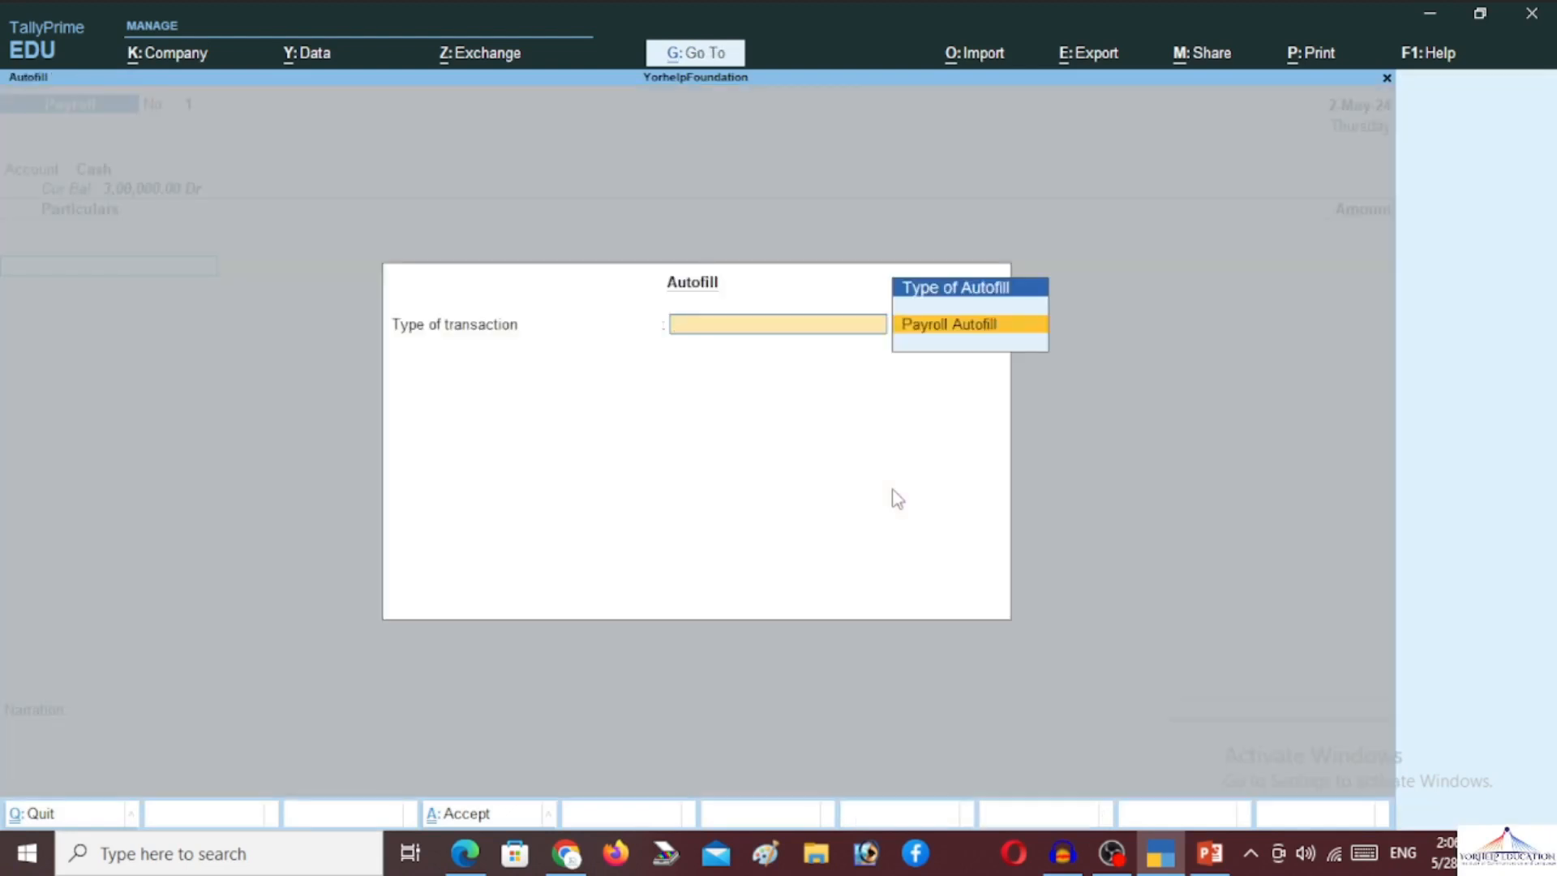
pyautogui.press('Return')
pyautogui.press('Down')
pyautogui.press('Down')
pyautogui.press('Down')
pyautogui.press('Down')
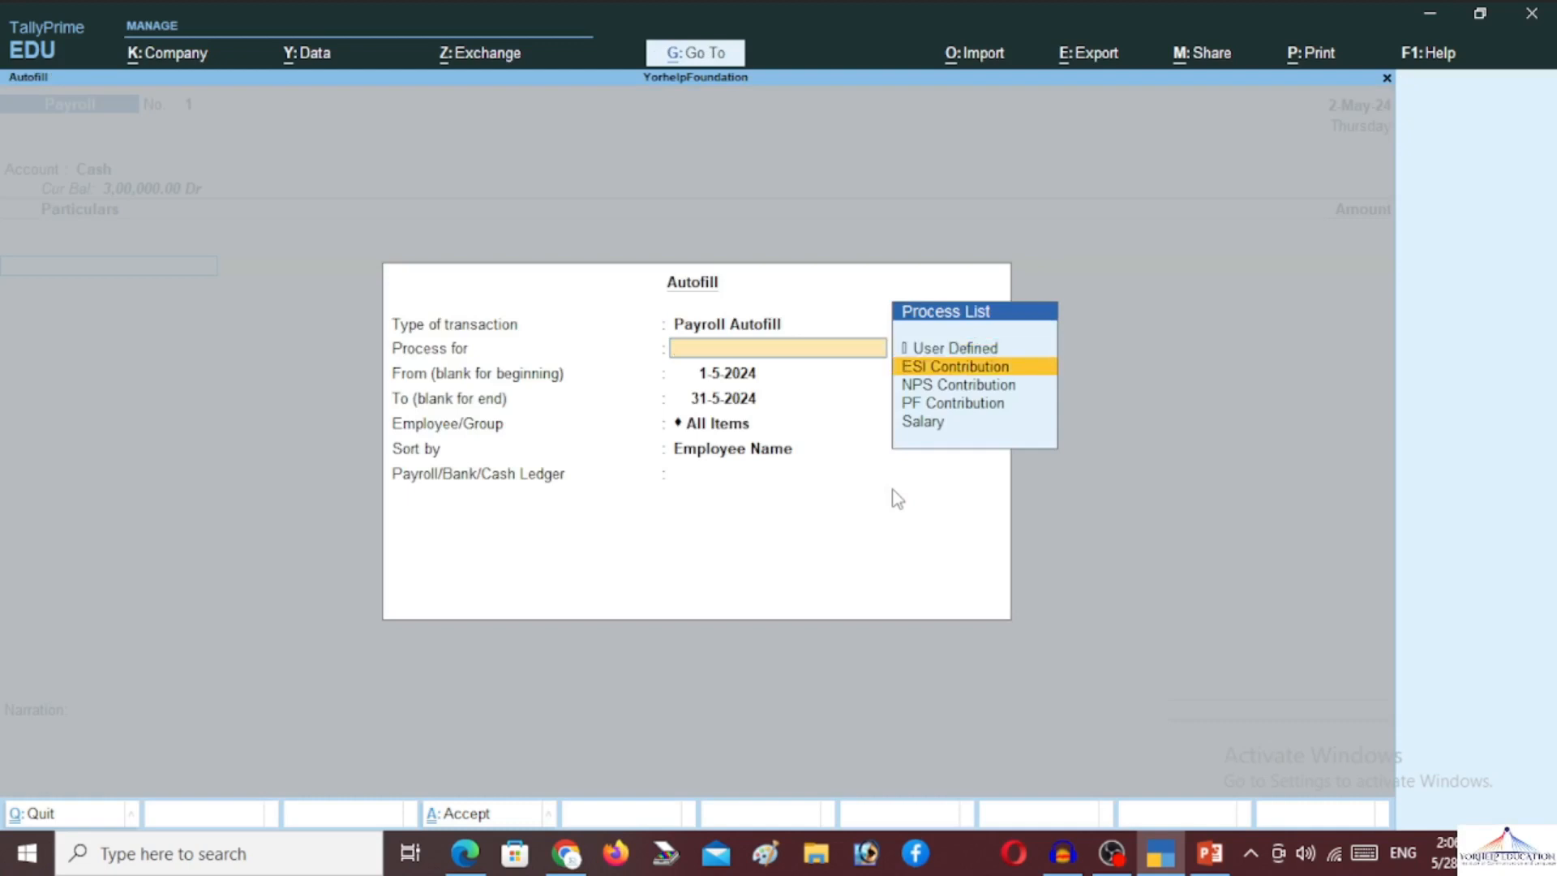
pyautogui.press('Return')
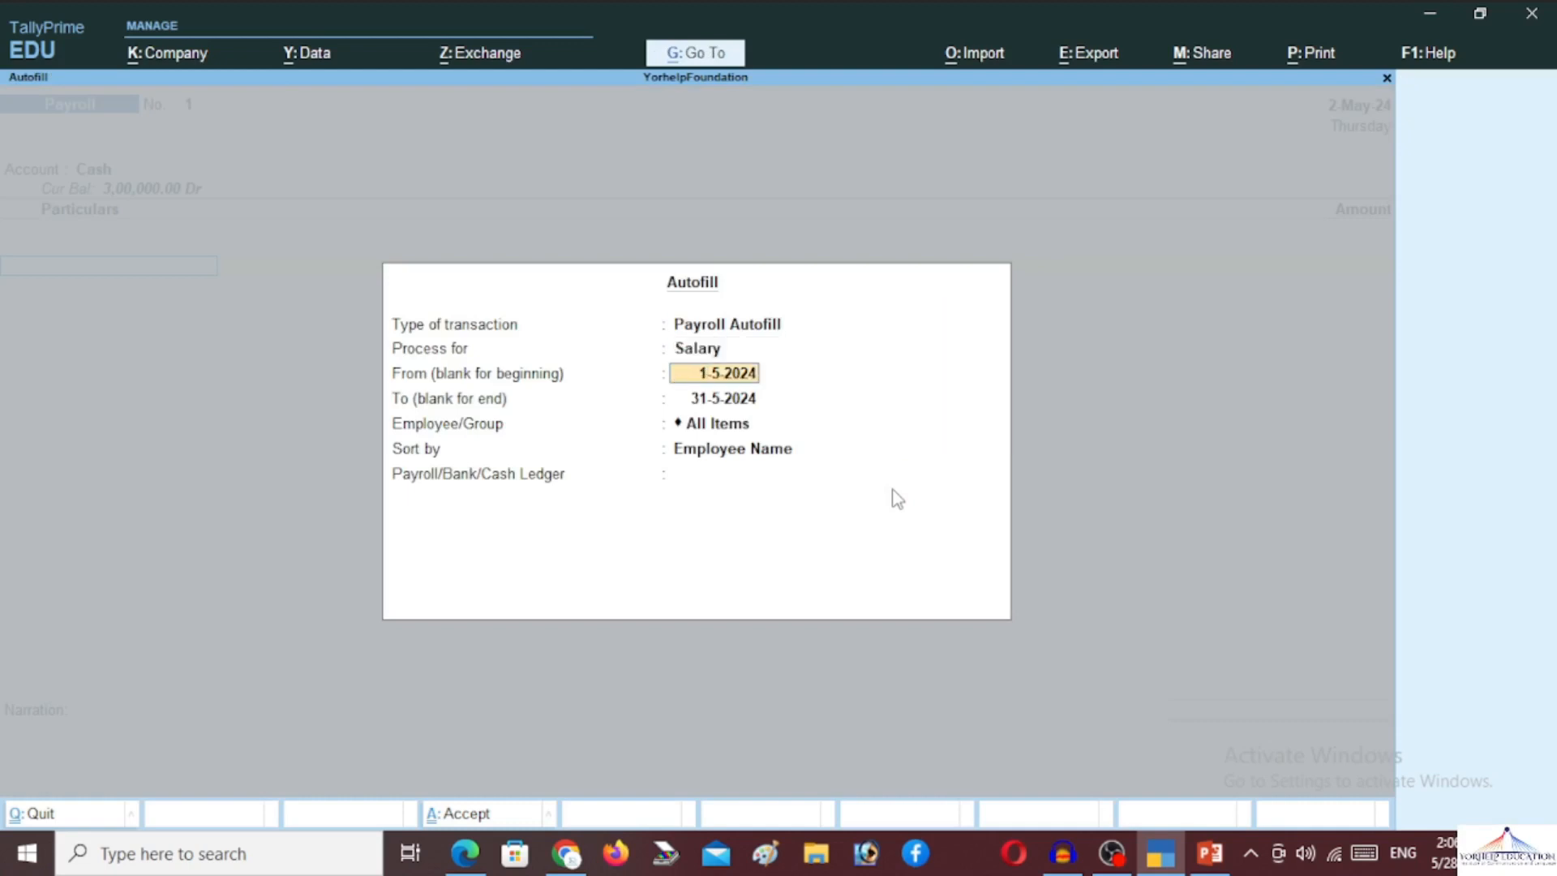
pyautogui.press('Return')
pyautogui.press('Return')
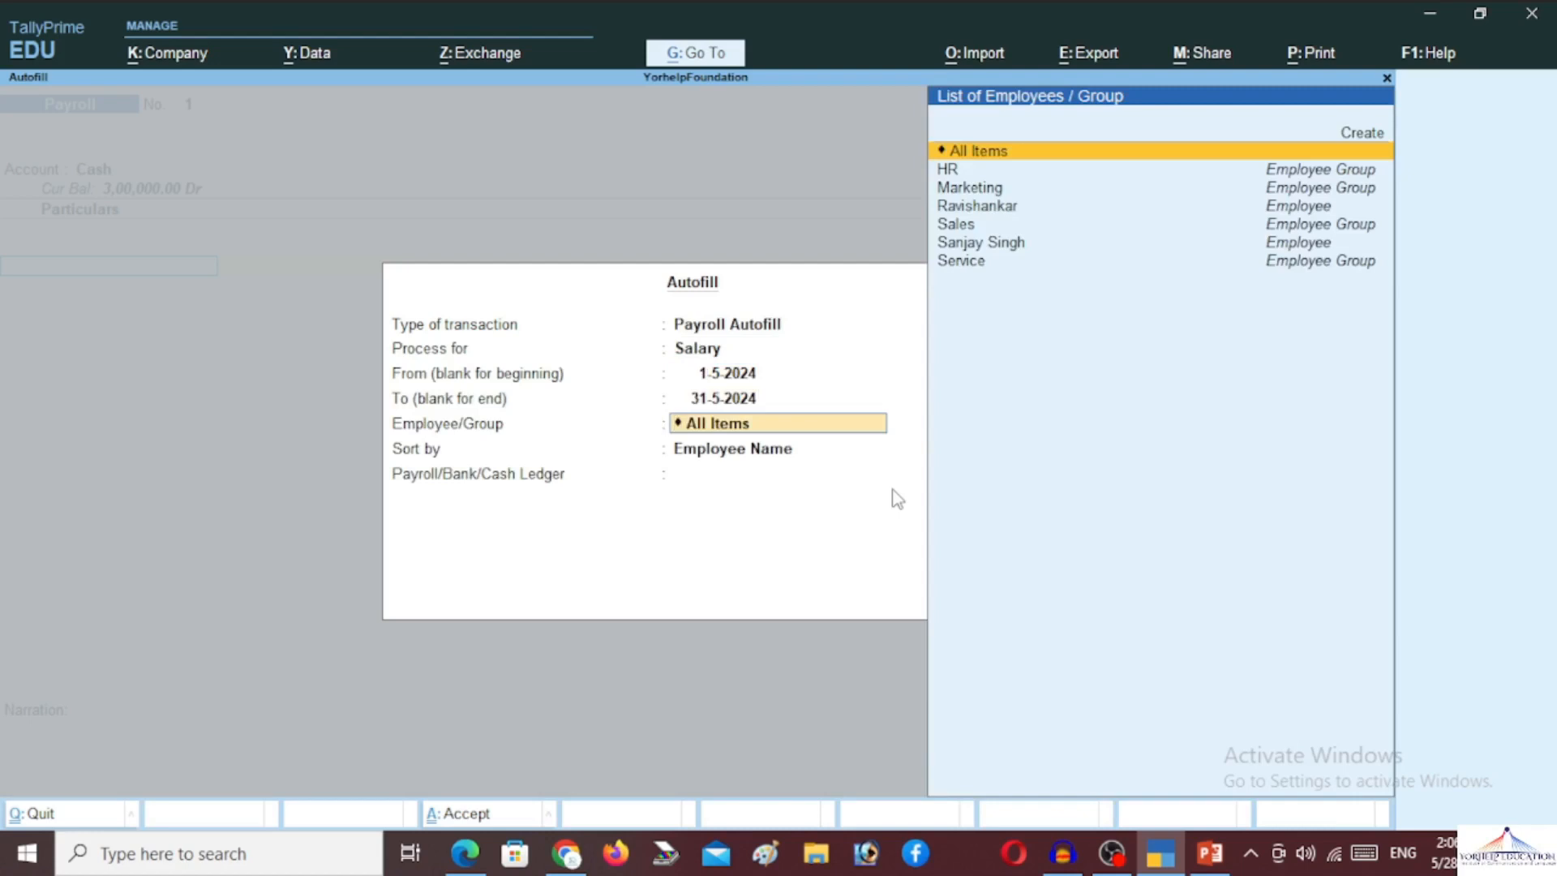
pyautogui.press('Return')
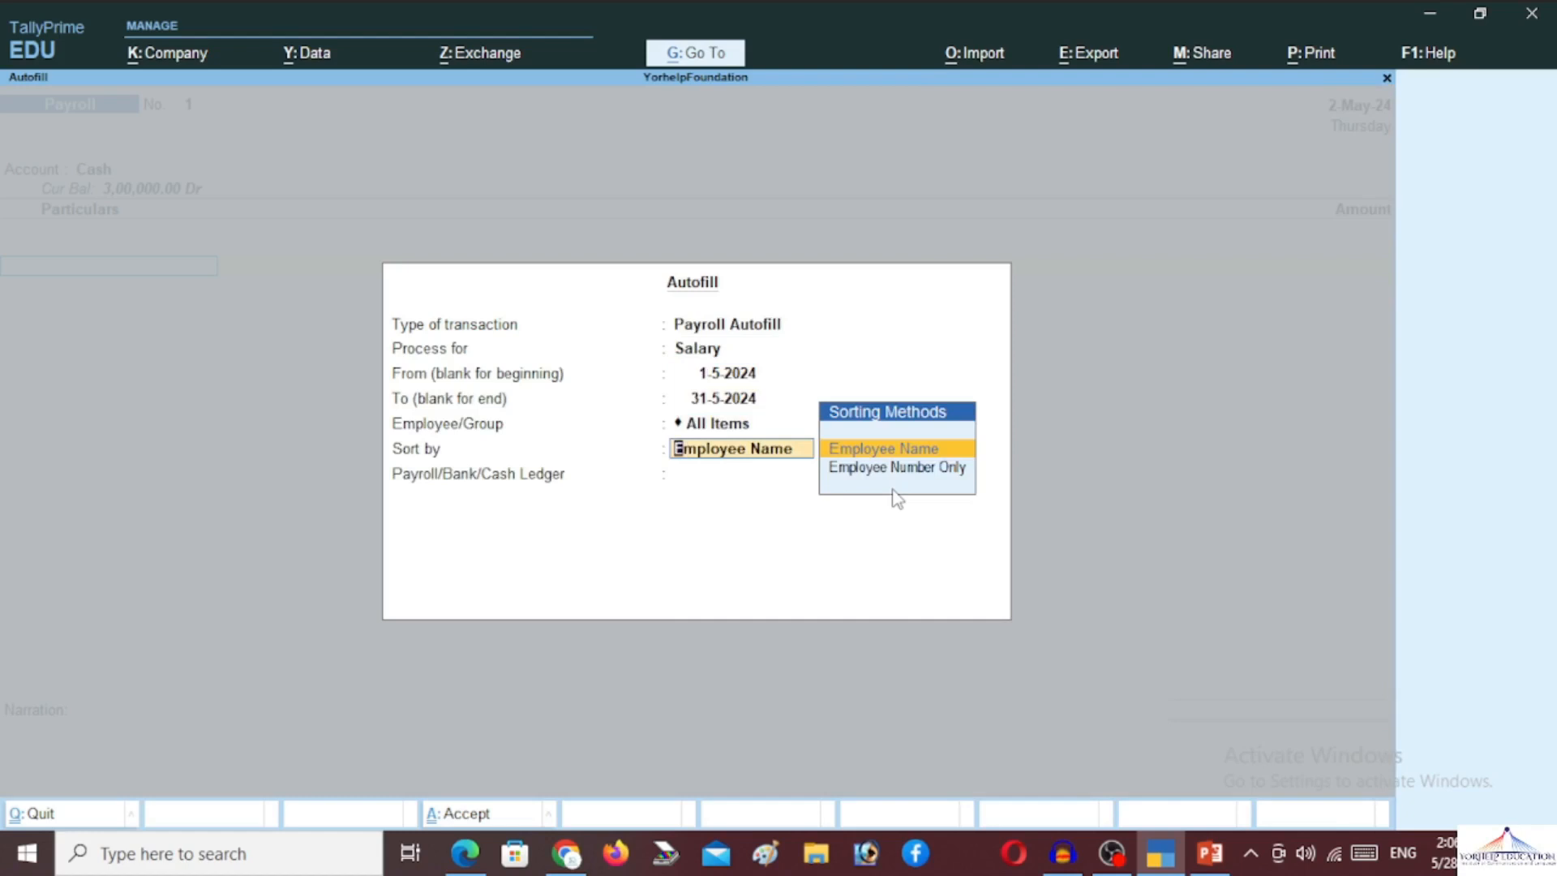
pyautogui.press('Return')
pyautogui.press('Down')
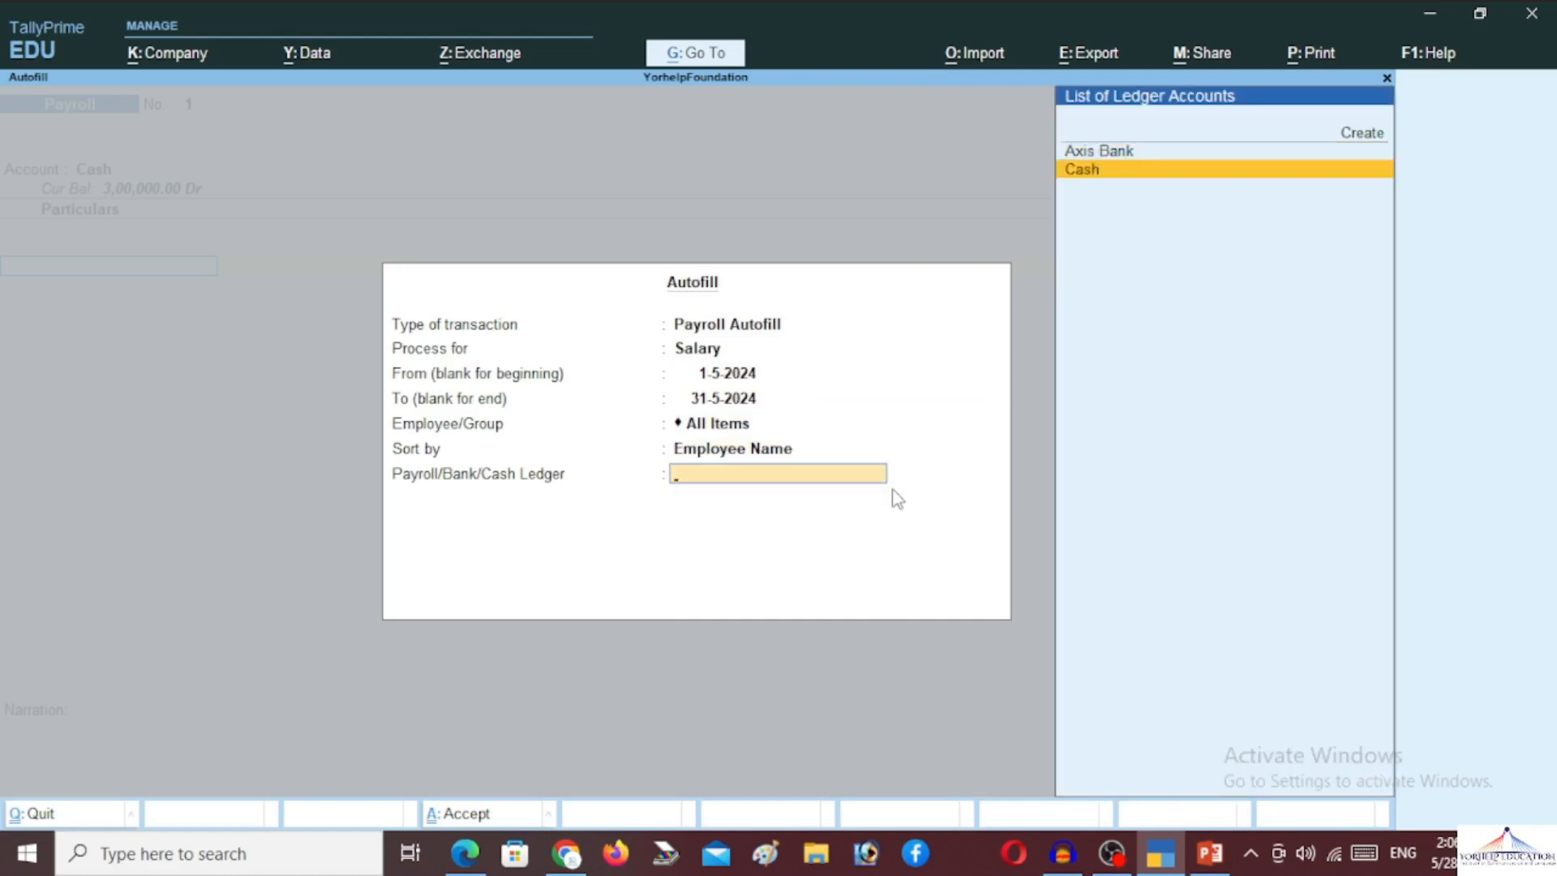
pyautogui.press('Return')
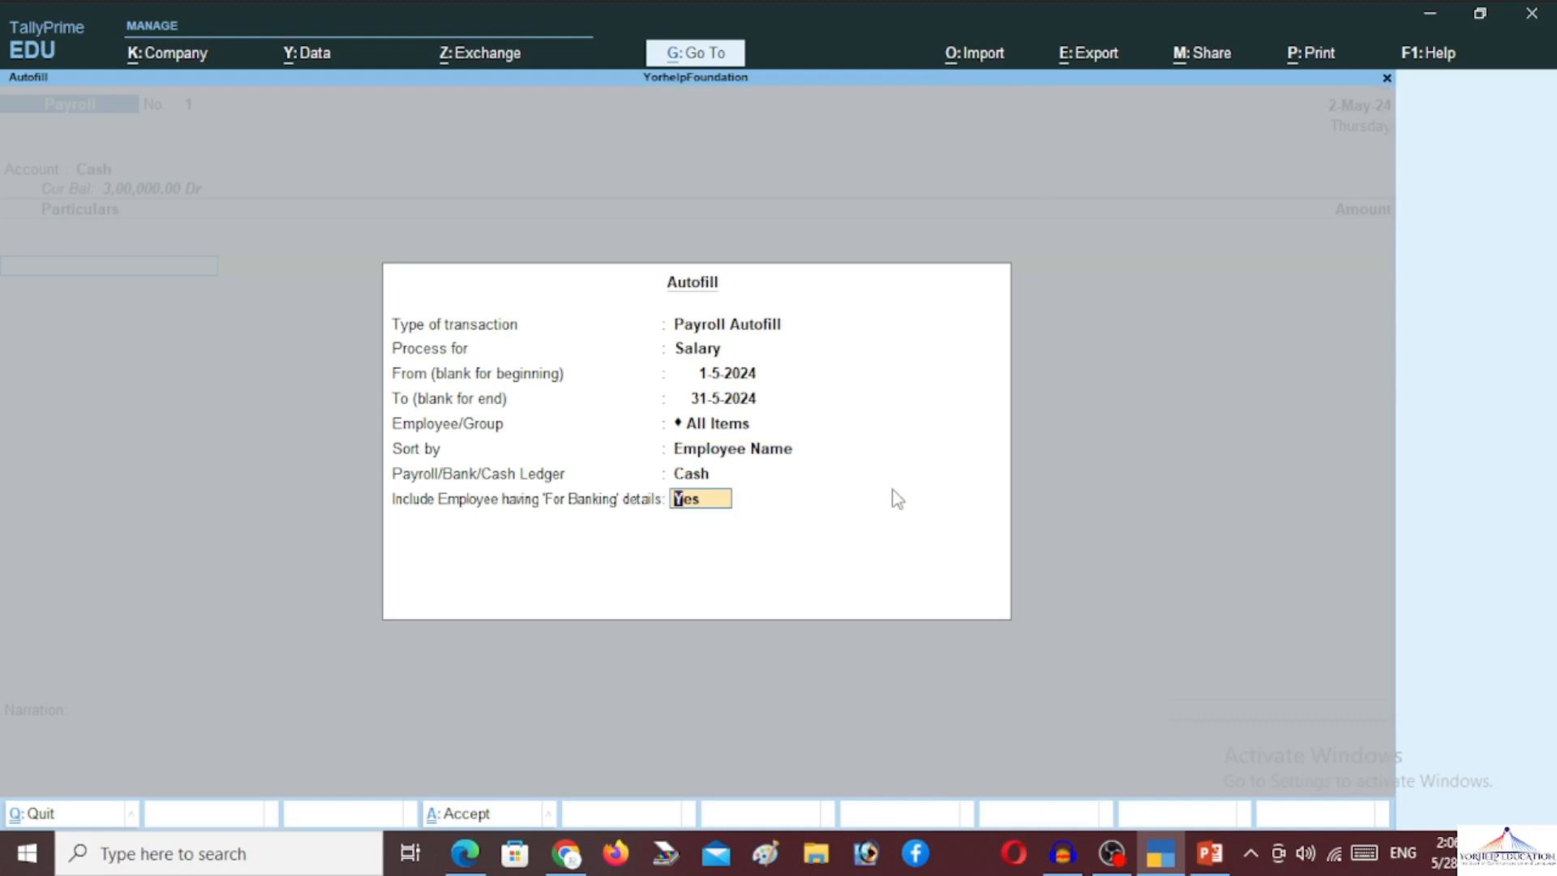
pyautogui.press('Return')
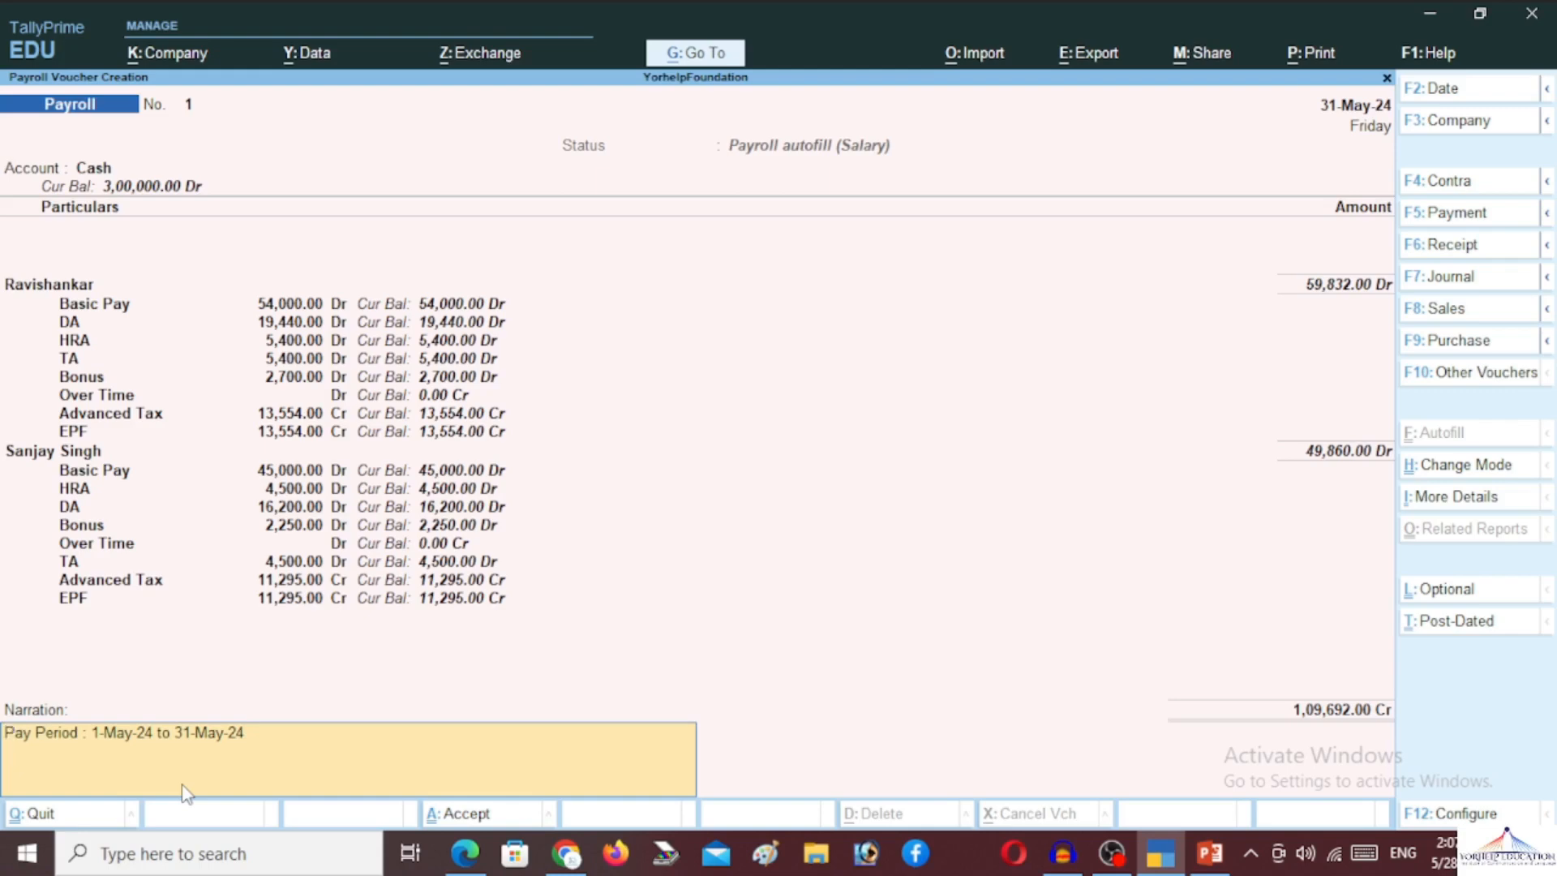
# Open the Print menu for payroll voucher No. 1
pyautogui.hotkey('alt', 'p')
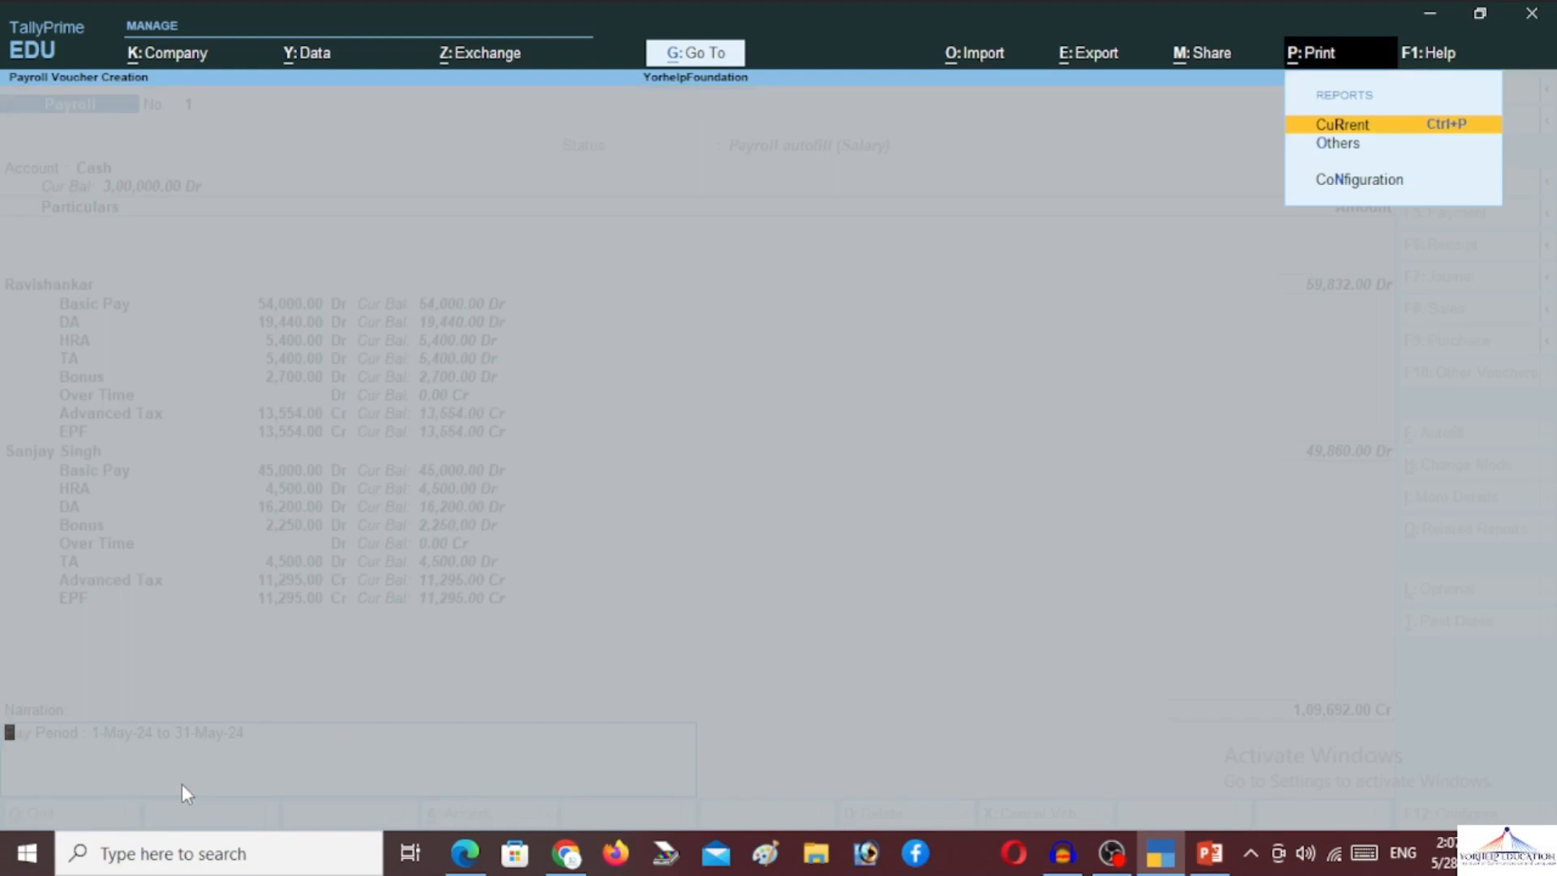
# Preview the current payroll voucher printout and zoom it to full size
pyautogui.press('Return')
pyautogui.press('Left')
pyautogui.press('Left')
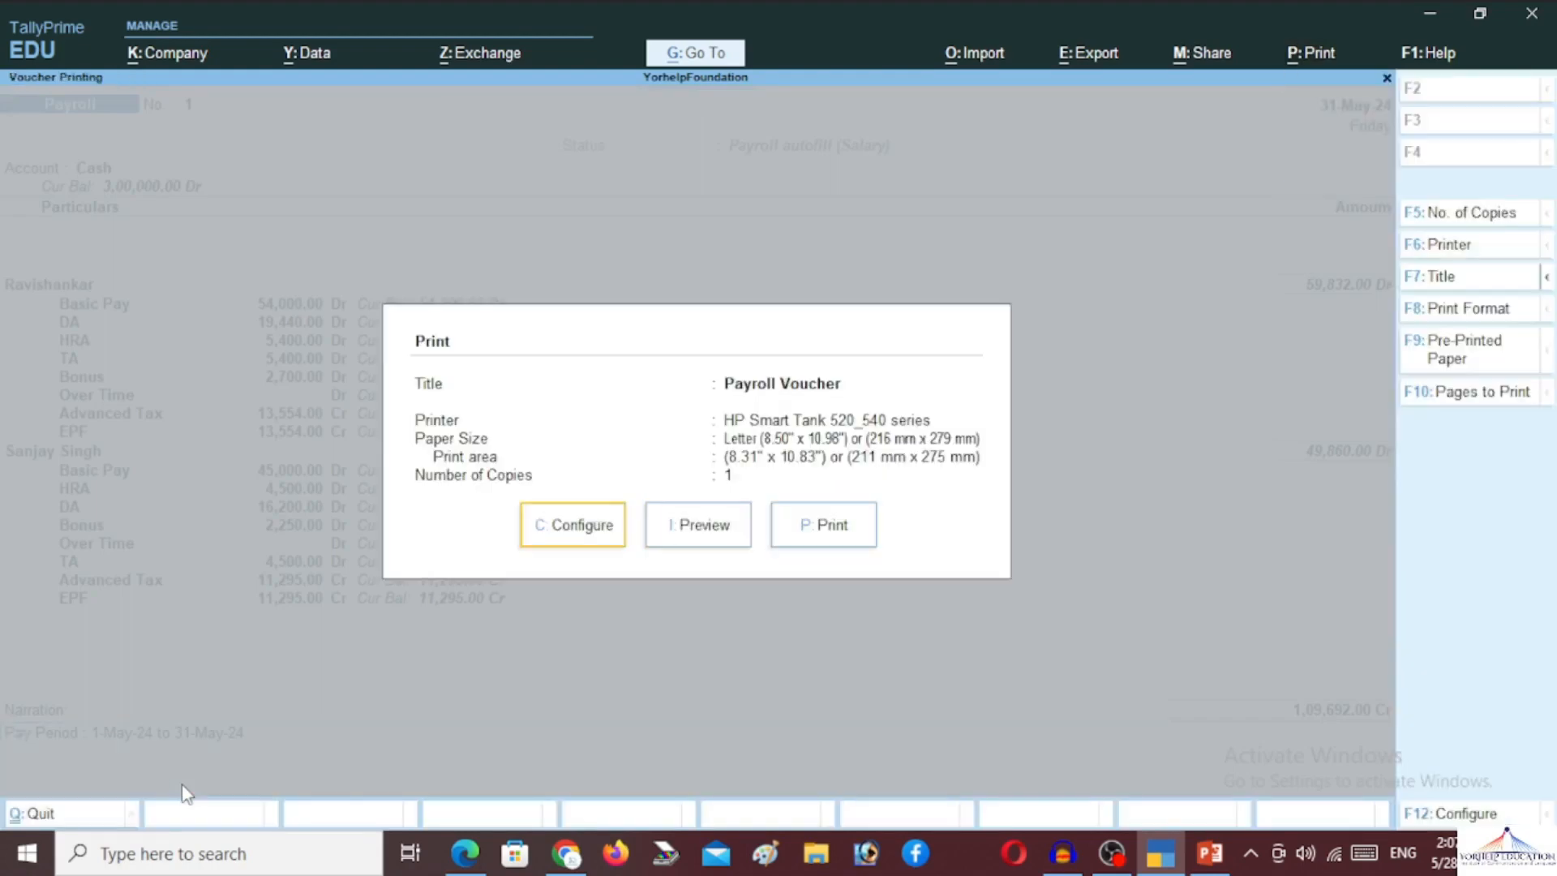
pyautogui.press('Right')
pyautogui.press('Return')
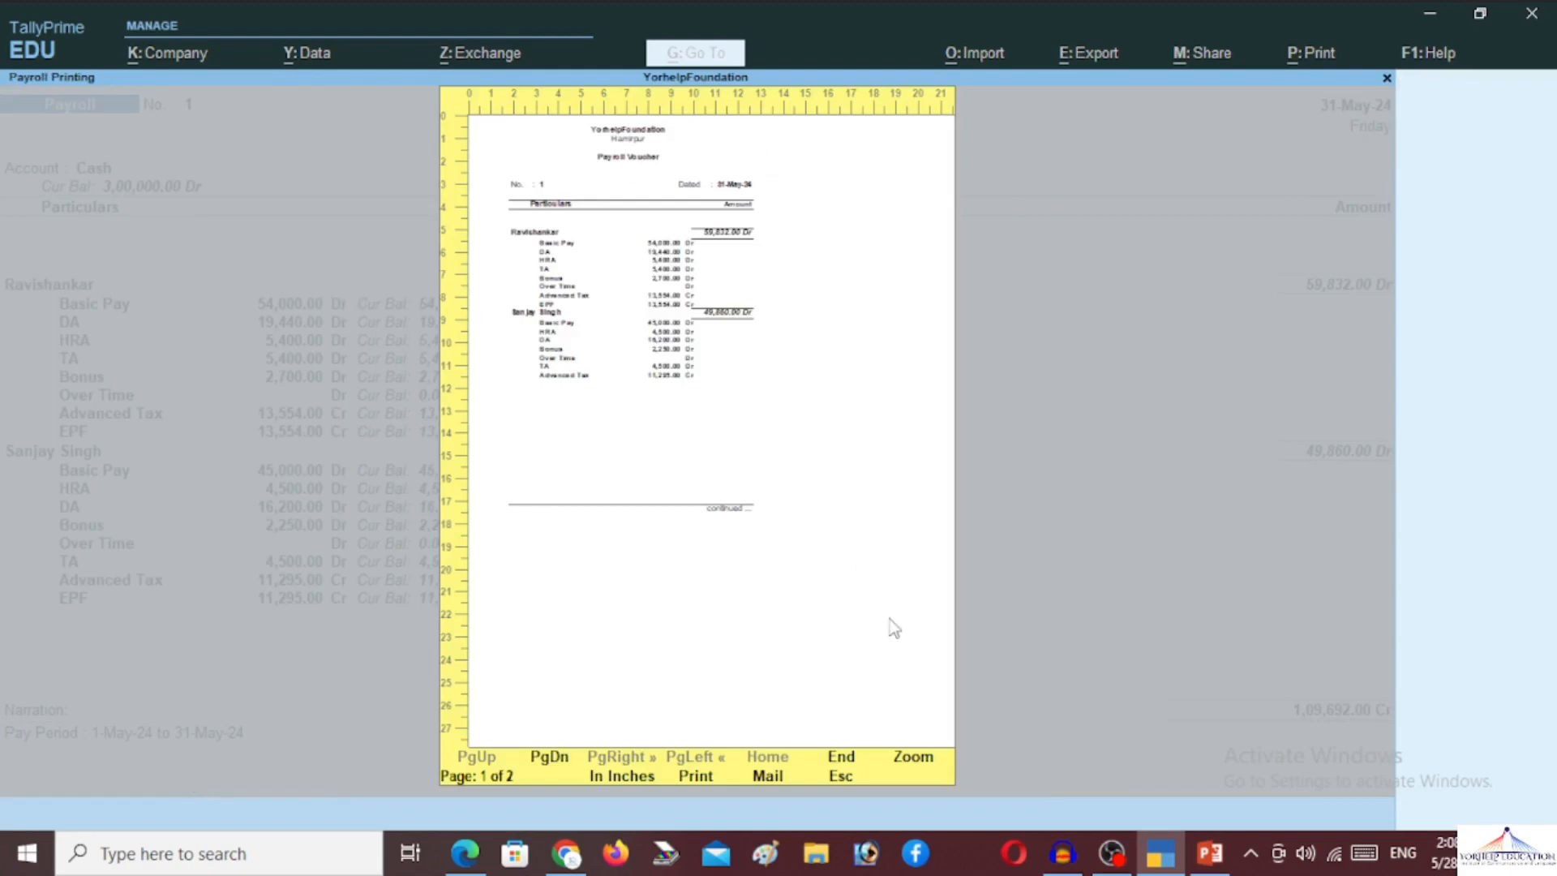
pyautogui.click(916, 758)
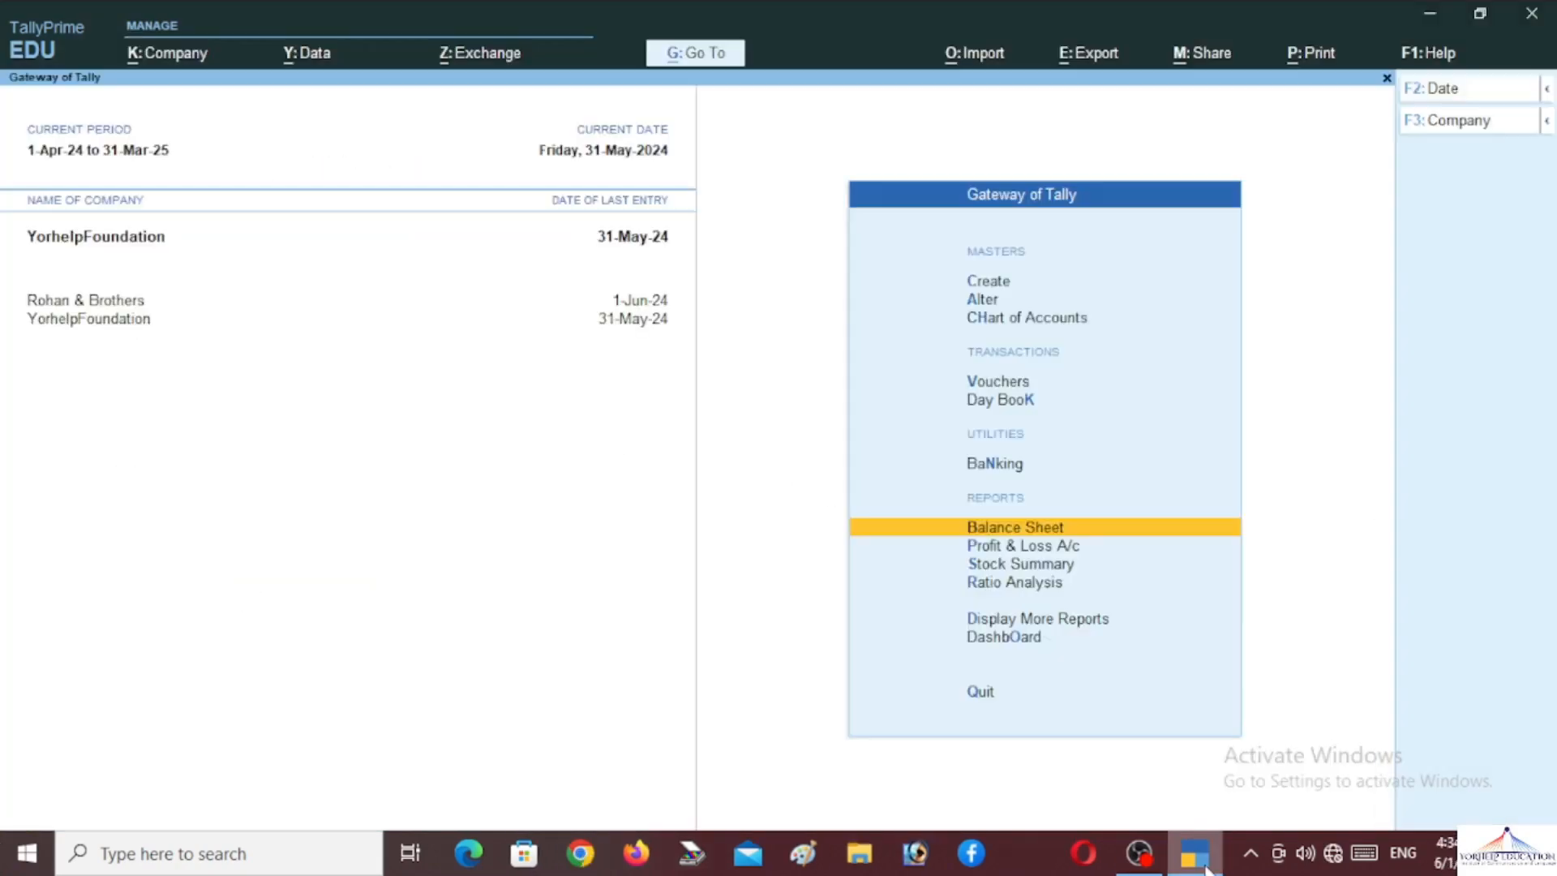
pyautogui.press('Up')
pyautogui.press('Up')
pyautogui.press('Up')
pyautogui.press('Up')
pyautogui.press('Up')
pyautogui.press('Up')
pyautogui.press('Up')
pyautogui.press('Up')
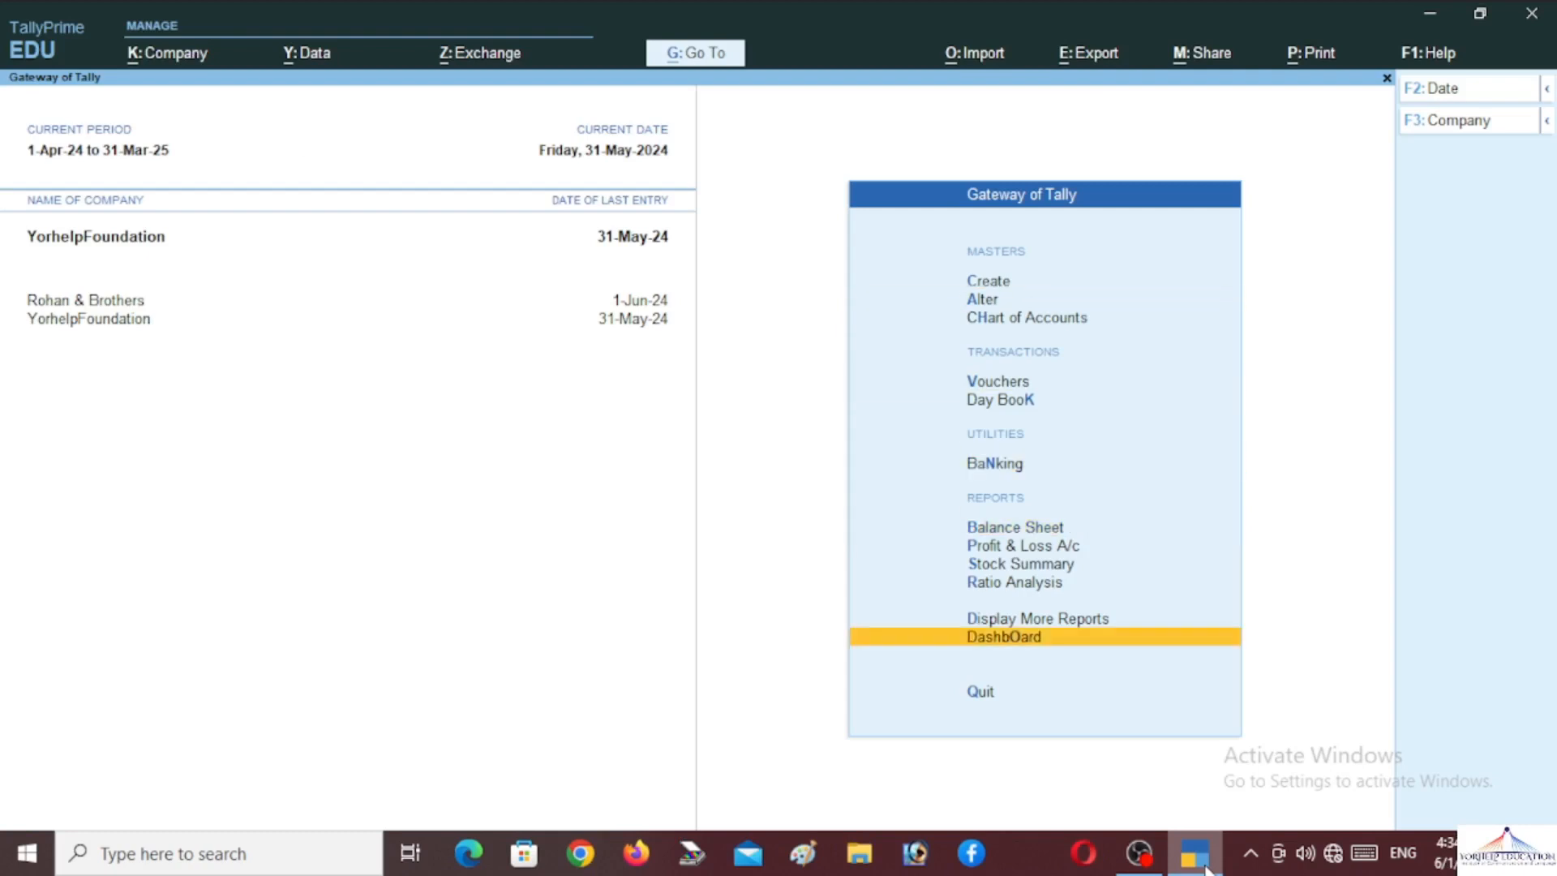
pyautogui.press('Down')
pyautogui.press('Up')
pyautogui.press('Up')
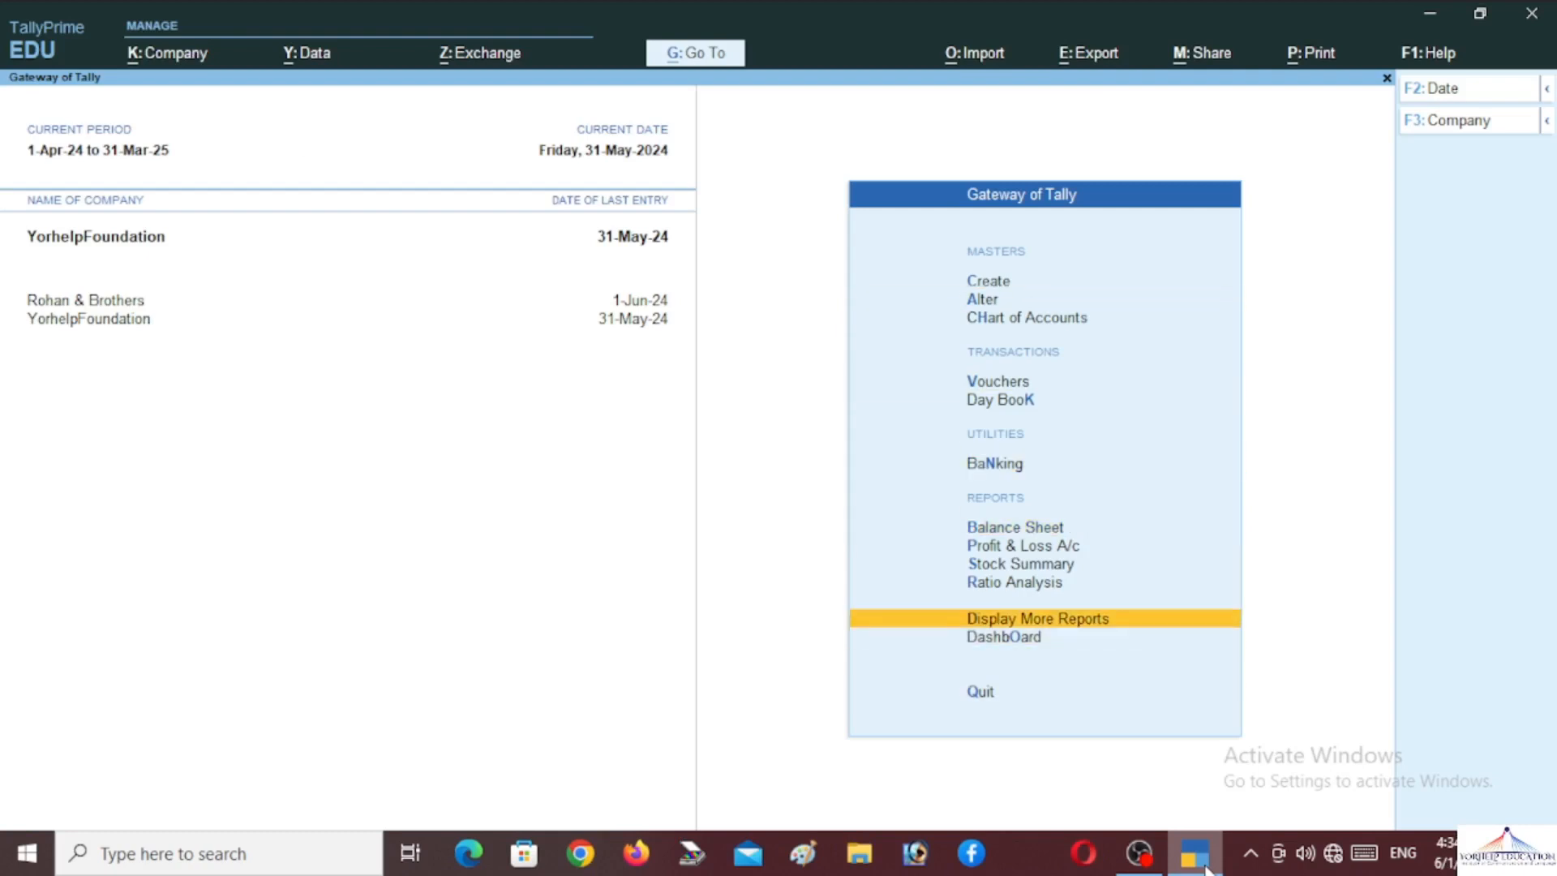
pyautogui.press('Return')
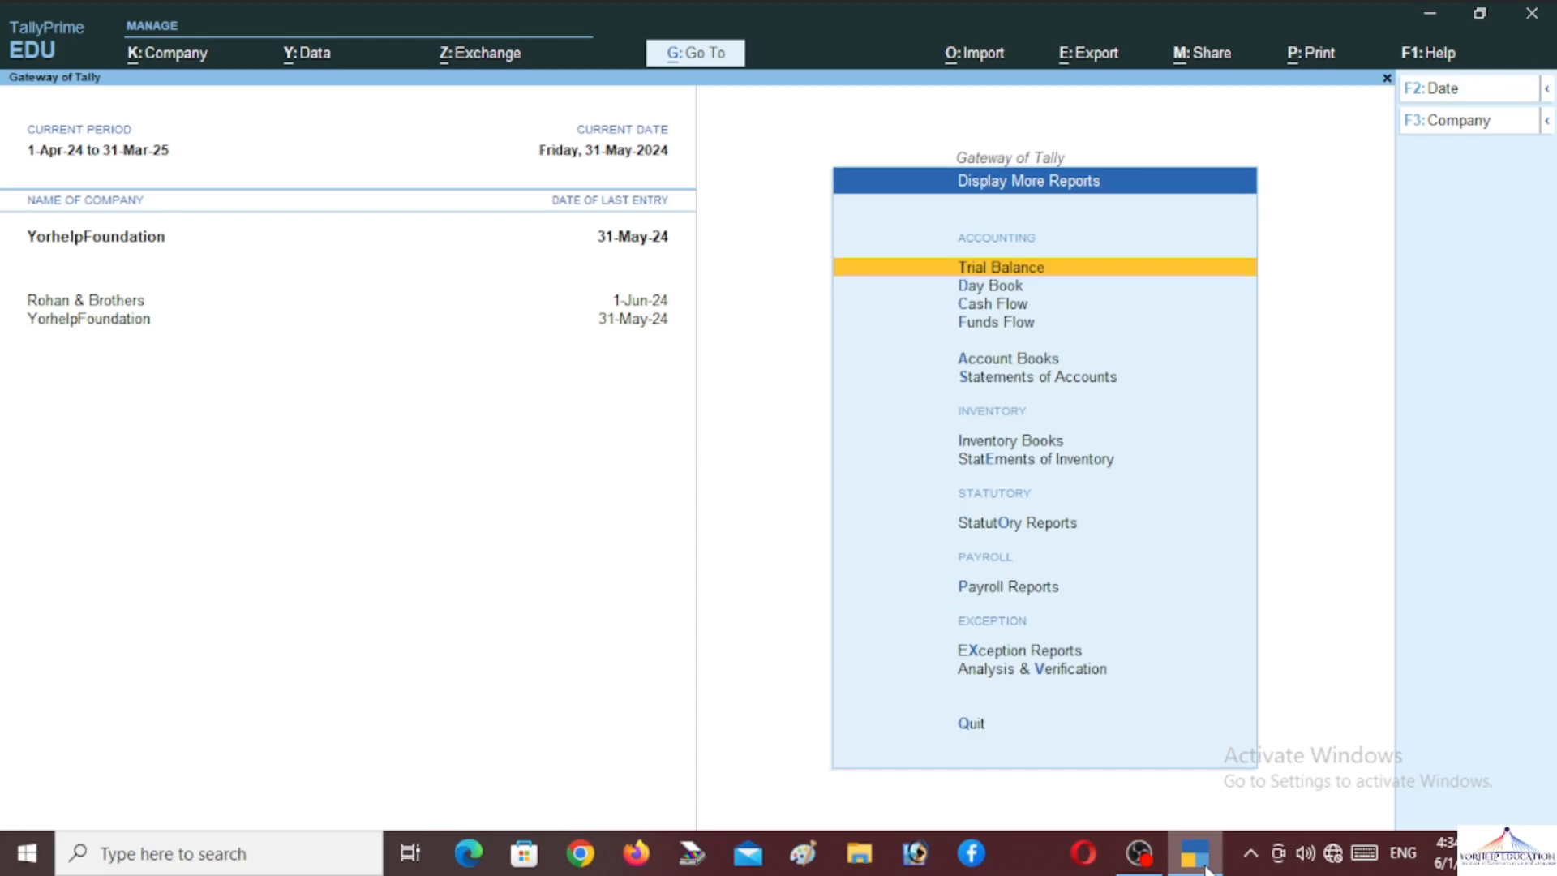
pyautogui.press('Down')
pyautogui.press('Down')
pyautogui.press('Down')
pyautogui.press('Down')
pyautogui.press('Down')
pyautogui.press('Down')
pyautogui.press('Down')
pyautogui.press('Down')
pyautogui.press('Down')
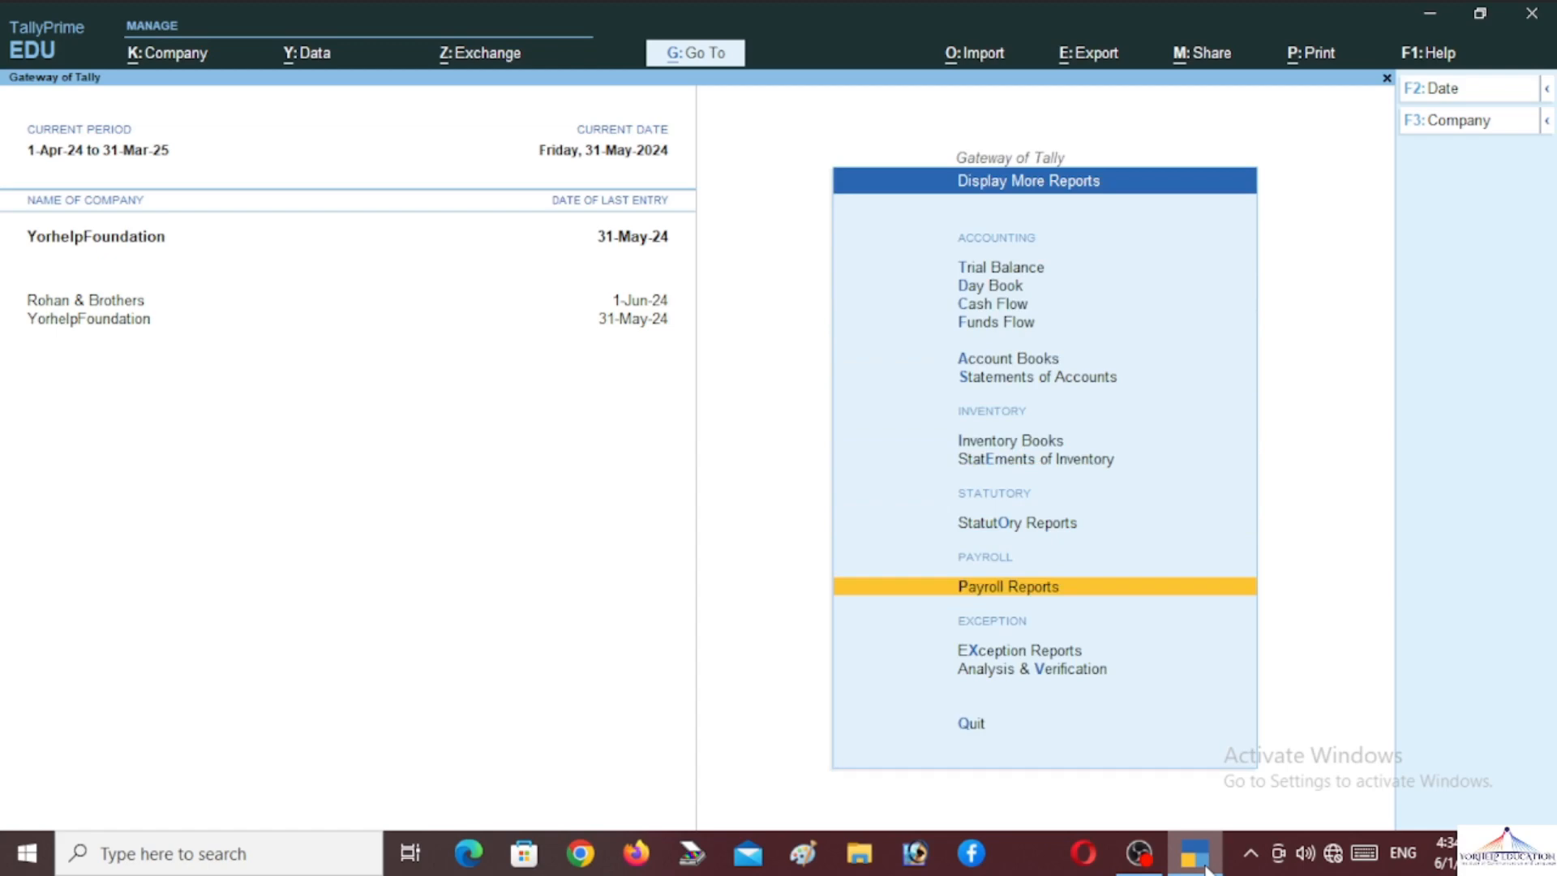
pyautogui.press('Return')
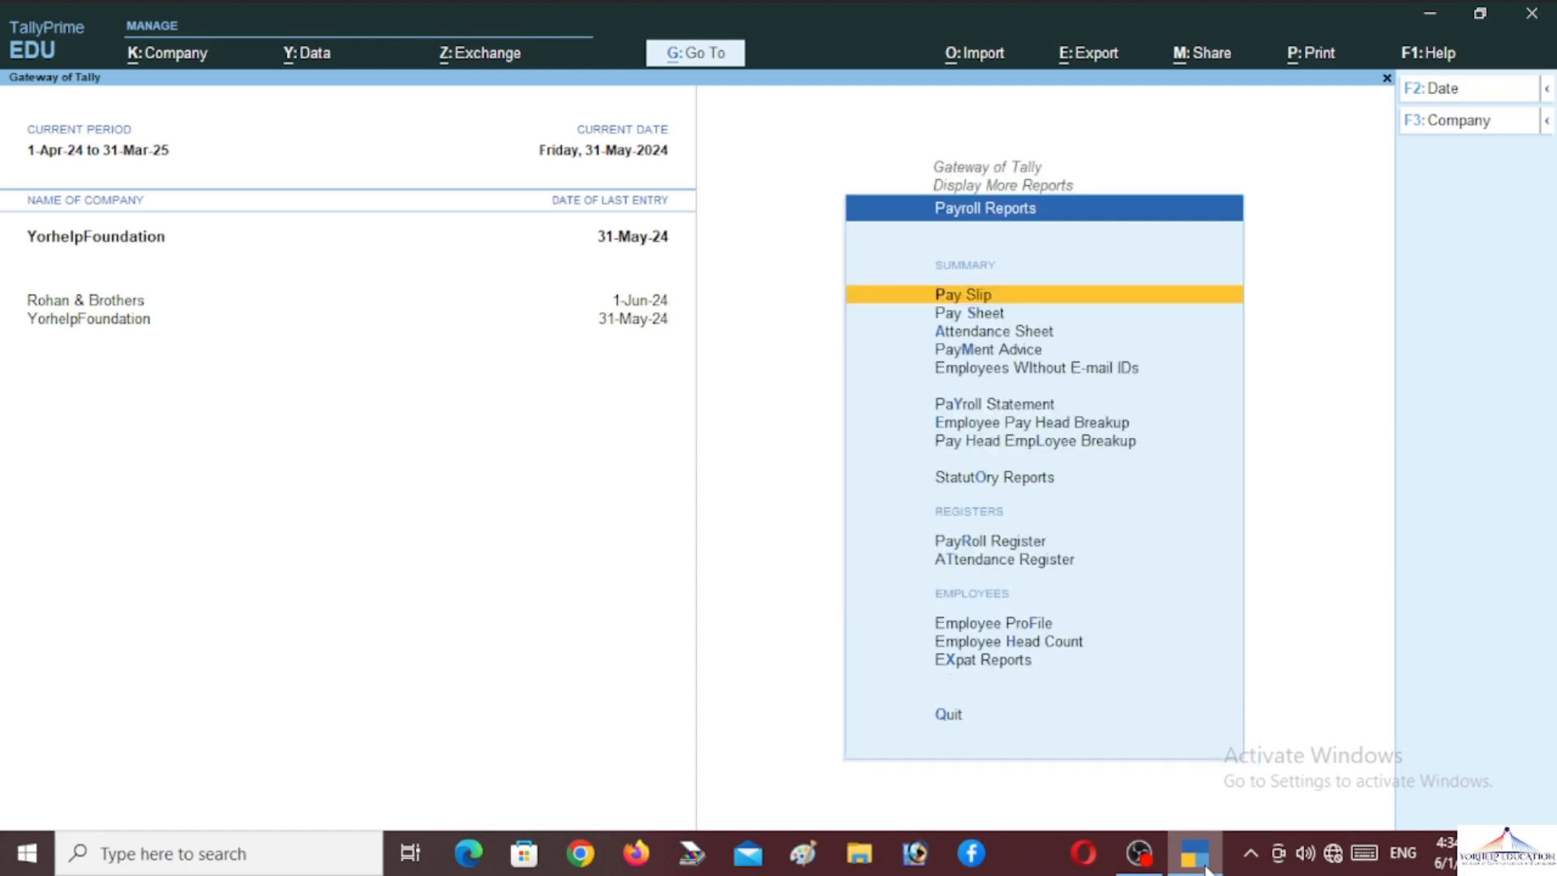
pyautogui.press('Down')
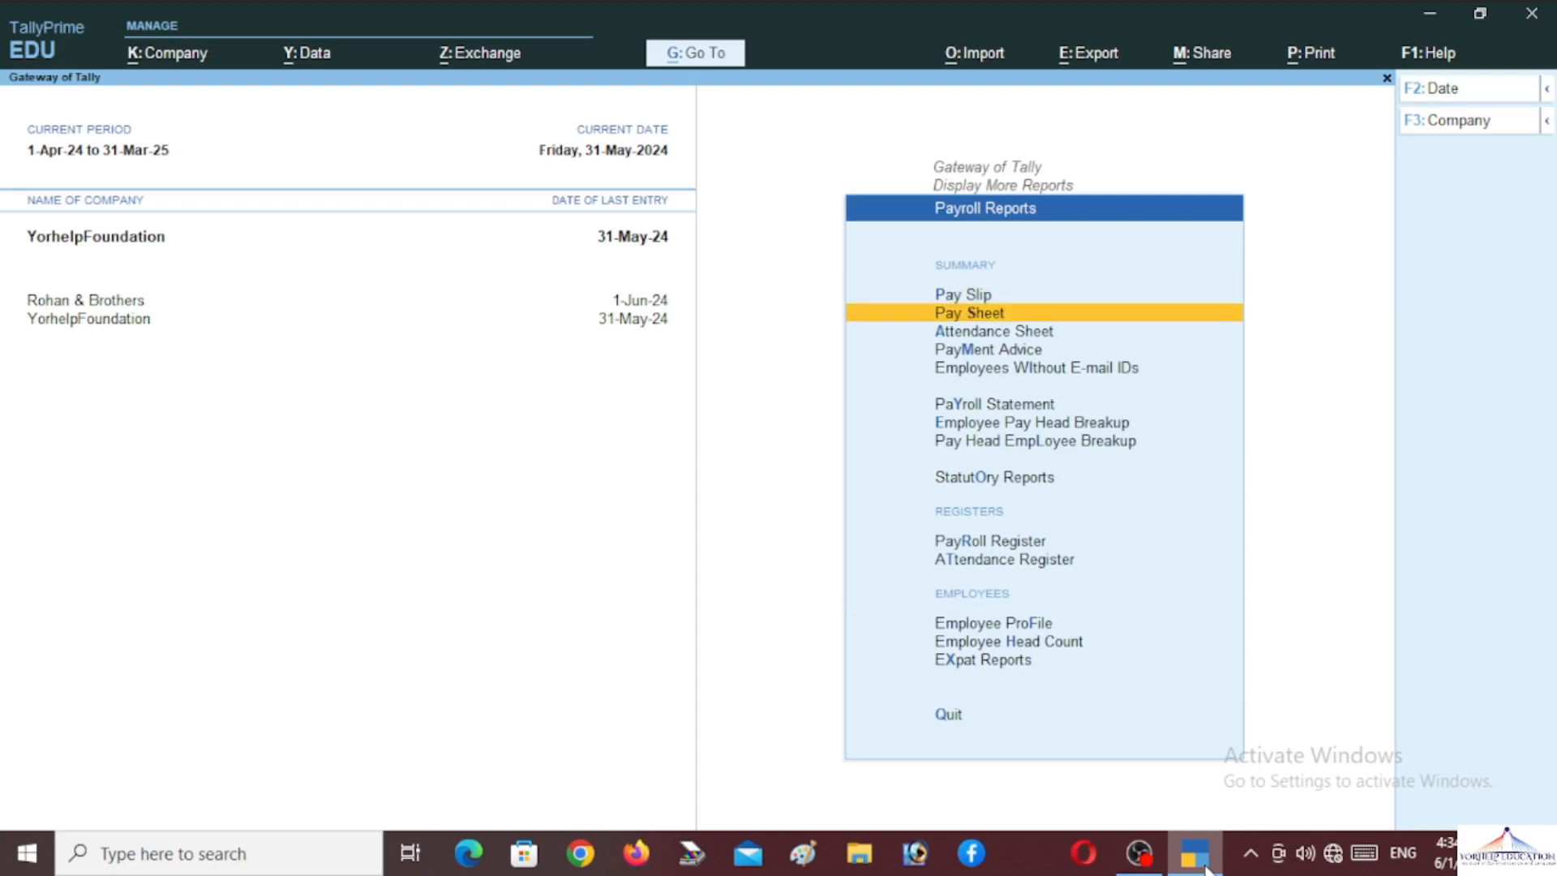
pyautogui.press('Down')
pyautogui.press('Down')
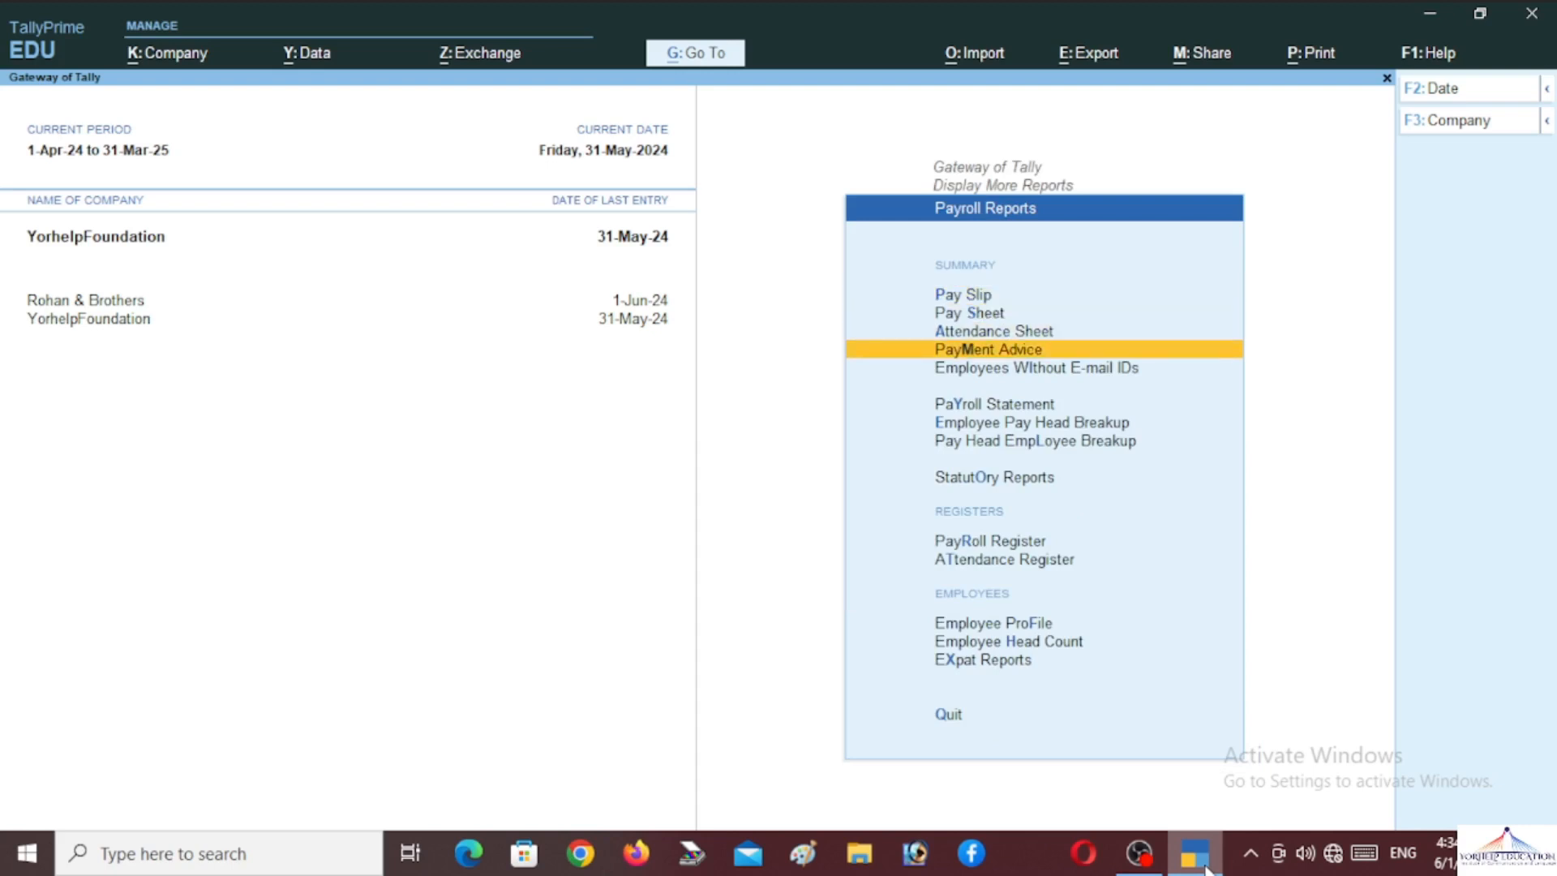
pyautogui.press('Down')
pyautogui.press('Down')
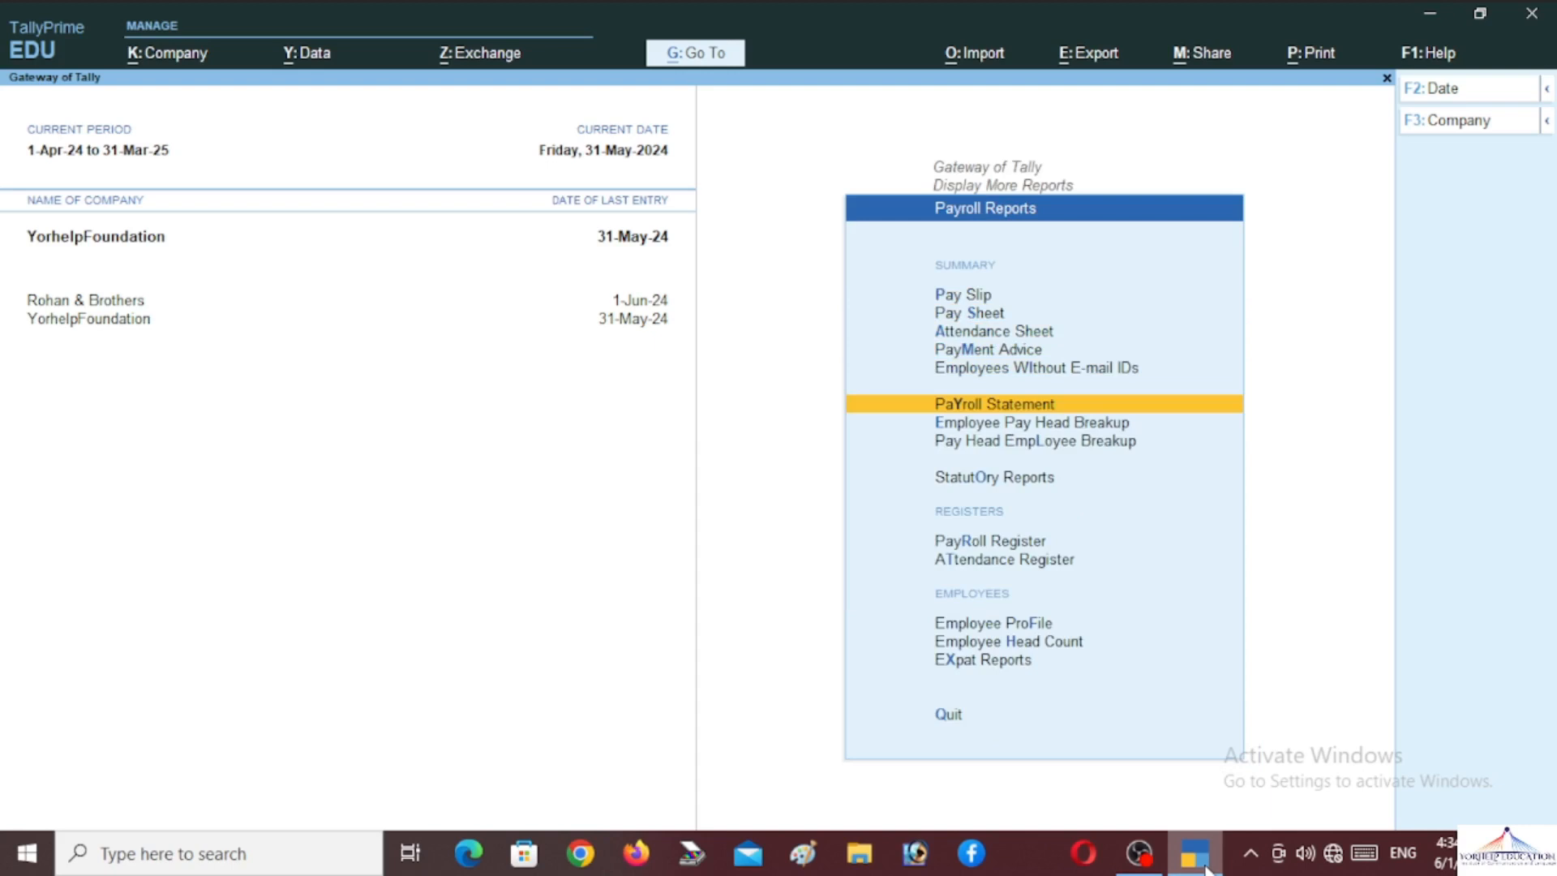
pyautogui.press('Down')
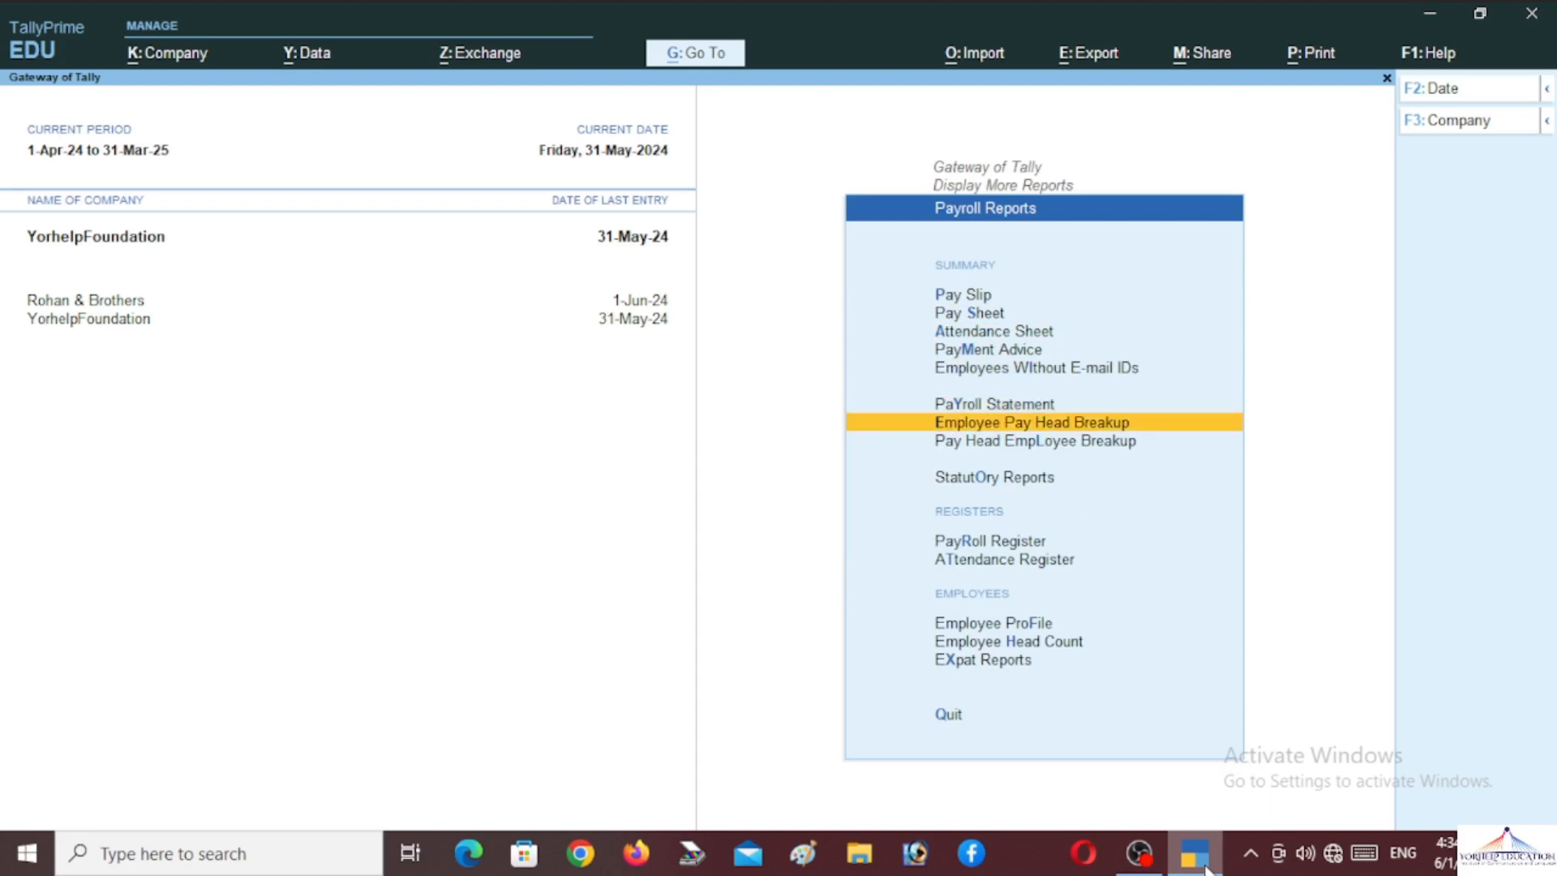
pyautogui.press('Down')
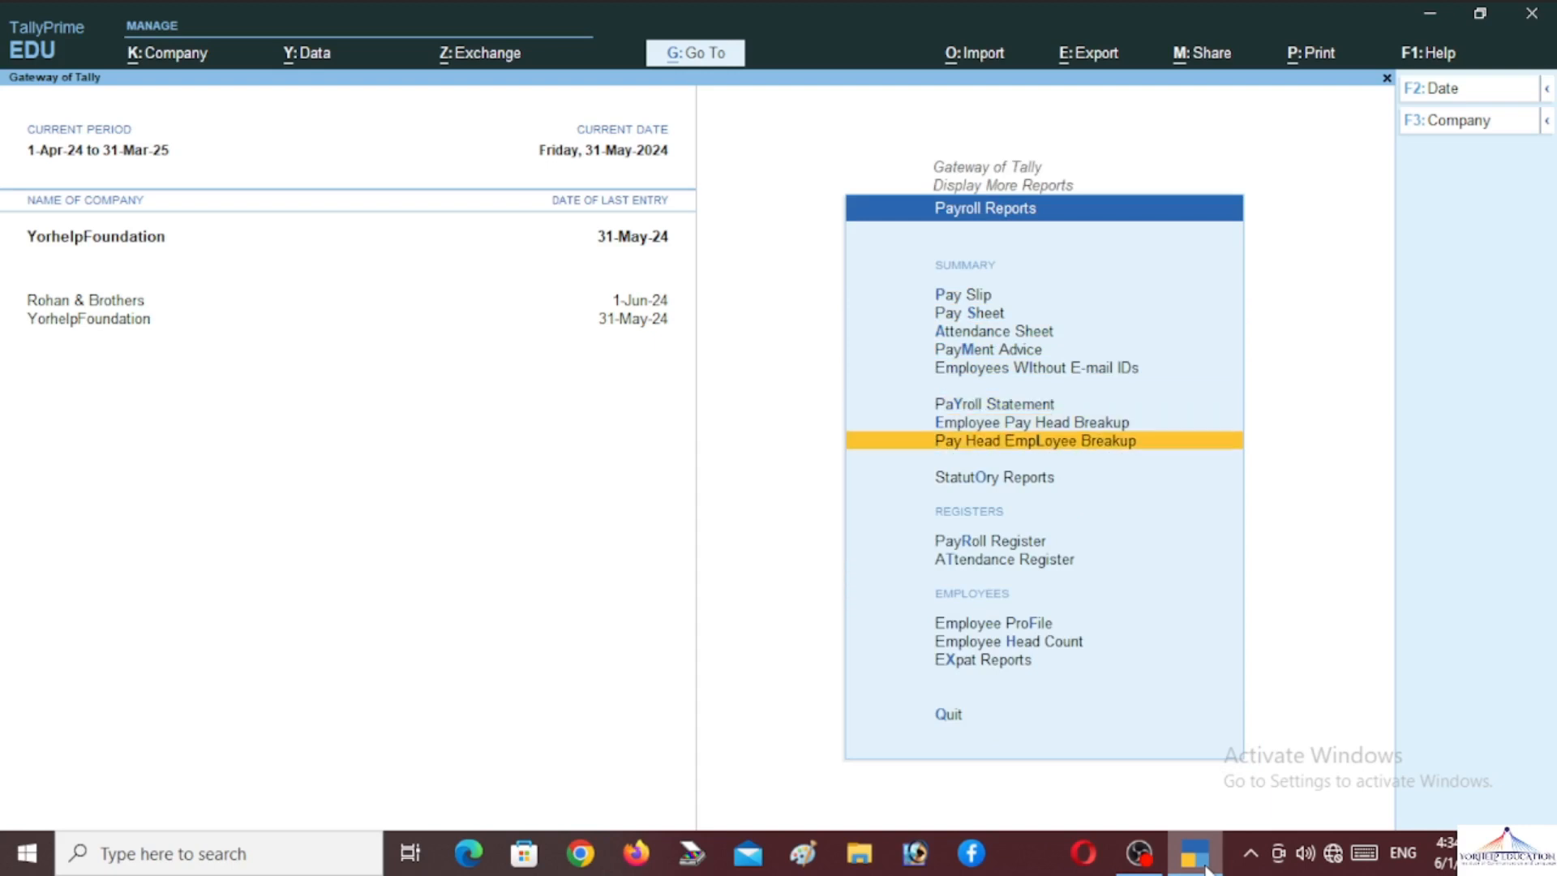
pyautogui.press('Down')
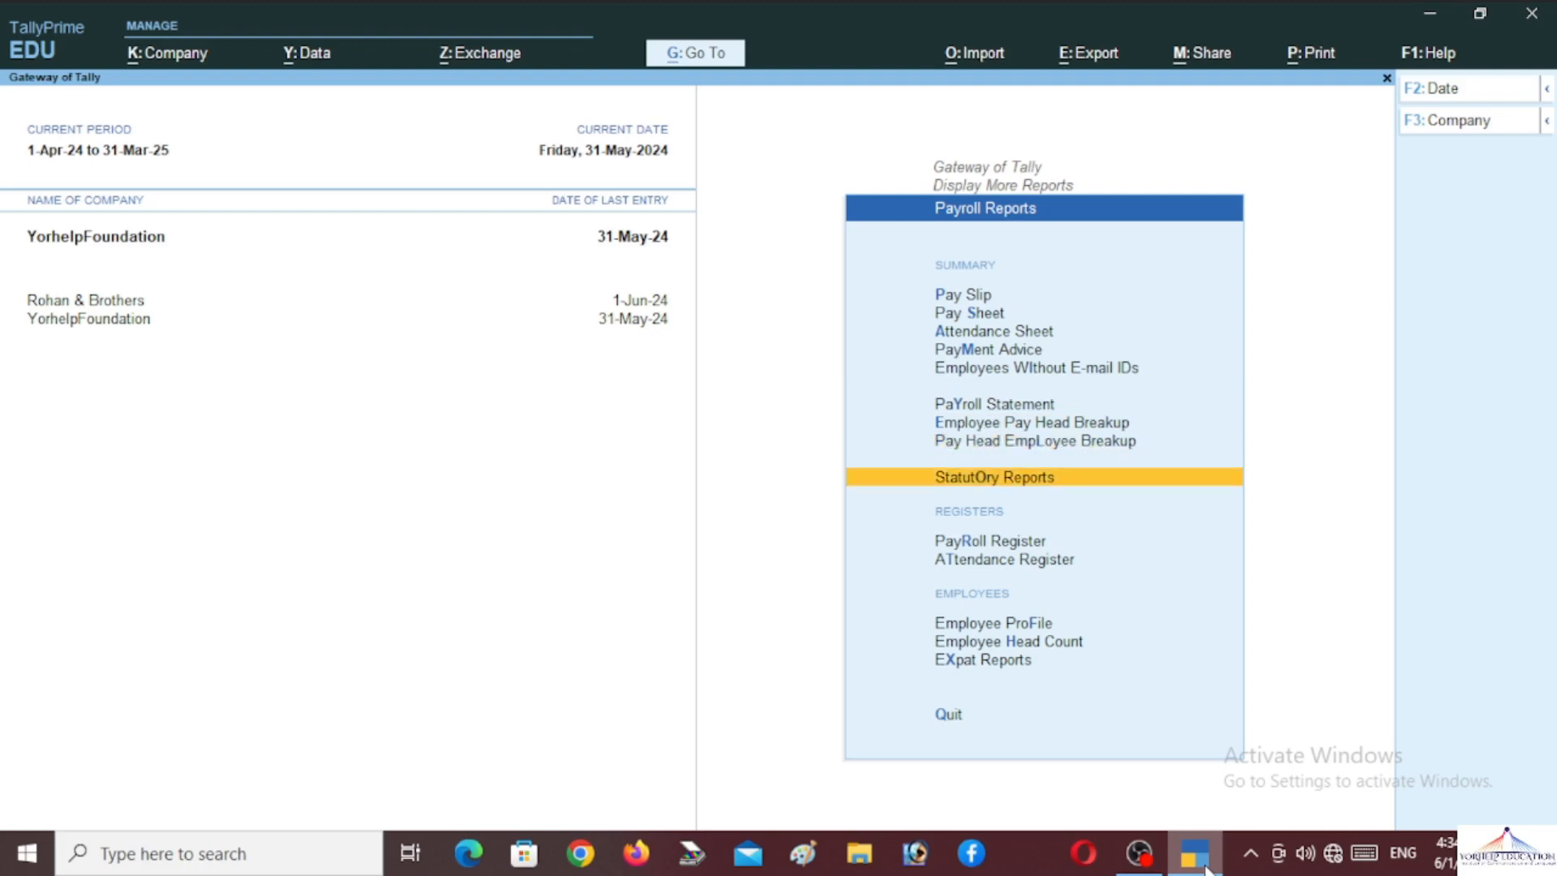
pyautogui.press('Down')
pyautogui.press('Down')
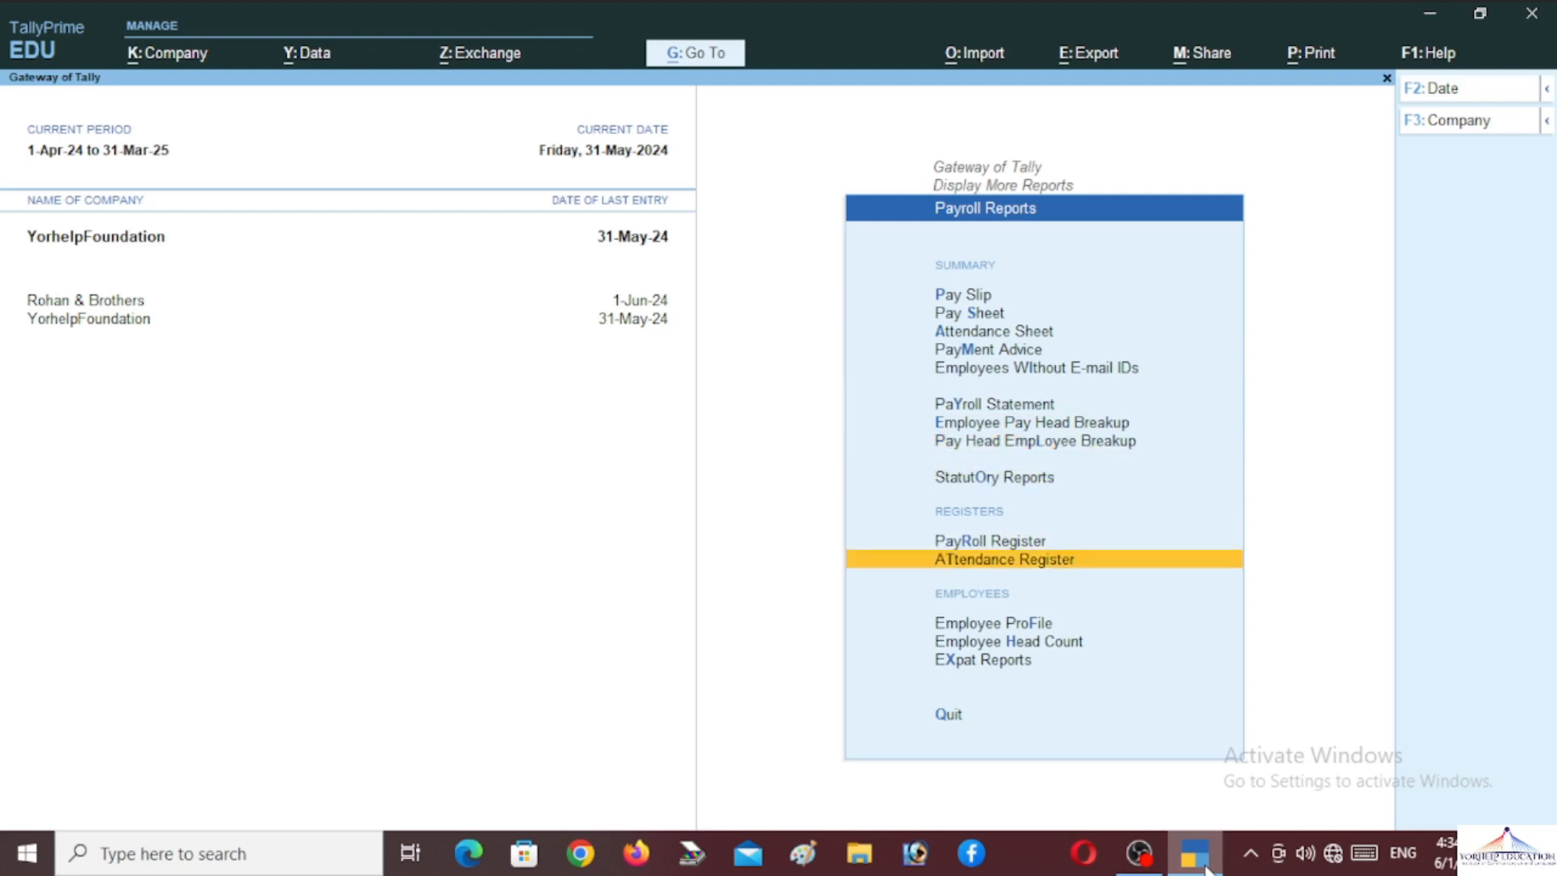
pyautogui.press('Down')
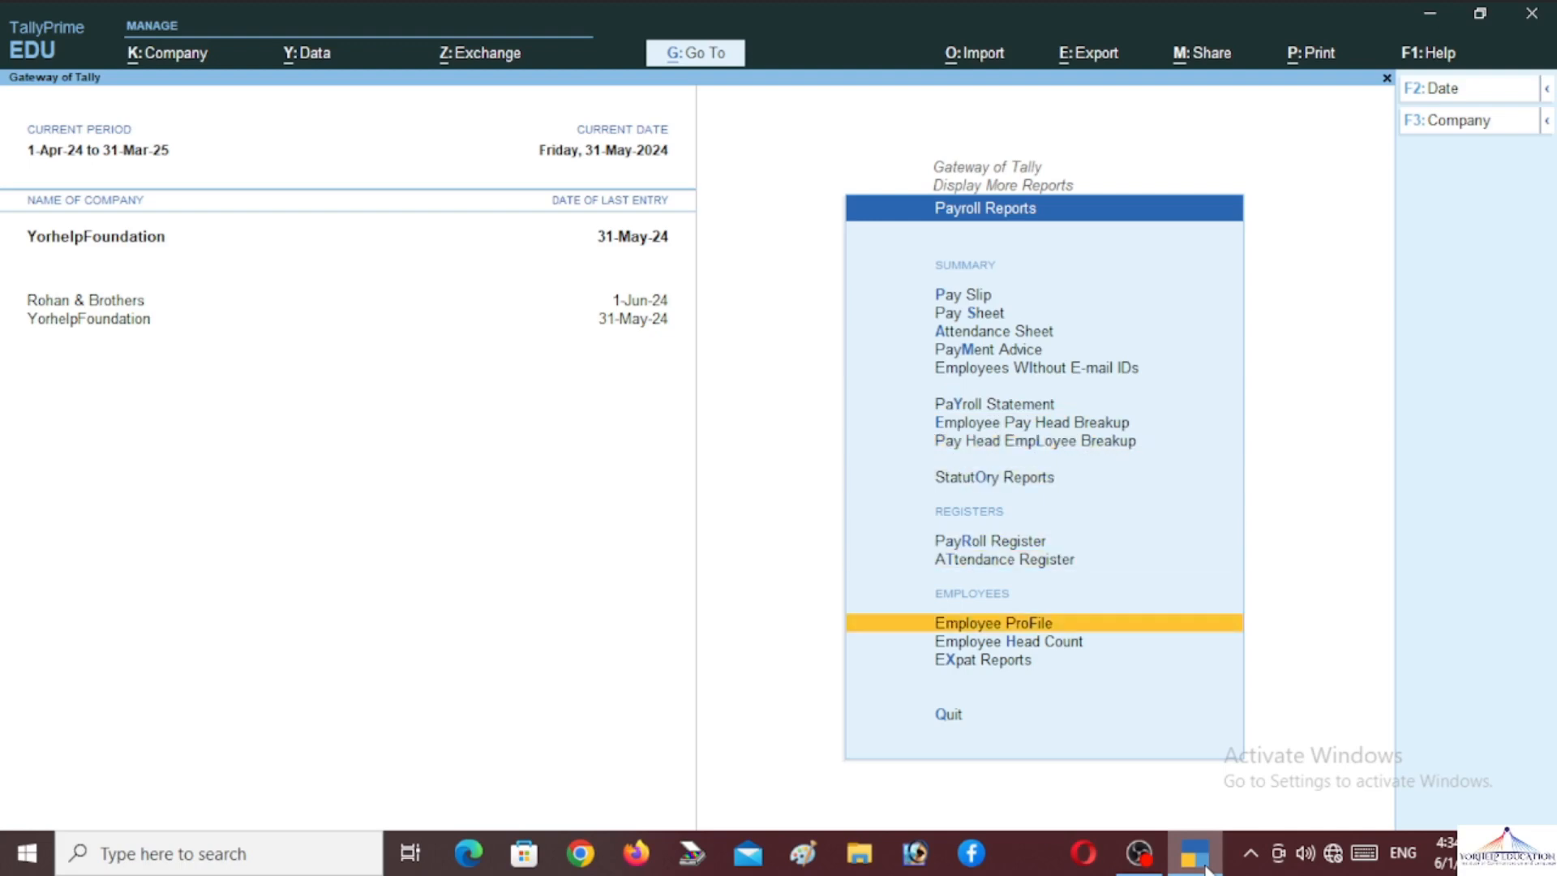
pyautogui.press('Down')
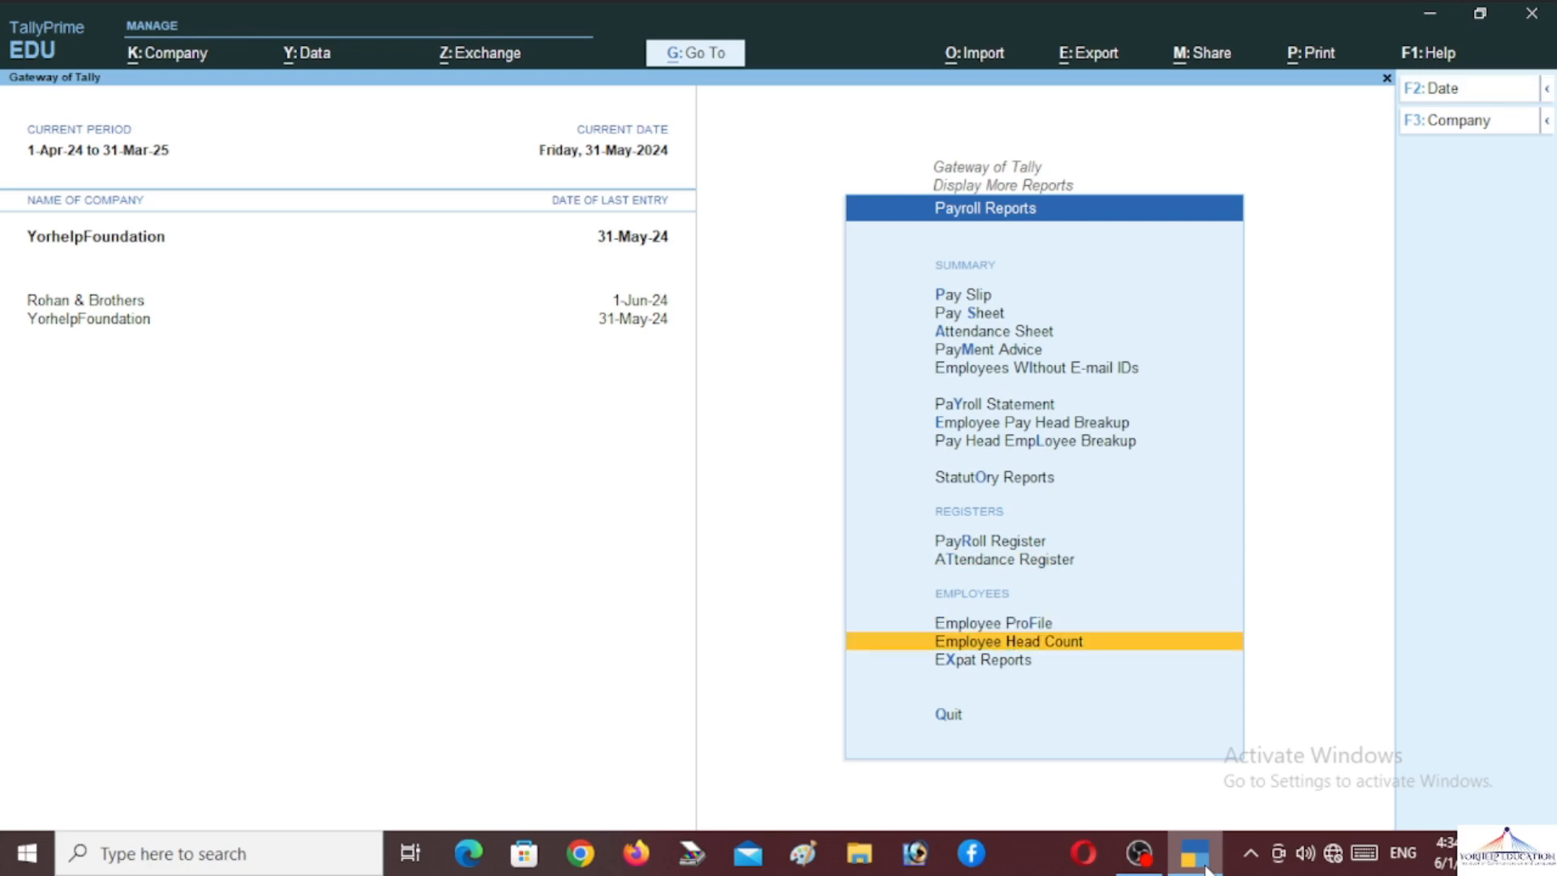
pyautogui.press('Up')
pyautogui.press('Up')
pyautogui.press('Up')
pyautogui.press('Up')
pyautogui.press('Up')
pyautogui.press('Up')
pyautogui.press('Up')
pyautogui.press('Up')
pyautogui.press('Up')
pyautogui.press('Up')
pyautogui.press('Up')
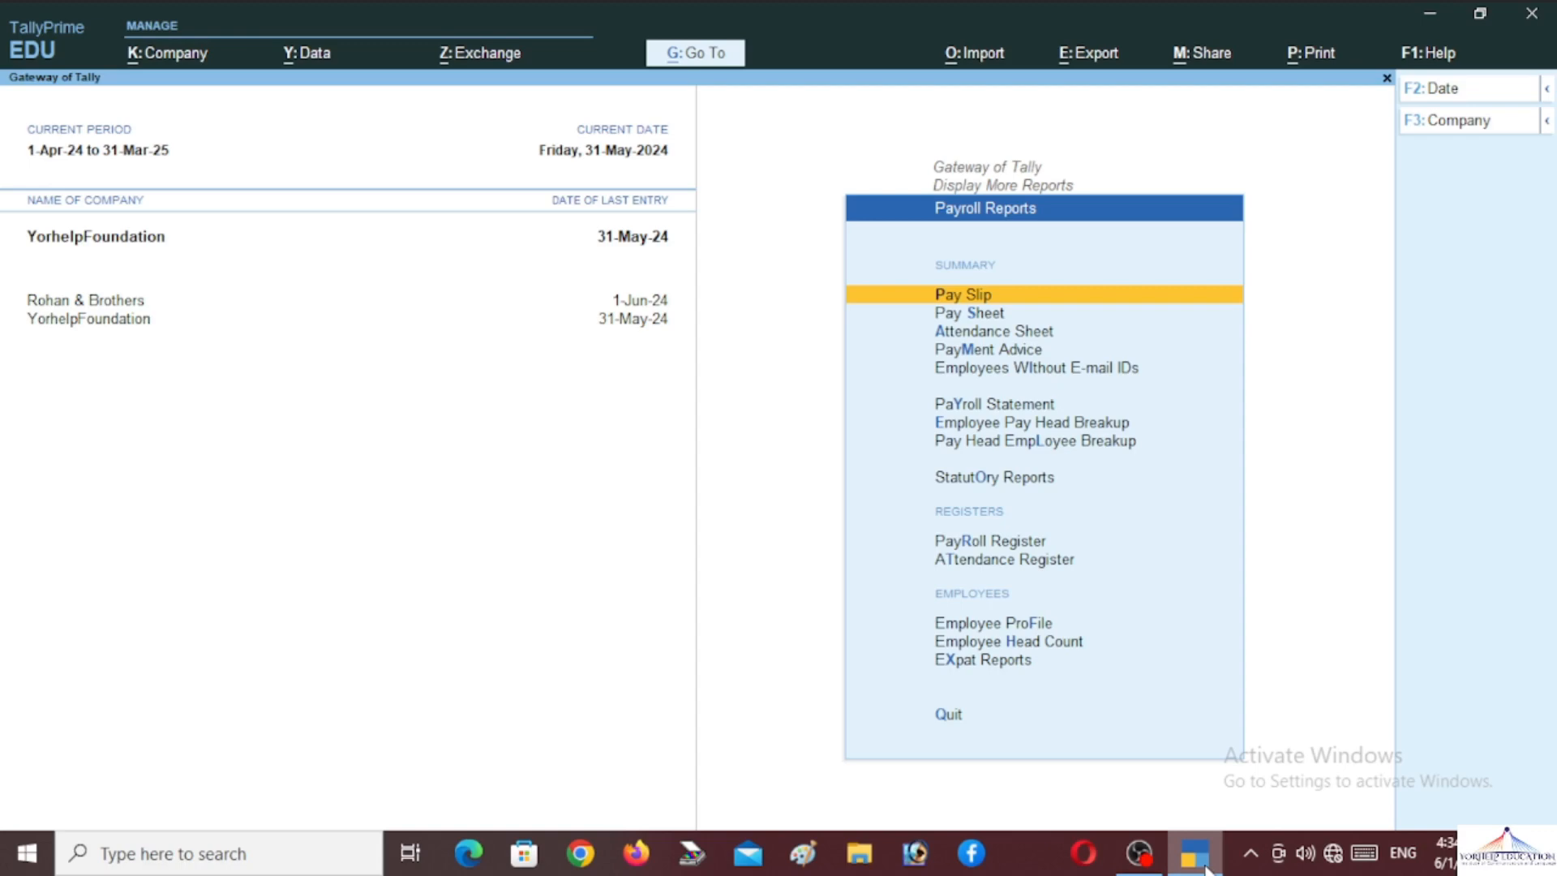
# Show the May-2024 Pay Slip for the General Manager listed under Marketing
pyautogui.press('Return')
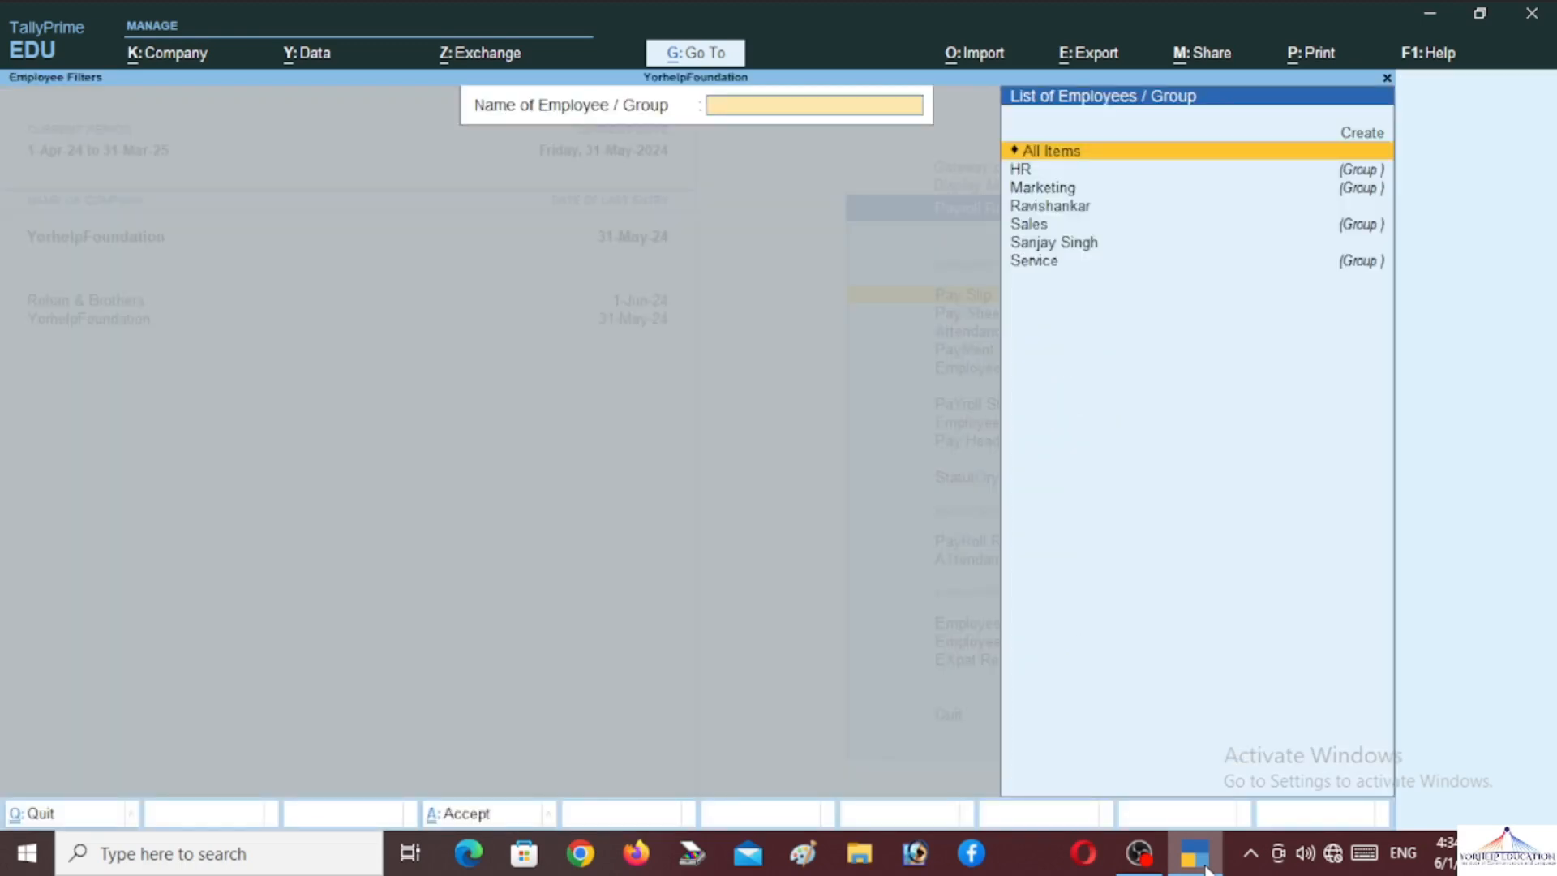
pyautogui.press('Down')
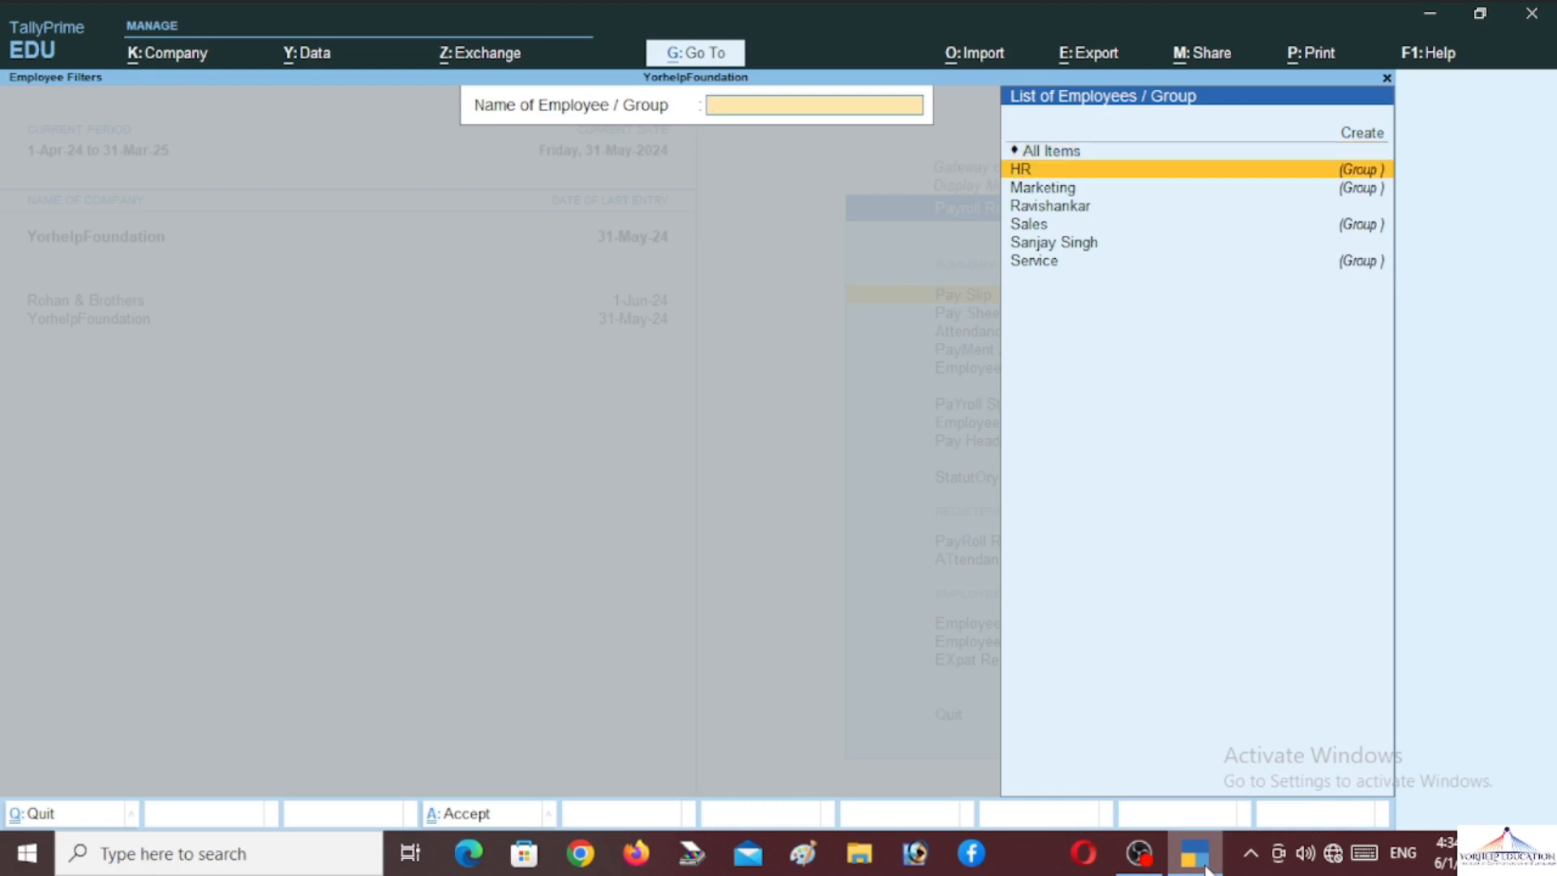
pyautogui.press('Down')
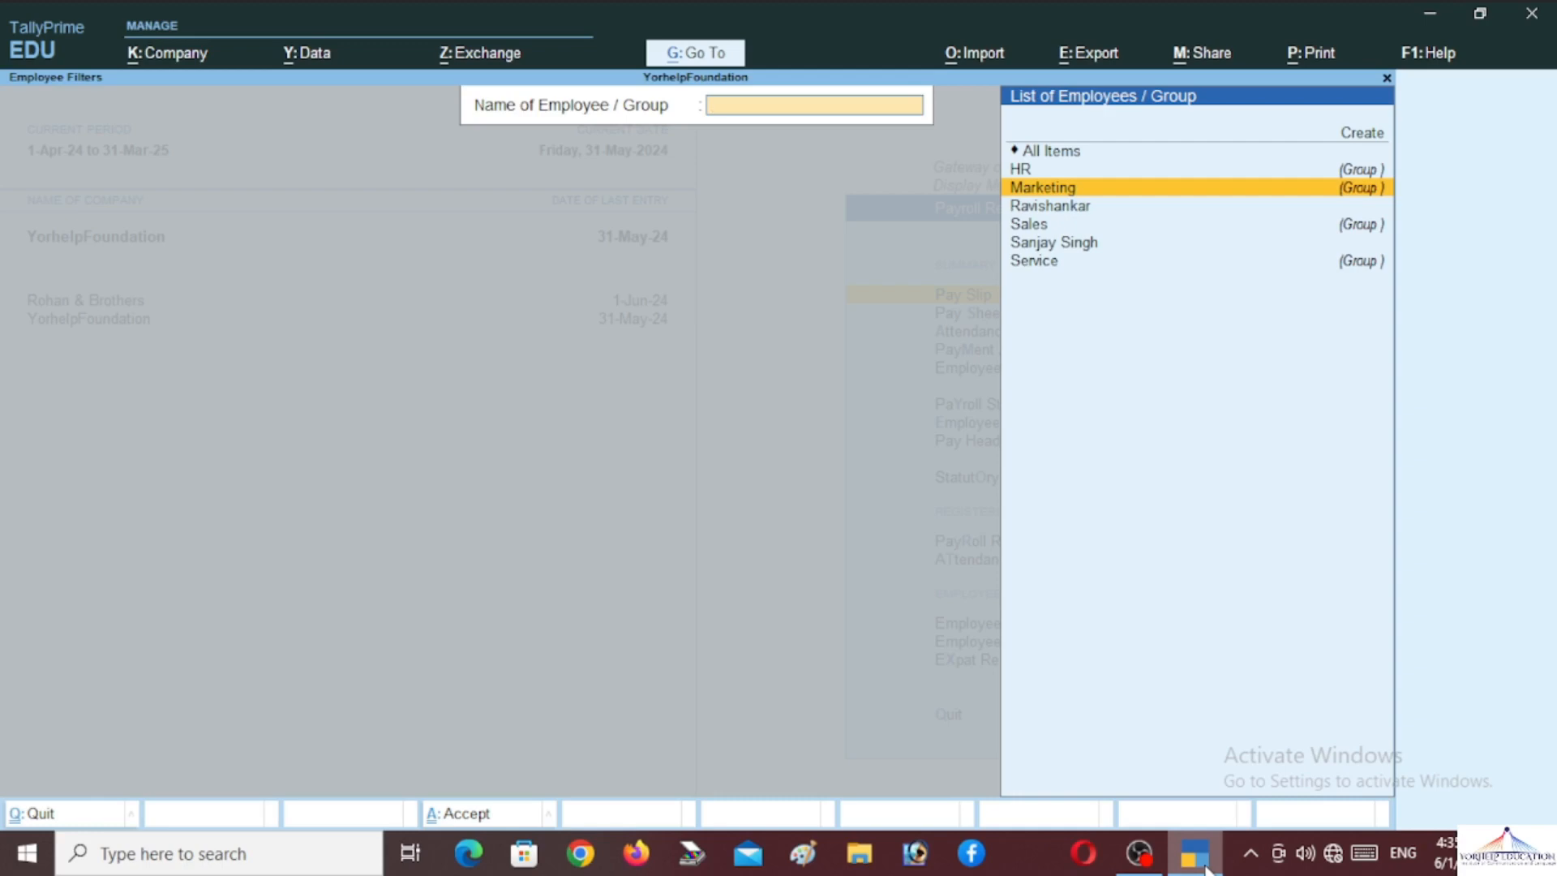
pyautogui.press('Down')
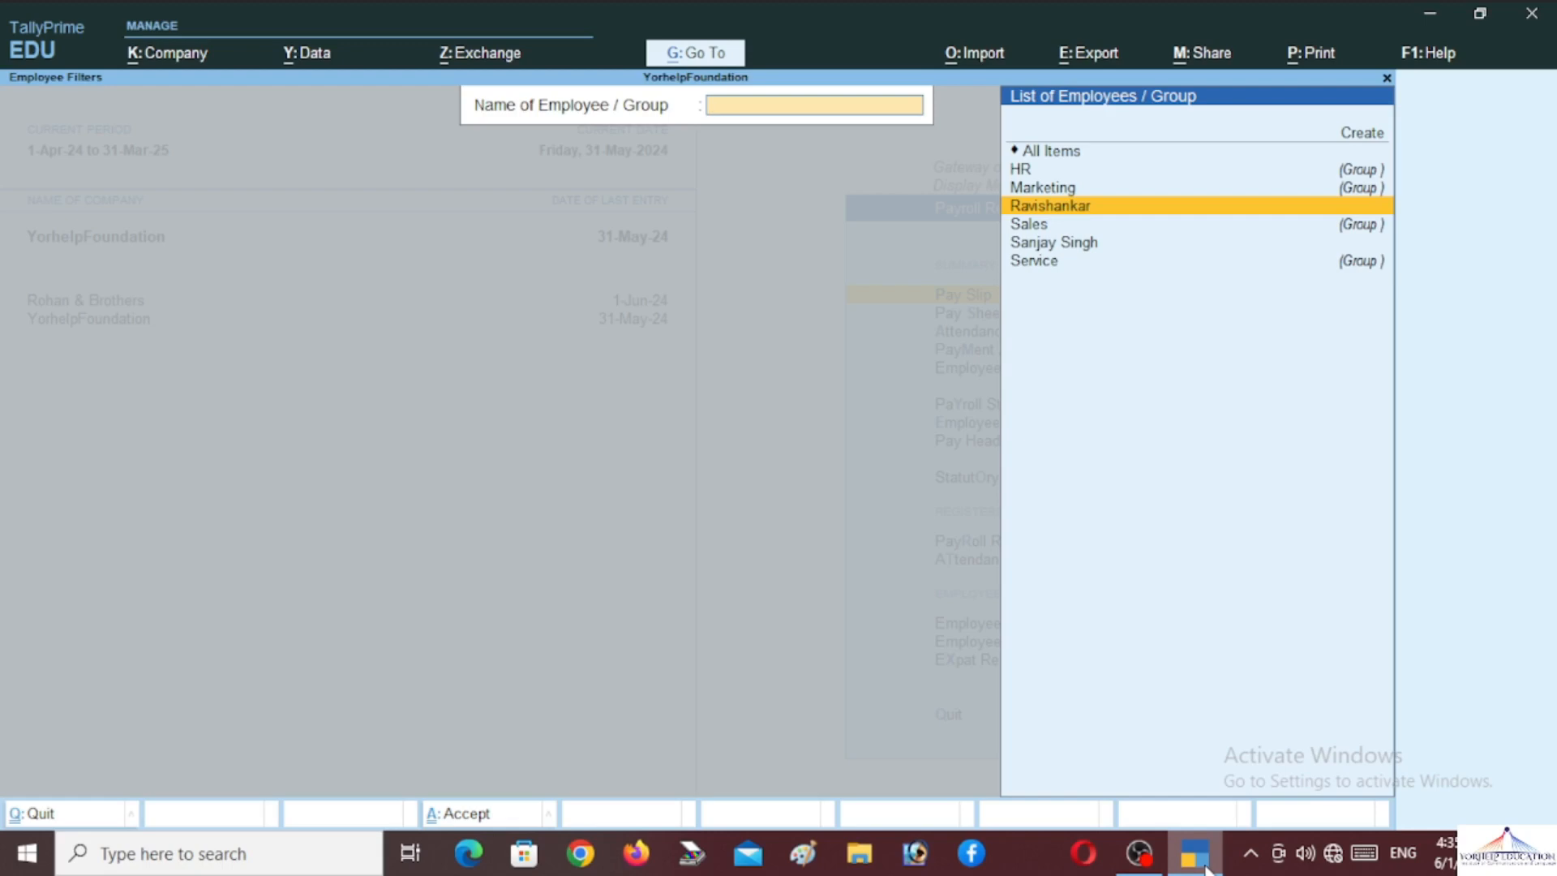
pyautogui.press('Return')
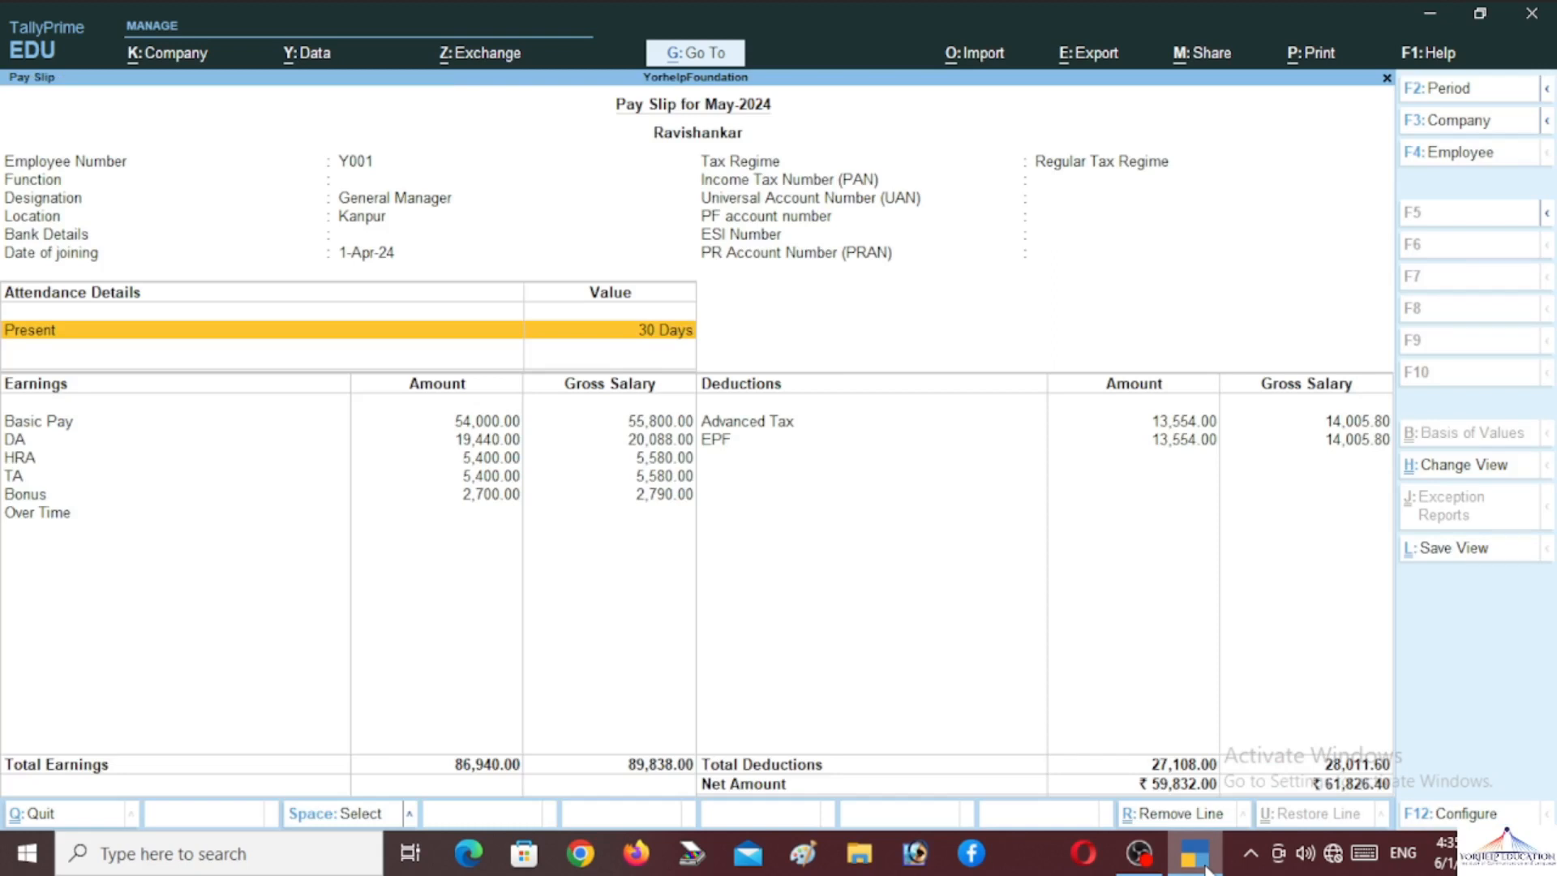
pyautogui.hotkey('alt', 'p')
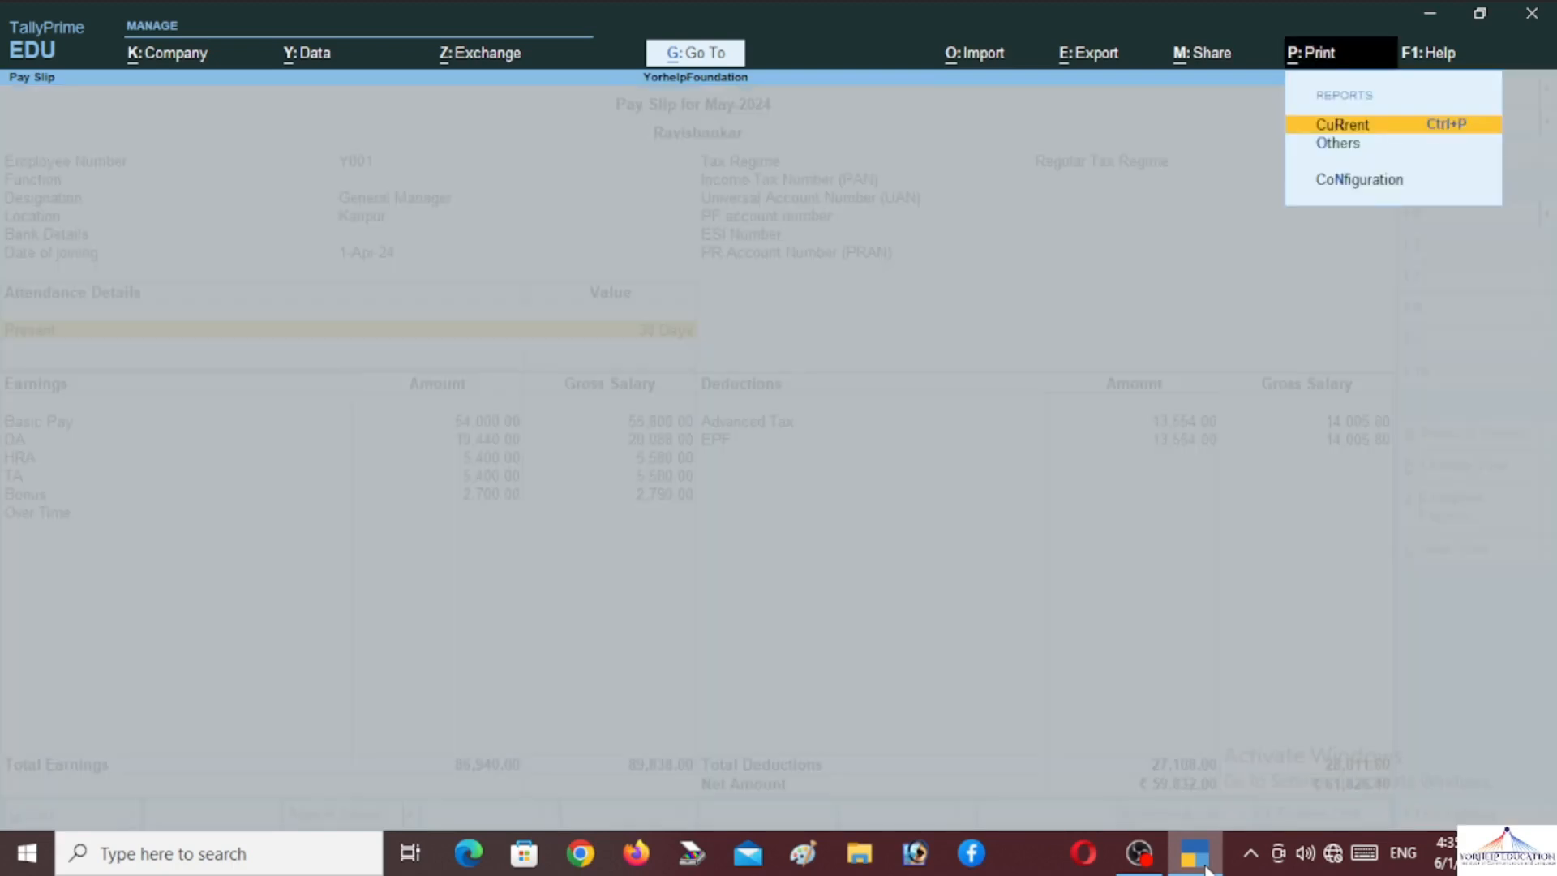
pyautogui.press('Return')
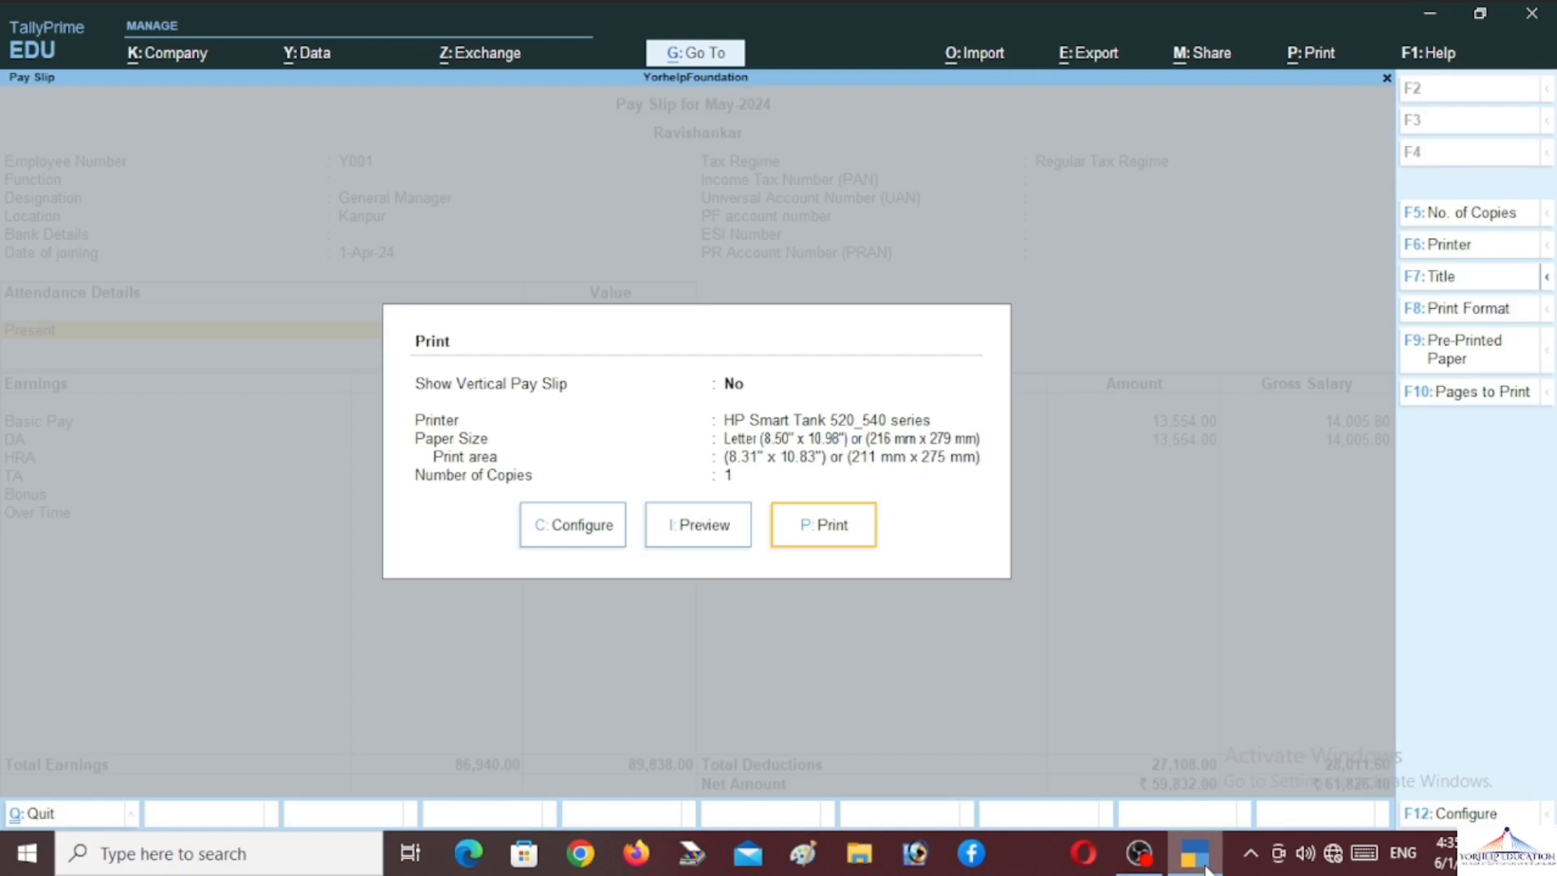
pyautogui.press('Left')
pyautogui.press('Left')
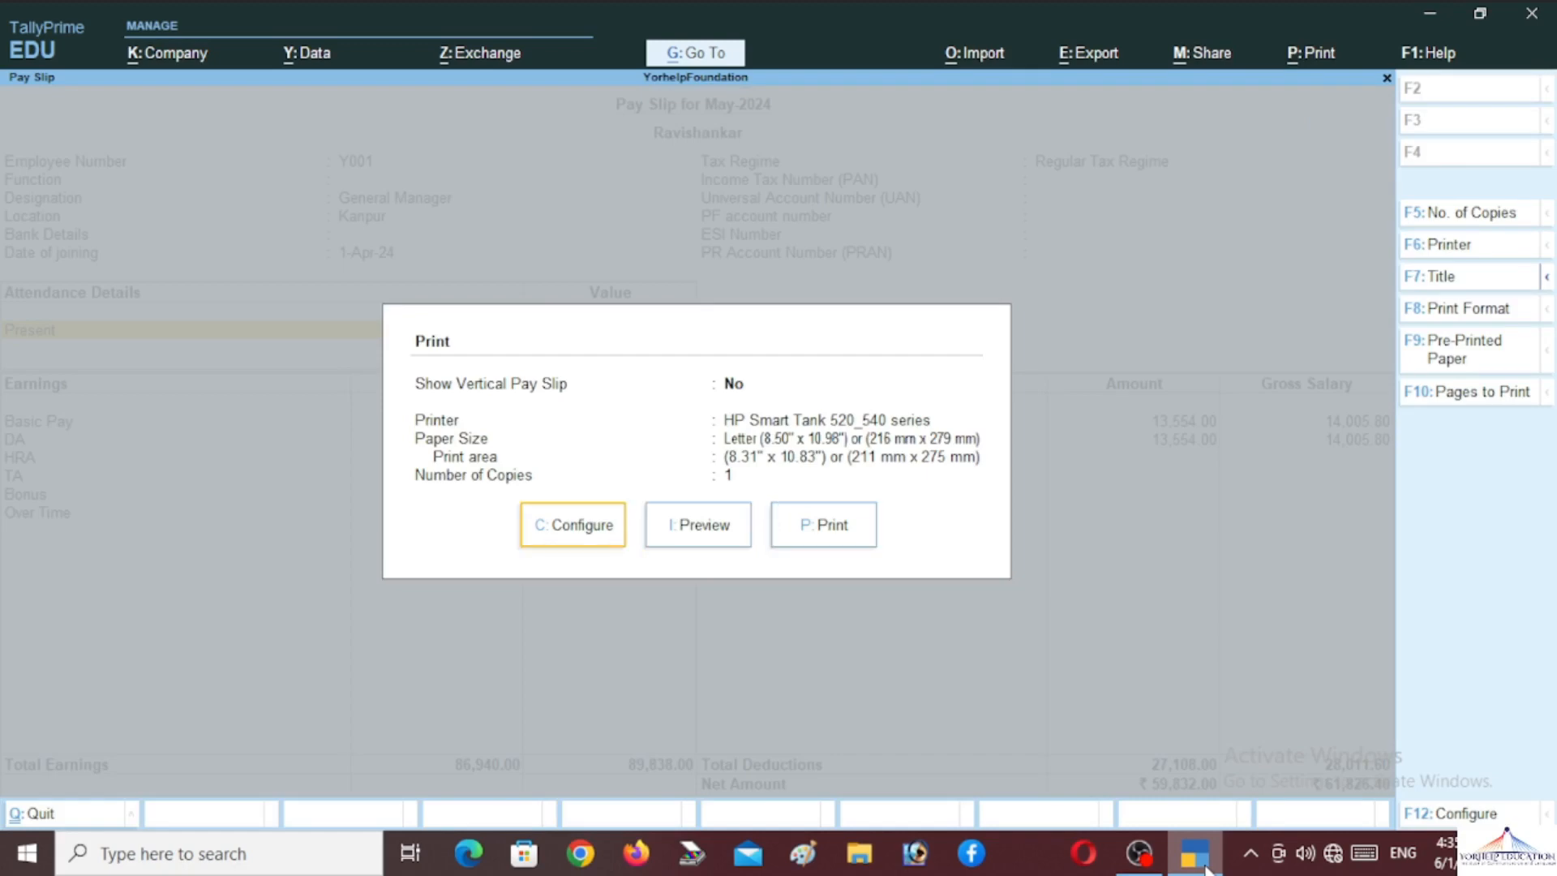
pyautogui.press('Right')
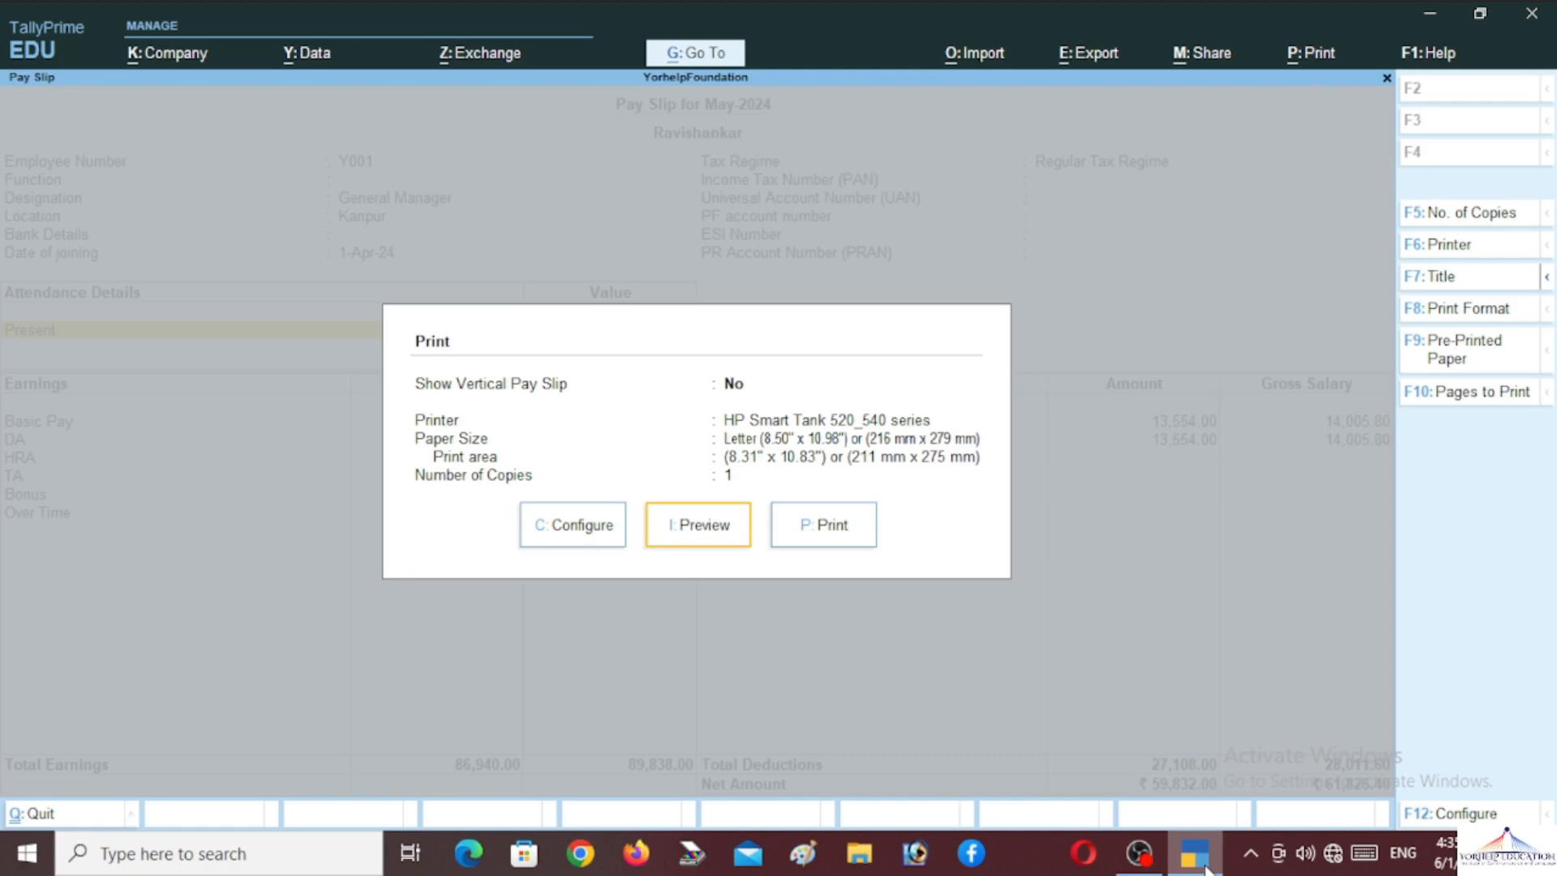
pyautogui.press('Return')
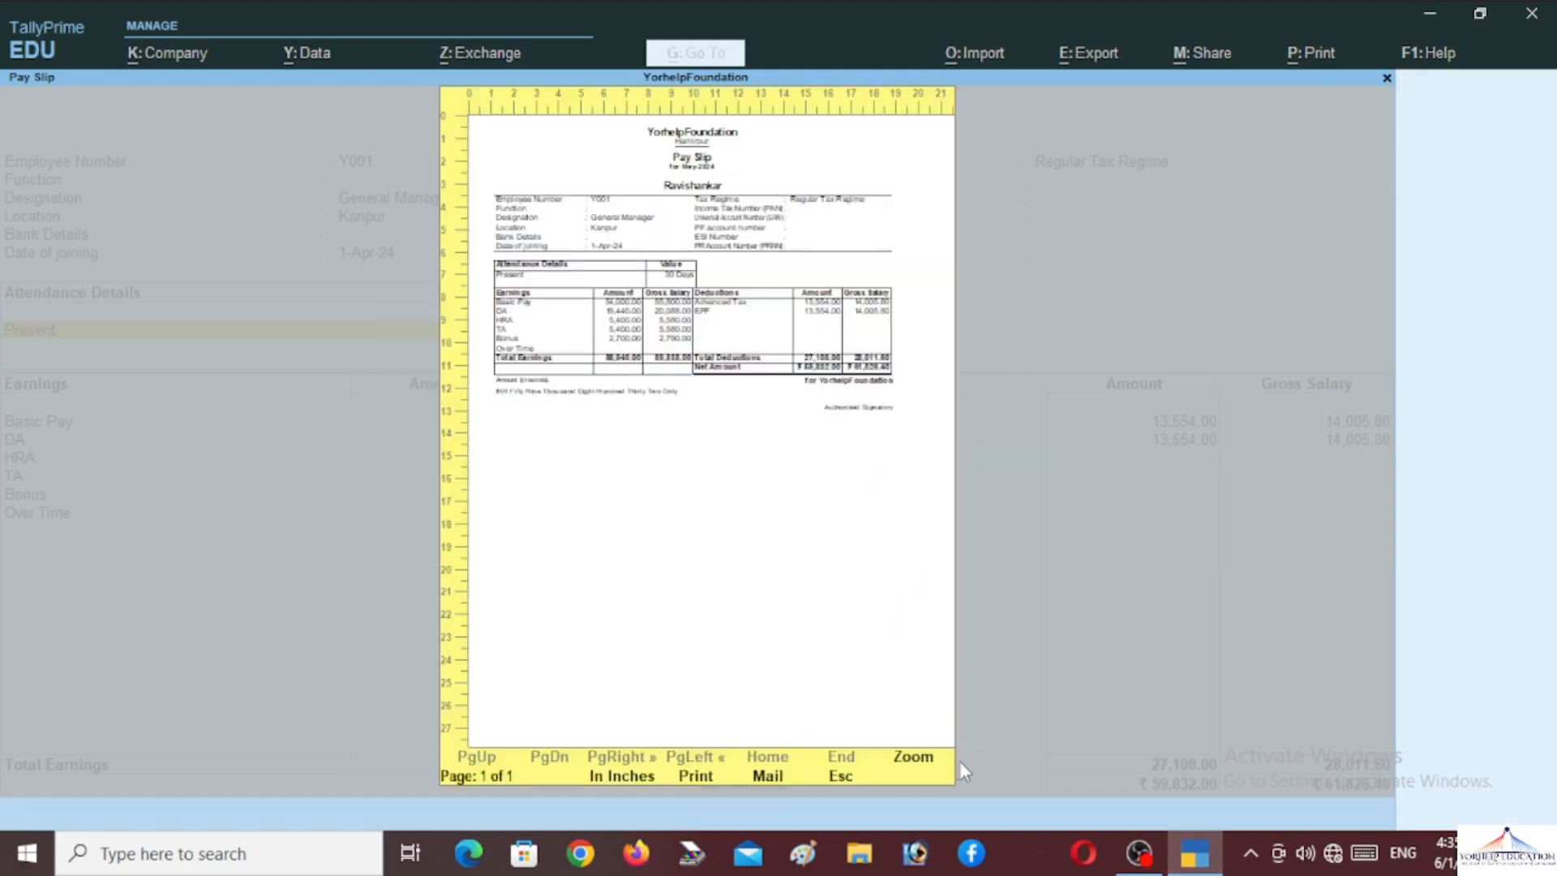
pyautogui.click(912, 757)
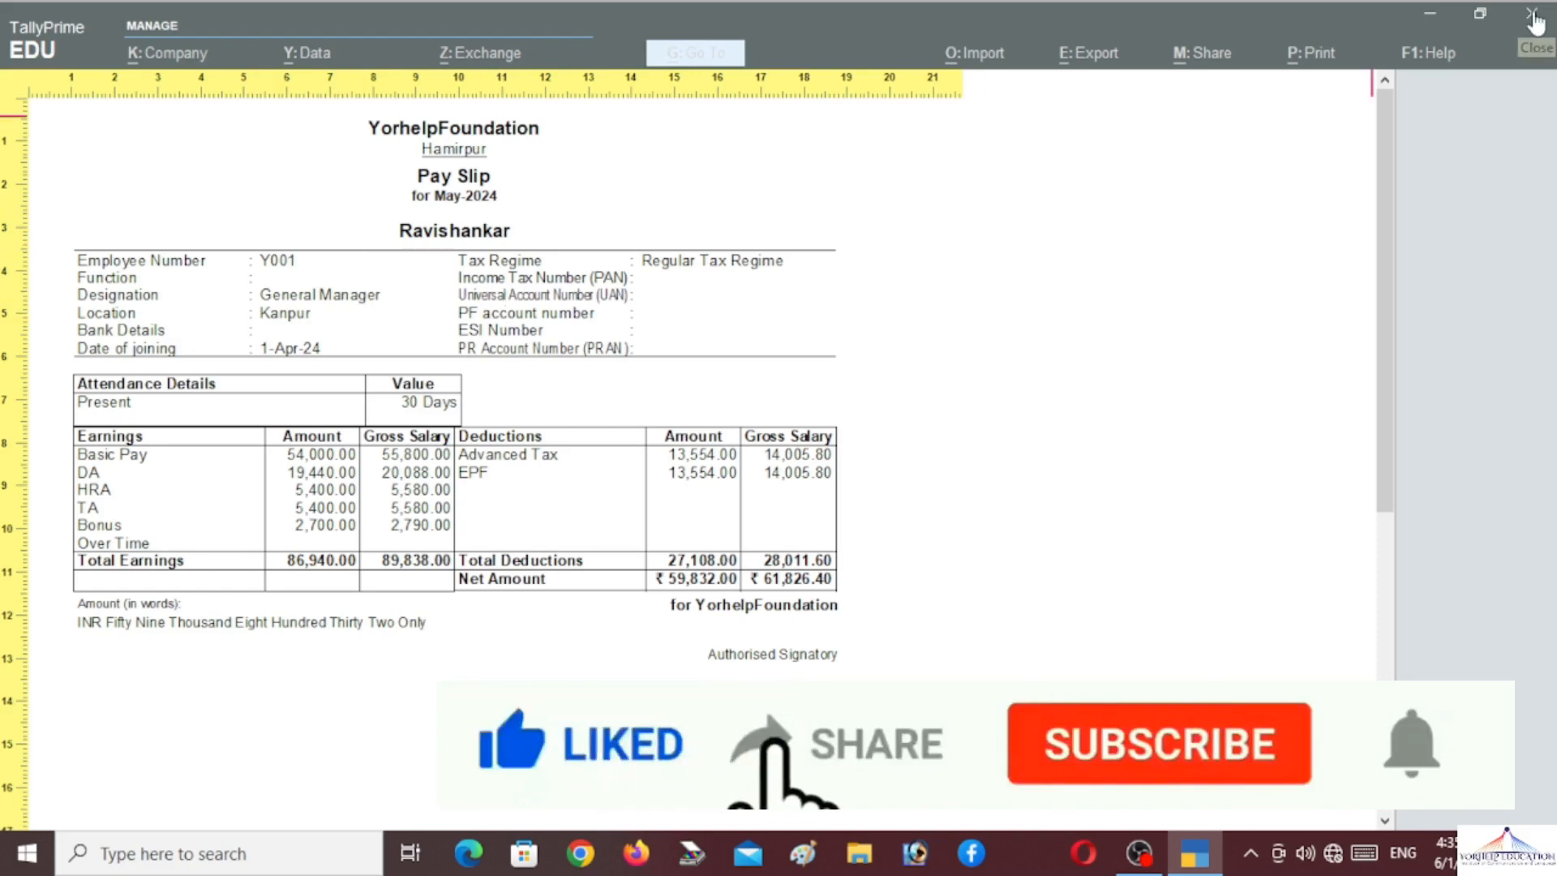
pyautogui.click(986, 449)
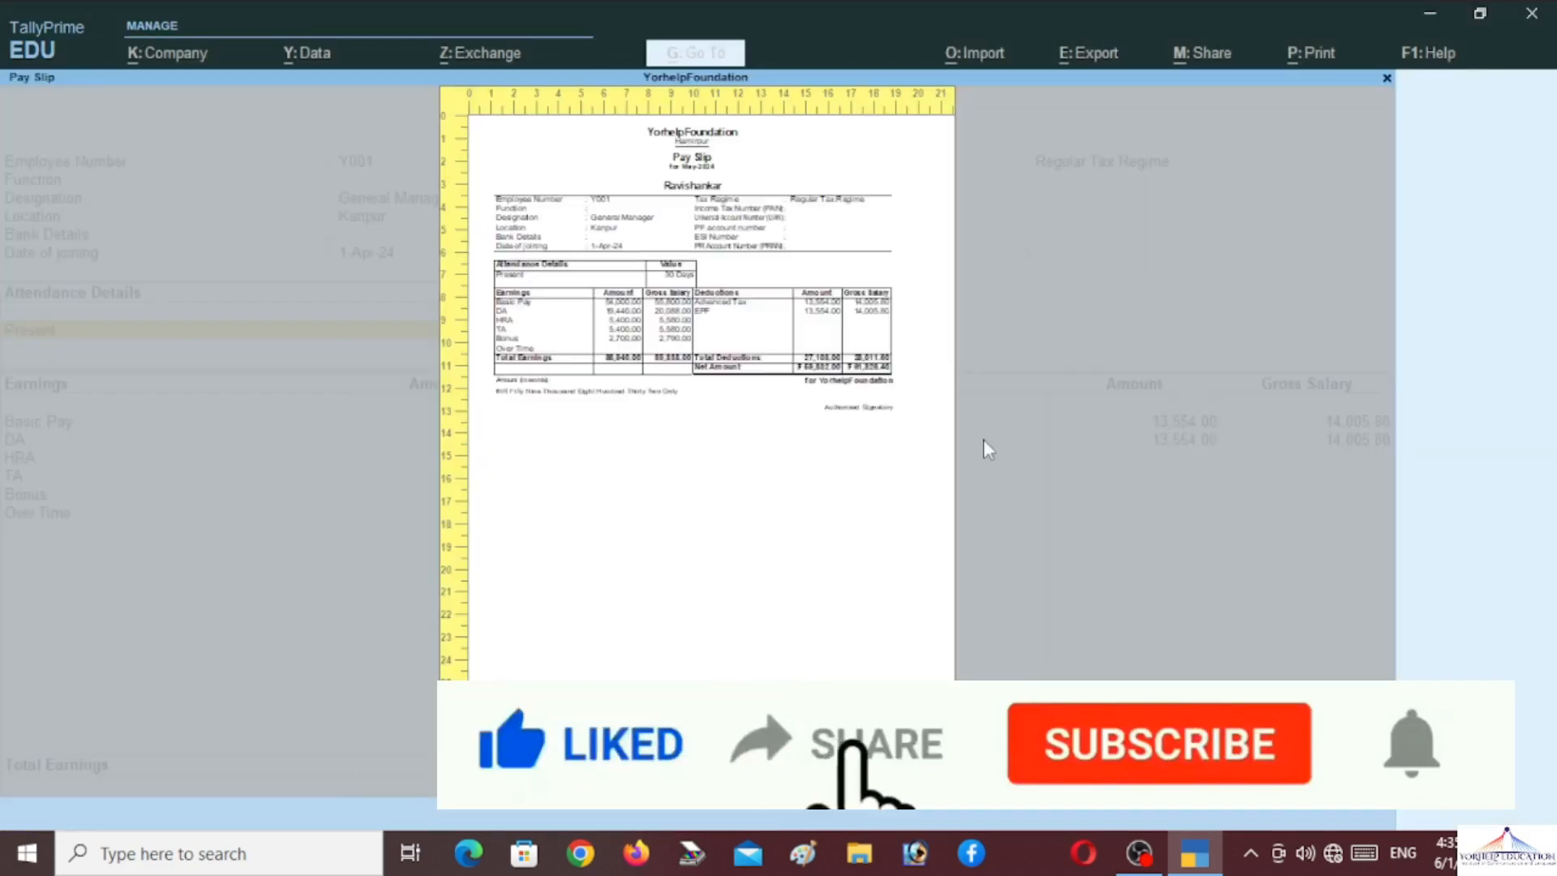
pyautogui.click(1532, 14)
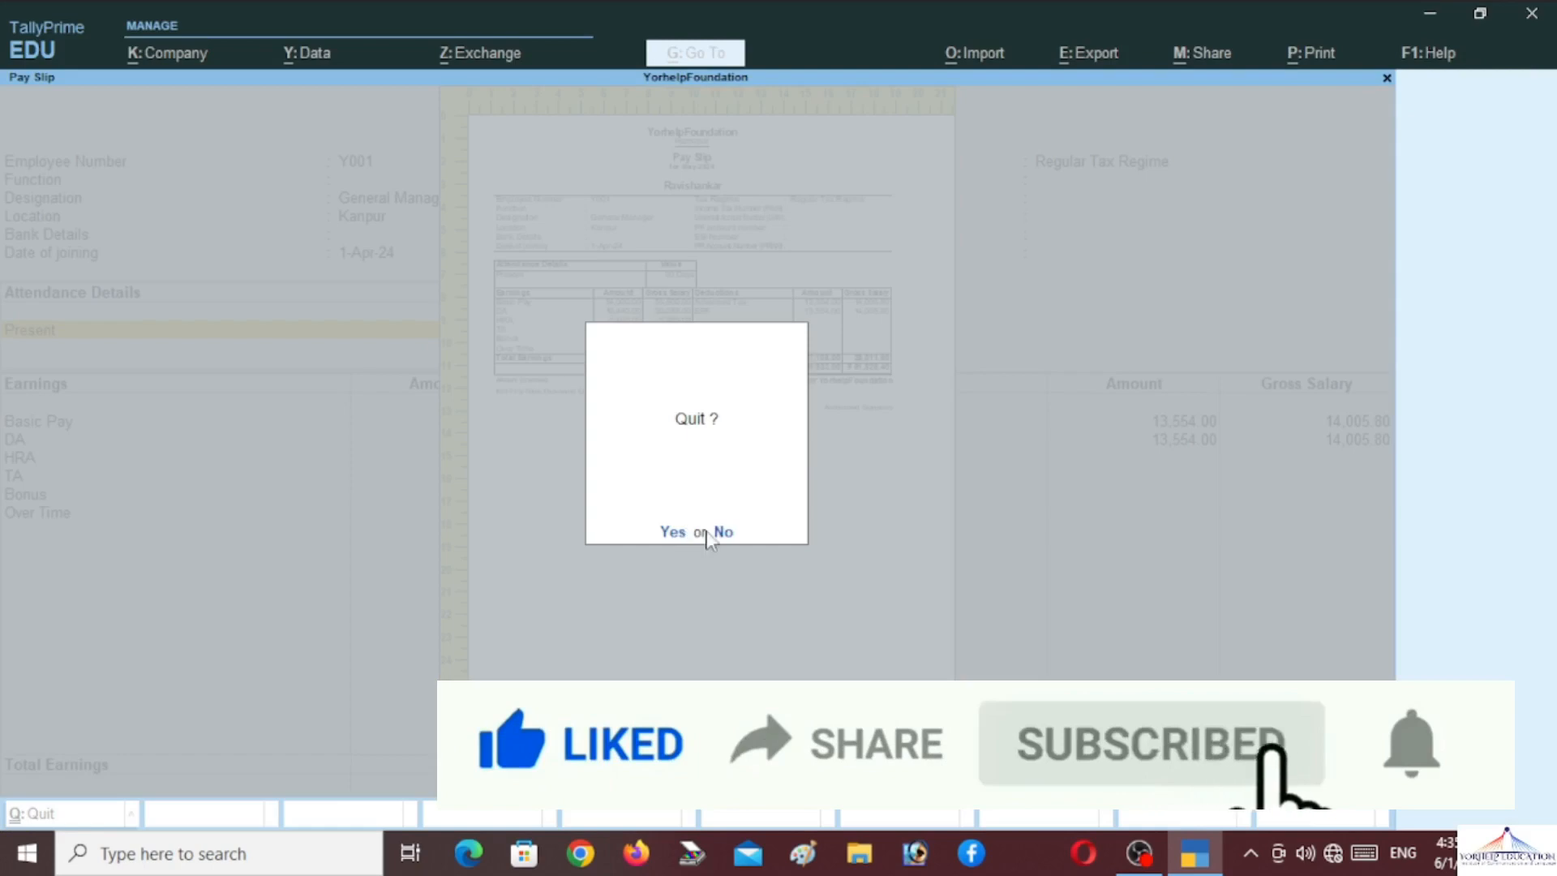
pyautogui.click(722, 532)
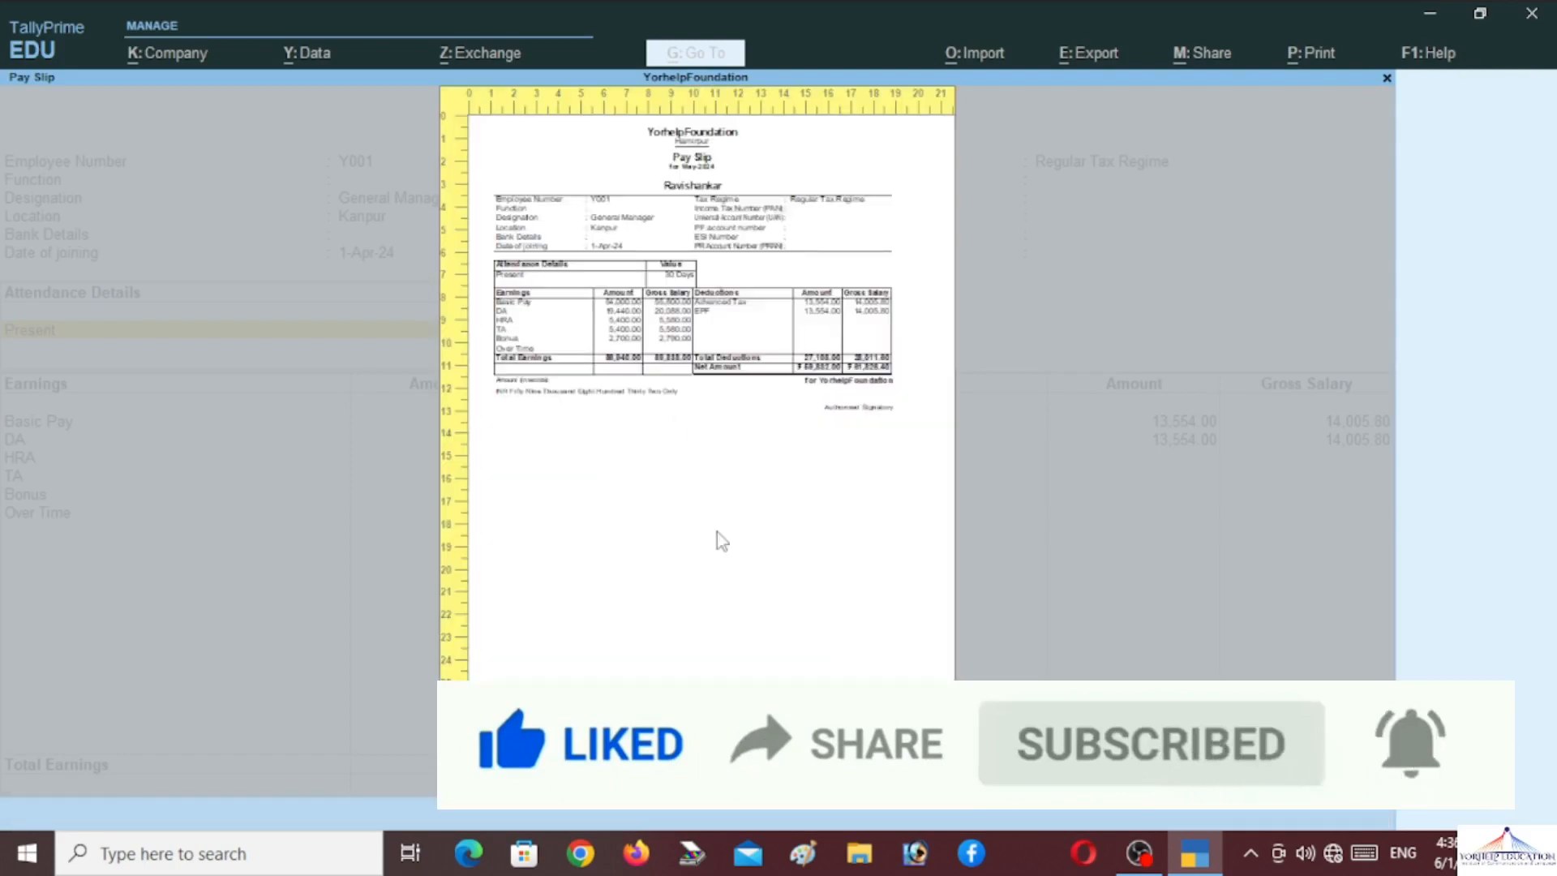
pyautogui.press('Escape')
pyautogui.press('Escape')
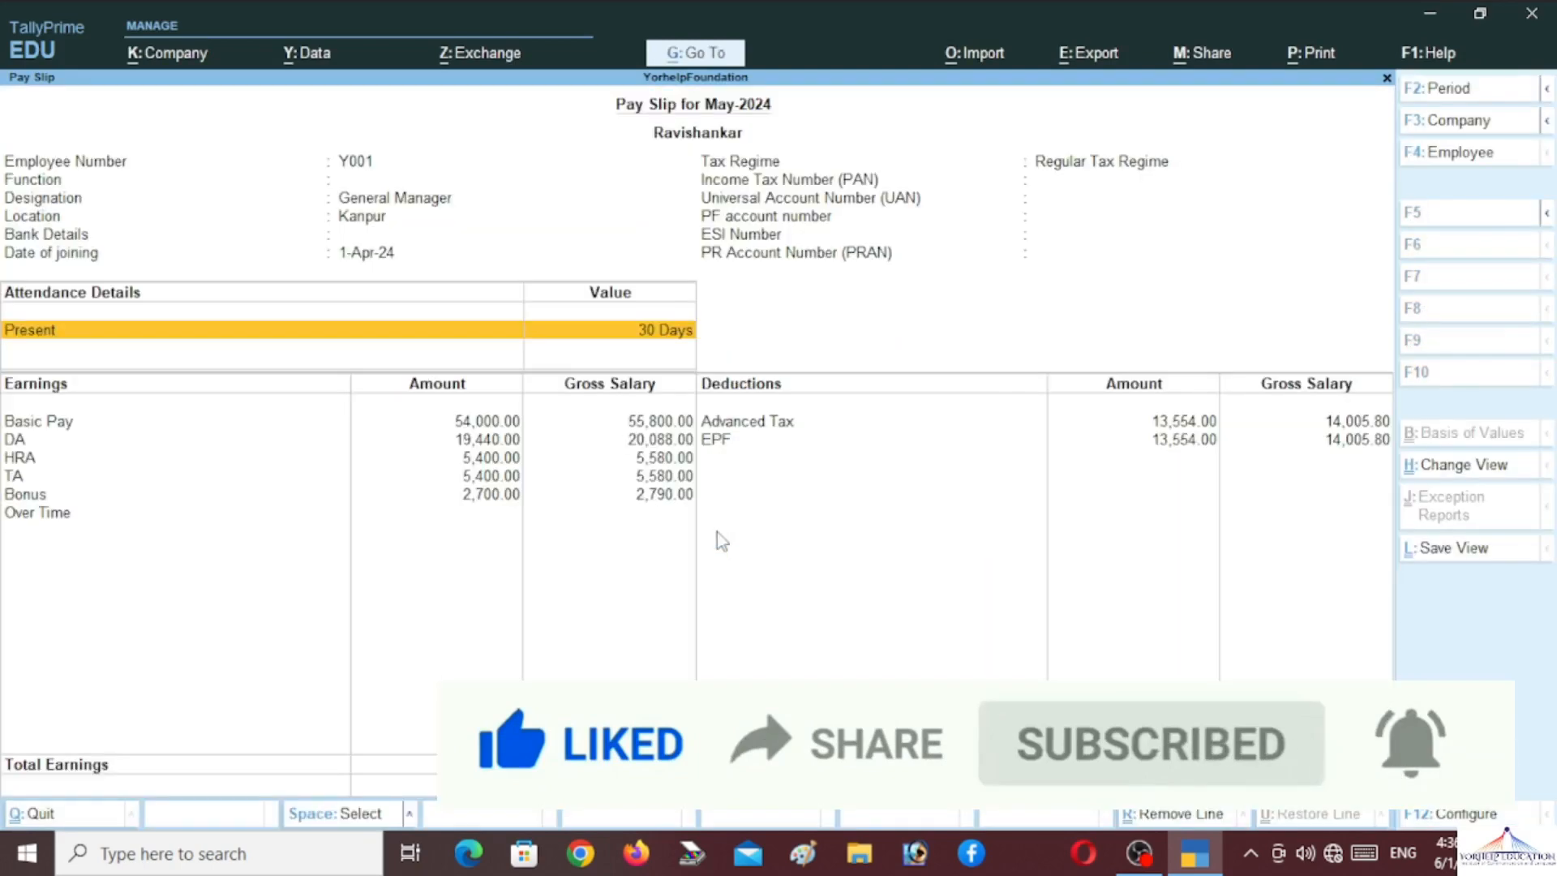
pyautogui.press('Escape')
pyautogui.press('Escape')
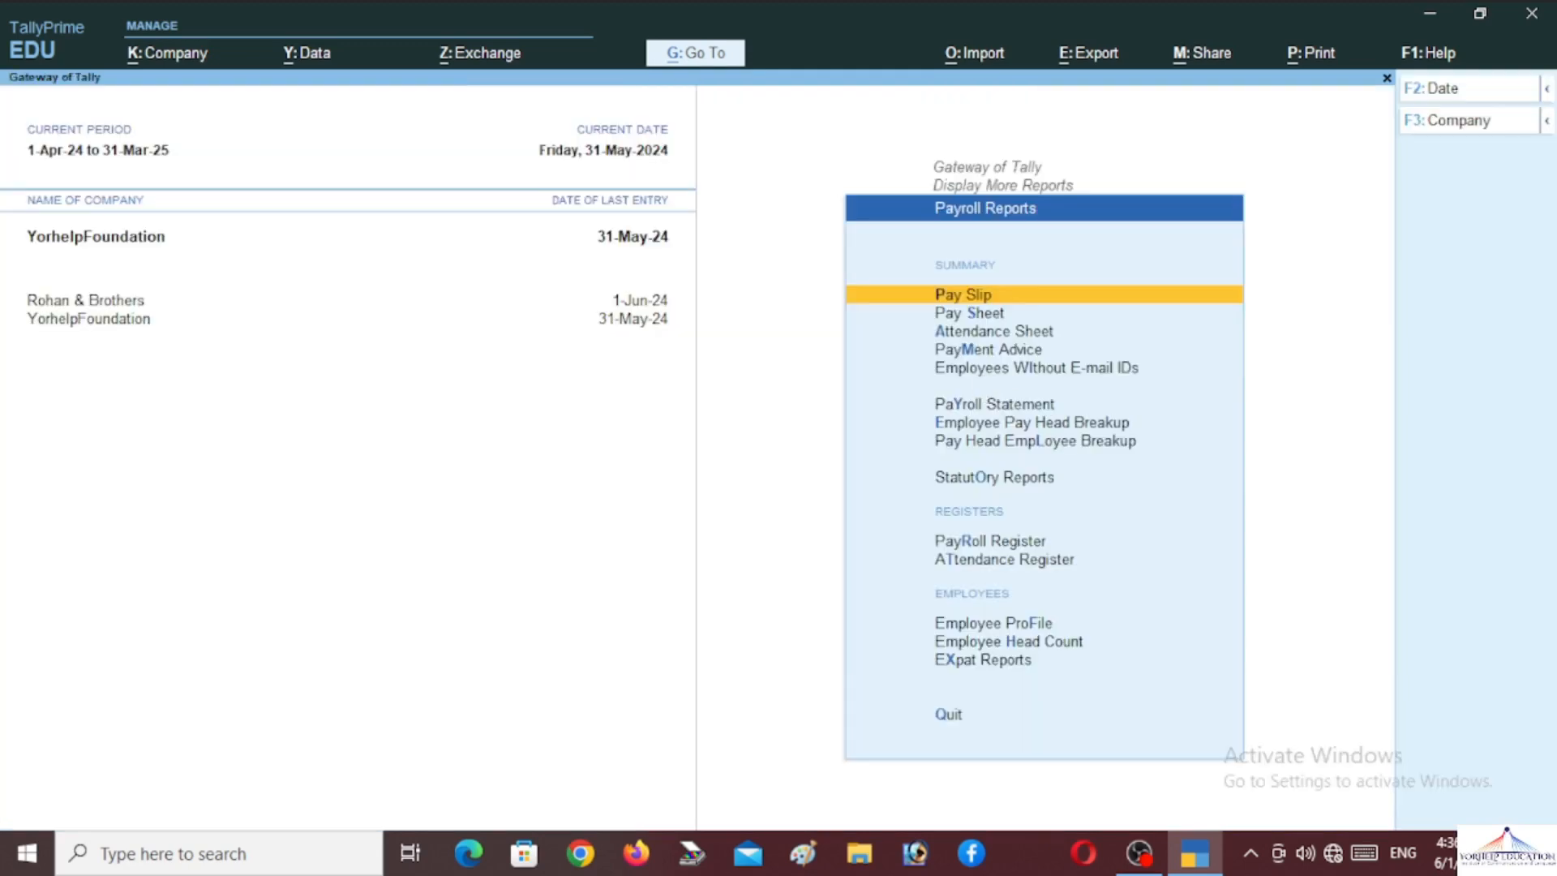
# Open the 1–31 May 2024 Pay Sheet for the single employee and bring up the Export menu
pyautogui.press('Down')
pyautogui.press('Return')
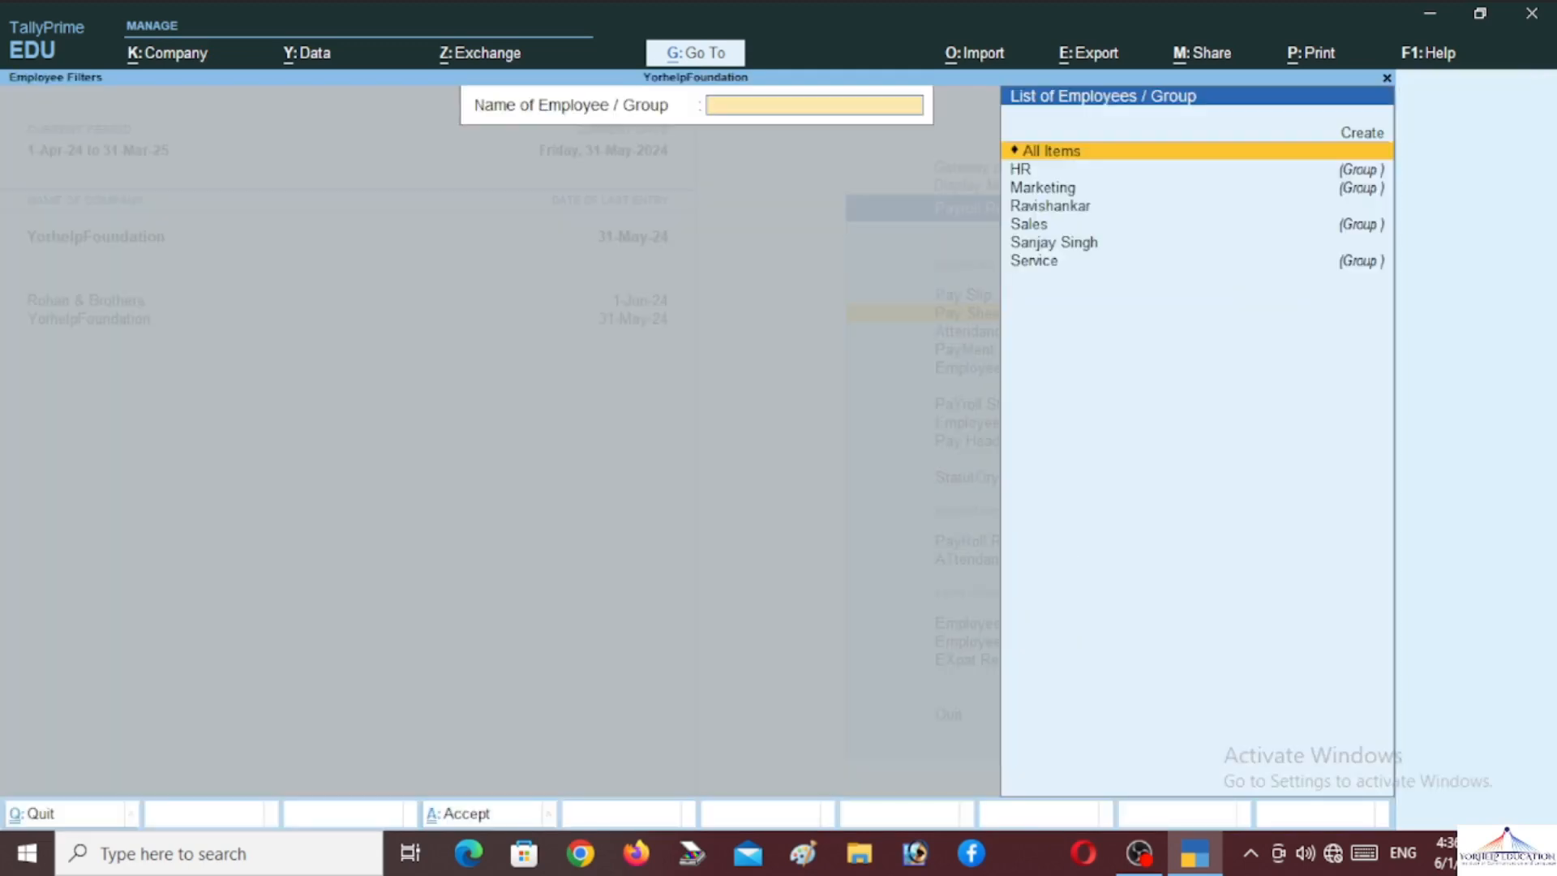
pyautogui.press('Down')
pyautogui.press('Down')
pyautogui.press('Down')
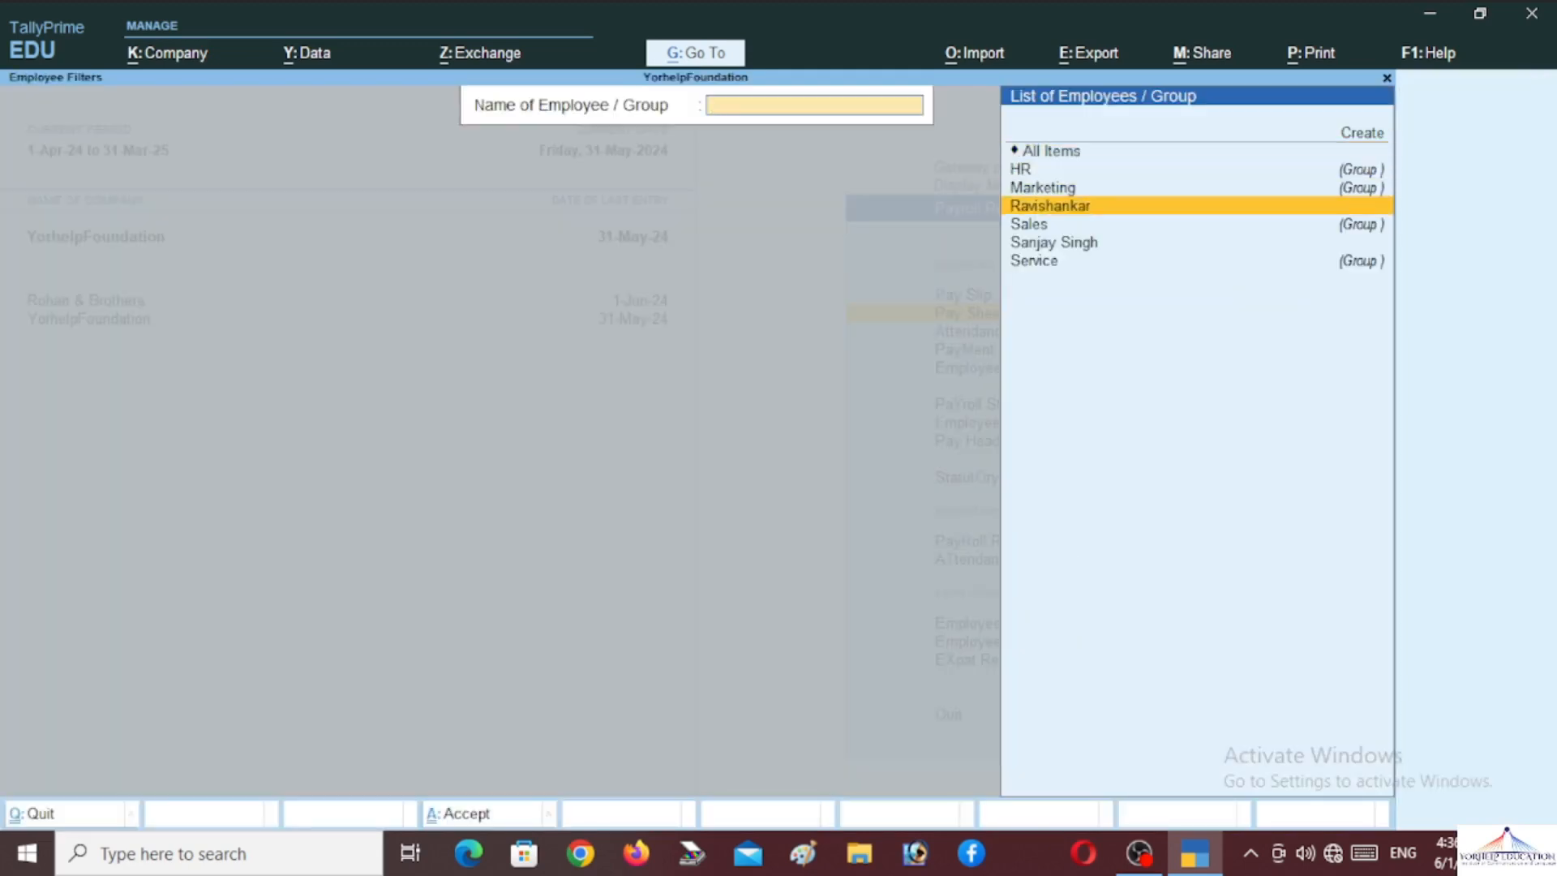
pyautogui.press('Return')
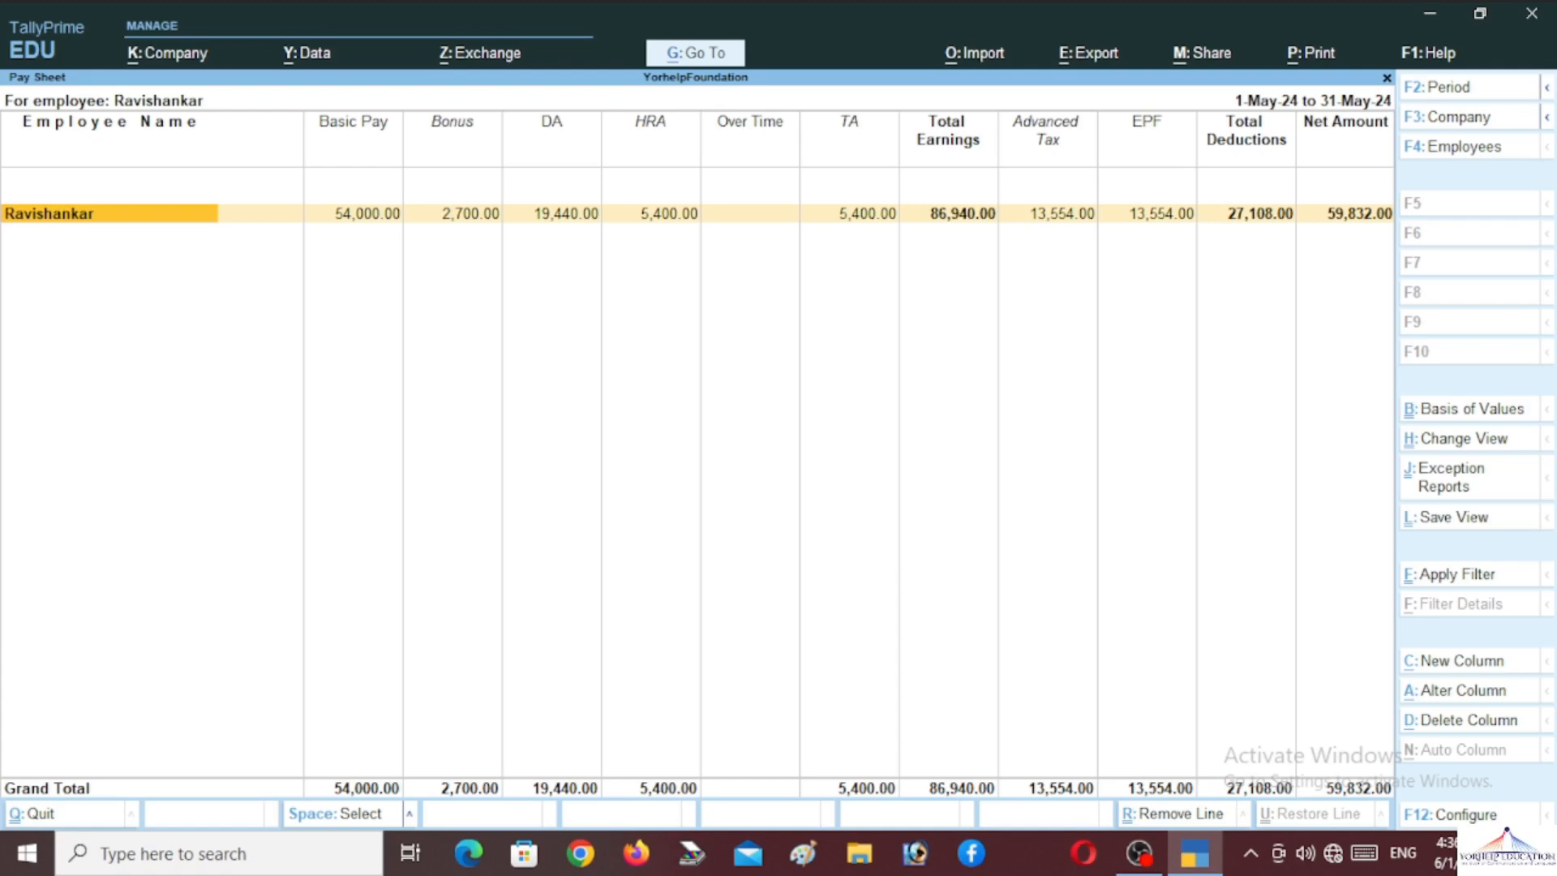
pyautogui.press('alt')
pyautogui.hotkey('alt', 'e')
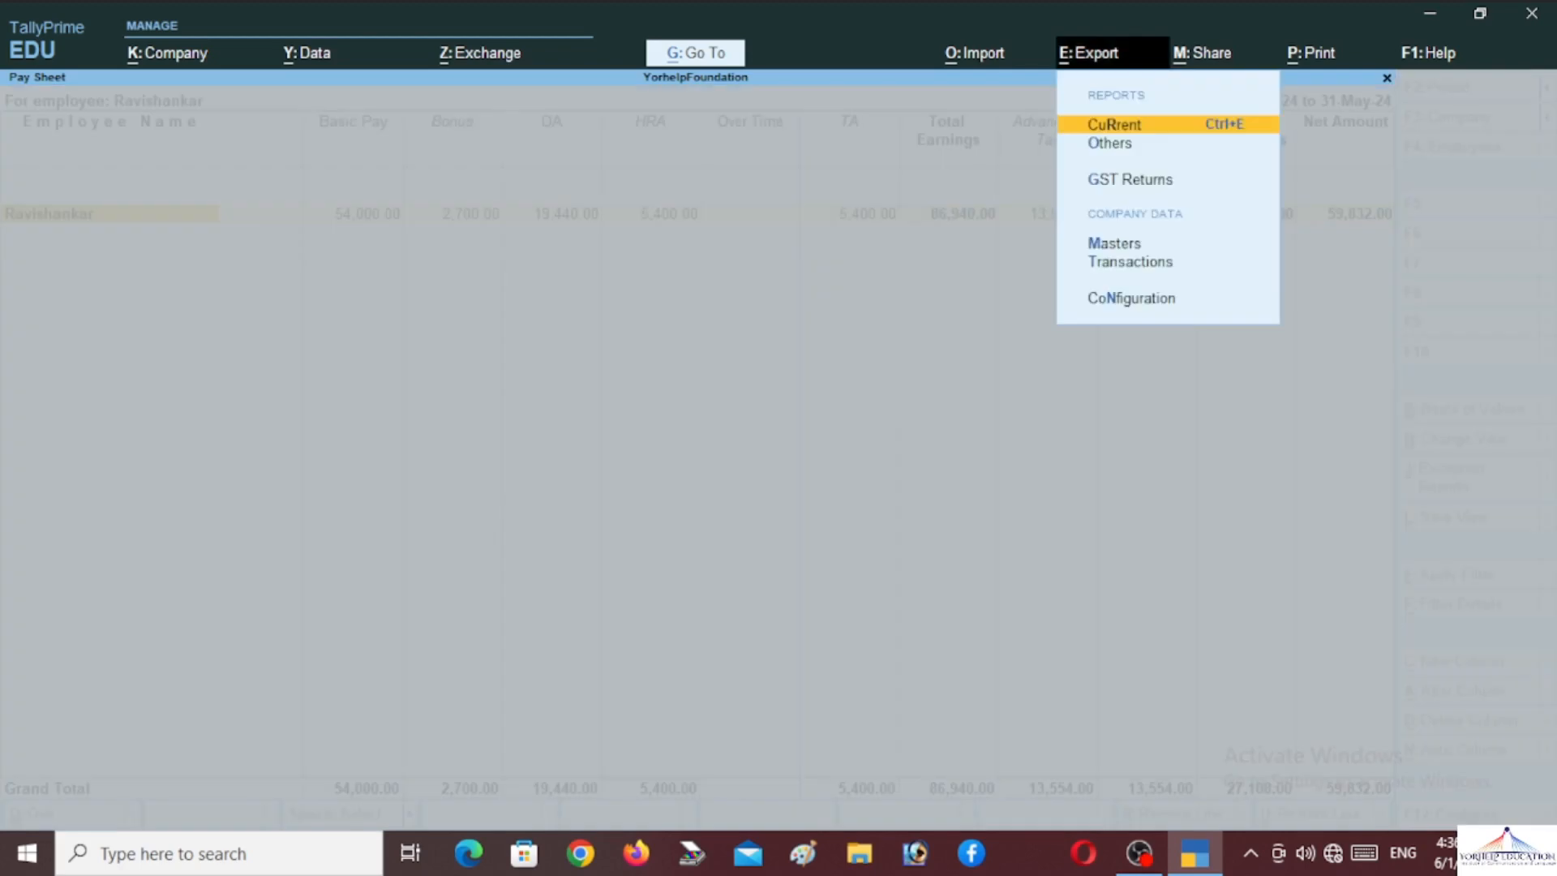
# Configure the Pay Sheet export as Excel (Spreadsheet), saving Pay Sheet.xlsx to the local drive
pyautogui.press('Return')
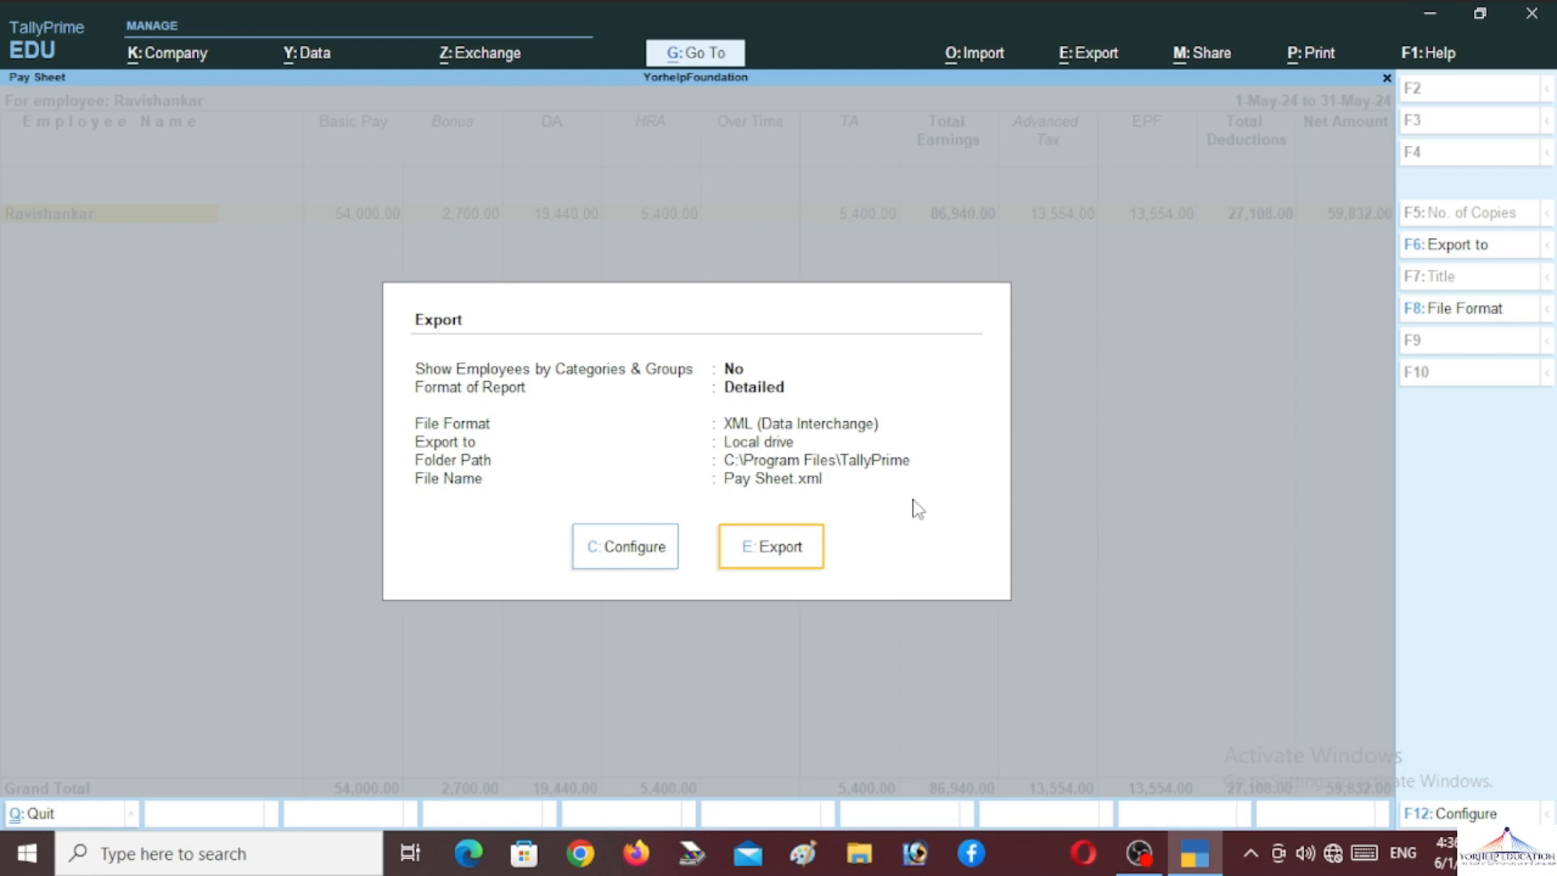
pyautogui.press('Left')
pyautogui.press('Return')
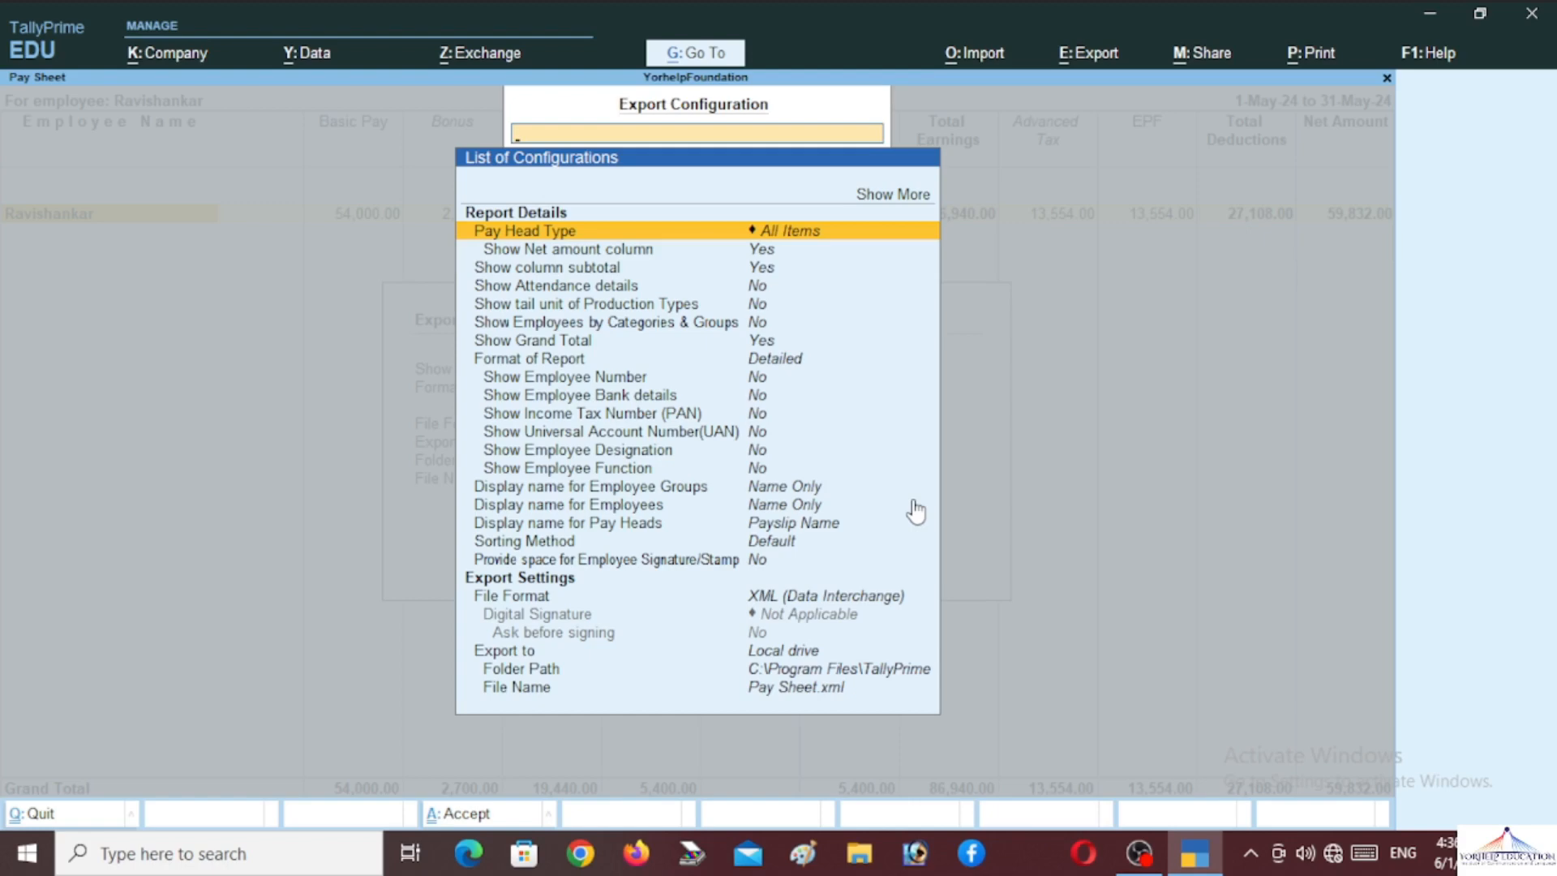
pyautogui.press('Down')
pyautogui.press('Down')
pyautogui.press('Down')
pyautogui.press('Down')
pyautogui.press('Down')
pyautogui.press('Down')
pyautogui.press('Down')
pyautogui.press('Down')
pyautogui.press('Down')
pyautogui.press('Down')
pyautogui.press('Down')
pyautogui.press('Down')
pyautogui.press('Down')
pyautogui.press('Down')
pyautogui.press('Down')
pyautogui.press('Down')
pyautogui.press('Down')
pyautogui.press('Down')
pyautogui.press('Down')
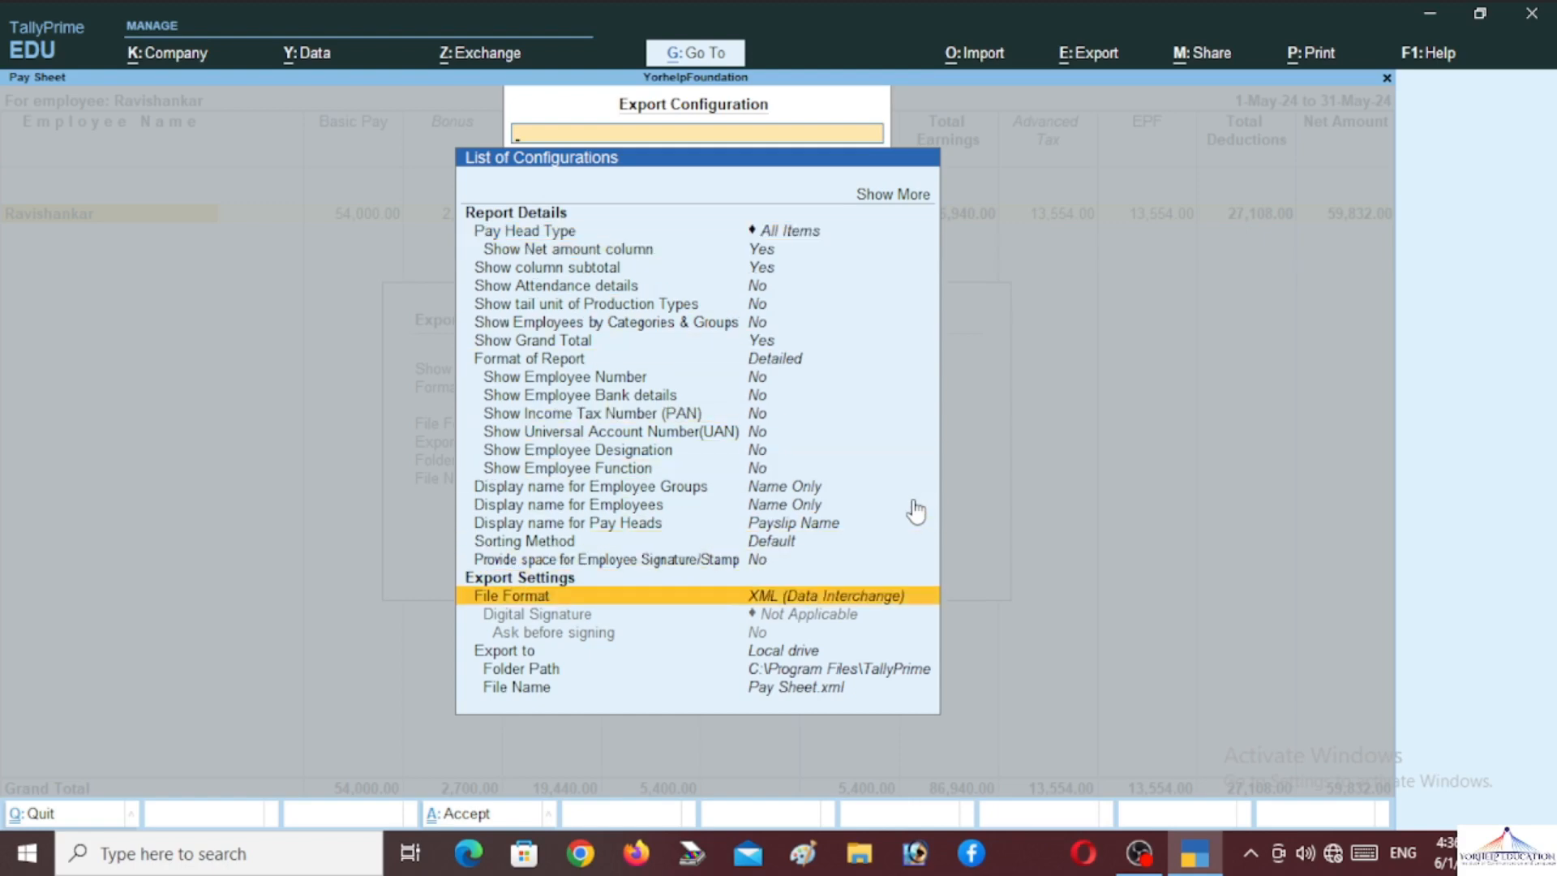
pyautogui.press('Return')
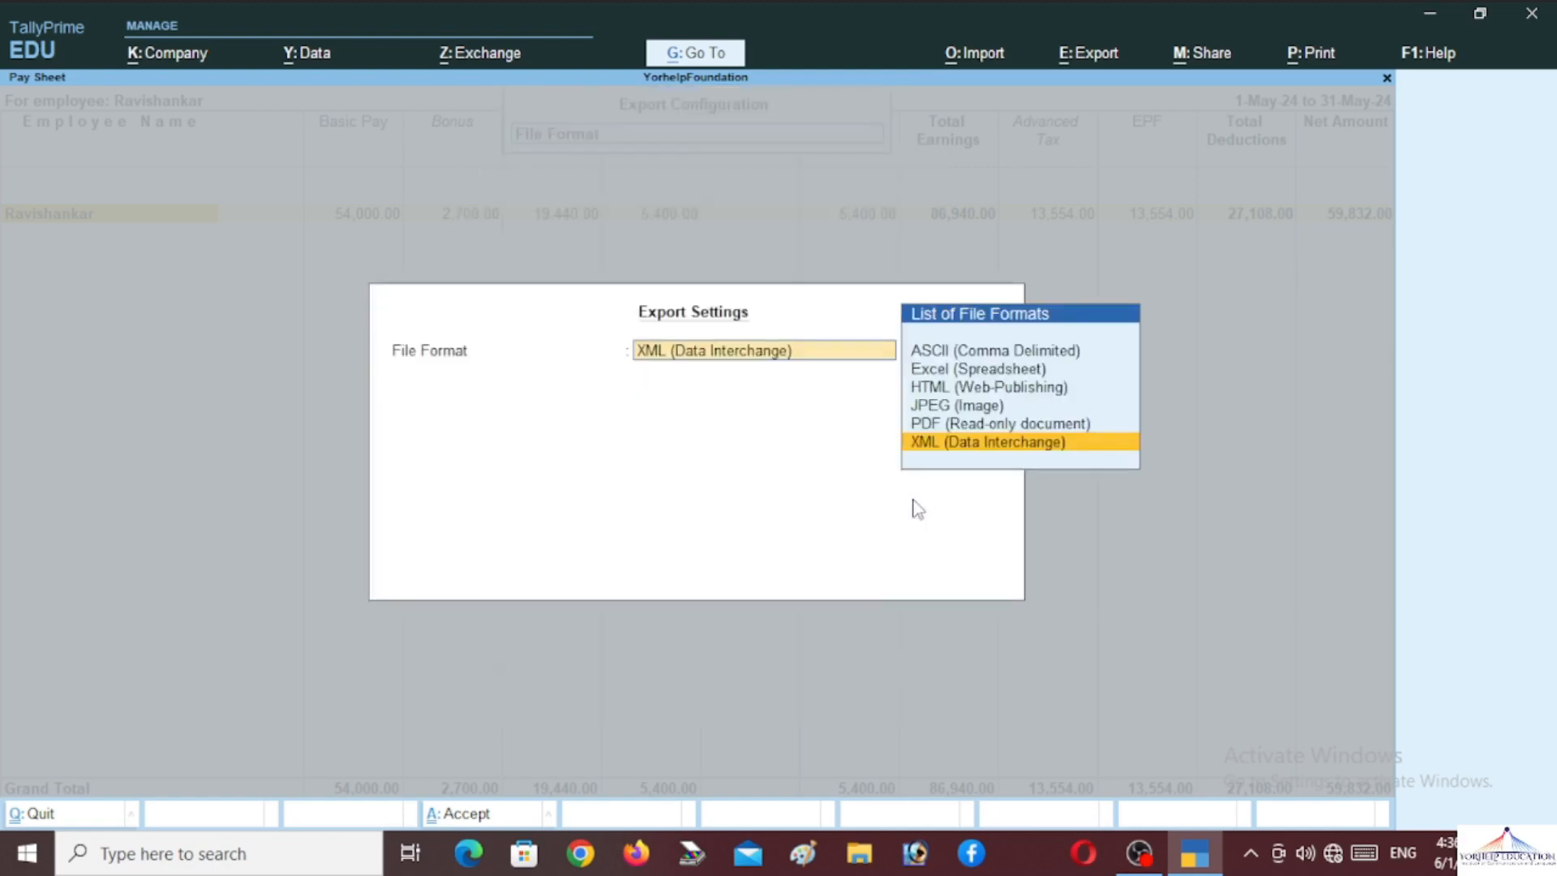
pyautogui.press('Up')
pyautogui.press('Up')
pyautogui.press('Up')
pyautogui.press('Up')
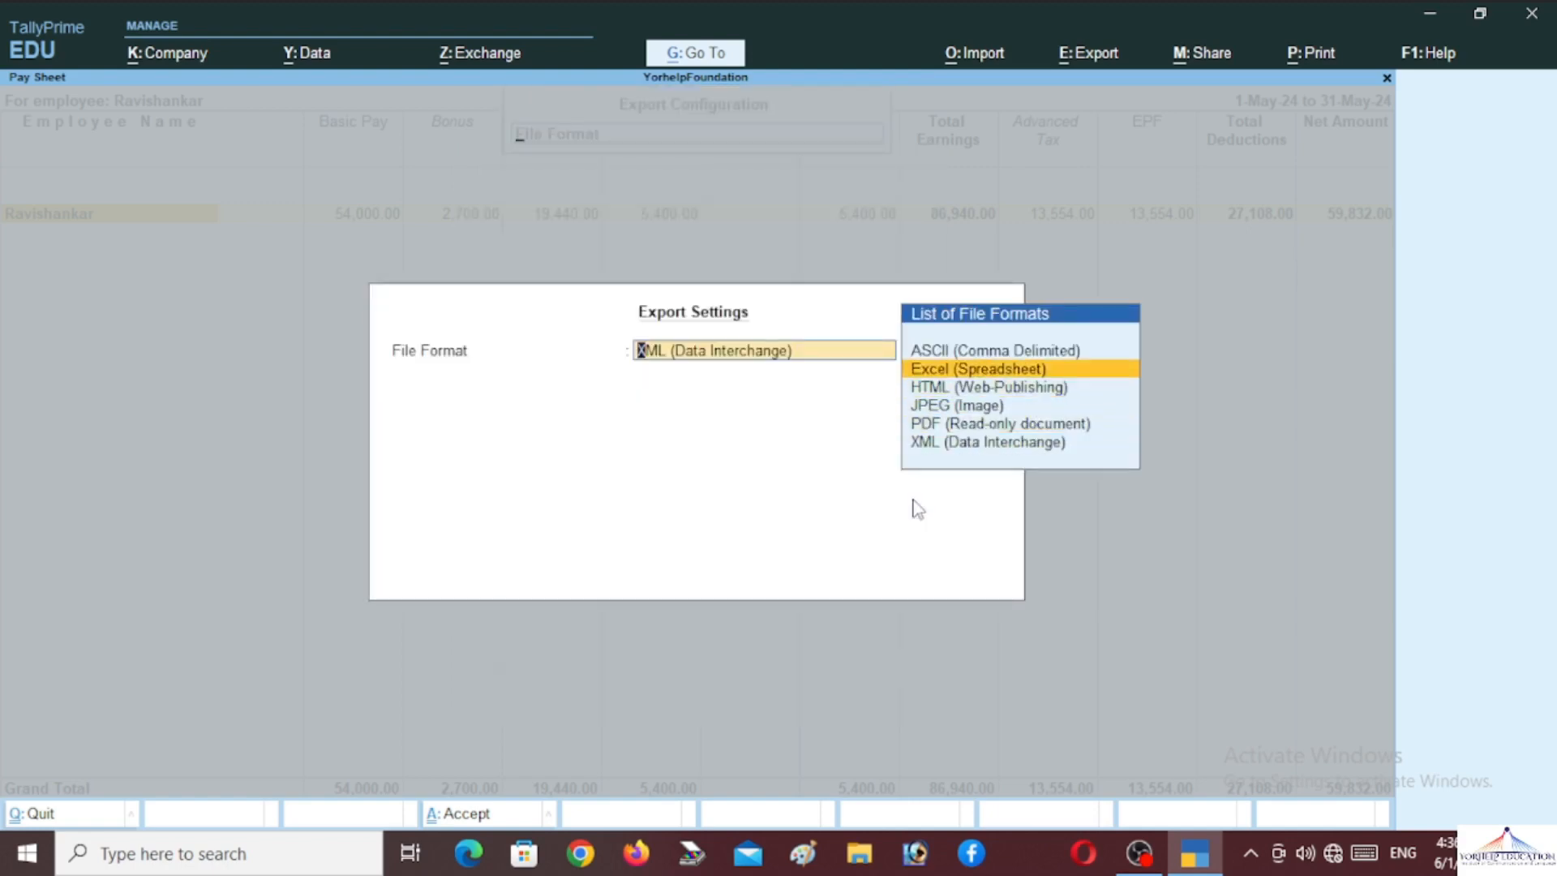
pyautogui.press('Return')
pyautogui.press('Return')
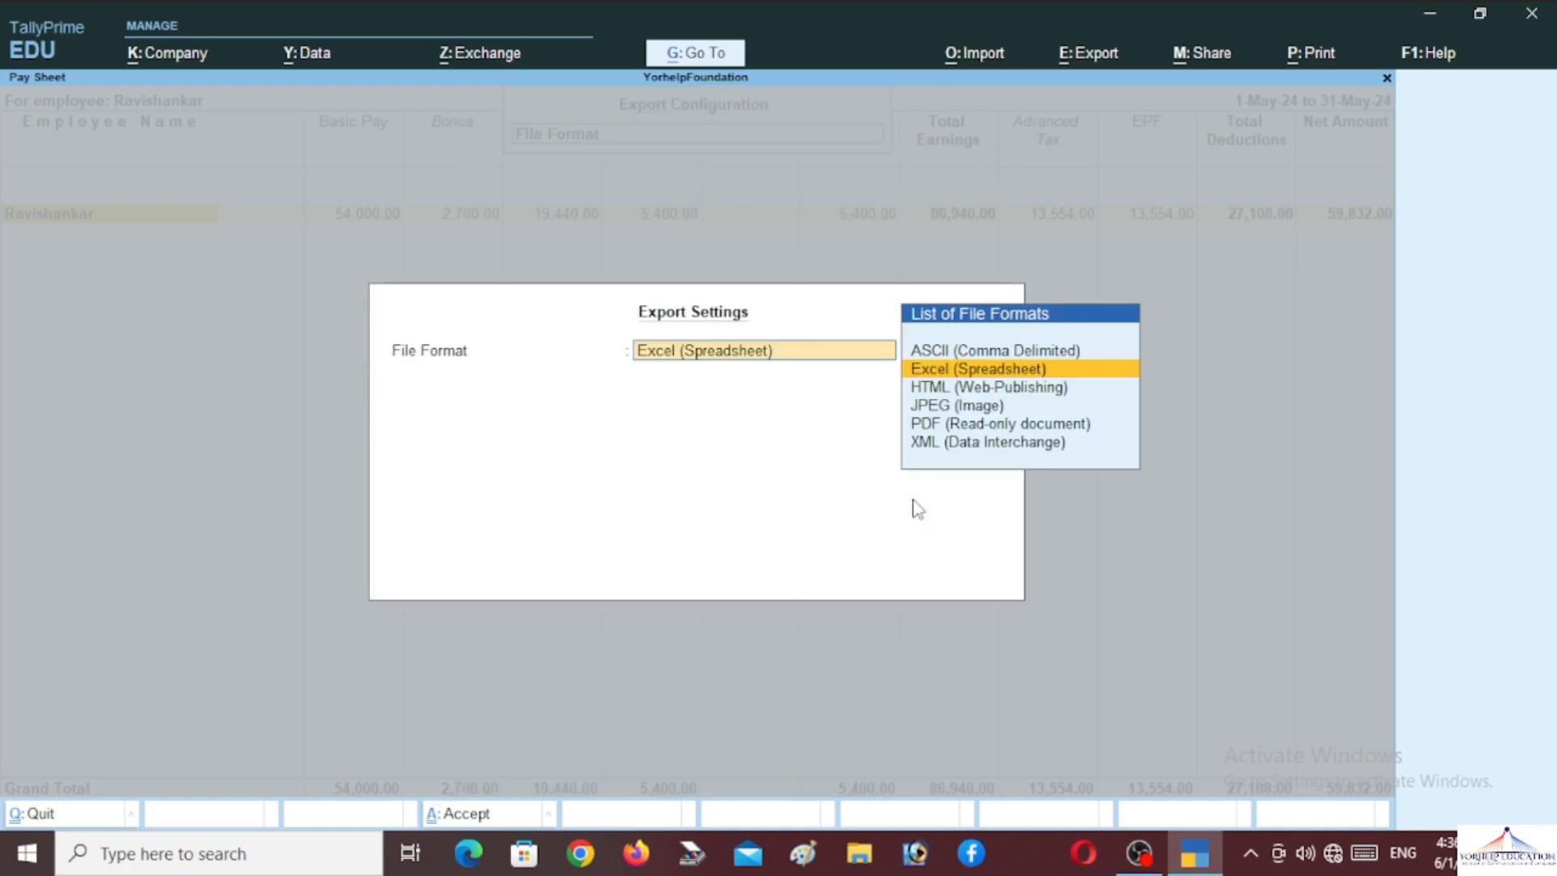
pyautogui.press('Return')
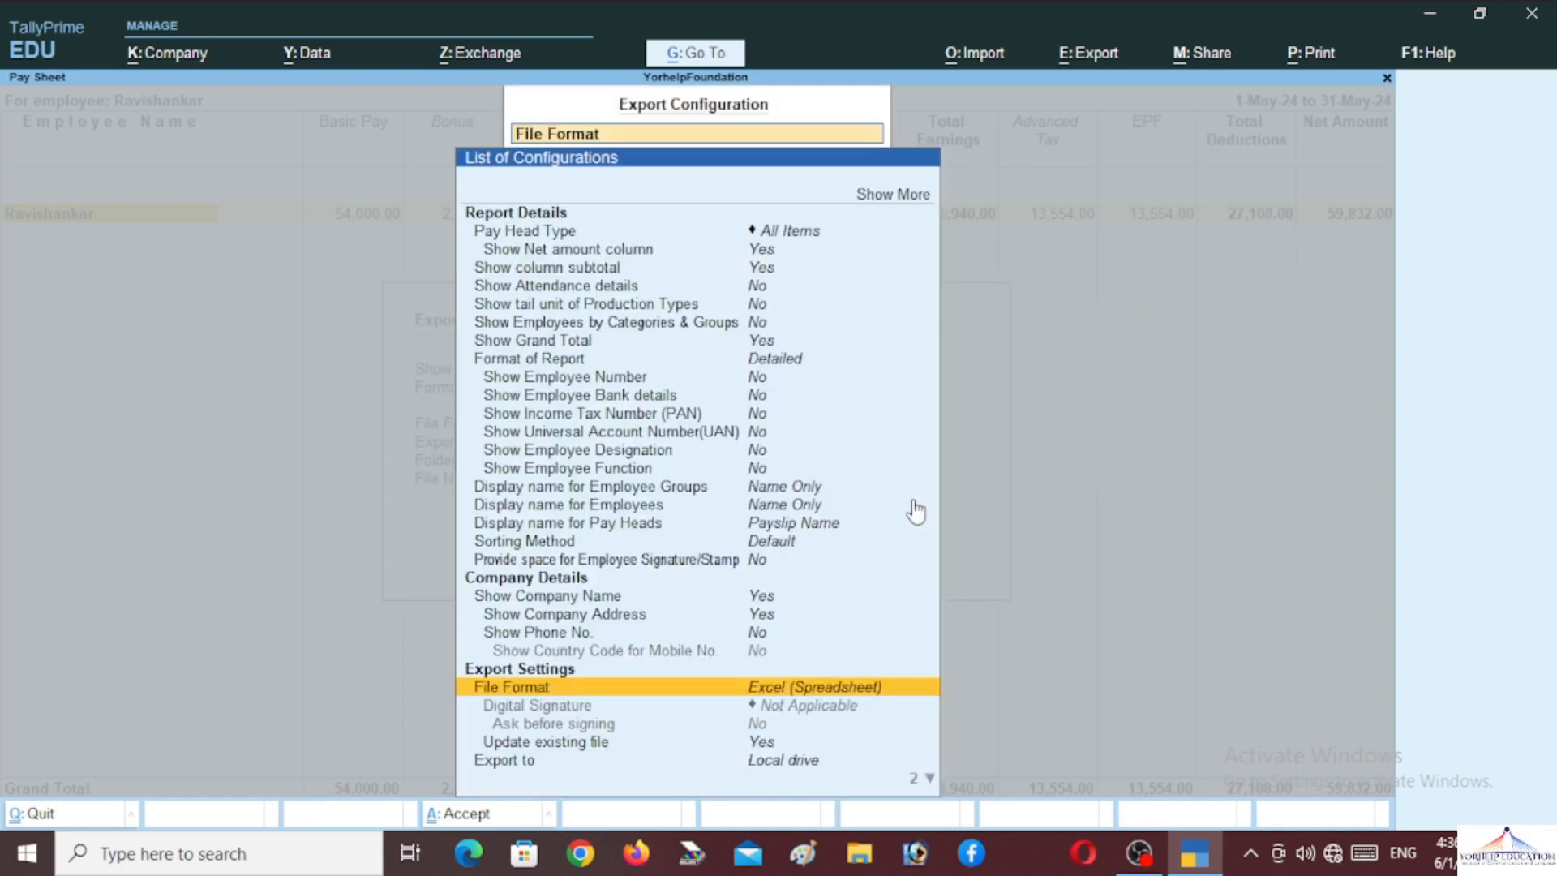
pyautogui.hotkey('ctrl', 'a')
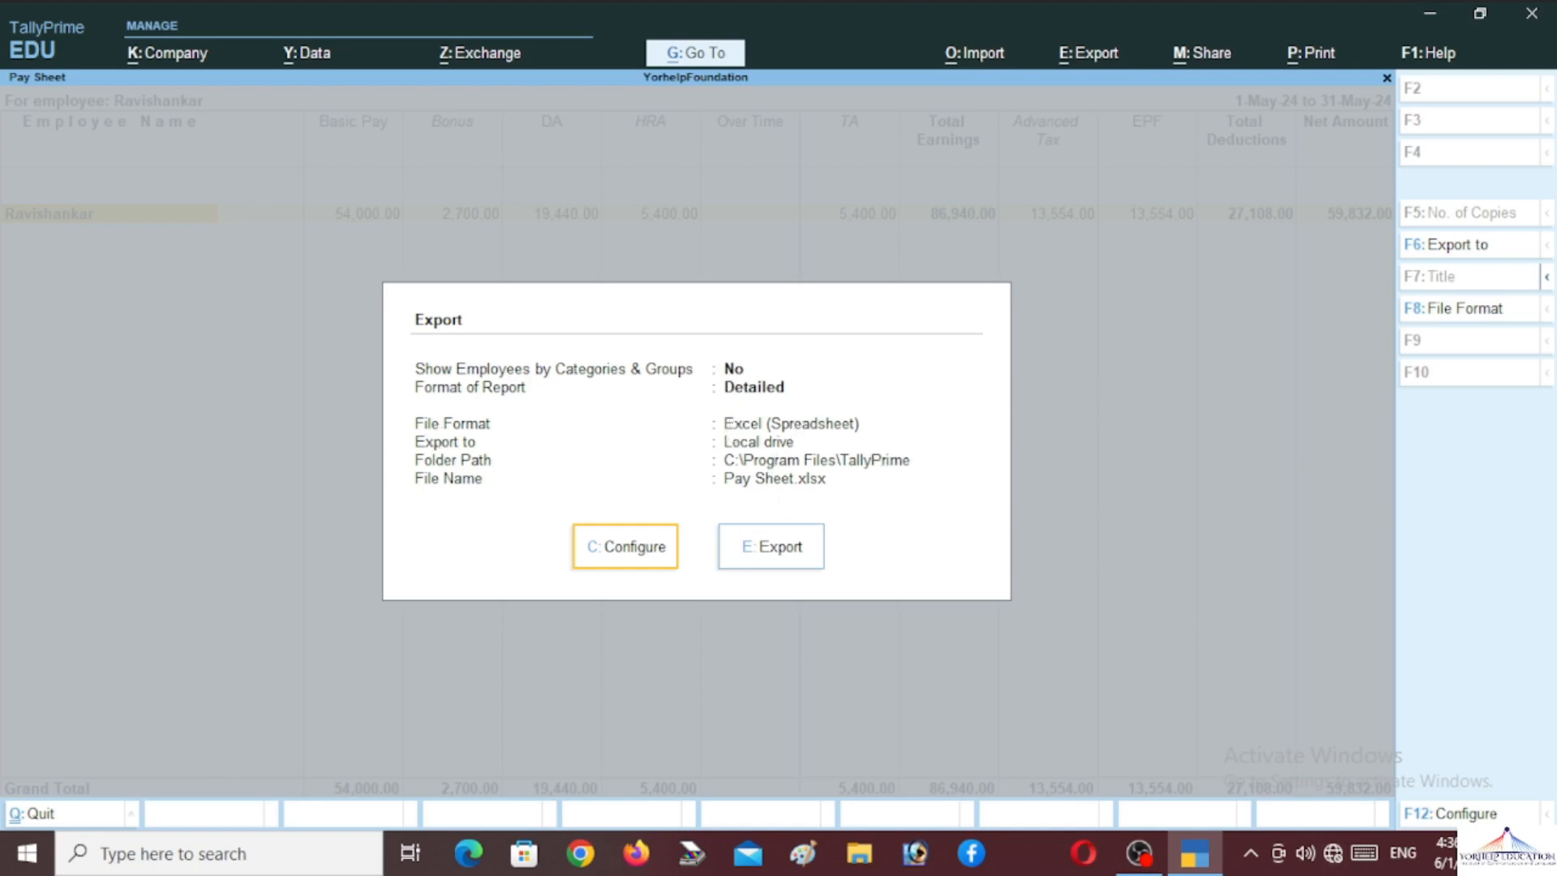
pyautogui.press('Right')
# Export the pay sheet to Excel and dismiss the Office activation notice
pyautogui.press('Return')
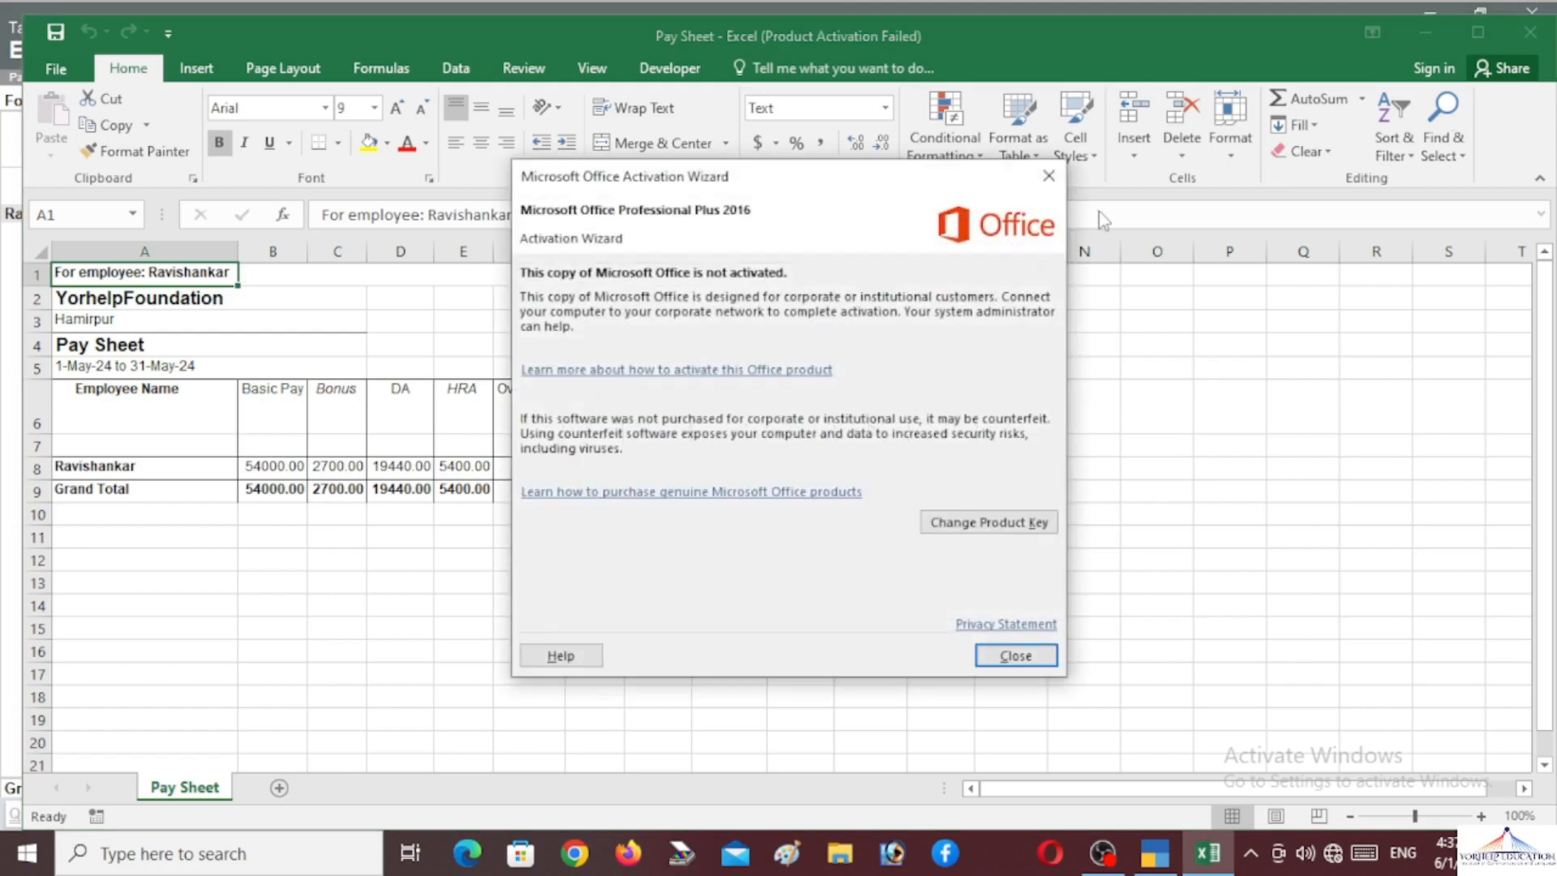
pyautogui.click(1048, 176)
pyautogui.press('Down')
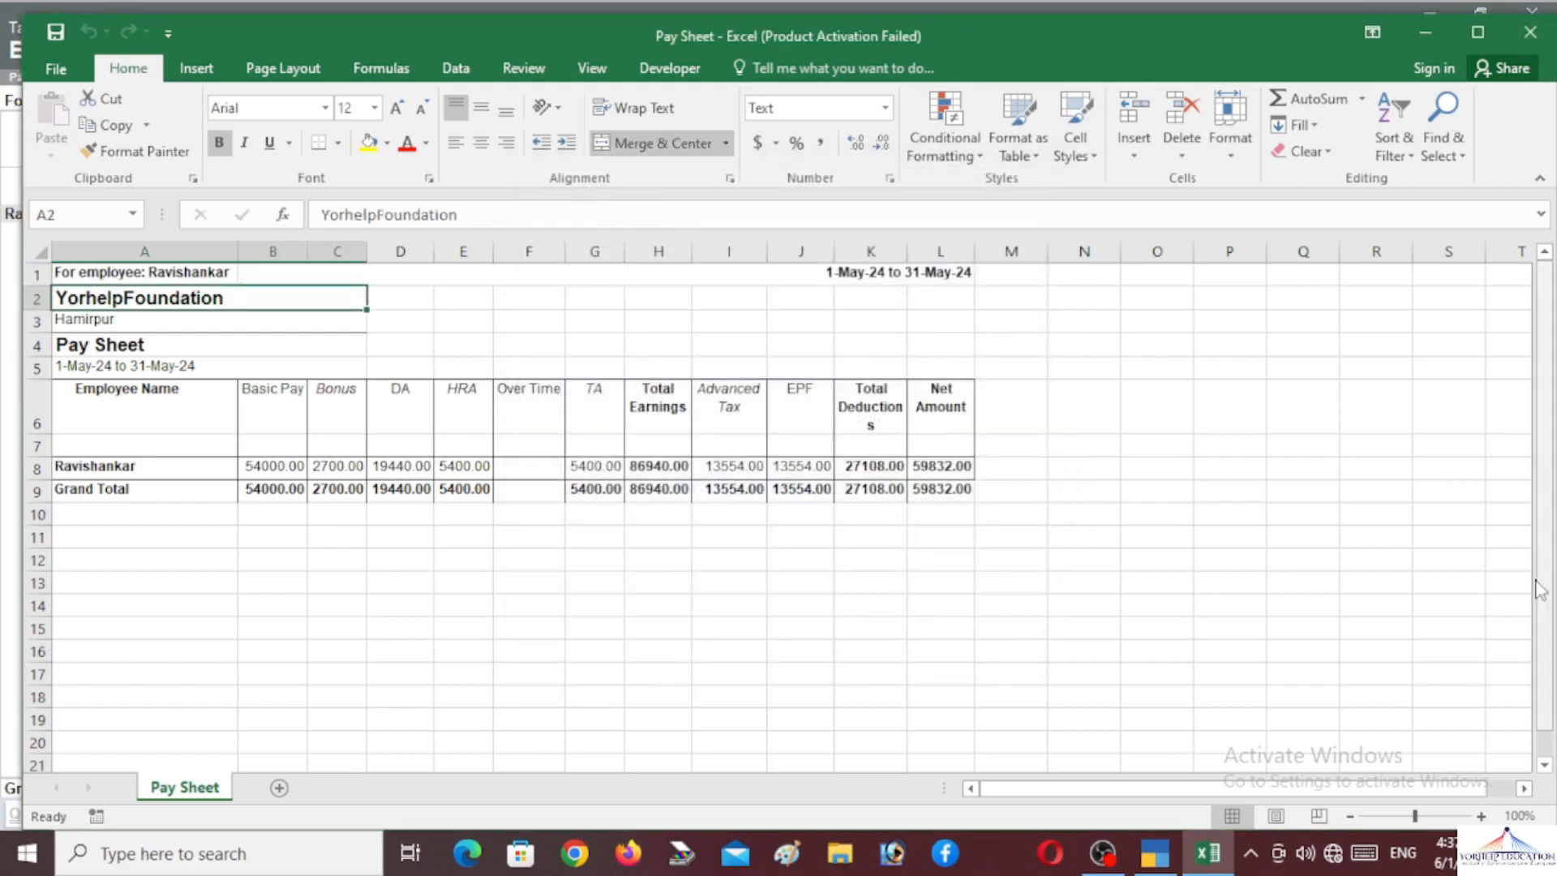
pyautogui.press('Up')
# Check the exported table A5:L10 at 166% zoom, then minimize Excel
pyautogui.press('Down')
pyautogui.press('Down')
pyautogui.press('Down')
pyautogui.press('Down')
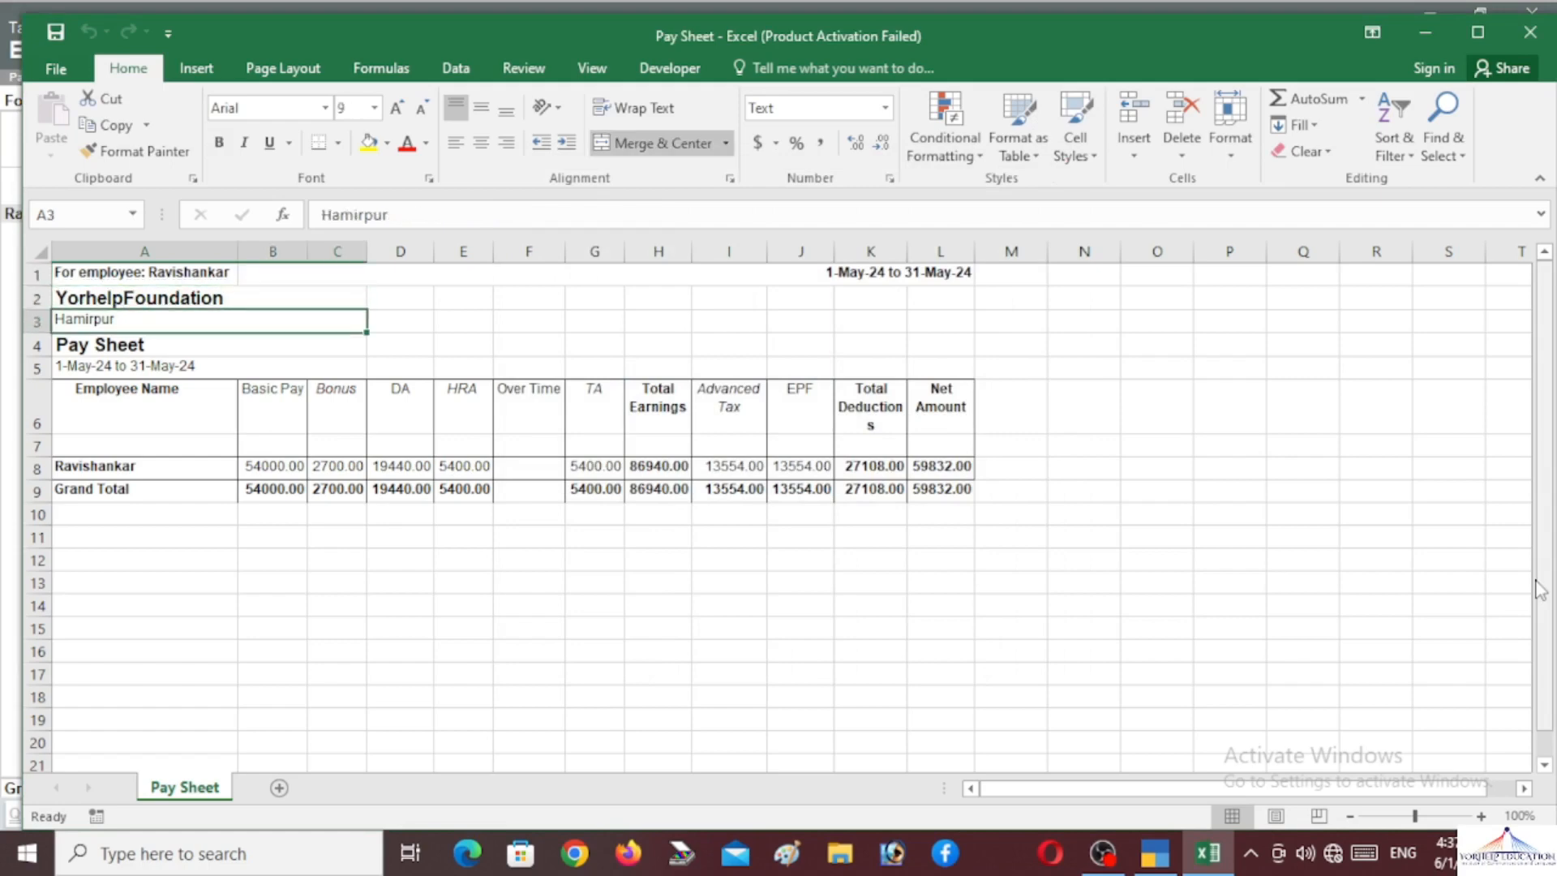
pyautogui.press('Down')
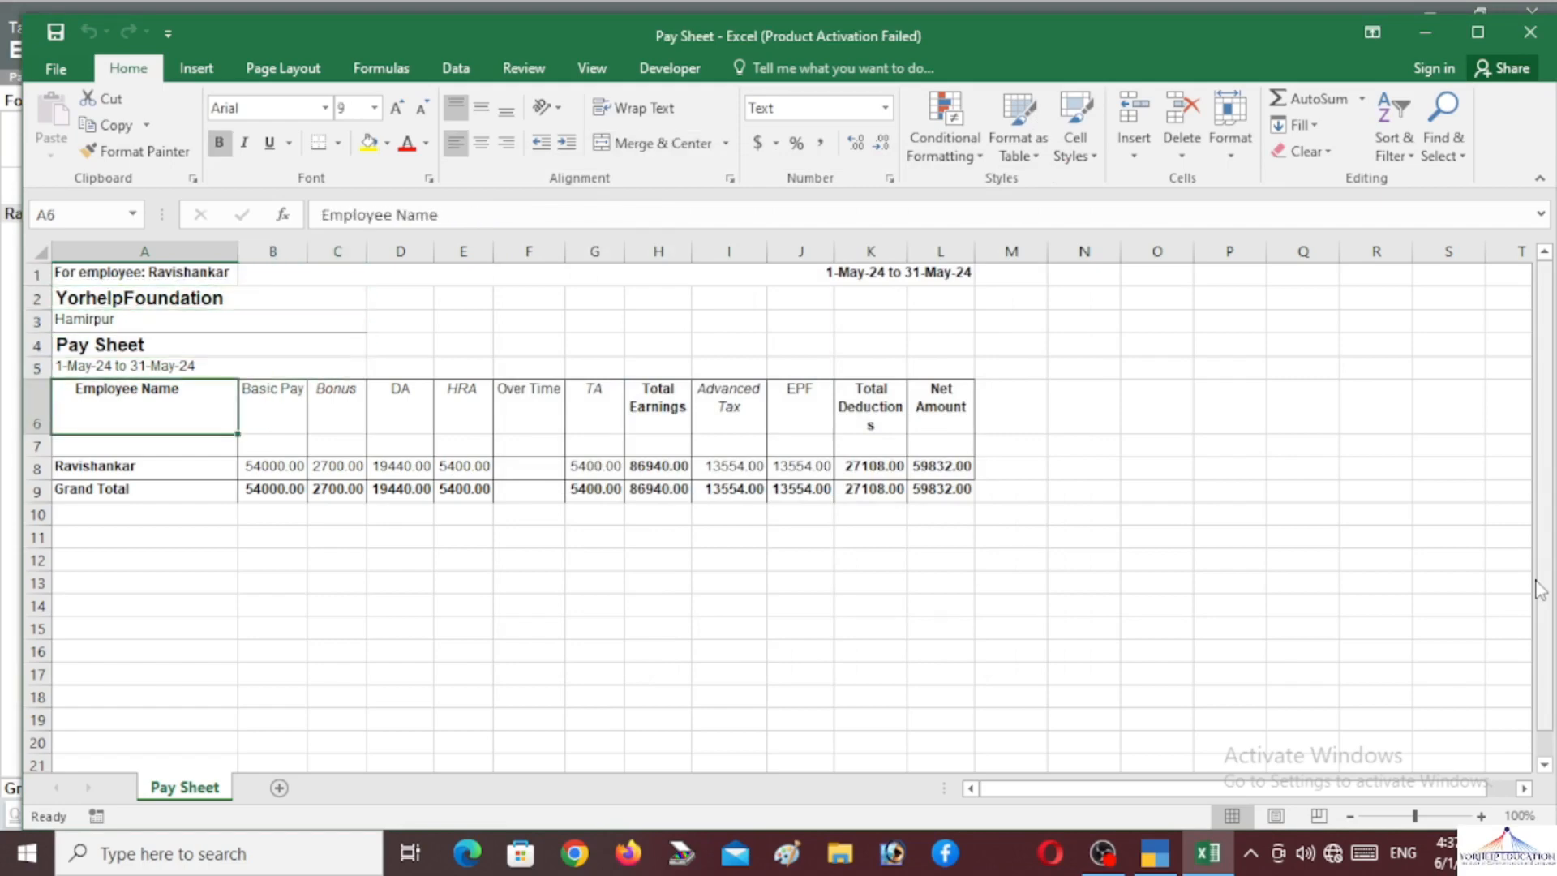
pyautogui.press('Down')
pyautogui.press('Right')
pyautogui.press('Right')
pyautogui.press('Right')
pyautogui.press('Right')
pyautogui.press('Right')
pyautogui.press('Right')
pyautogui.press('Right')
pyautogui.press('Right')
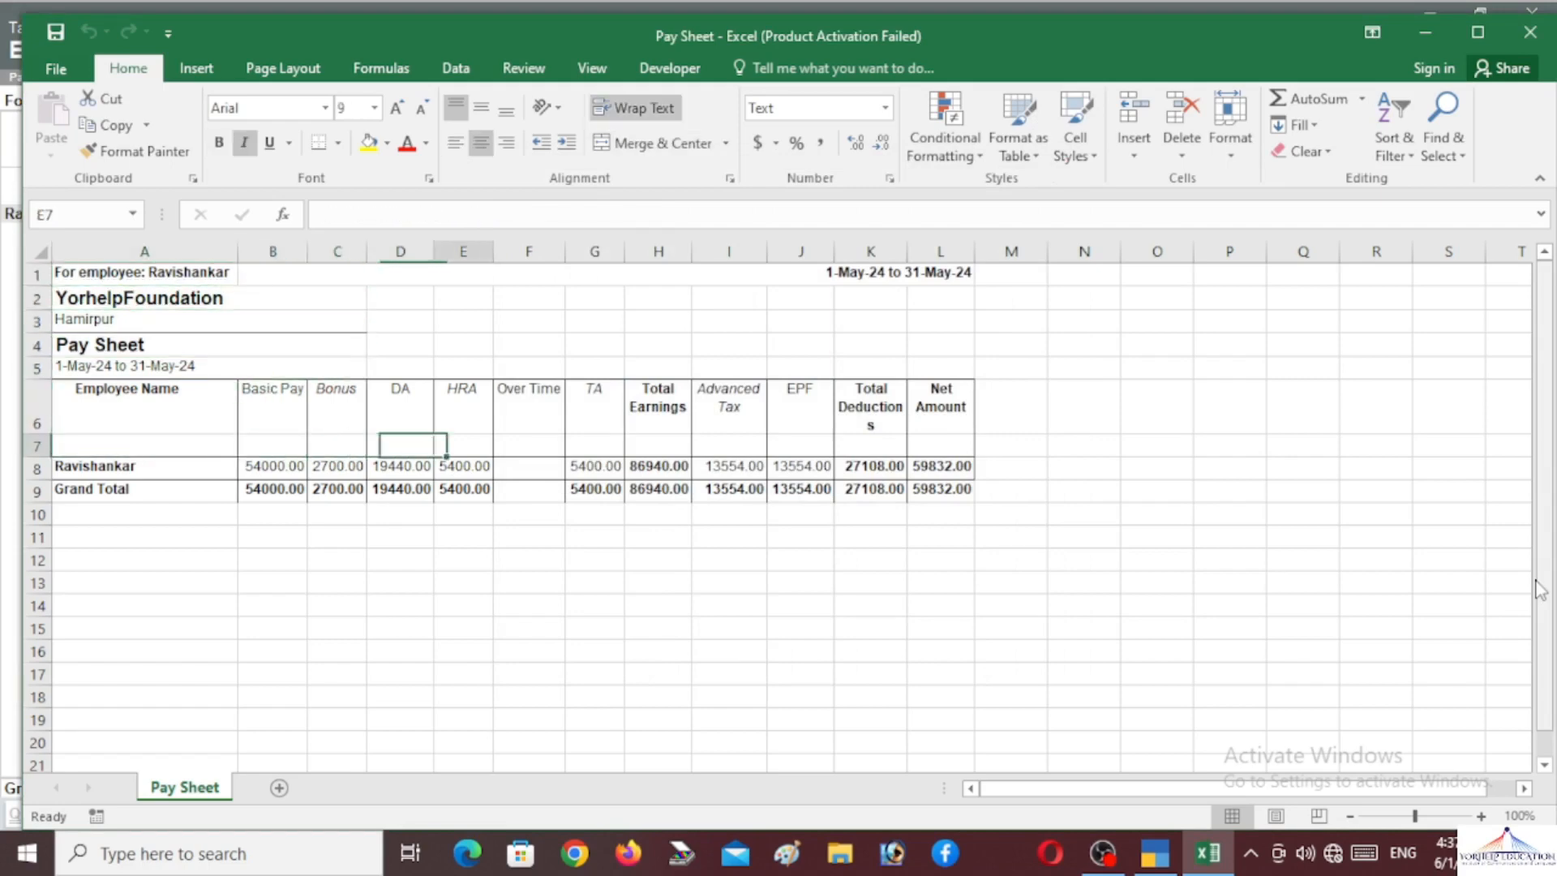
pyautogui.press('Right')
pyautogui.press('Right')
pyautogui.press('Right')
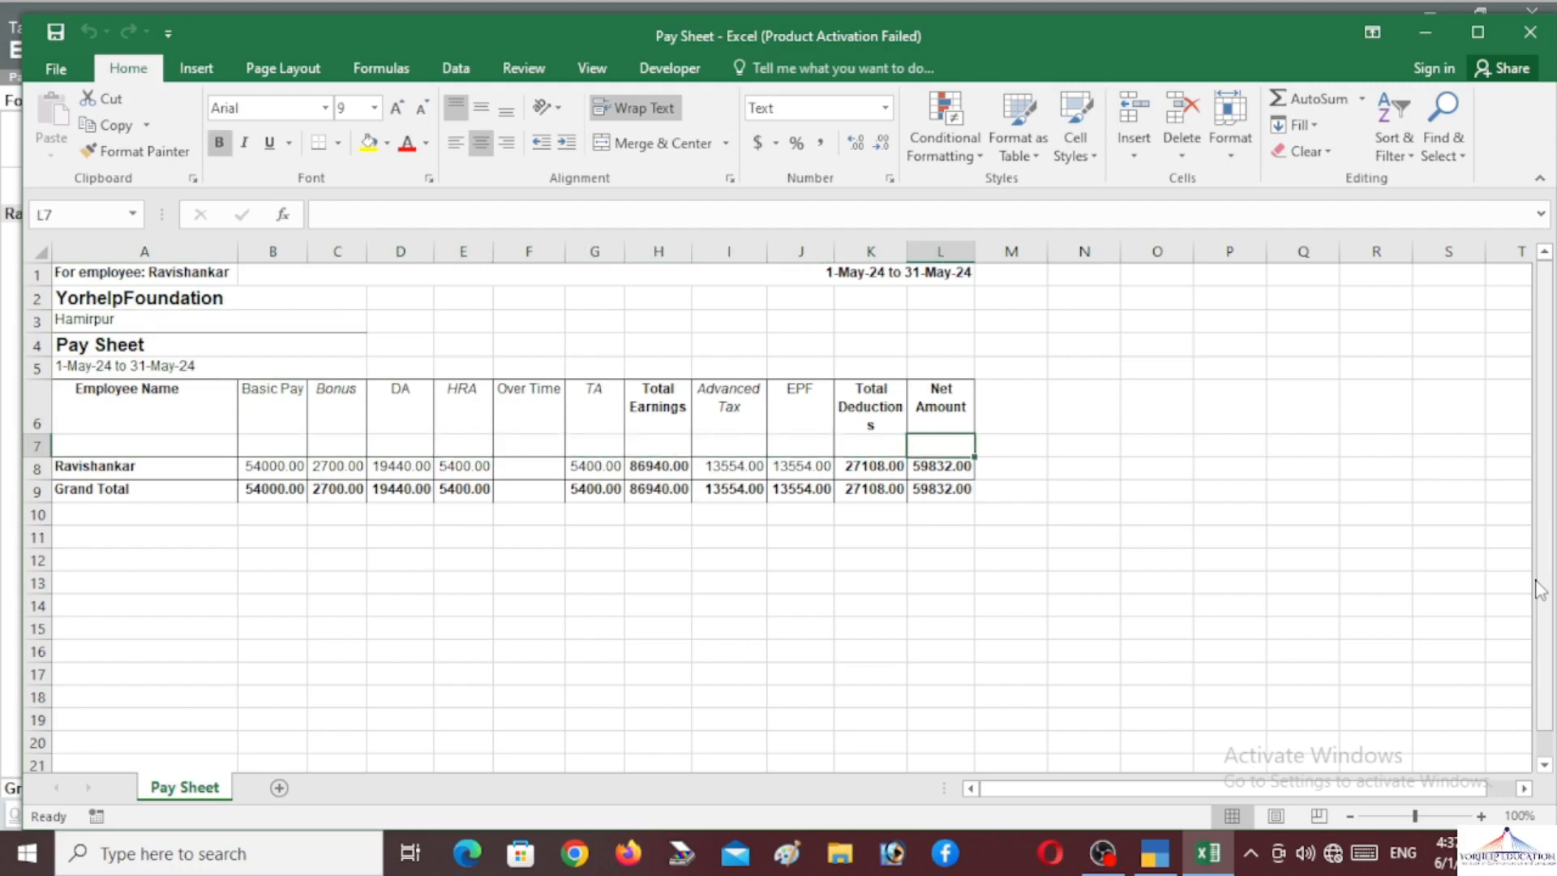
pyautogui.moveTo(938, 505); pyautogui.dragTo(112, 367)
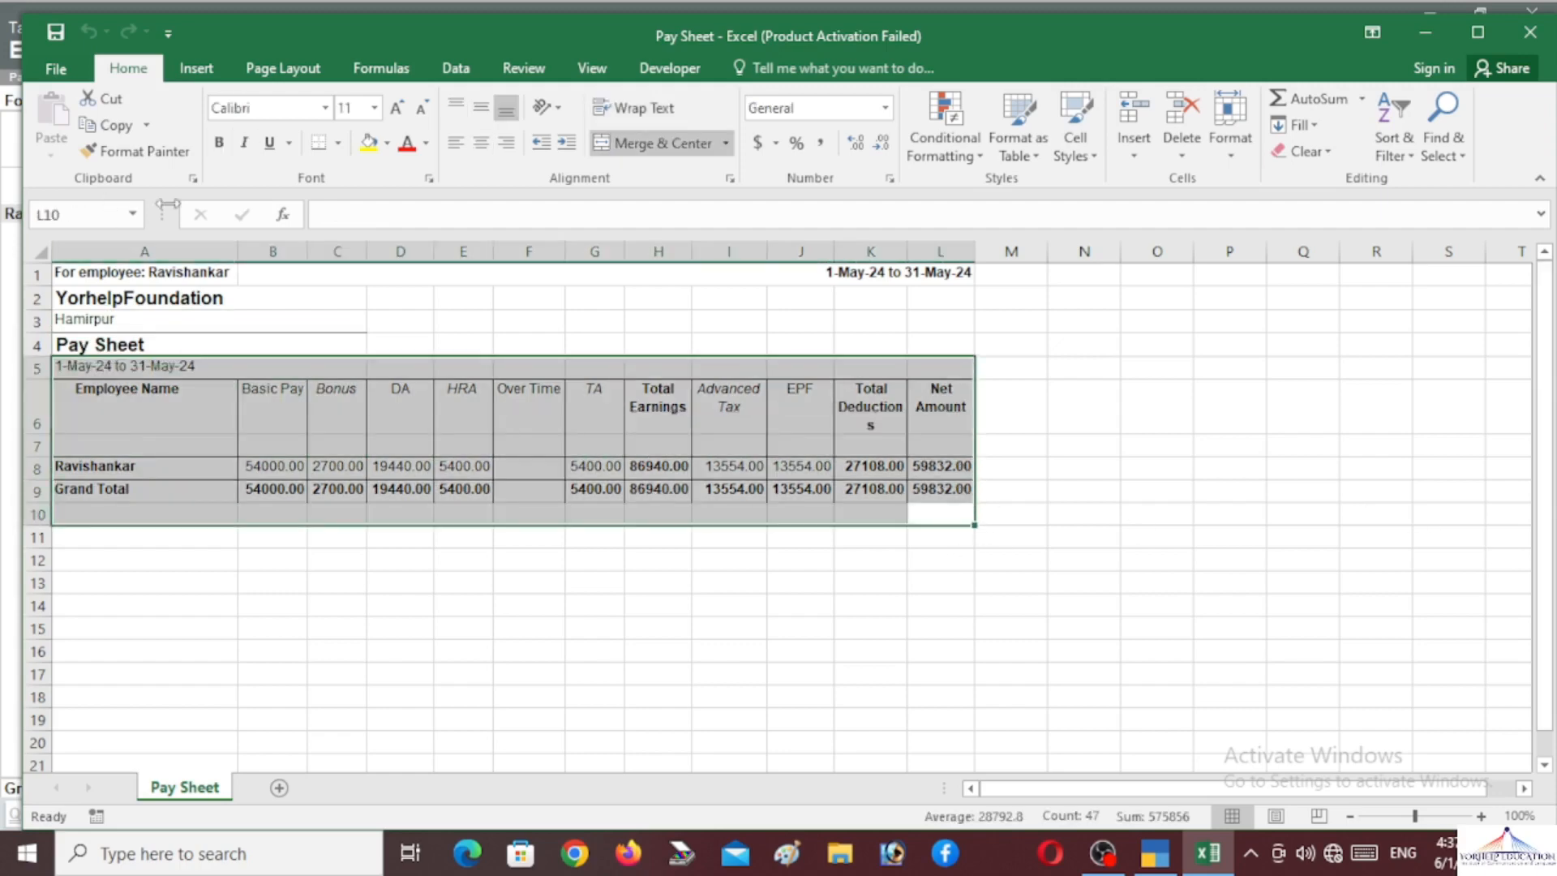
pyautogui.click(1427, 816)
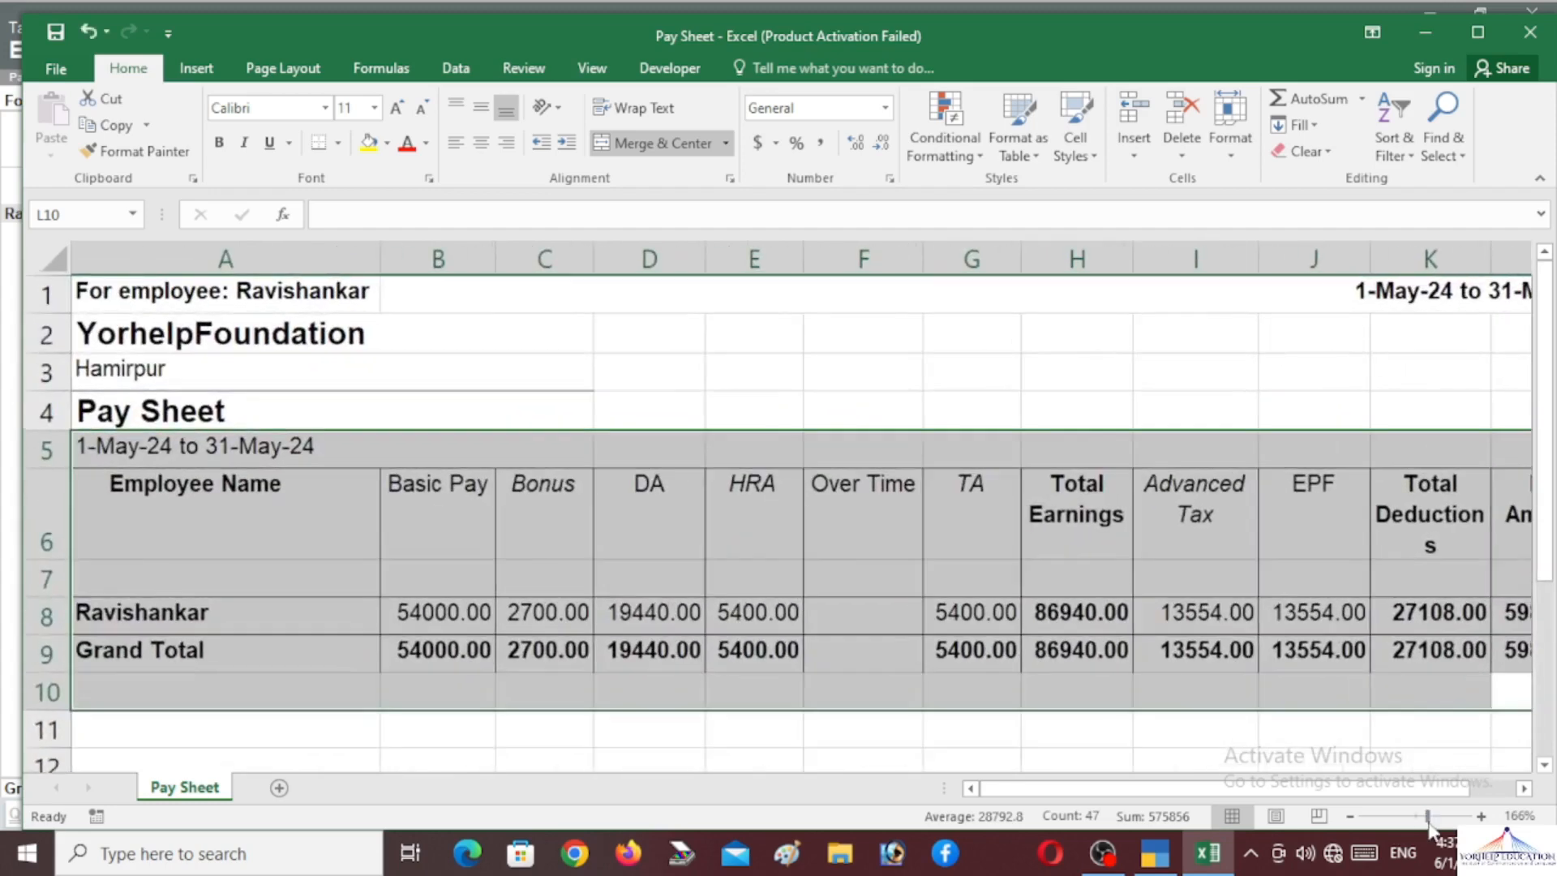
pyautogui.click(1428, 34)
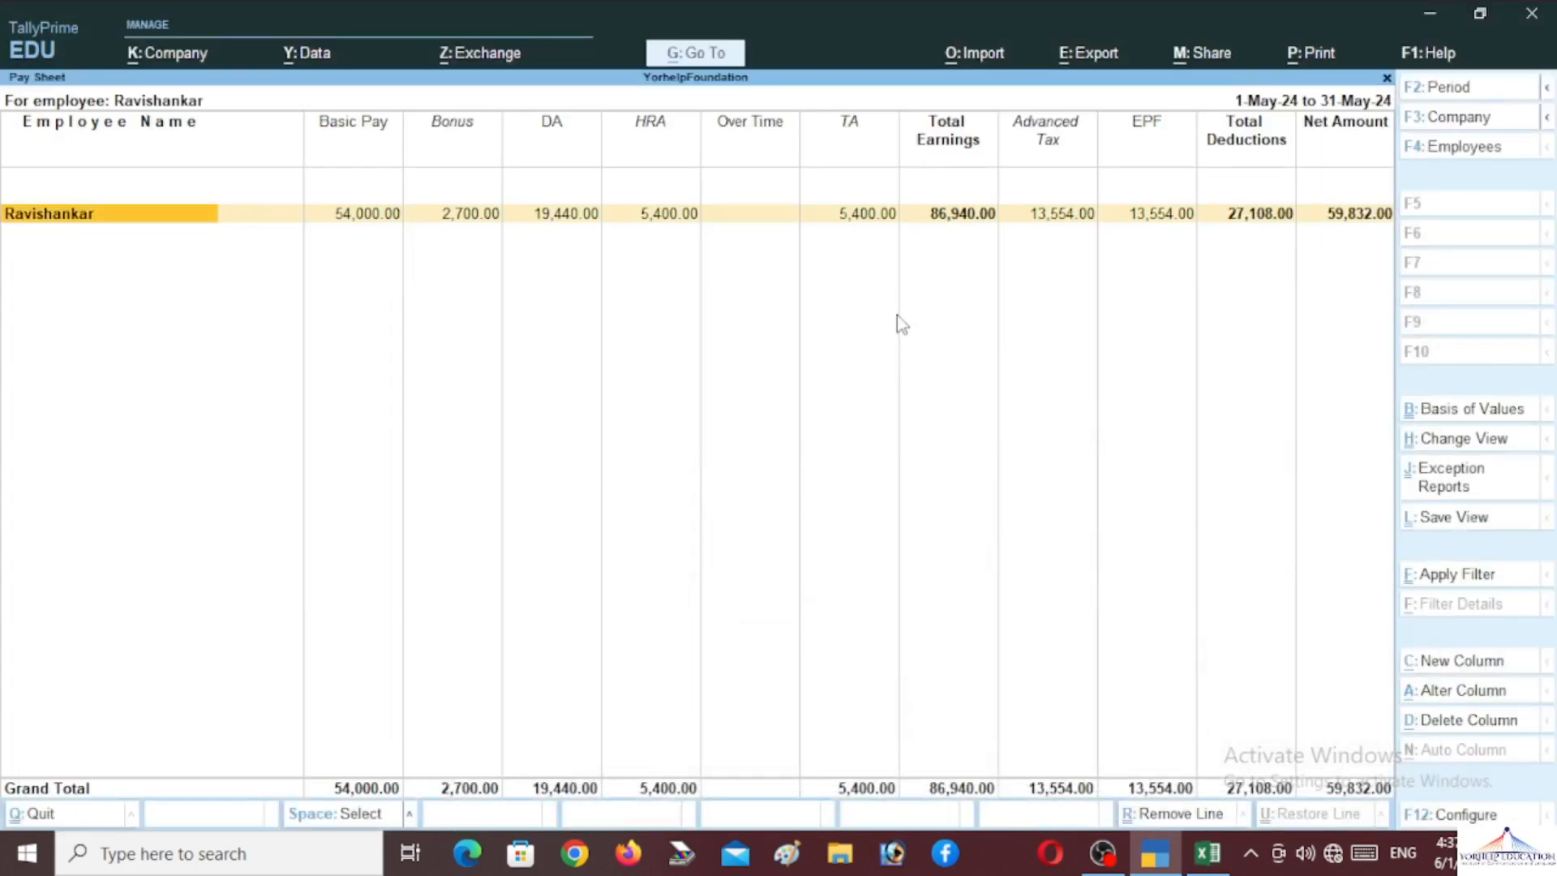
# Close the Pay Sheet and review the Attendance Sheet for both employees
pyautogui.press('Escape')
pyautogui.press('Escape')
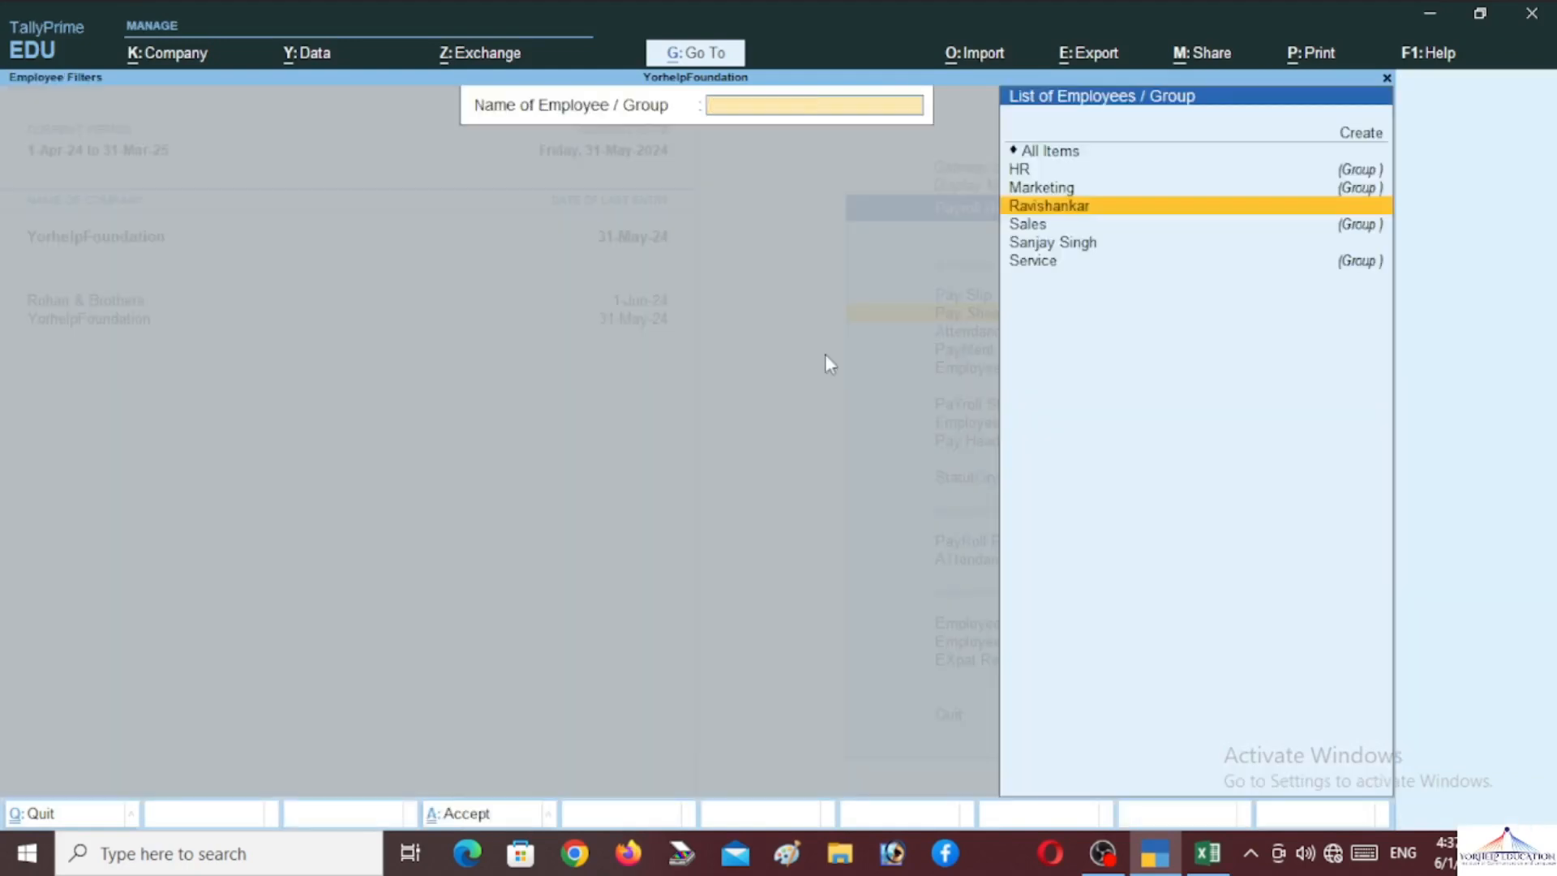
pyautogui.press('Escape')
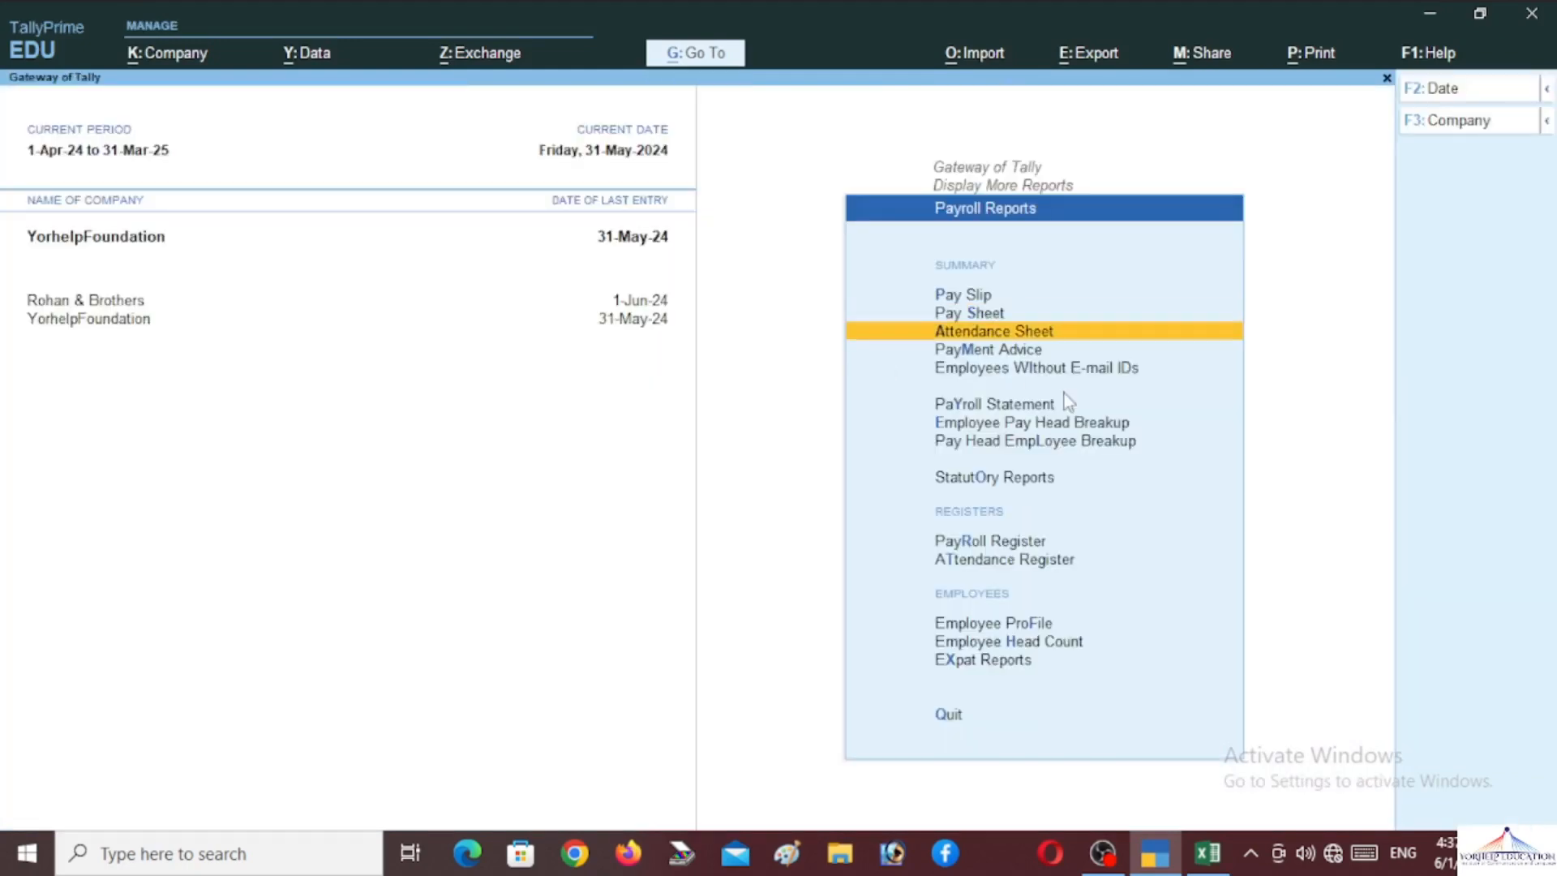
pyautogui.press('Return')
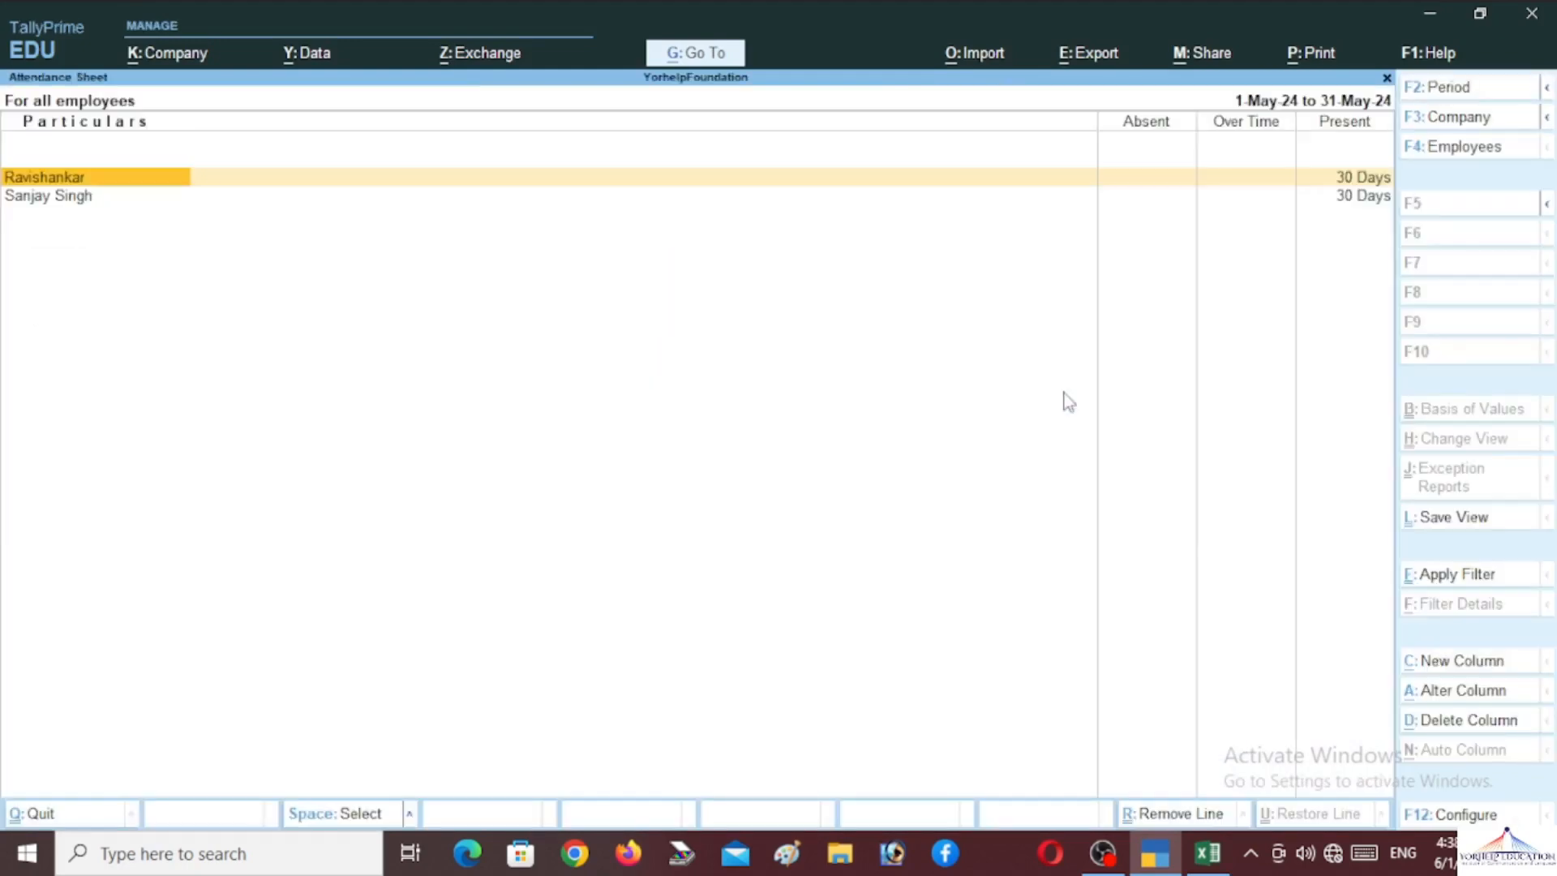
pyautogui.press('Down')
pyautogui.press('Up')
pyautogui.press('Escape')
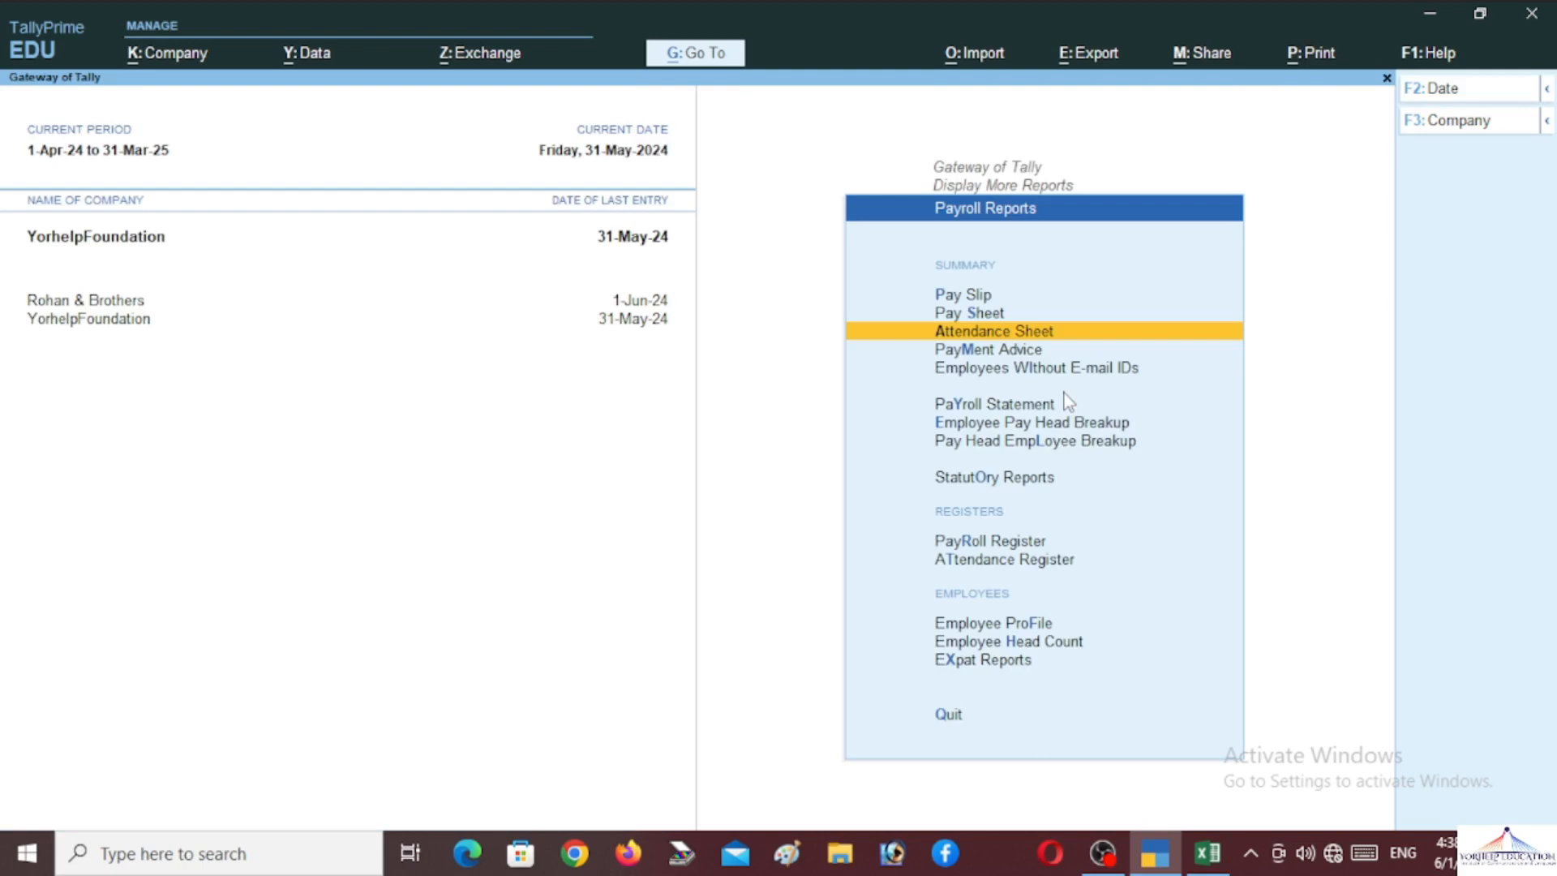
# Preview the Payment Advice instead of printing it
pyautogui.press('Down')
pyautogui.press('Return')
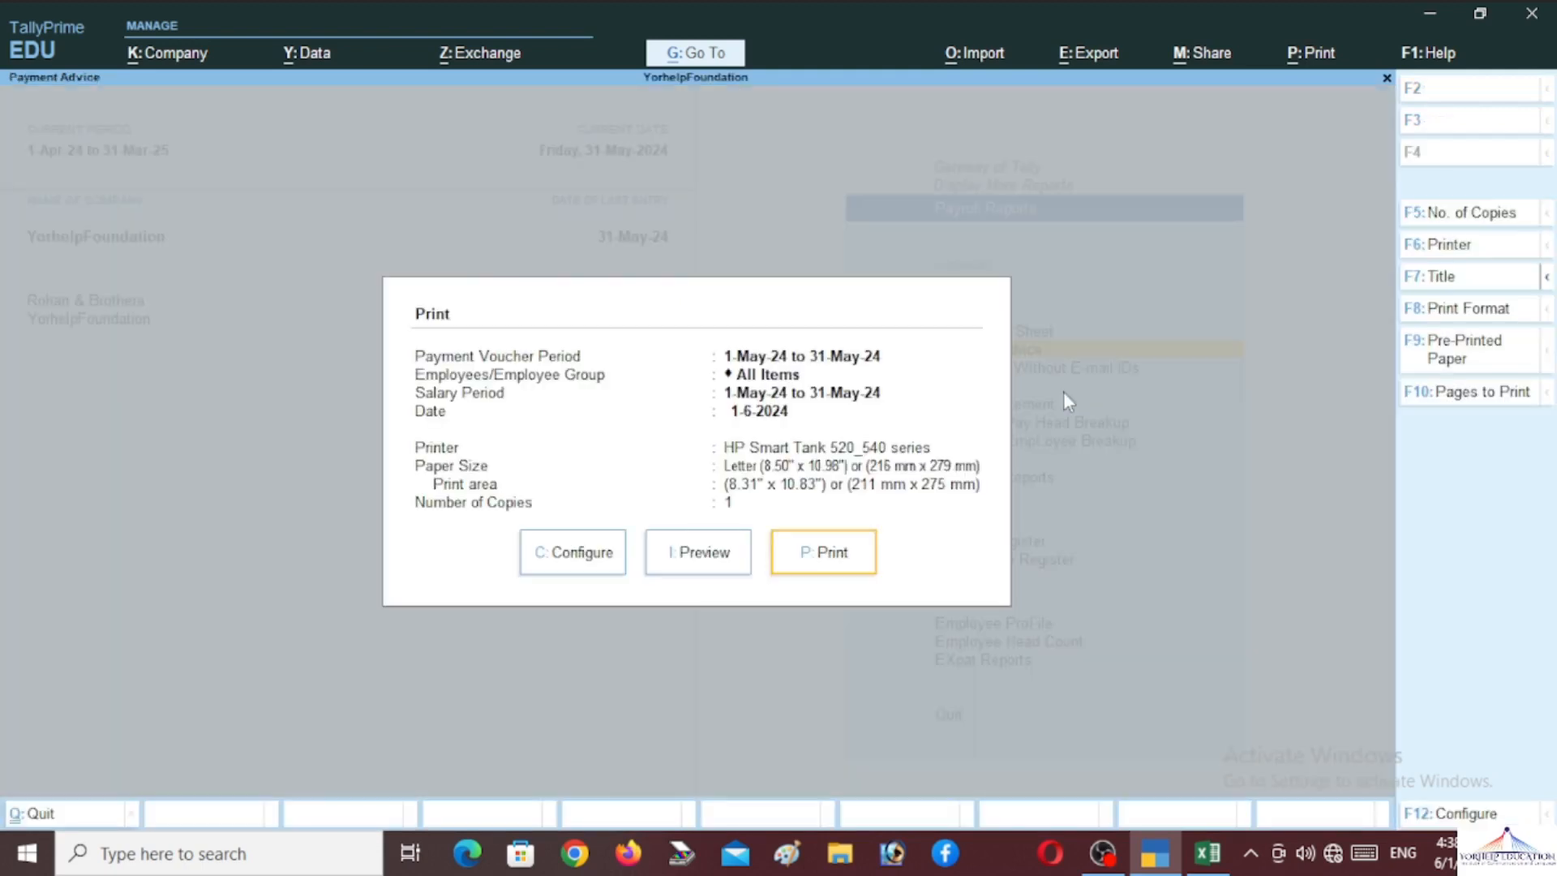
pyautogui.press('Left')
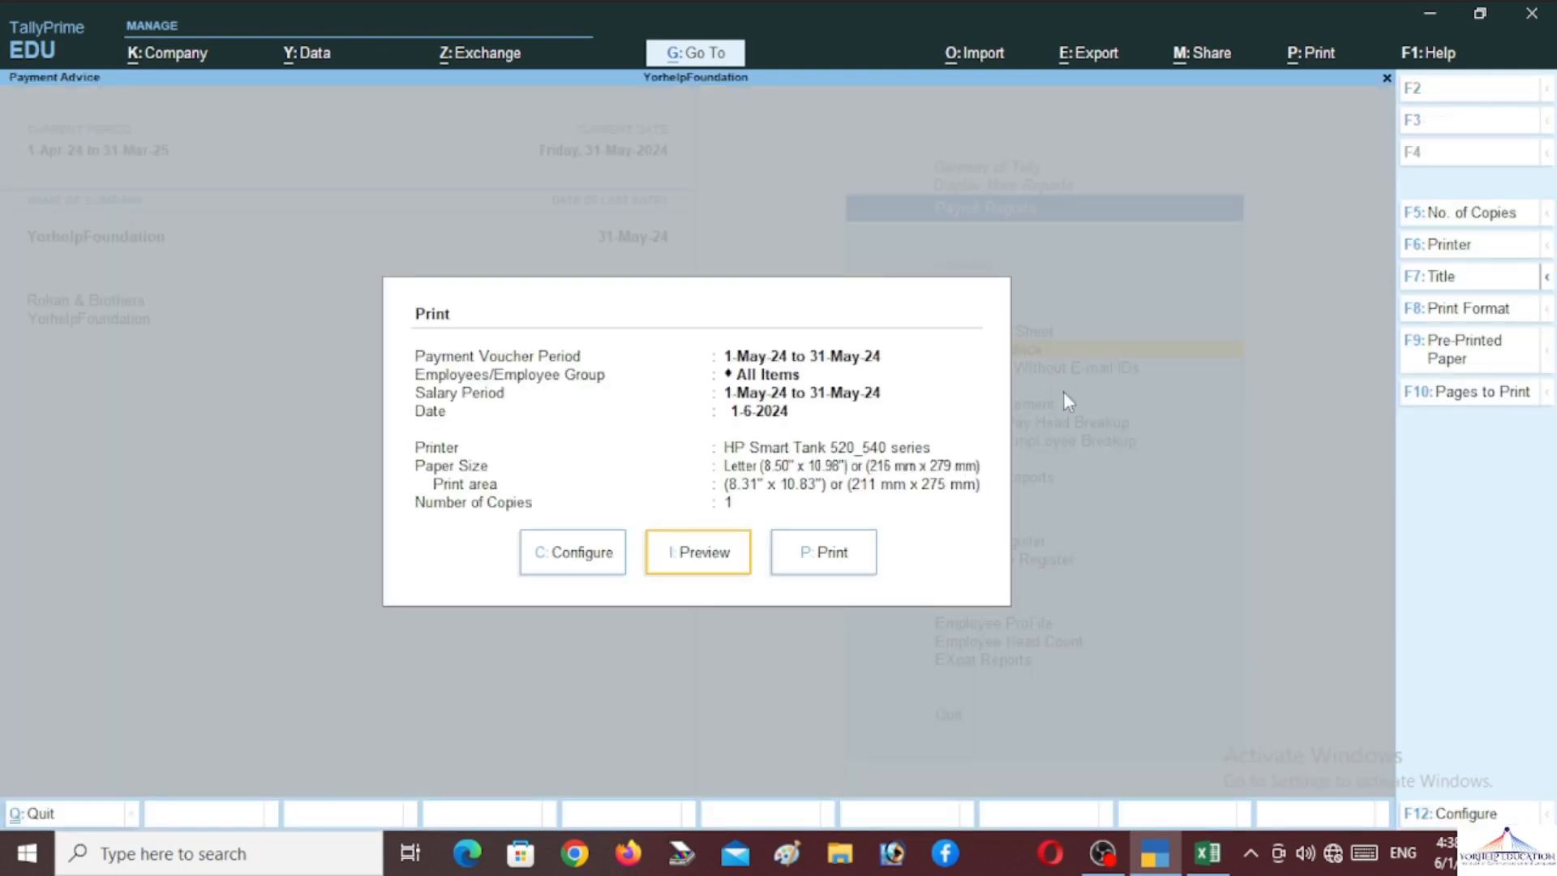
pyautogui.press('Return')
pyautogui.press('Escape')
pyautogui.press('Escape')
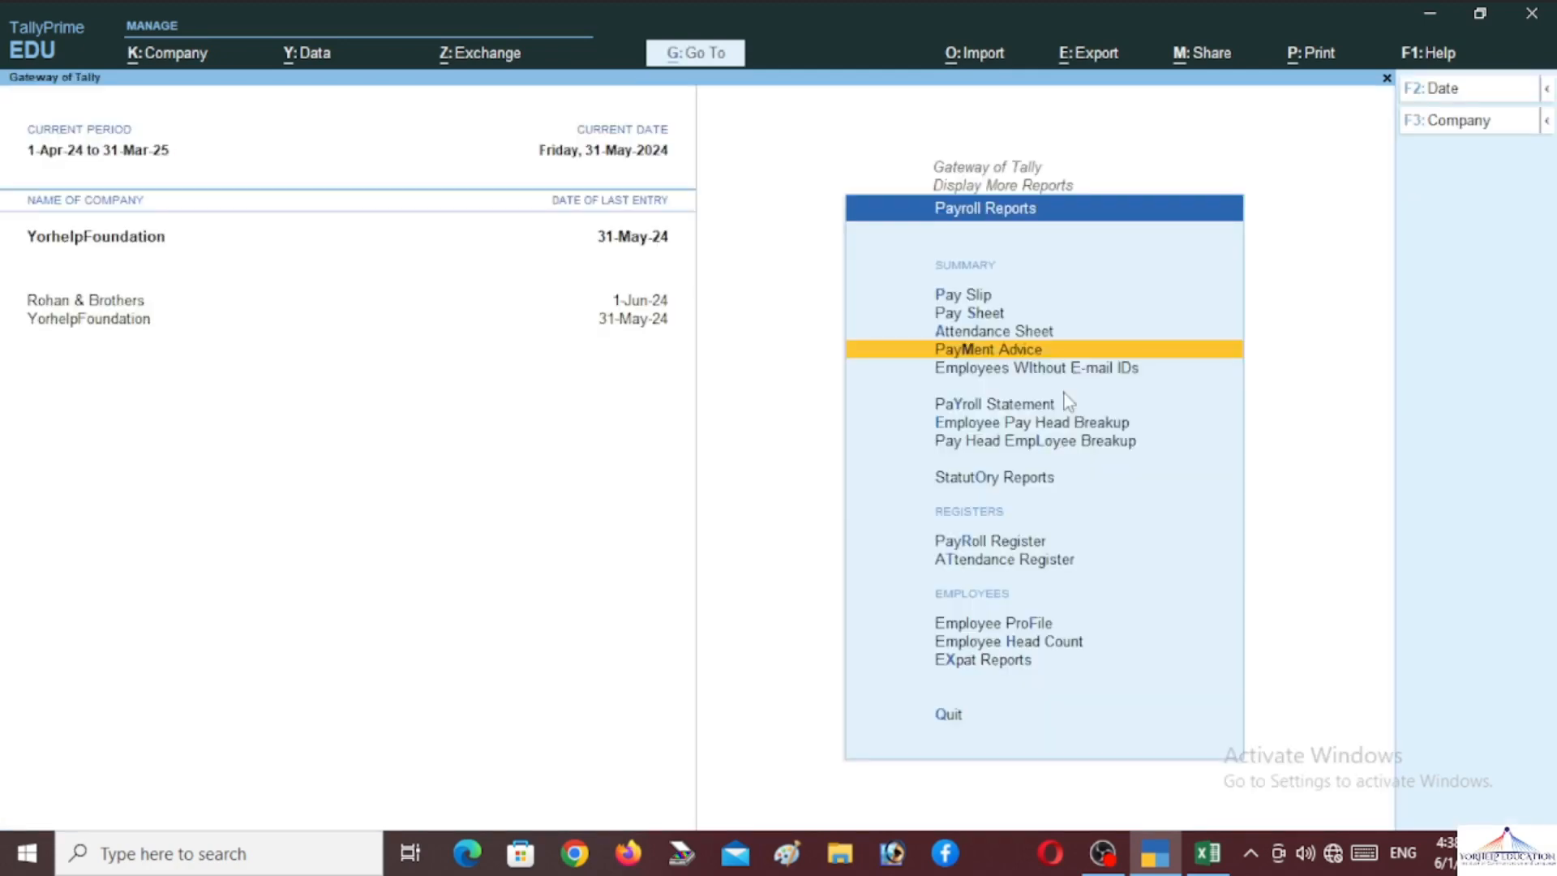
# View Payroll Statements for Advanced Tax, Basic Pay, Bonus and DA pay heads
pyautogui.press('Down')
pyautogui.press('Down')
pyautogui.press('Down')
pyautogui.press('Up')
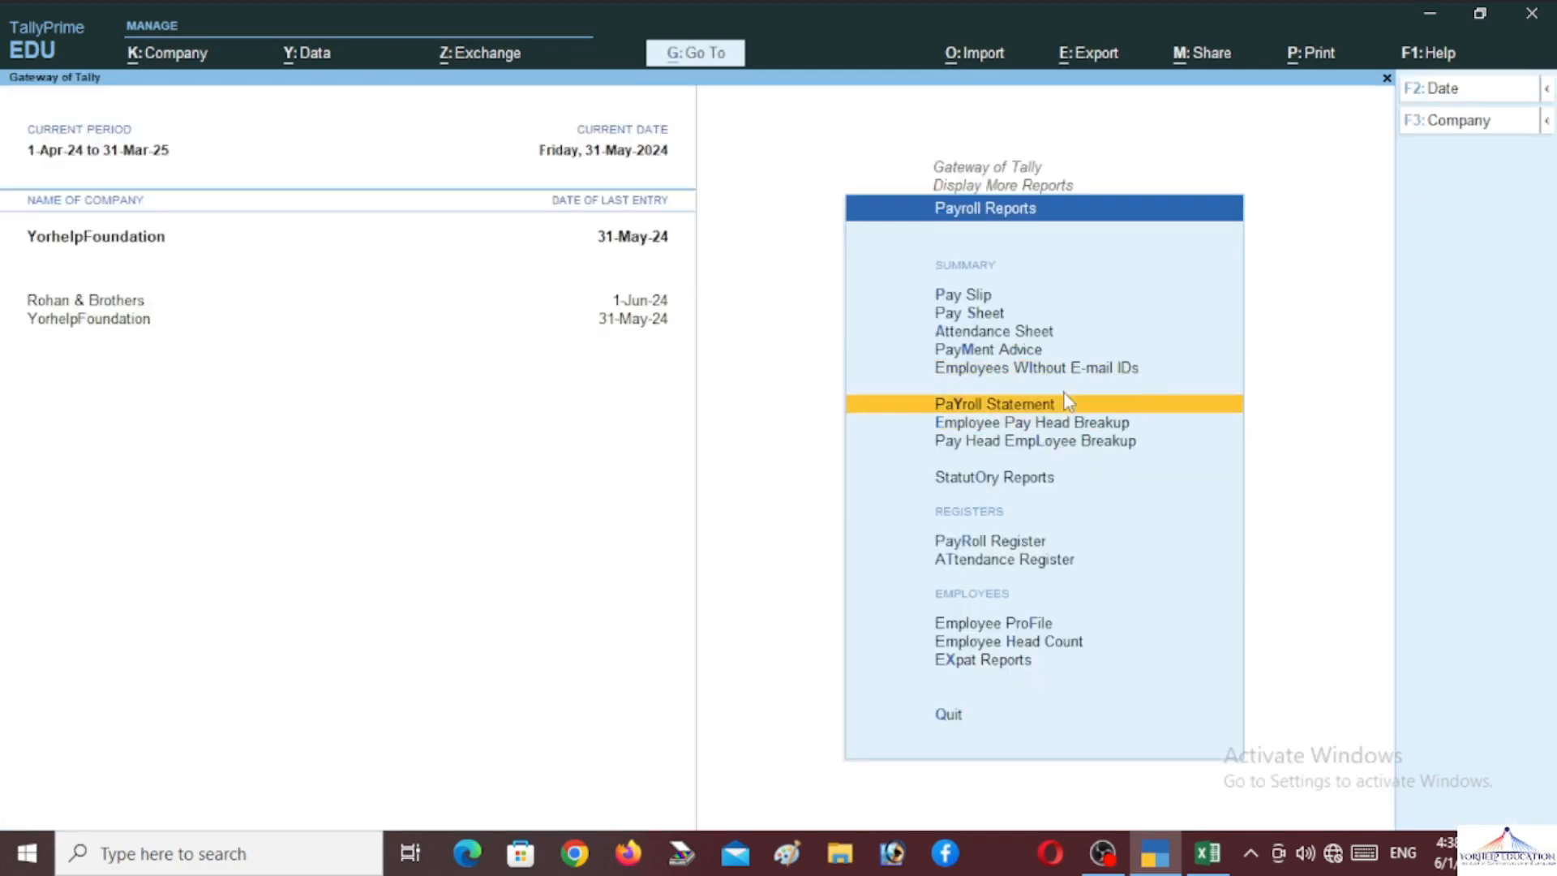
pyautogui.press('Return')
pyautogui.press('Return')
pyautogui.press('Escape')
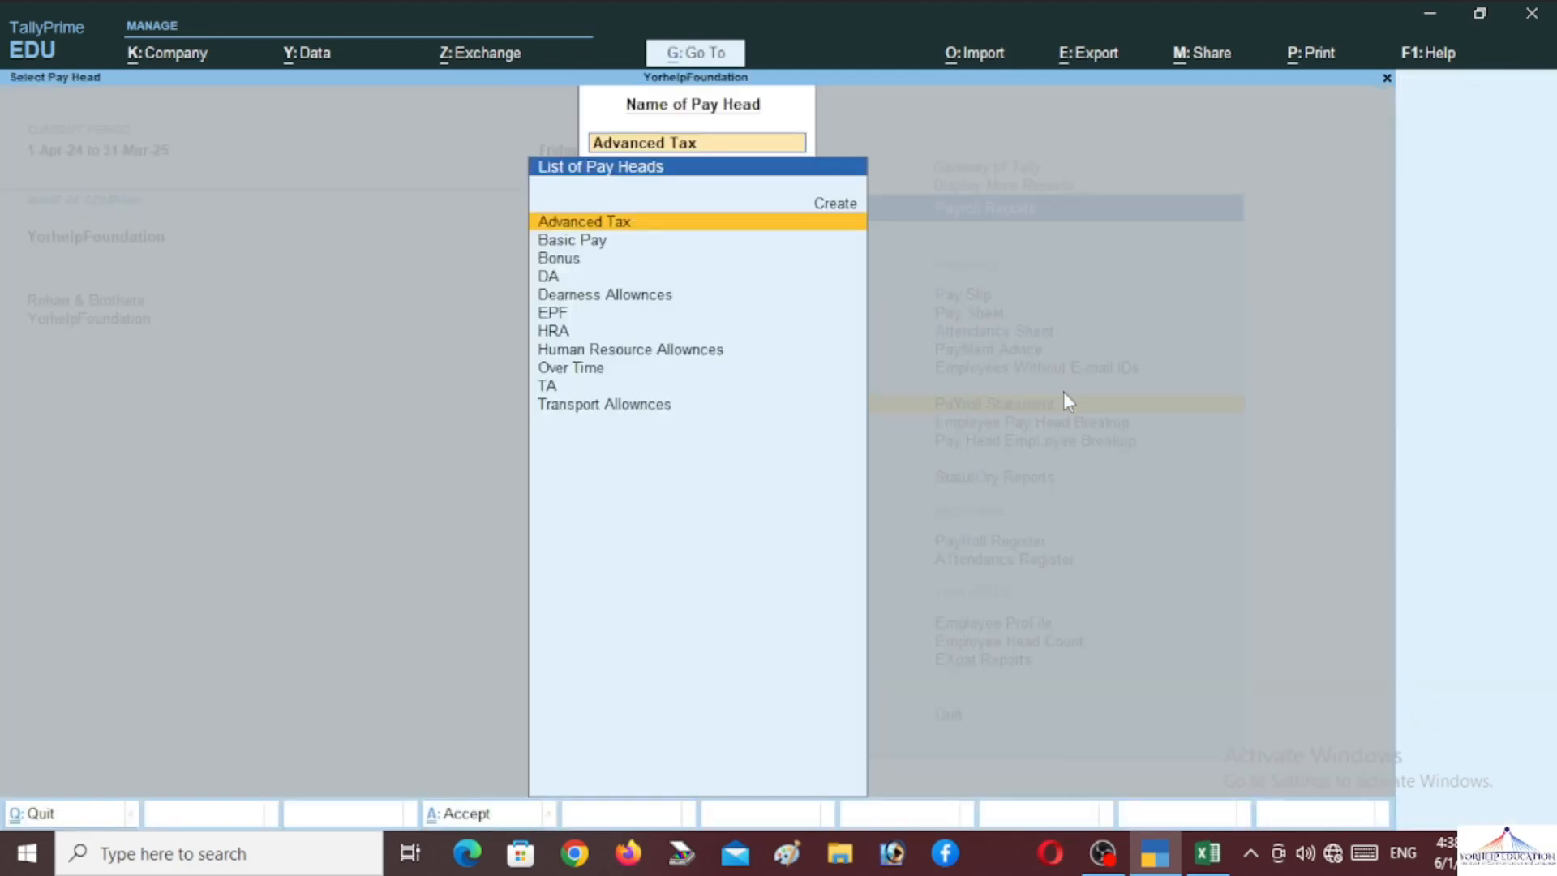
pyautogui.press('BackSpace')
pyautogui.press('Down')
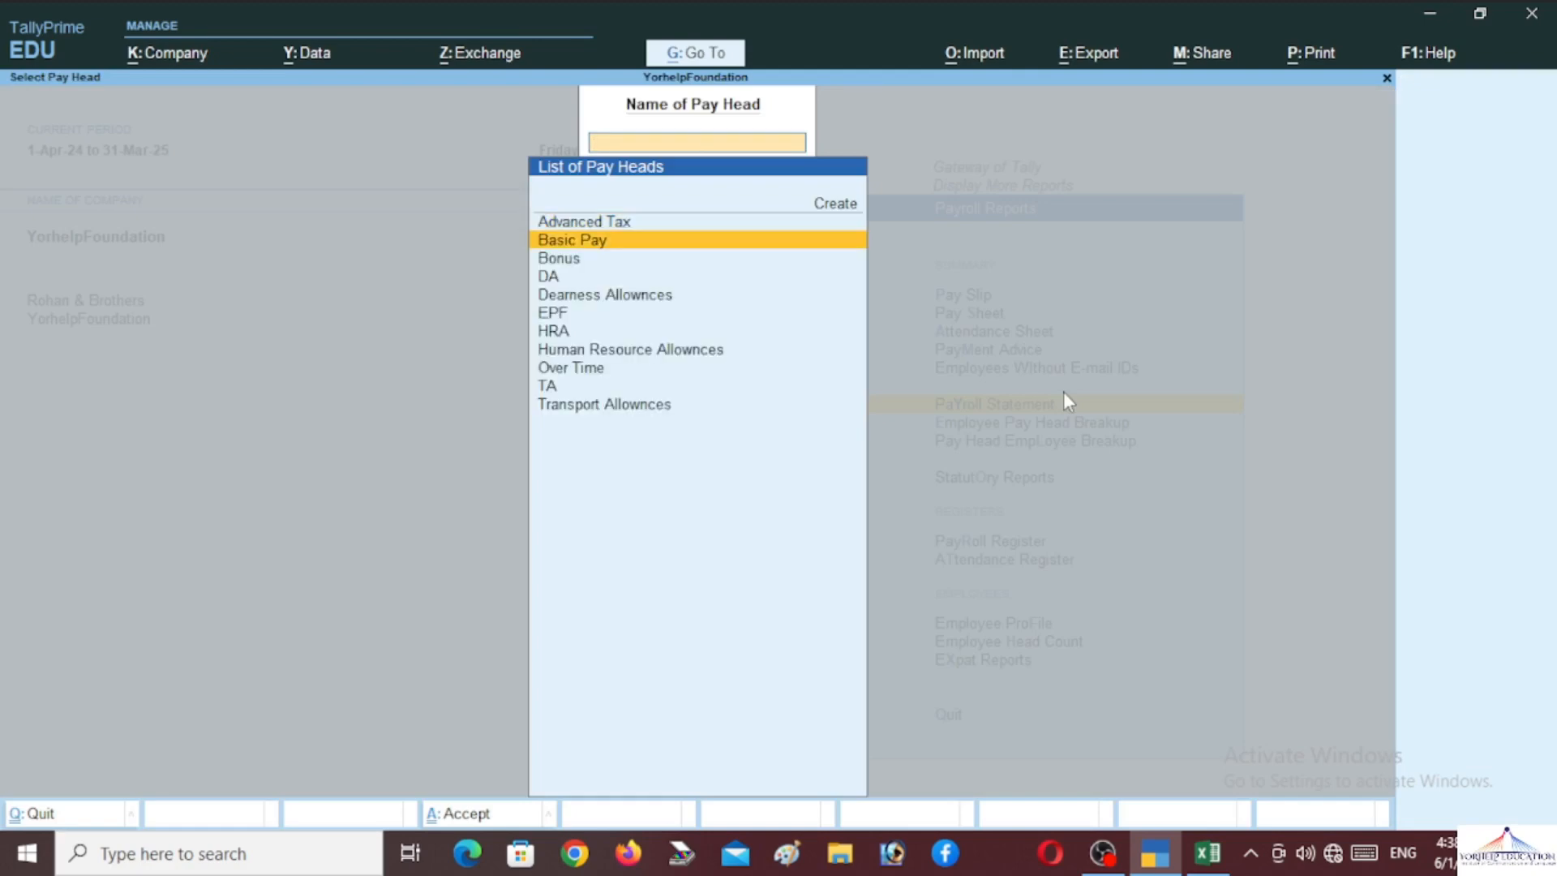
pyautogui.press('Return')
pyautogui.press('Escape')
pyautogui.press('Down')
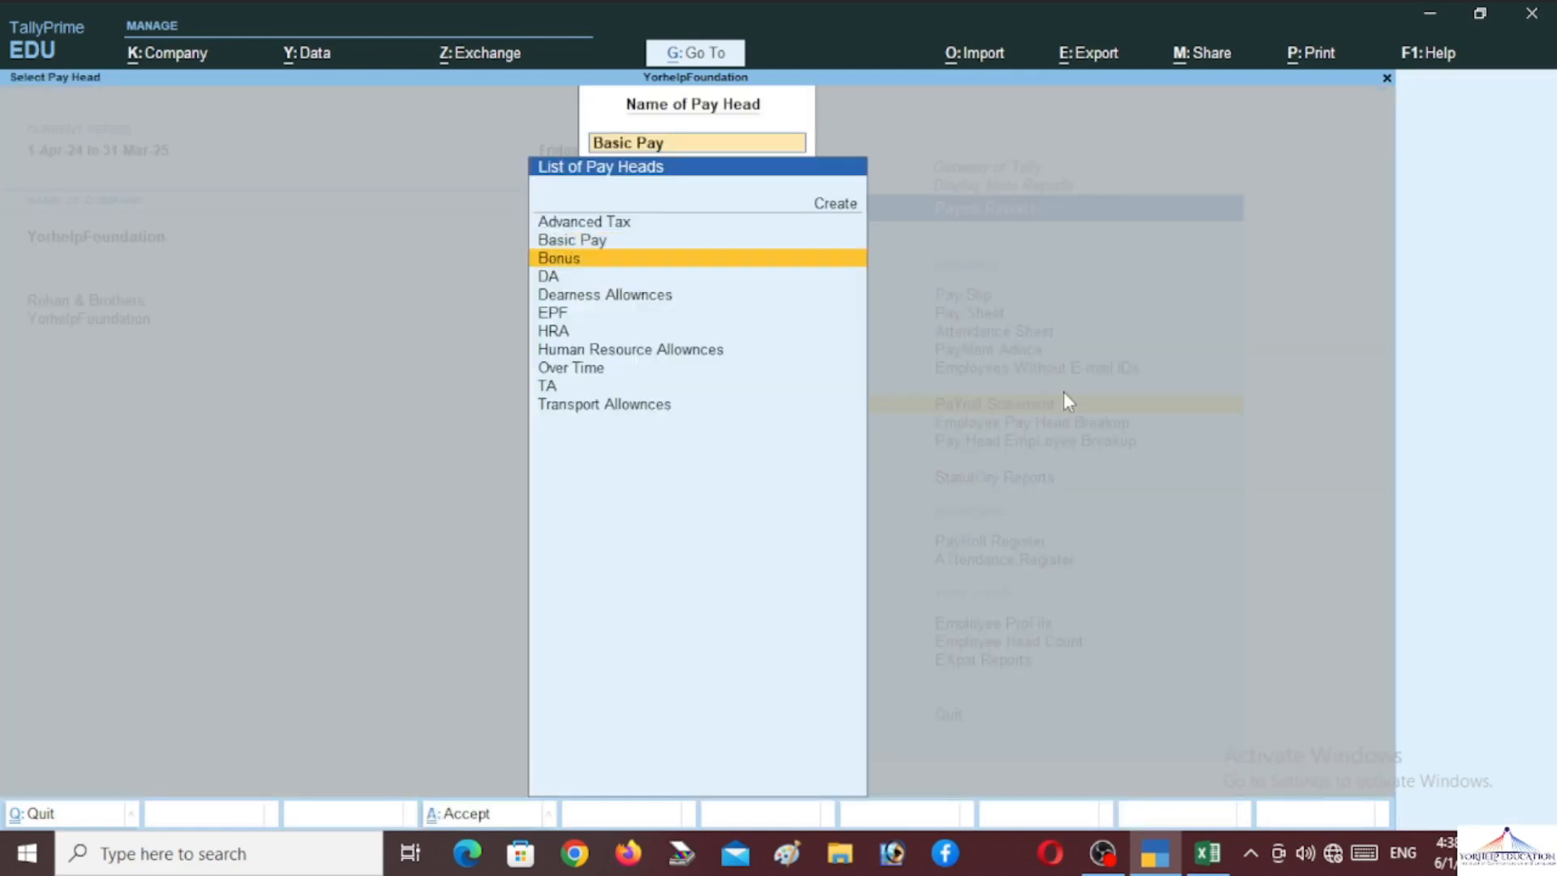
pyautogui.press('Return')
pyautogui.press('Escape')
pyautogui.press('Down')
pyautogui.press('Return')
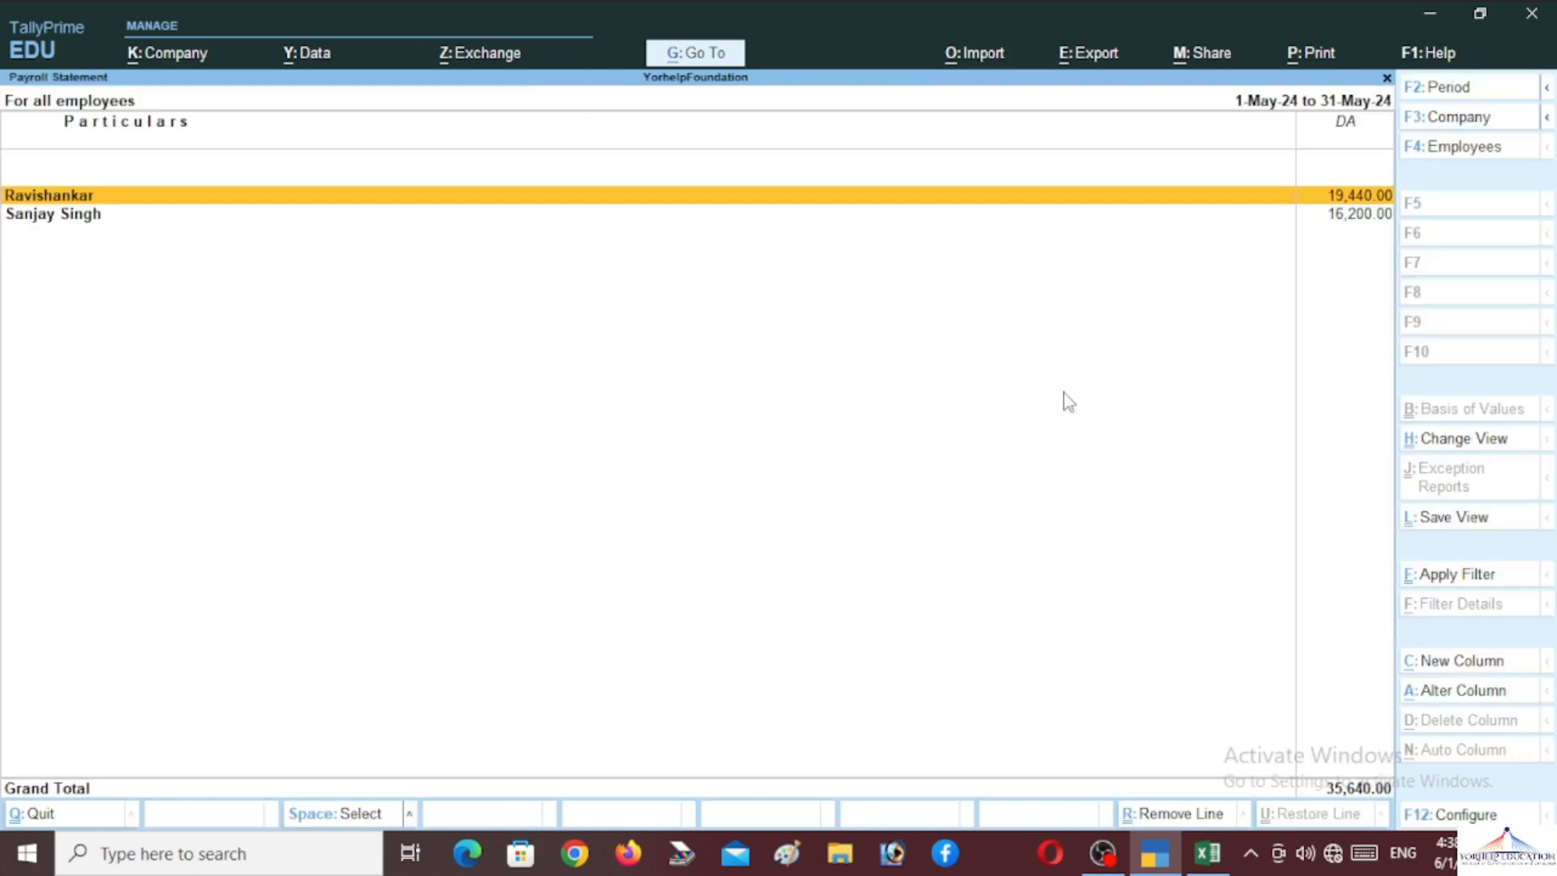
pyautogui.press('Escape')
pyautogui.press('Escape')
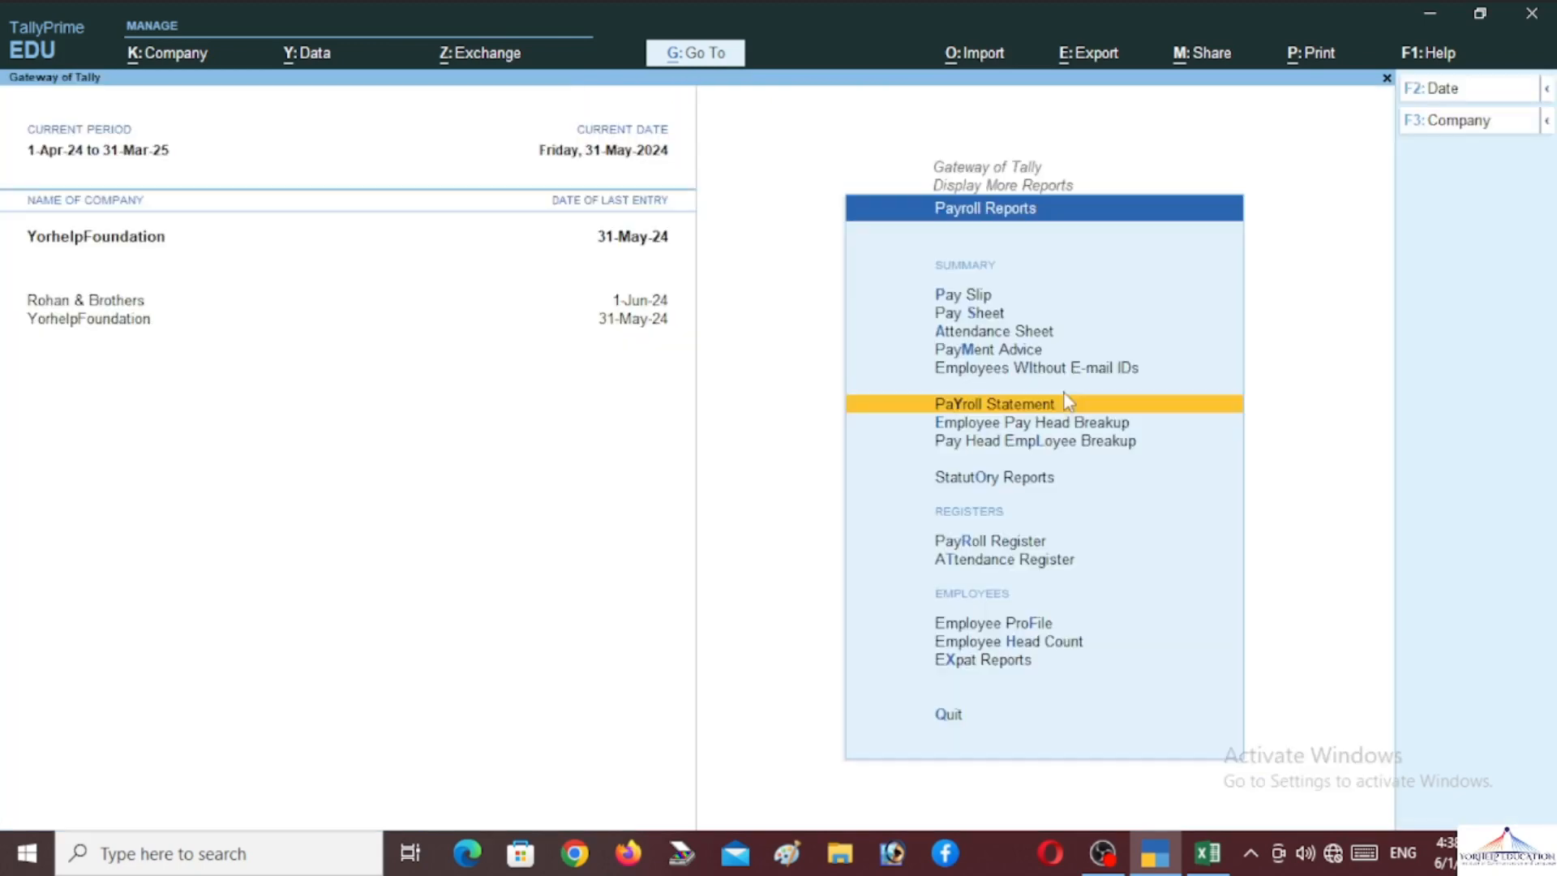
# Open May's payroll voucher No. 1 from the Payroll Register
pyautogui.click(1013, 543)
pyautogui.press('Return')
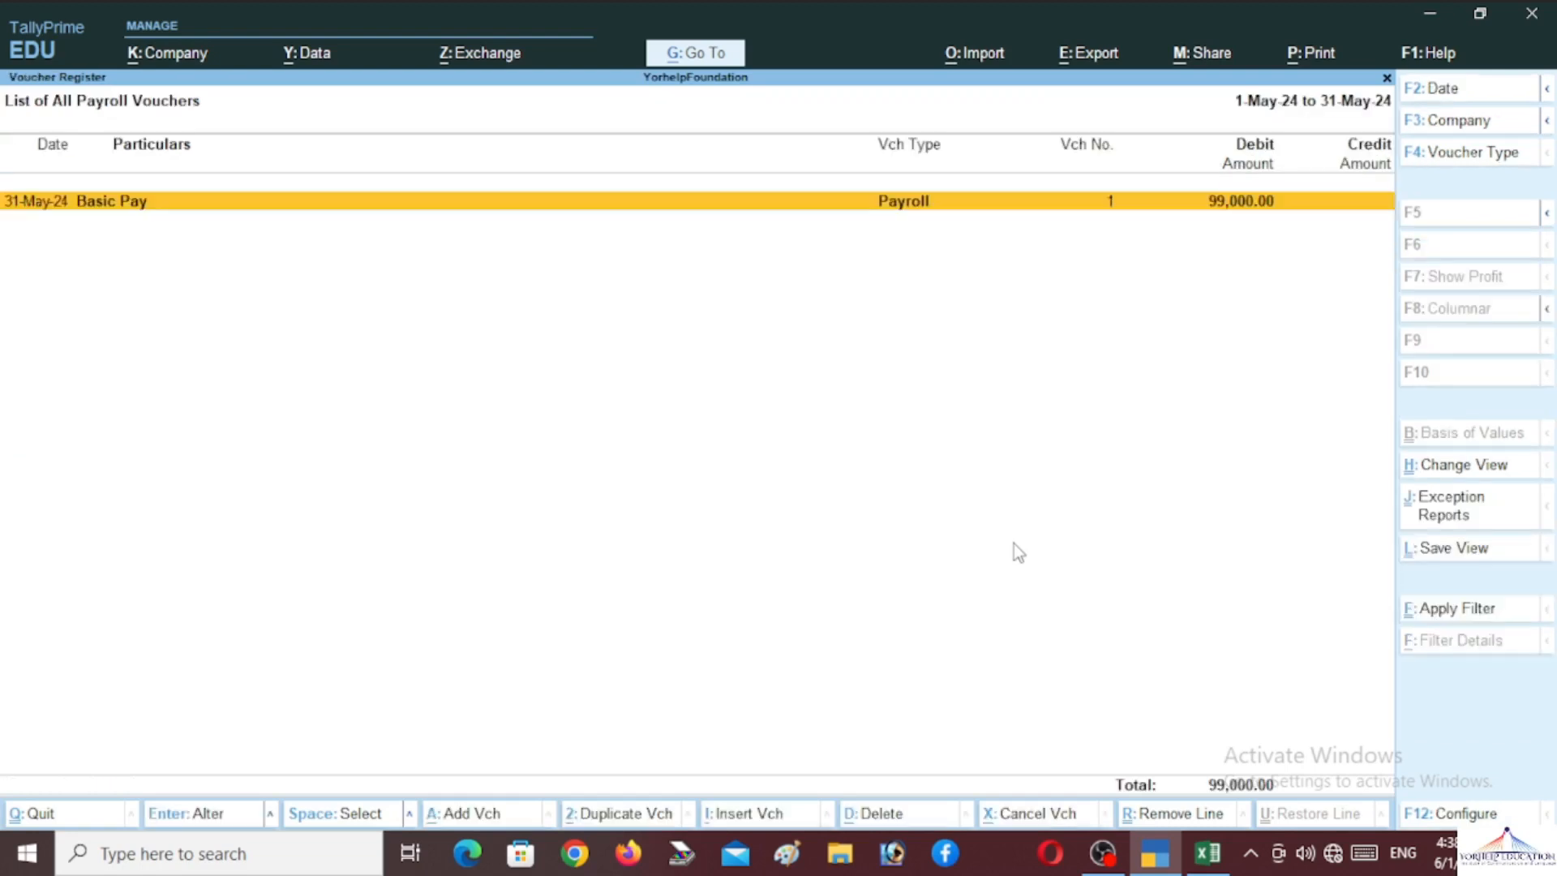
pyautogui.press('Return')
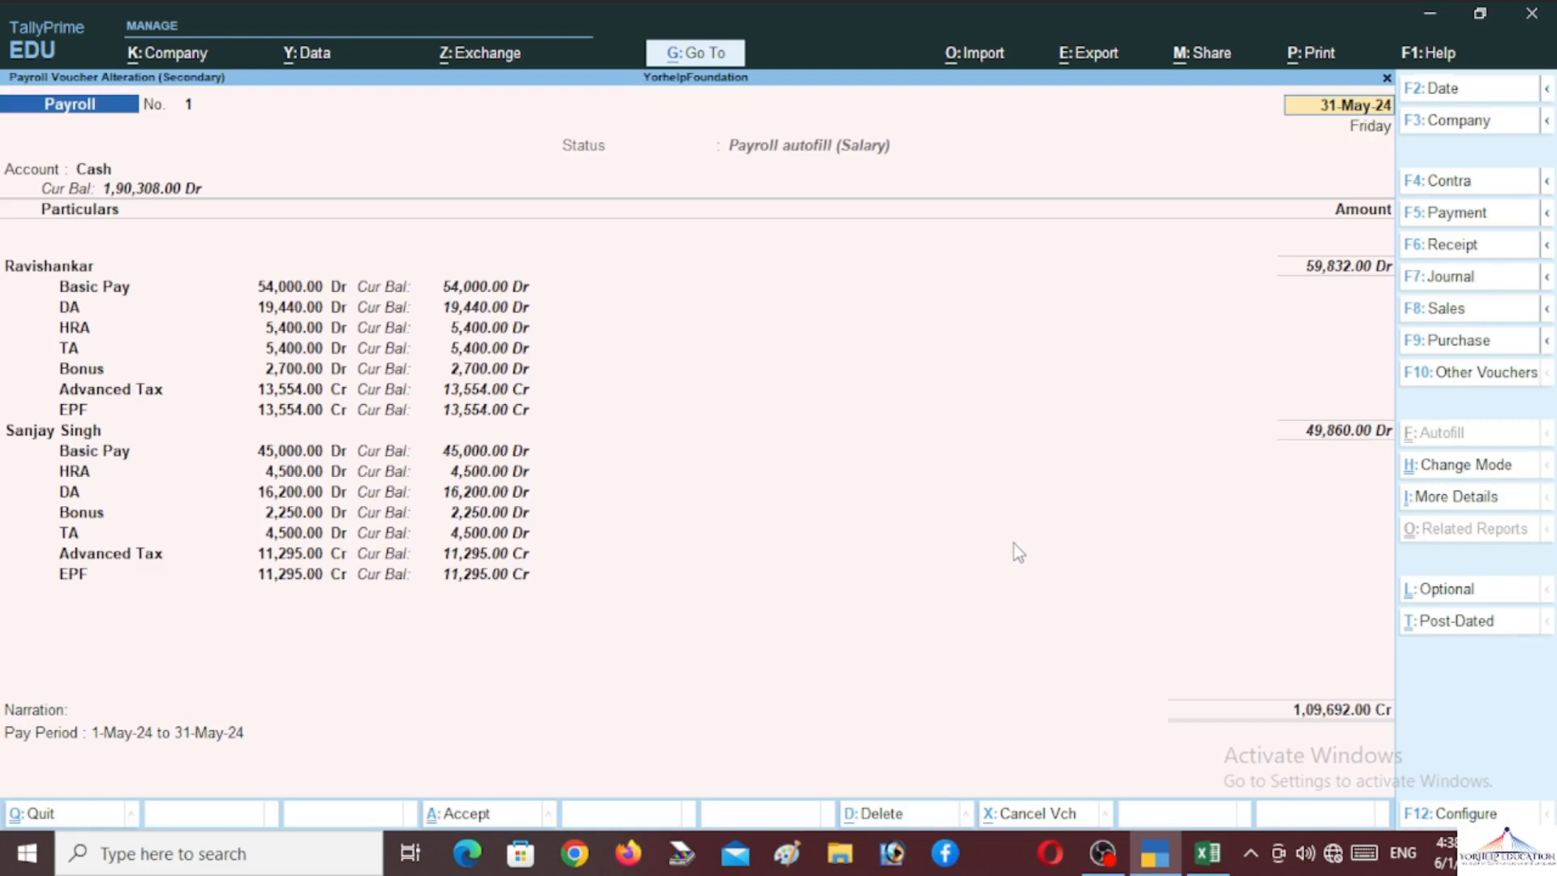
# Print-preview the current voucher and zoom it to full width
pyautogui.press('ctrl')
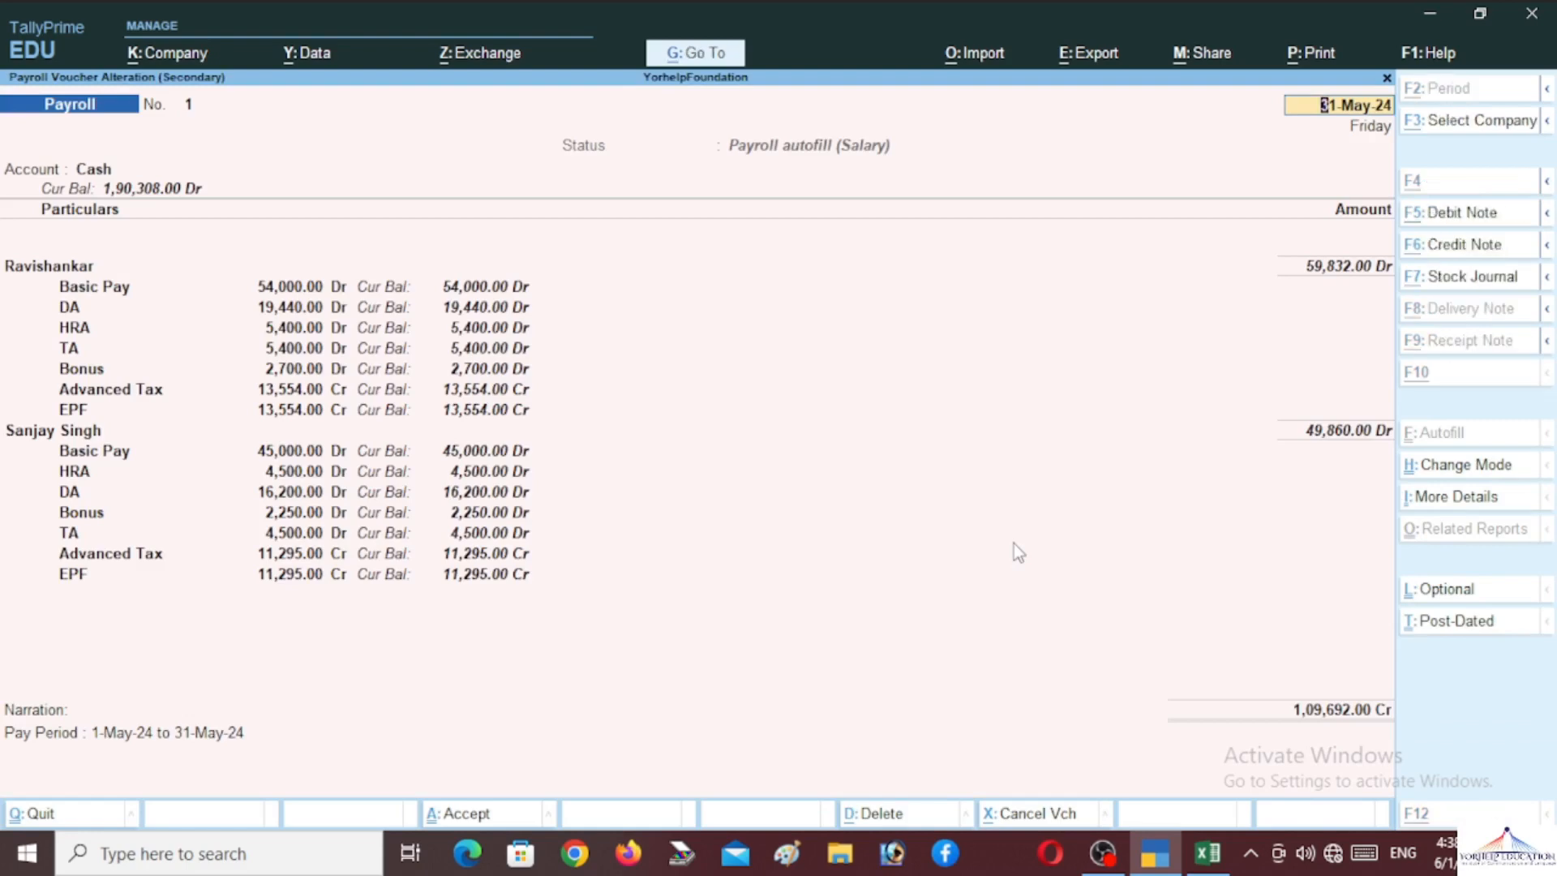
pyautogui.hotkey('alt', 'p')
pyautogui.press('Return')
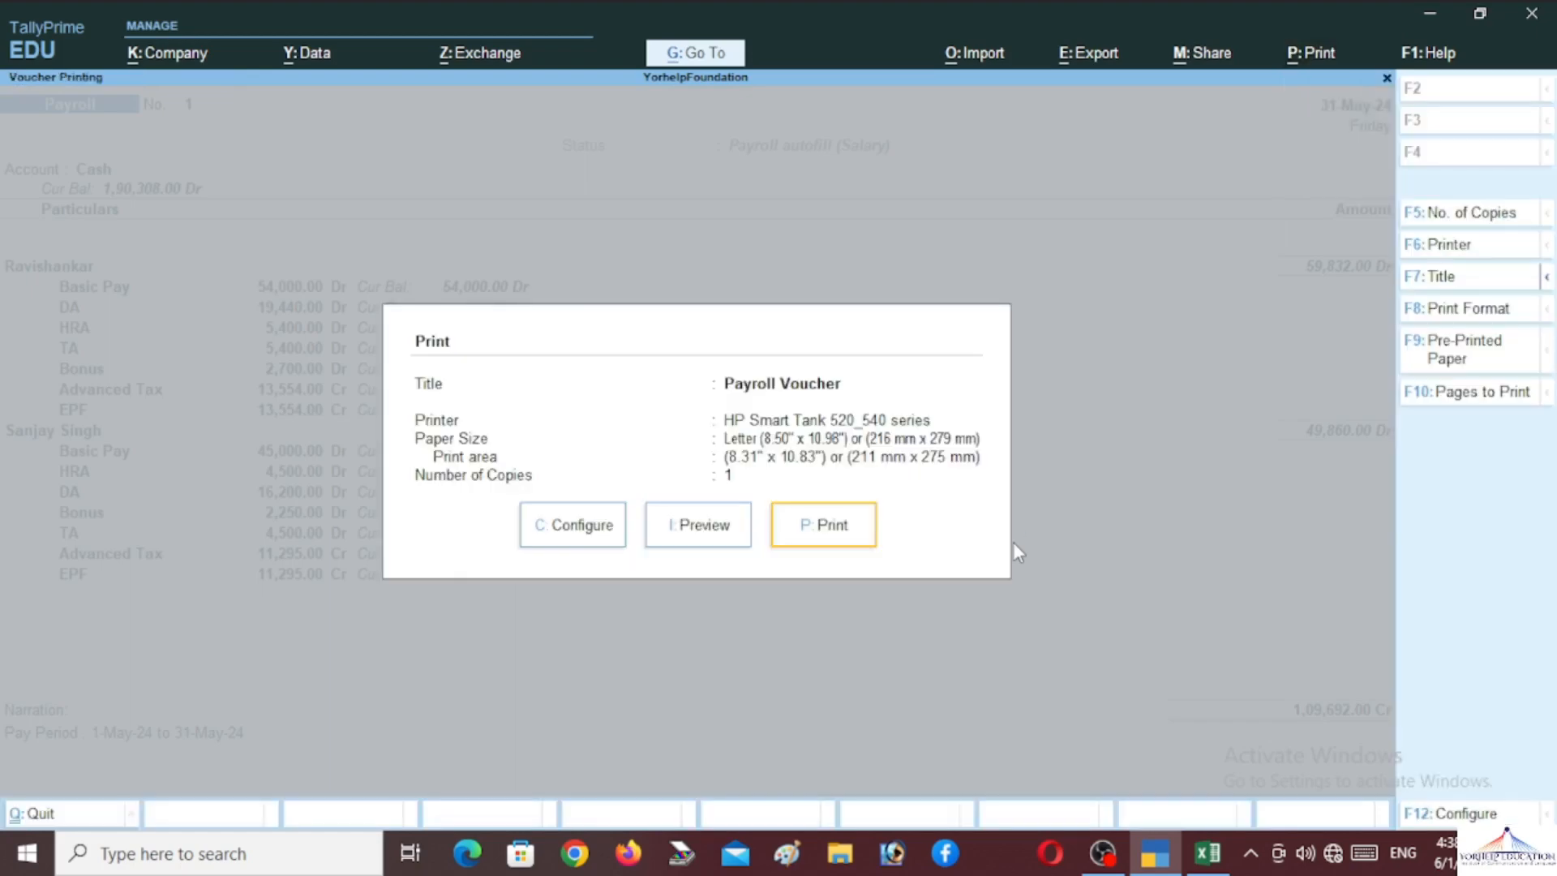
pyautogui.press('Left')
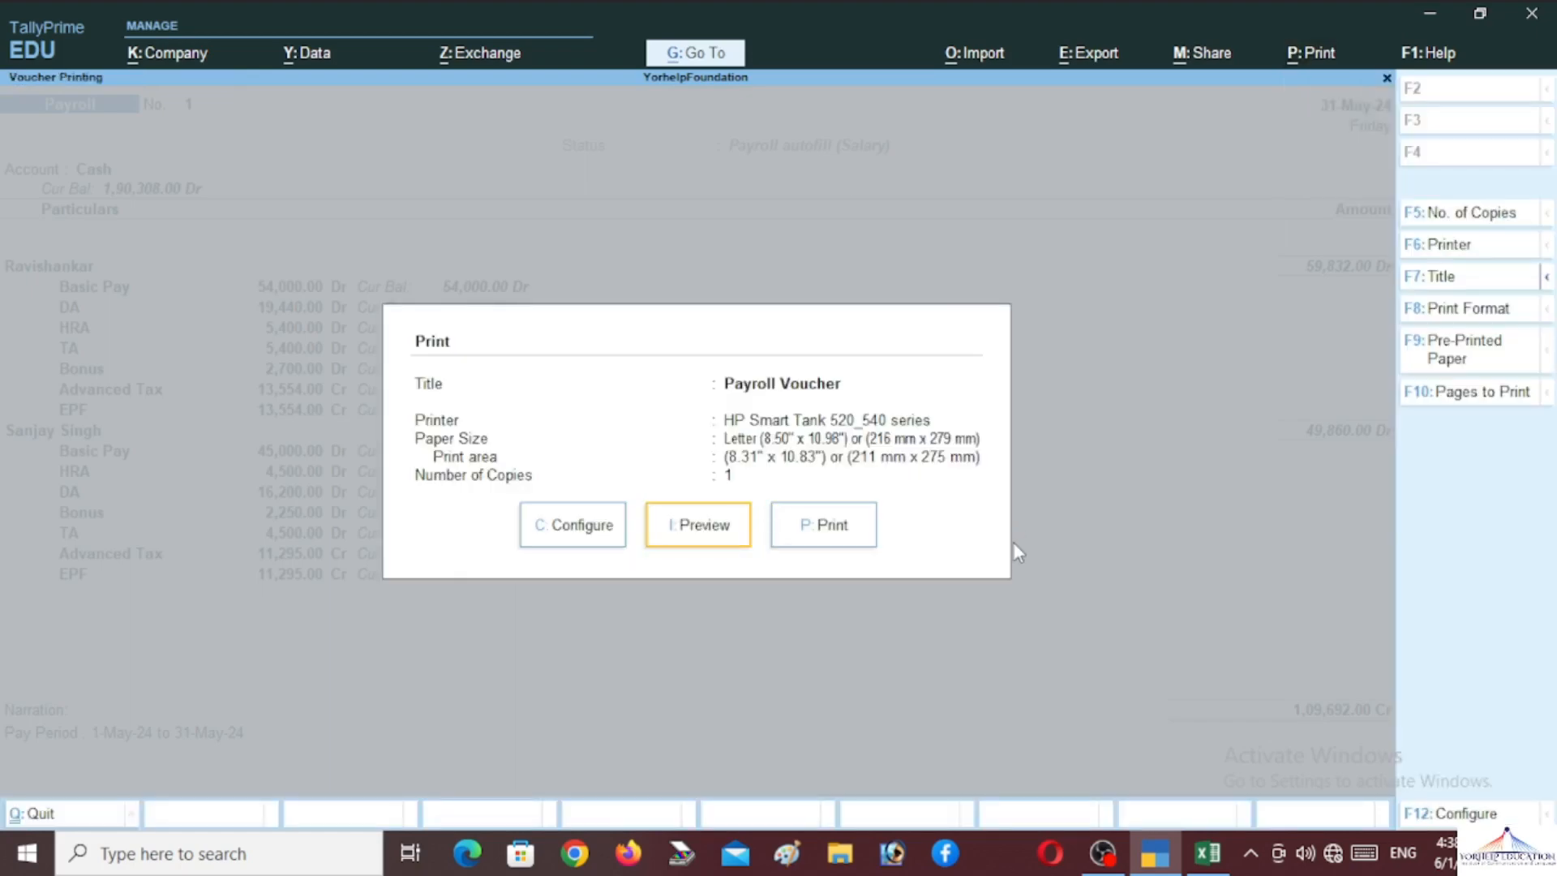
pyautogui.press('Return')
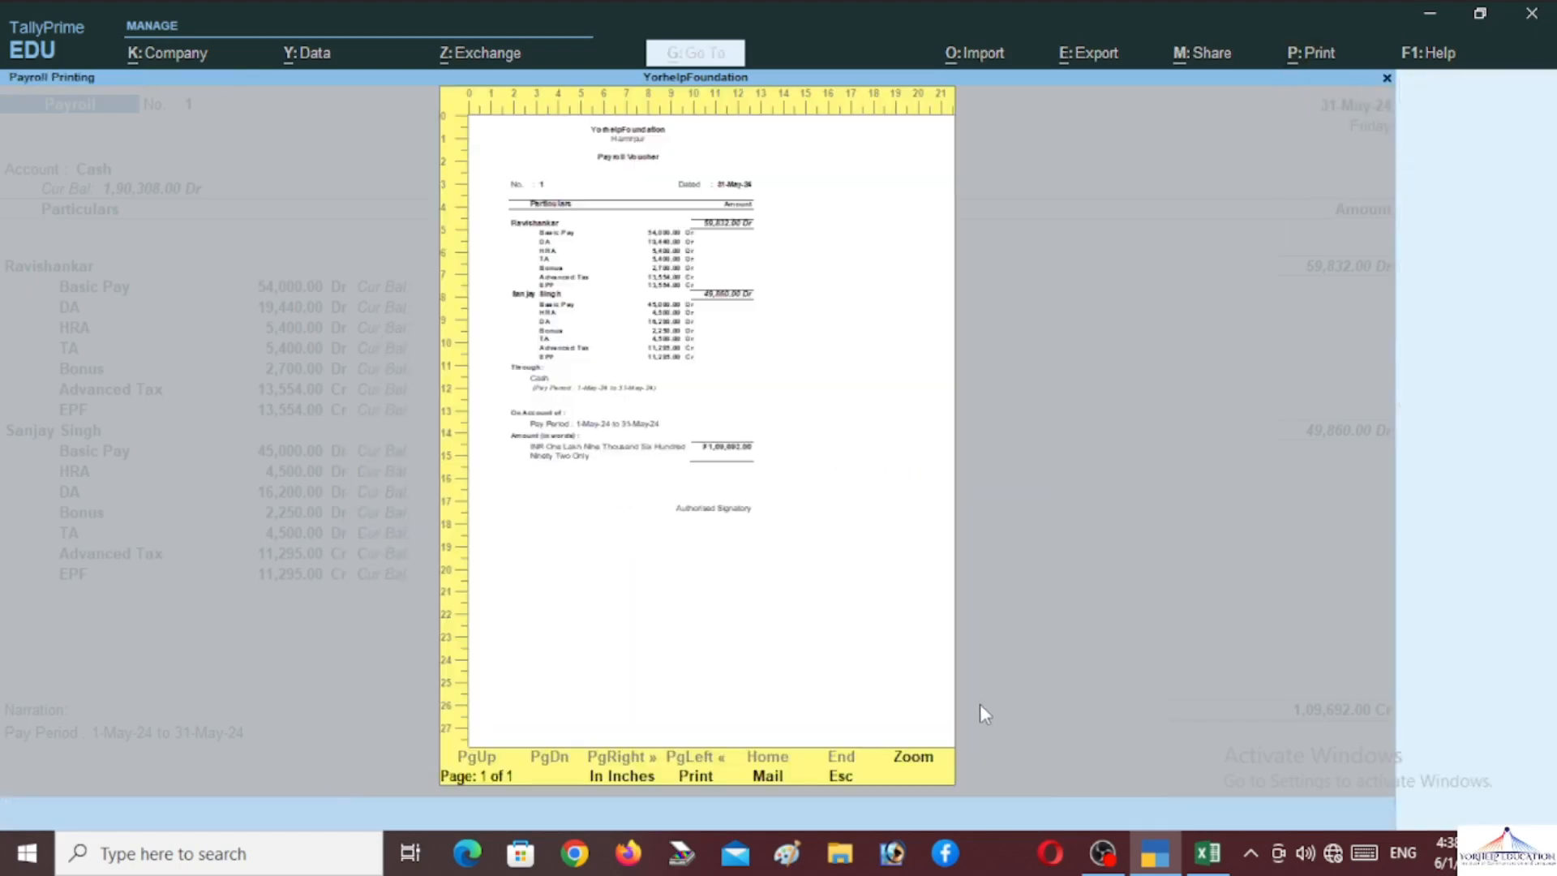
pyautogui.click(921, 758)
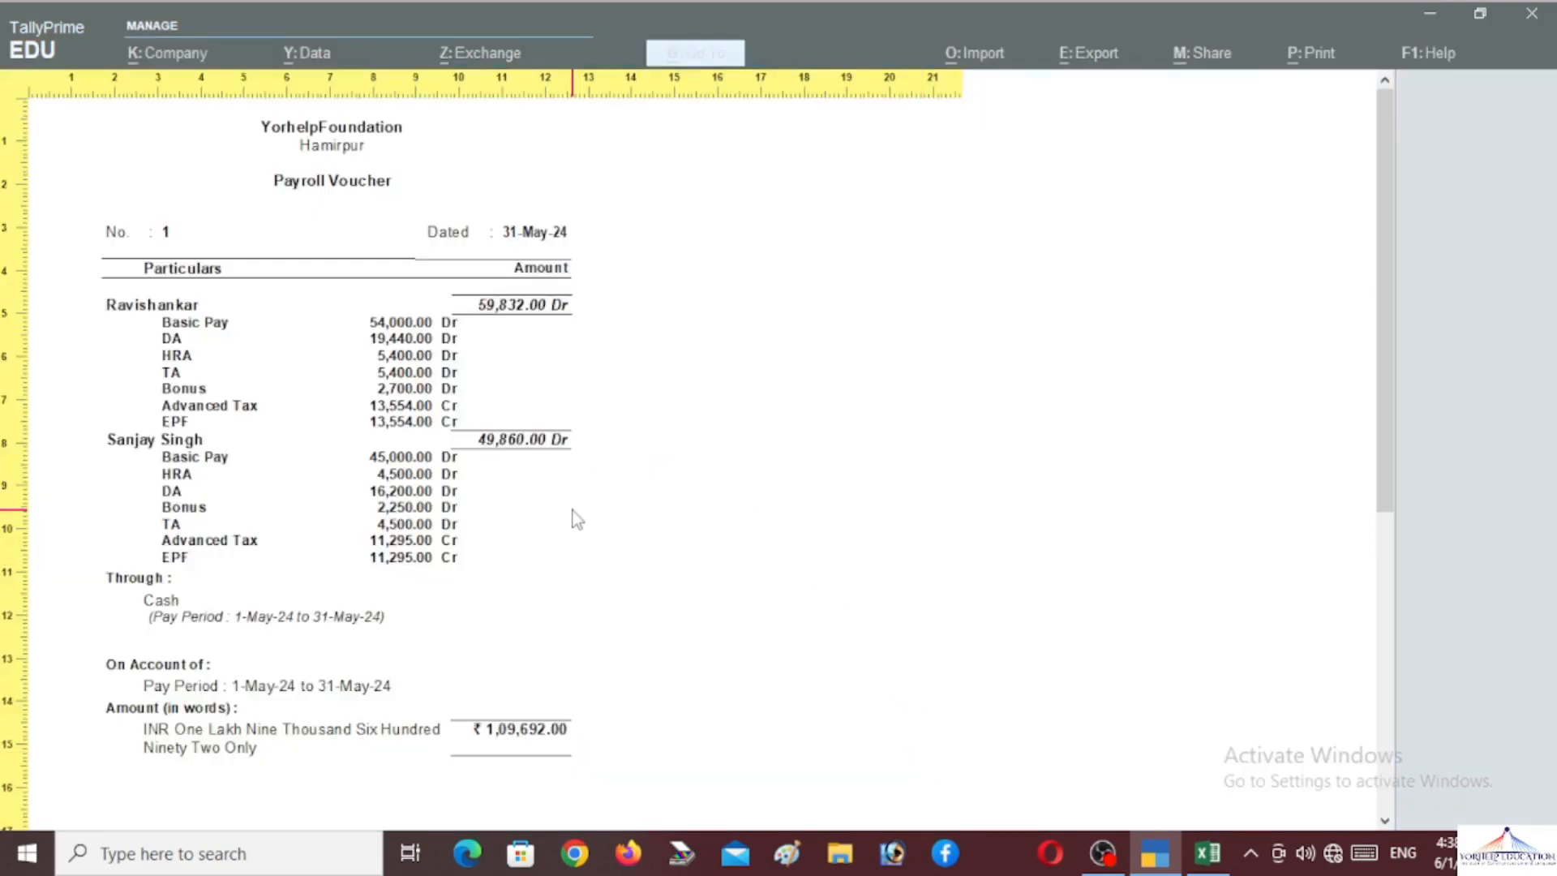